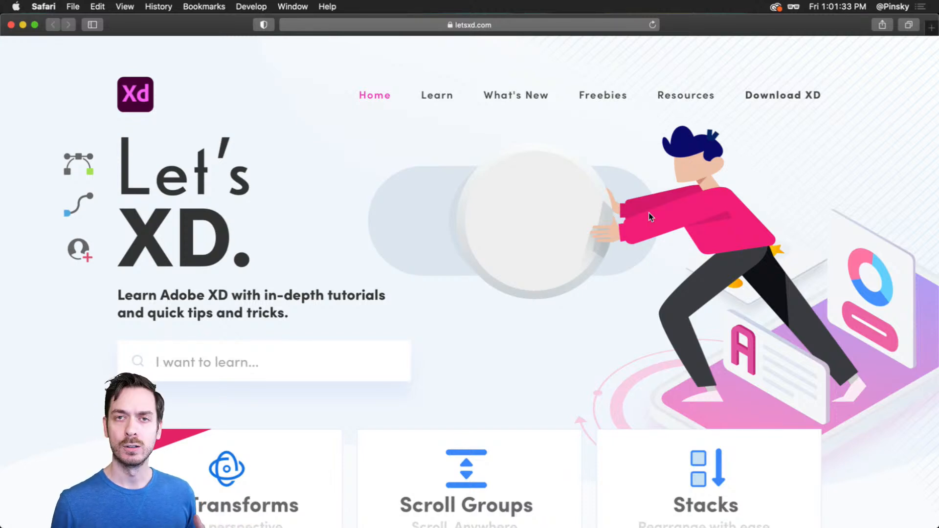
Look over the letsxd.com home page, including the Learn topics and the featured tutorial cards.
mouse_move(445, 96)
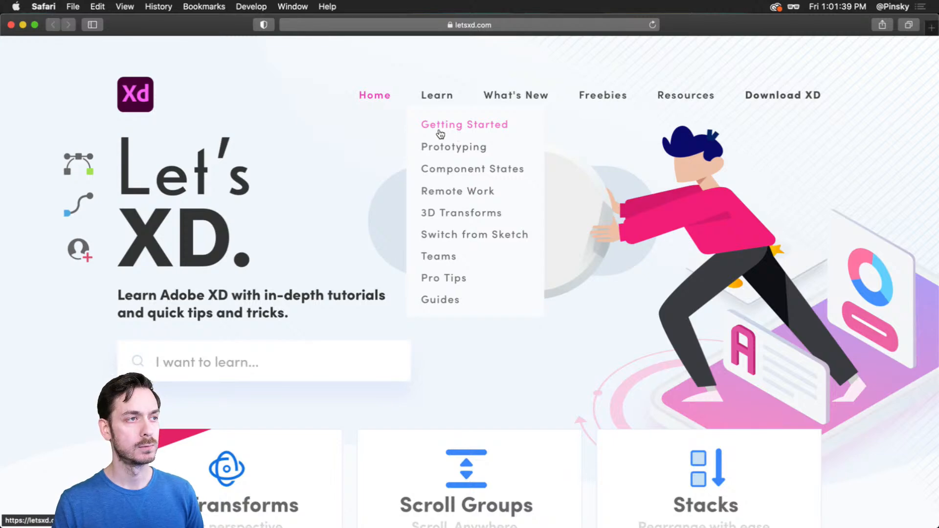
scroll(352, 293, "down", 5)
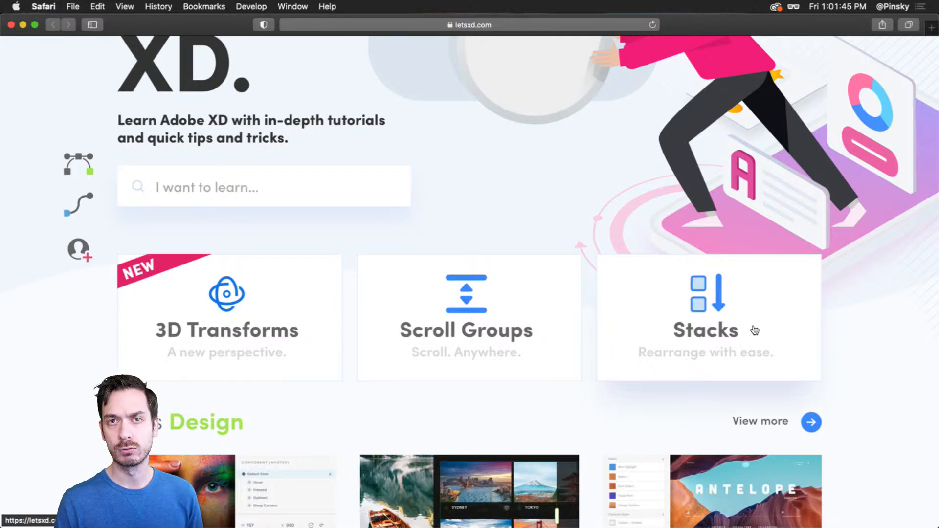
scroll(855, 293, "up", 5)
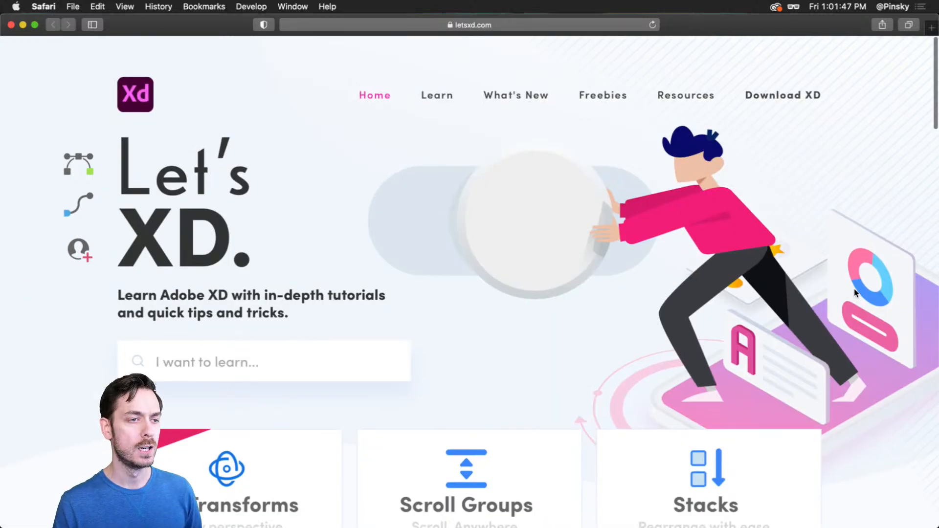
scroll(855, 289, "down", 2)
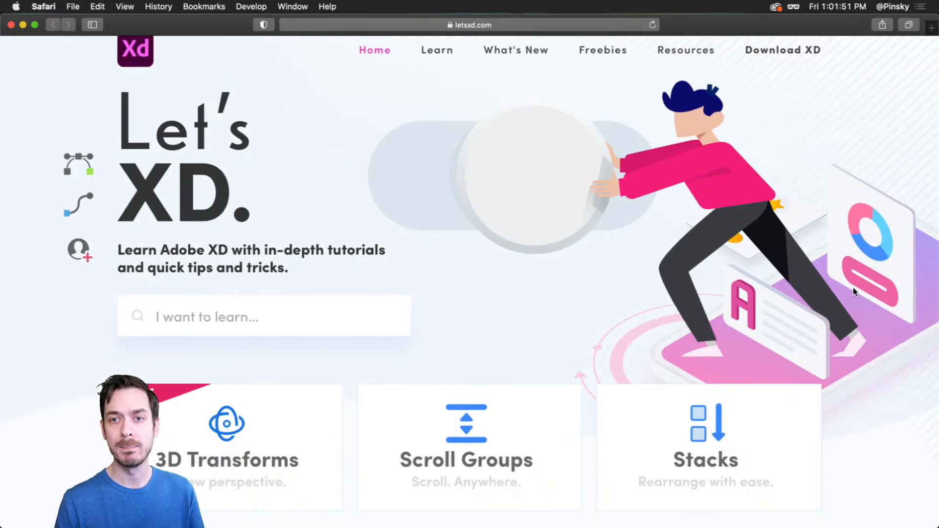
scroll(852, 288, "down", 1)
scroll(851, 289, "down", 5)
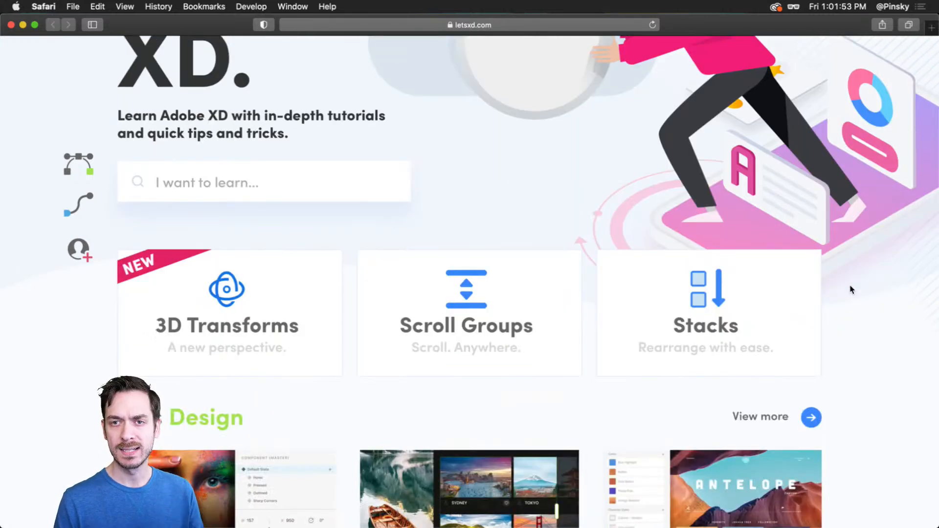
scroll(851, 289, "up", 8)
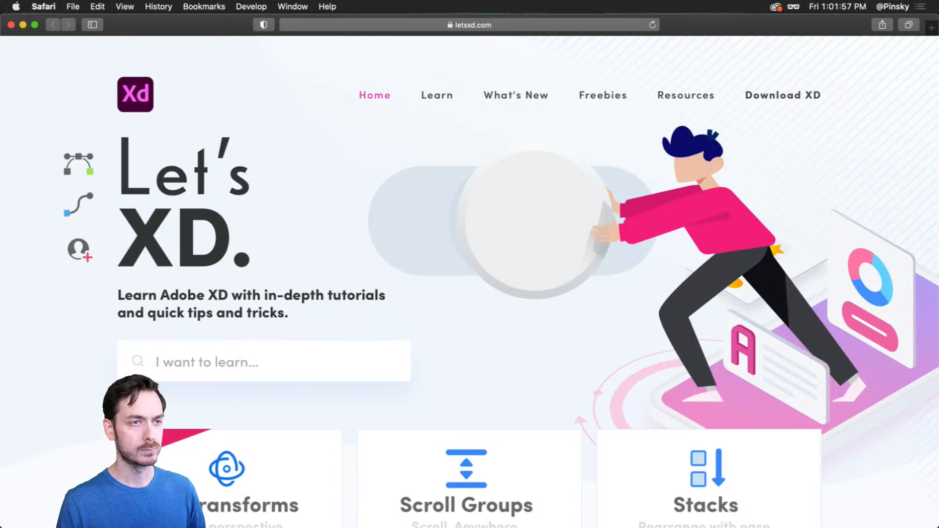
Switch to Adobe XD, show the Home artboard's layers and collapse the Series, Nav and Featured groups.
key("super+Tab")
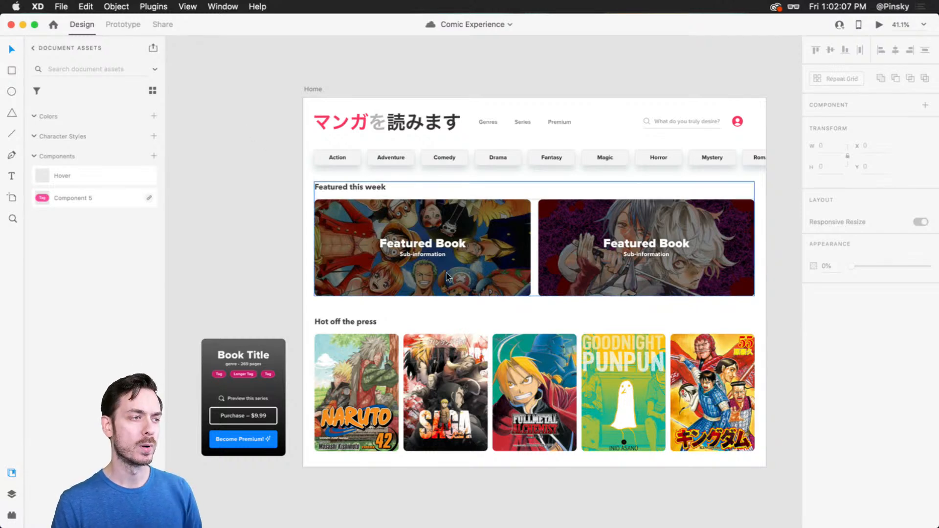
left_click(433, 251)
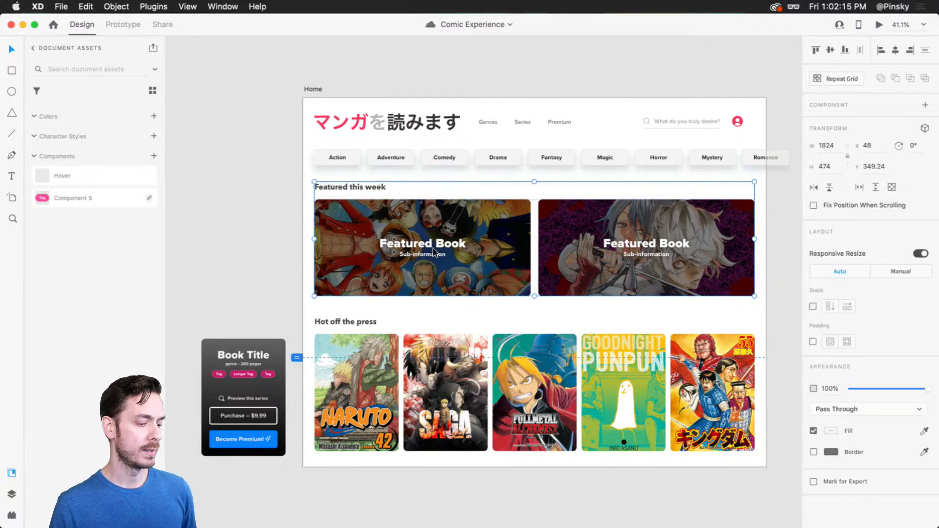
key("super+y")
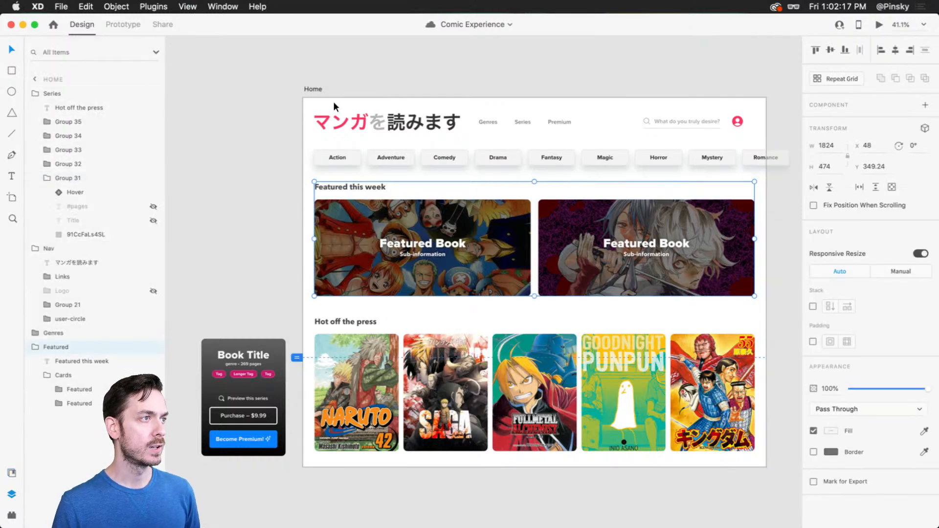
left_click(337, 117)
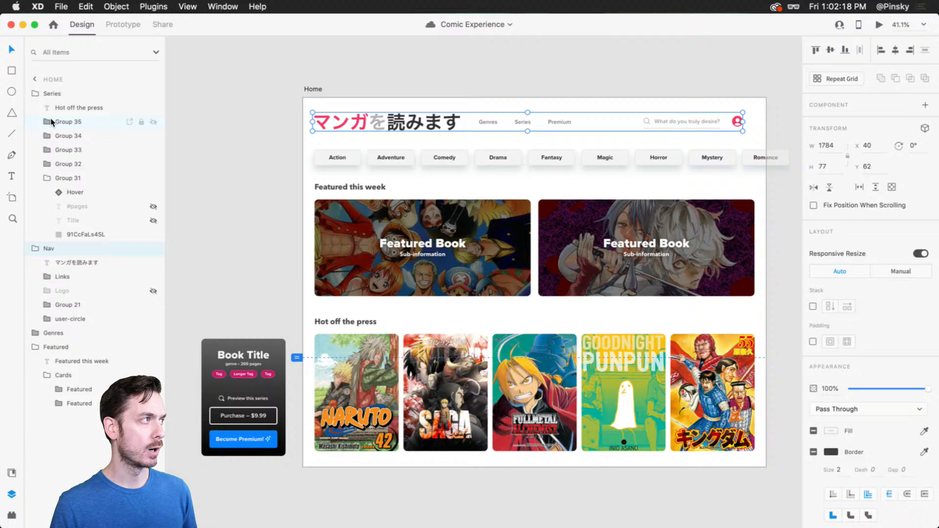
left_click(35, 94)
left_click(35, 107)
left_click(37, 136)
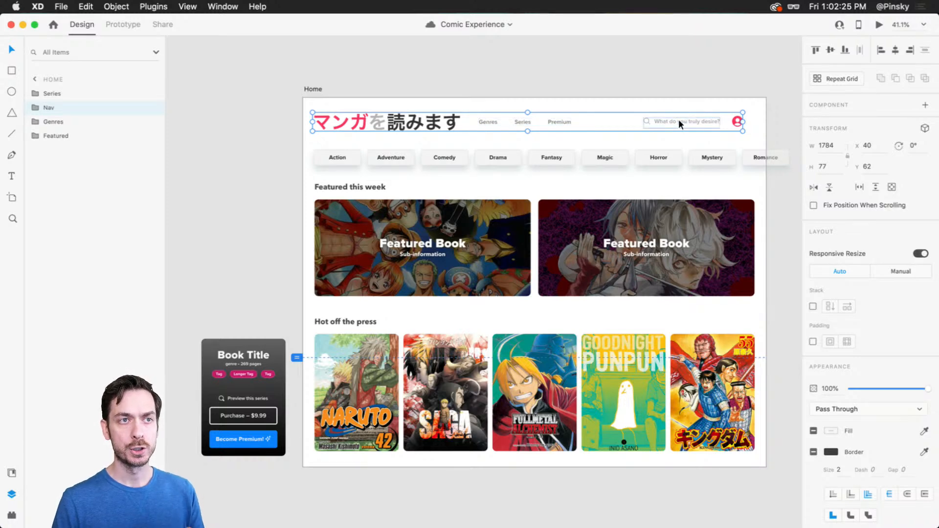
Examine the Home artboard's navigation bar, search field, profile icon and row of genre buttons up close.
scroll(687, 116, "up", 5)
scroll(692, 116, "down", 5)
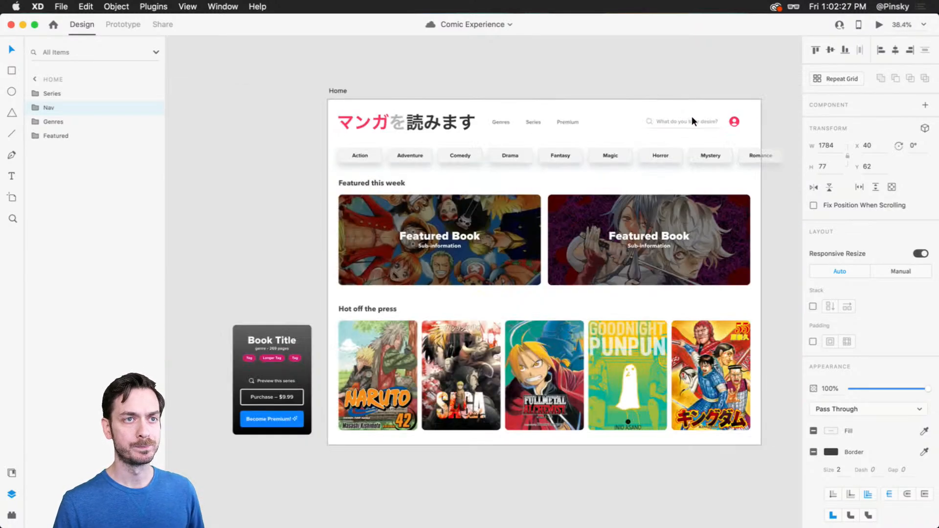
scroll(729, 120, "up", 5)
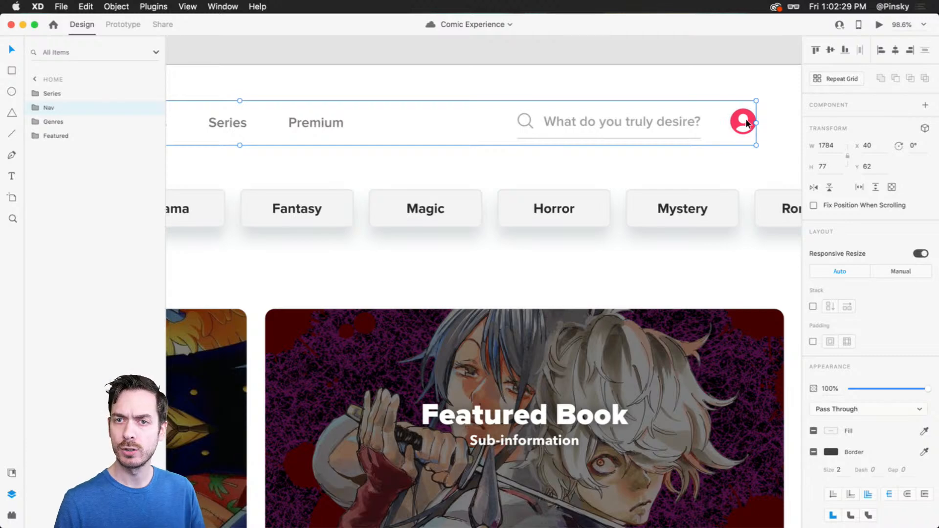
scroll(496, 134, "down", 5)
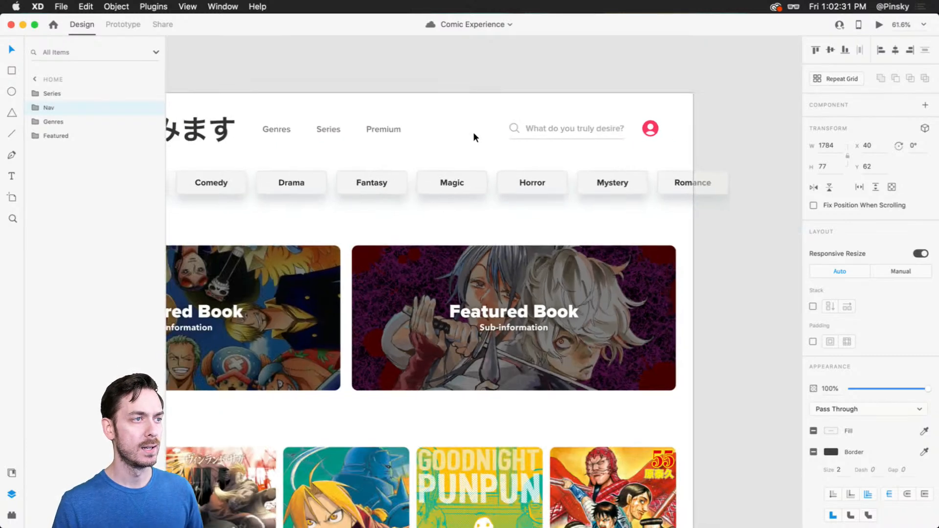
left_click_drag(462, 144, 656, 86)
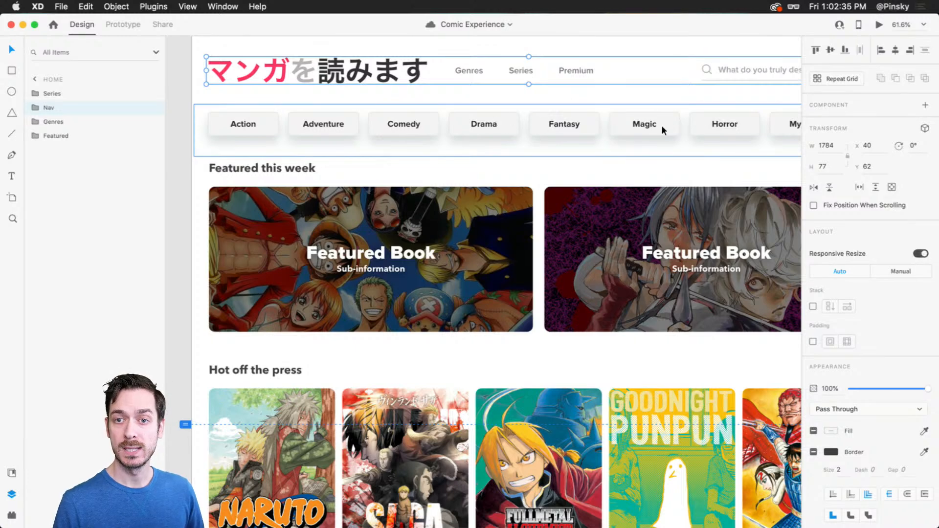
scroll(377, 175, "down", 4)
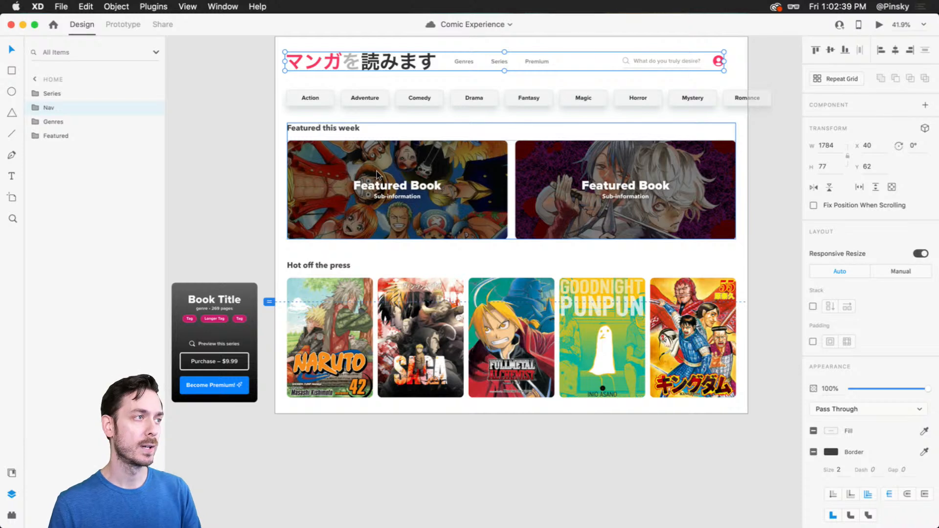
Select the Hot off the press series group, preview the hover overlay on its book covers and close the preview.
left_click(343, 320)
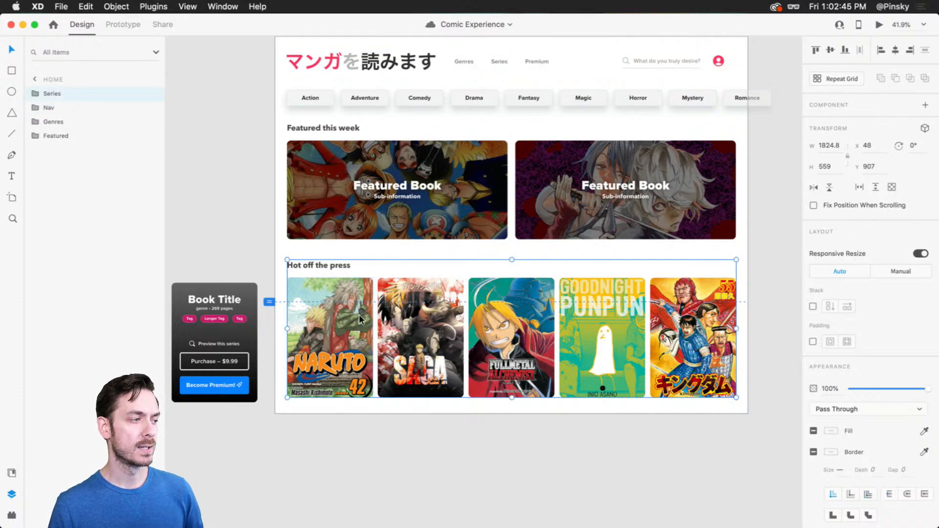
left_click_drag(362, 323, 386, 318)
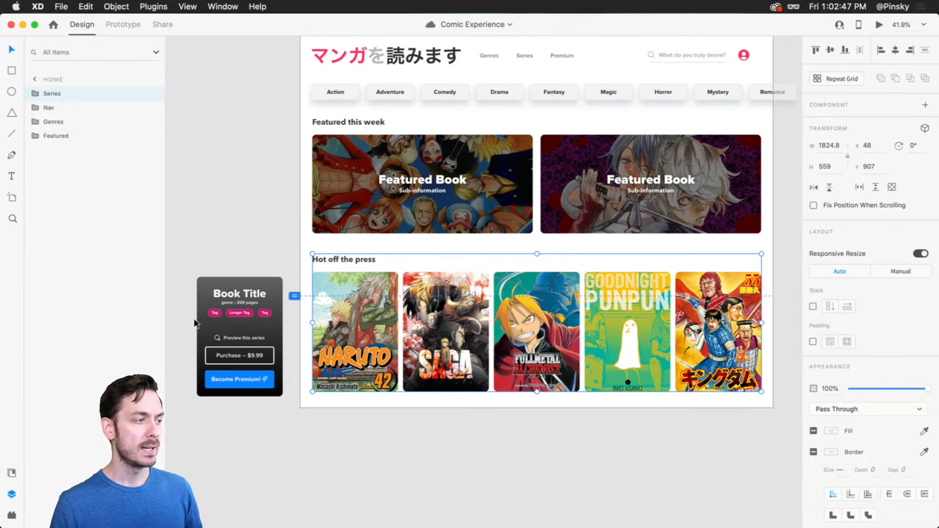
left_click(207, 327)
left_click(410, 322)
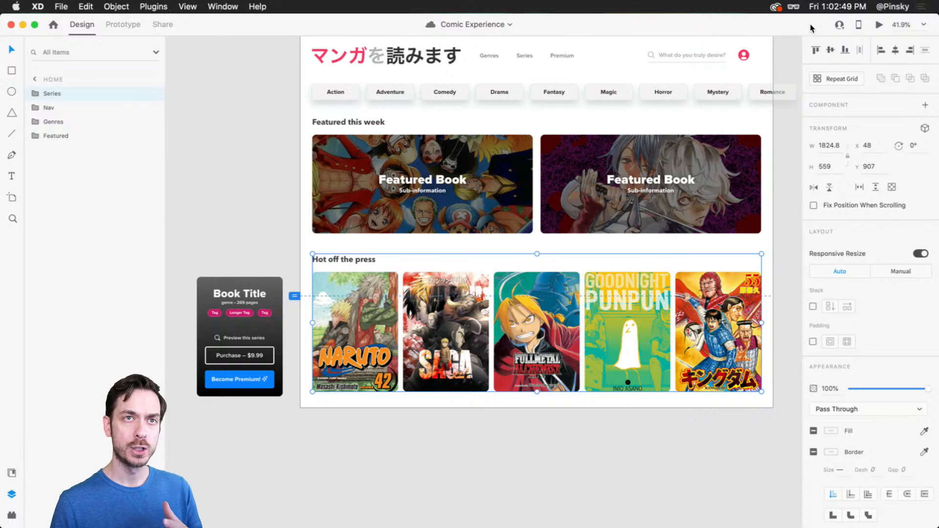
left_click(879, 25)
scroll(473, 226, "down", 5)
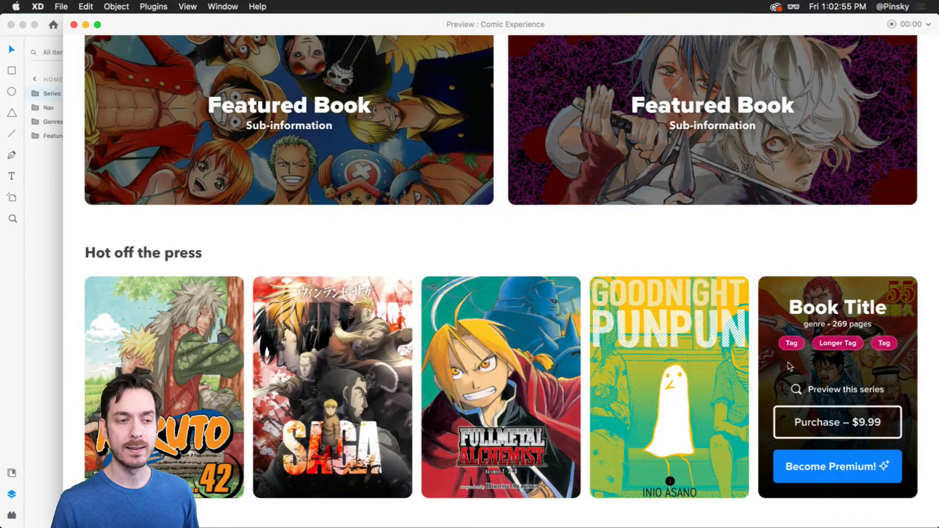
key("super+w")
Select the Hover component instance inside the Naruto cover's group and collapse its layers.
left_click(349, 311, "super")
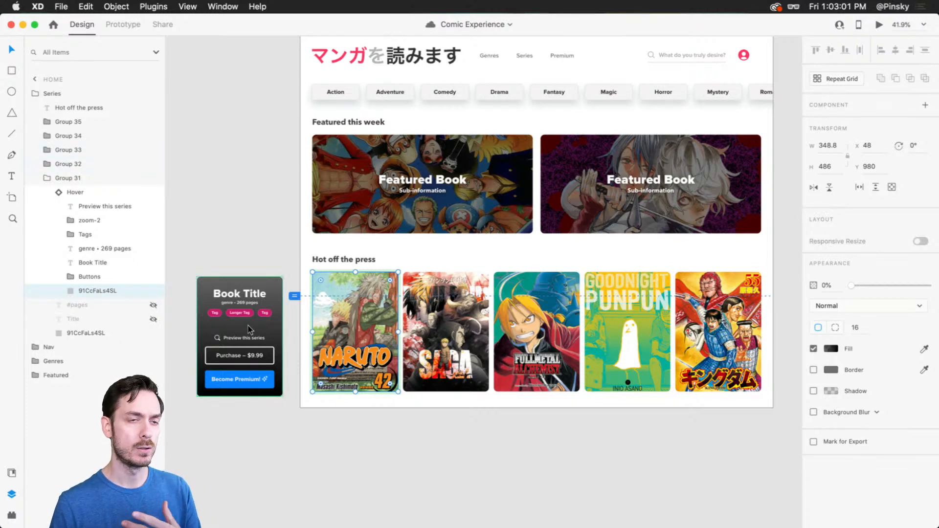
left_click(65, 193)
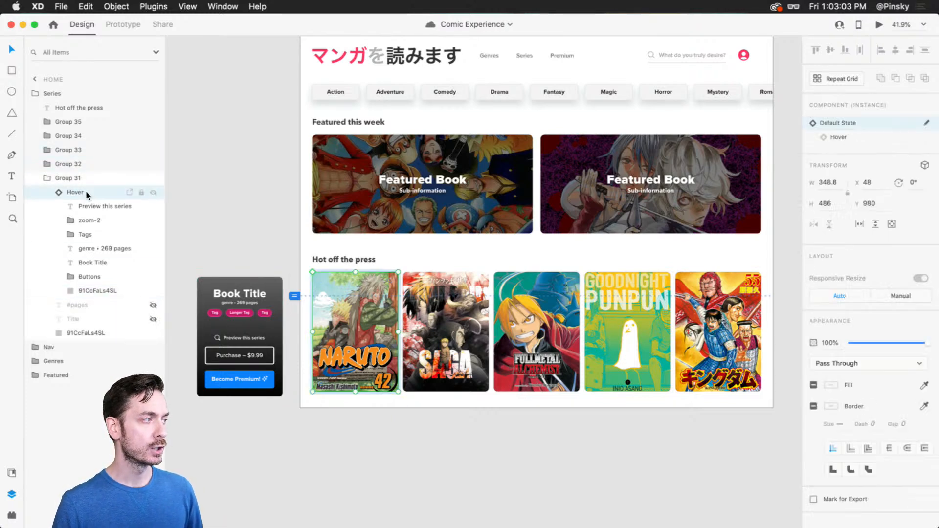
left_click(63, 194)
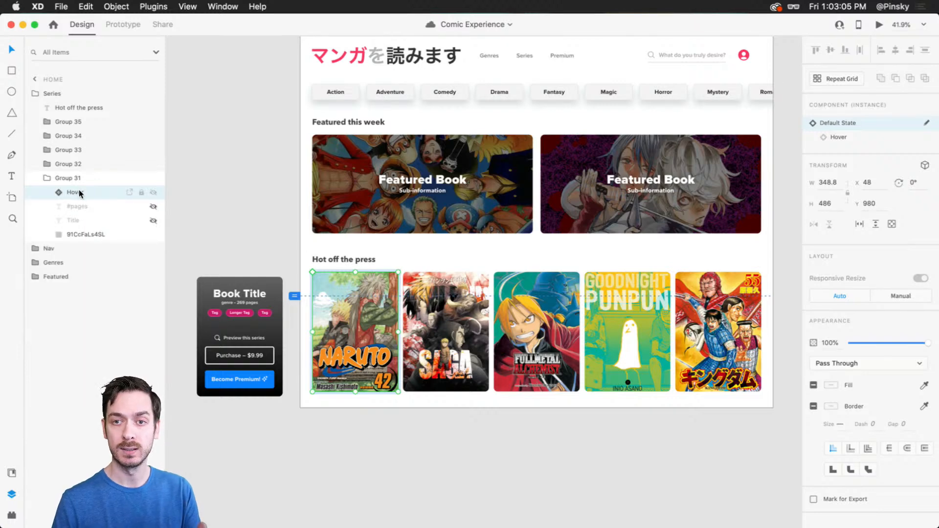
scroll(187, 344, "up", 5)
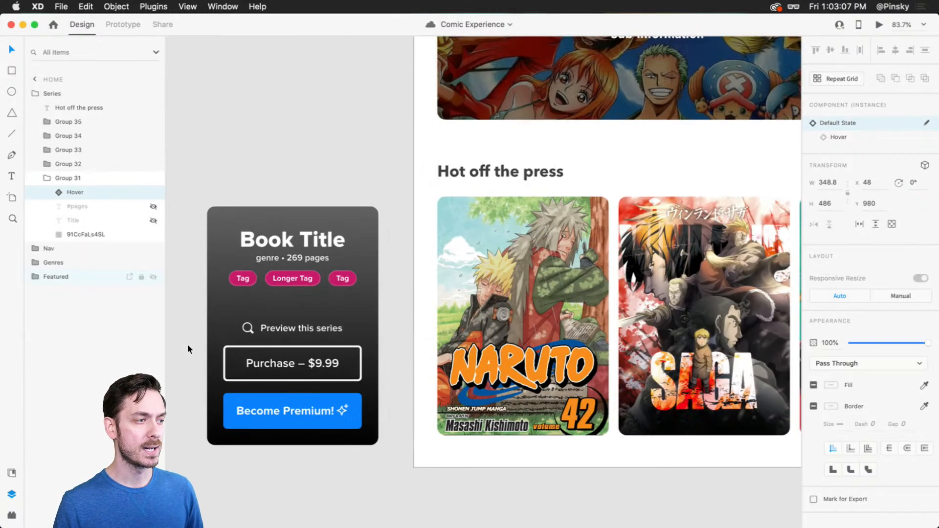
Go to the main Hover component on the pasteboard and compare its Default State with its Hover state.
key("super+shift+k")
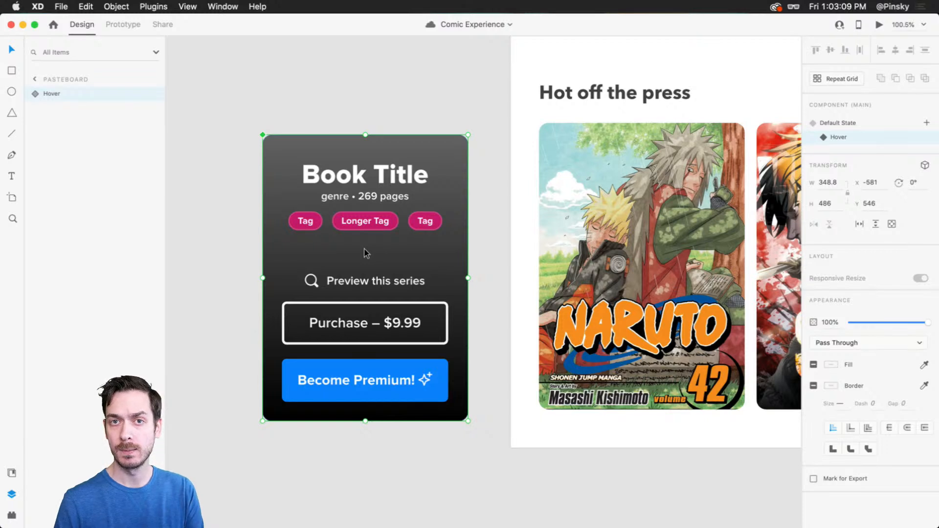
left_click(852, 123)
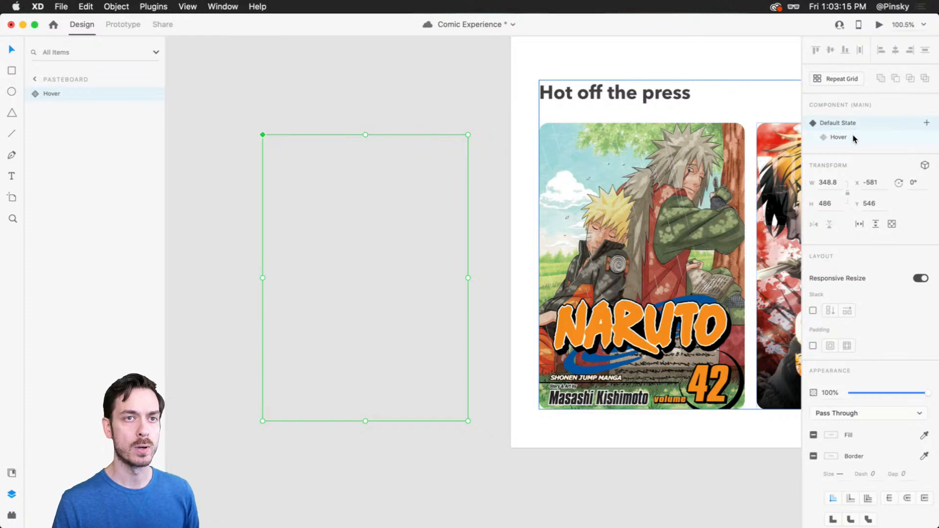
left_click(854, 140)
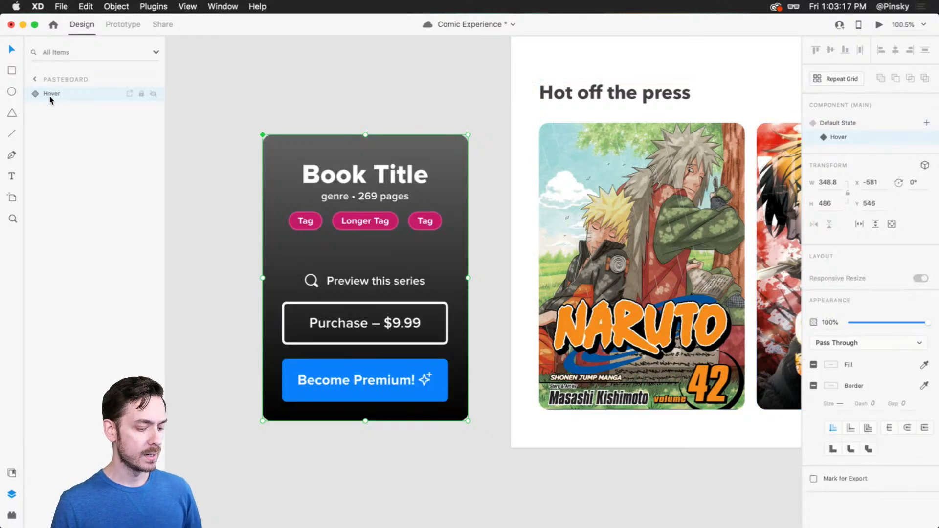
Expand the main Hover component and inspect its background, Buttons, Tags, zoom-2 and Preview this series layers.
left_click(37, 94)
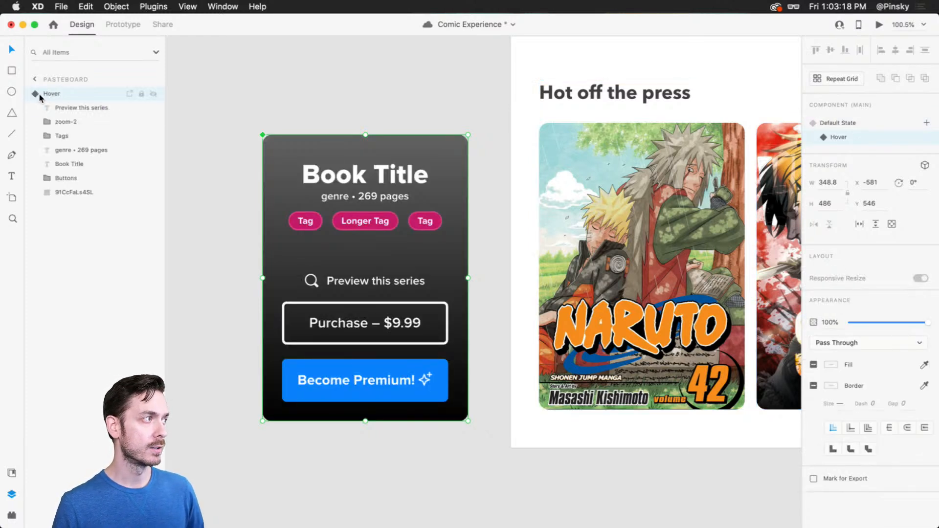
left_click(69, 193)
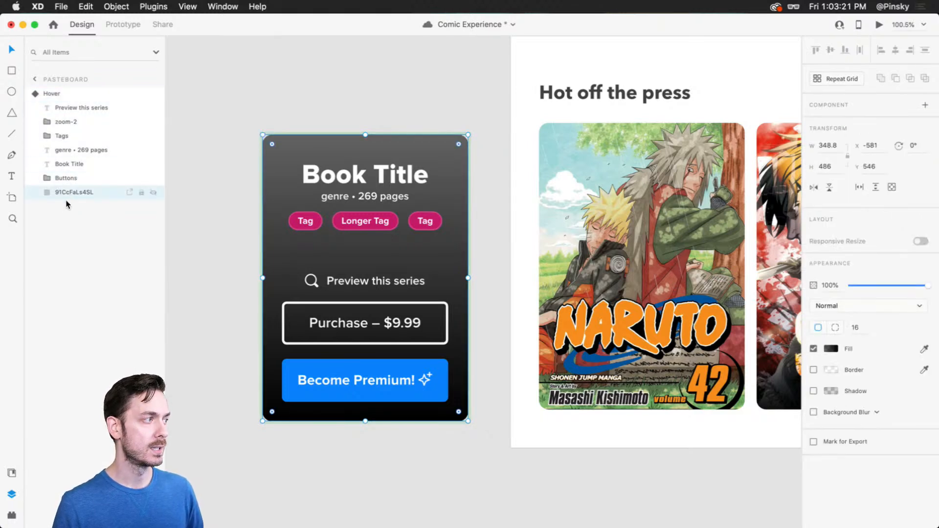
left_click(67, 178)
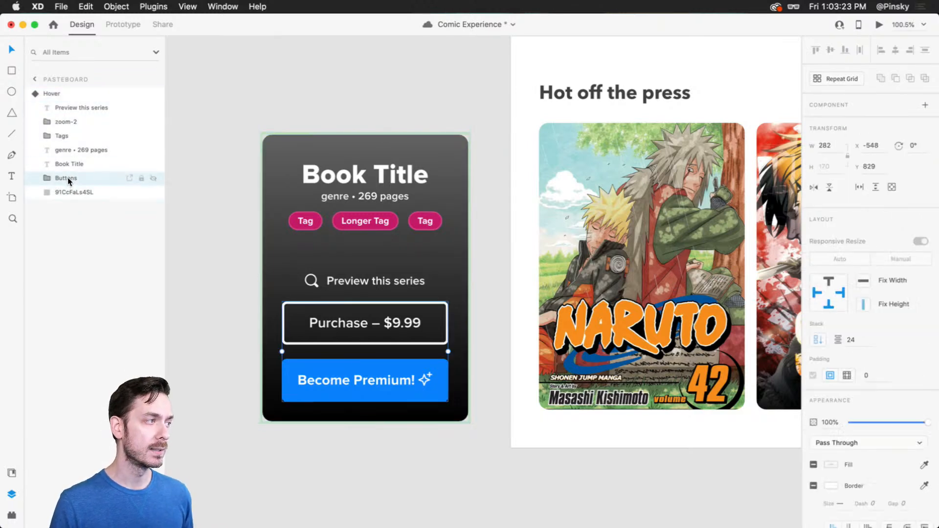
left_click(70, 132)
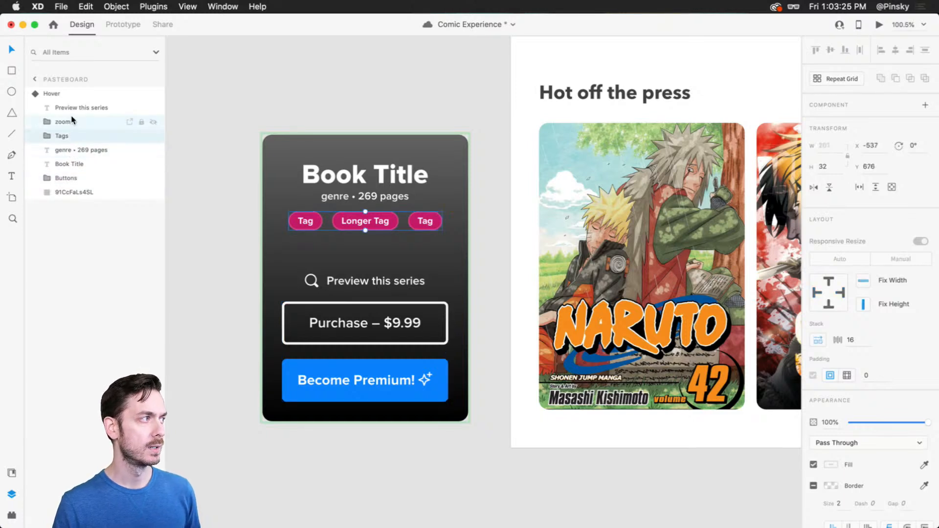
left_click(72, 121)
left_click(79, 108)
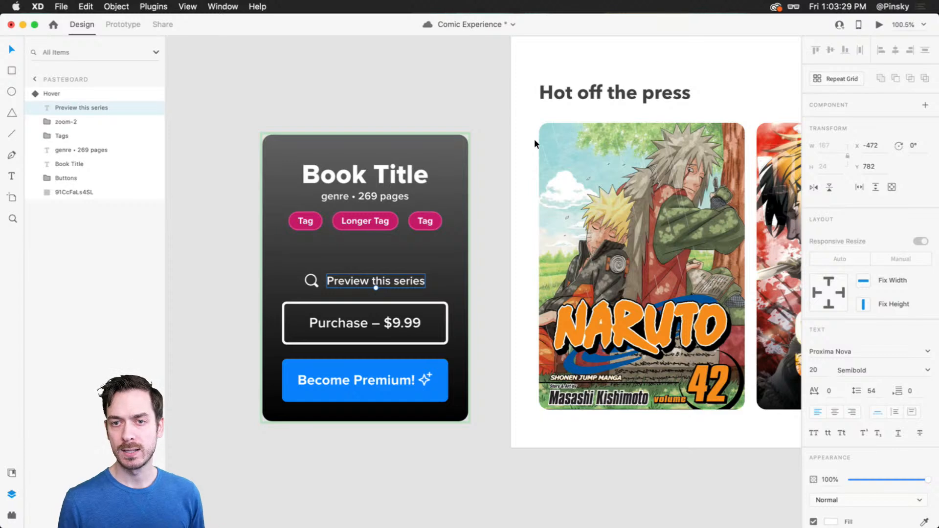
Save the document, then preview the Home artboard's cover hover effect and close the preview.
key("super+s")
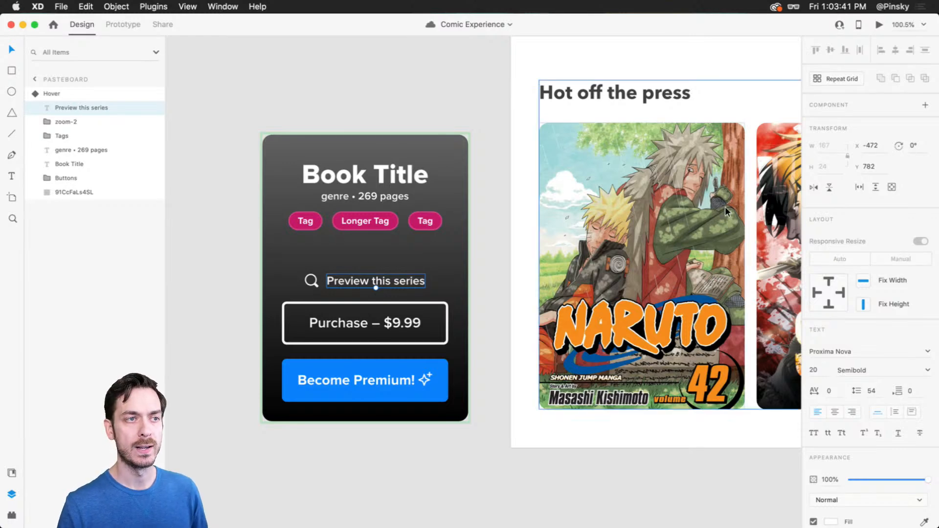
left_click(705, 213)
key("super+Return")
scroll(702, 212, "down", 5)
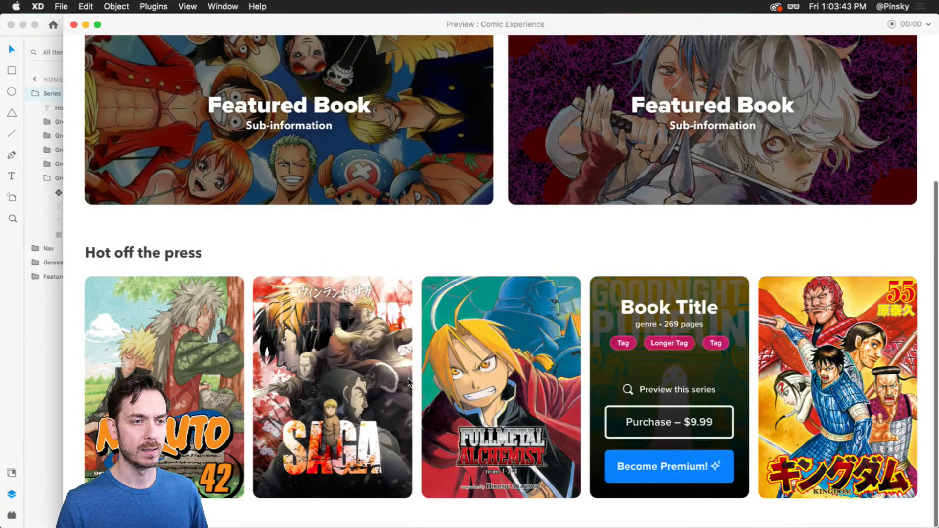
key("super+w")
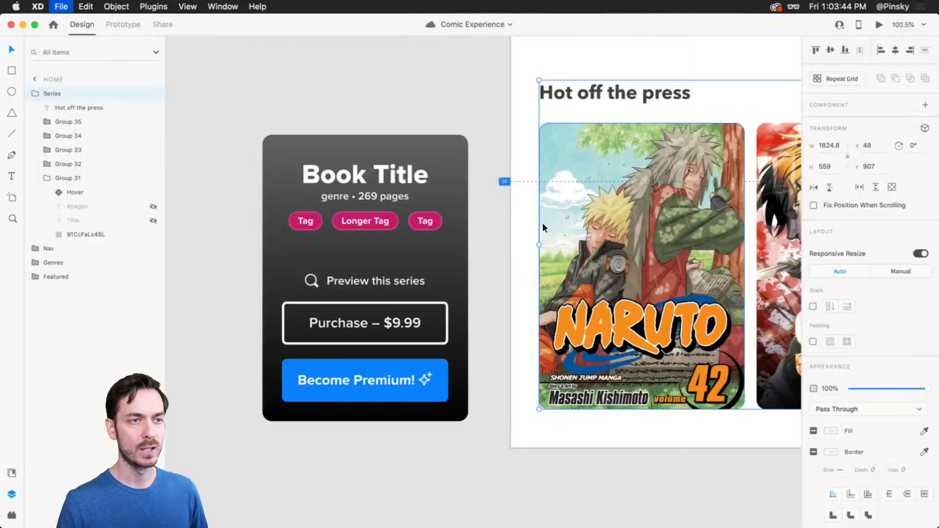
Review the whole Home artboard and the extent of its row of genre buttons.
left_click(503, 63)
scroll(509, 139, "down", 5)
left_click_drag(641, 120, 369, 298)
scroll(471, 256, "down", 1)
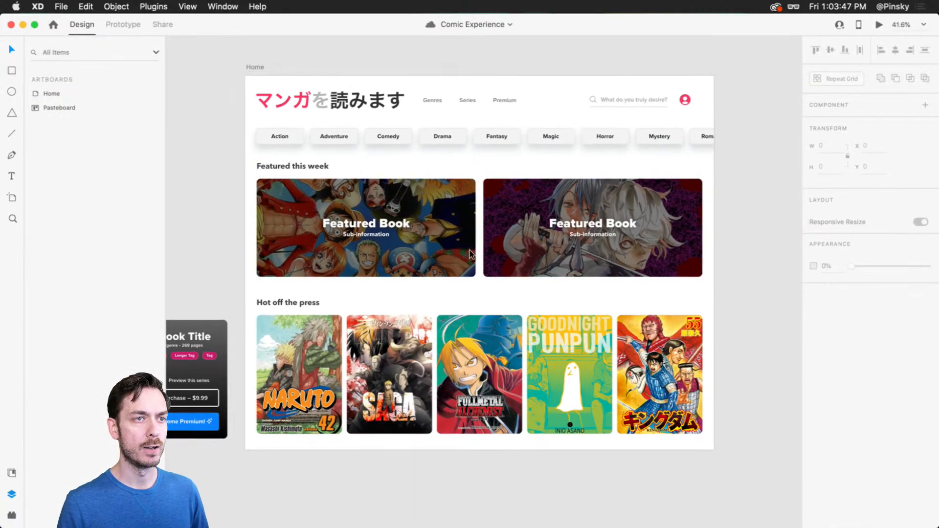
left_click_drag(471, 256, 492, 250)
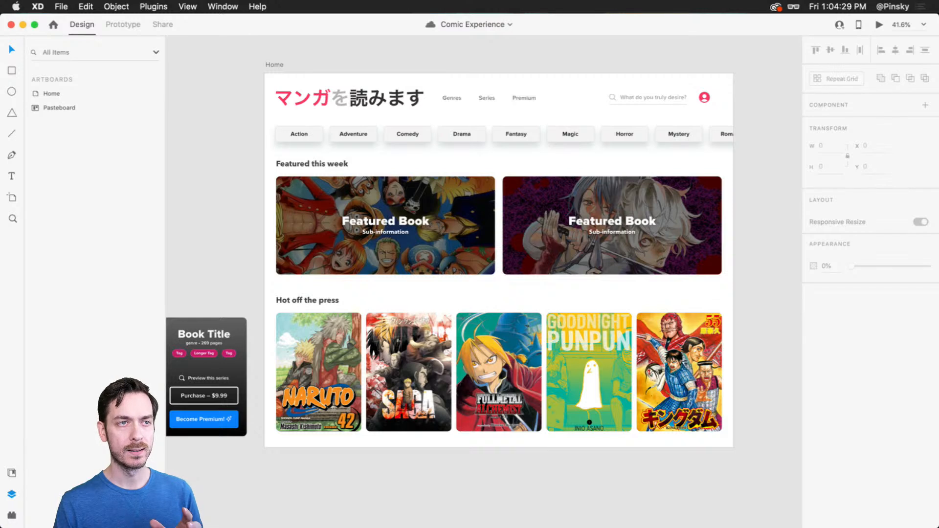
left_click(304, 132)
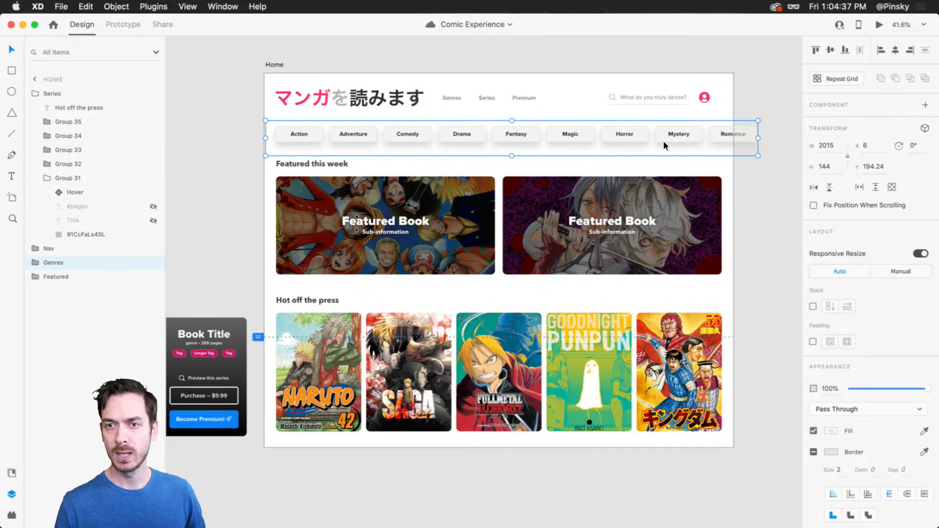
left_click(245, 281)
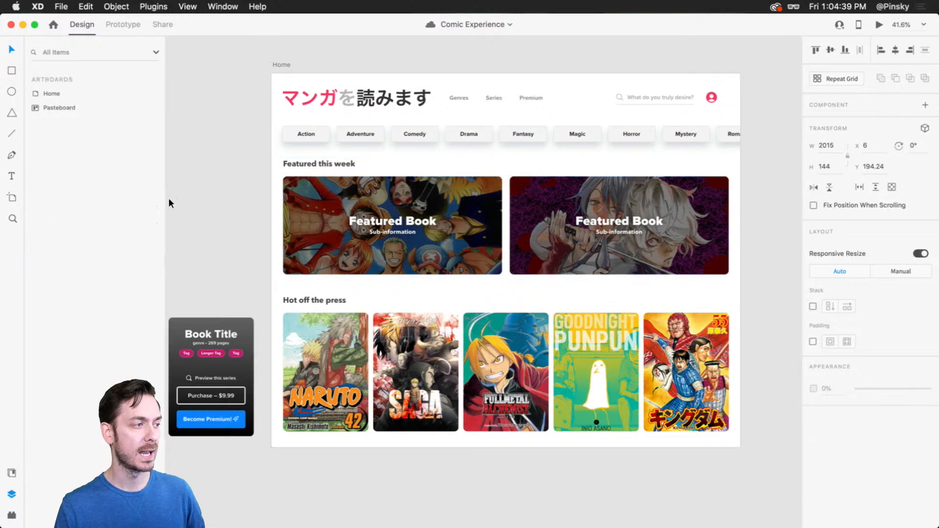
Switch the main Hover component to its Default State and inspect its Preview this series and zoom-2 layers.
scroll(377, 235, "down", 4)
scroll(328, 325, "up", 10)
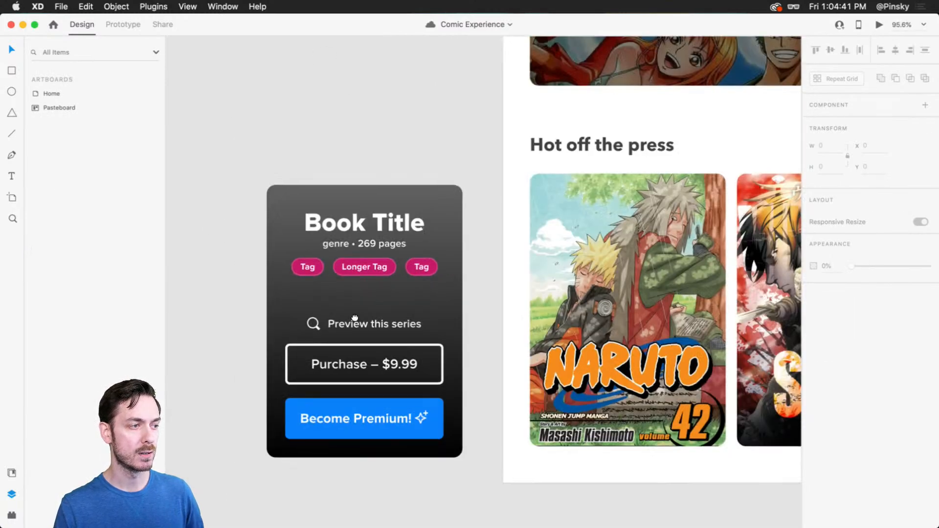
left_click_drag(355, 318, 356, 298)
left_click(356, 297)
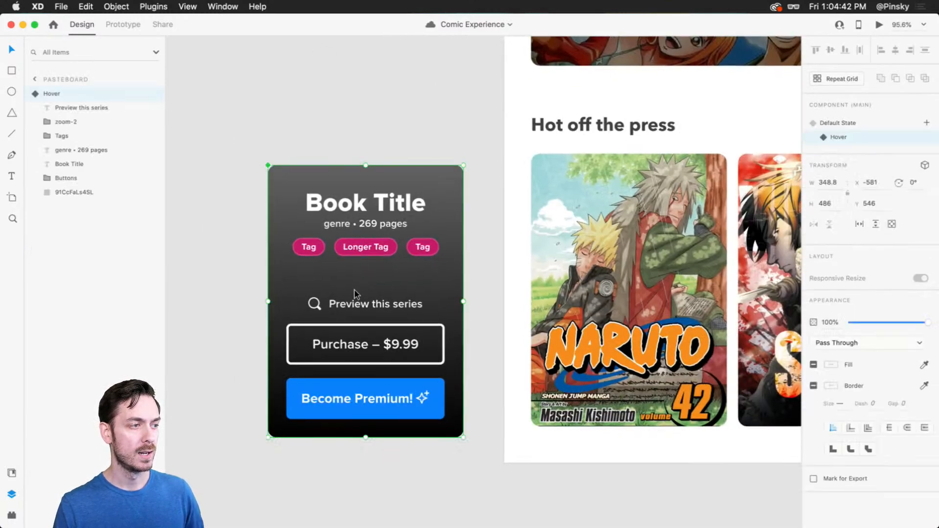
left_click(857, 123)
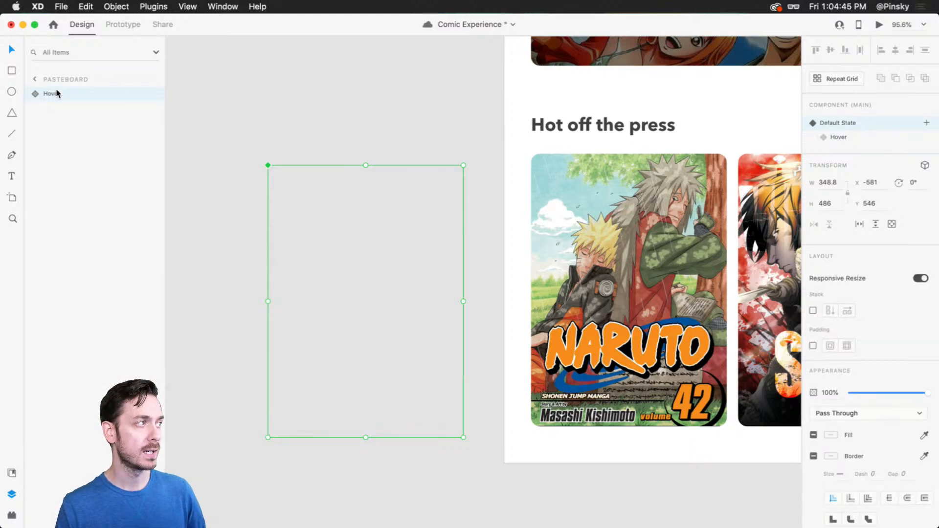
left_click(39, 95)
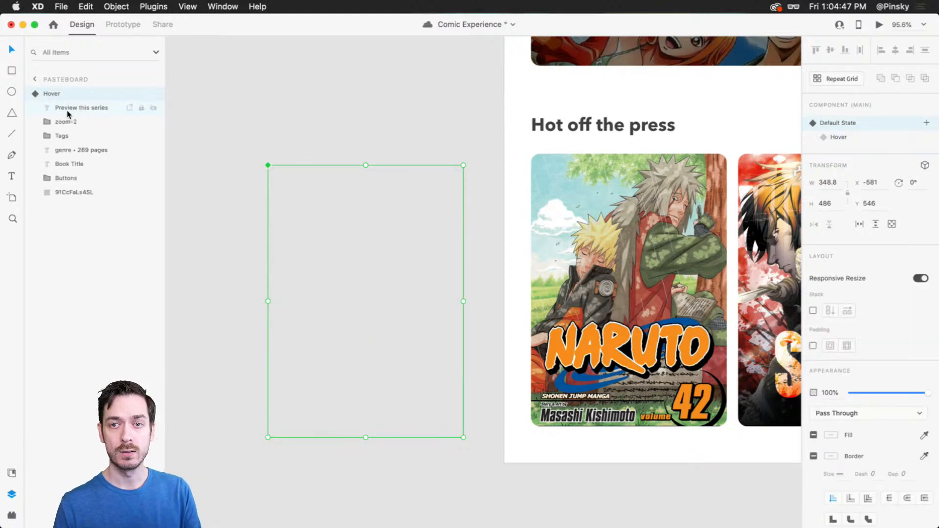
left_click(69, 110)
left_click(74, 124)
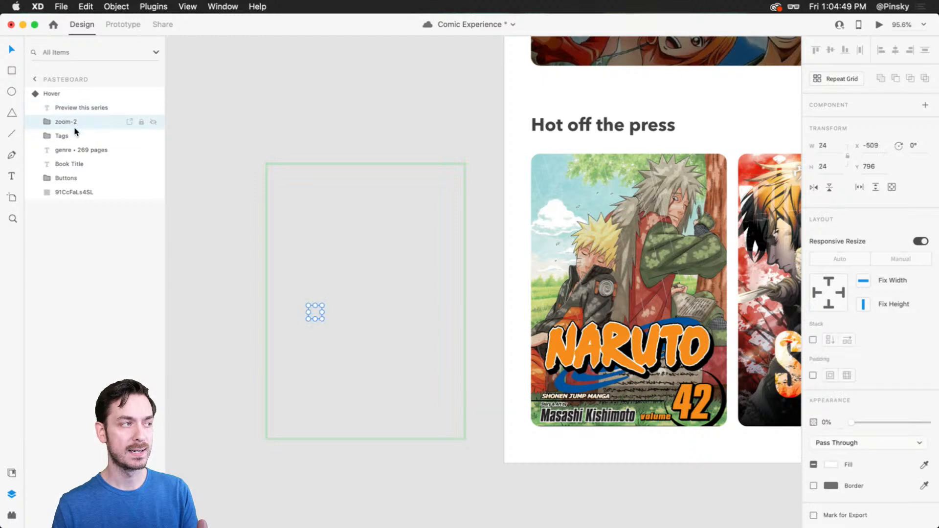
left_click(77, 96)
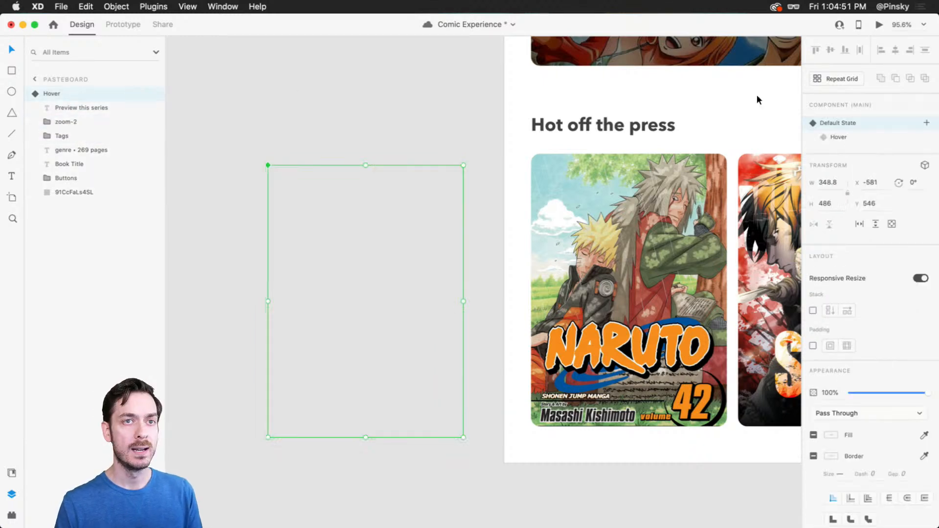
Add another state to the main Hover component and undo it.
left_click(927, 123)
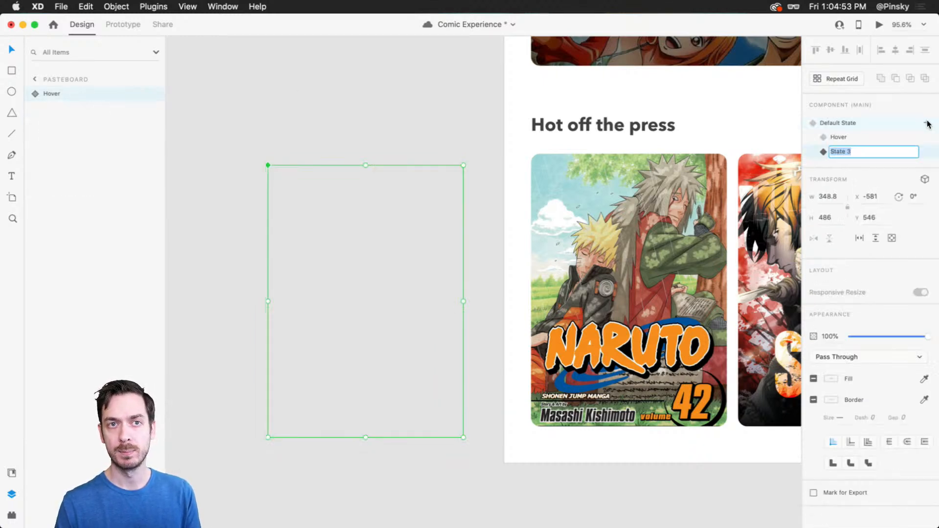
key("super+z")
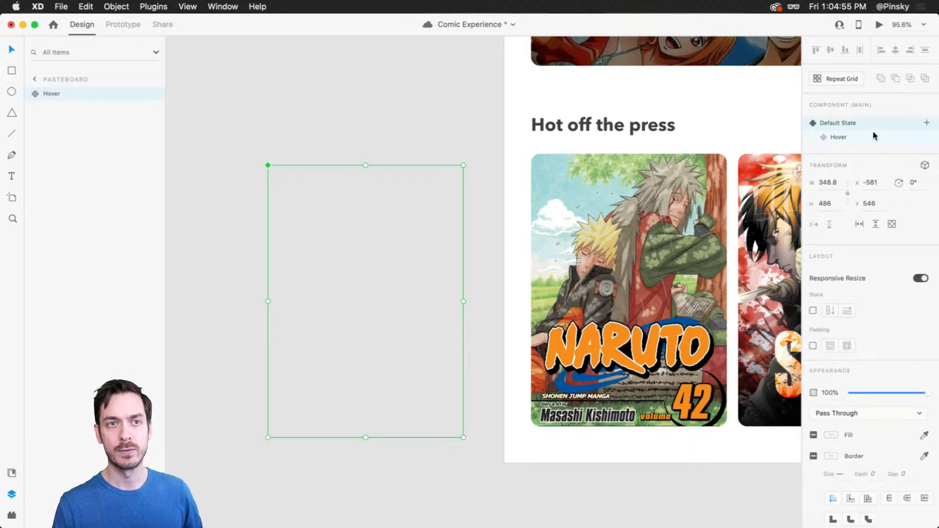
Switch the main component to its Hover state and inspect its Preview this series text layer.
left_click(873, 137)
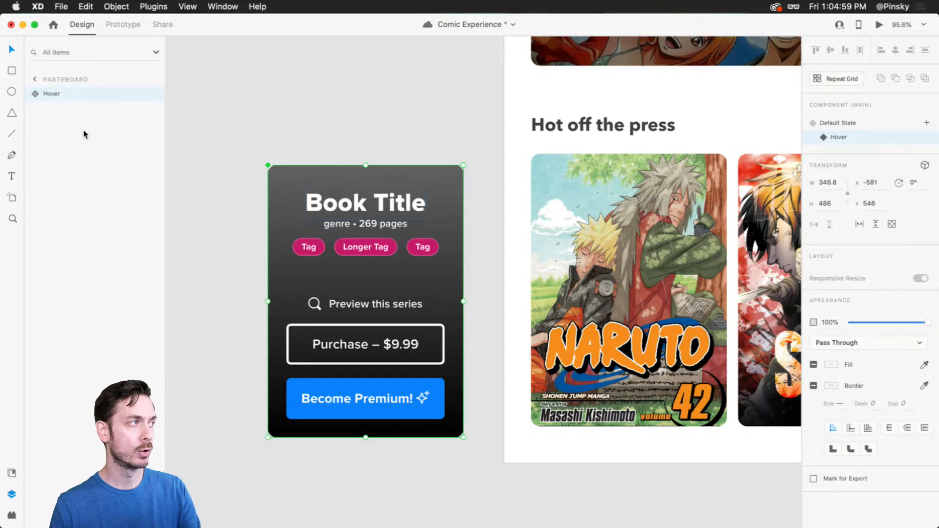
left_click(36, 94)
left_click(69, 107)
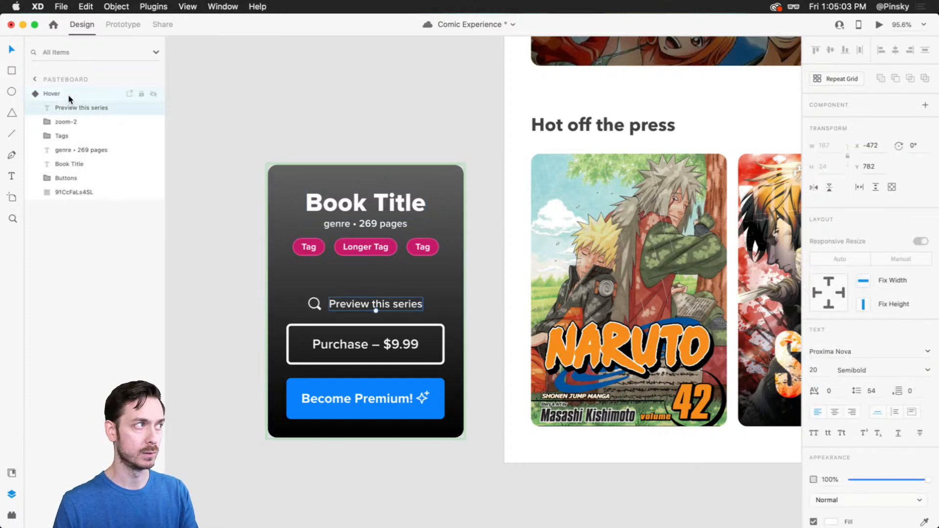
left_click(71, 96)
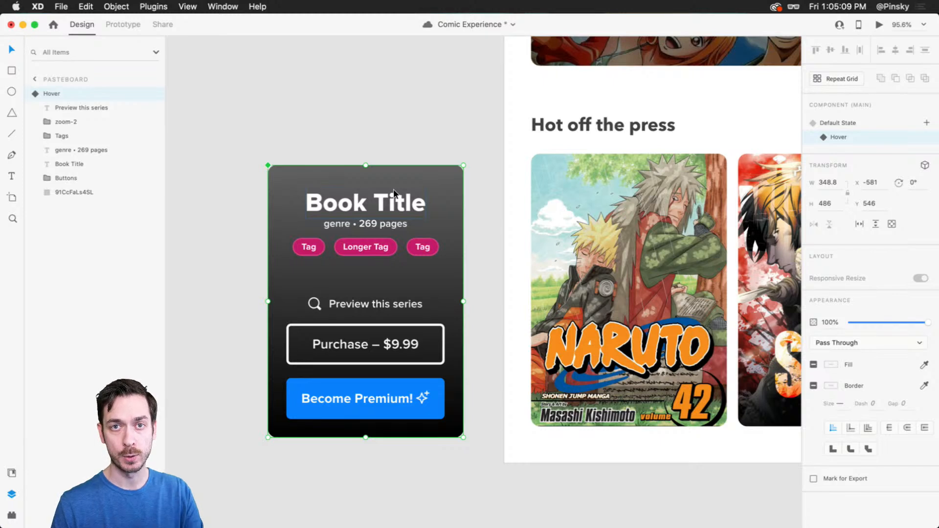
In Prototype mode, examine the Default State's hover interaction and the available action types.
left_click(123, 25)
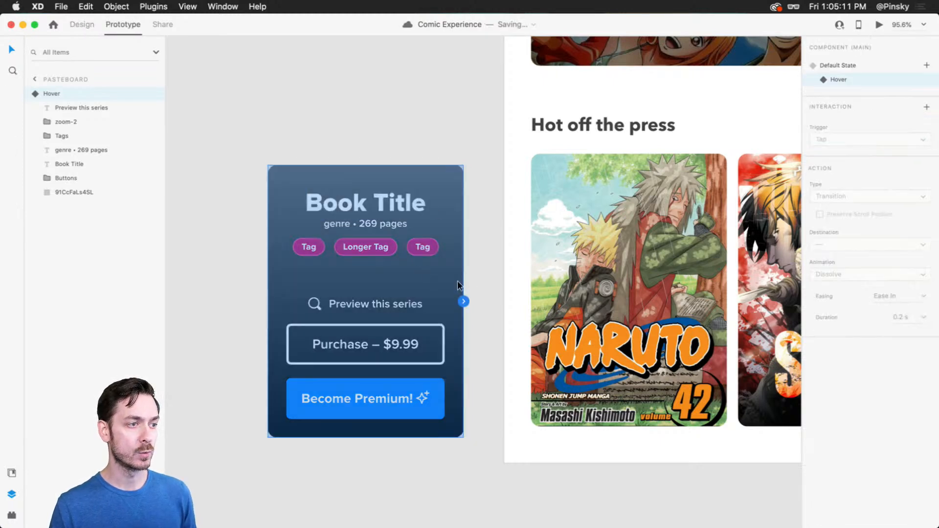
left_click(847, 65)
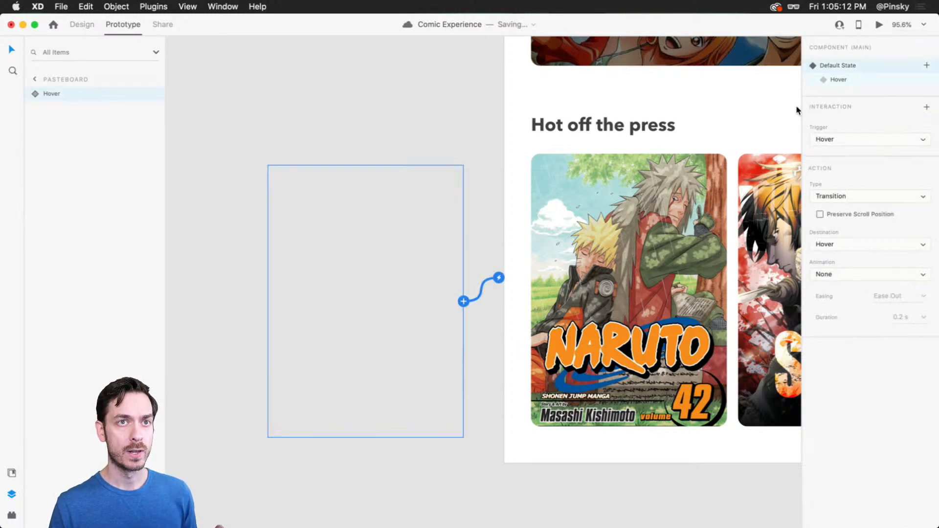
left_click(854, 196)
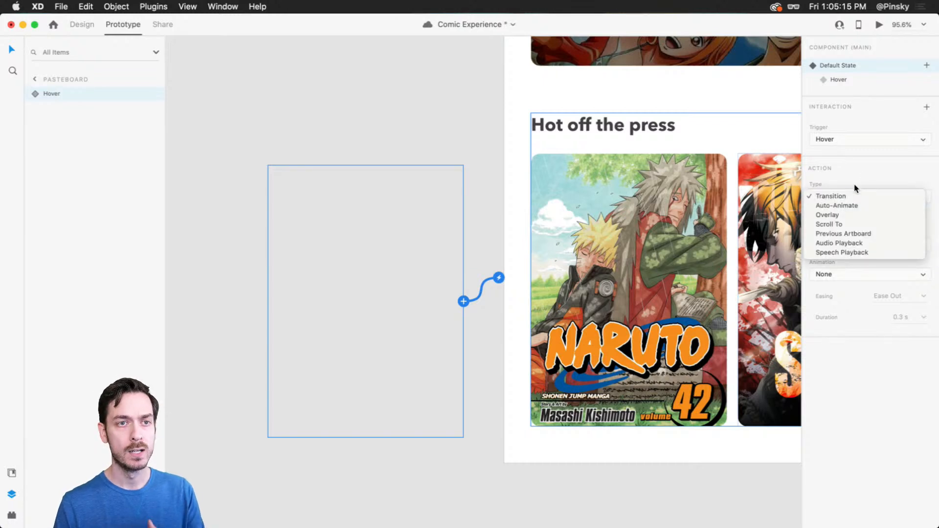
left_click(857, 198)
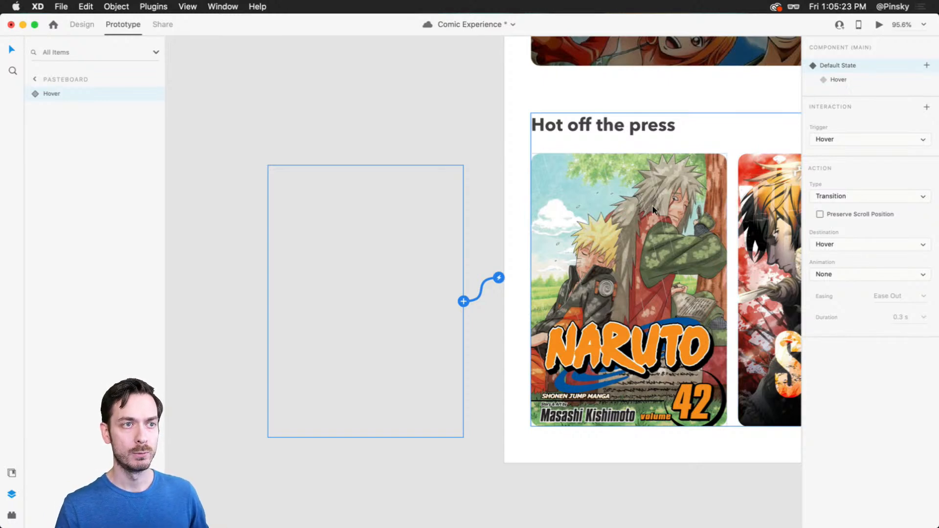
Preview the Home artboard, check the hover effect on the book covers and close the preview.
left_click(715, 162)
left_click(879, 24)
scroll(610, 208, "down", 5)
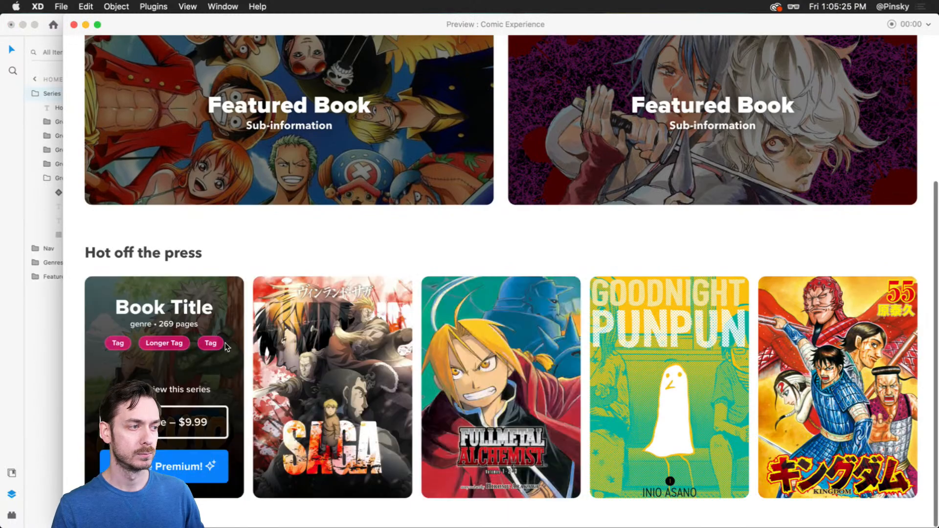
mouse_move(789, 328)
mouse_move(331, 334)
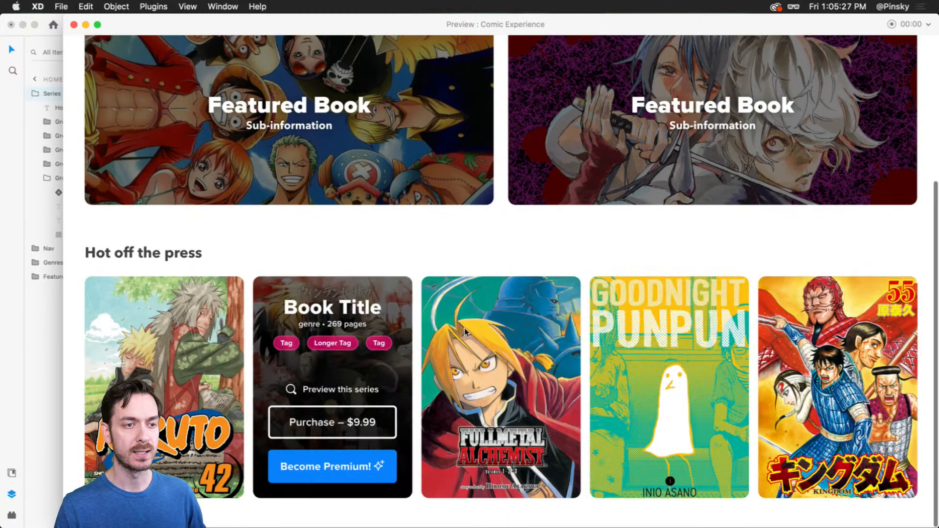
key("super+w")
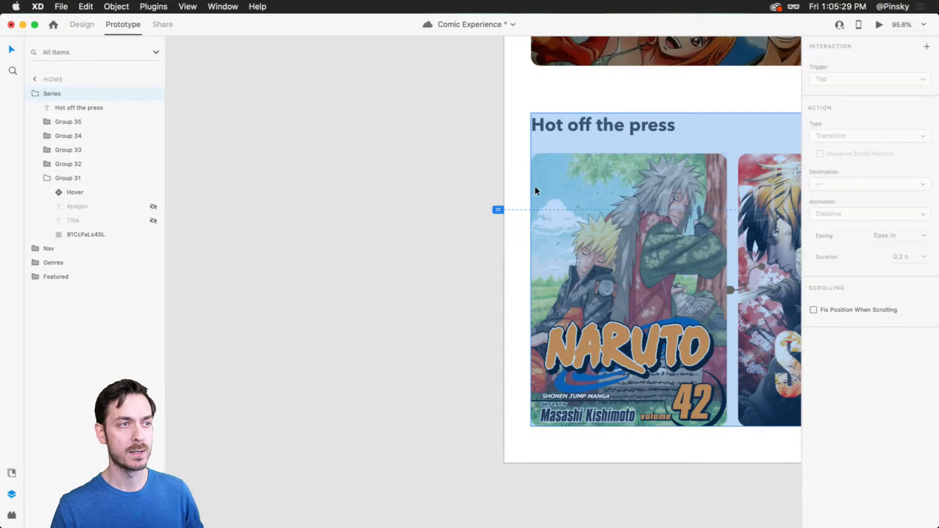
Return to Design mode with the Home artboard in view and check the extent of the Genres group.
left_click(324, 58)
left_click(87, 24)
left_click(694, 124)
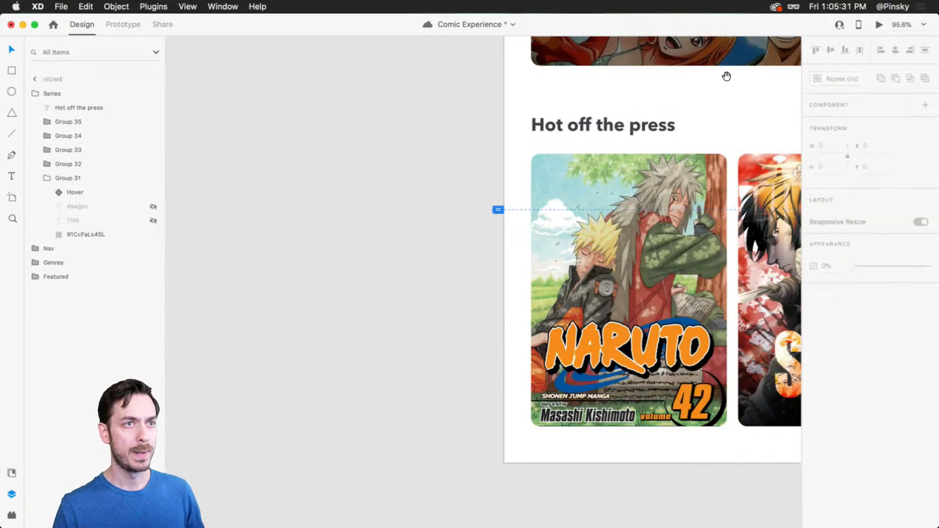
left_click_drag(726, 76, 470, 351)
left_click_drag(565, 237, 513, 408)
scroll(497, 371, "down", 5)
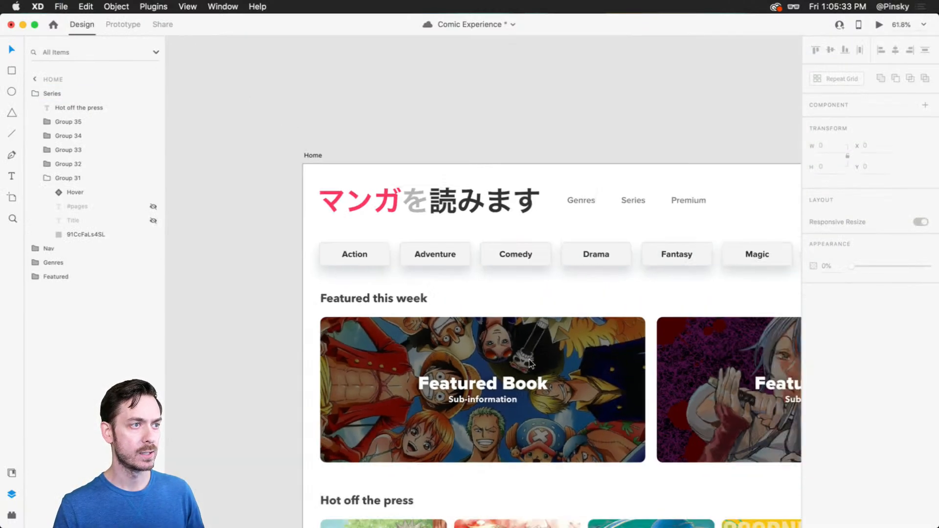
left_click_drag(527, 164, 465, 126)
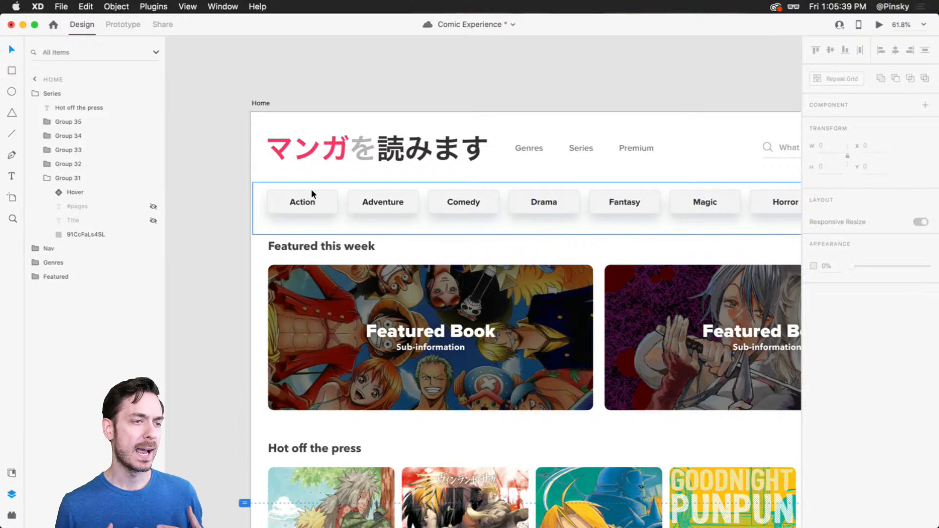
scroll(311, 189, "down", 3)
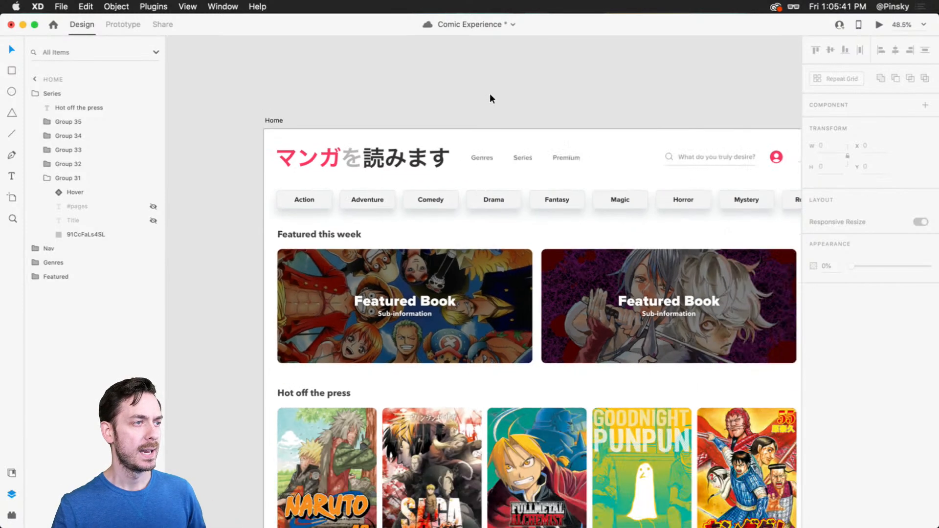
left_click(545, 96)
left_click_drag(545, 96, 497, 88)
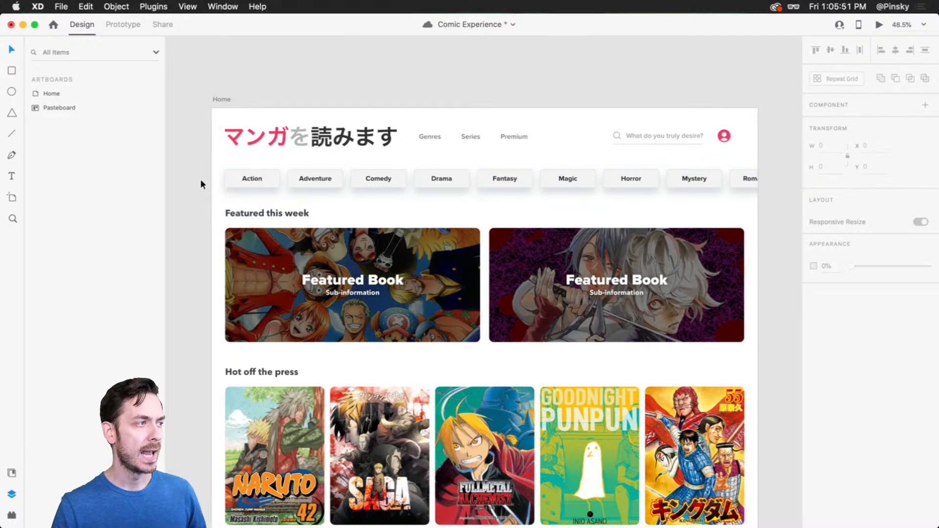
left_click(230, 184)
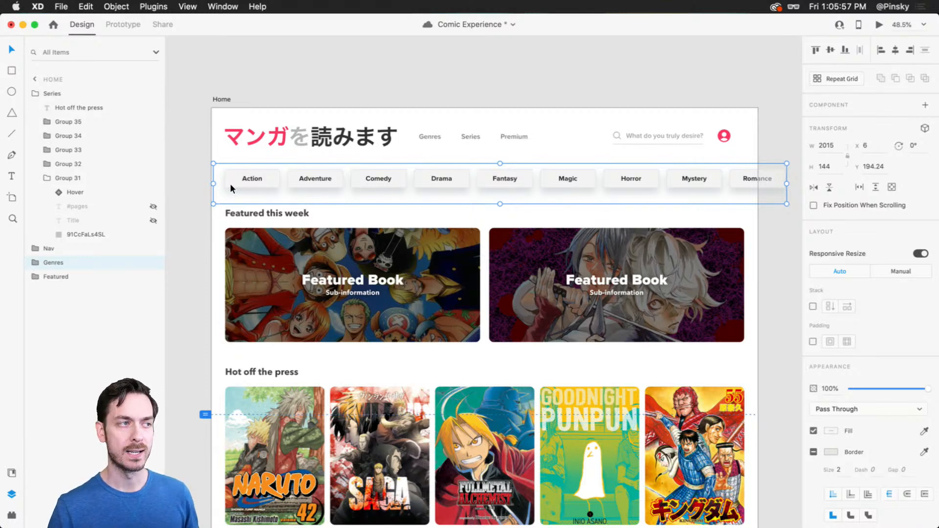
left_click(197, 172)
Draw a rectangle about 1920 by 167 px across the full artboard width over the genre row, without a border.
key("r")
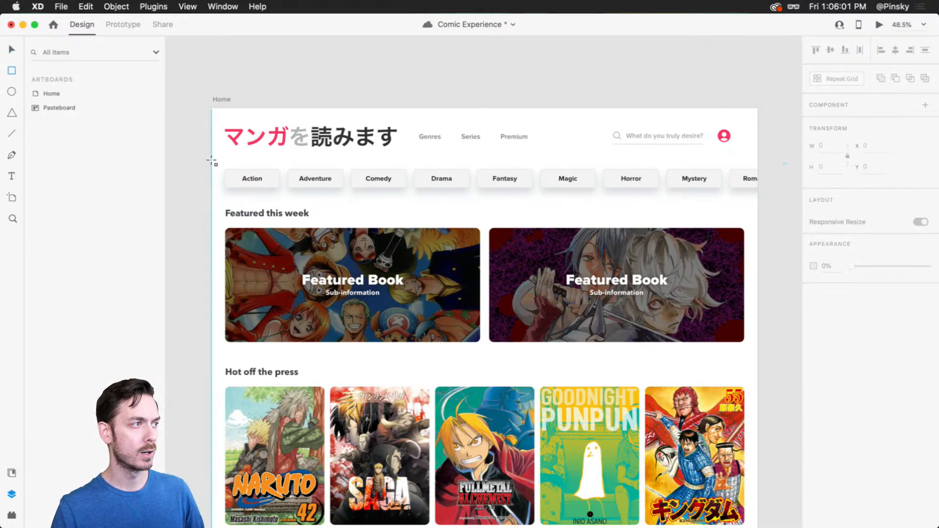
left_click_drag(212, 157, 759, 206)
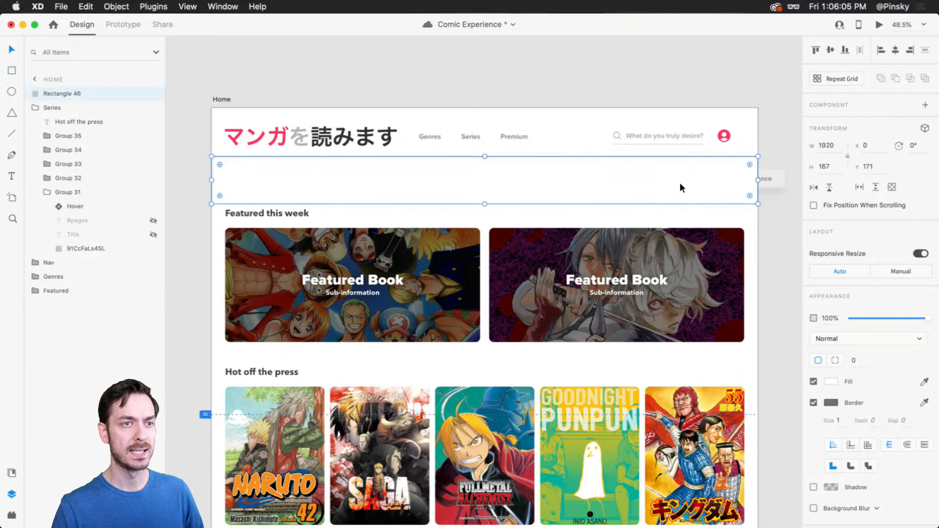
left_click(813, 403)
Fill the rectangle over the genre row with a solid medium gray.
left_click(831, 383)
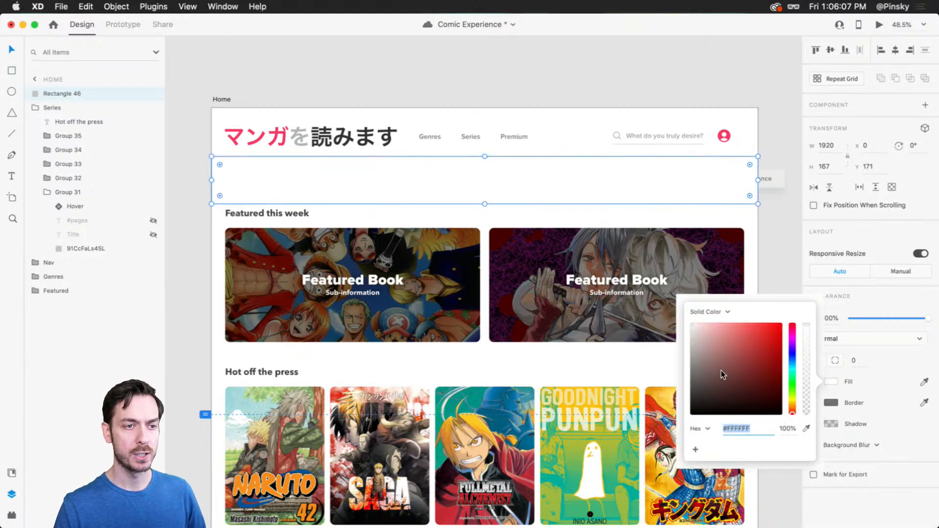
left_click_drag(721, 371, 689, 363)
left_click(736, 27)
Try lowering the gray rectangle's opacity to 0%, undo it and return to the full artboard view.
scroll(724, 170, "up", 8)
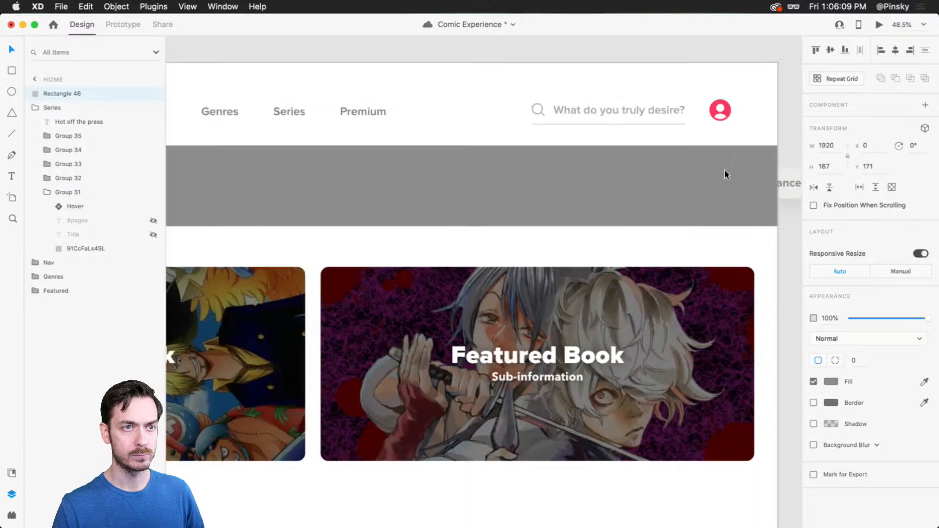
left_click_drag(925, 318, 851, 318)
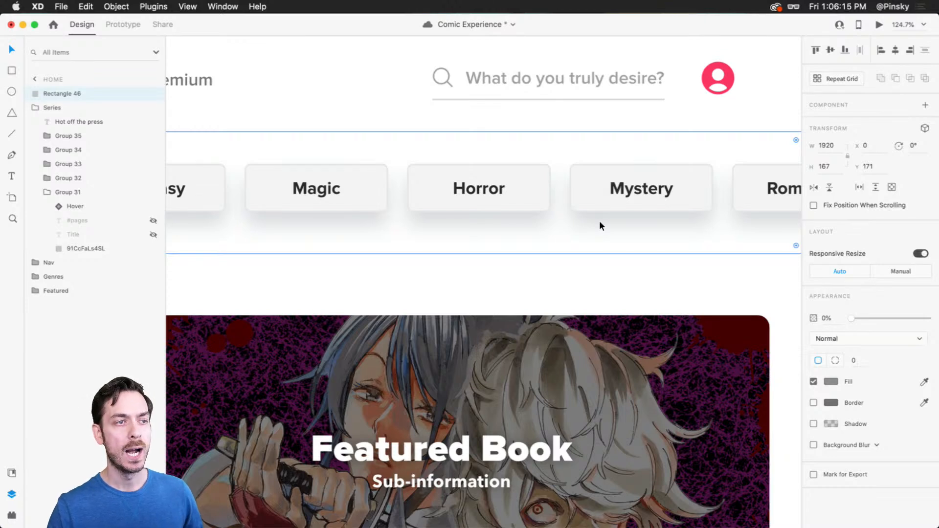
key("super+z")
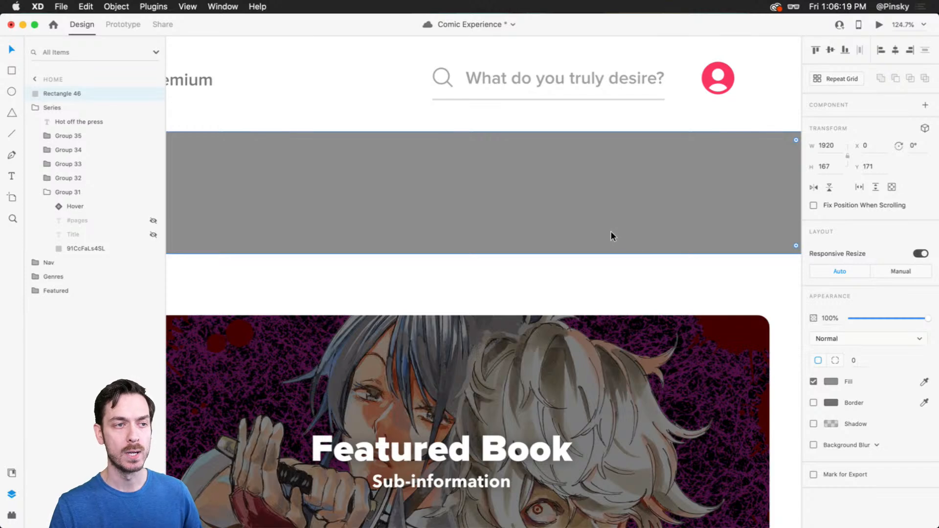
key("super+0")
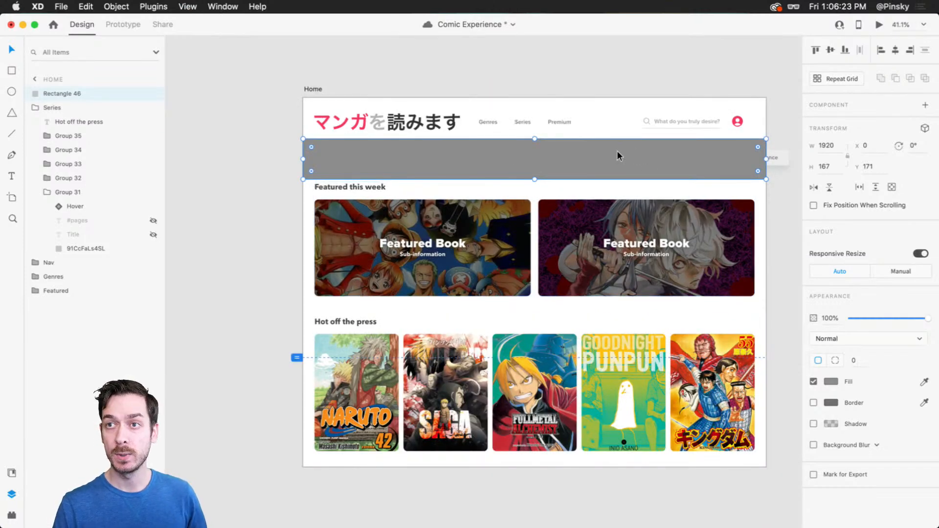
Change the gray rectangle's fill to a linear gradient running horizontally from its left edge to its right edge.
left_click(832, 382)
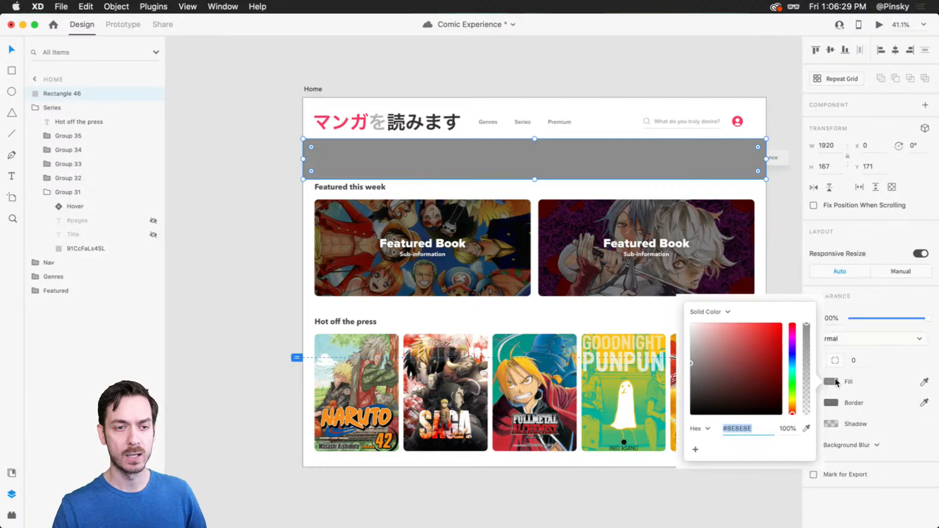
left_click(712, 313)
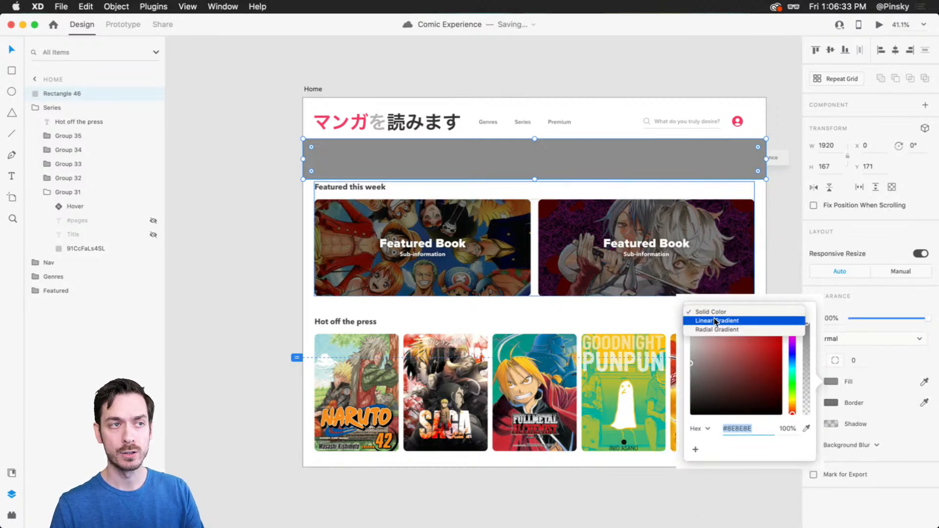
left_click(716, 322)
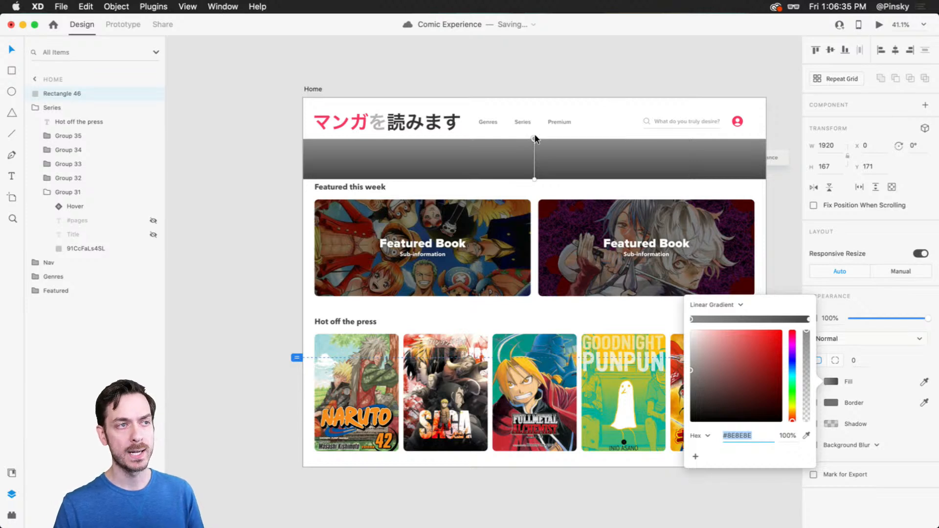
left_click_drag(535, 139, 303, 159)
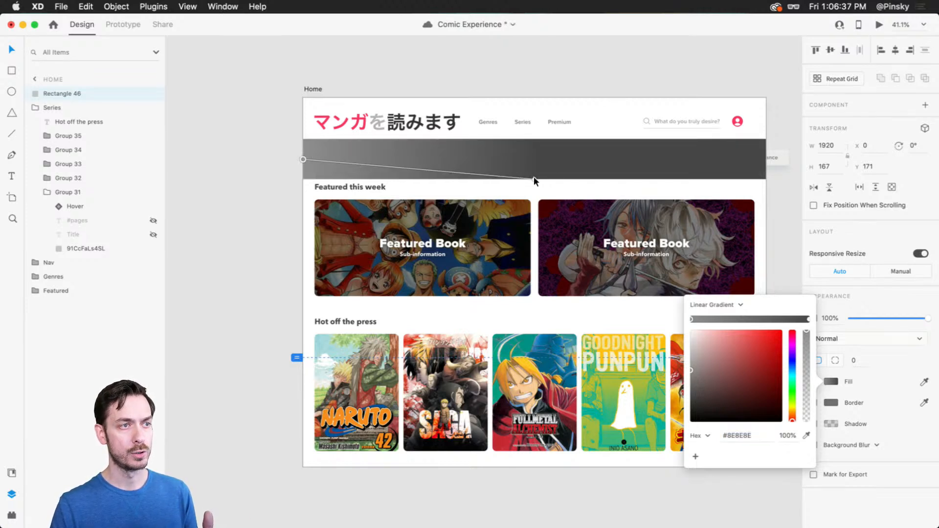
left_click_drag(535, 180, 766, 159)
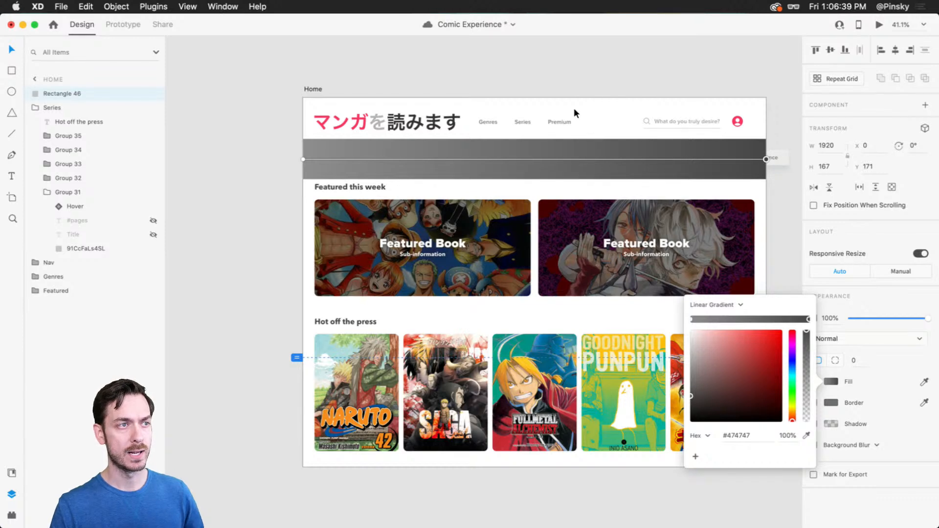
Set the gradient's start stop to a vivid pink-red, #EB155F.
scroll(572, 110, "up", 5)
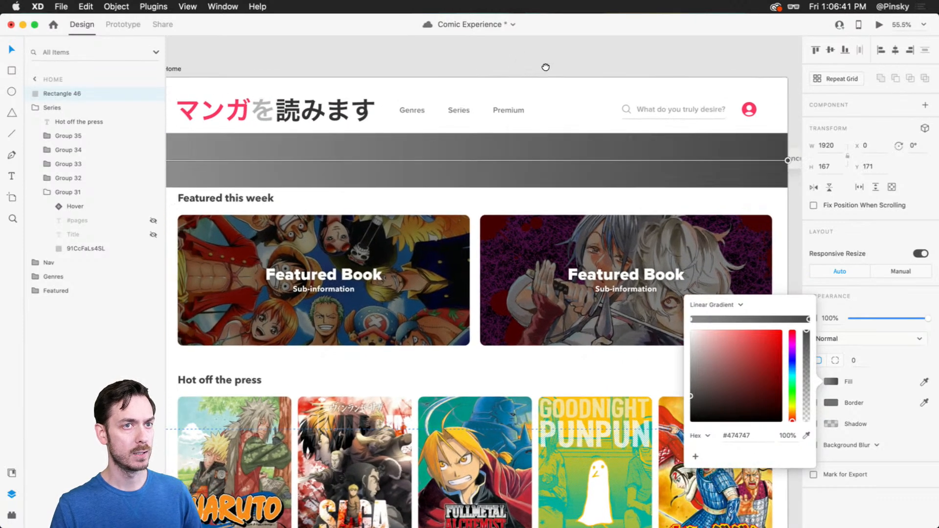
left_click_drag(546, 67, 552, 65)
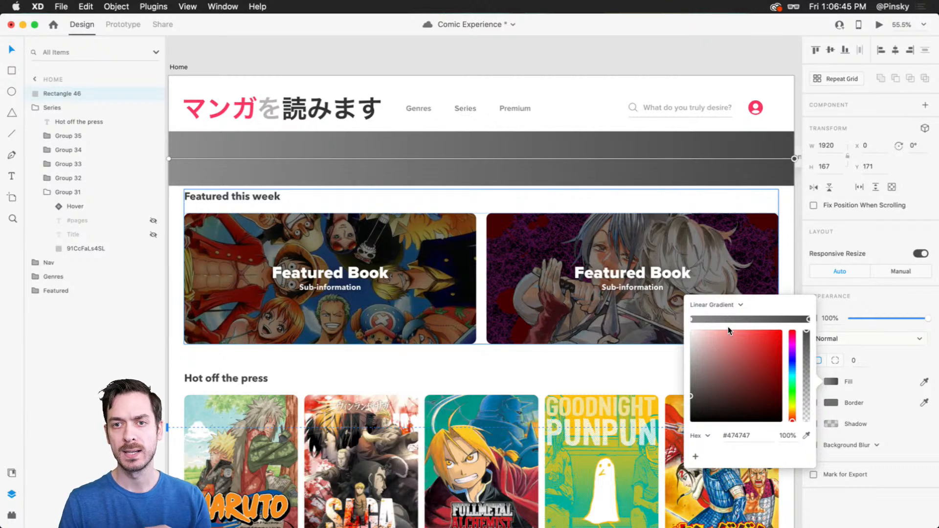
left_click(692, 318)
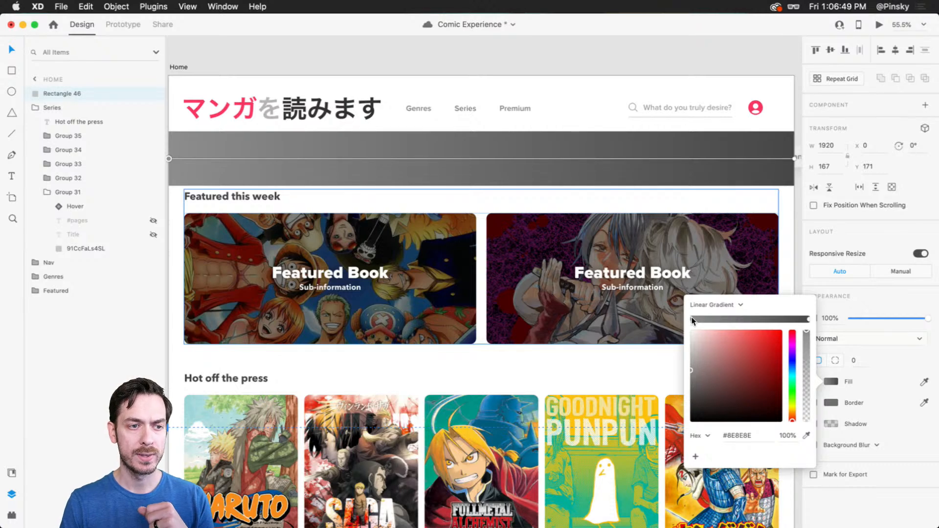
left_click(760, 342)
left_click(793, 337)
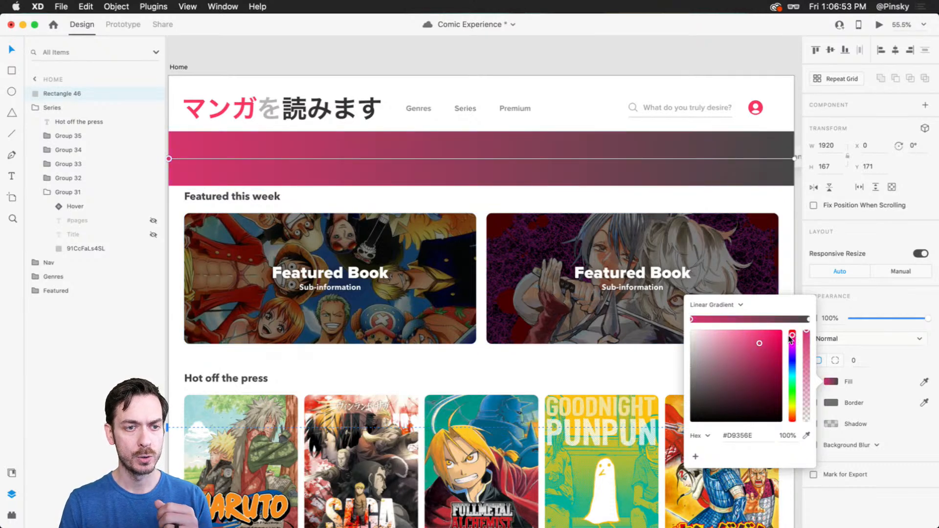
left_click(778, 338)
left_click_drag(777, 338, 775, 339)
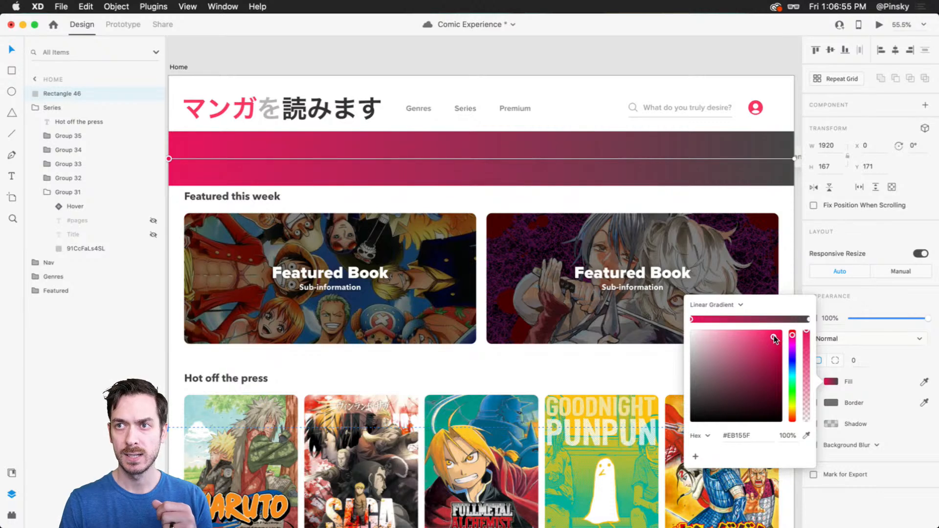
Add a blue #1E70CF stop about a fifth of the way along the gradient and a green #2DAC28 stop just before its middle.
left_click(713, 319)
left_click_drag(793, 361, 796, 370)
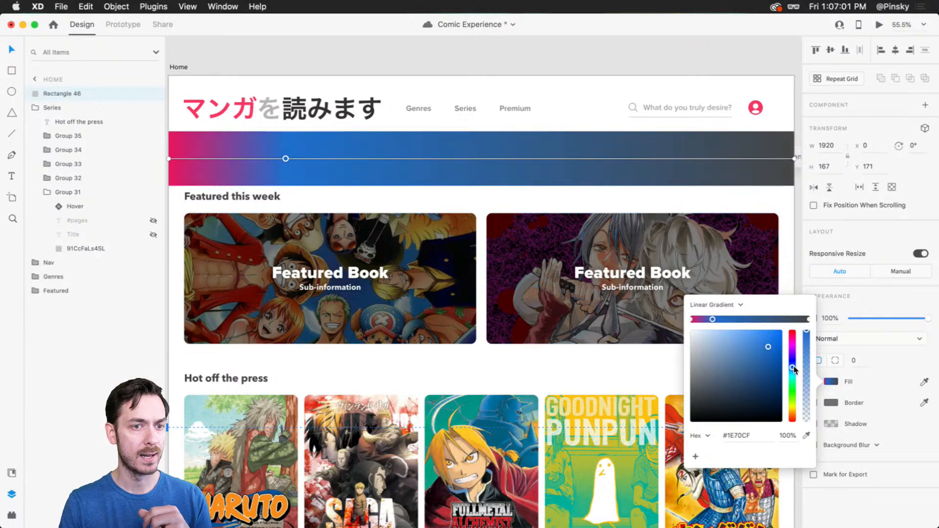
left_click(738, 319)
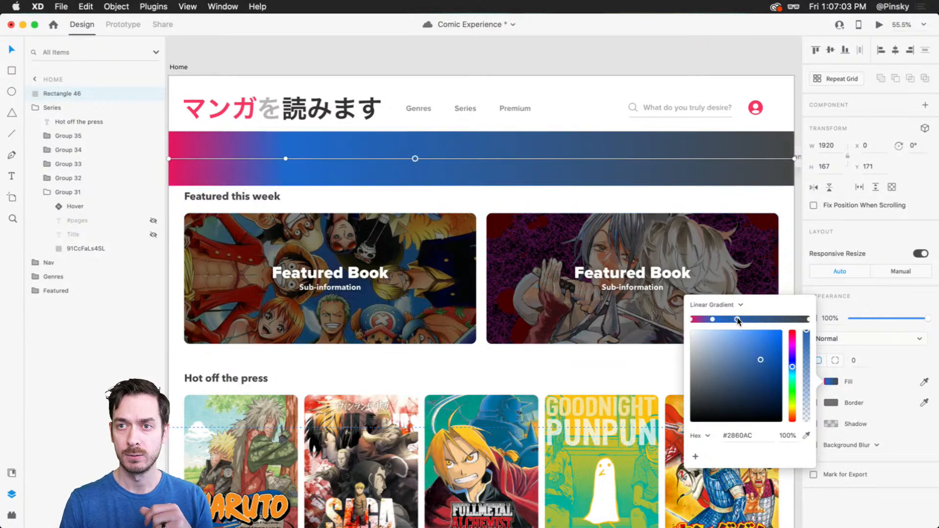
left_click_drag(737, 319, 739, 319)
left_click_drag(794, 376, 794, 411)
Add a golden yellow stop about three quarters along the gradient and brighten the green stop to #1BD914.
left_click(779, 319)
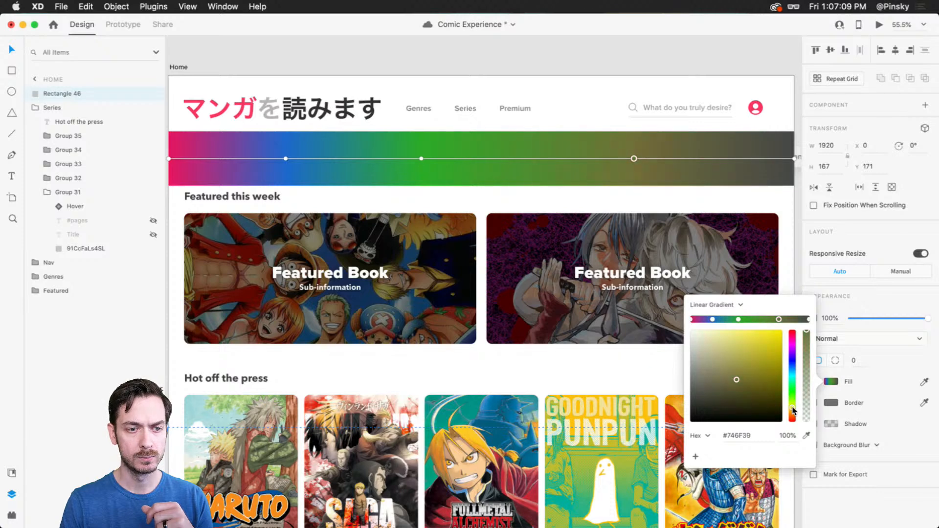
left_click_drag(762, 368, 768, 343)
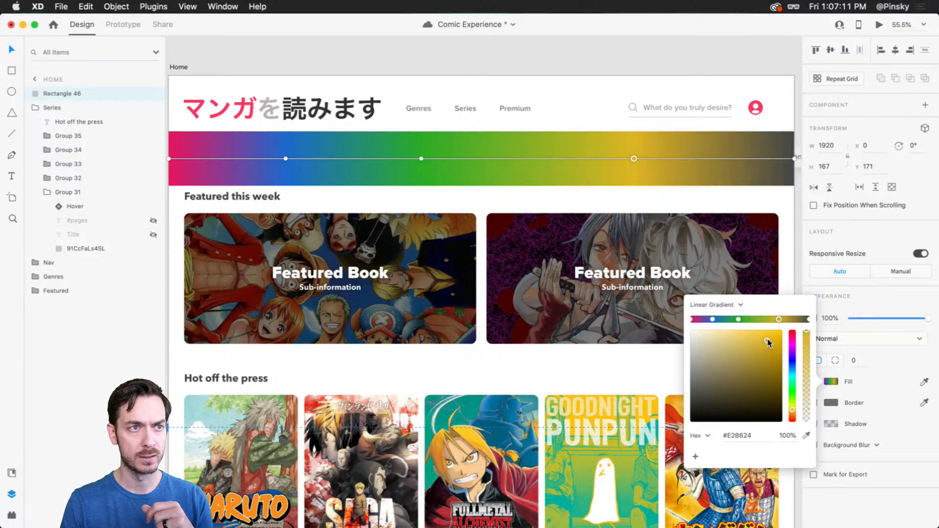
left_click(739, 320)
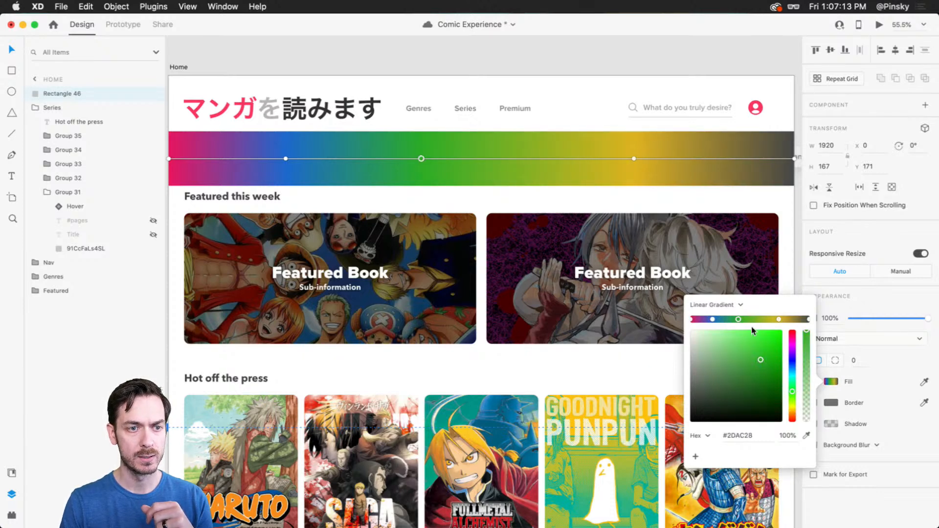
left_click_drag(779, 320, 777, 320)
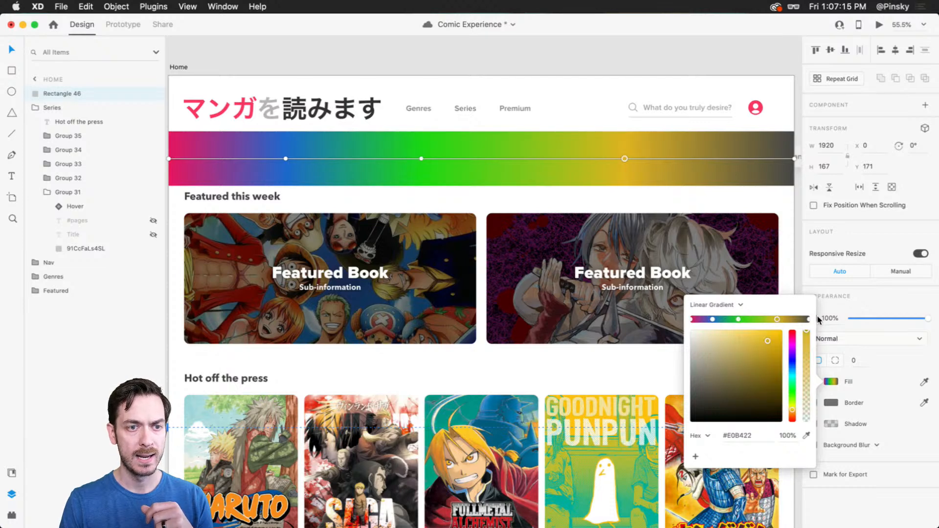
Set the gradient's end stop to orange-red #F84806 and space the blue, green and yellow stops evenly across the rectangle.
left_click(808, 319)
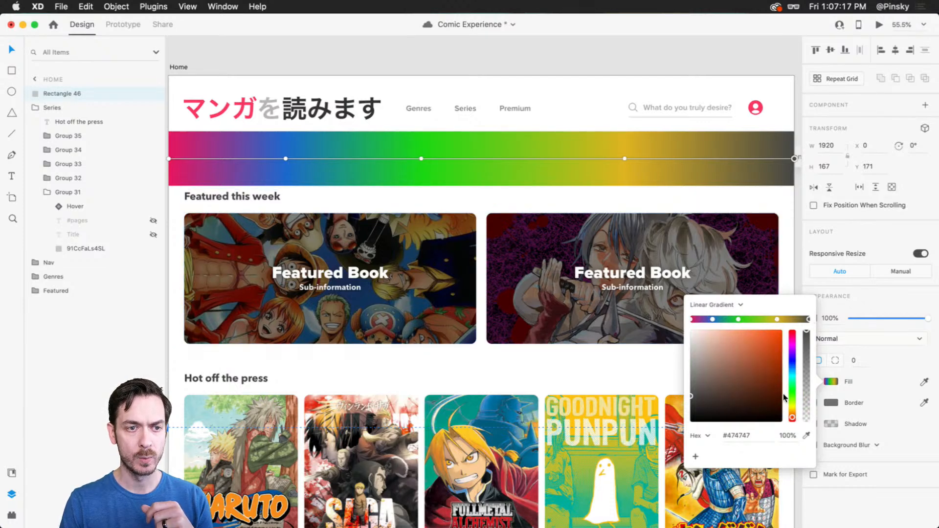
left_click_drag(783, 395, 780, 333)
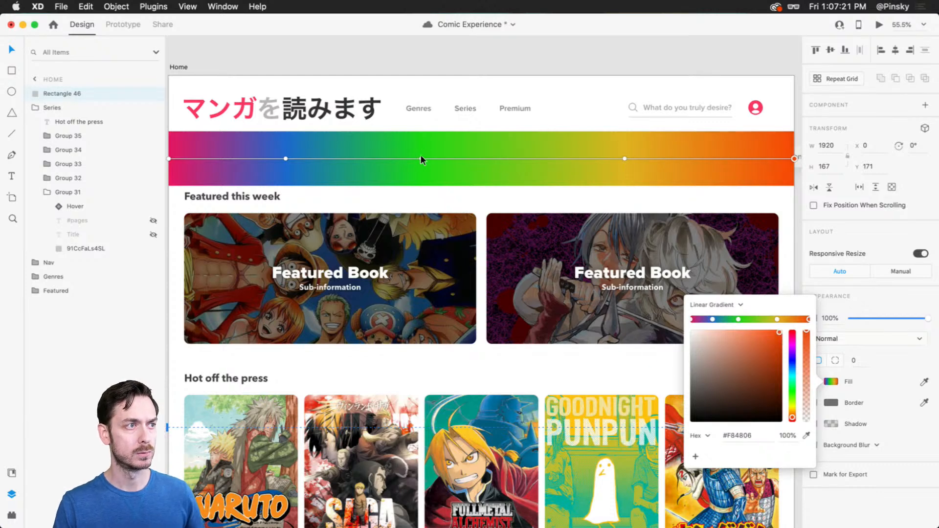
left_click_drag(421, 159, 442, 159)
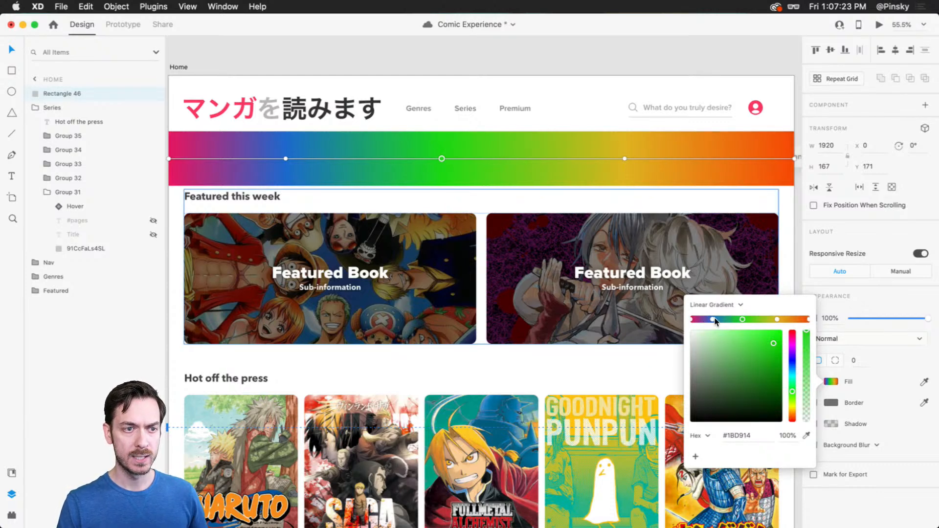
left_click_drag(714, 319, 717, 319)
left_click_drag(780, 320, 749, 318)
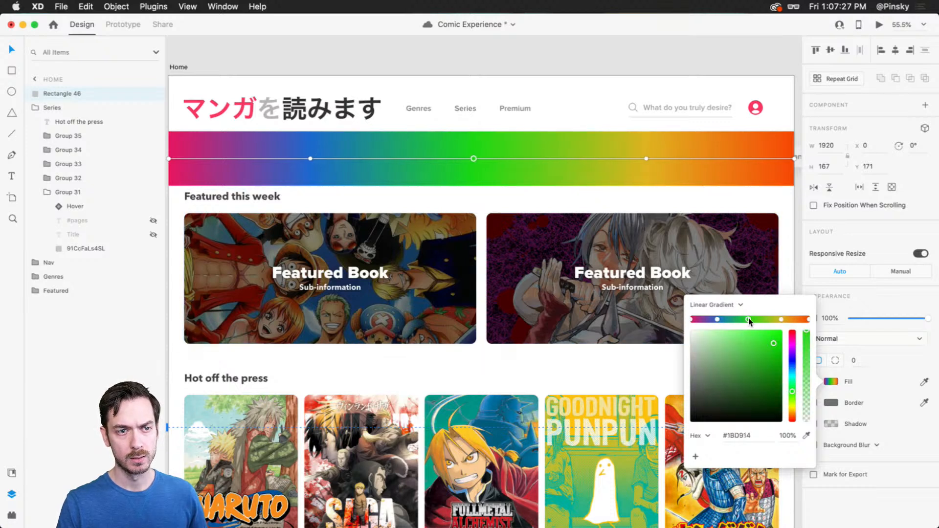
left_click(540, 30)
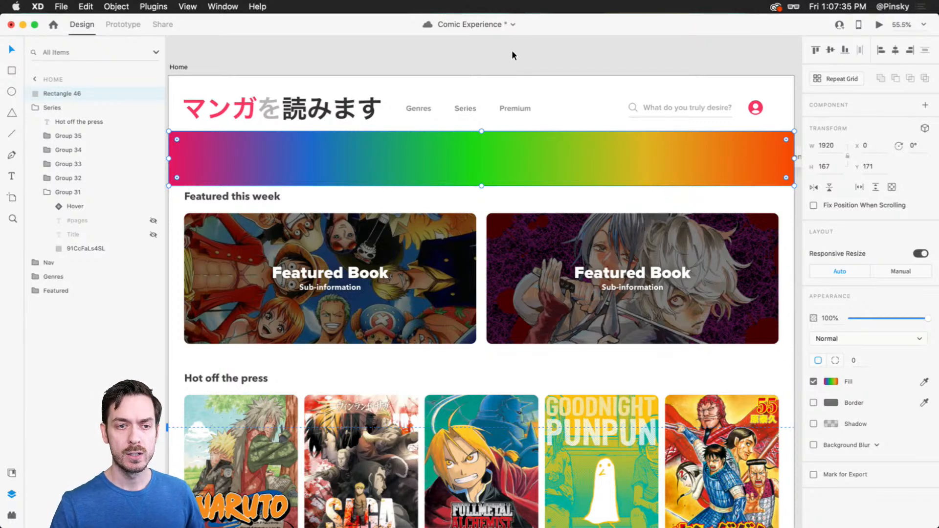
Try the Overlay, Soft Light and Hard Light blend modes on the gradient rectangle.
left_click(868, 339)
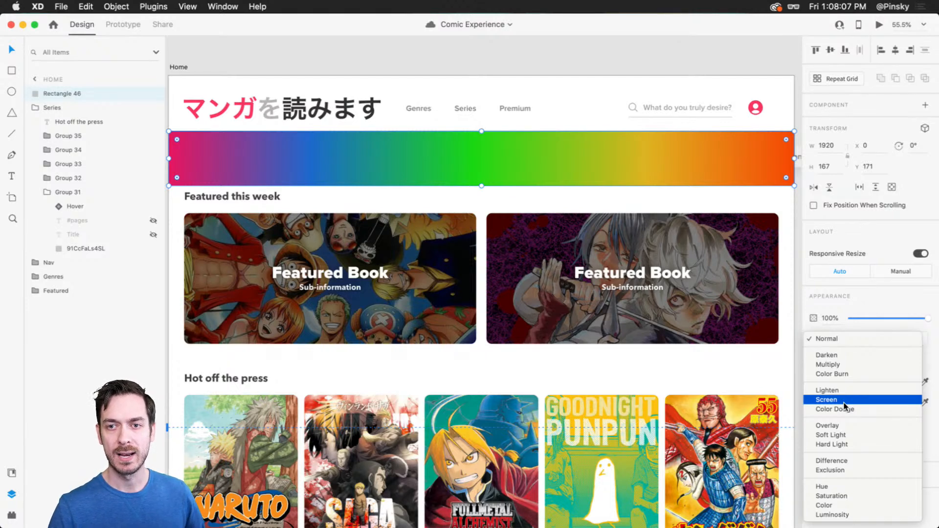
left_click(857, 342)
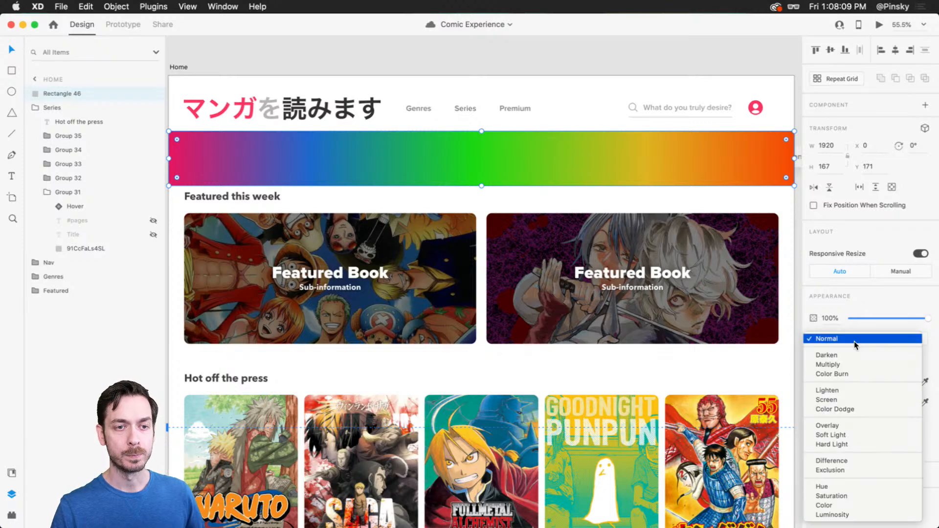
left_click(857, 426)
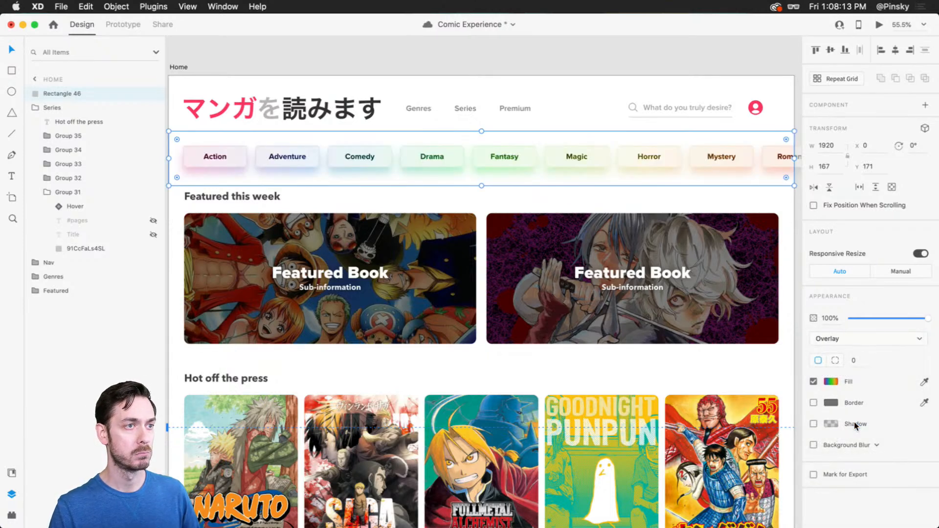
left_click(844, 339)
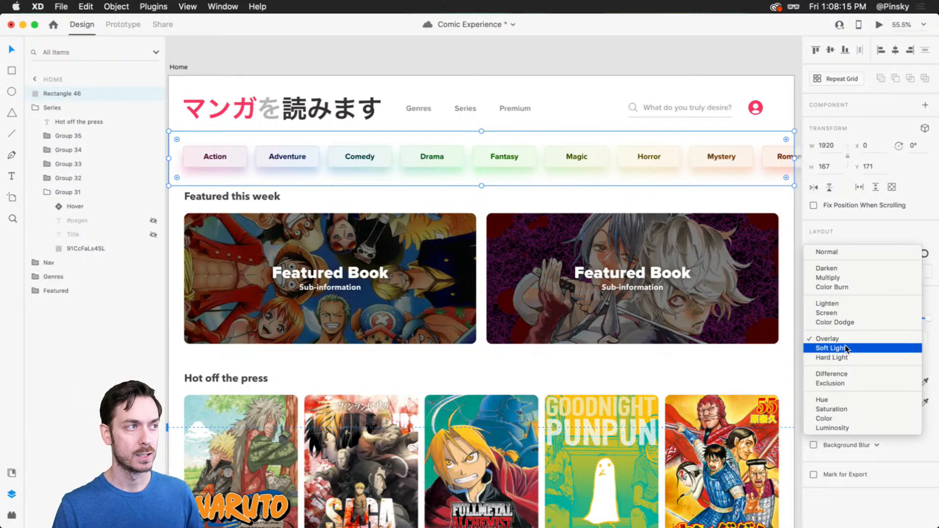
left_click(844, 345)
left_click(846, 332)
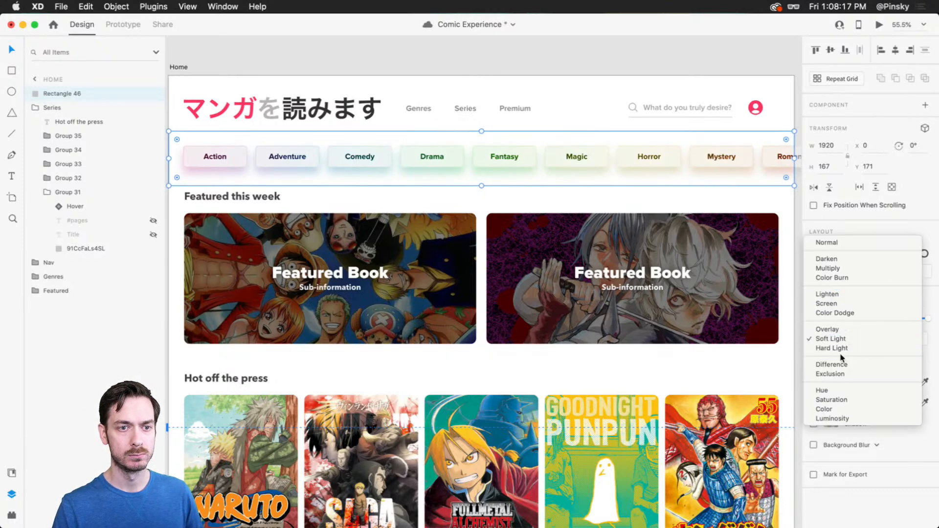
left_click(843, 348)
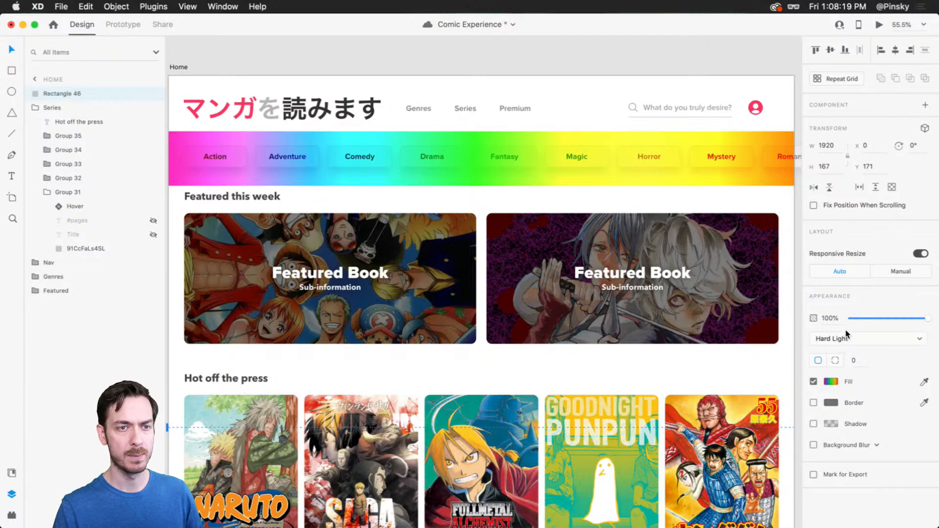
Set the gradient rectangle's blend mode to Screen.
left_click(845, 338)
left_click(847, 294)
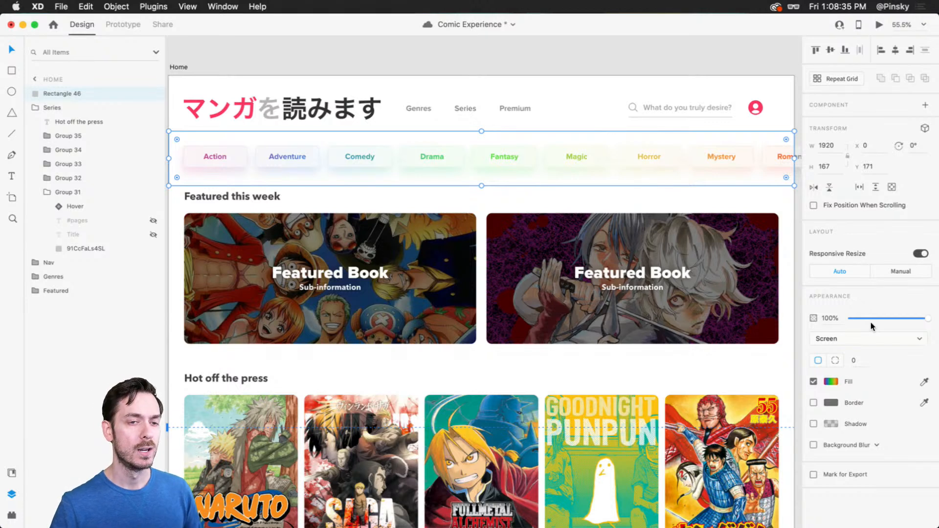
left_click(864, 339)
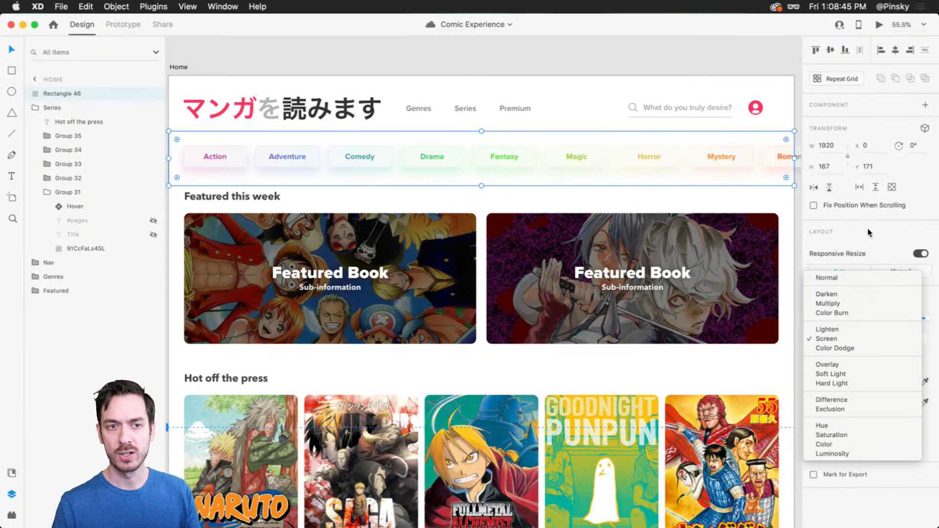
left_click(847, 375)
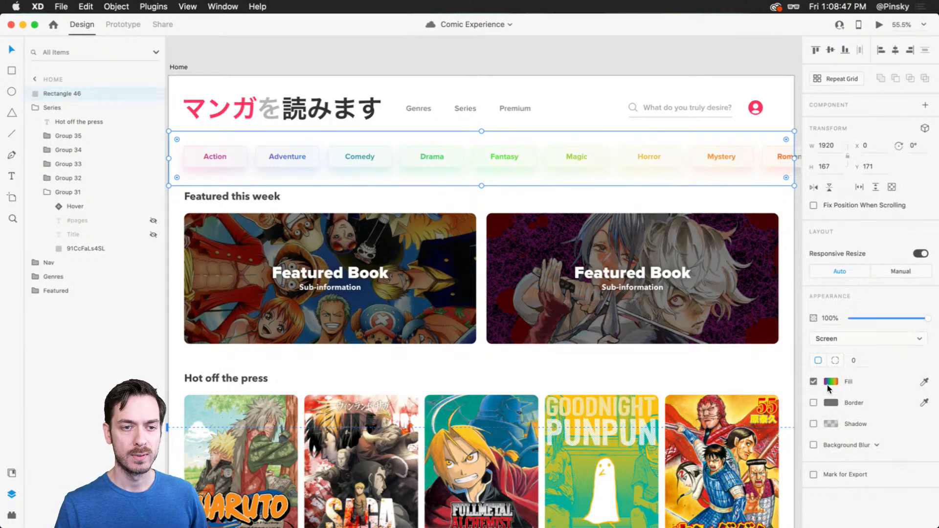
Make the pink-red start stop of the rectangle's gradient more saturated and deselect the rectangle.
left_click(830, 382)
left_click(692, 320)
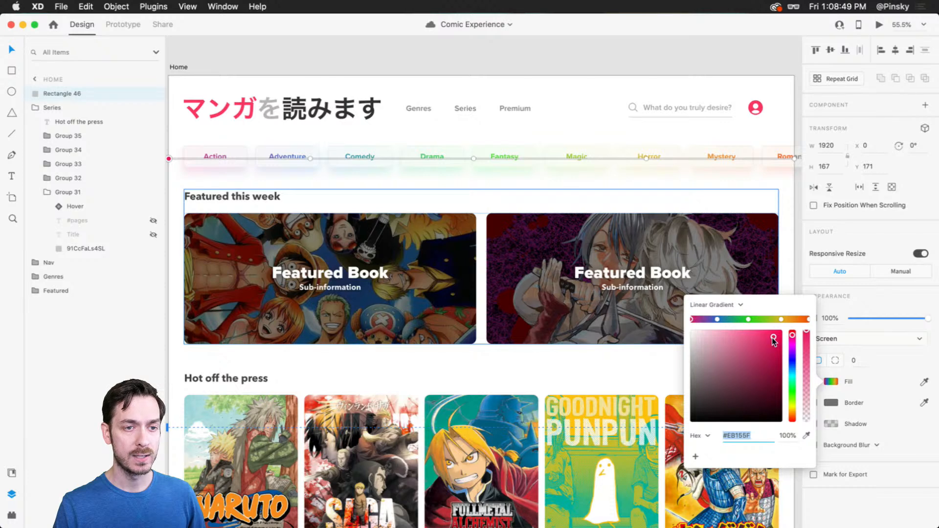
left_click_drag(774, 337, 793, 341)
left_click(662, 56)
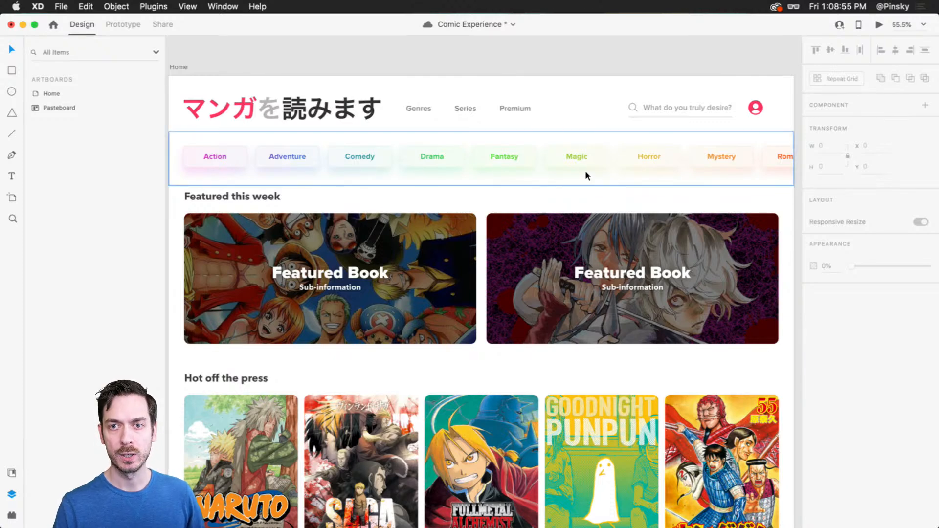
Try raising the gradient rectangle's bottom edge to just below the genre buttons, and undo the resize.
scroll(610, 152, "up", 5)
left_click(567, 185)
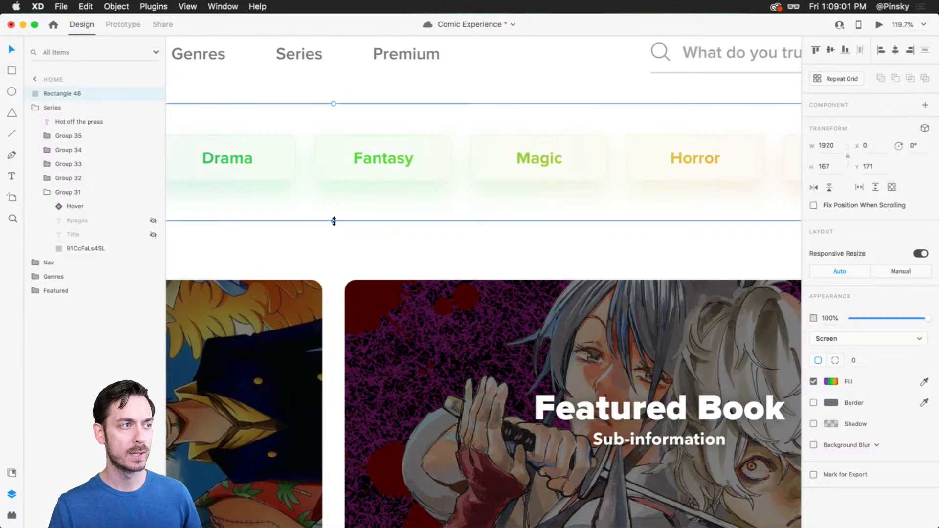
left_click_drag(333, 221, 342, 195)
left_click(424, 246)
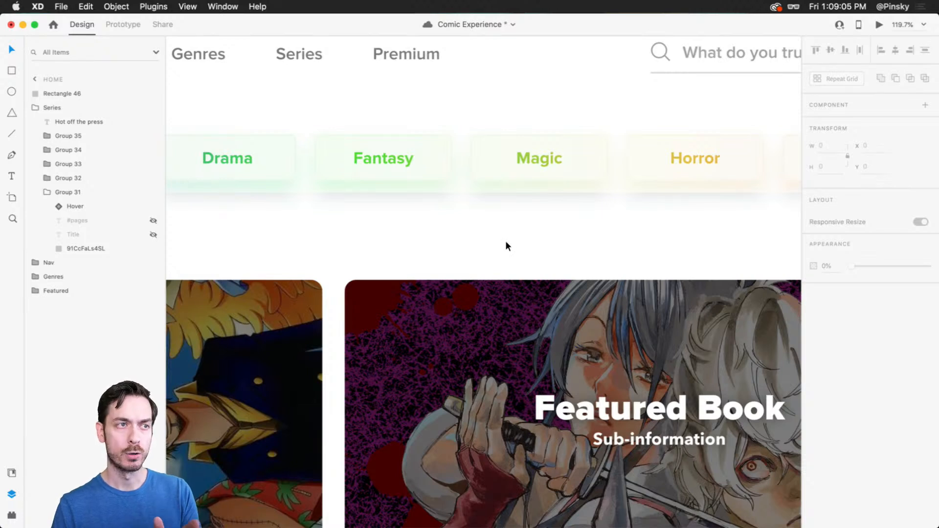
key("super+z")
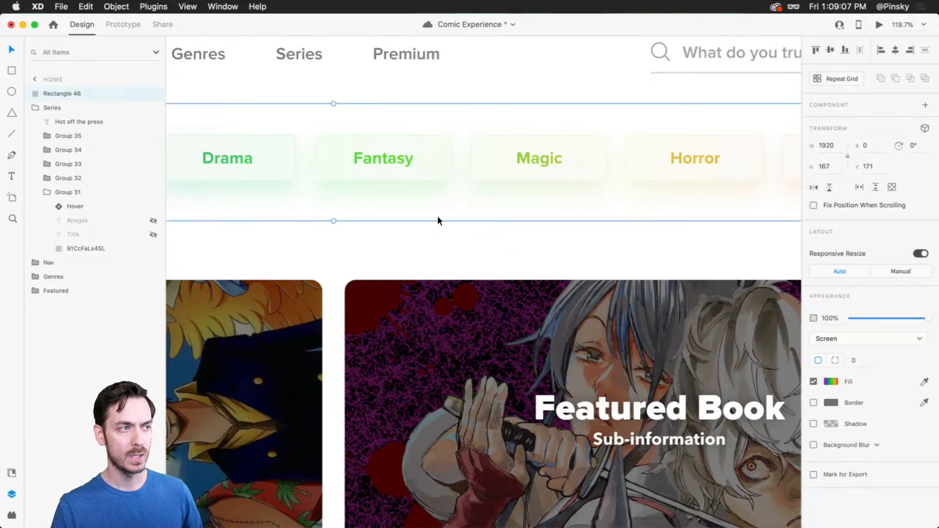
Switch the gradient rectangle's blend mode to Normal, try Screen once more, and undo back to Normal.
scroll(436, 230, "down", 5)
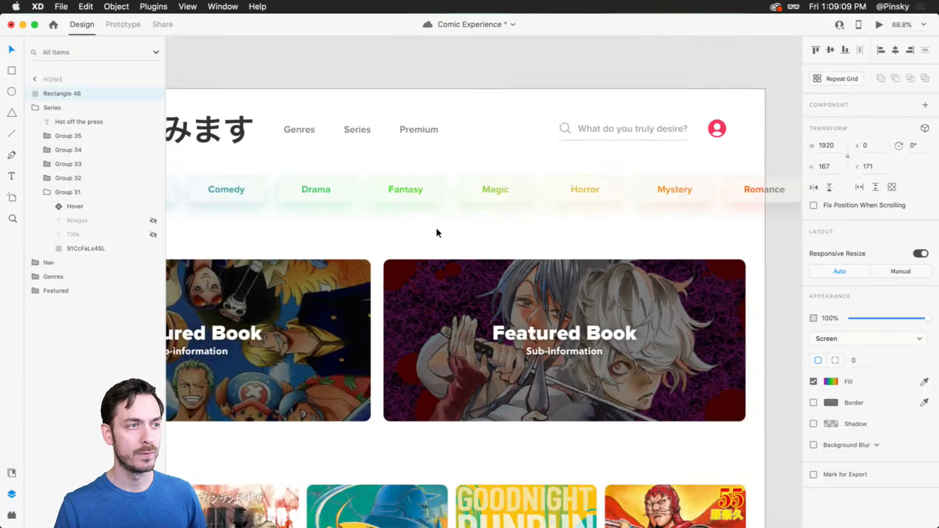
scroll(436, 231, "up", 5)
left_click_drag(472, 217, 744, 184)
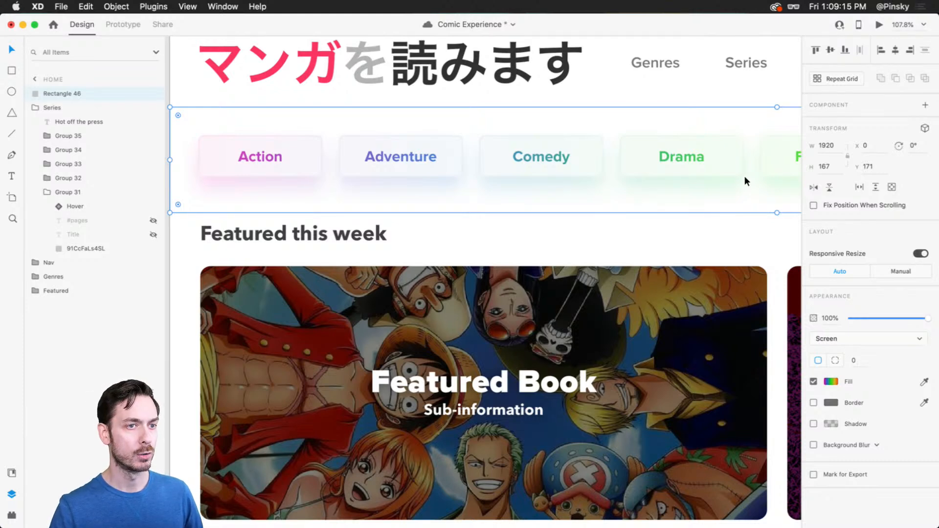
scroll(681, 181, "down", 5)
left_click(861, 339)
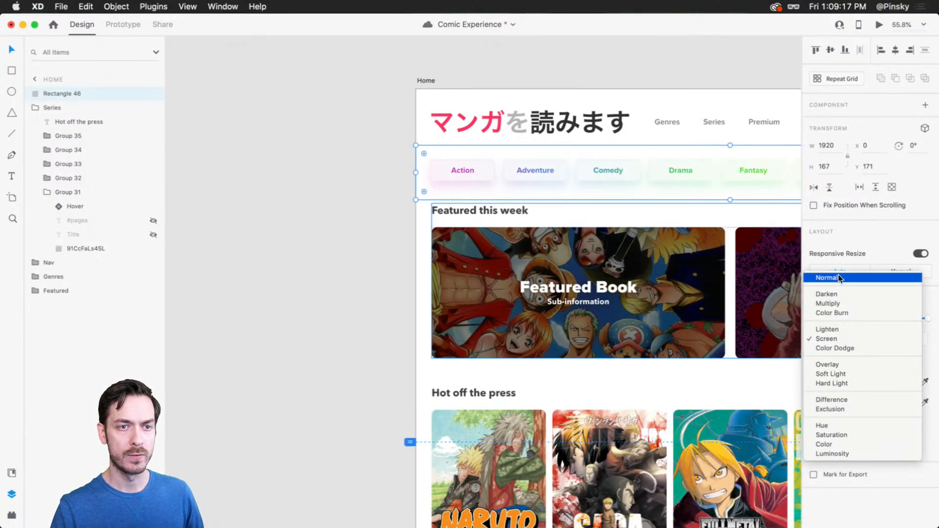
left_click(840, 278)
left_click(842, 339)
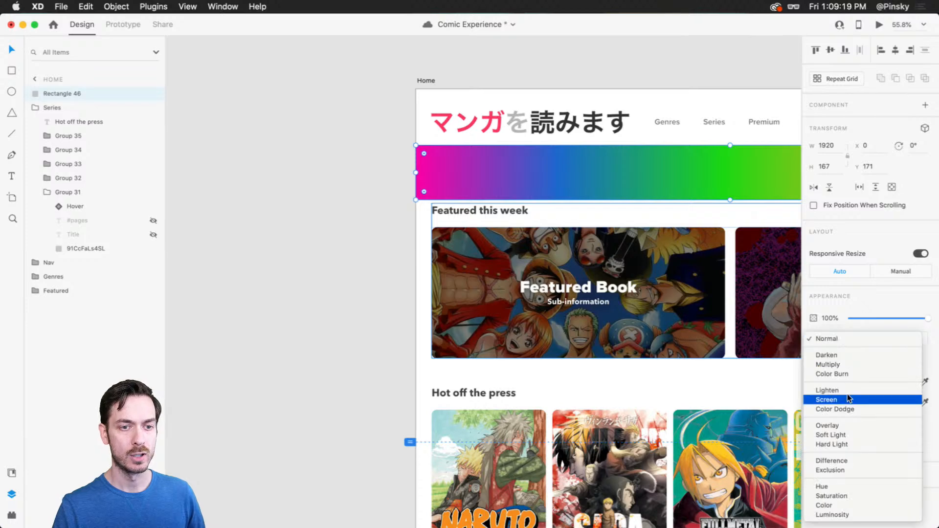
left_click(849, 397)
scroll(670, 125, "up", 3)
key("super+z")
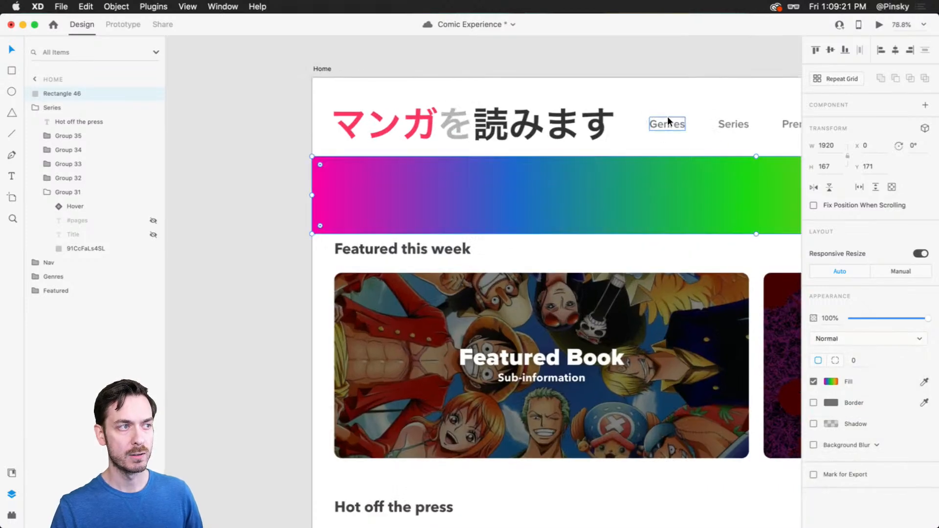
Apply an Object Blur of 23 to the gradient rectangle and set its blend mode to Screen.
left_click(876, 445)
left_click(867, 451)
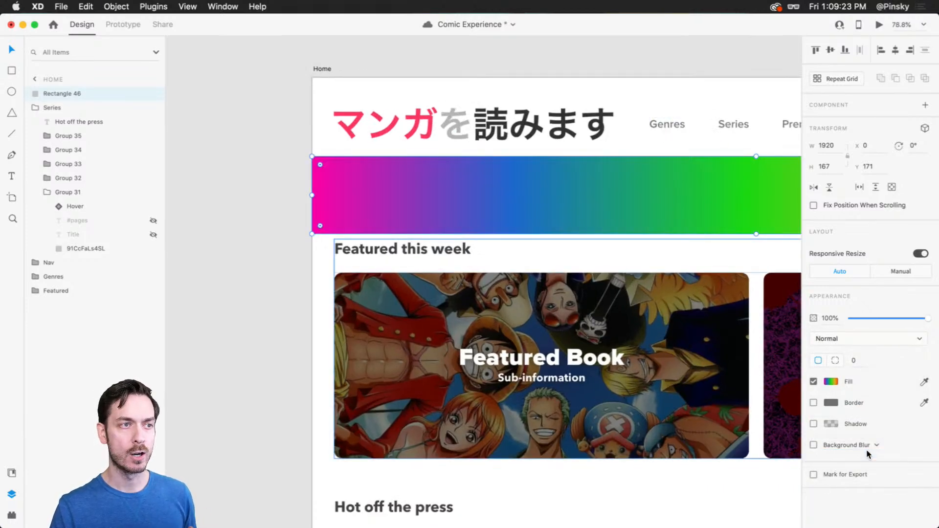
left_click_drag(876, 460, 899, 462)
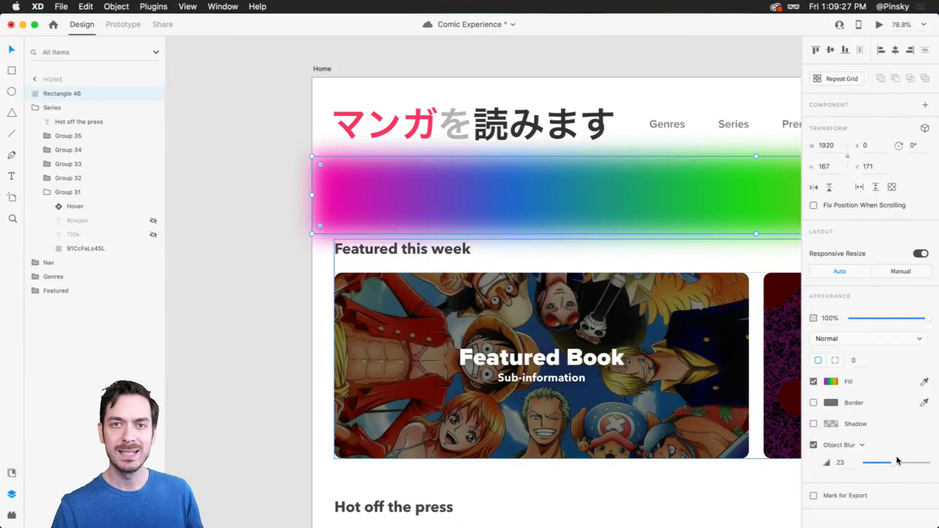
left_click(843, 340)
left_click(841, 399)
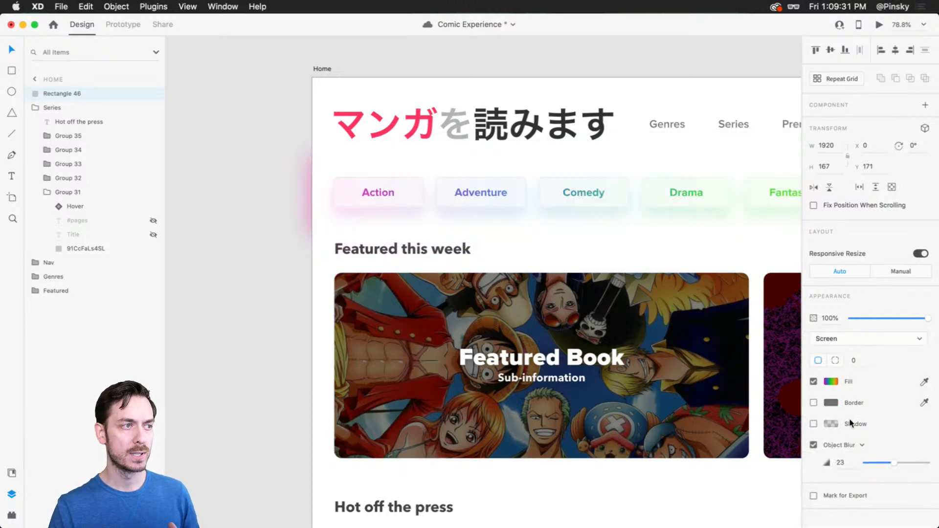
Compare the gradient rectangle with and without Object Blur, leave the blur turned off, and deselect the rectangle.
left_click(813, 445)
left_click(813, 445)
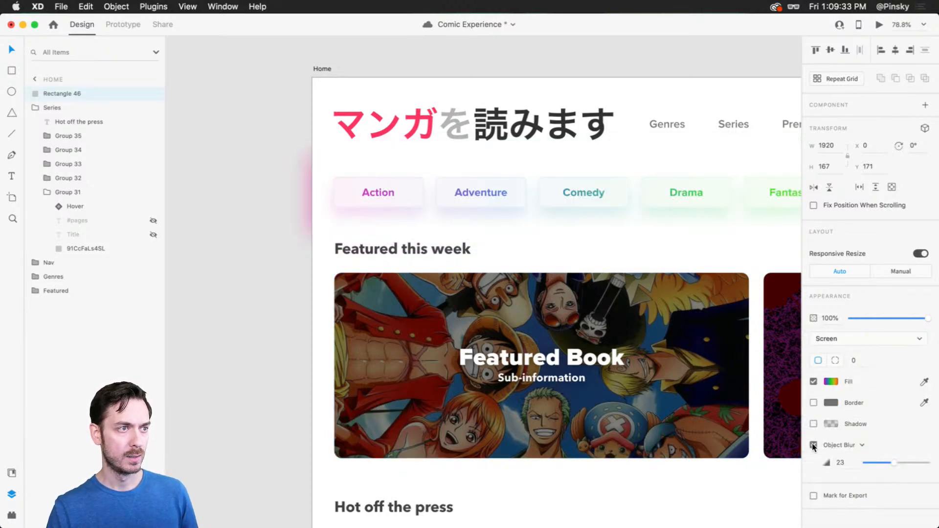
left_click(813, 445)
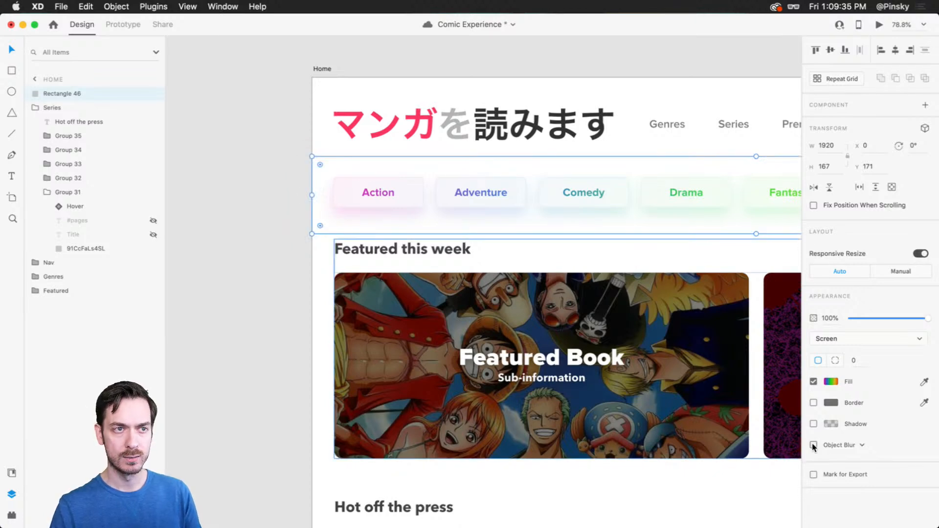
left_click(814, 446)
left_click(814, 446)
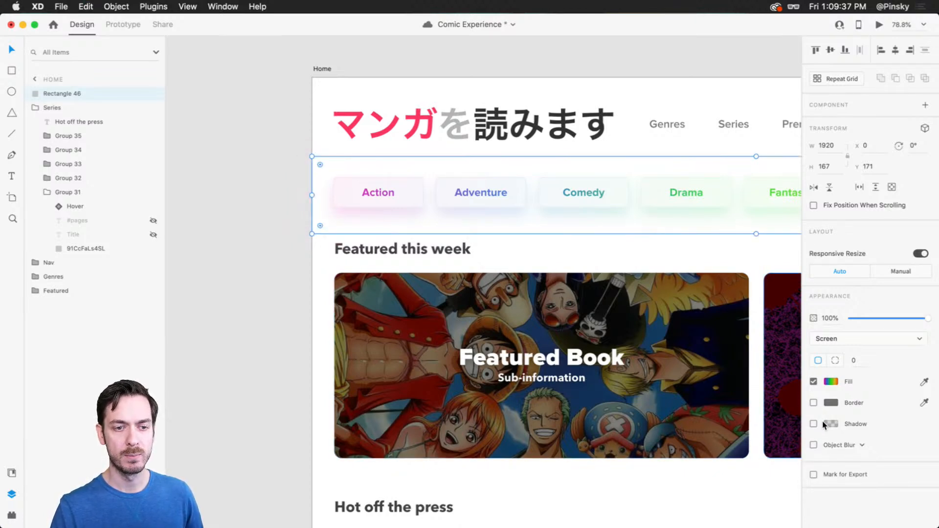
left_click(619, 72)
left_click_drag(776, 82, 644, 82)
scroll(615, 148, "down", 5)
left_click_drag(646, 193, 577, 175)
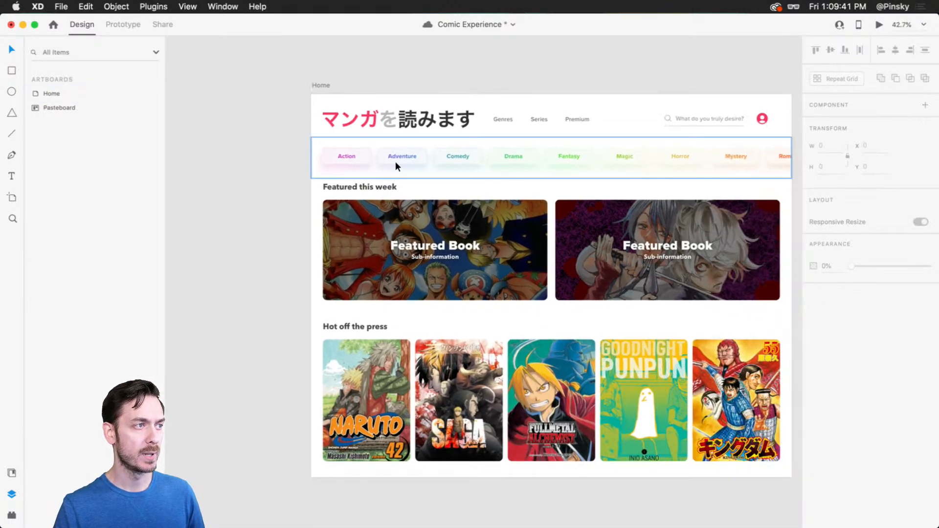
Bring the Nav group to the front of the Home artboard's layer order.
left_click(372, 237)
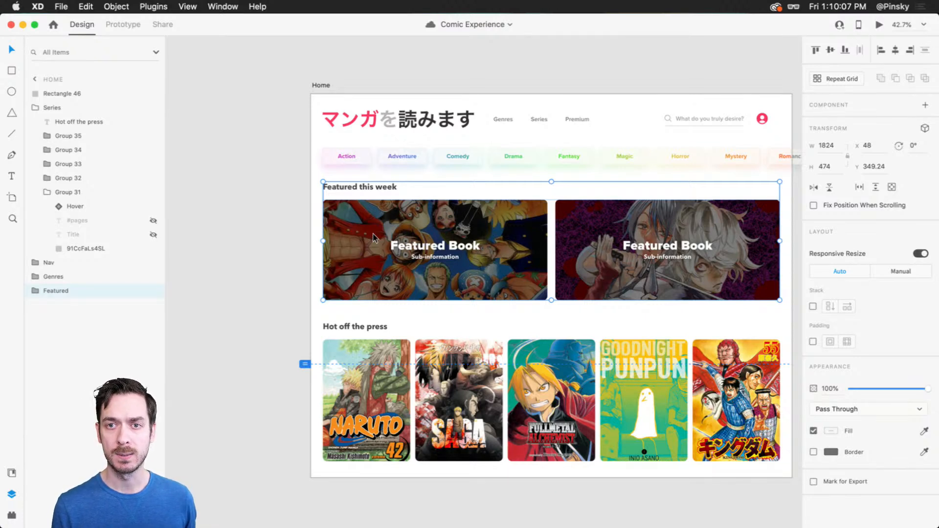
left_click(349, 158)
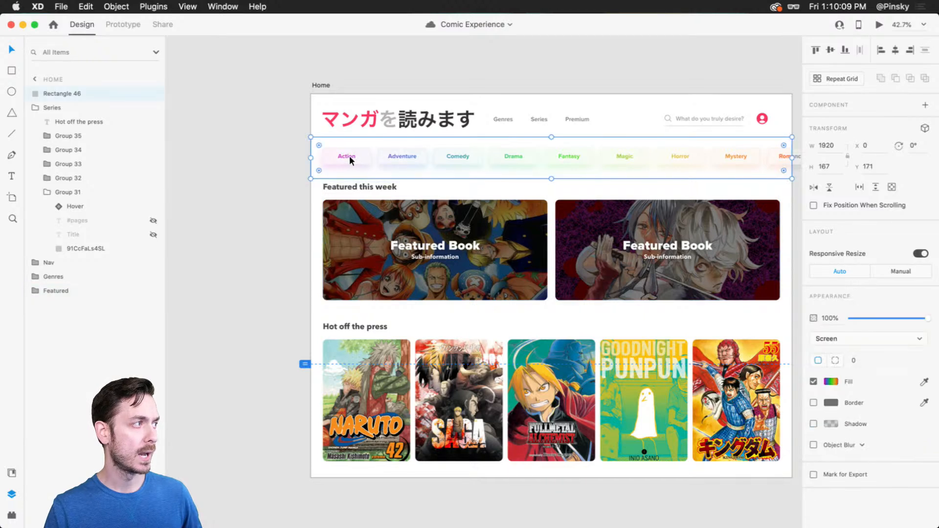
left_click(39, 262)
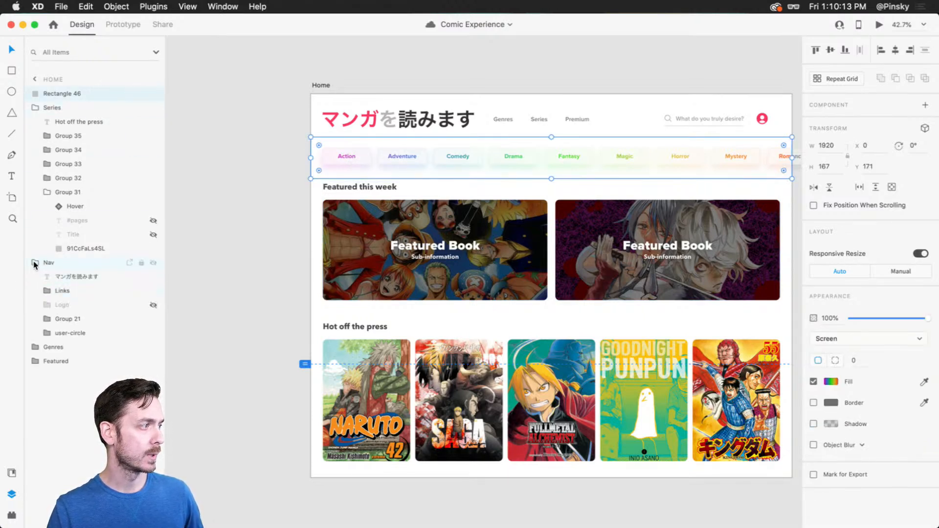
left_click(32, 262)
left_click(77, 261)
key("super+shift+bracketright")
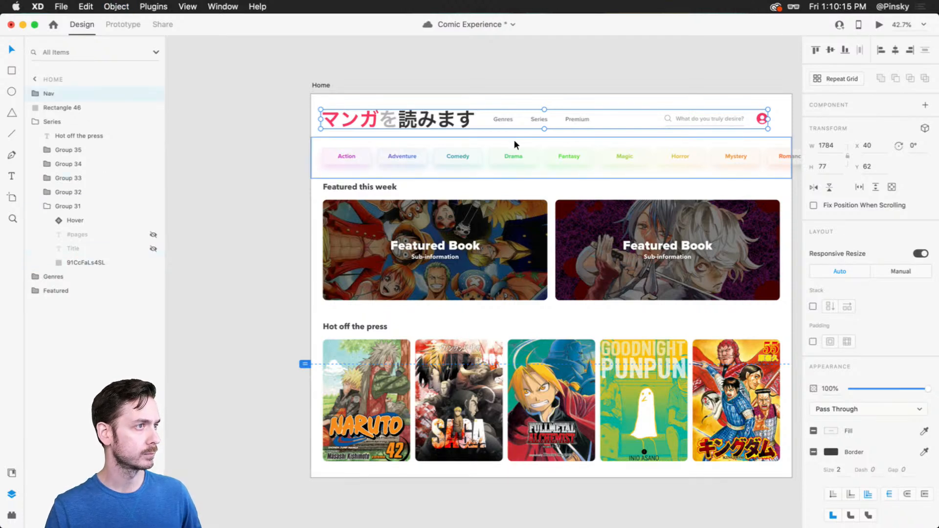
Expand the Genres group and rename the gradient layer Rectangle 46 as Overlay.
left_click(52, 280)
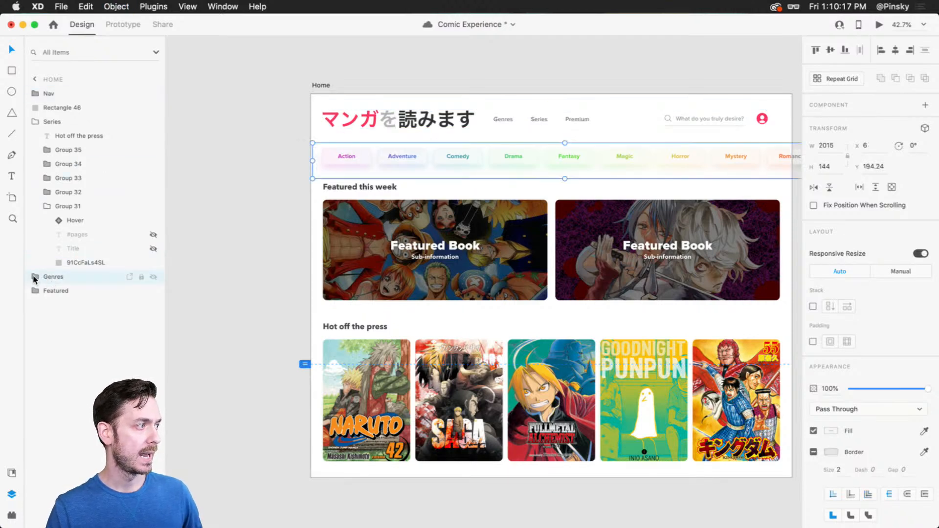
left_click(35, 277)
double_click(60, 109)
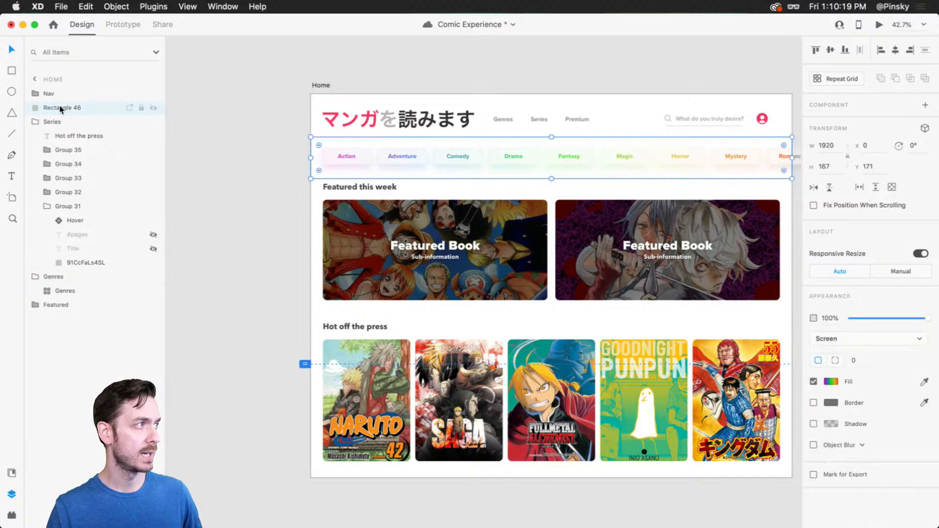
type("Overlay")
key("Return")
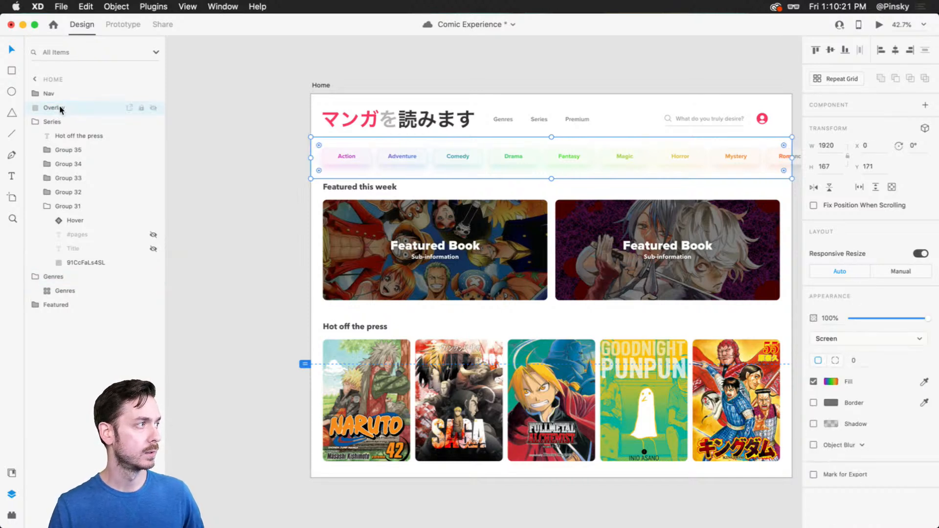
Move the Overlay rectangle into the Genres group and place that group directly above Series in the layer order.
mouse_move(60, 109)
left_mouse_down()
mouse_move(54, 310)
mouse_move(64, 285)
mouse_move(58, 102)
left_mouse_up()
left_click(36, 263)
left_click(81, 266)
left_click(35, 121)
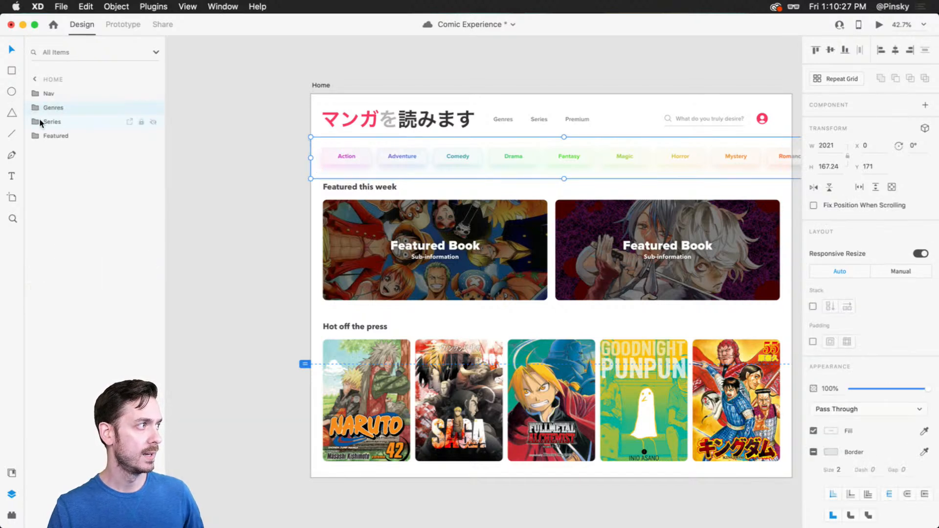
left_click(61, 123)
left_click(35, 122)
left_click(35, 122)
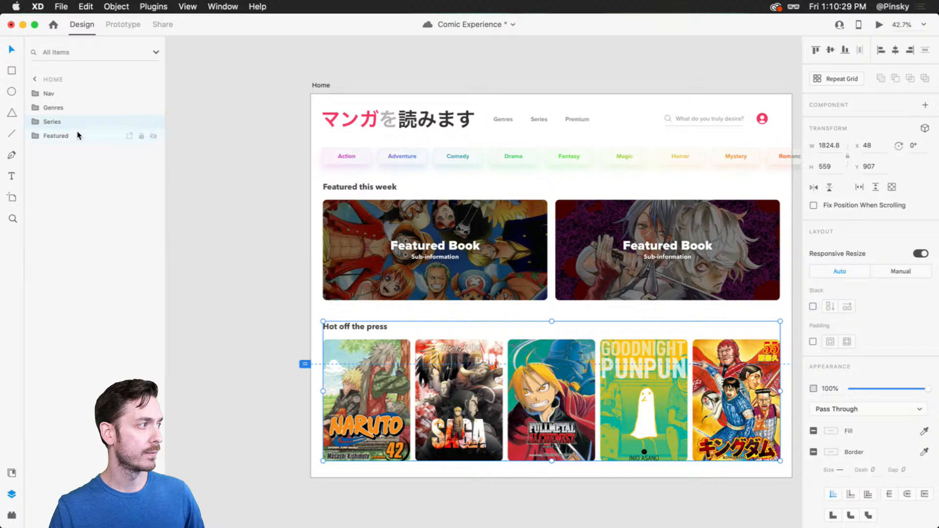
left_click(80, 136)
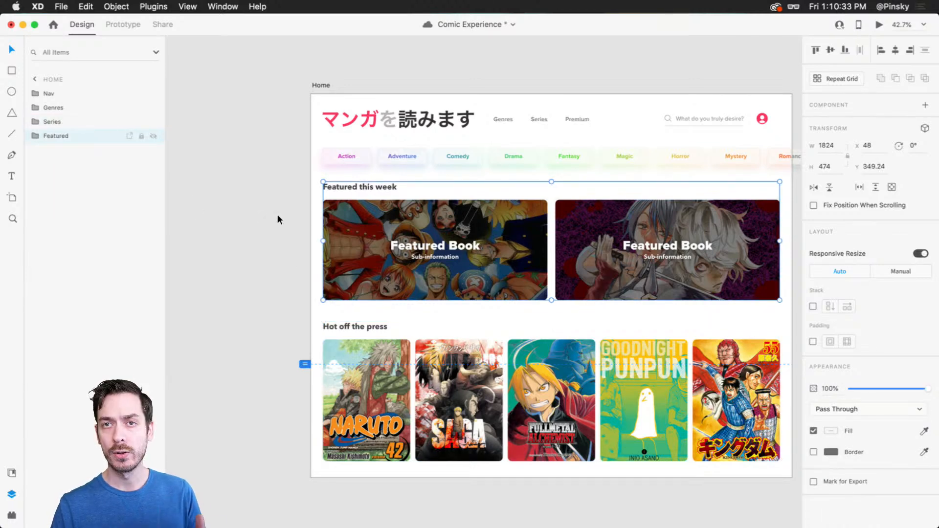
Rename the Genres group as Tags.
left_click(82, 107)
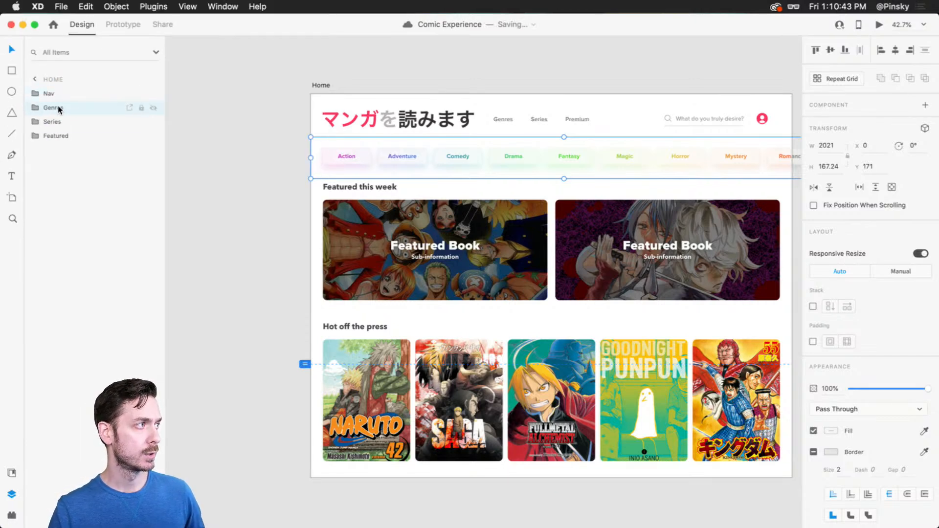
double_click(59, 108)
type("Tags")
key("Return")
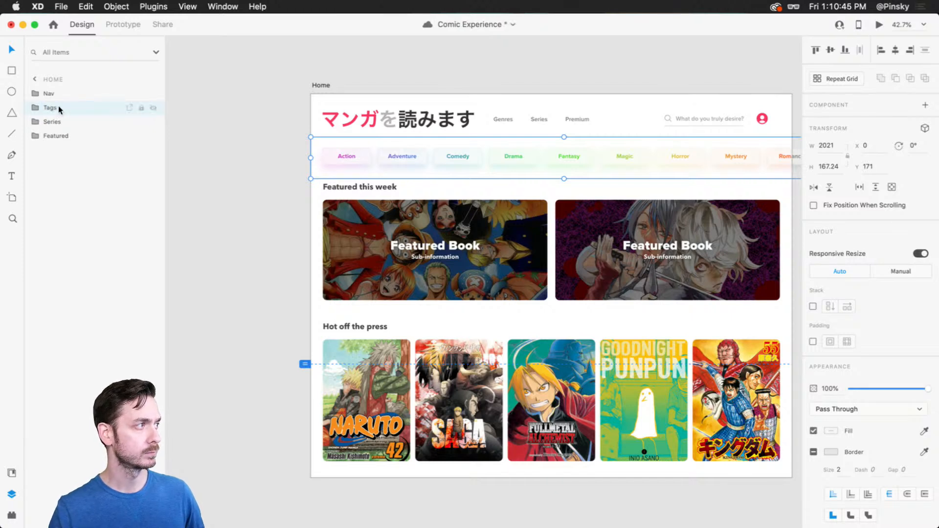
Group the Tags, Series and Featured groups together and name the new group Content.
left_click(74, 134)
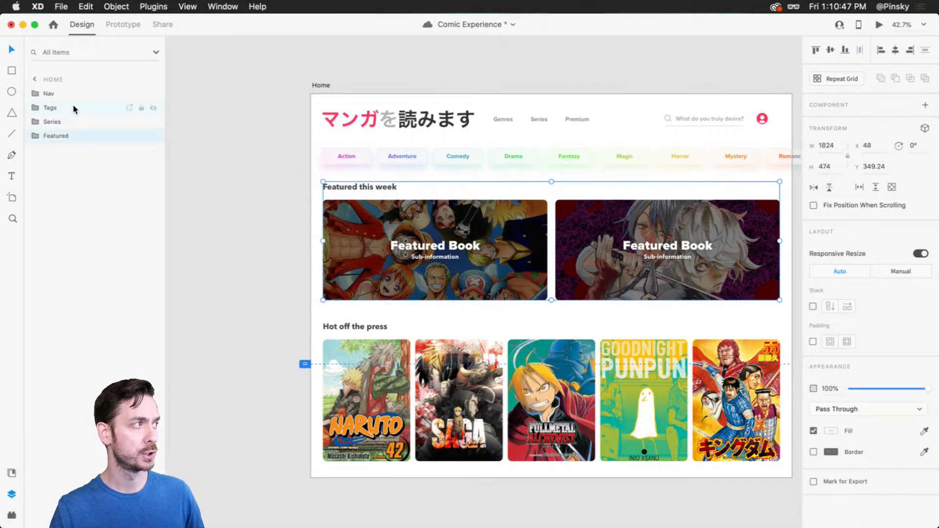
left_click(73, 103, "shift")
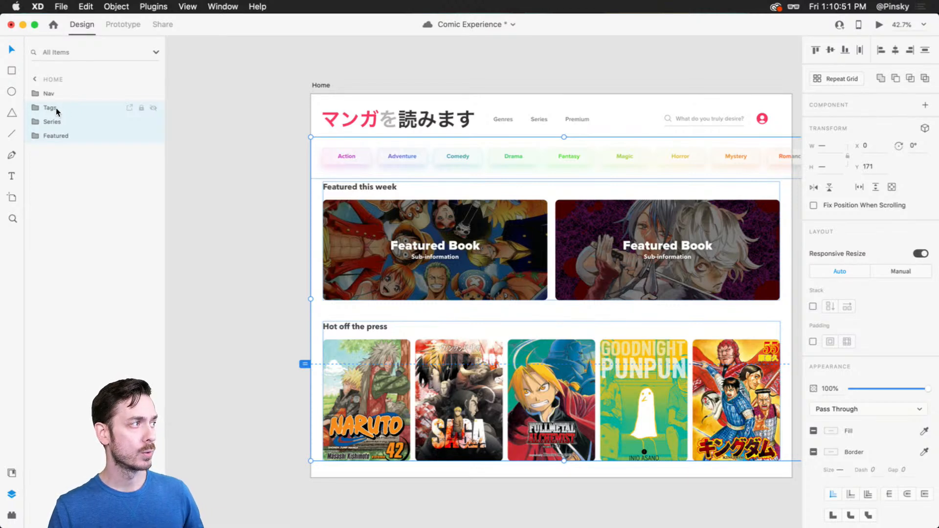
key("super+g")
double_click(51, 108)
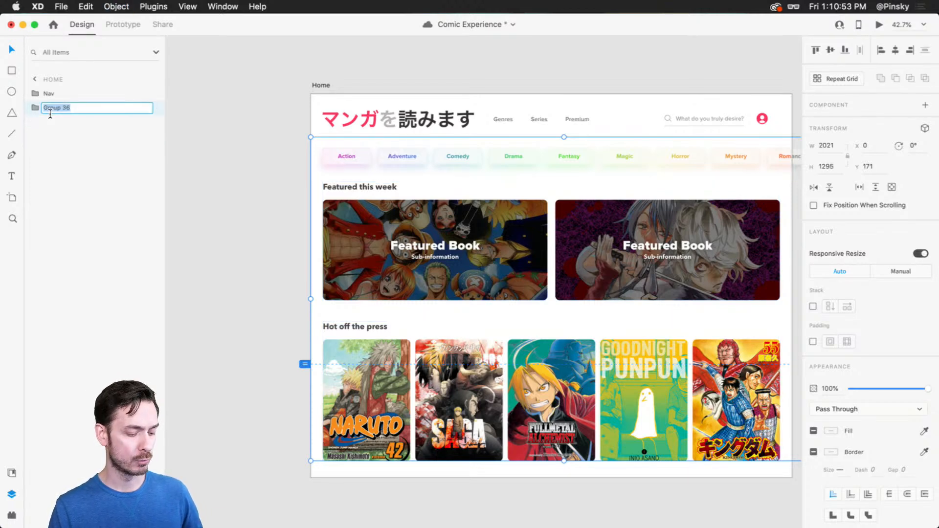
type("Content")
key("Return")
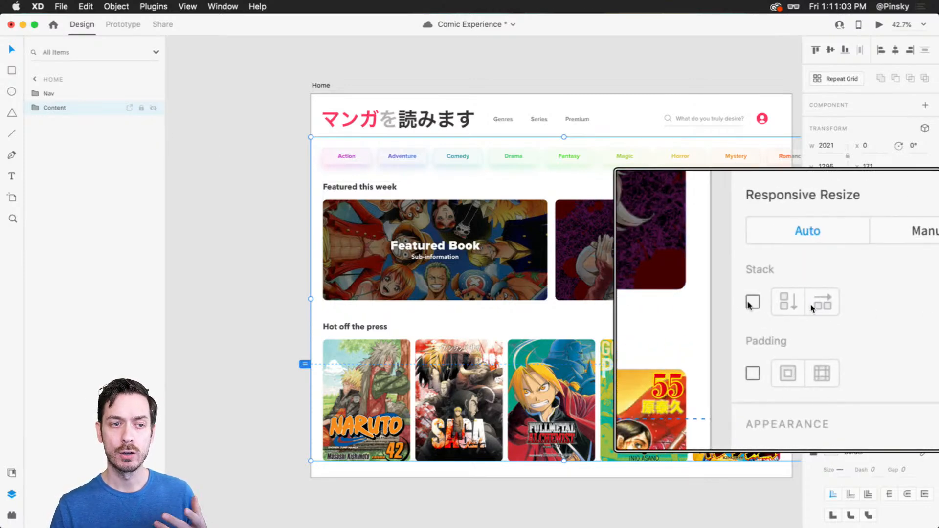
Try enabling a vertical stack on the Content group, and undo it.
left_click(811, 303)
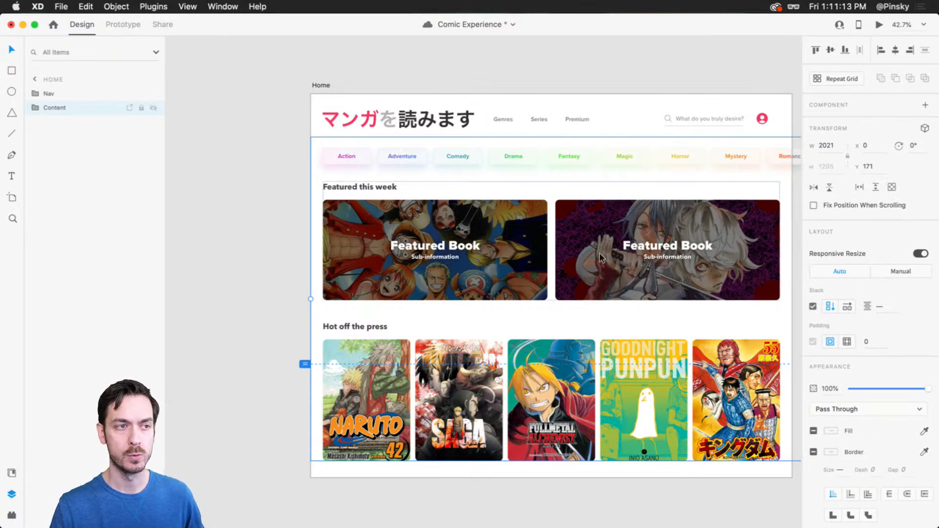
key("super+z")
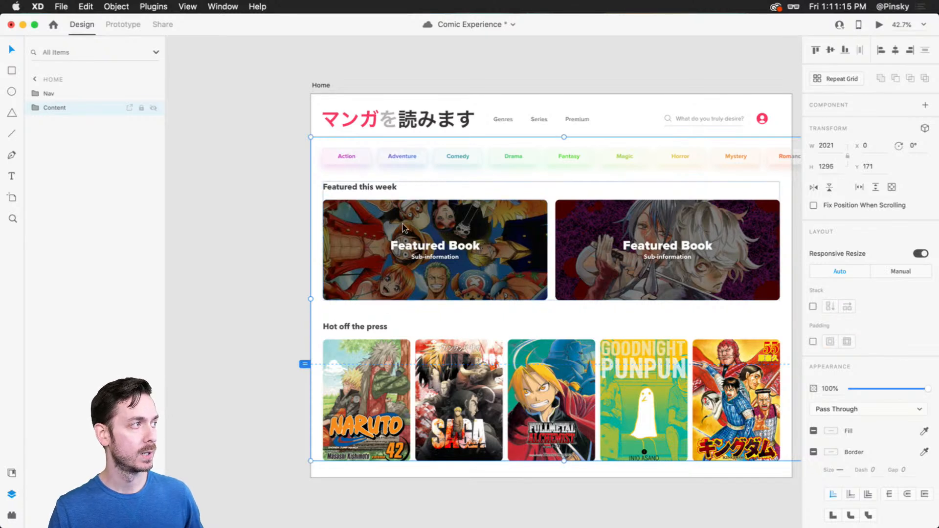
Ungroup the Featured group inside Content so its heading and Cards group sit directly in Content.
double_click(405, 228)
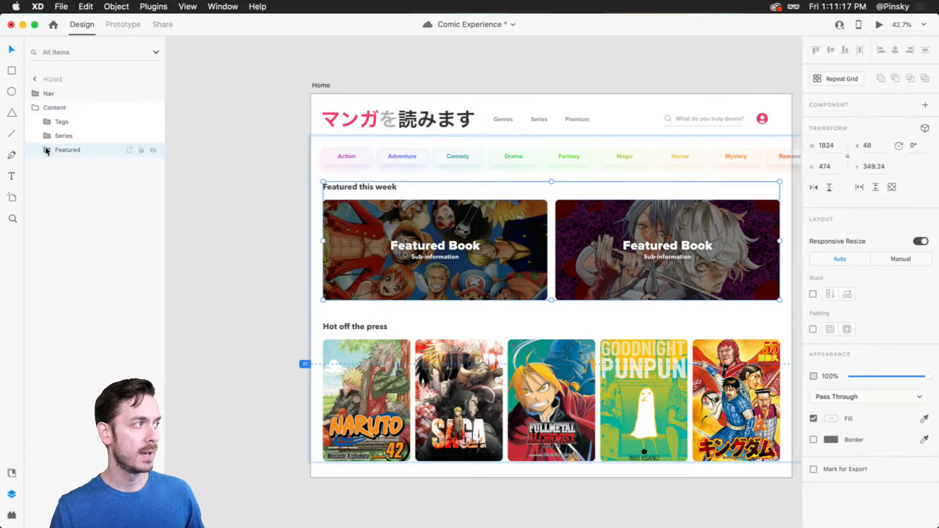
left_click(49, 151)
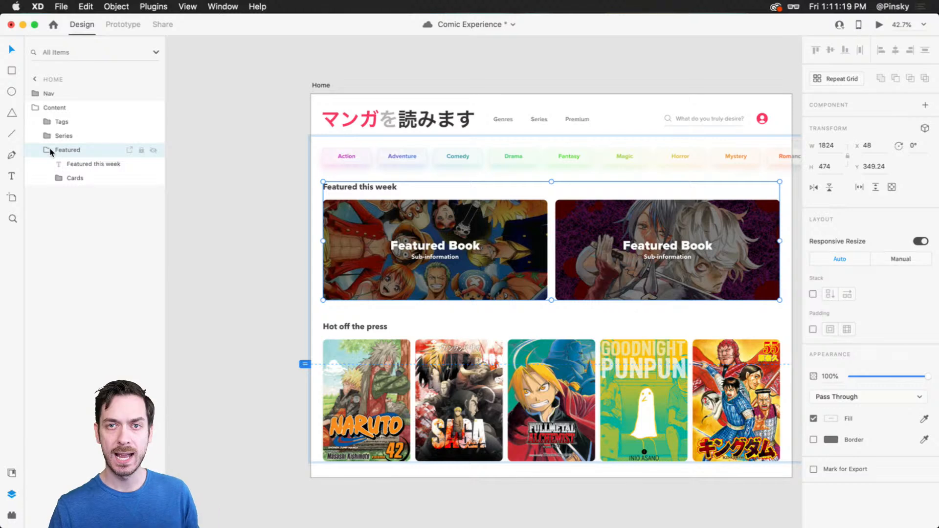
left_click(81, 179)
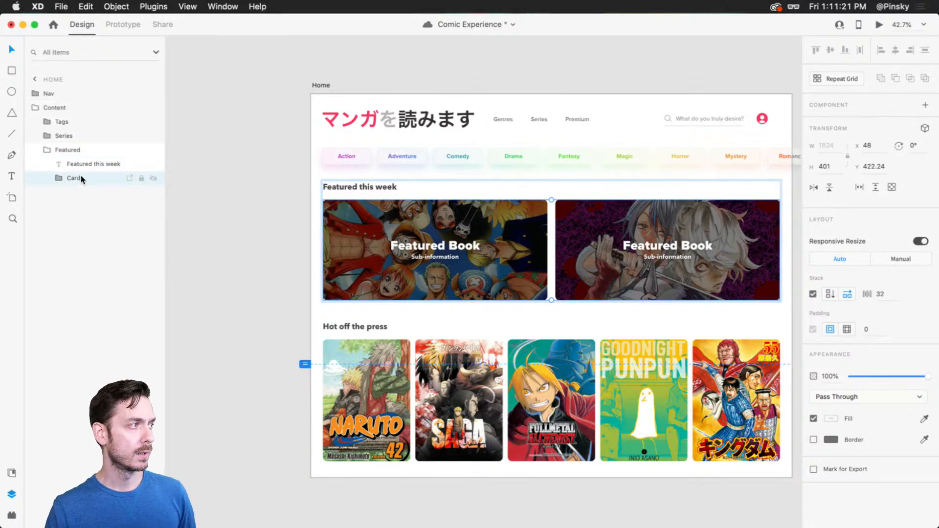
right_click(86, 150)
left_click(89, 274)
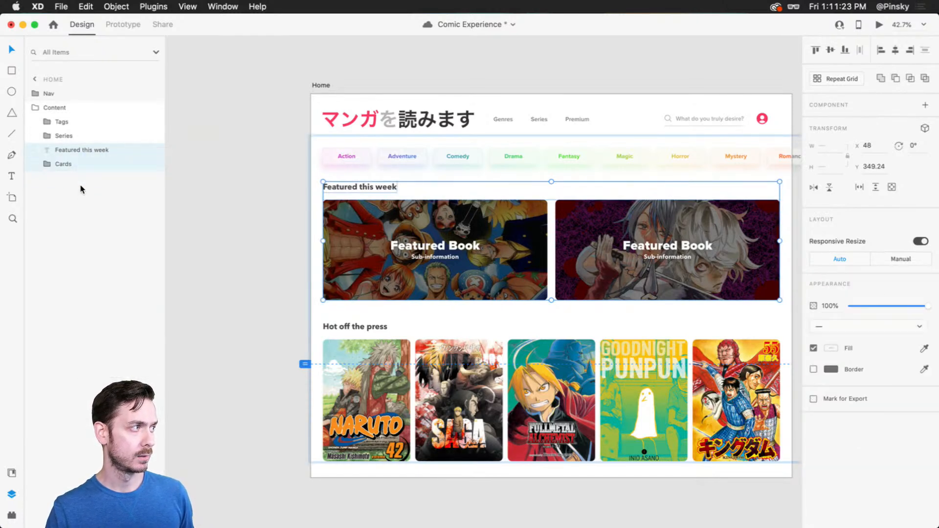
Ungroup the Cards group inside Content so the two Featured card groups sit directly in Content.
right_click(84, 163)
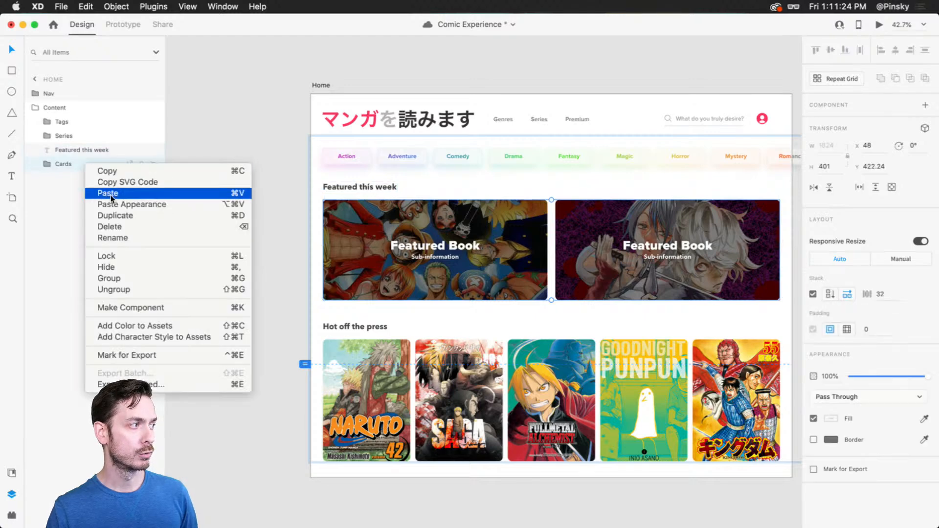
left_click(127, 288)
left_click(266, 264)
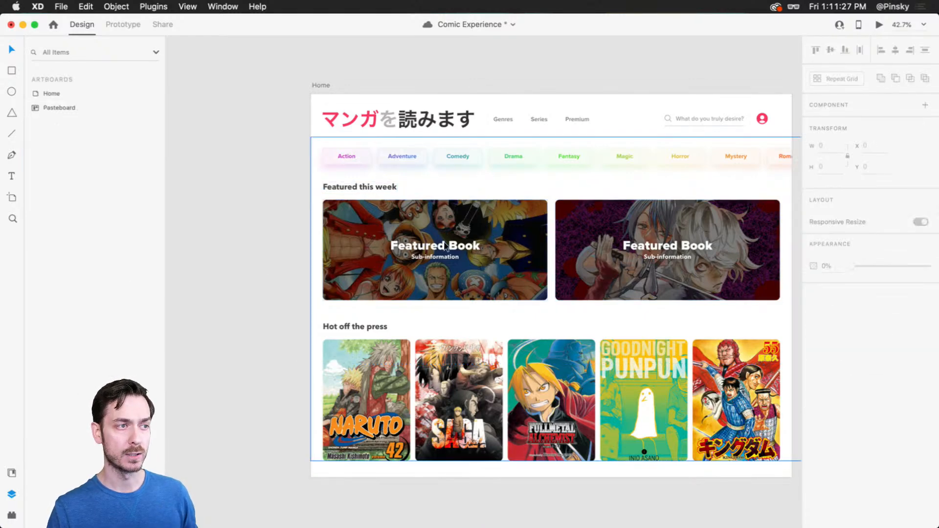
left_click(495, 242)
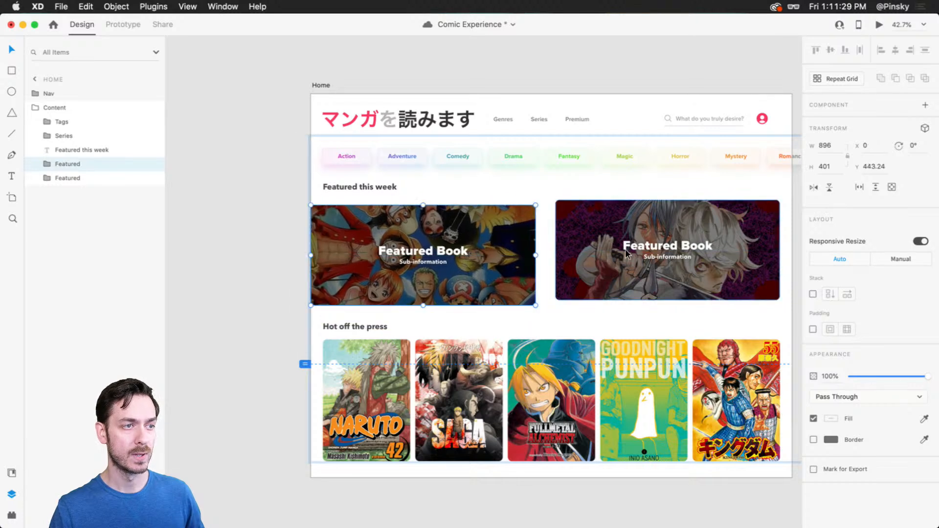
Select the Content group and save the document.
left_click(84, 108)
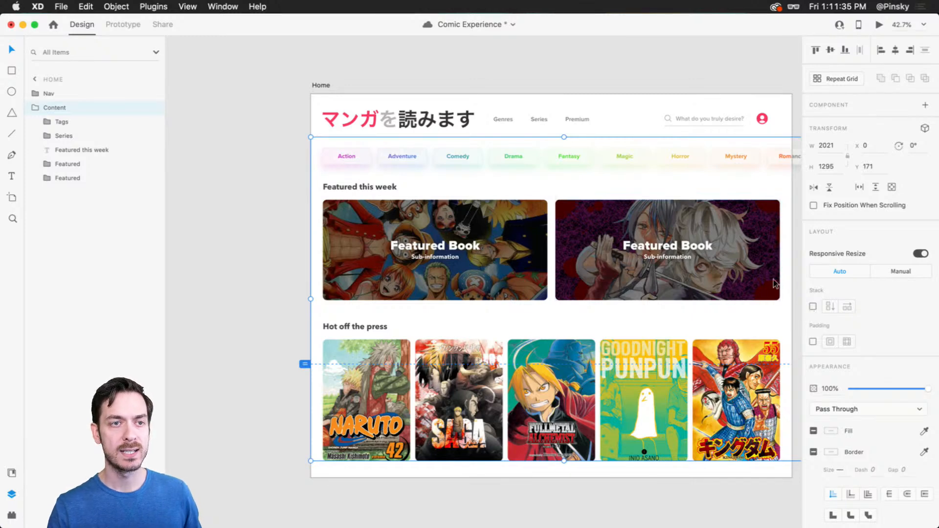
scroll(705, 248, "up", 5)
scroll(684, 256, "down", 3)
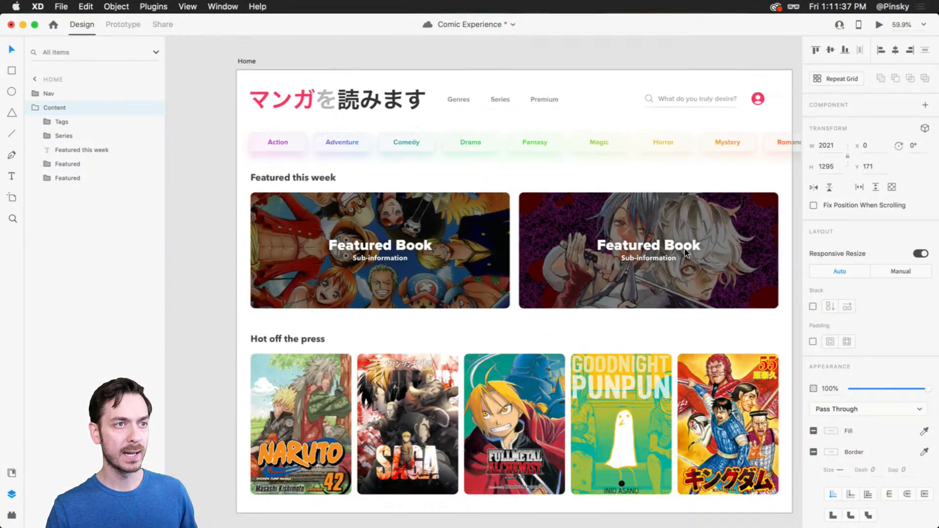
scroll(685, 250, "up", 1)
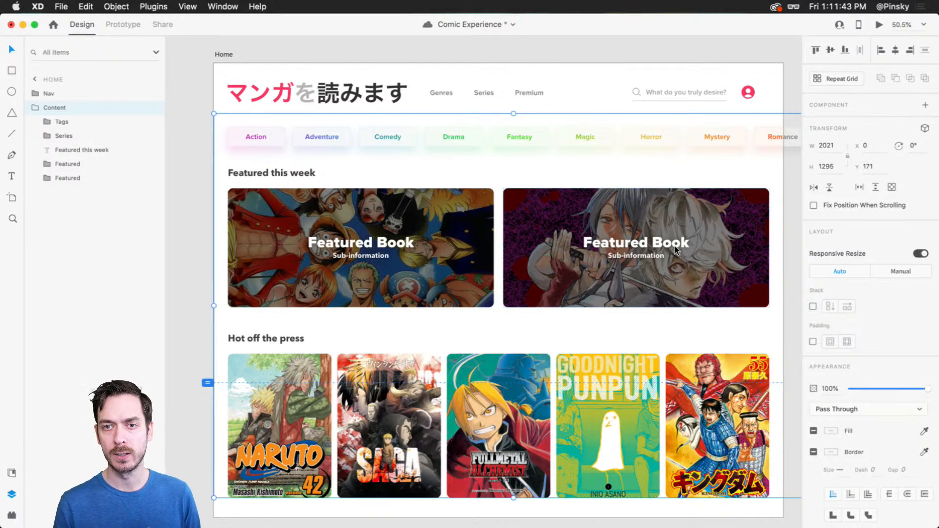
key("super+s")
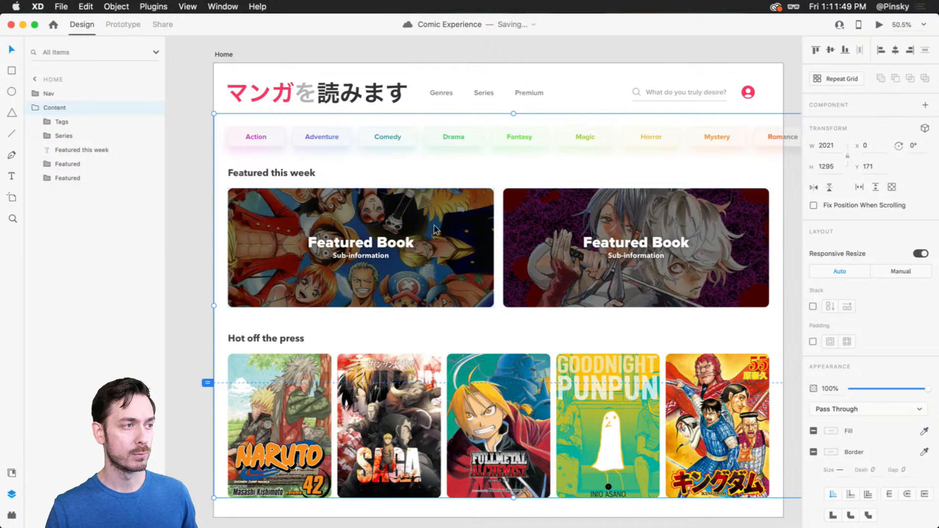
Enable a vertical stack on the Content group holding the tags, featured cards and series.
double_click(306, 134)
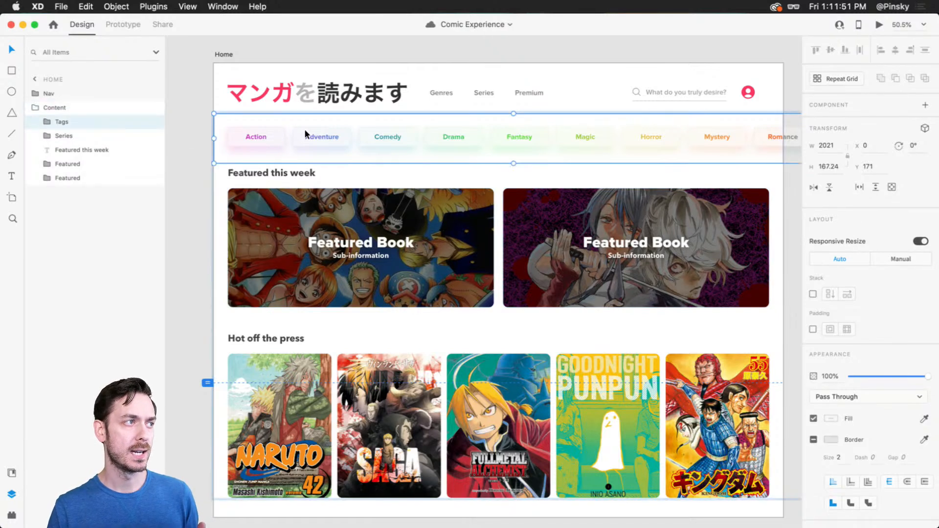
left_click(336, 223)
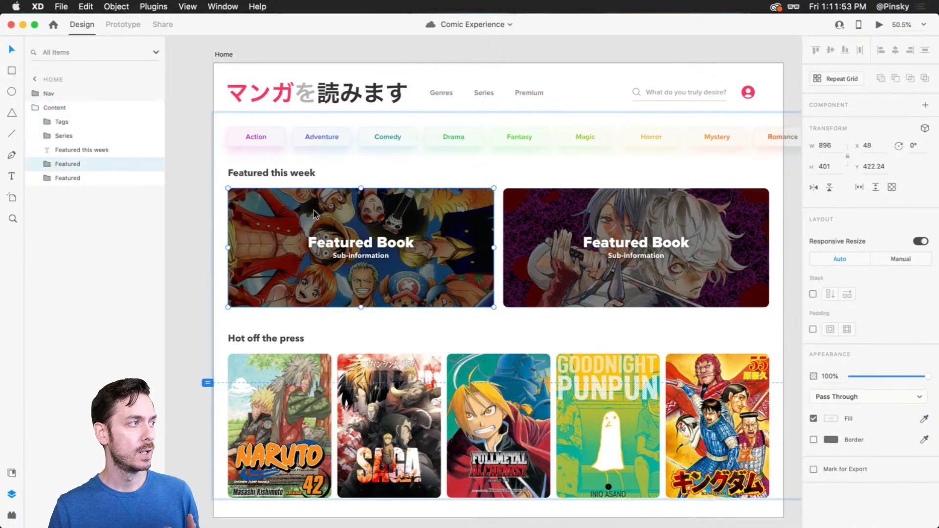
left_click(305, 366)
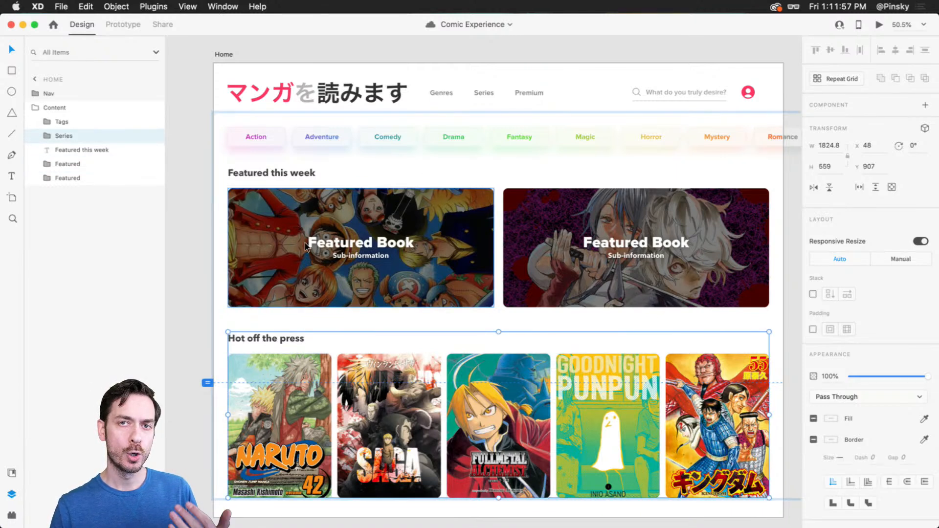
left_click(308, 272)
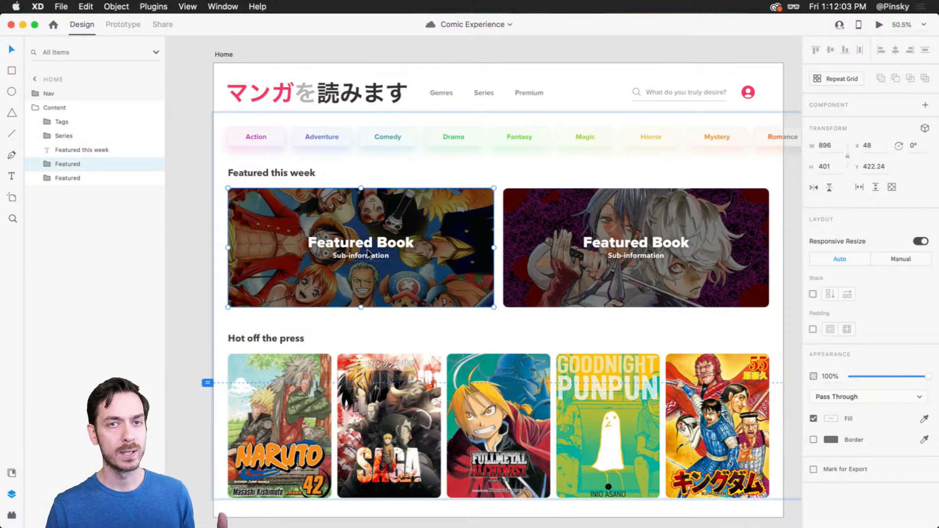
left_click(584, 270)
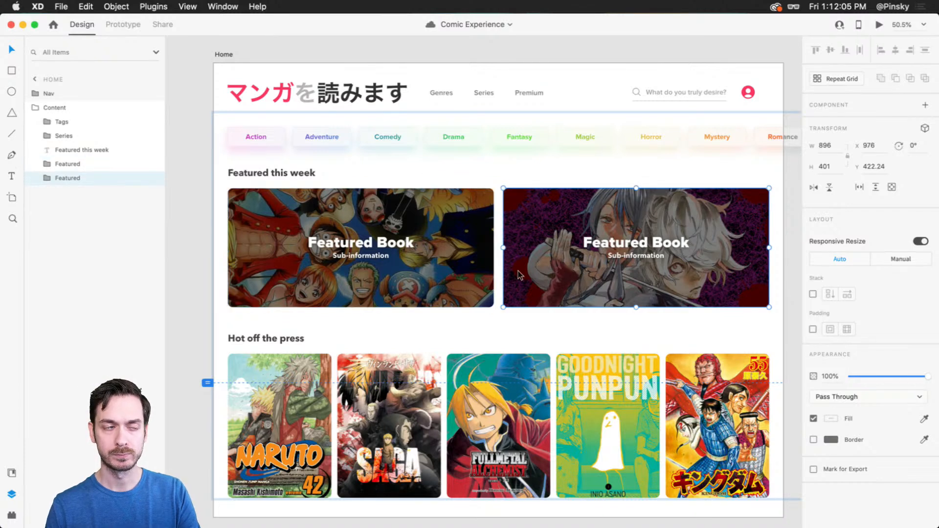
left_click(337, 240)
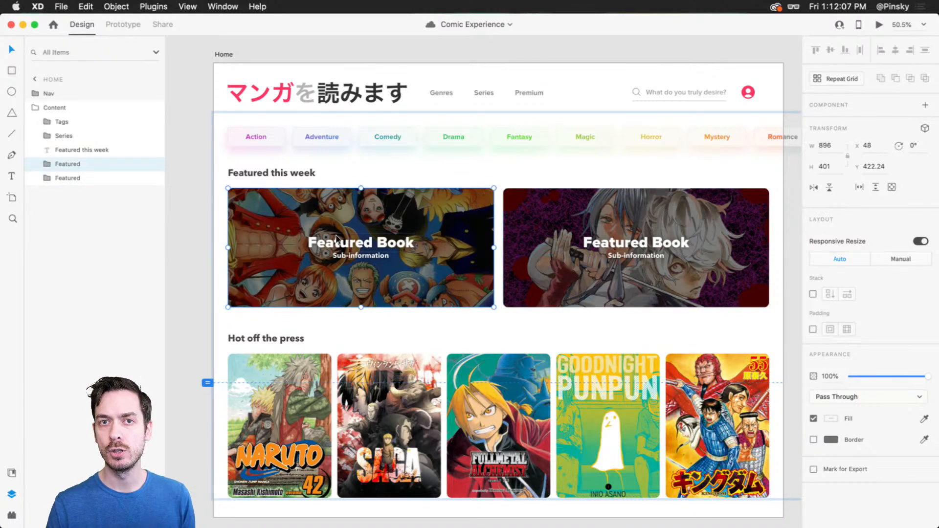
left_click(77, 108)
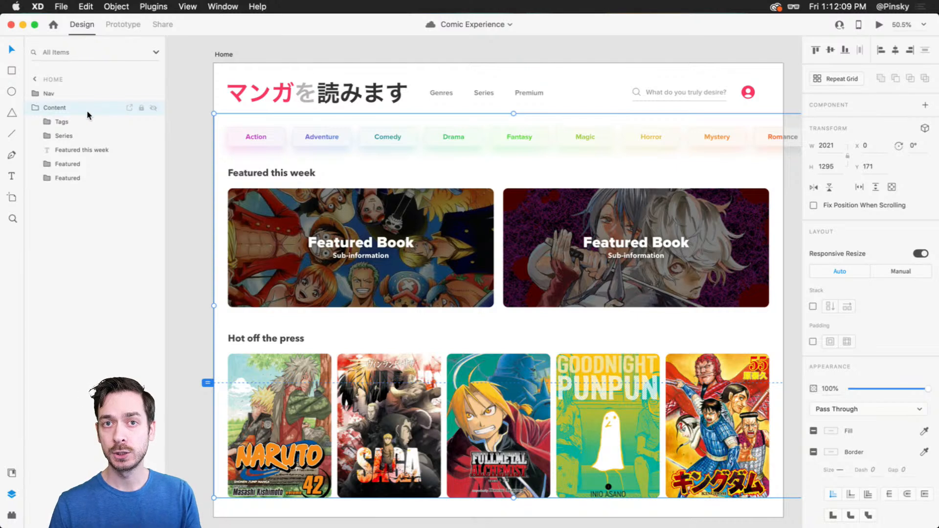
left_click(813, 307)
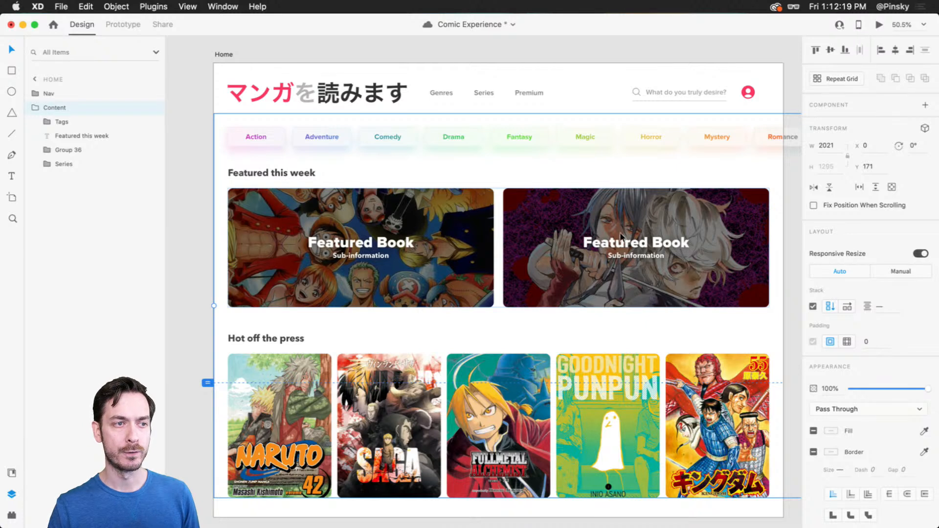
Move the Featured this week heading into the stack's group that holds the two featured cards.
double_click(310, 235)
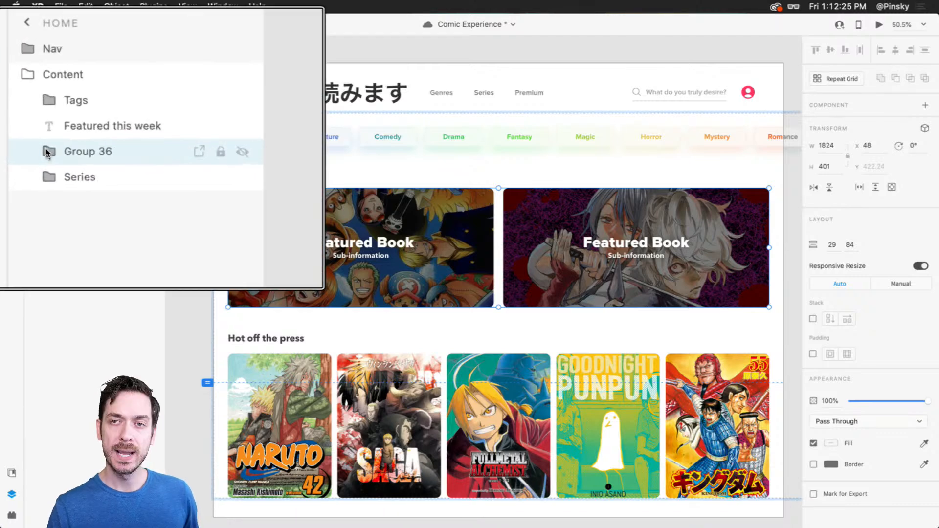
left_click(47, 151)
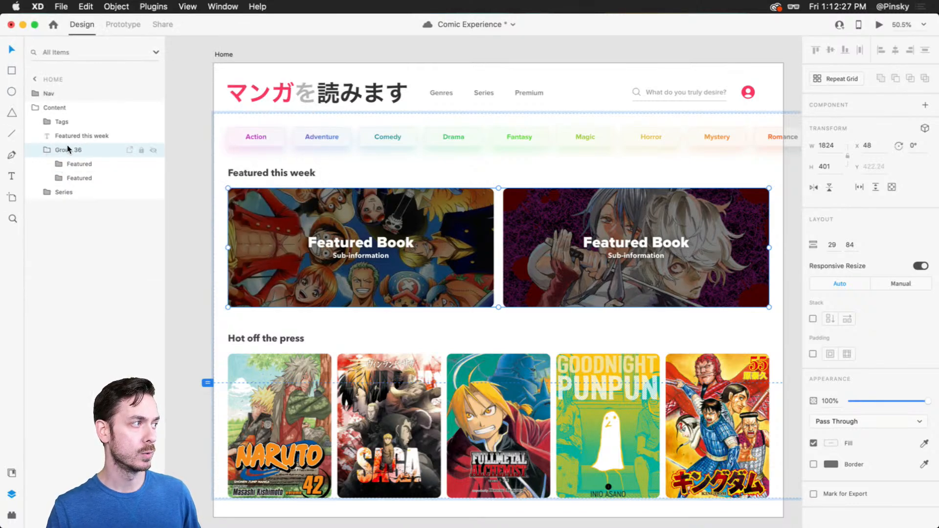
left_click_drag(83, 135, 63, 154)
Rename the group holding the Featured this week heading and its two cards as Featured.
left_click(72, 136)
double_click(70, 131)
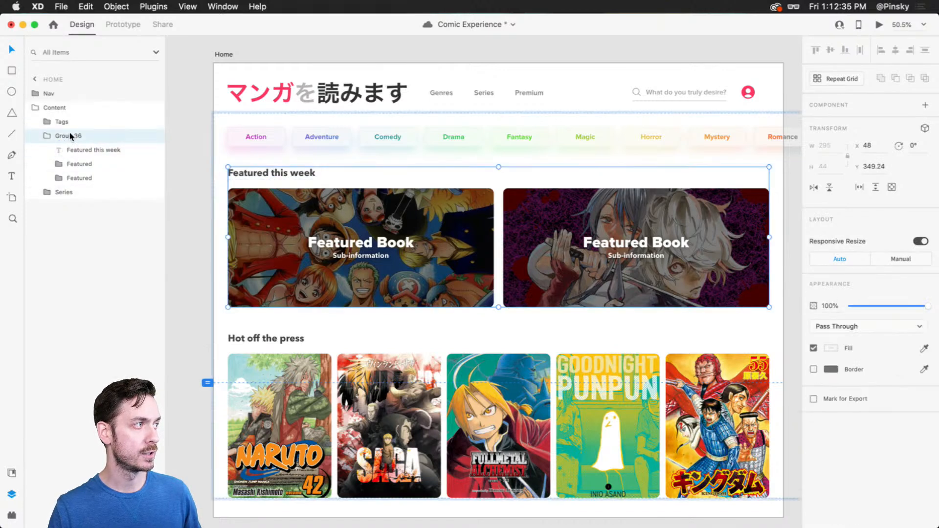
type("Fea")
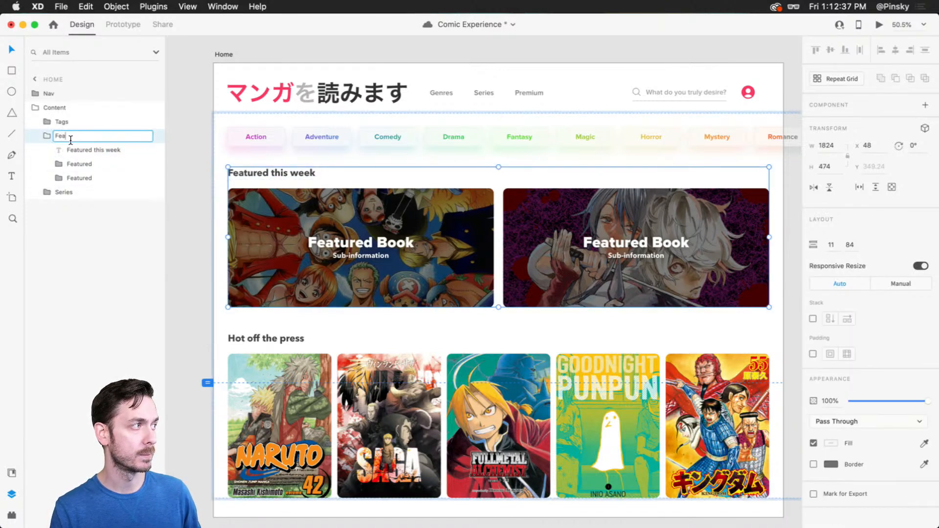
type("tured")
key("Return")
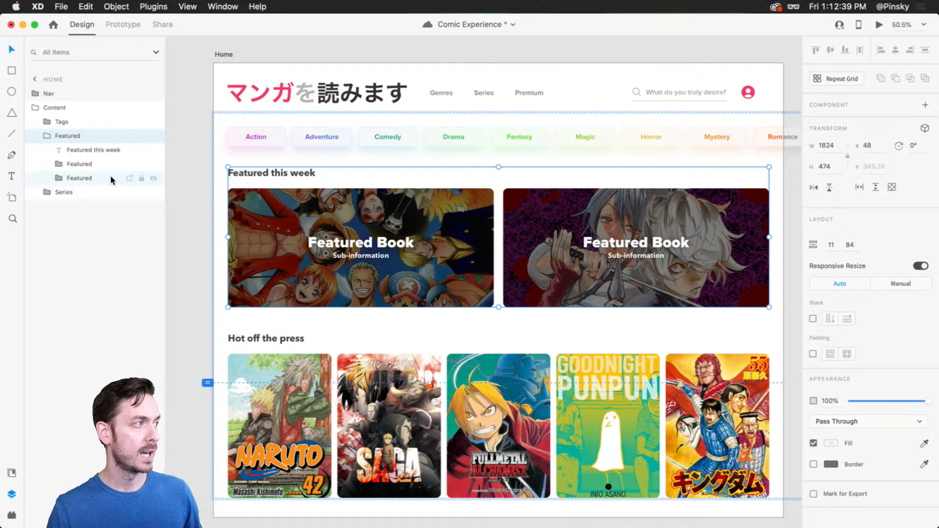
Group the two card groups inside Featured and name the new group Cards.
left_click(106, 167)
left_click(104, 173, "shift")
key("super+g")
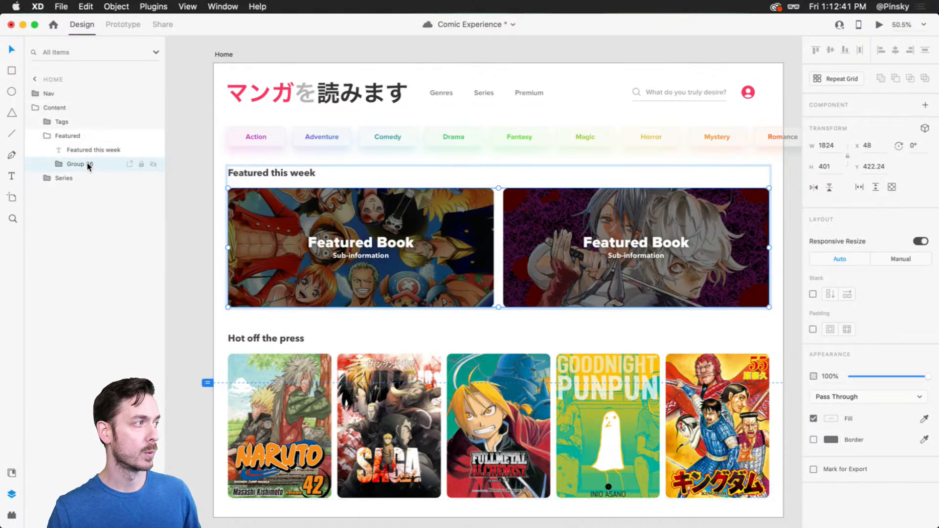
double_click(87, 164)
type("Cards")
key("Return")
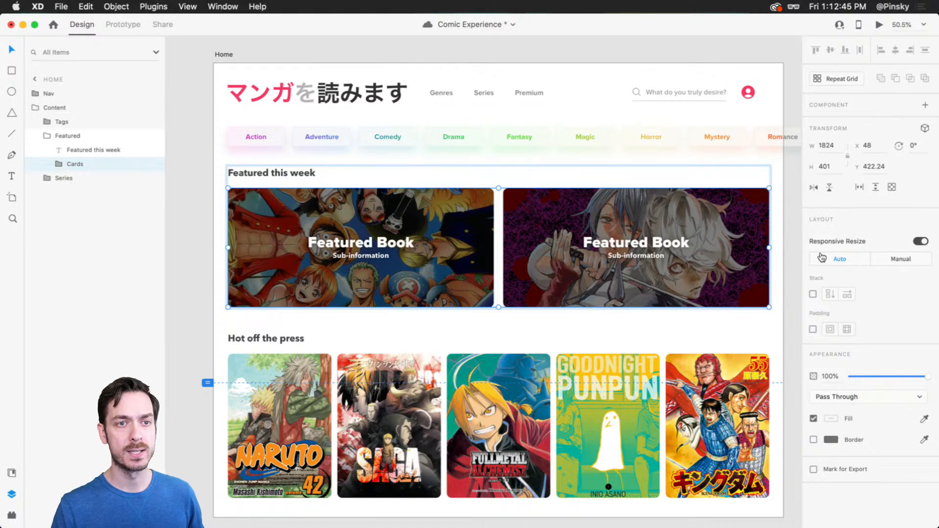
Enable a horizontal stack on the Cards group and test it by dragging a featured card.
left_click(811, 295)
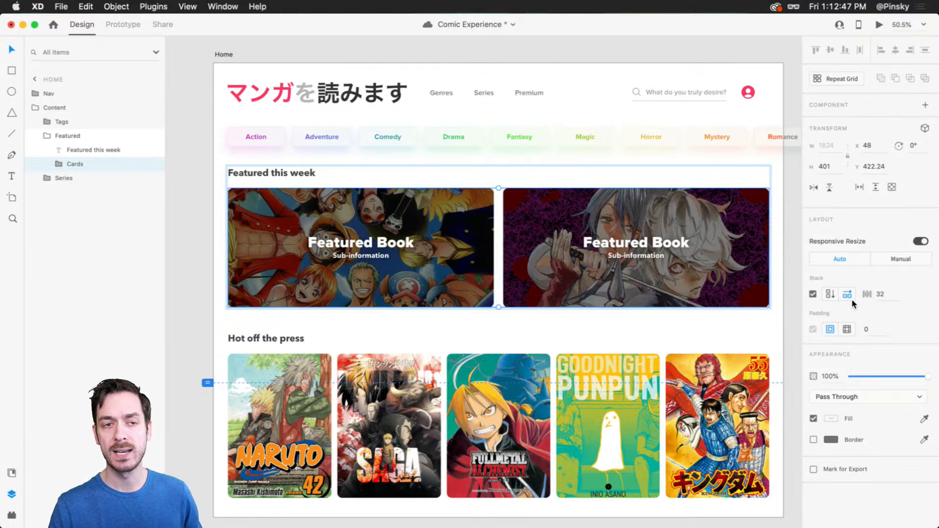
left_click_drag(615, 223, 599, 252)
key("Escape")
key("Escape")
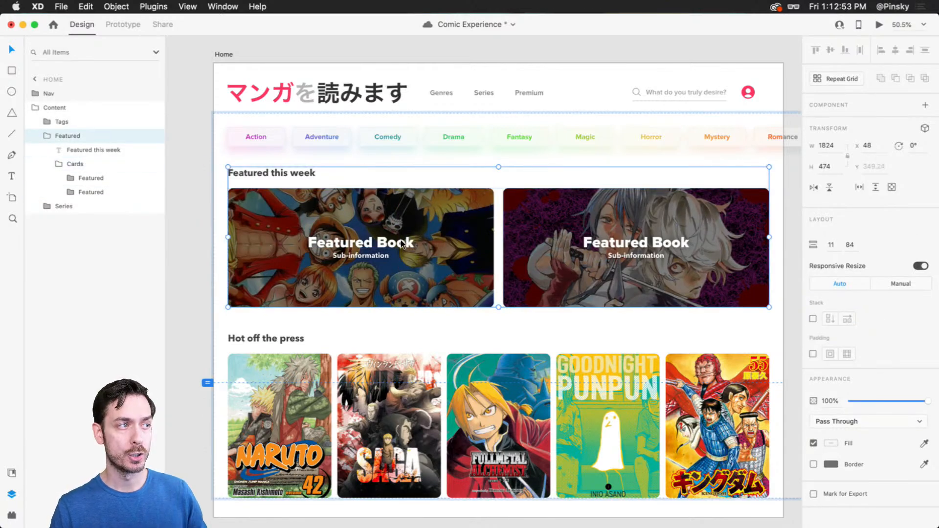
Try dragging the Featured section and the Tags row within the Content stack to test reordering.
left_click_drag(395, 240, 382, 220)
mouse_move(360, 134)
left_mouse_down()
mouse_move(348, 307)
mouse_move(366, 128)
mouse_move(376, 161)
mouse_move(371, 147)
left_mouse_up()
left_click(348, 51)
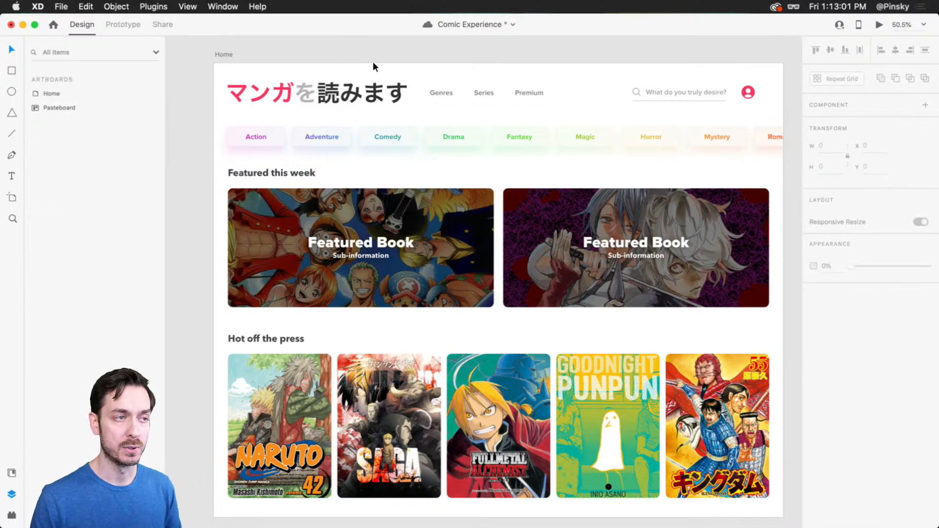
Draw a rectangle about 1824 by 159 between the Tags row and the Featured section in the Content stack.
left_click(240, 155)
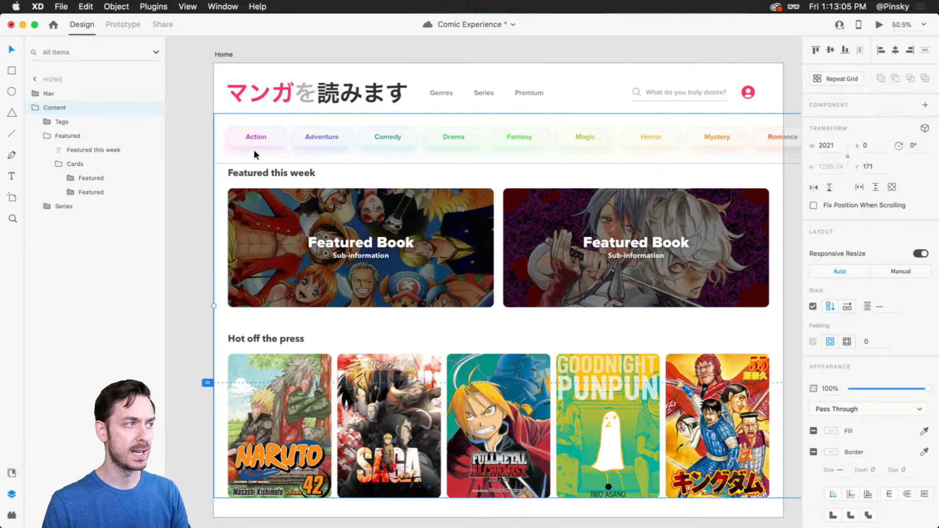
left_click(73, 122)
key("r")
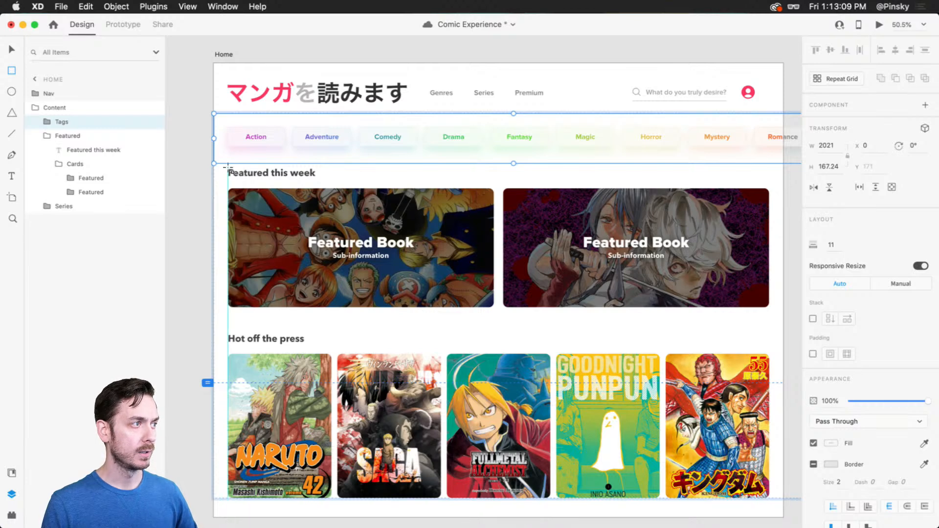
left_click_drag(228, 168, 770, 214)
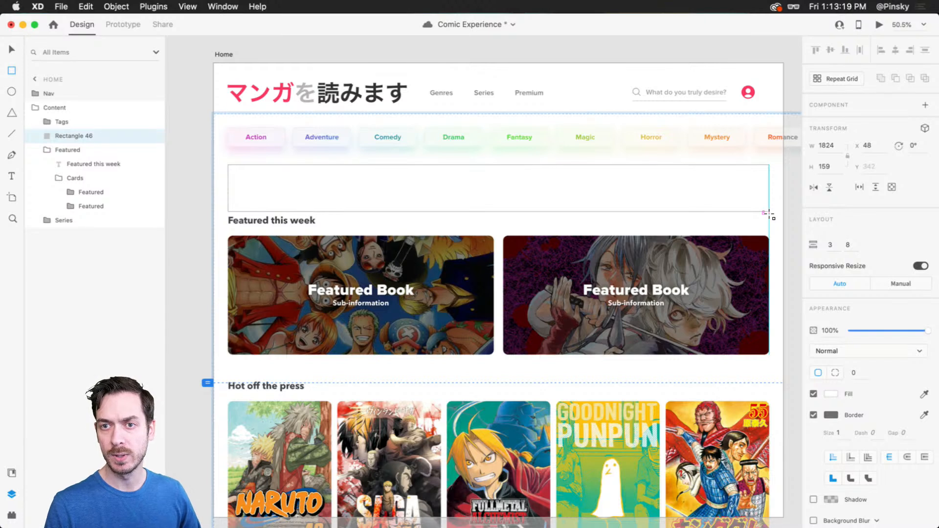
left_click_drag(769, 214, 770, 212)
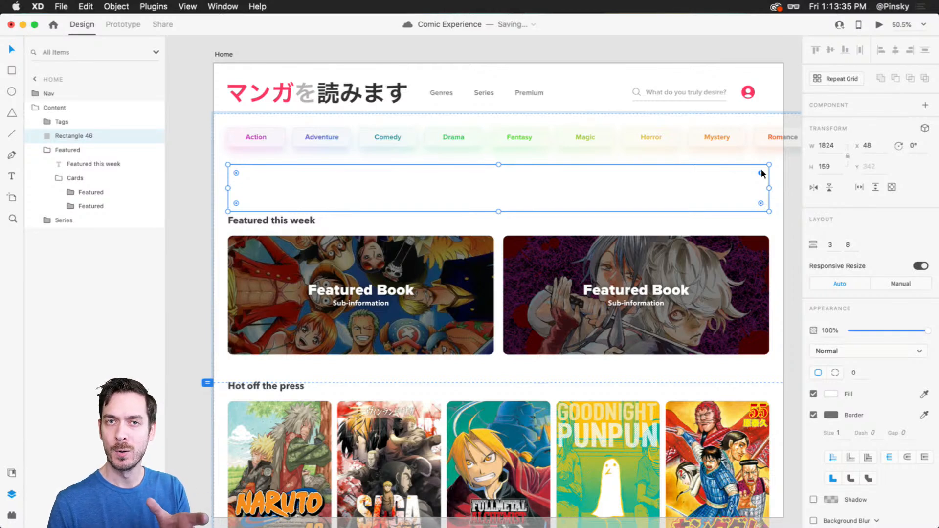
Check the featured card's corner rounding and set the new rectangle's corner radius to 16.
left_click(757, 243, "super")
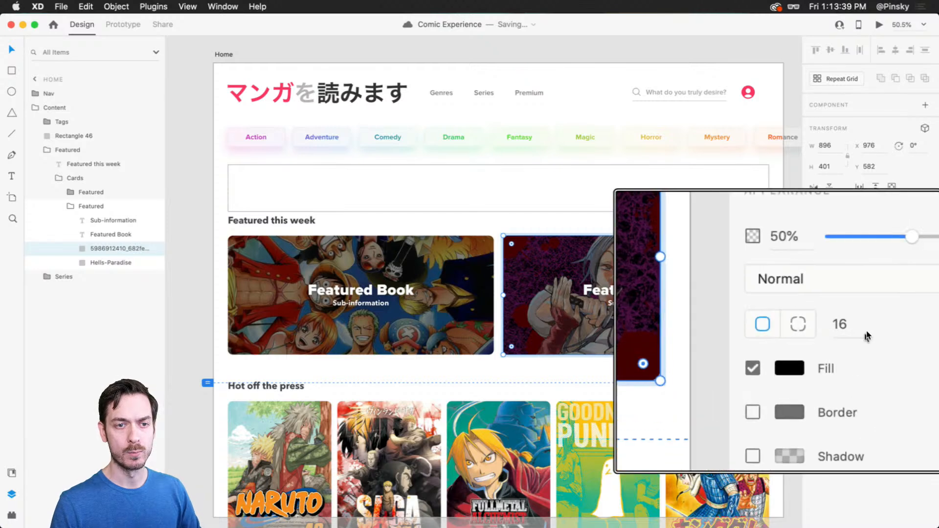
scroll(773, 406, "up", 1)
left_click(746, 436, "super")
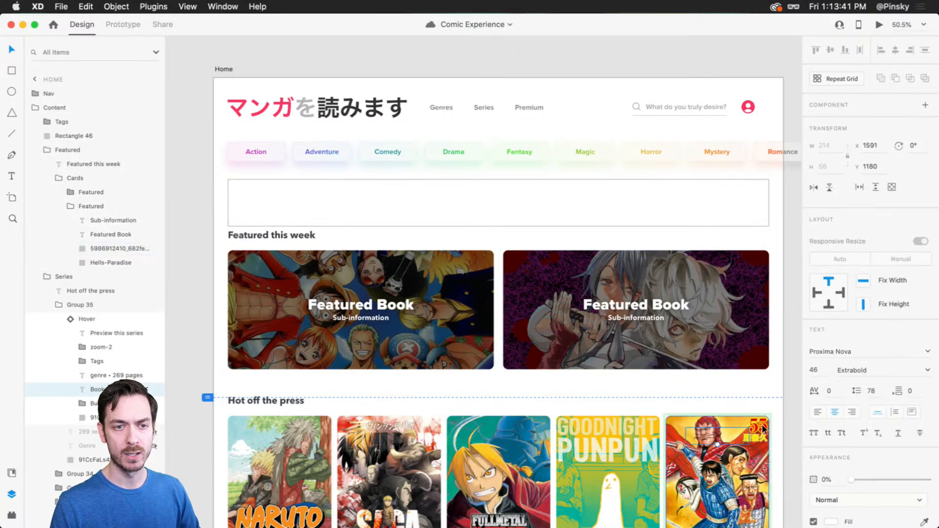
left_click(758, 427, "super")
left_click(744, 186, "super")
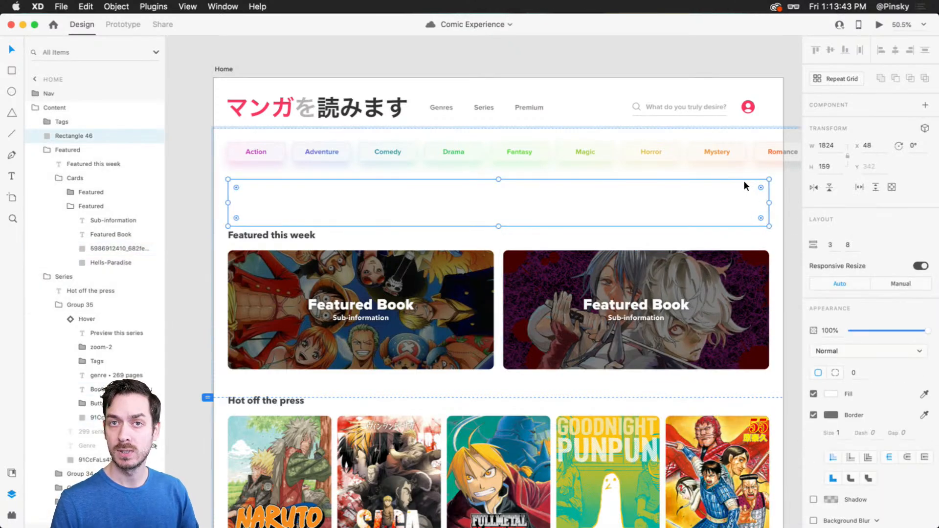
left_click_drag(859, 374, 824, 372)
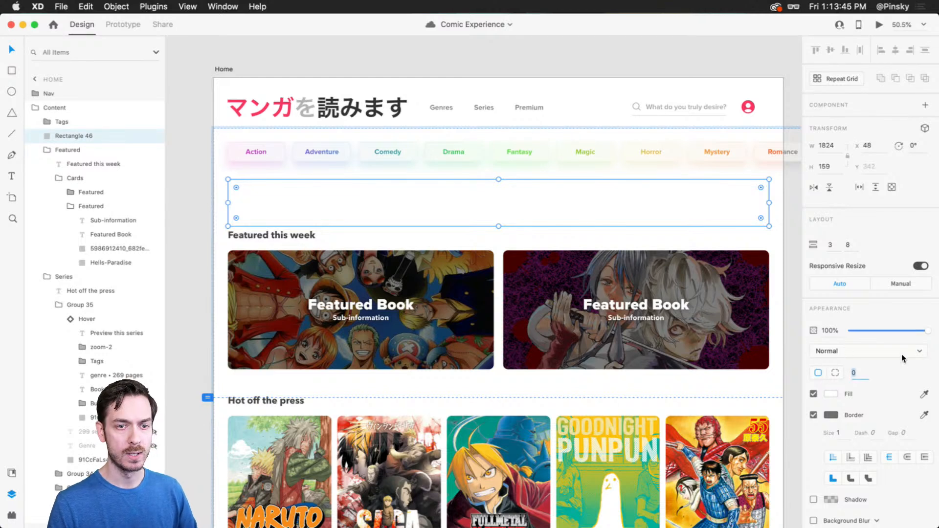
type("16")
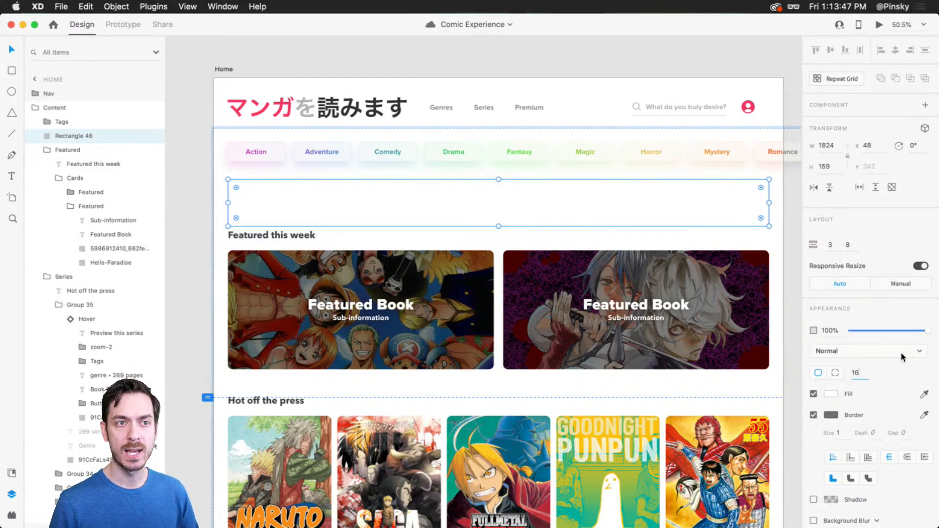
key("Return")
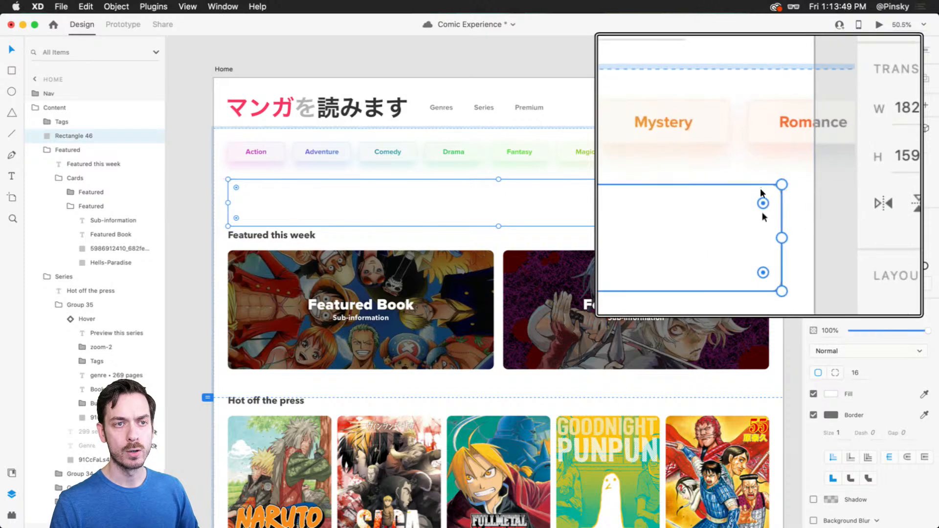
Fill the banner rectangle with a solid grey and turn off its border.
mouse_move(761, 183)
left_mouse_down()
mouse_move(752, 191)
mouse_move(758, 186)
left_mouse_up()
key("super+z")
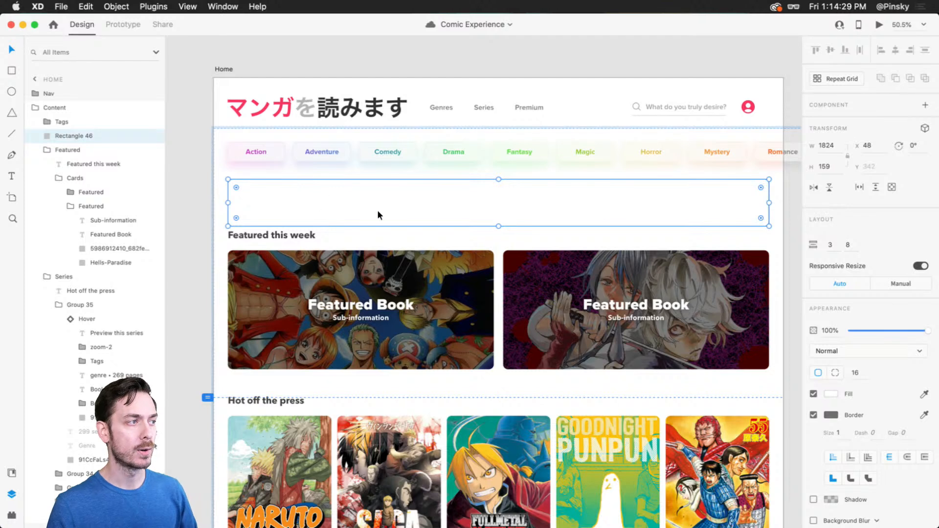
left_click(831, 394)
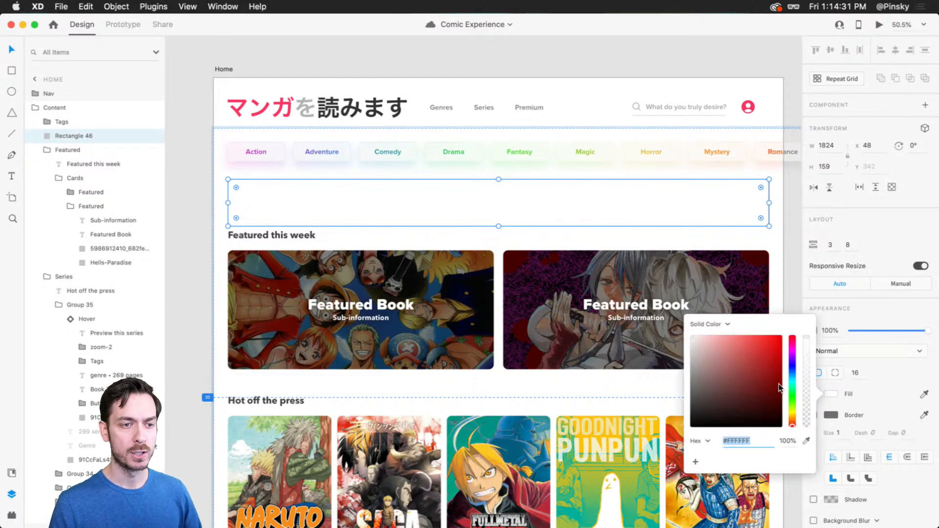
left_click_drag(782, 389, 673, 369)
key("Escape")
left_click(814, 415)
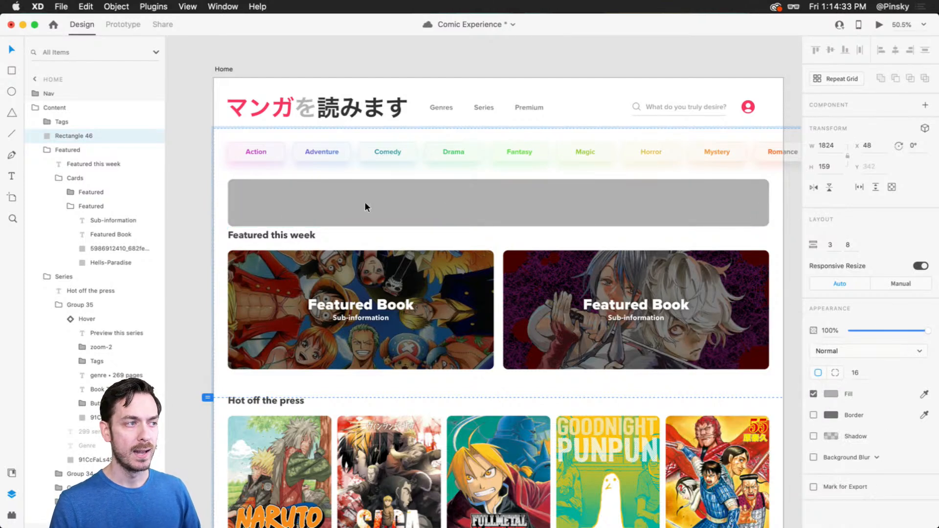
Widen the gap between the banner rectangle and the Featured section to 54, and preview the scrolling page.
left_click_drag(321, 230, 373, 237)
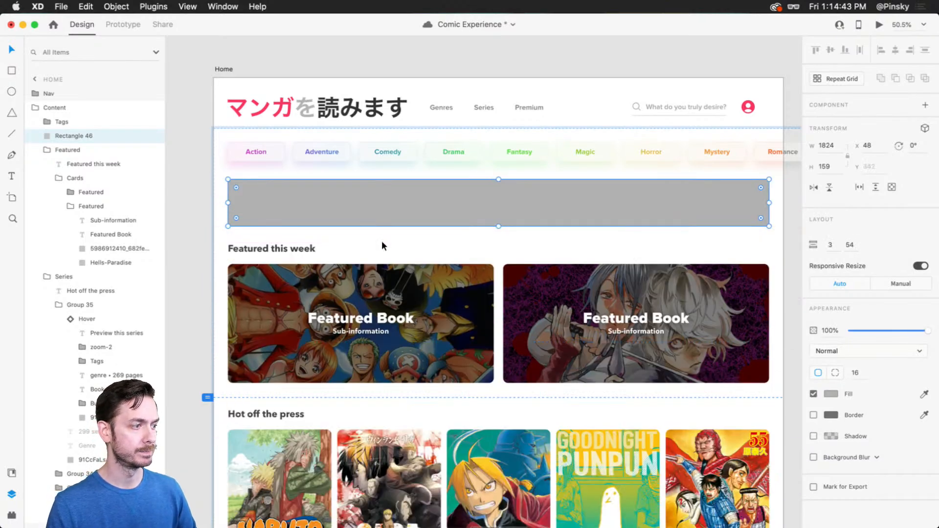
left_click(879, 25)
scroll(571, 242, "down", 3)
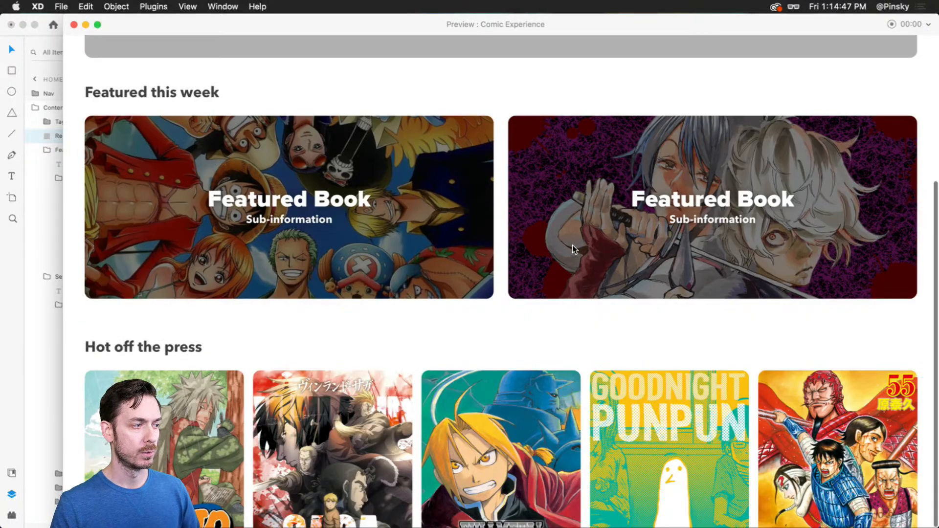
scroll(572, 245, "up", 4)
scroll(575, 250, "down", 4)
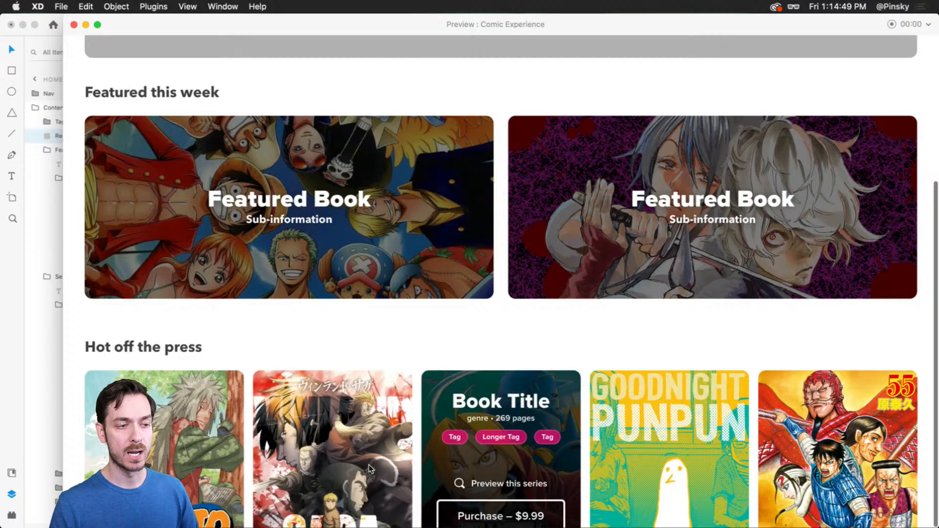
key("super+w")
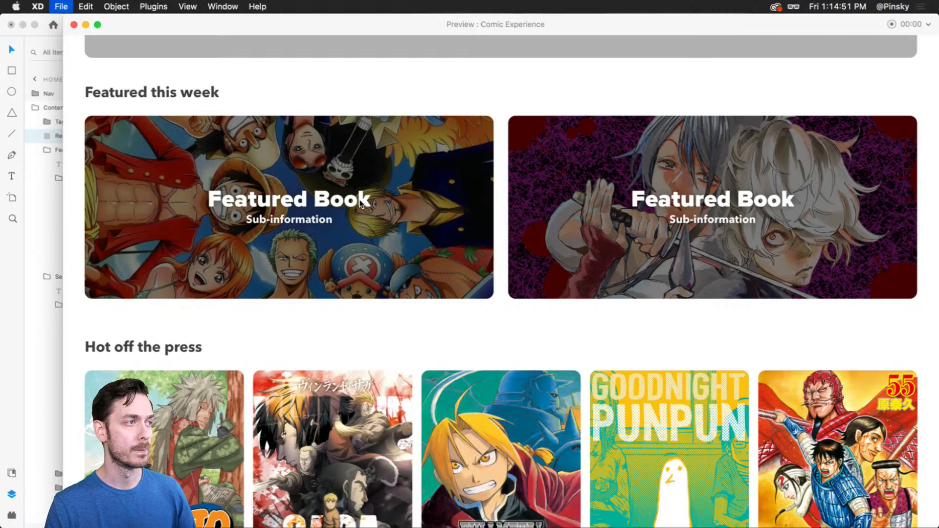
Extend the Home artboard's height to 1736 to include the full row of book covers, and preview the scrolling page.
left_click(223, 70)
scroll(496, 275, "down", 6)
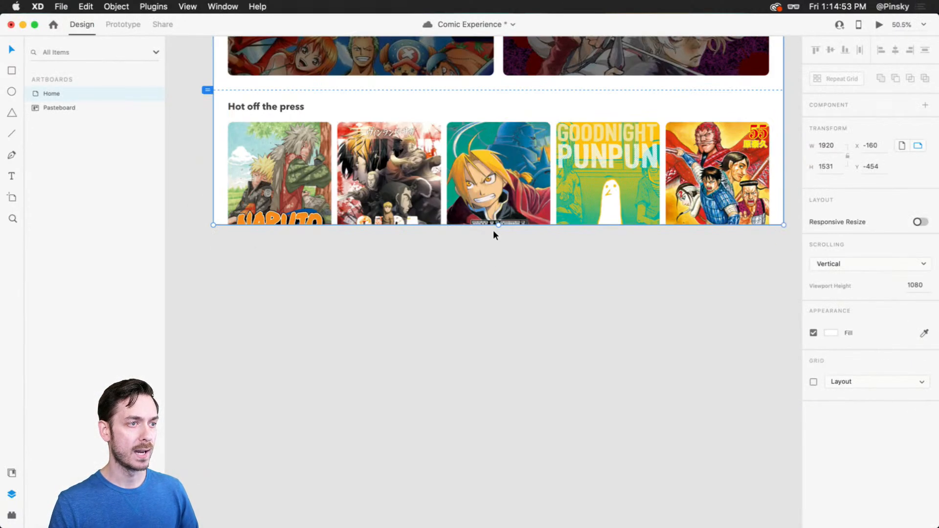
left_click_drag(499, 225, 510, 283)
key("super+Return")
scroll(510, 284, "down", 5)
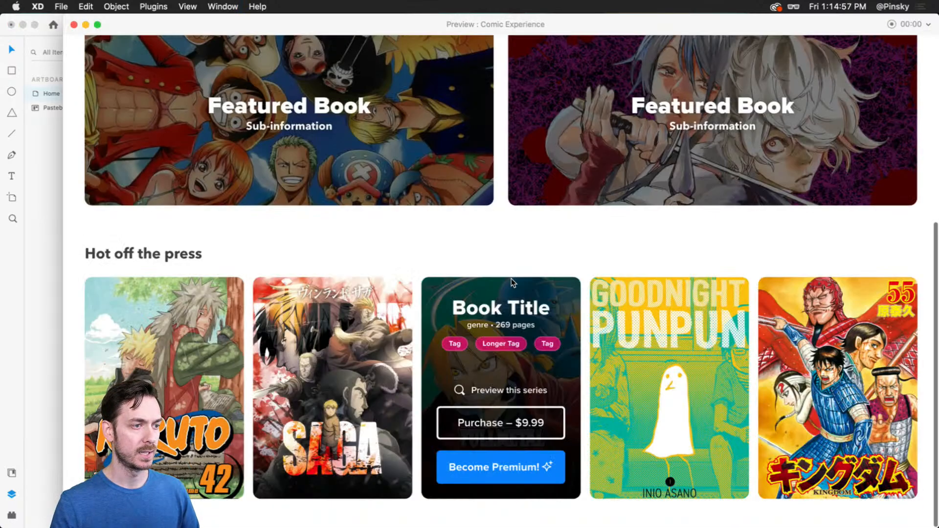
scroll(512, 283, "up", 5)
key("super+w")
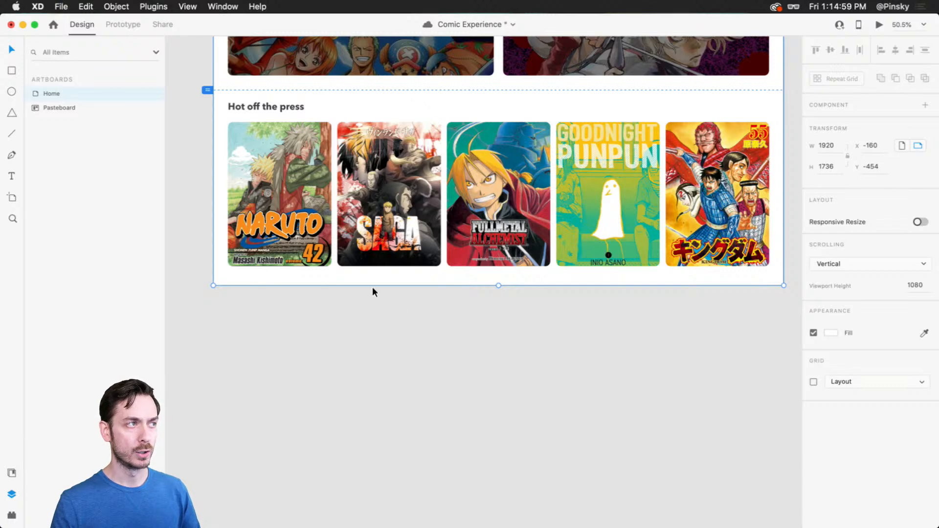
Select the banner rectangle, switch to Finder and open the Banners folder inside Manga Masterclass.
scroll(373, 289, "up", 6)
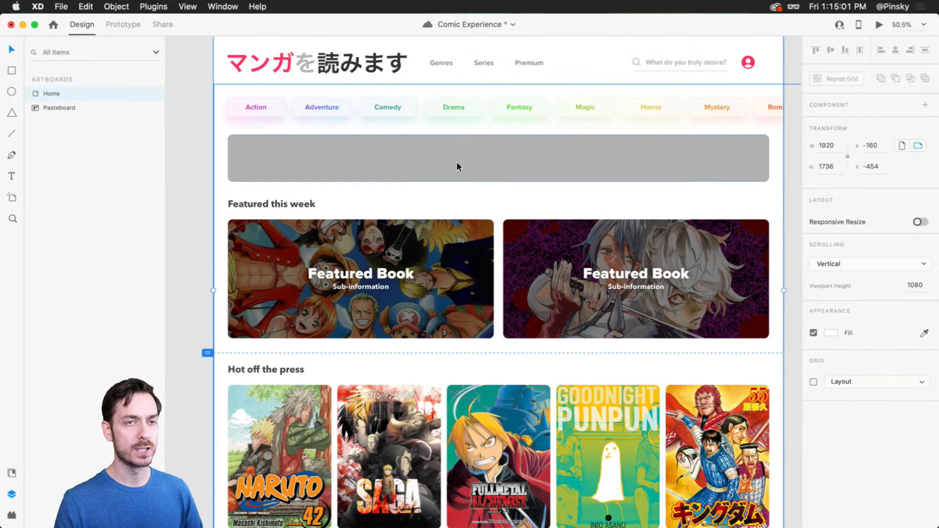
left_click(457, 166)
double_click(494, 154)
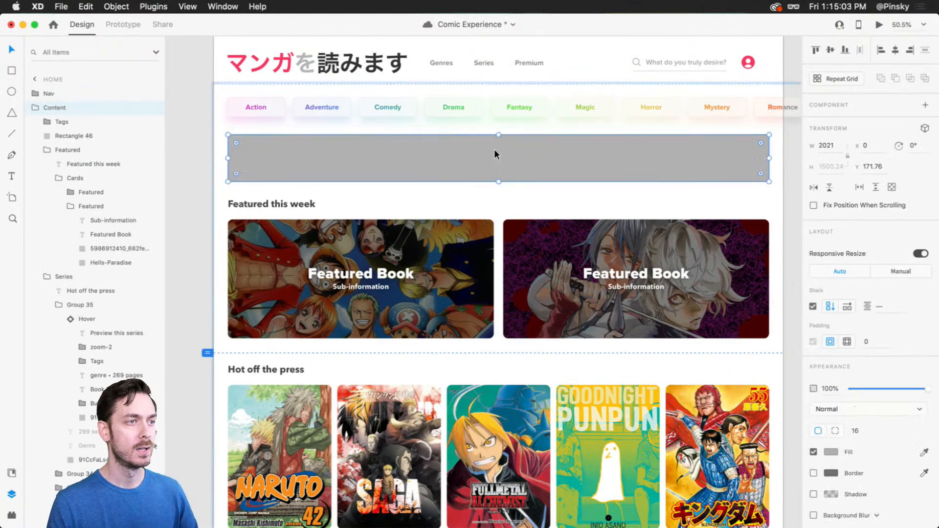
key("super+Tab")
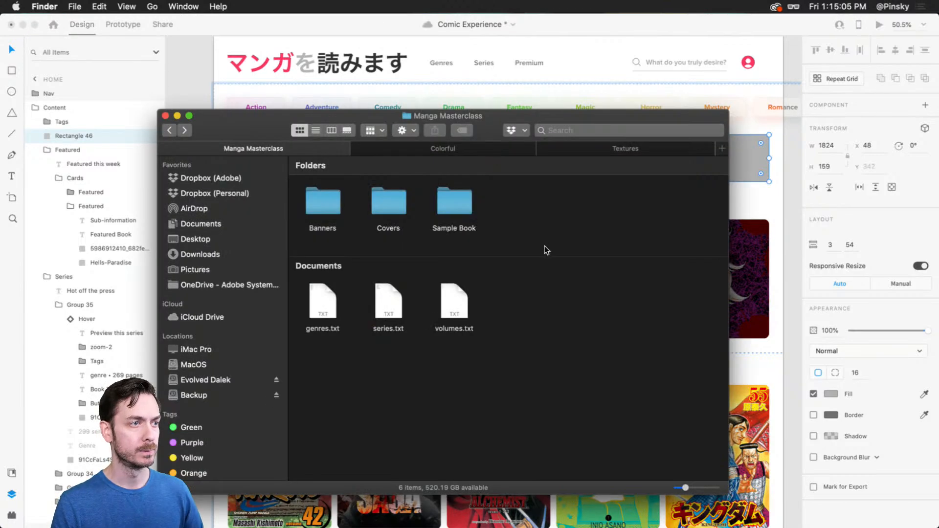
double_click(386, 197)
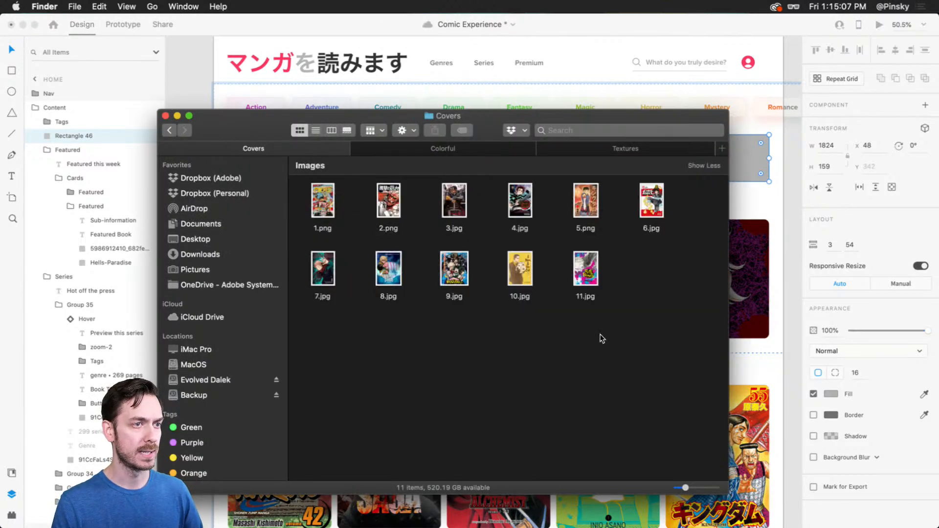
left_click(172, 127)
double_click(316, 195)
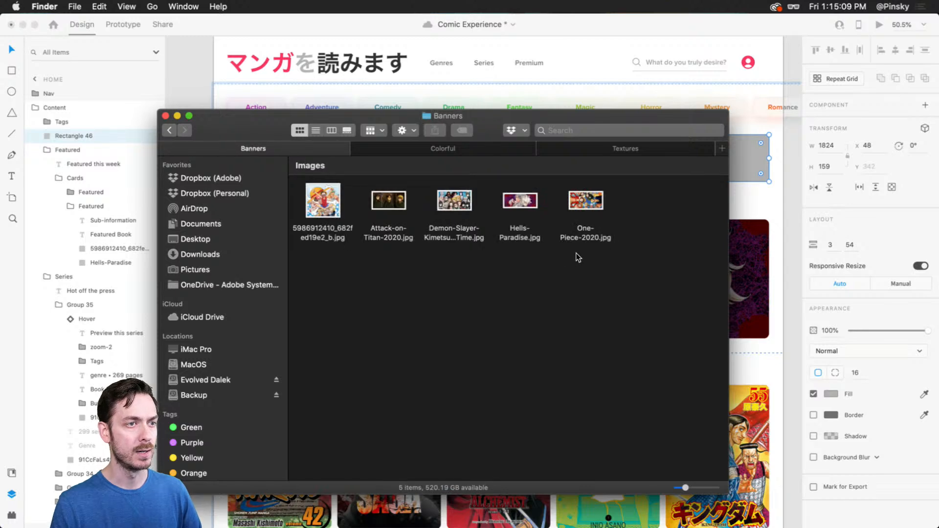
left_click(591, 198)
key("space")
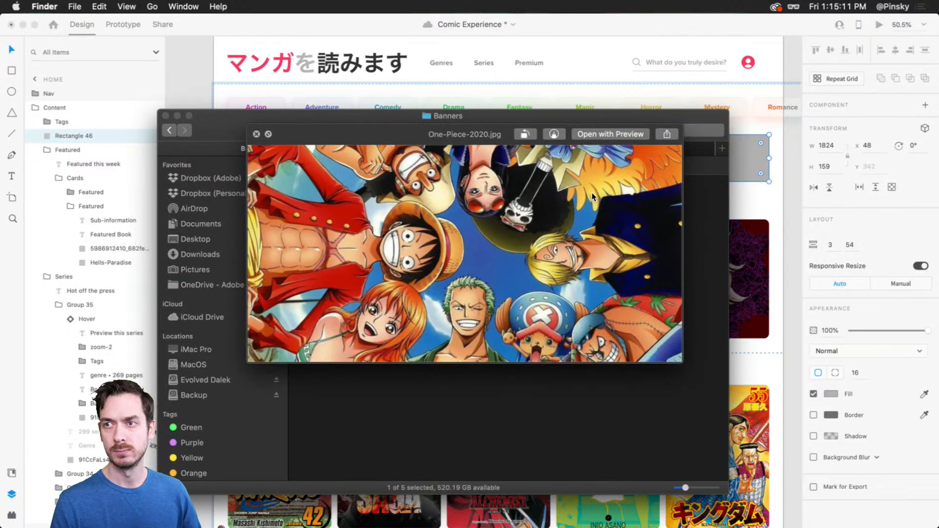
key("space")
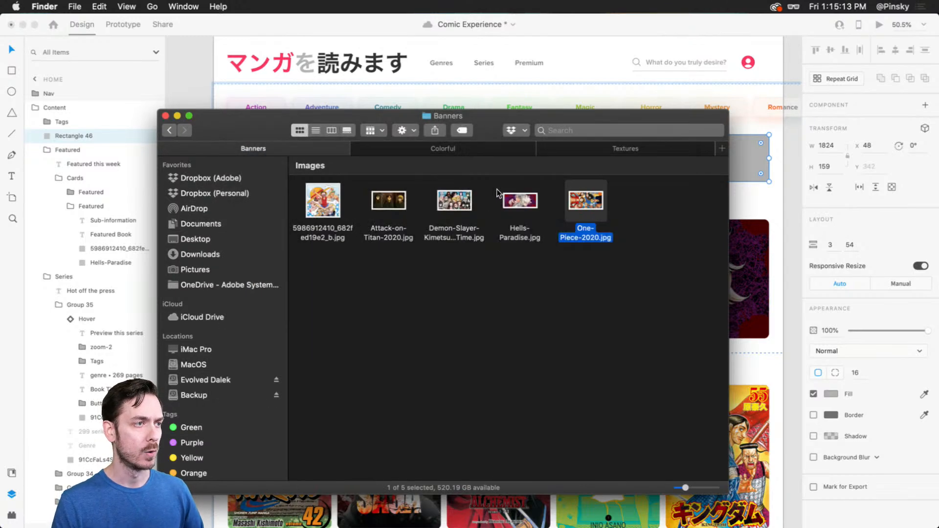
left_click(315, 199)
key("space")
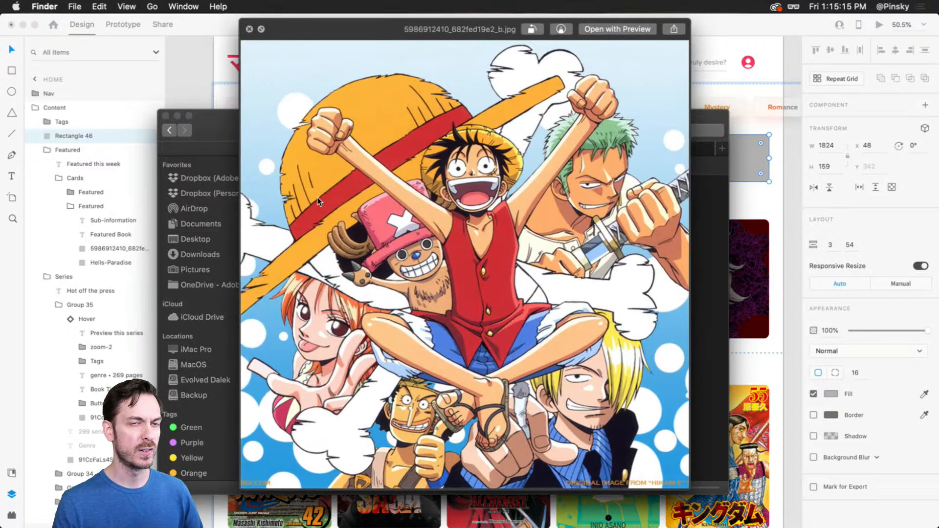
key("space")
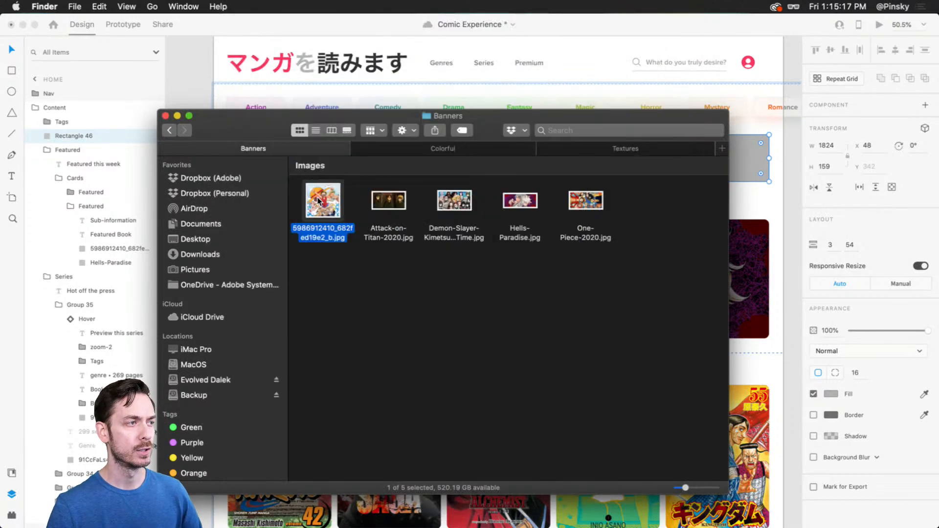
left_click_drag(318, 198, 569, 251)
double_click(529, 151)
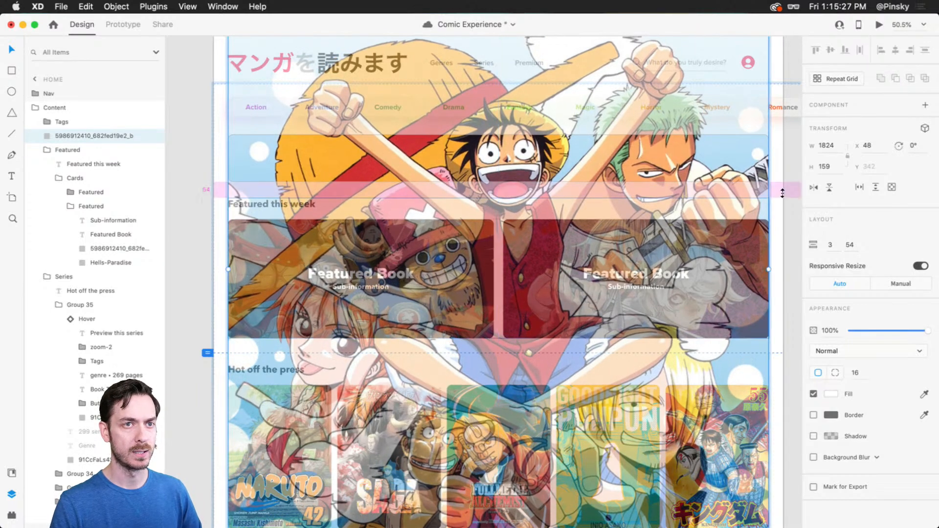
left_click(788, 166)
left_click(493, 149)
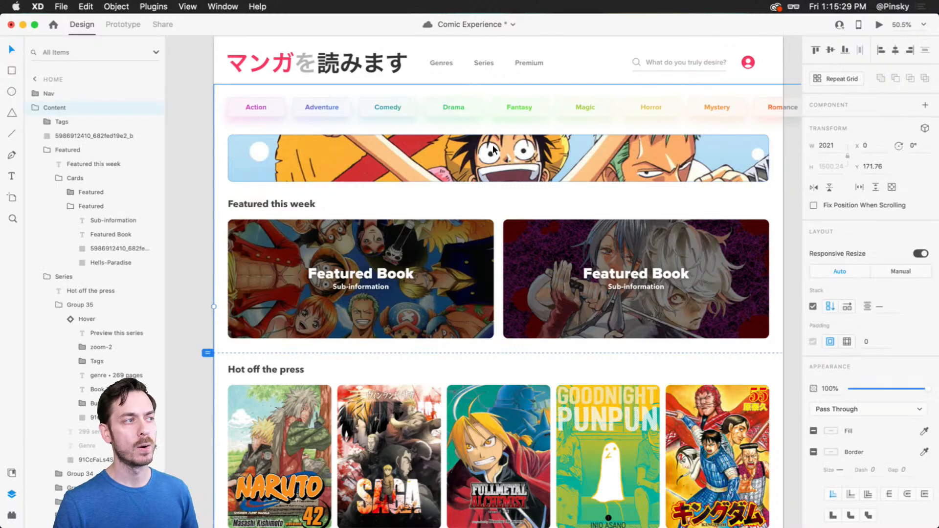
left_click(493, 149)
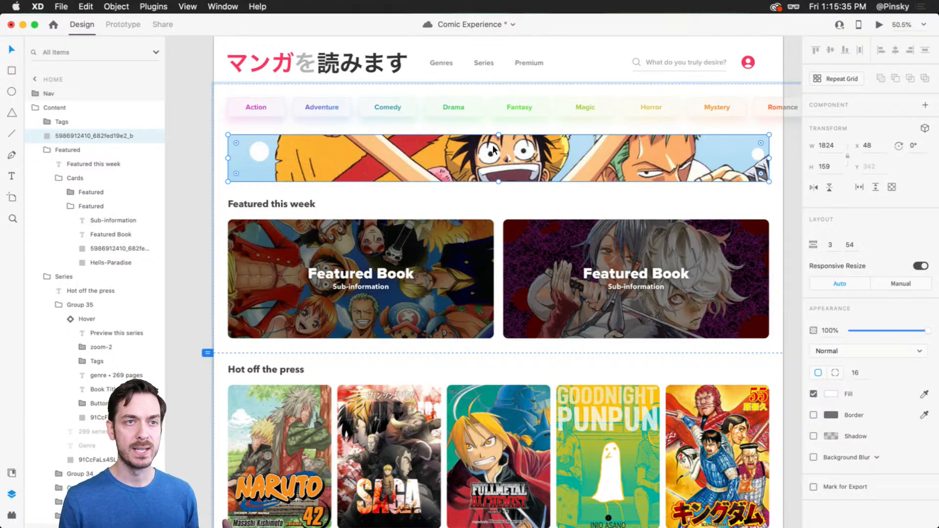
Try adding the text "UNLIMITED" over the banner image within the Content stack, and save the document.
key("t")
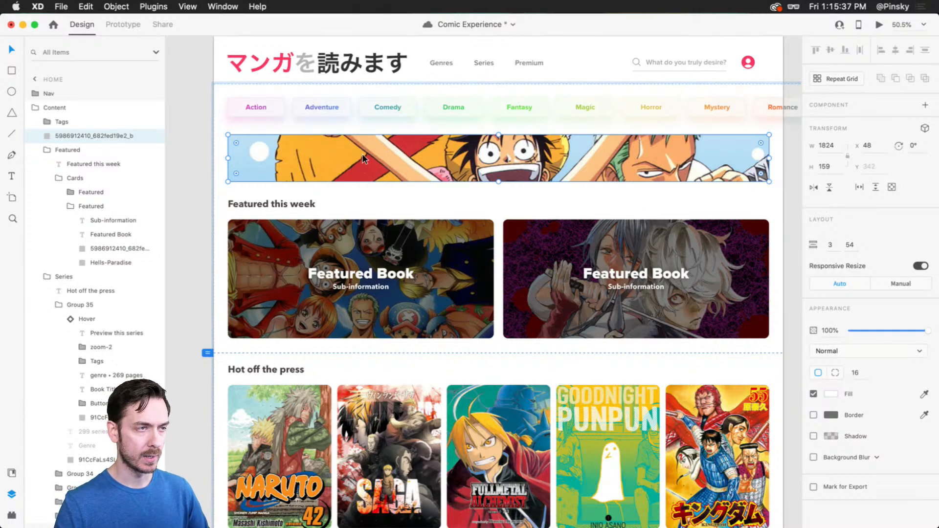
left_click(475, 165)
type("UN")
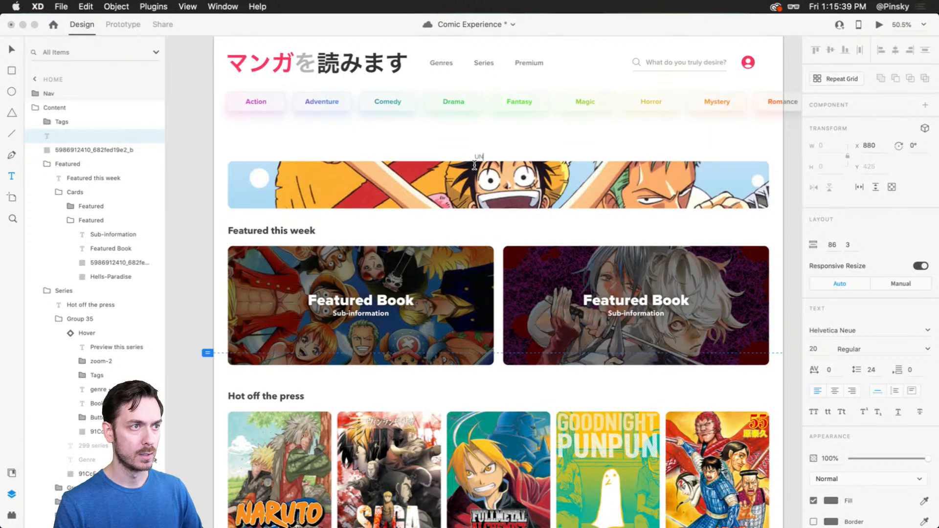
type("LIMITED")
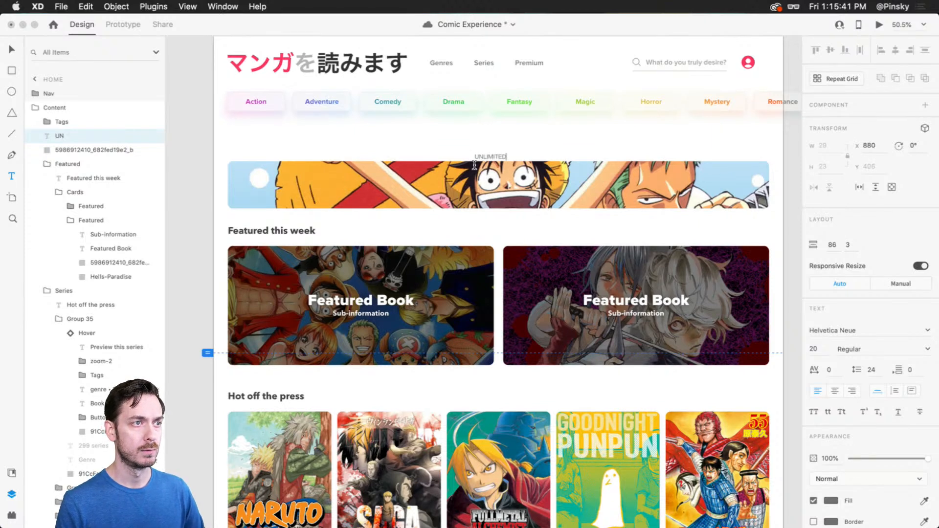
key("super+a")
type("UN")
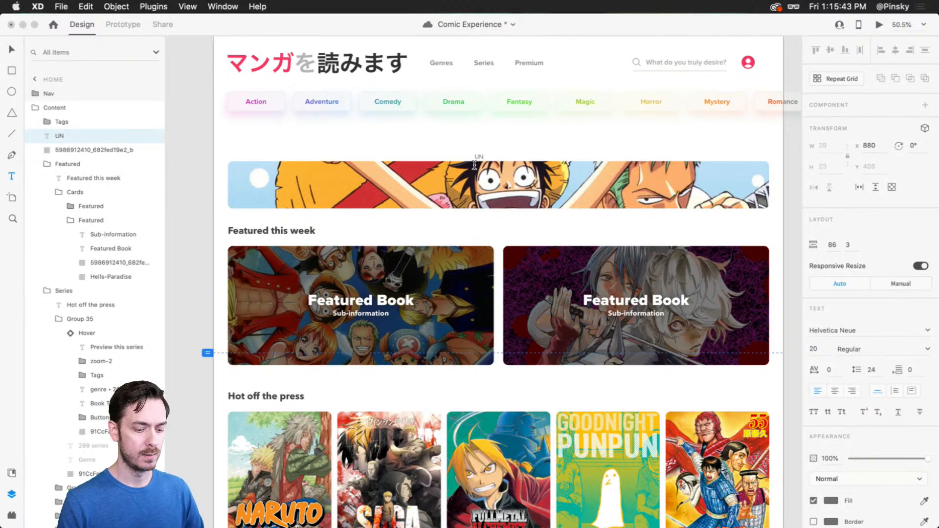
type("LIMITED")
key("Escape")
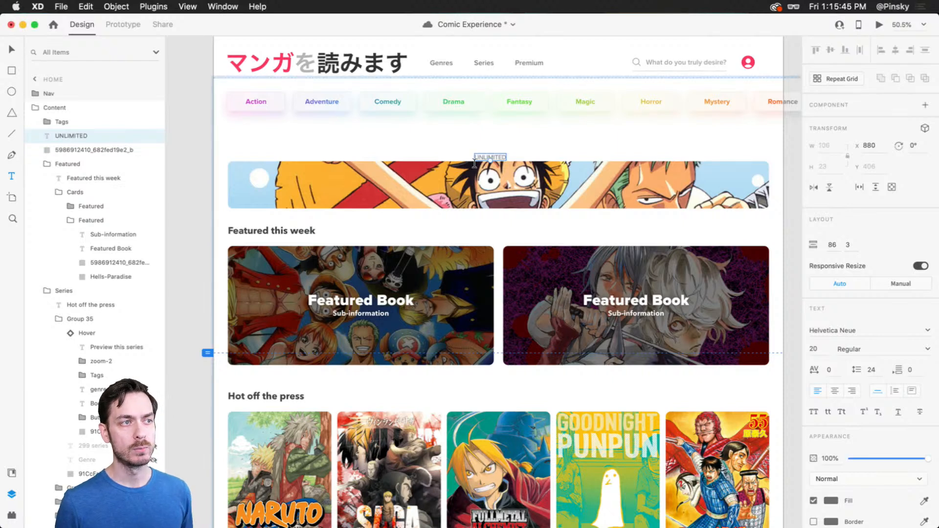
double_click(483, 162)
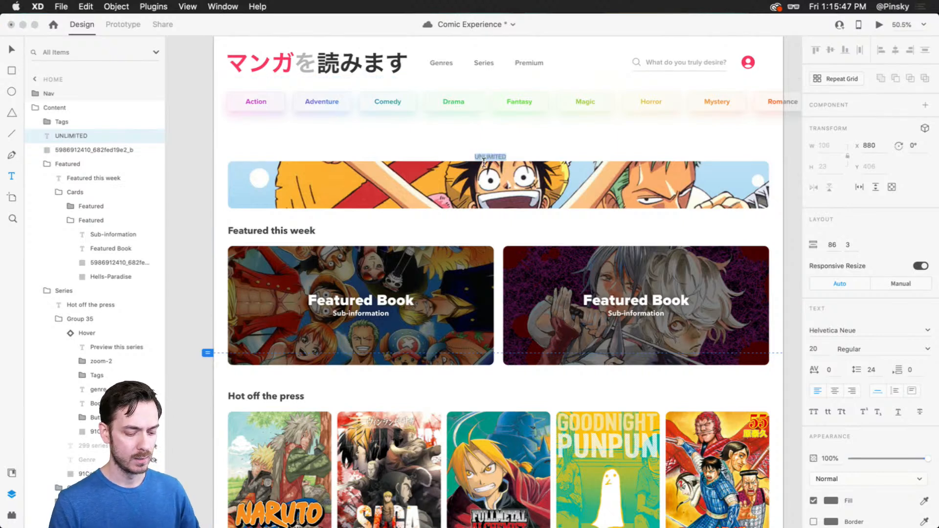
type("UNLIMITED")
key("Escape")
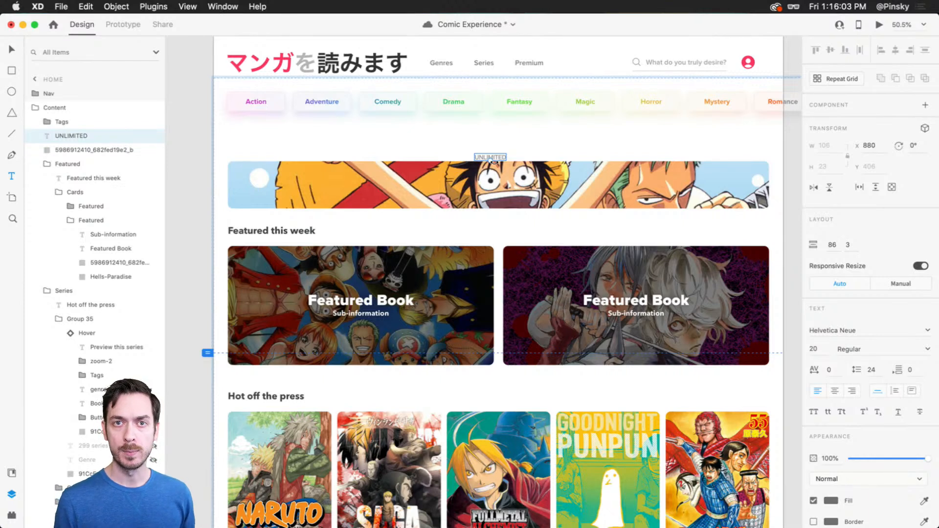
key("super+s")
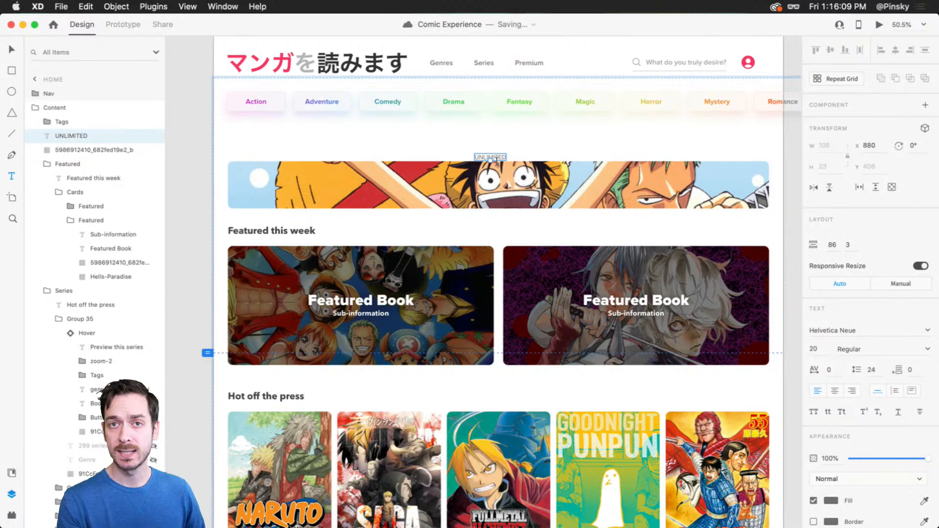
Try moving the UNLIMITED text to the banner's left edge at X 48, and undo both the move and the text.
left_click_drag(497, 162, 247, 150)
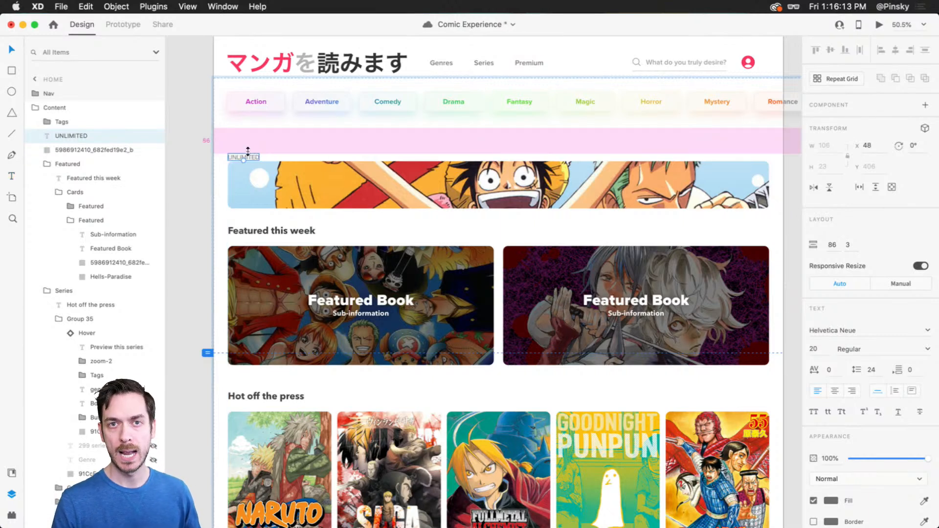
key("super+z")
key("super+z")
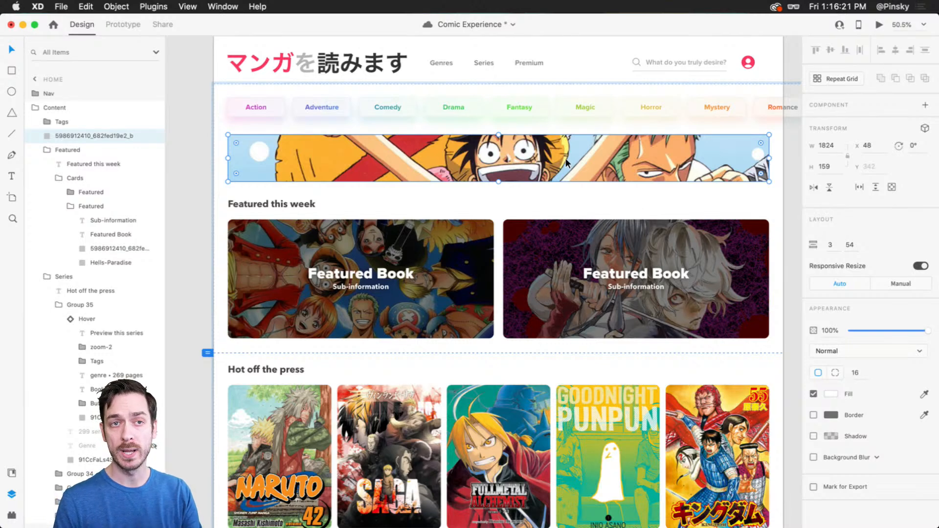
Group the banner image on its own and rename the group as Banner.
key("super+g")
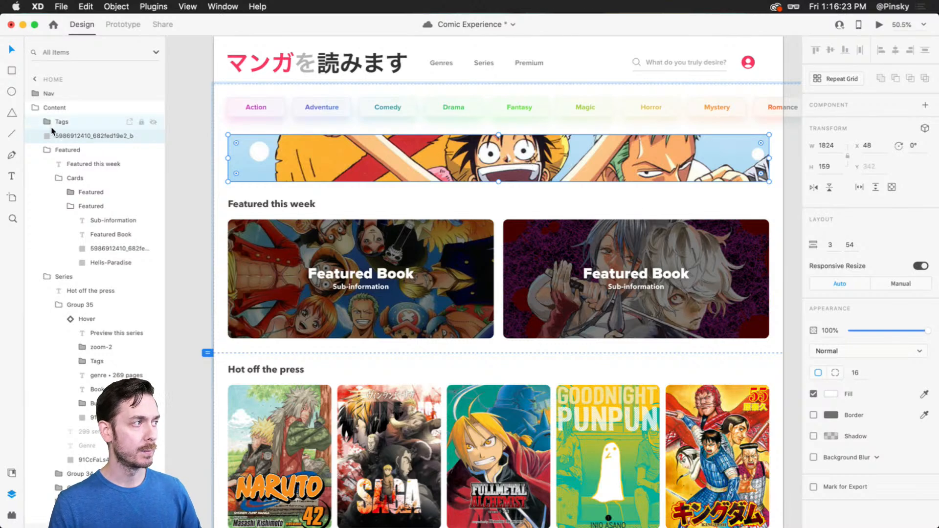
double_click(61, 135)
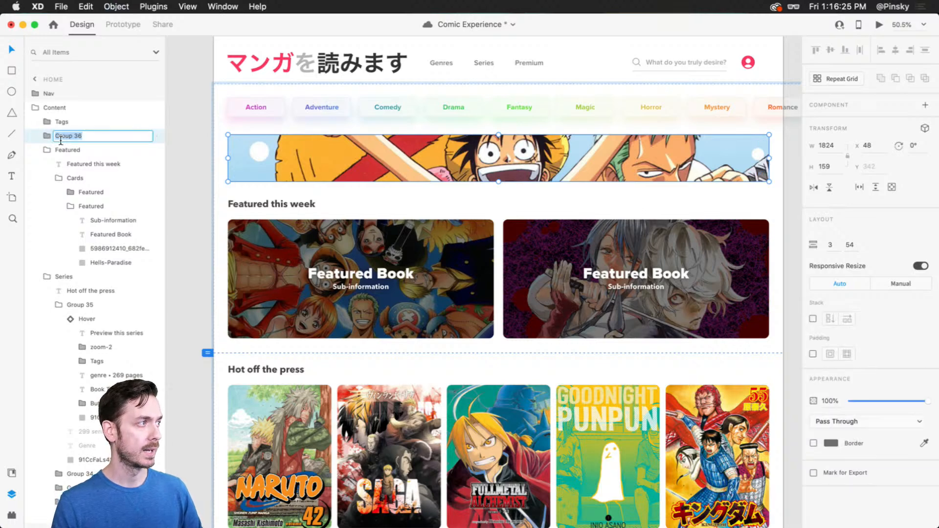
type("Banner")
key("Return")
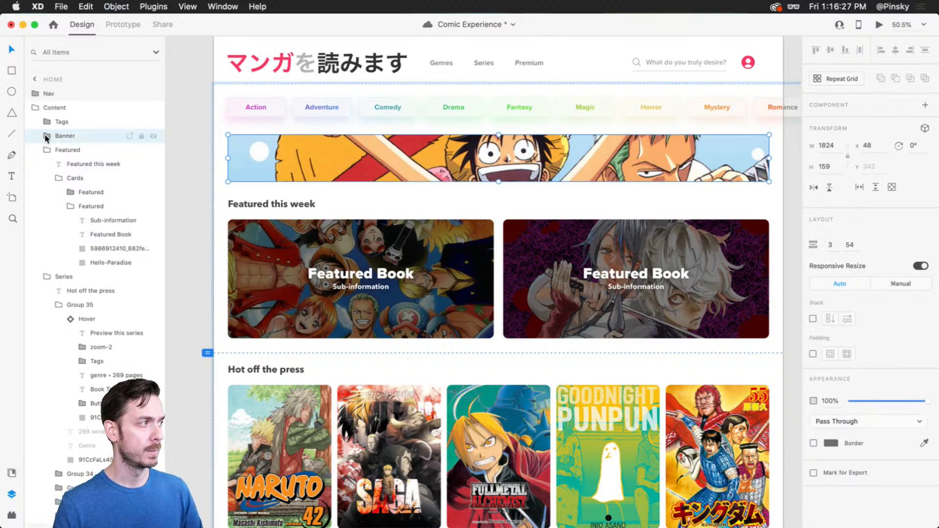
Expand the Banner group and rename its picture layer as Image.
left_click(47, 136)
left_click(77, 153)
double_click(77, 150)
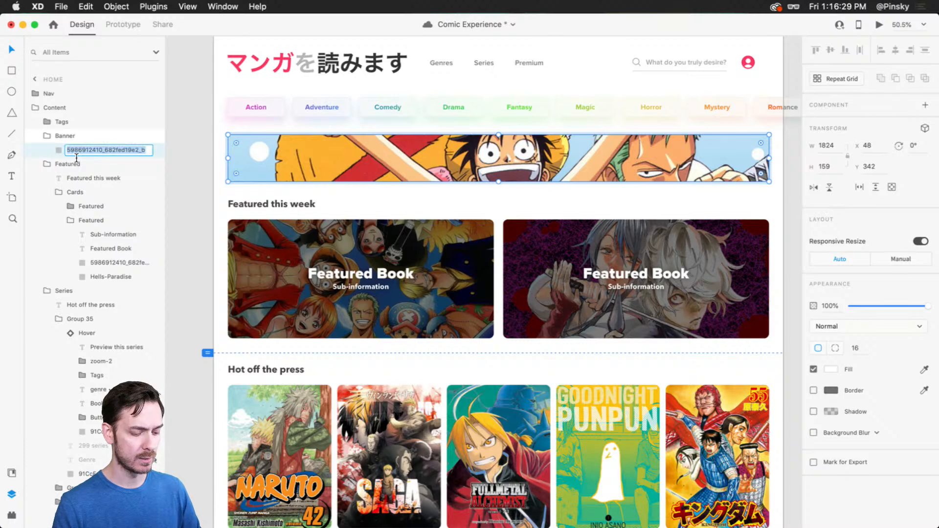
type("Image")
key("Return")
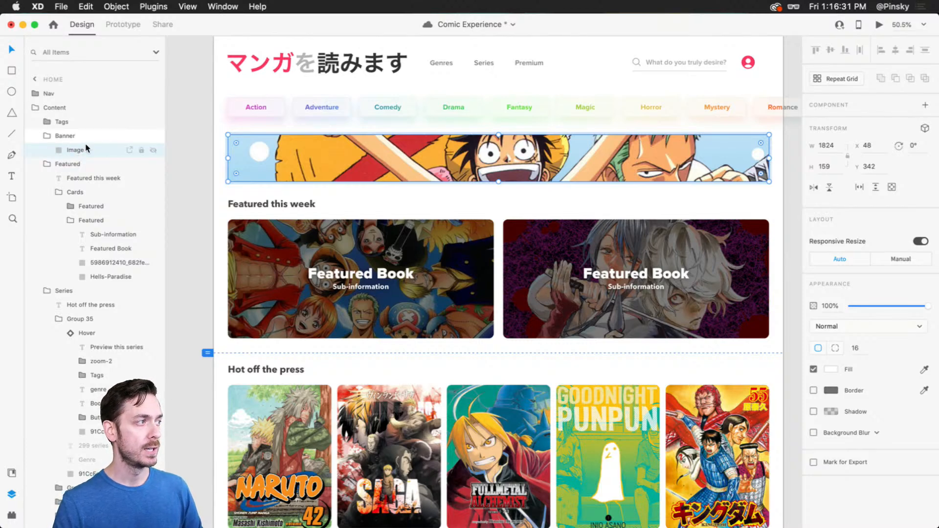
Add the text "UNLIMITED" over the image inside the Banner group and enlarge it to font size 58.
key("t")
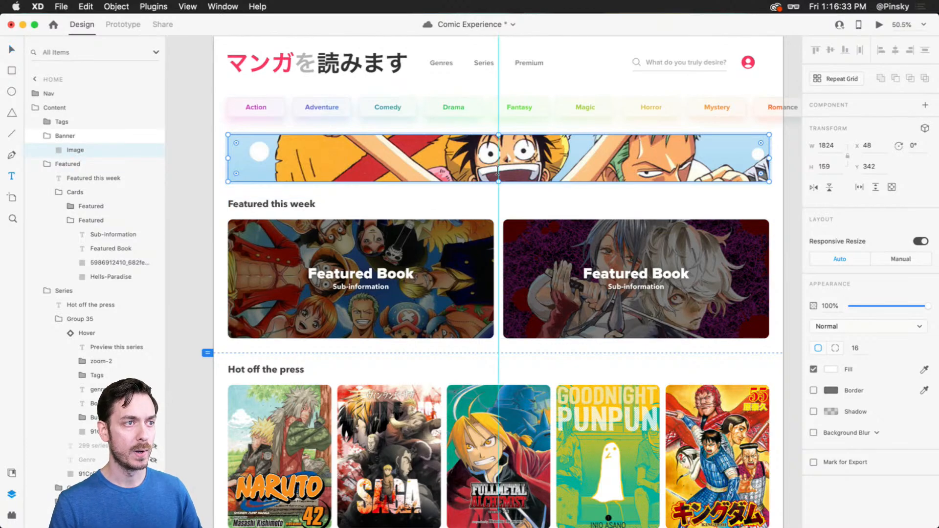
left_click(500, 170)
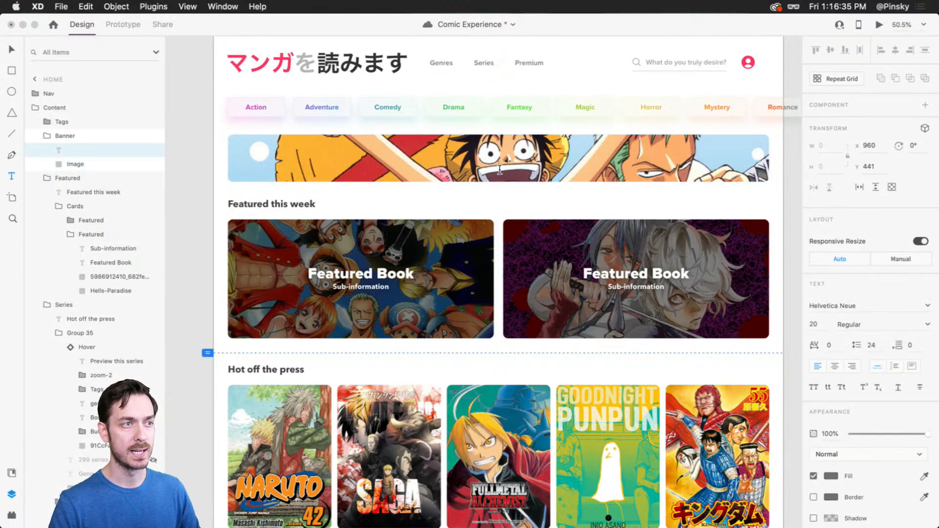
type("UNLIMITED")
key("Escape")
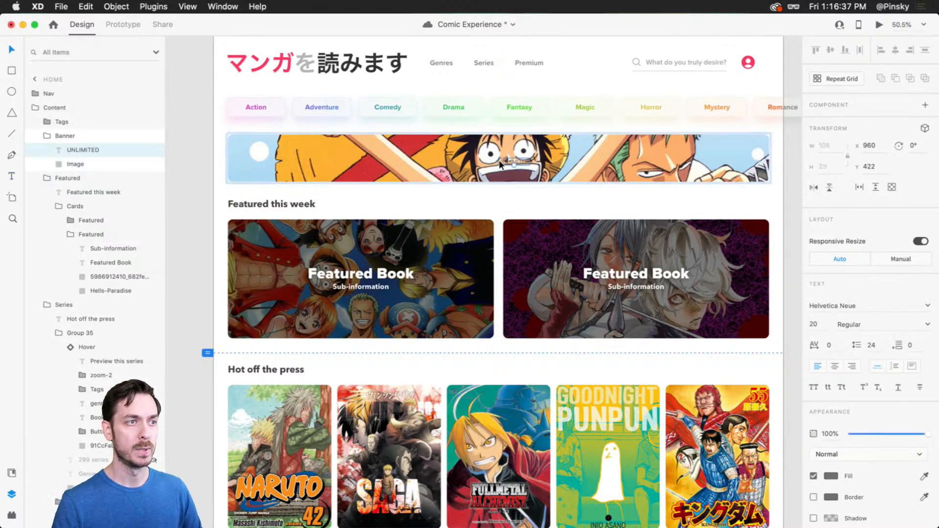
mouse_move(514, 166)
left_mouse_down()
mouse_move(516, 177)
mouse_move(515, 152)
left_mouse_up()
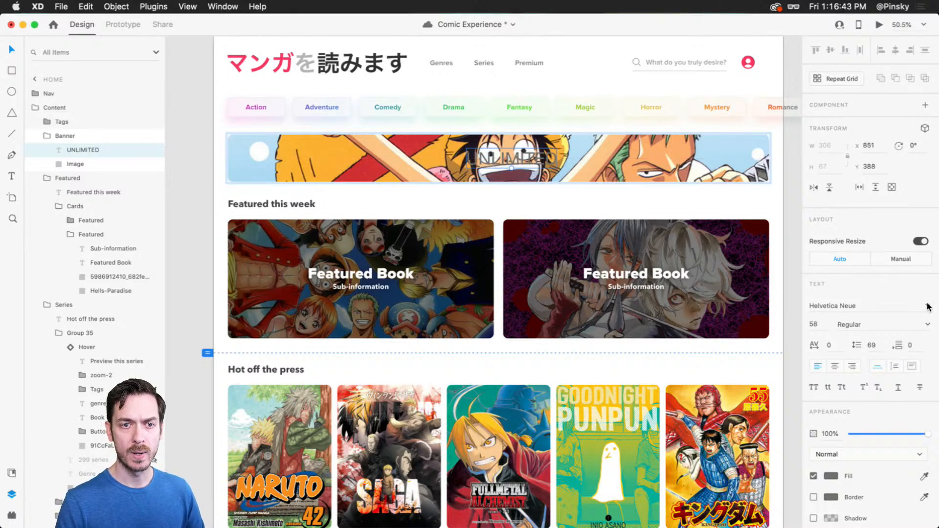
Check the font of the second Featured Book title and set the UNLIMITED text to Proxima Nova Black.
left_click(679, 272, "super")
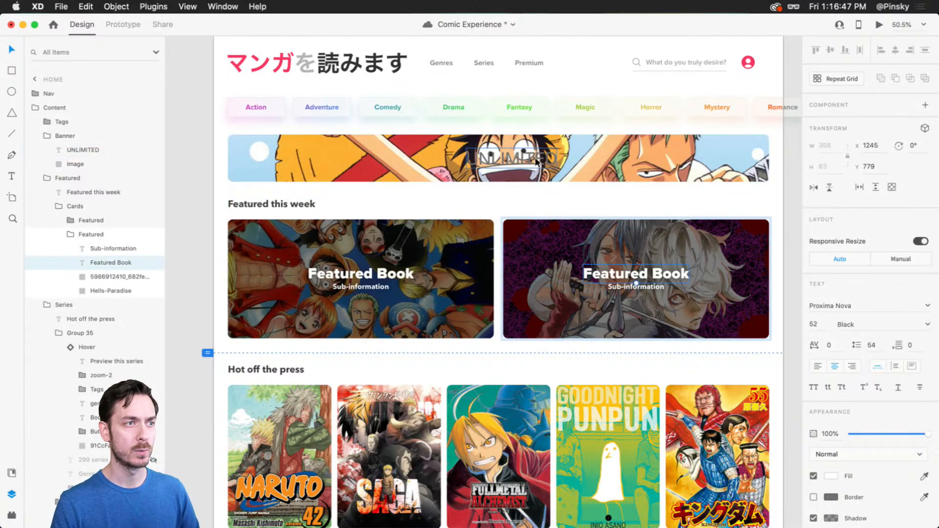
left_click(512, 158, "super")
left_click(862, 311)
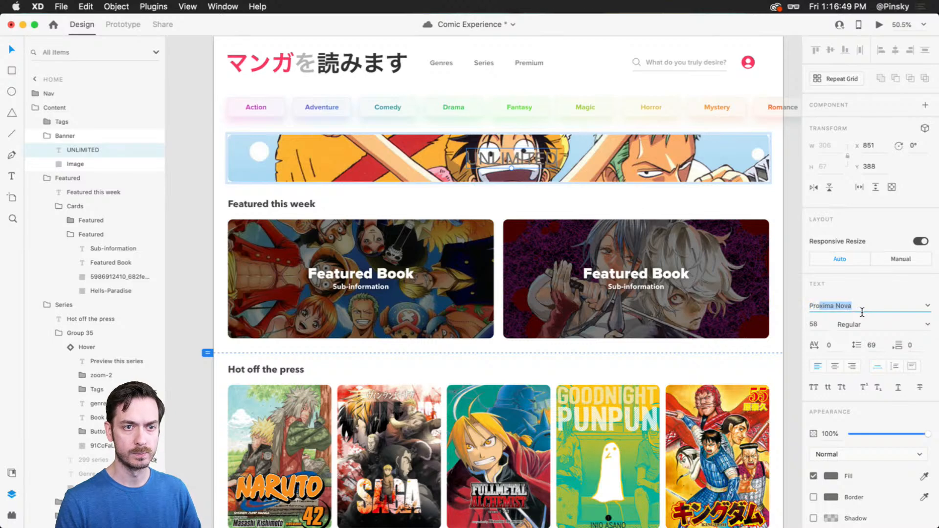
type("Proxima Nova")
key("Return")
left_click(929, 324)
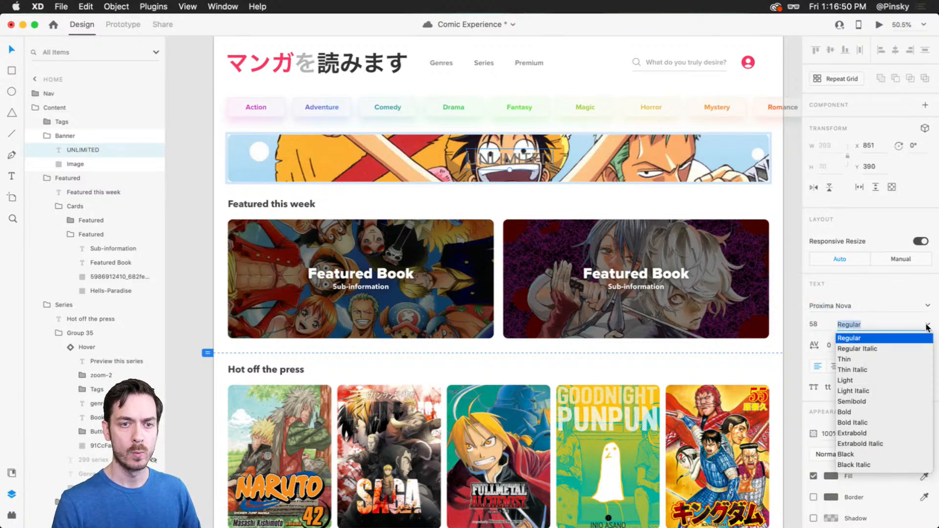
left_click(856, 454)
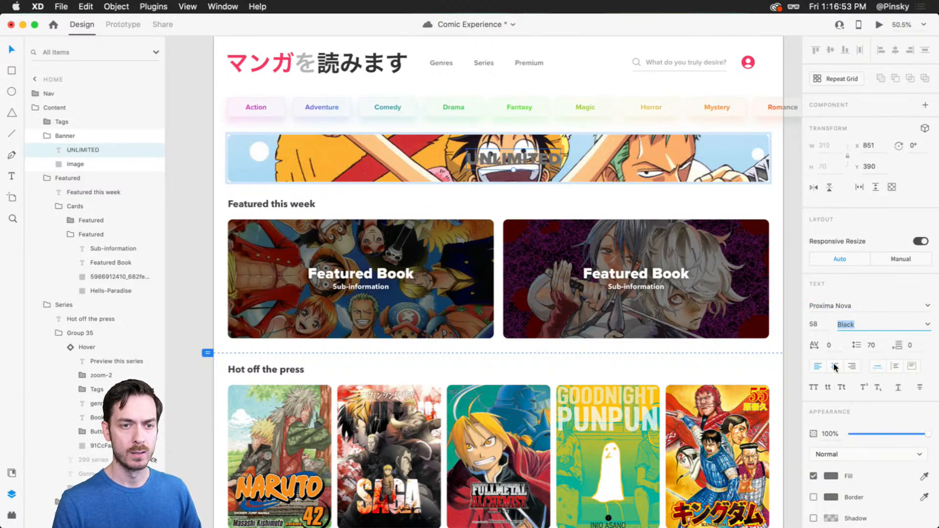
Give the UNLIMITED text a white fill and centered alignment, and position it mid-banner at X 801, Y 387.
left_click(831, 476)
left_click_drag(712, 424, 573, 59)
left_click(611, 31)
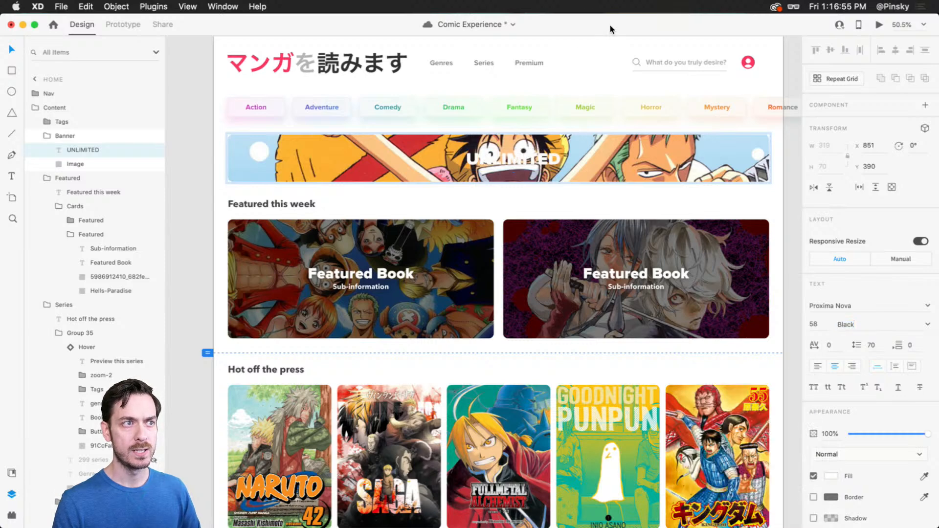
left_click_drag(537, 166, 518, 162)
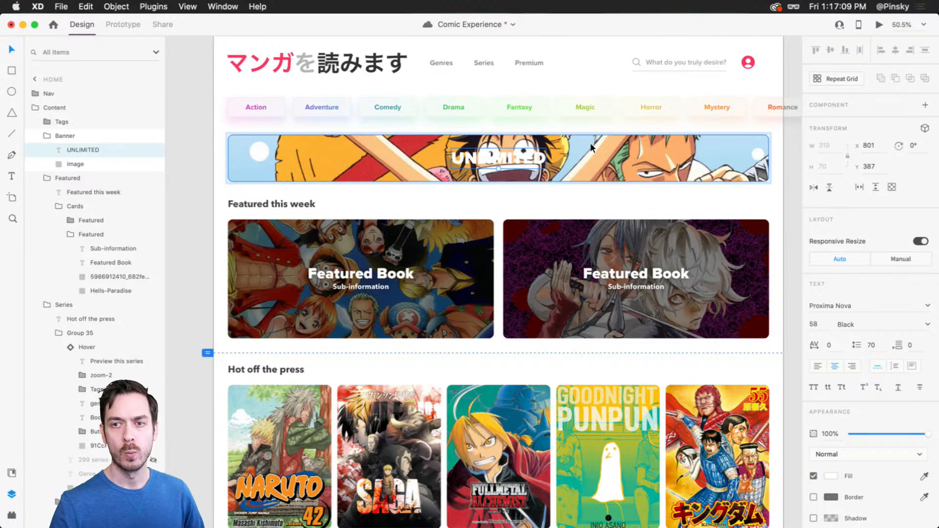
Preview the Home page, checking the banner, the featured section and the hover state of the series covers.
left_click(329, 155)
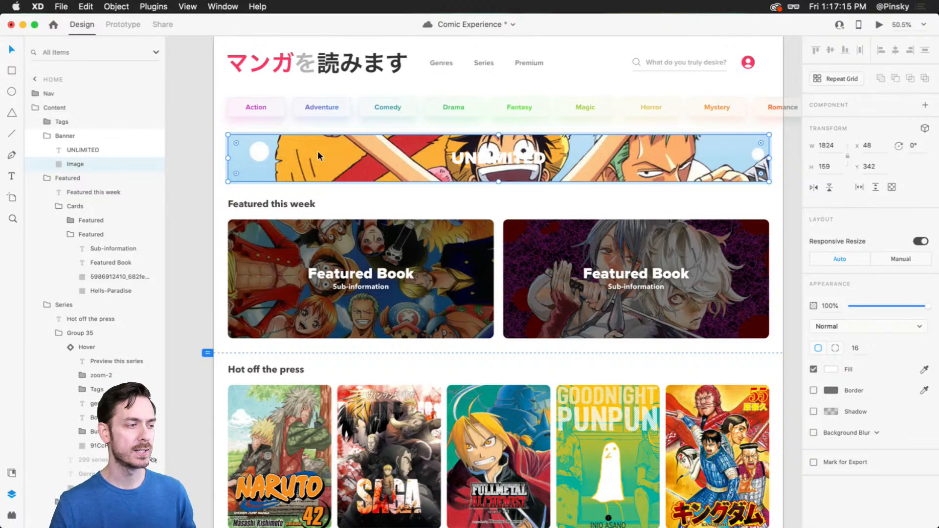
scroll(301, 312, "down", 5)
left_click(372, 316)
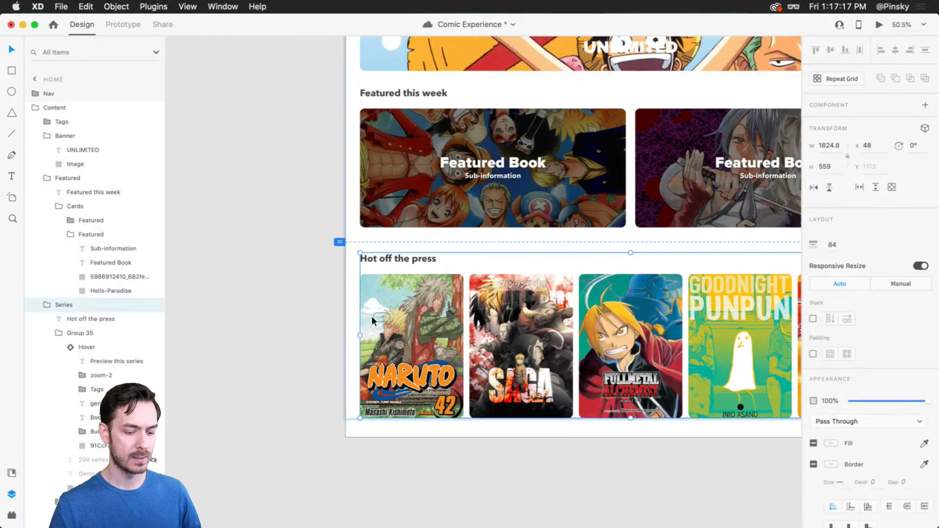
key("super+Return")
scroll(437, 246, "down", 5)
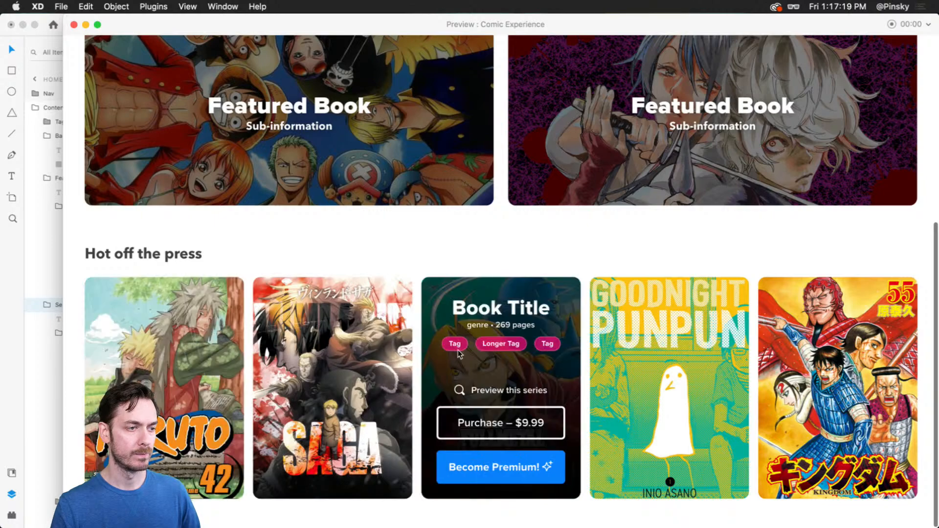
scroll(458, 350, "up", 5)
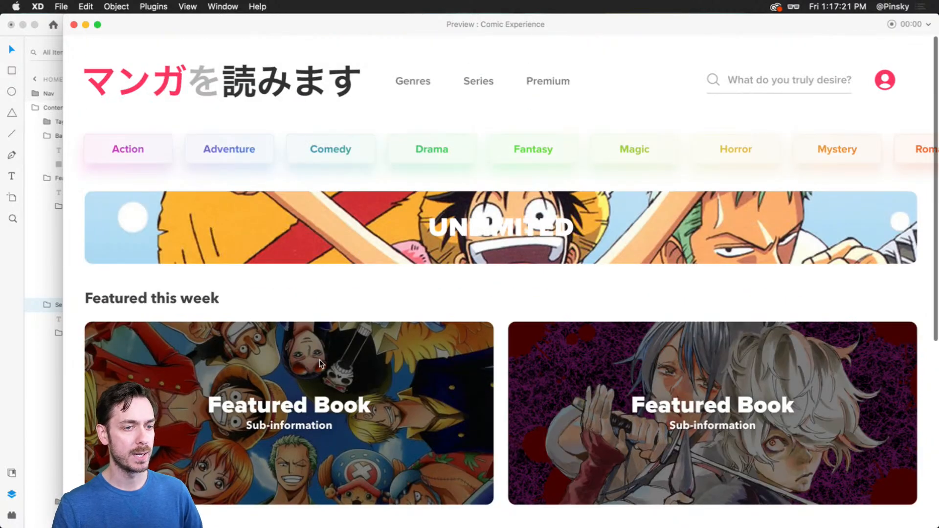
key("super+w")
Duplicate the banner image beneath the UNLIMITED text and fill the copy with solid black #000000.
scroll(482, 326, "up", 10)
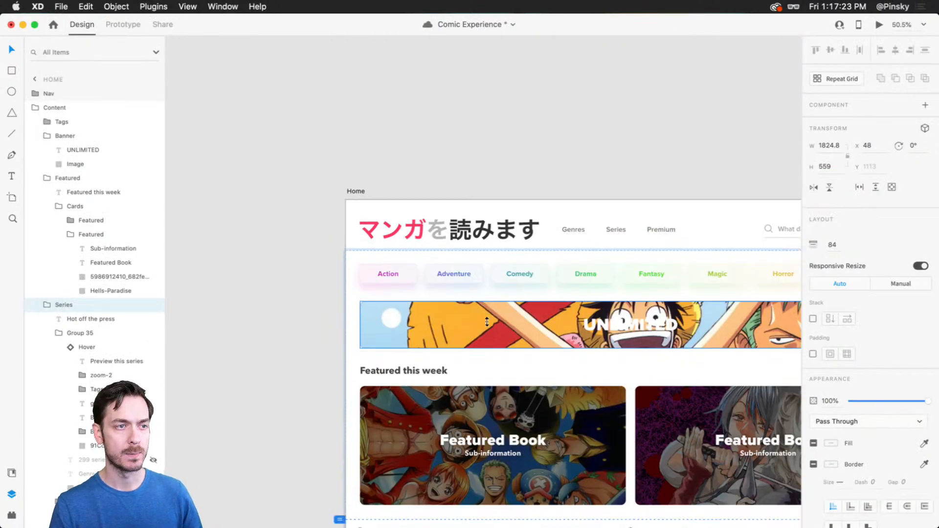
scroll(482, 326, "down", 1)
left_click(611, 133)
left_click_drag(637, 165, 509, 68)
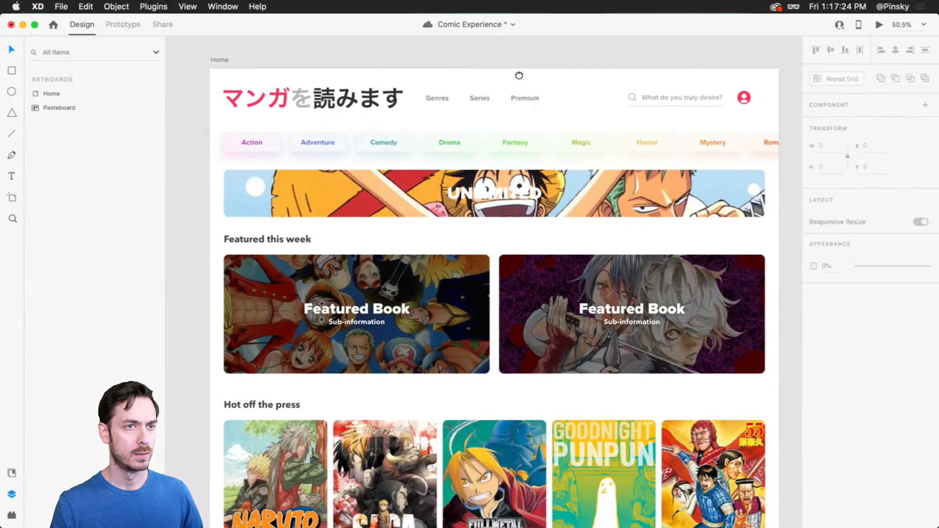
left_click(610, 180, "super")
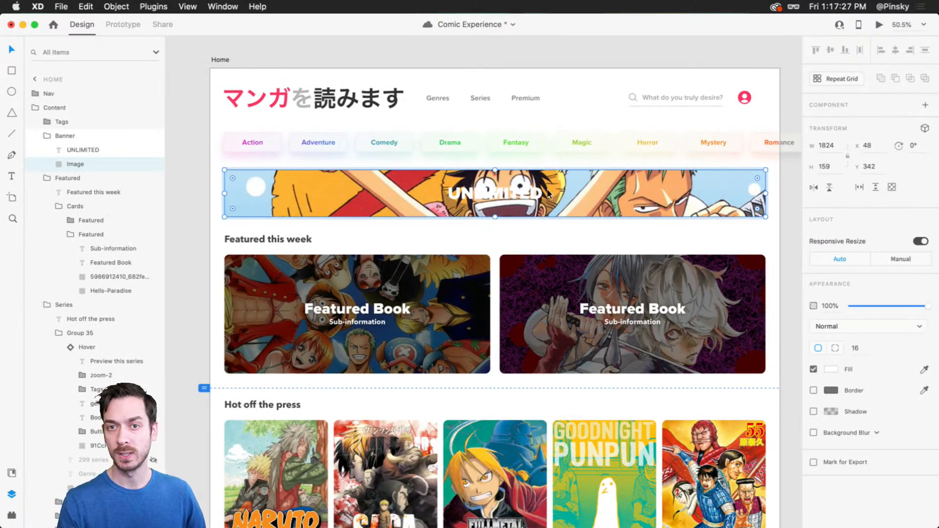
key("super+d")
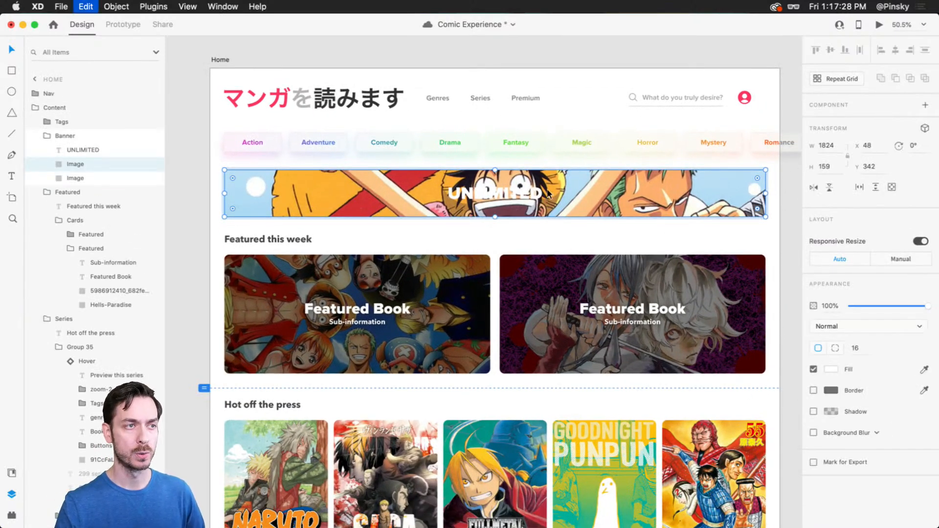
left_click(831, 369)
left_click_drag(731, 357, 667, 410)
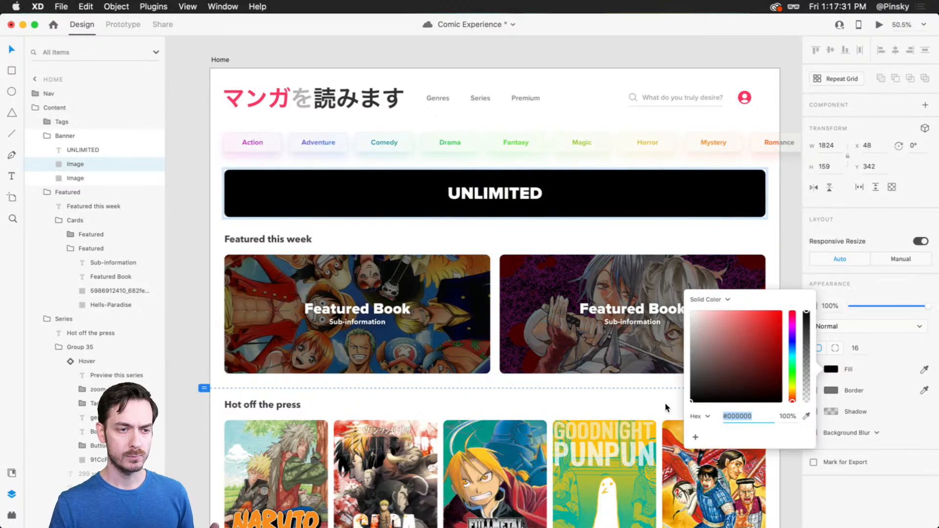
left_click(866, 492)
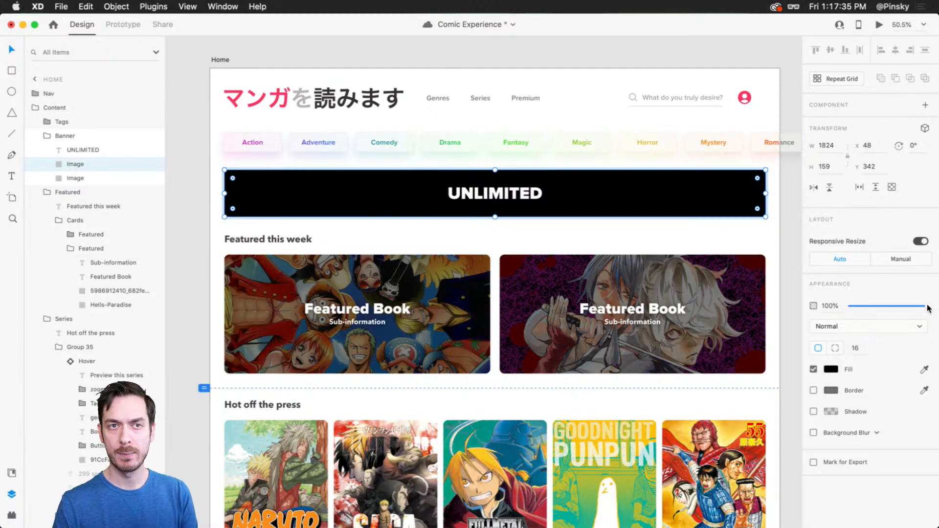
Try lowering the black banner overlay's opacity to 77%, and undo the change.
left_click_drag(929, 308, 910, 307)
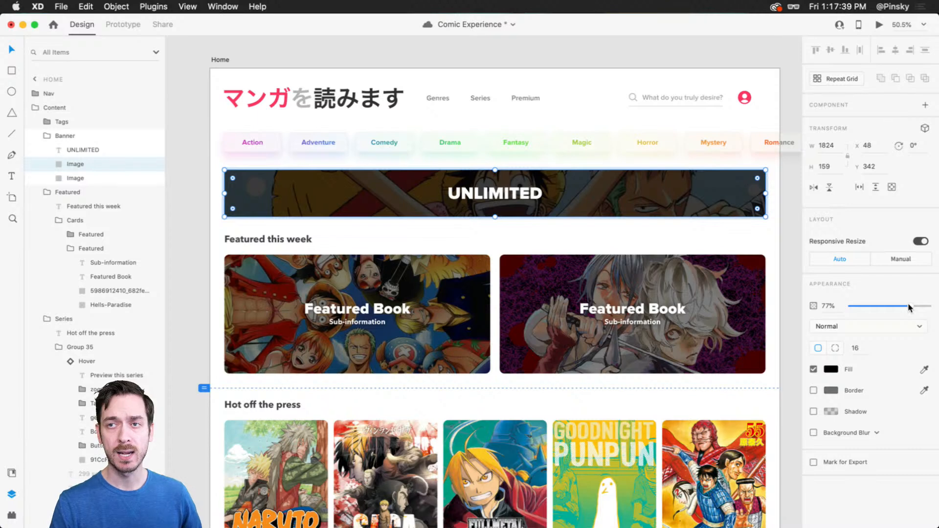
key("super+z")
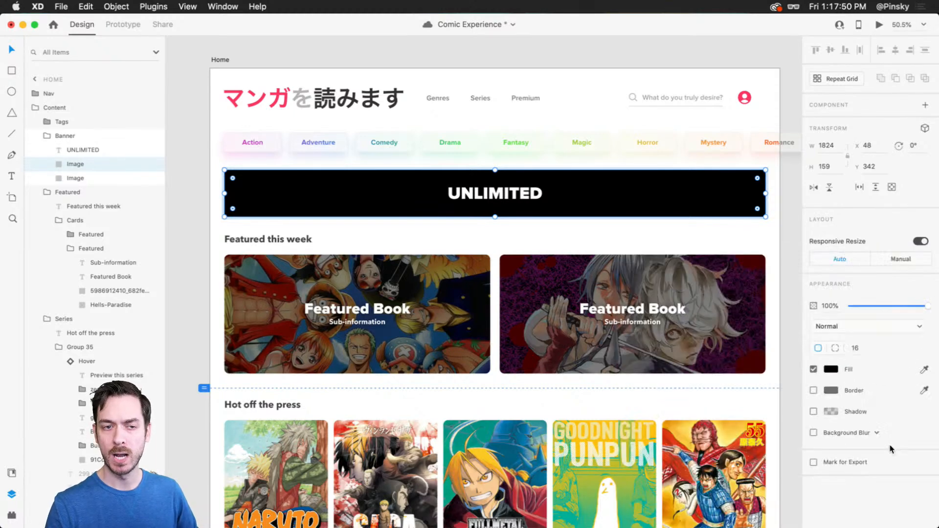
Enable Background Blur on the black banner overlay with amount 10, brightness 0 and effect opacity 55%, and save the document along the way.
left_click(814, 433)
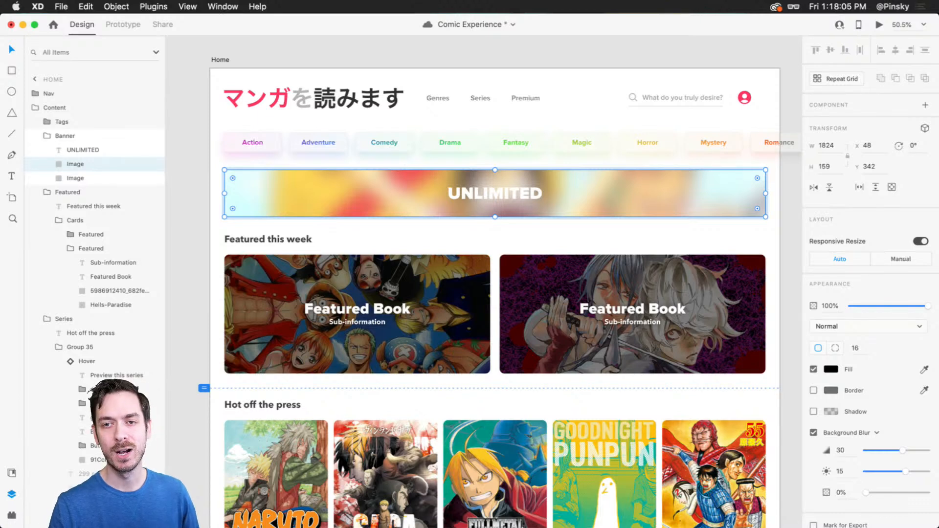
key("super+s")
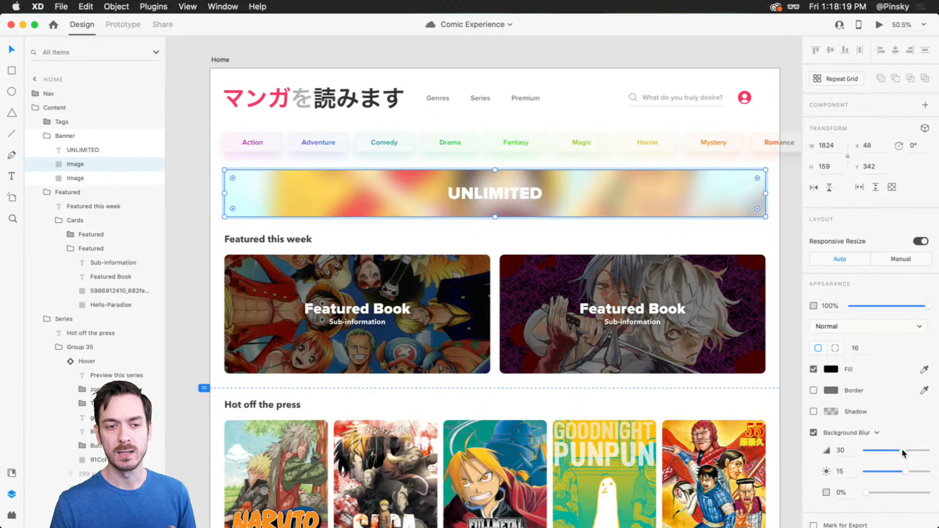
scroll(908, 458, "down", 1)
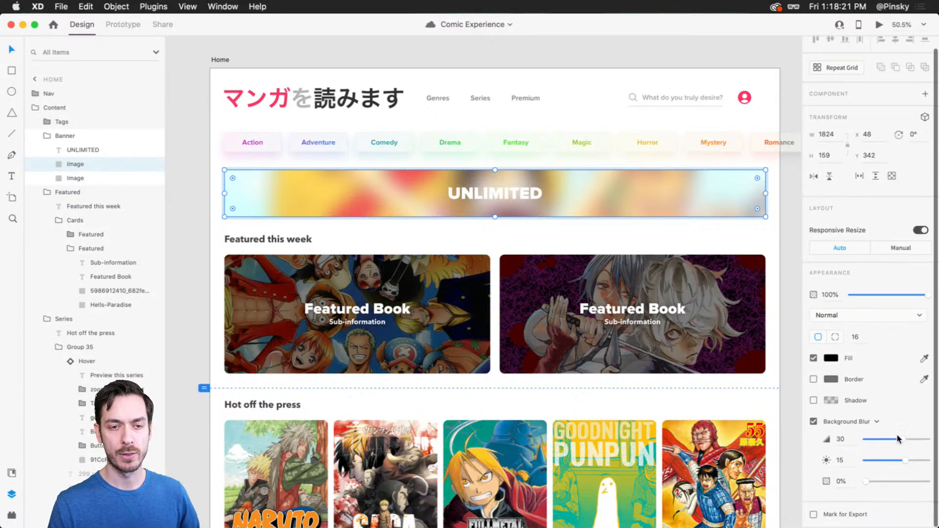
left_click_drag(905, 439, 879, 429)
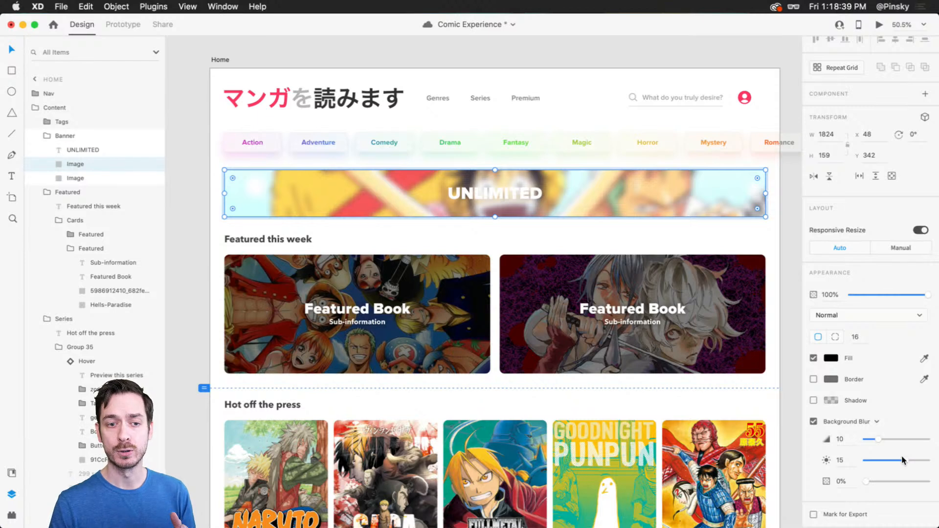
left_click_drag(906, 459, 897, 461)
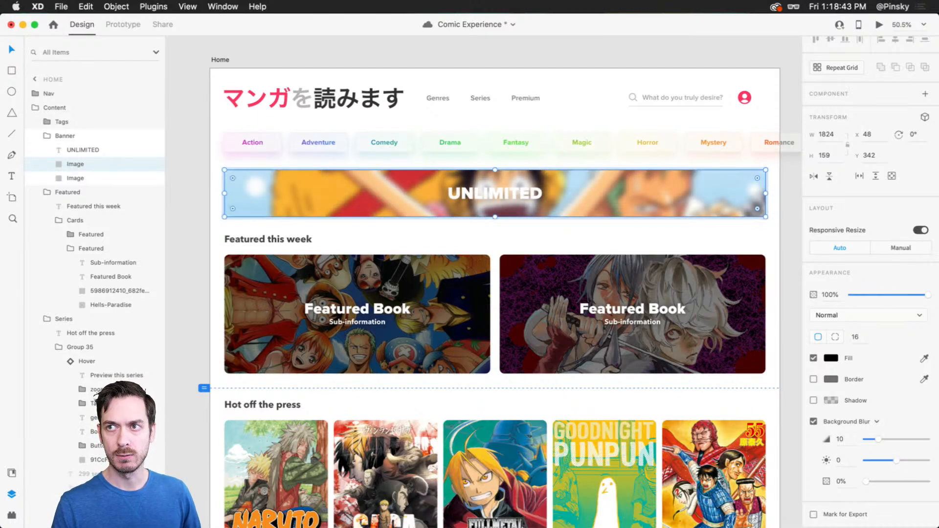
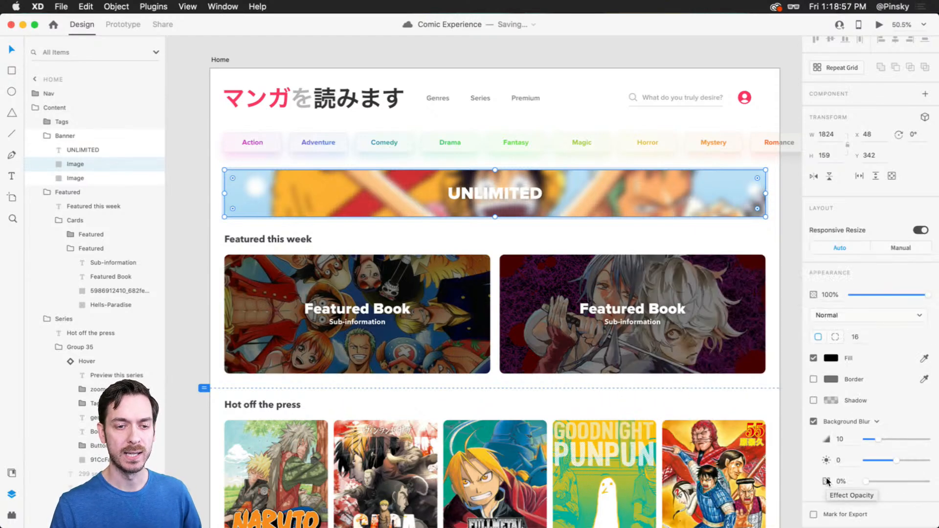
left_click_drag(862, 480, 903, 480)
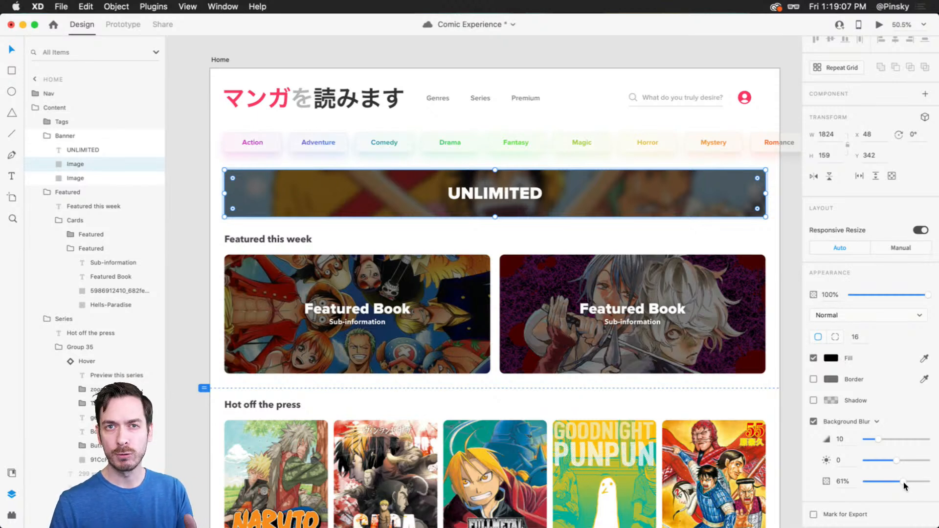
left_click_drag(903, 479, 900, 481)
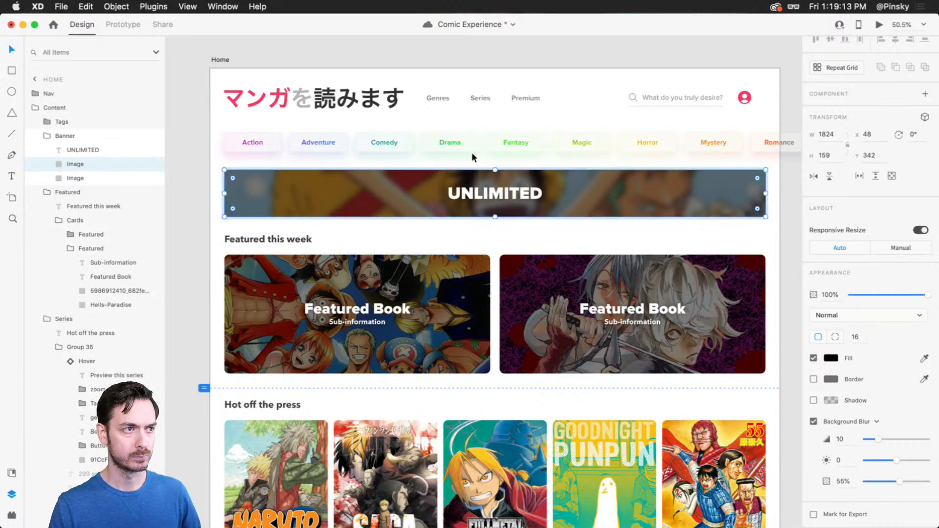
Enlarge the UNLIMITED text to font size 82 and place a duplicate beside it at X 1200, Y 372.
left_click(499, 192)
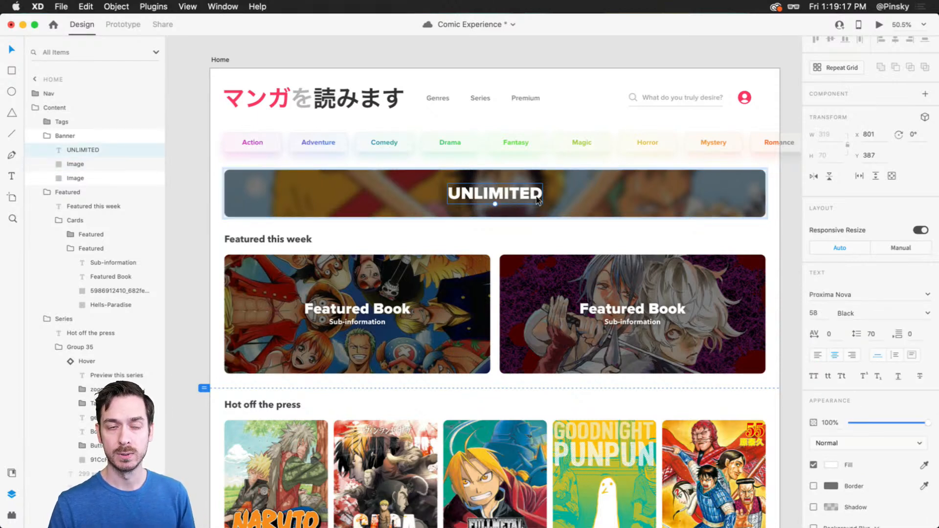
left_click(665, 197)
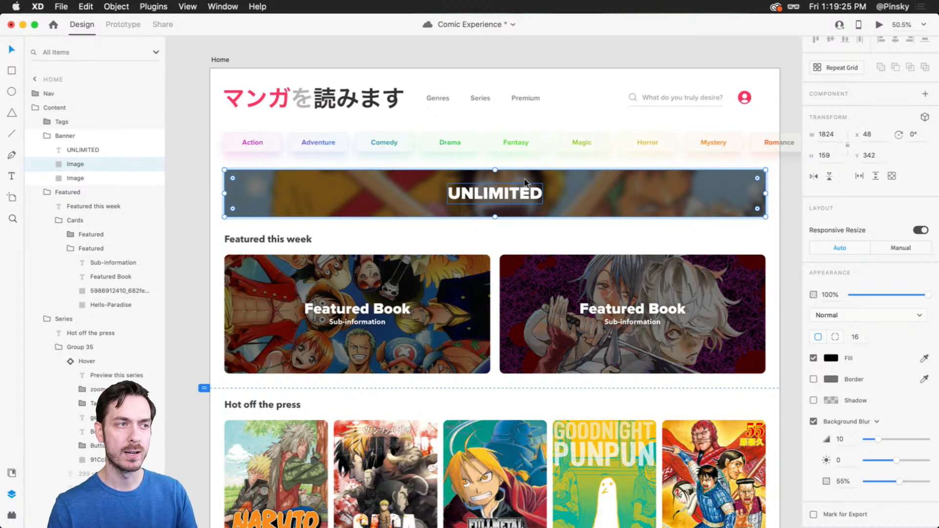
left_click(492, 183)
left_click_drag(496, 201, 497, 216)
left_click_drag(500, 204, 634, 200)
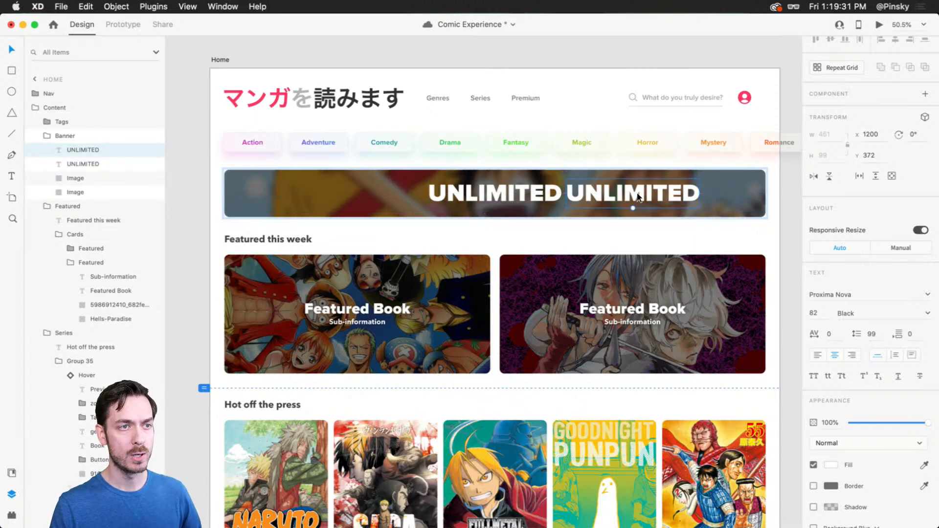
Replace the duplicated UNLIMITED text with READING ACCESS on two lines, reduce it to font size 52 and left-align it.
double_click(636, 203)
type("READING")
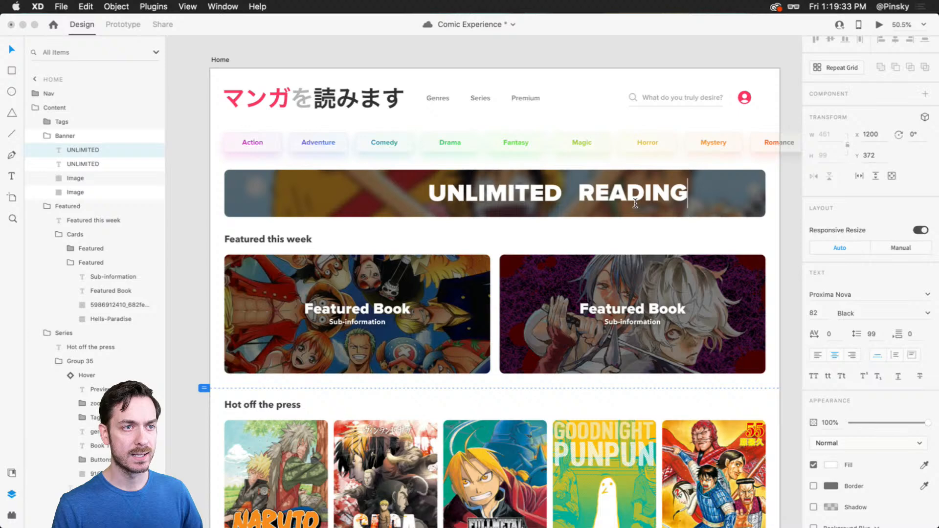
key("Return")
type("ACCESS")
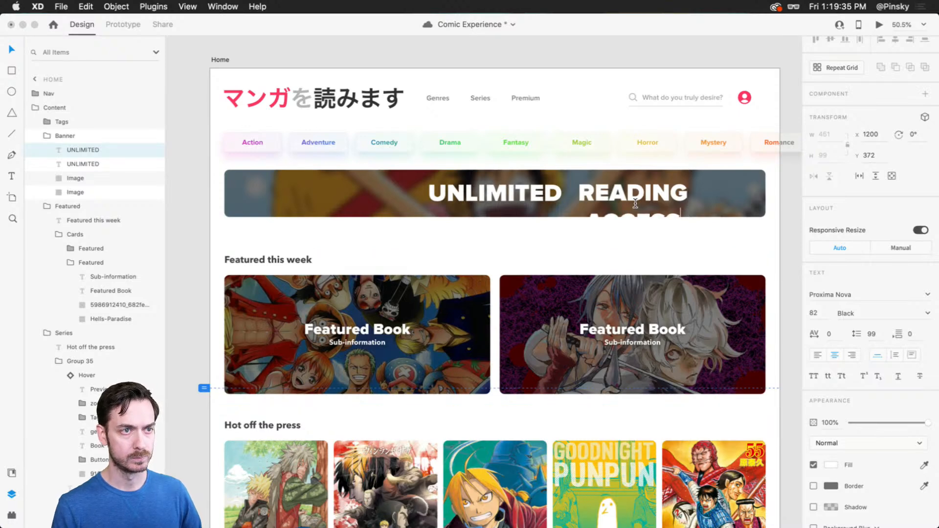
key("Escape")
left_click_drag(633, 238, 634, 216)
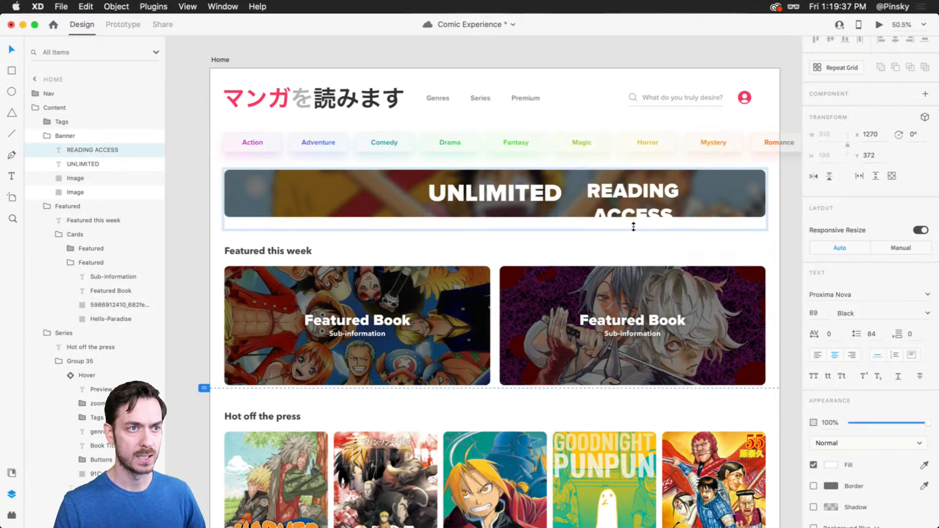
left_click(819, 355)
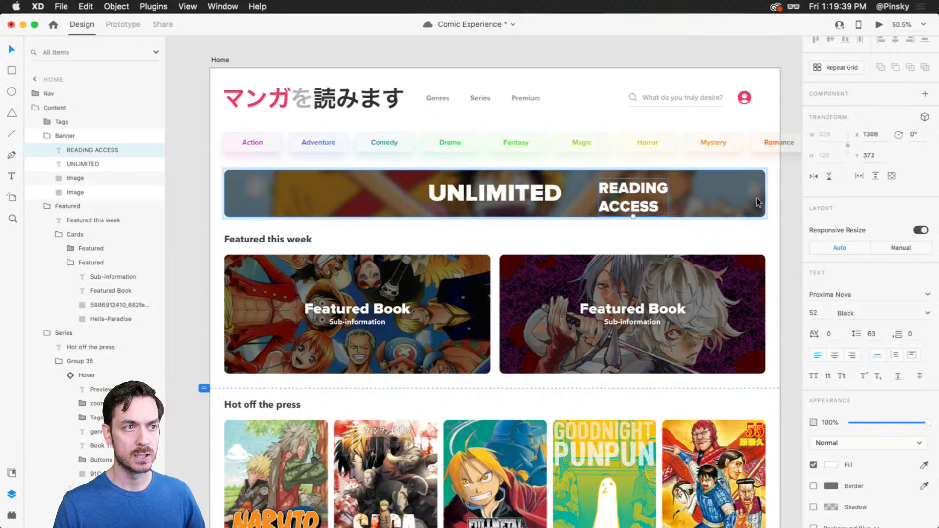
Compare heavier and italic weights for the READING ACCESS text and set it to Extrabold.
left_click(928, 313)
left_click(862, 422)
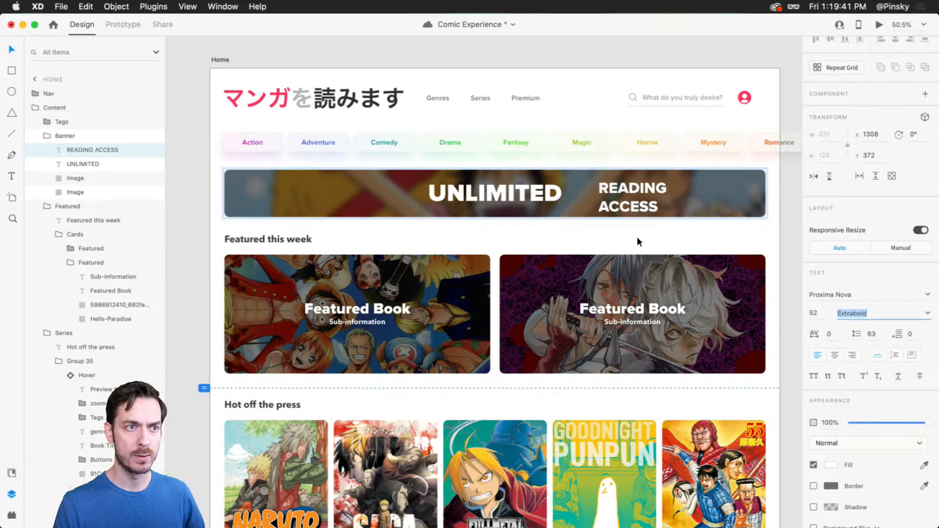
key("Down")
key("Down")
key("Down")
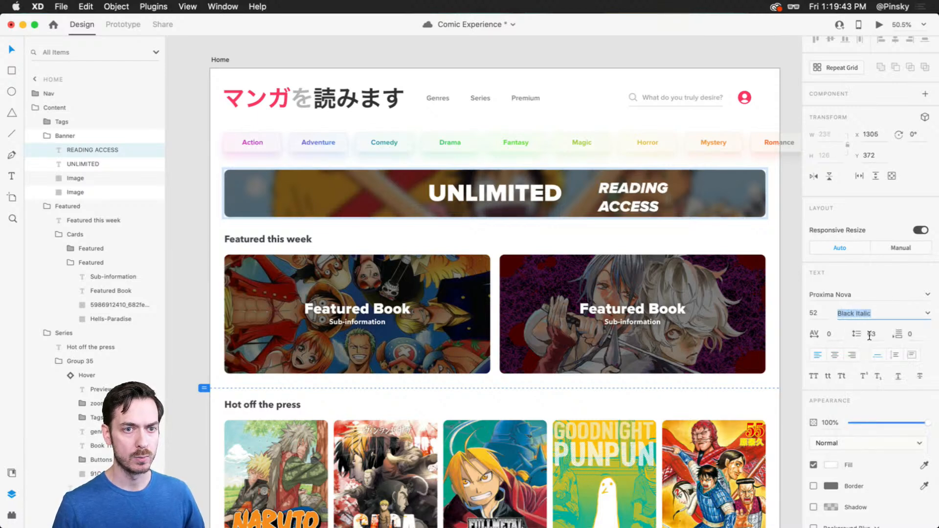
key("Up")
key("Up")
key("Down")
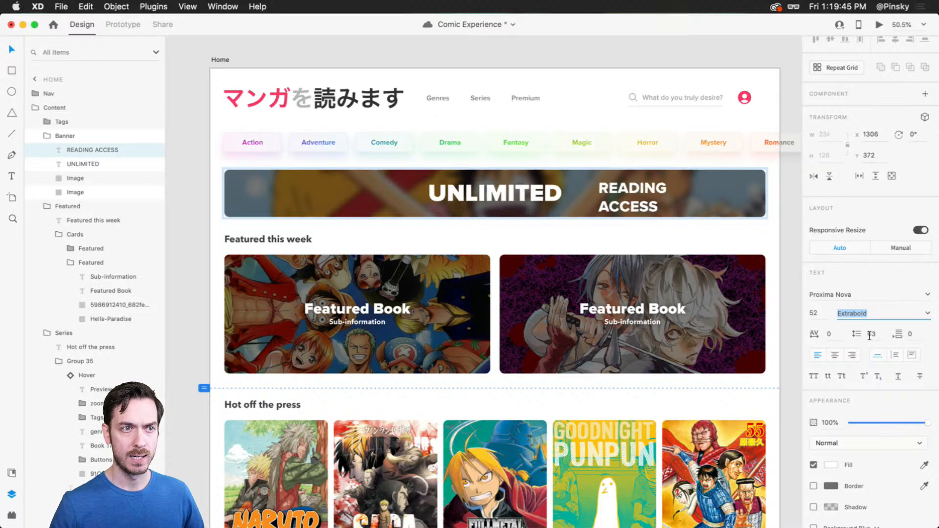
Tighten the READING ACCESS line spacing to 50 and place the text beside UNLIMITED at X 1210, Y 358.
left_click(872, 335)
key("Down")
key("Down")
key("Down")
key("Down")
key("Down")
key("Down")
key("Down")
key("Down")
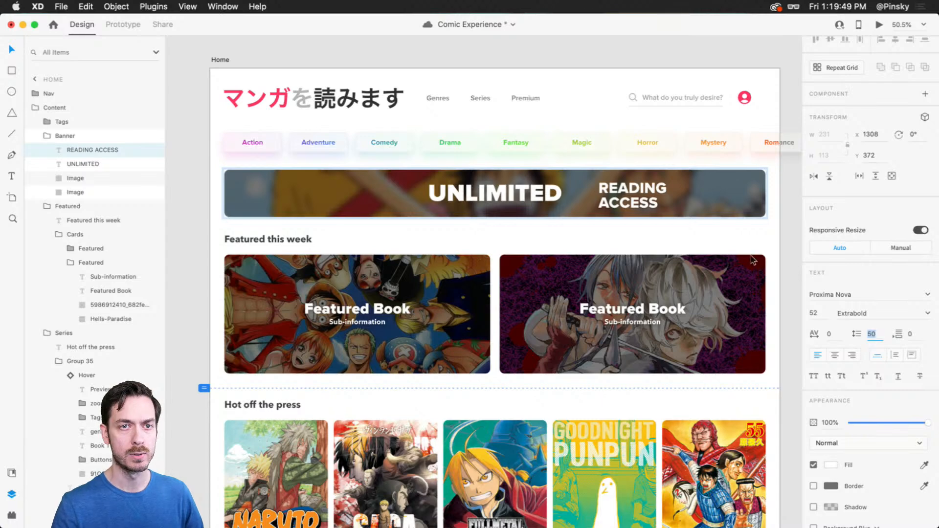
left_click_drag(636, 200, 612, 190)
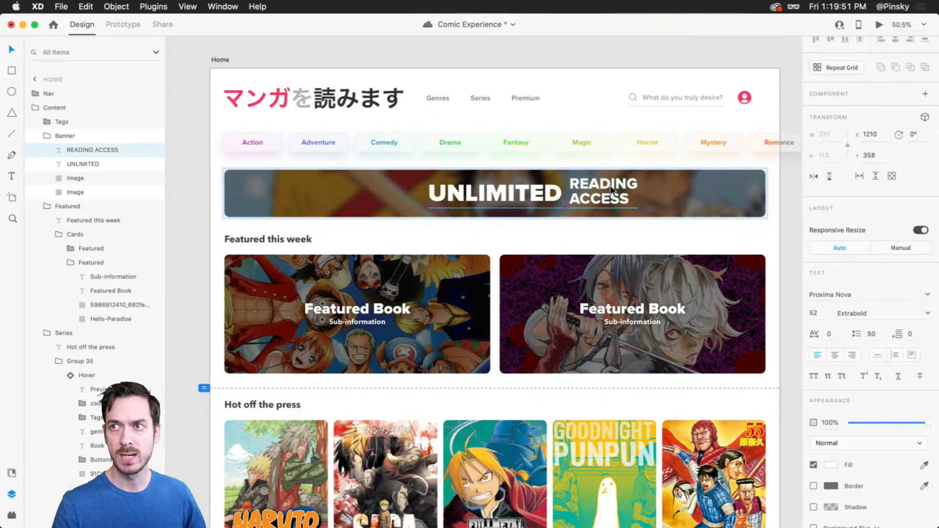
Enlarge the UNLIMITED text slightly, recentre it vertically, and shift READING ACCESS beside it to X 1257, Y 364.
scroll(611, 191, "up", 5)
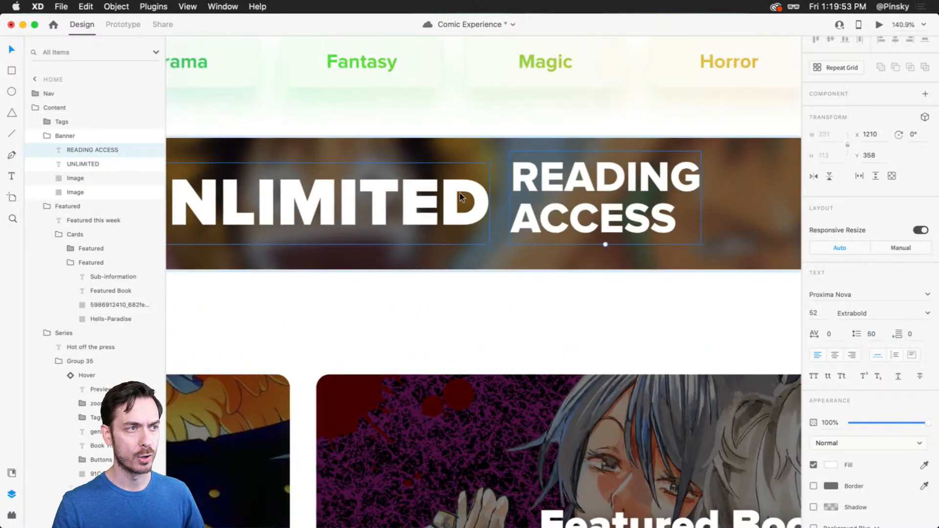
left_click(451, 183)
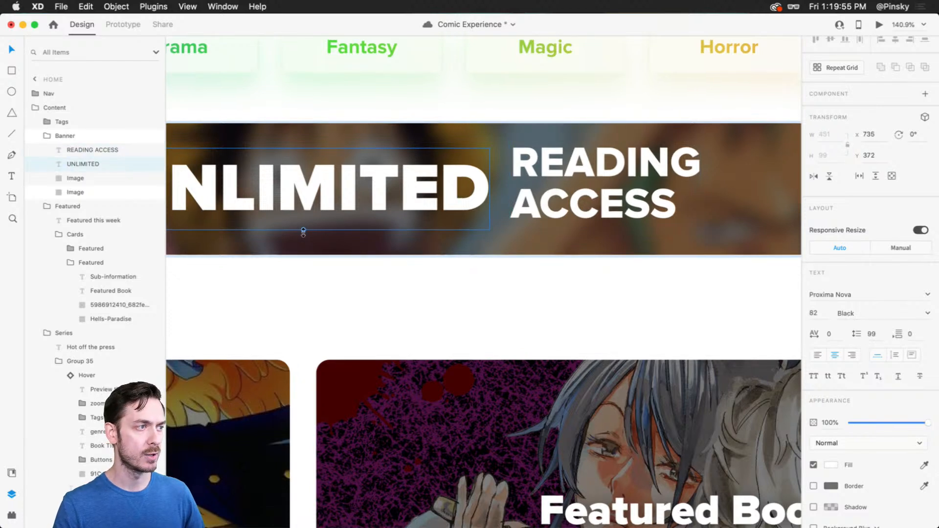
left_click_drag(302, 239, 306, 248)
left_click_drag(329, 193, 329, 187)
left_click_drag(607, 168, 646, 168)
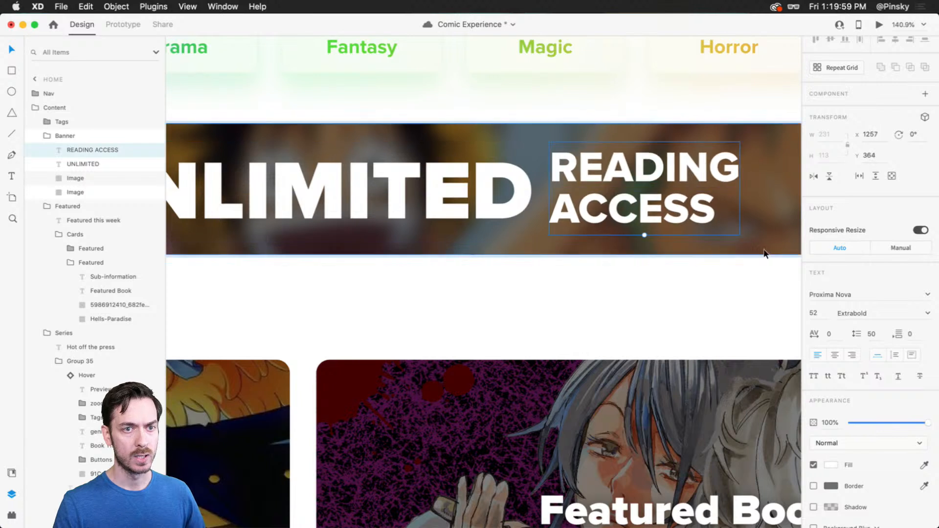
Reduce the READING ACCESS text to font size 45.
left_click(814, 313)
key("Down")
key("Down")
key("Down")
key("Down")
key("Down")
key("Down")
key("Down")
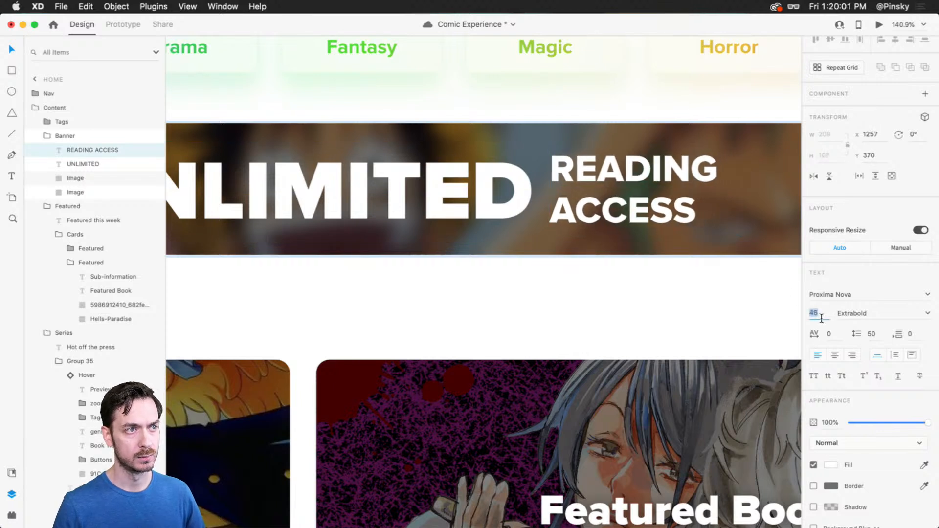
Set the READING ACCESS line spacing to 44 and align the text vertically with UNLIMITED at X 1258, Y 373.
left_click(871, 337)
key("Down")
key("Down")
key("Down")
key("Down")
key("Down")
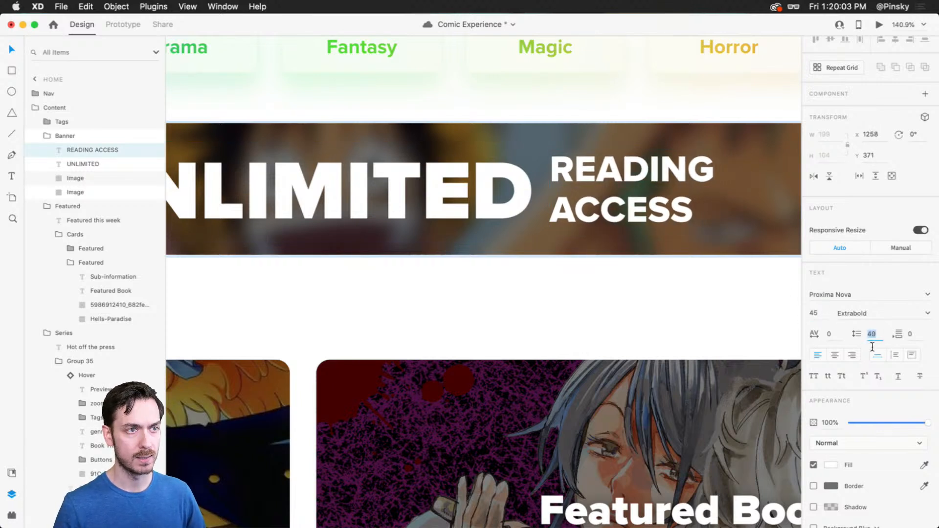
key("Down")
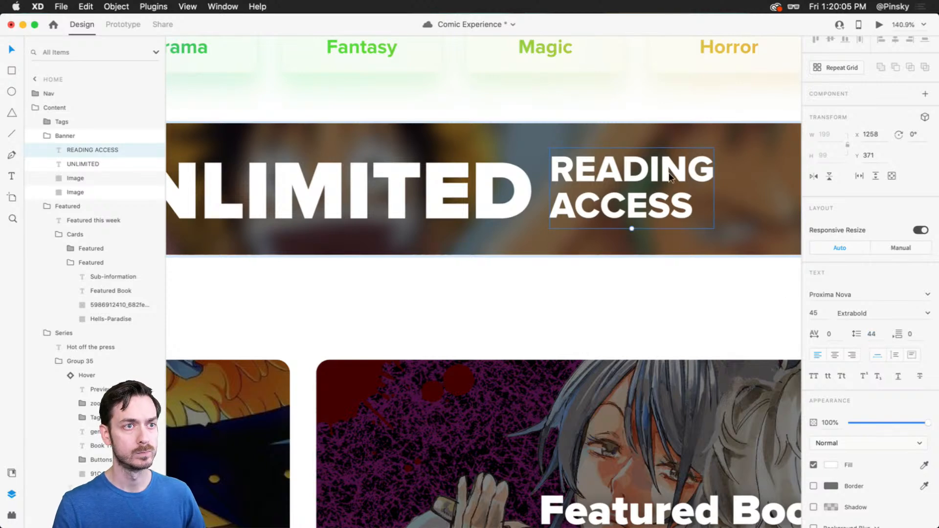
left_click_drag(643, 171, 642, 172)
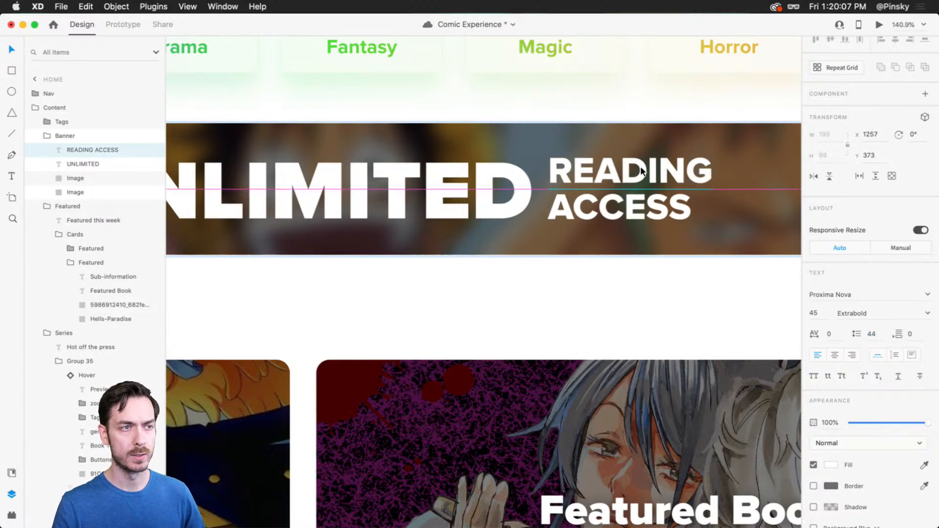
Duplicate READING ACCESS to X 474, Y 373, before UNLIMITED, and change the copy to 529 Series on two lines.
scroll(642, 171, "down", 5)
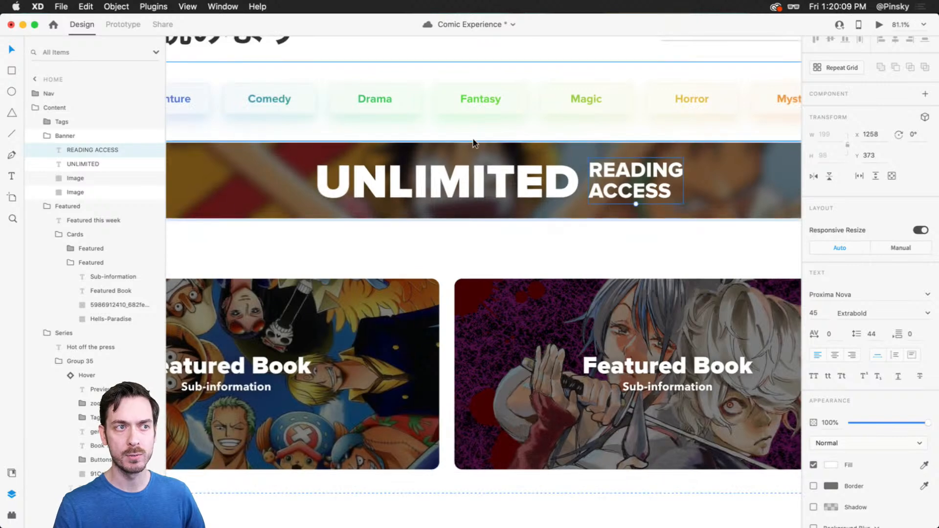
left_click_drag(470, 149, 562, 163)
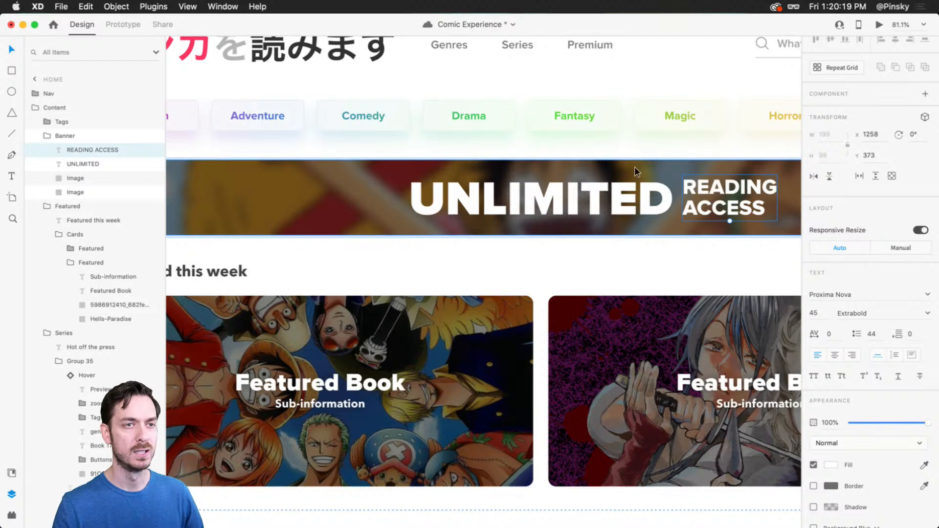
left_click_drag(745, 181, 373, 182)
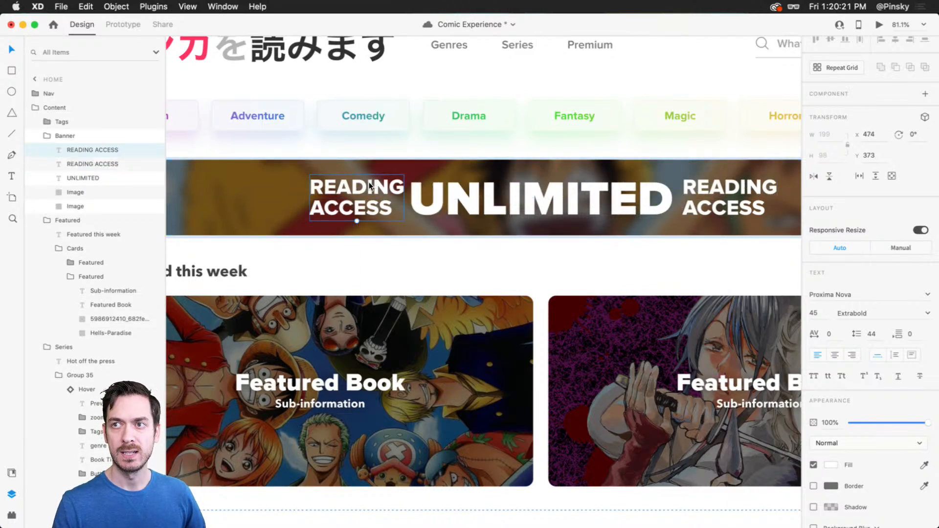
double_click(369, 185)
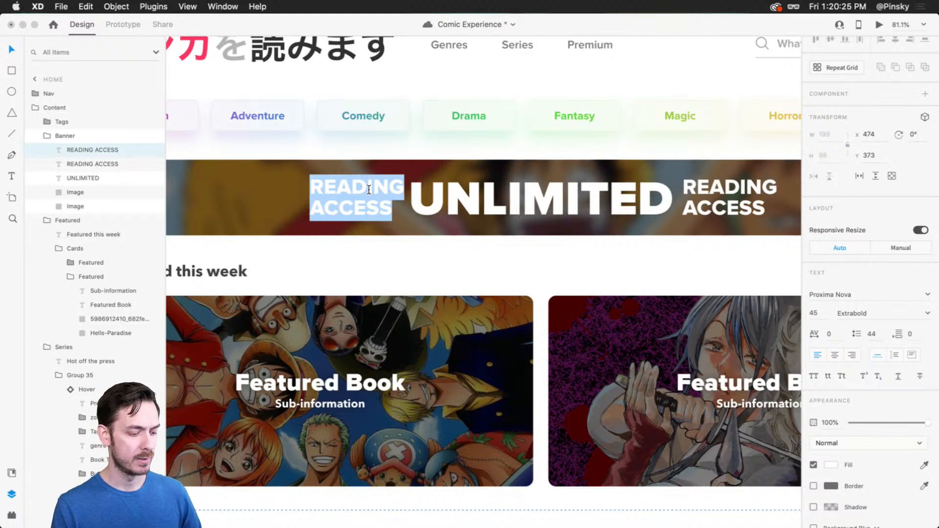
type("529")
key("Return")
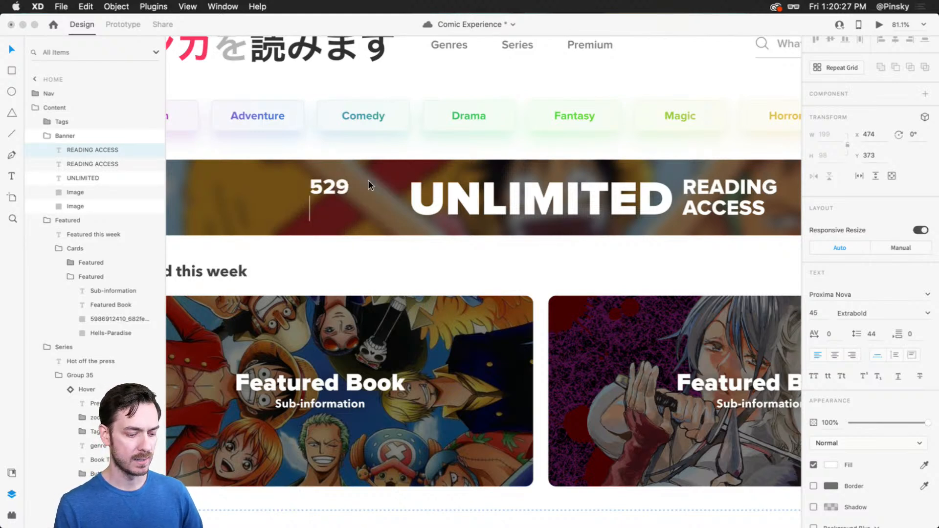
type("Series")
key("Escape")
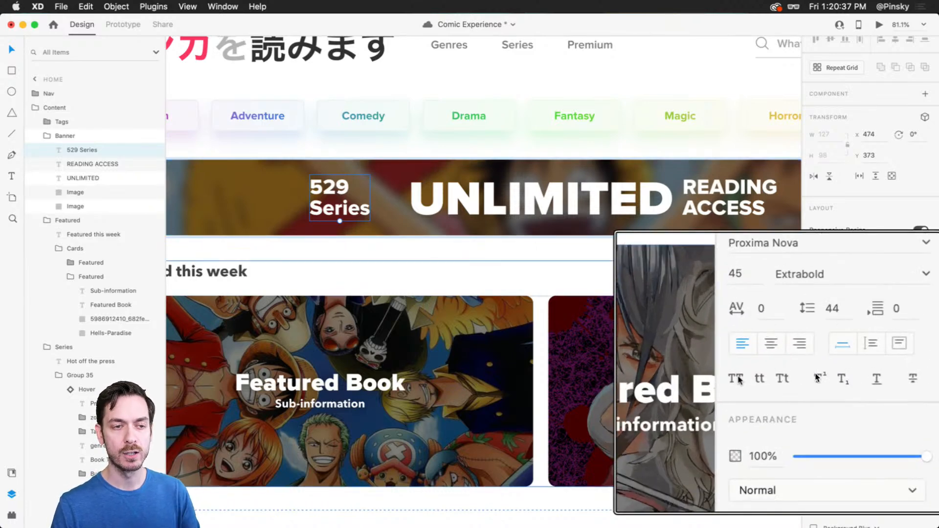
Format the 529 Series text as uppercase and right-aligned, and move it close to UNLIMITED at X 512, Y 373.
left_click(816, 378)
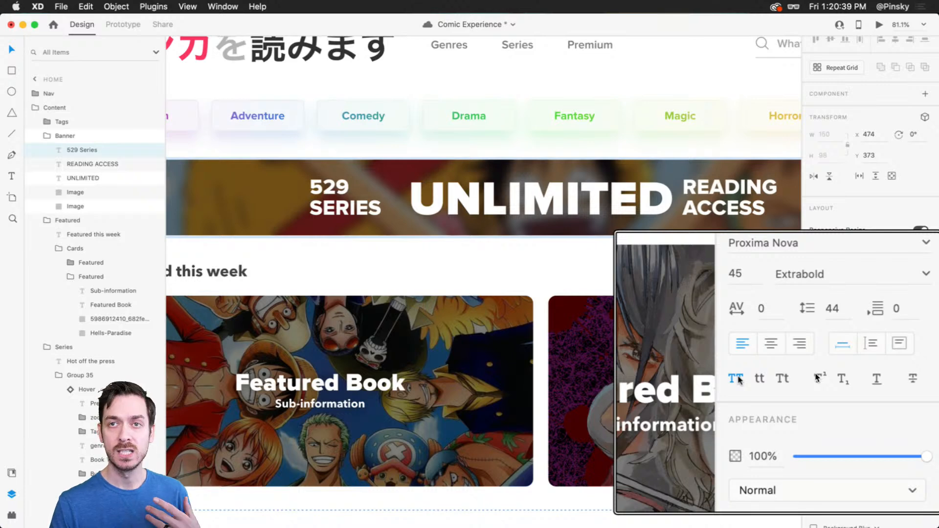
left_click(855, 354)
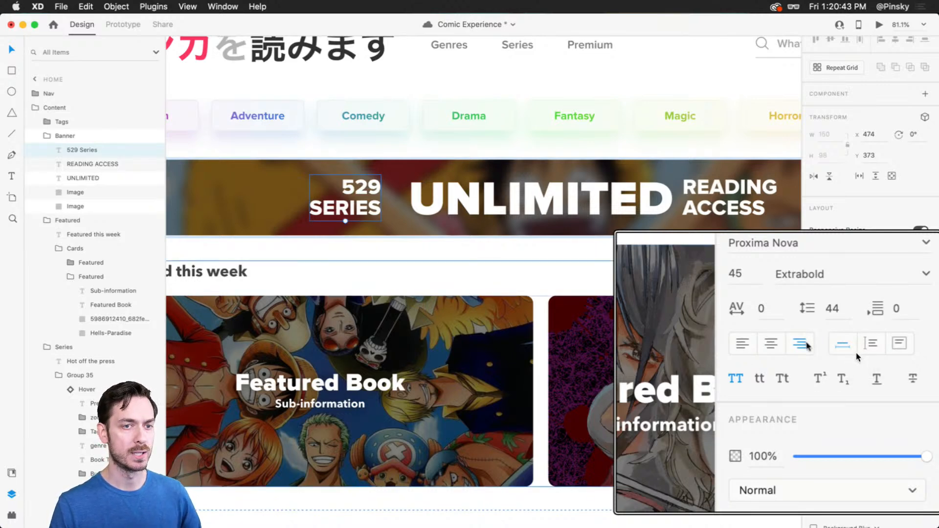
left_click_drag(353, 189, 372, 188)
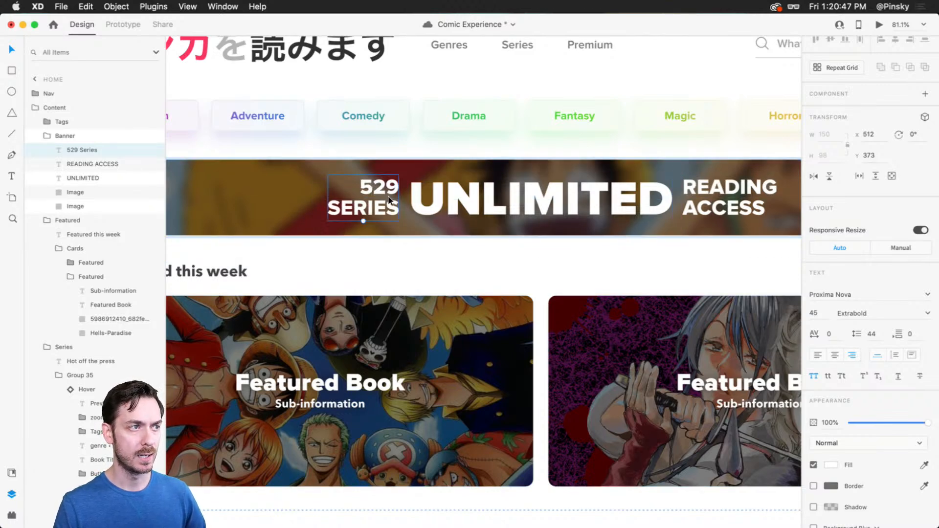
Group the three banner texts under the name Text and shift the group to X 488, Y 364.
scroll(394, 204, "down", 3)
scroll(394, 204, "up", 2)
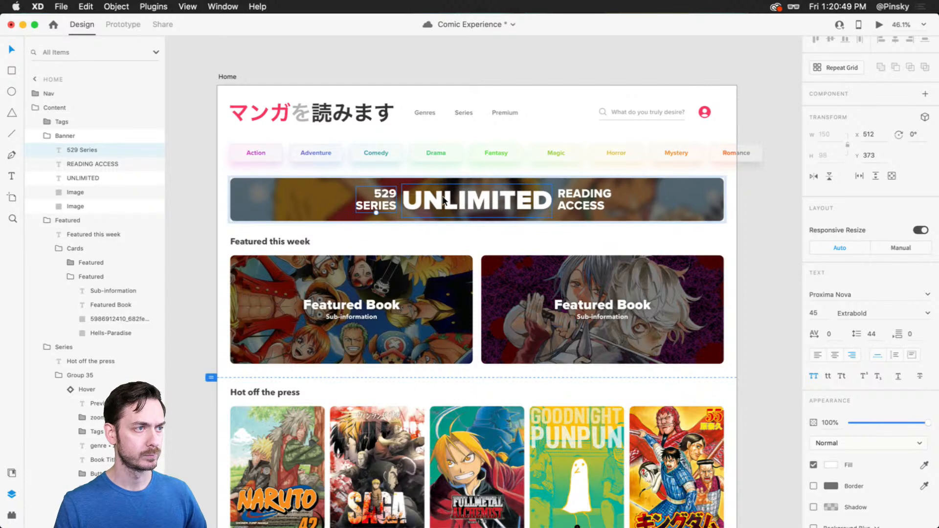
left_click(443, 201, "shift")
left_click(593, 199, "shift")
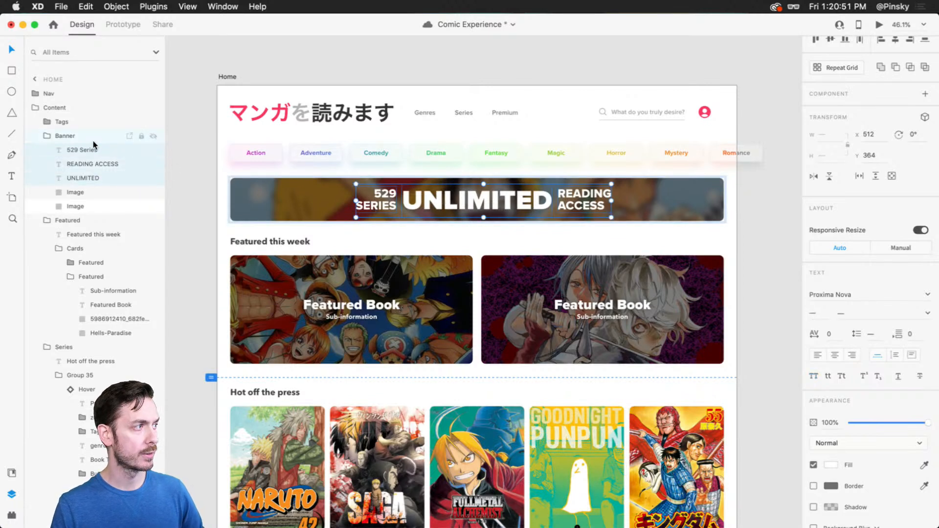
key("super+g")
double_click(79, 151)
type("Te")
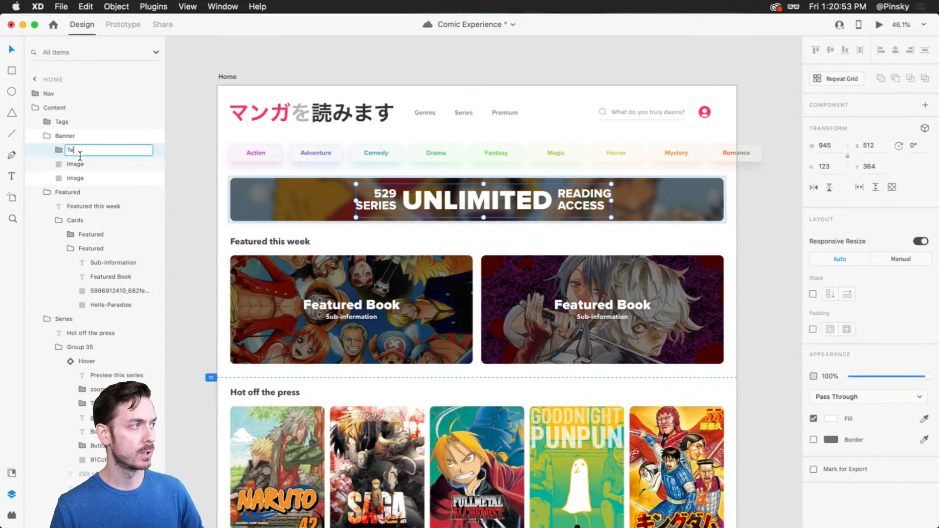
type("xt")
key("Return")
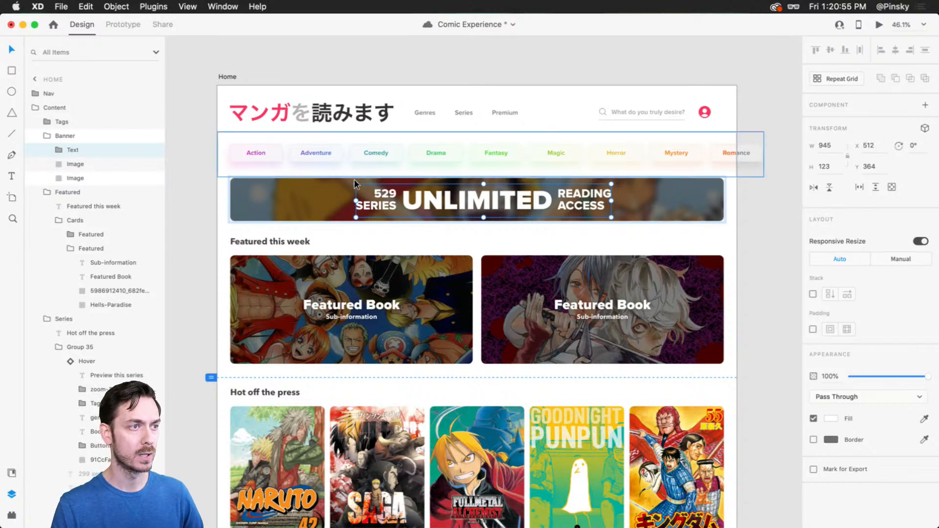
mouse_move(449, 198)
left_mouse_down()
mouse_move(461, 194)
mouse_move(441, 199)
left_mouse_up()
scroll(624, 204, "right", 3)
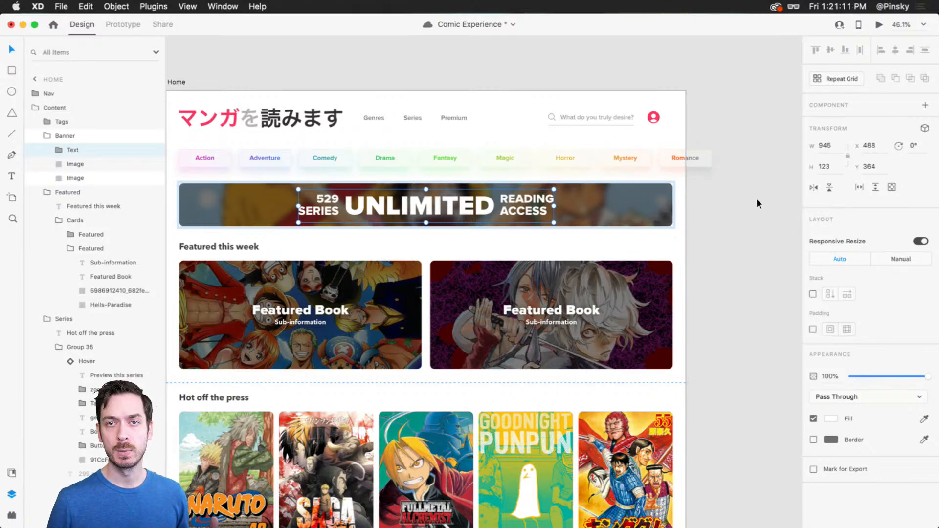
Save the document and draw a white rectangle about 306 by 93 after READING ACCESS with corner radius 16.
scroll(738, 195, "up", 5)
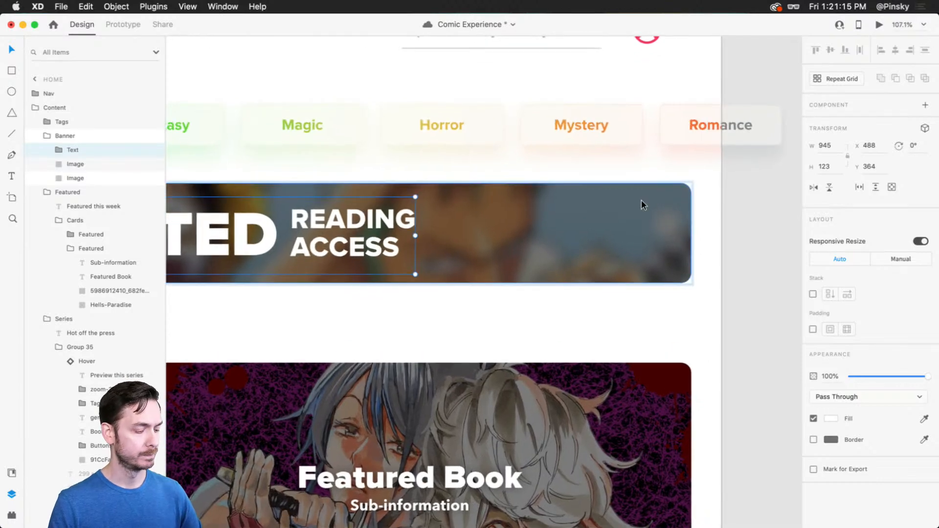
key("e")
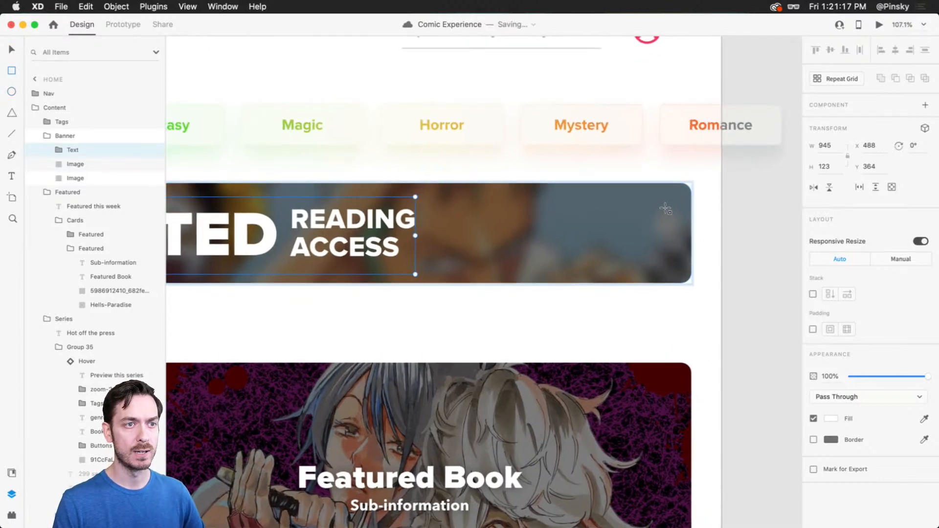
key("r")
mouse_move(664, 206)
left_mouse_down()
mouse_move(477, 242)
mouse_move(529, 254)
mouse_move(470, 262)
left_mouse_up()
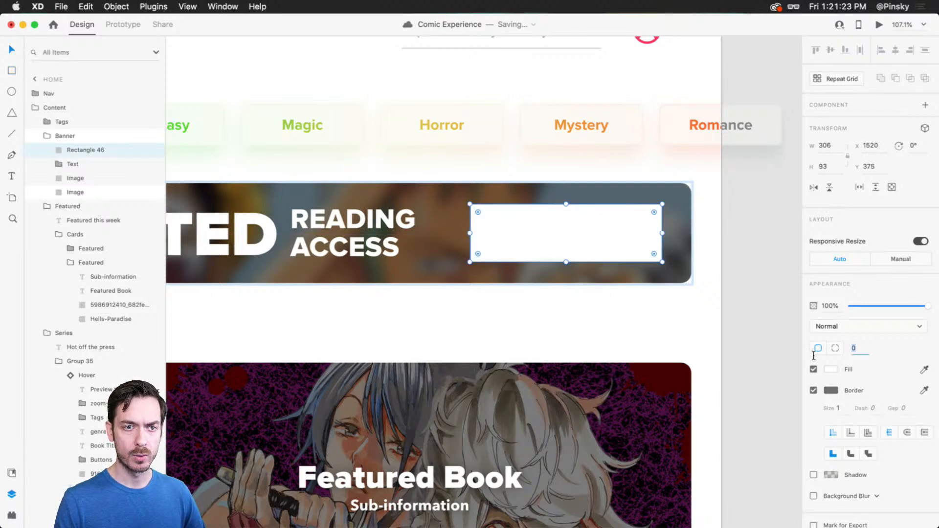
type("16")
key("Return")
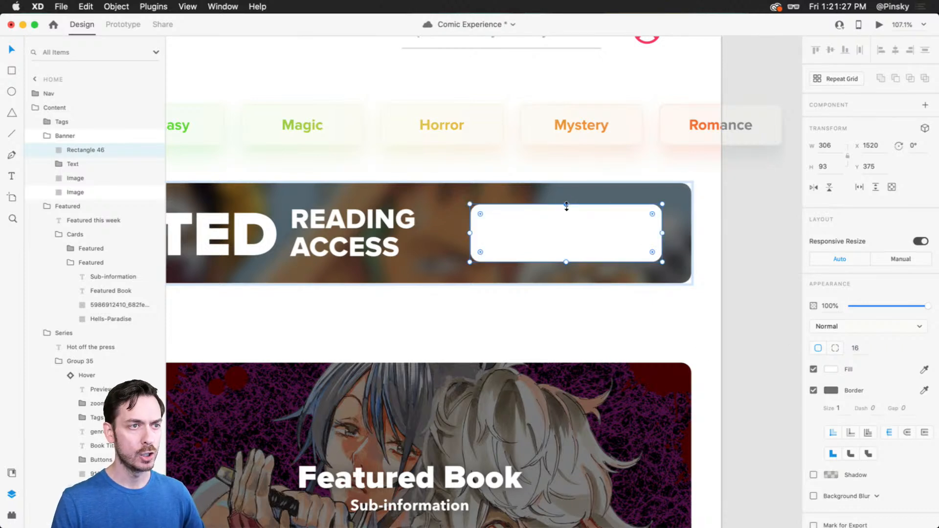
Reduce the white banner rectangle's height to about 86 and reposition it at X 1526, Y 379.
left_click_drag(567, 206, 566, 209)
left_click_drag(575, 228, 584, 228)
scroll(584, 227, "up", 5)
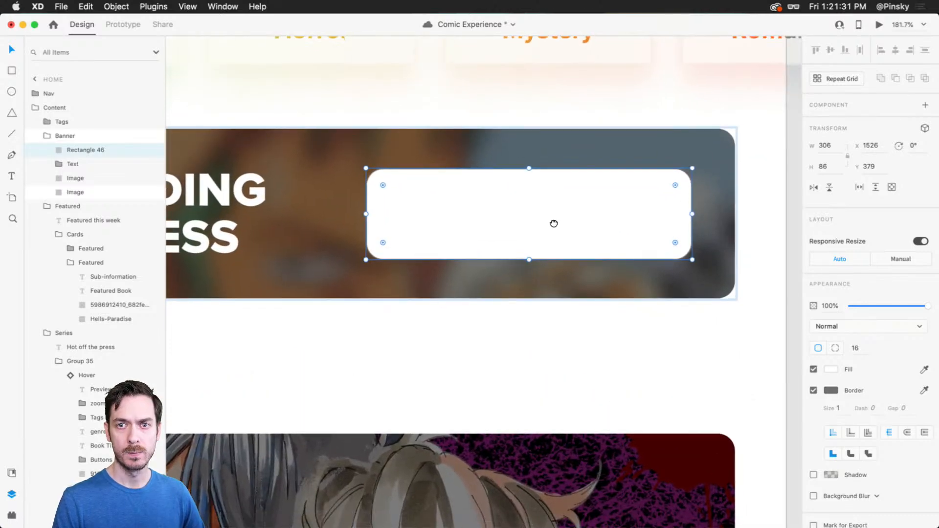
Give the banner's rounded rectangle the bright blue sampled from the opacity slider with no border, and preview the page.
left_click(925, 370)
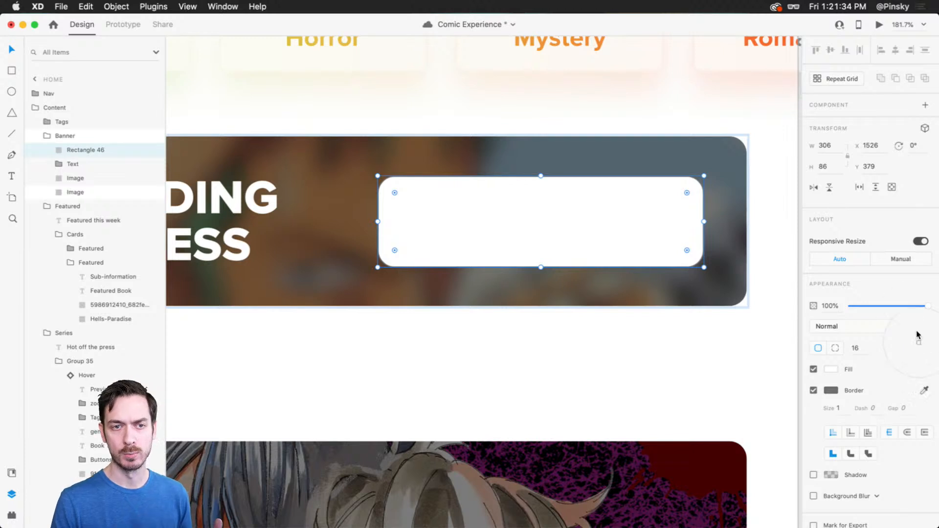
left_click(901, 305)
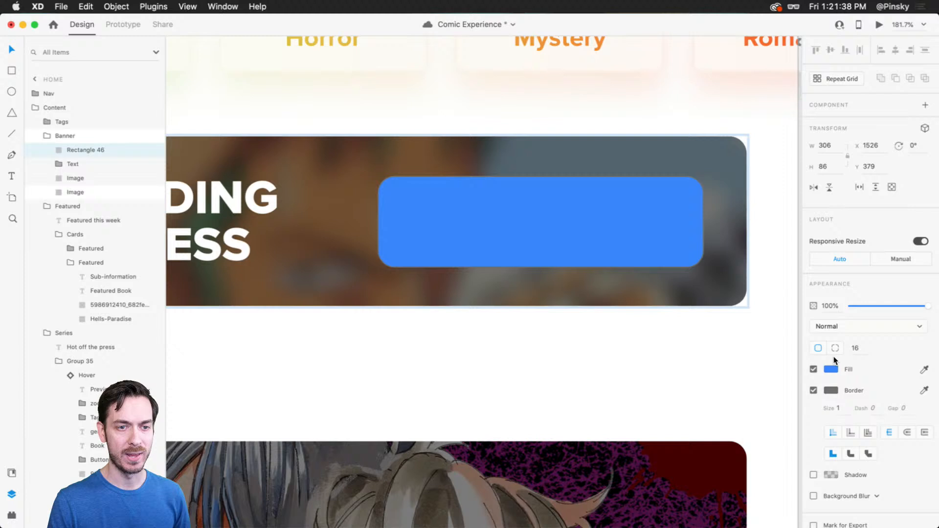
left_click(814, 391)
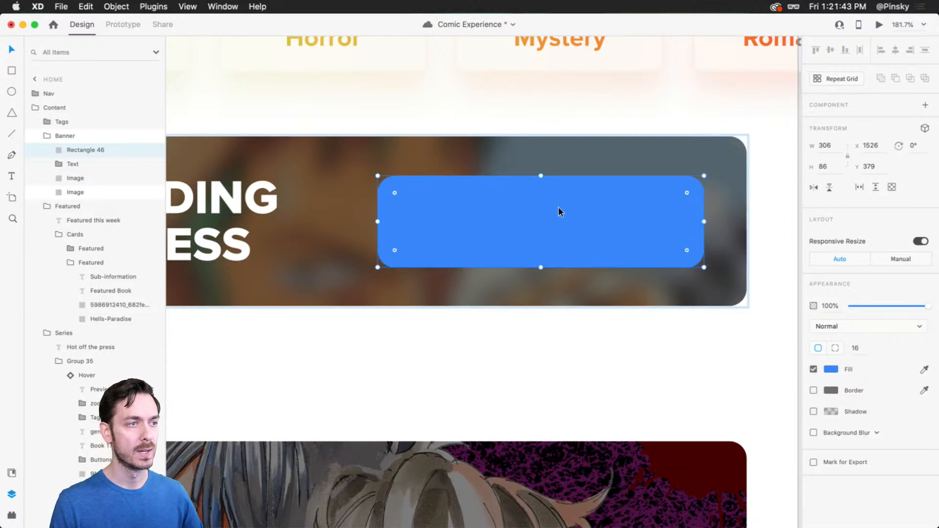
left_click(784, 247)
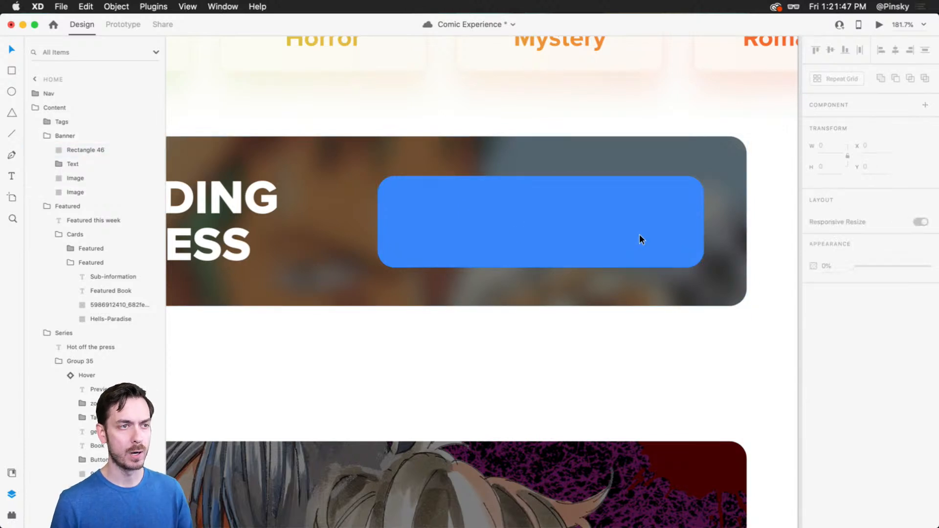
key("super+Return")
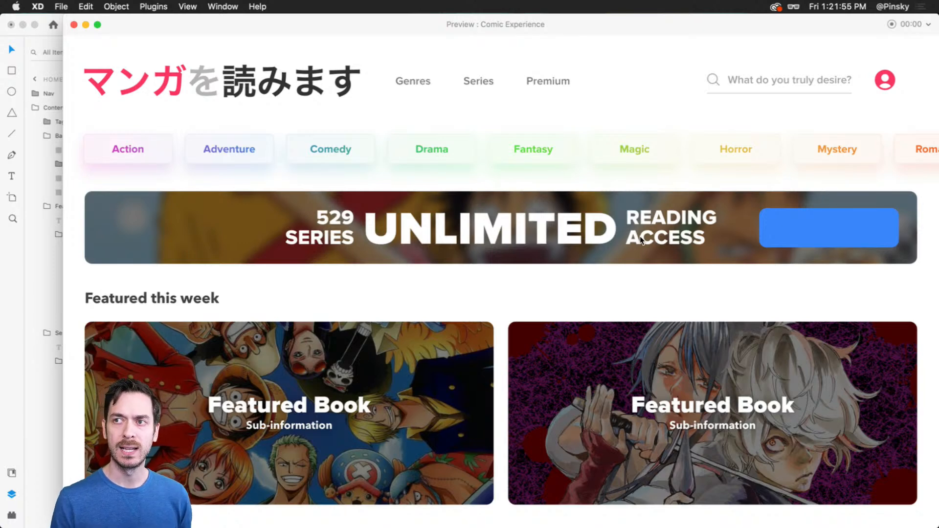
key("super+w")
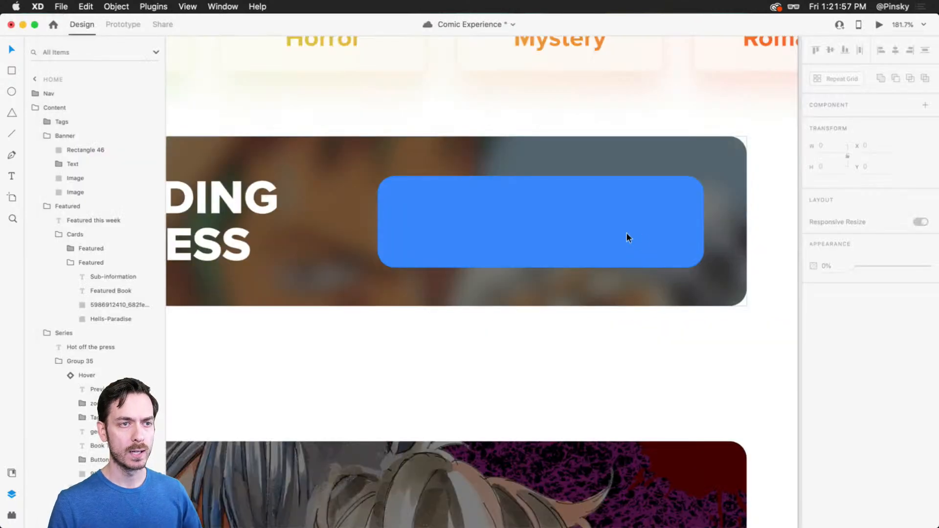
Give the blue banner rectangle a white border of size 3 and preview the page.
left_click(635, 222)
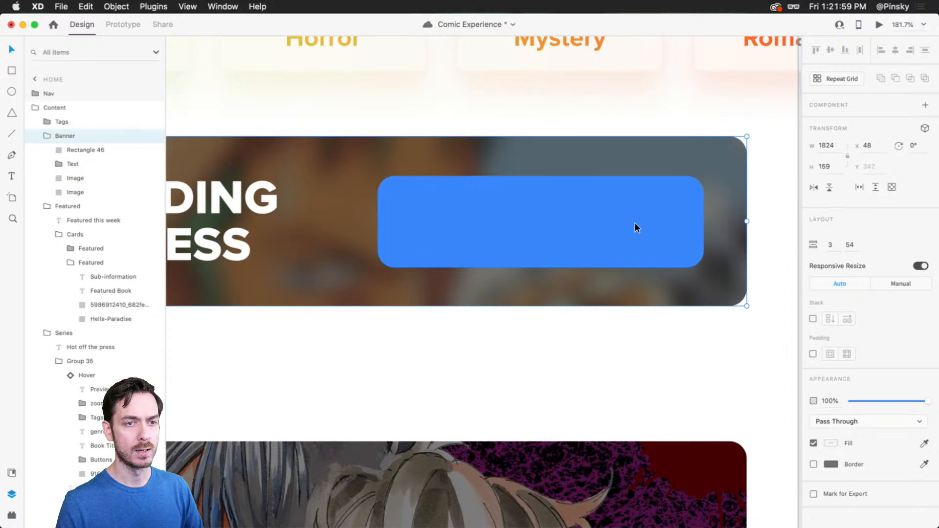
double_click(635, 222)
left_click(835, 391)
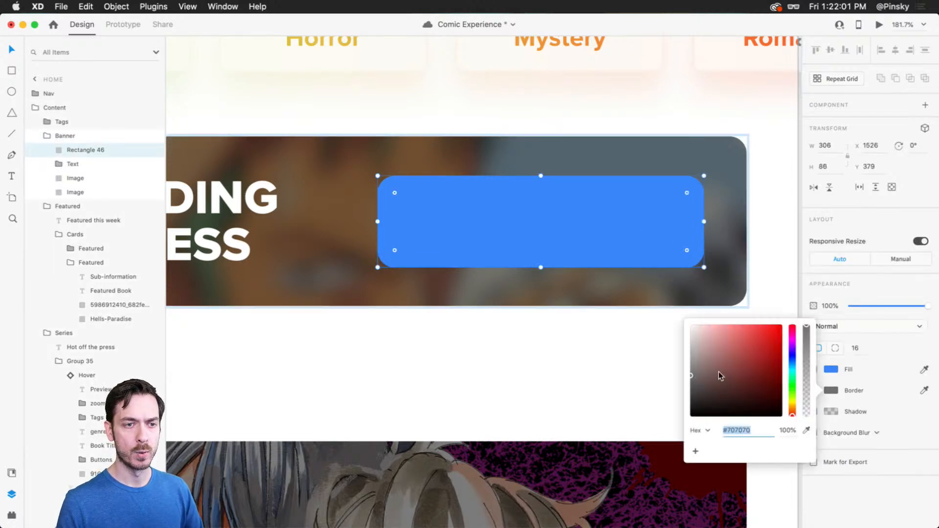
left_click(839, 408)
type("3")
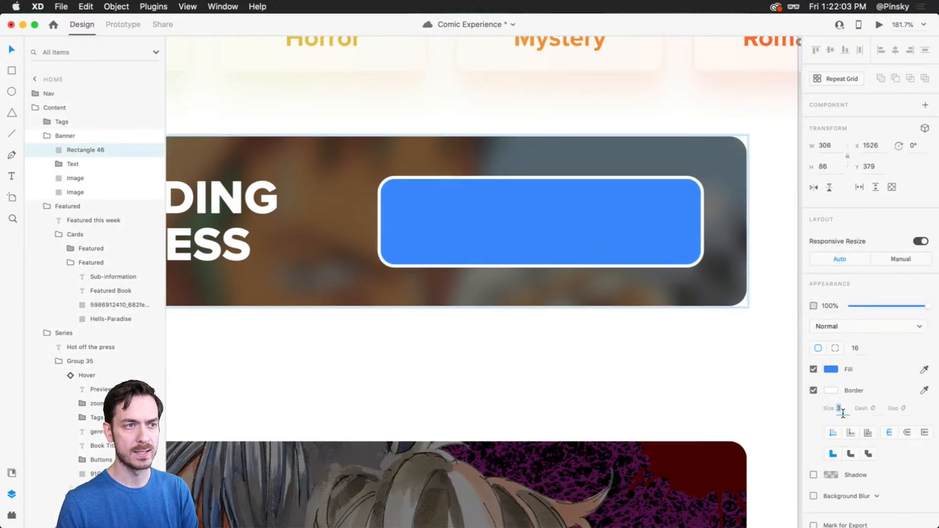
key("Return")
left_click(879, 24)
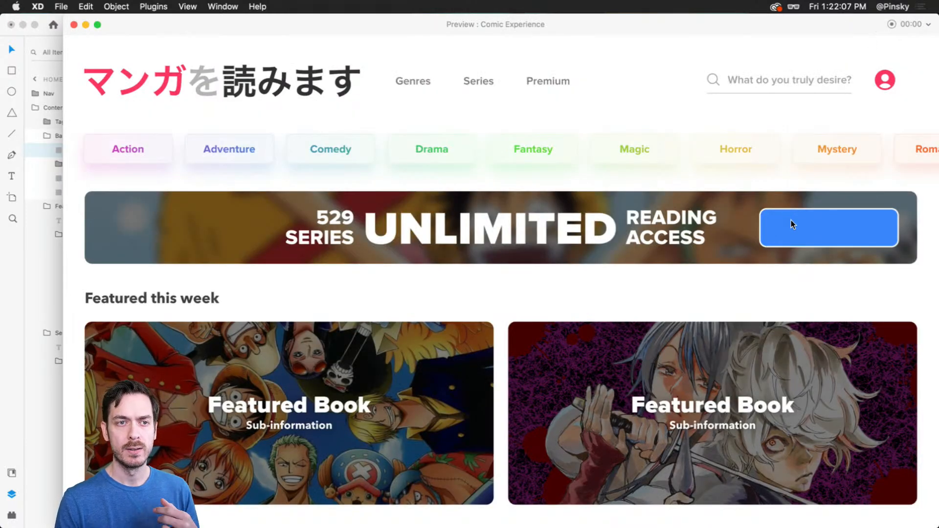
key("super+w")
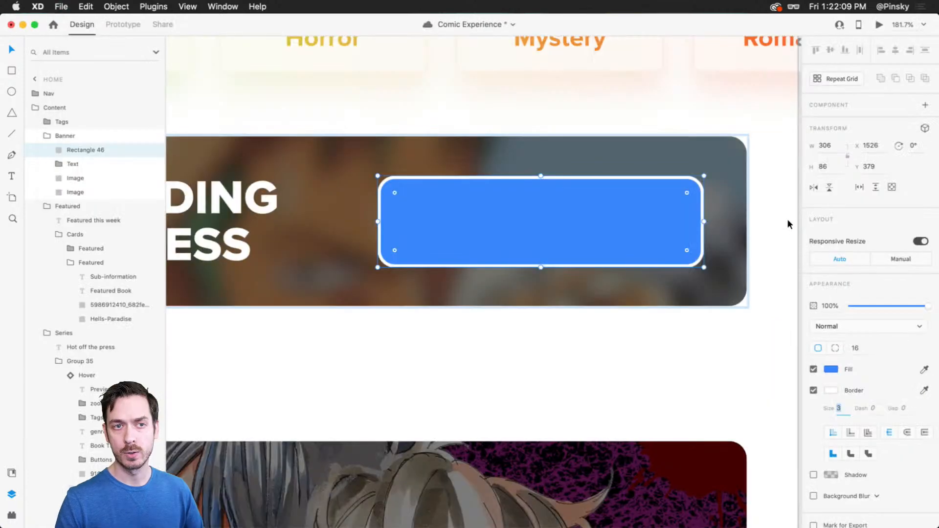
Shrink the blue banner button to about 276 by 78, reposition it at X 1564, Y 383, and preview it.
left_click_drag(377, 177, 411, 189)
left_click_drag(548, 233, 555, 226)
key("super+Return")
key("super+w")
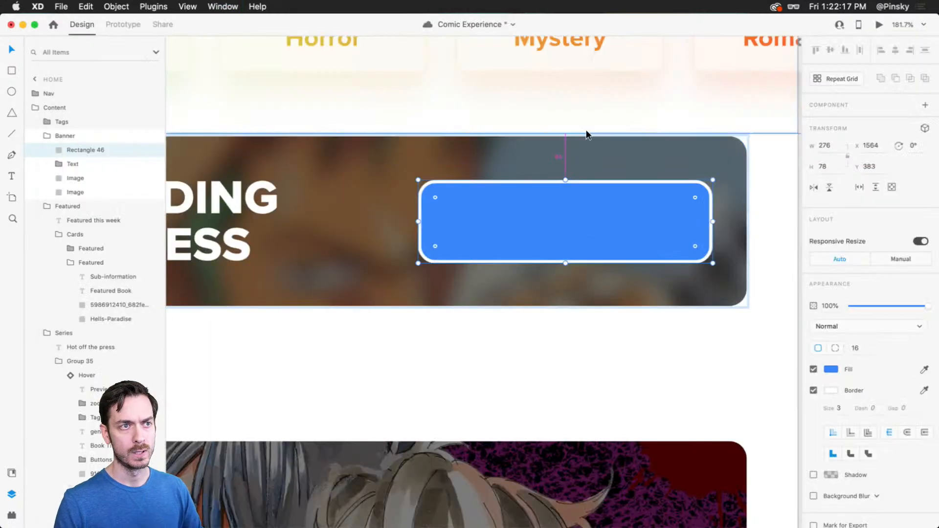
Nudge the blue button away from the banner's right edge to X 1552.
key("Left")
key("Left")
key("Left")
key("Left")
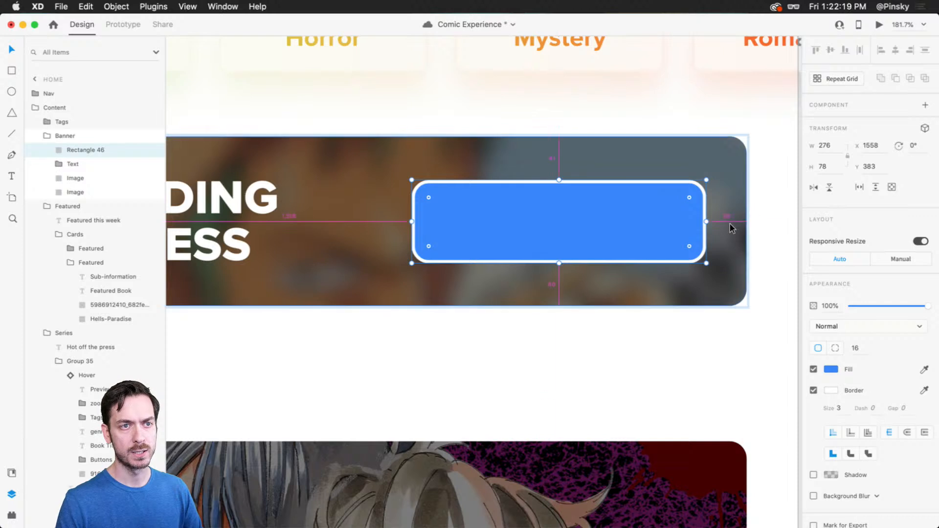
key("Left")
key("Left")
key("Left")
key("Left")
key("Left")
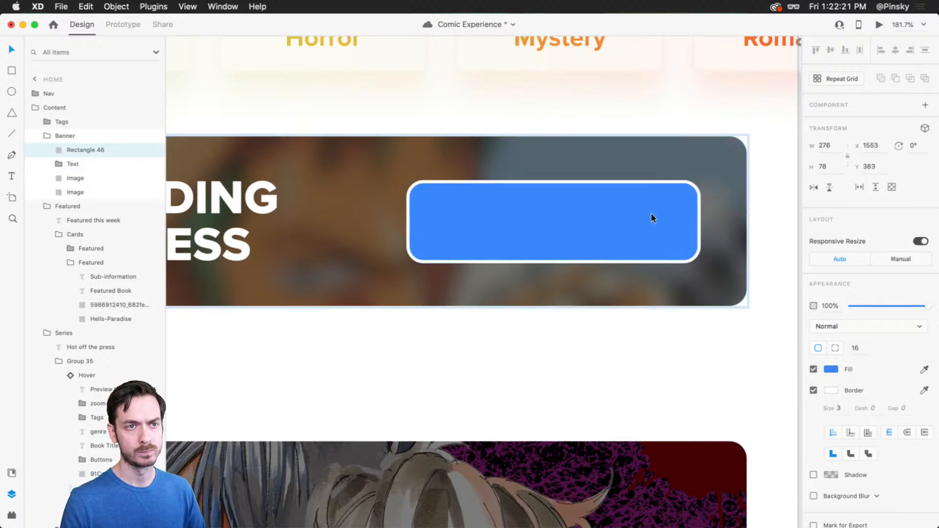
key("Left")
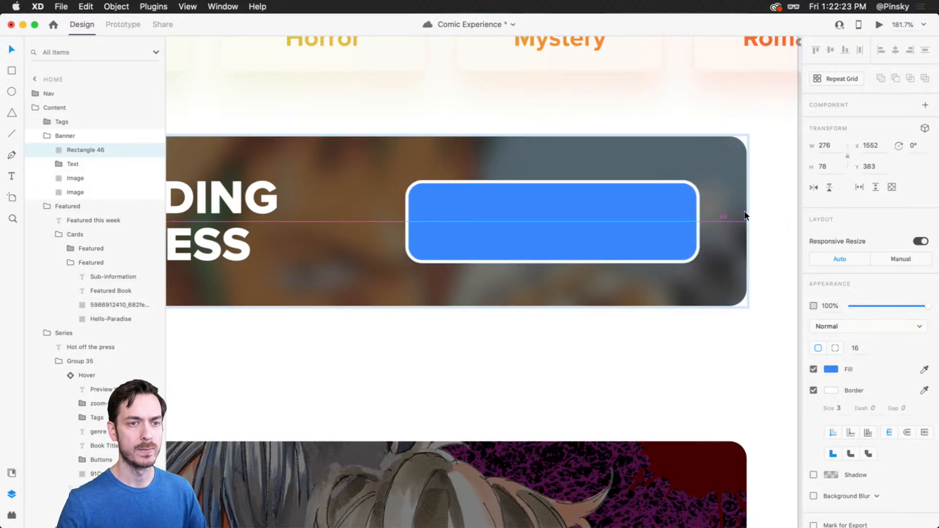
Add the text Become Premium over the blue banner button.
key("t")
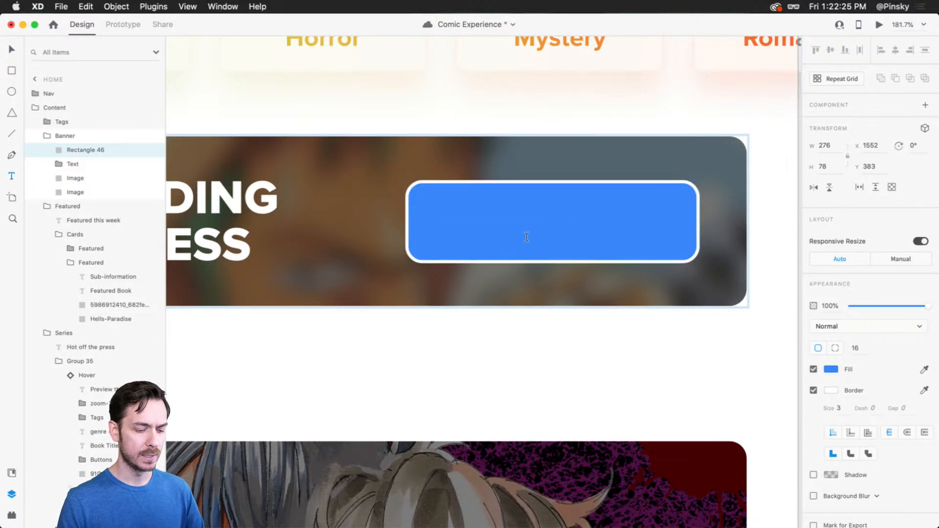
left_click(527, 239)
type("Beco")
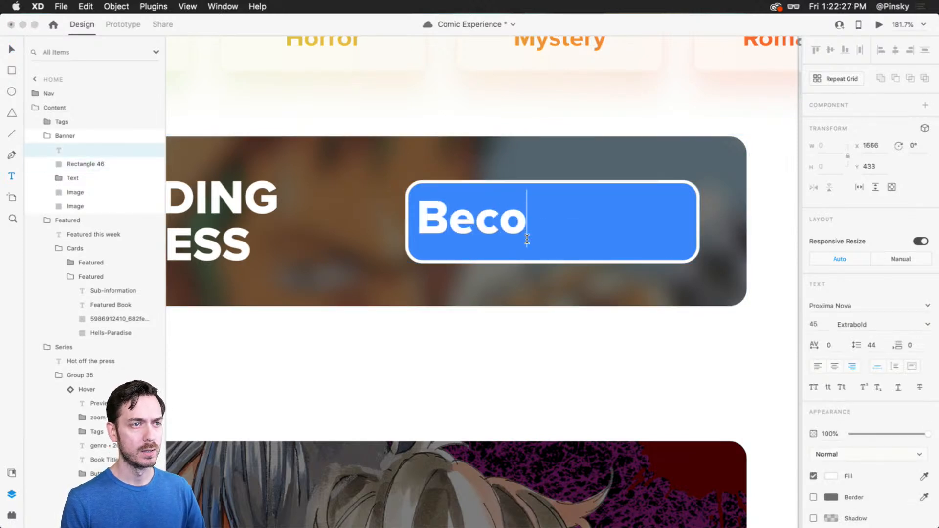
type("me Previ")
key("BackSpace")
key("BackSpace")
type("mium")
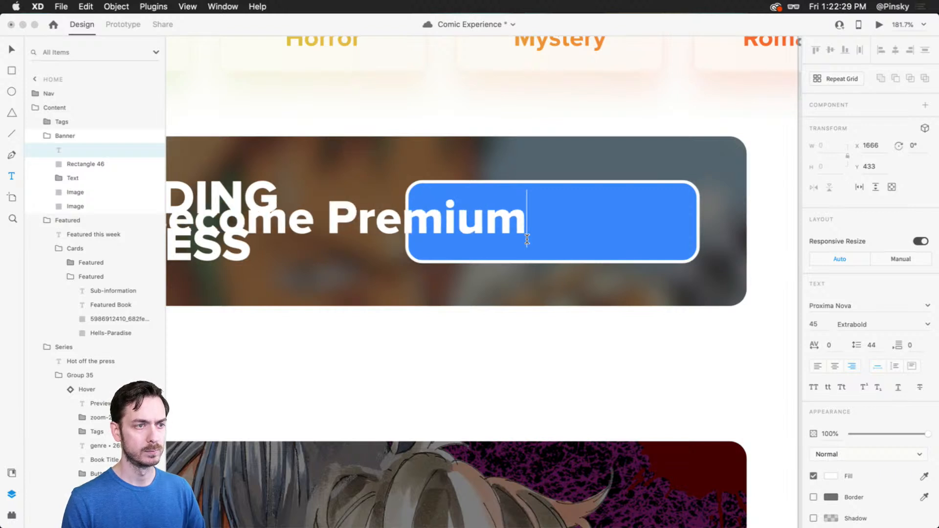
key("Escape")
Scale the Become Premium text to size 27 and place it inside the blue button at X 1580, Y 405, checking the preview.
left_click_drag(398, 225, 618, 224)
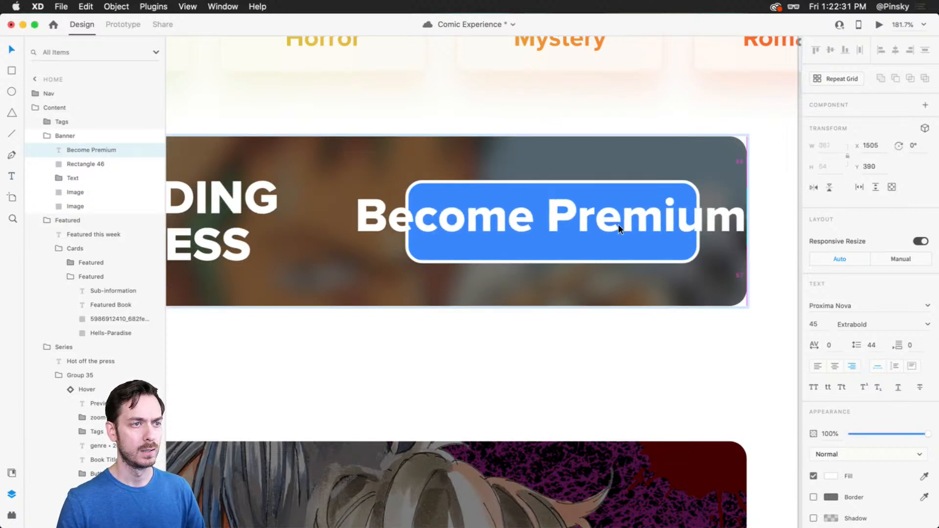
left_click_drag(545, 246, 583, 216)
left_click(878, 26)
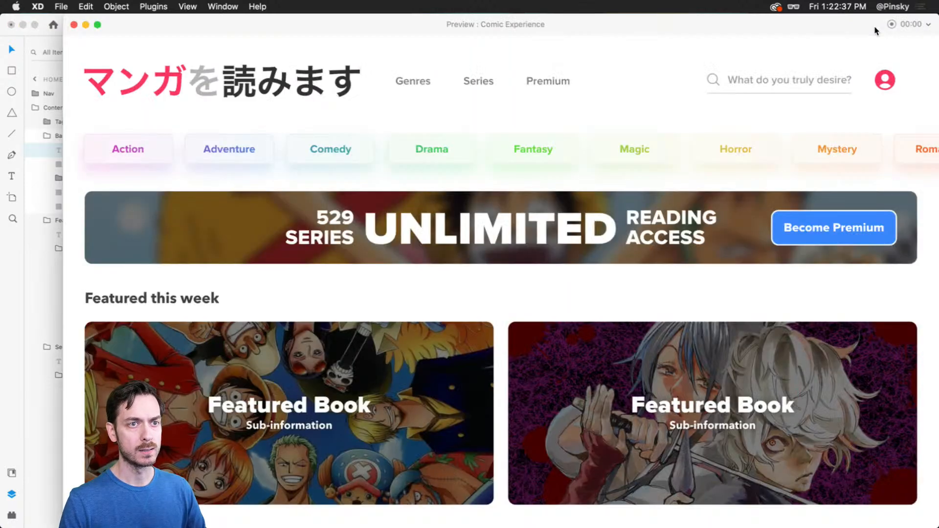
key("super+w")
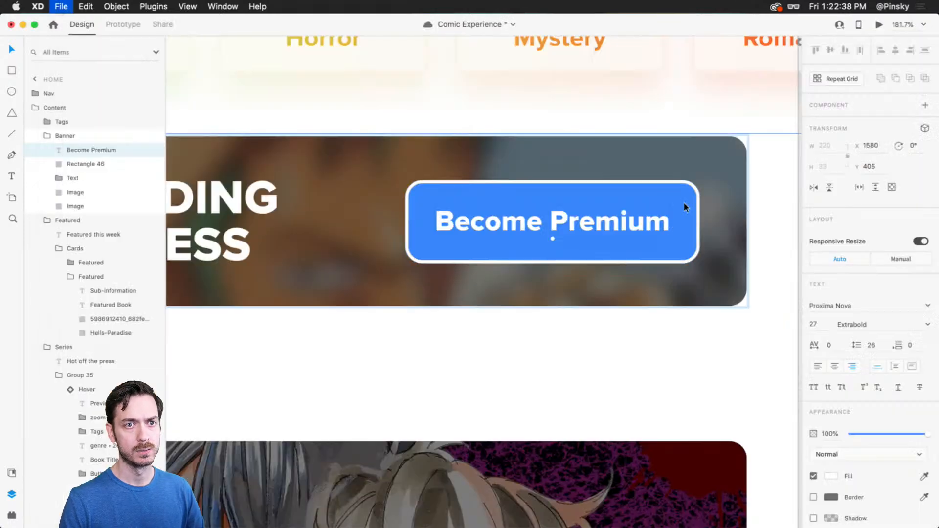
Make the Become Premium text Bold and center-aligned, and center it on the button at X 1582, Y 405.
left_click(929, 325)
left_click(858, 414)
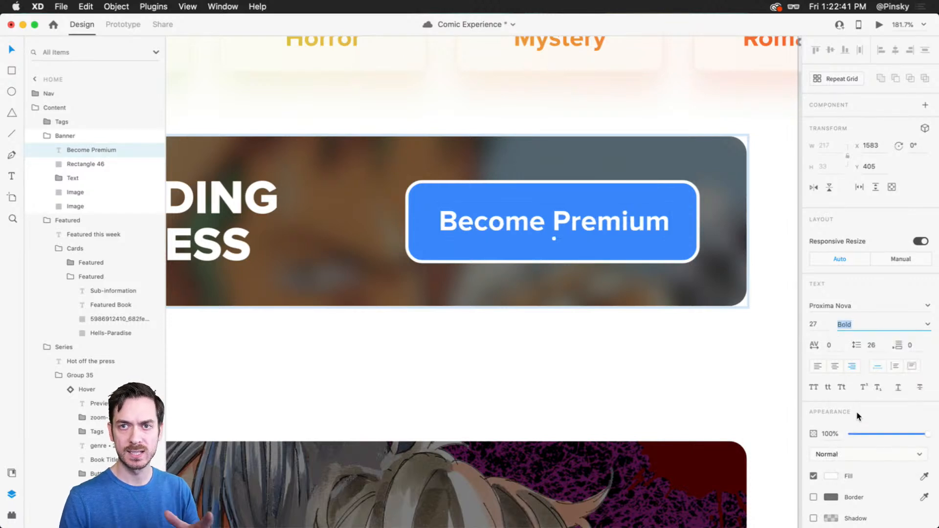
left_click(835, 367)
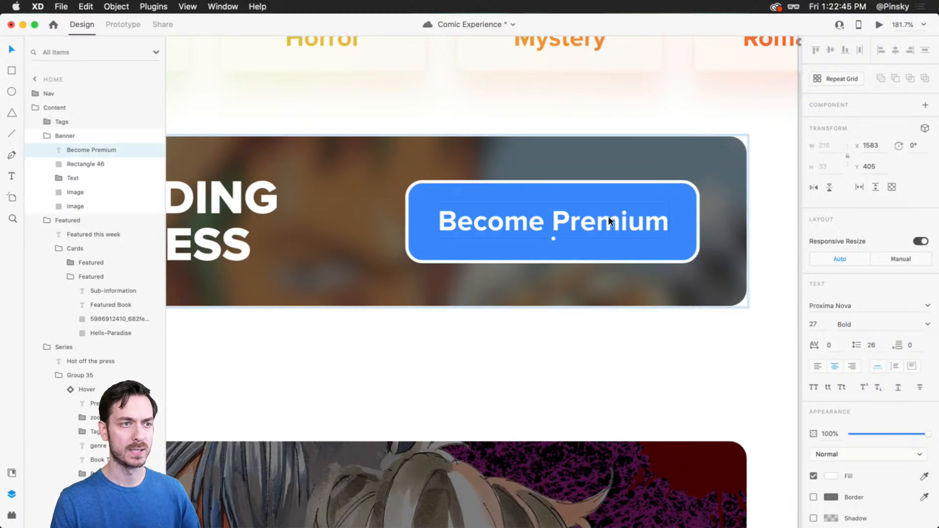
left_click_drag(609, 216, 592, 223)
key("super+Return")
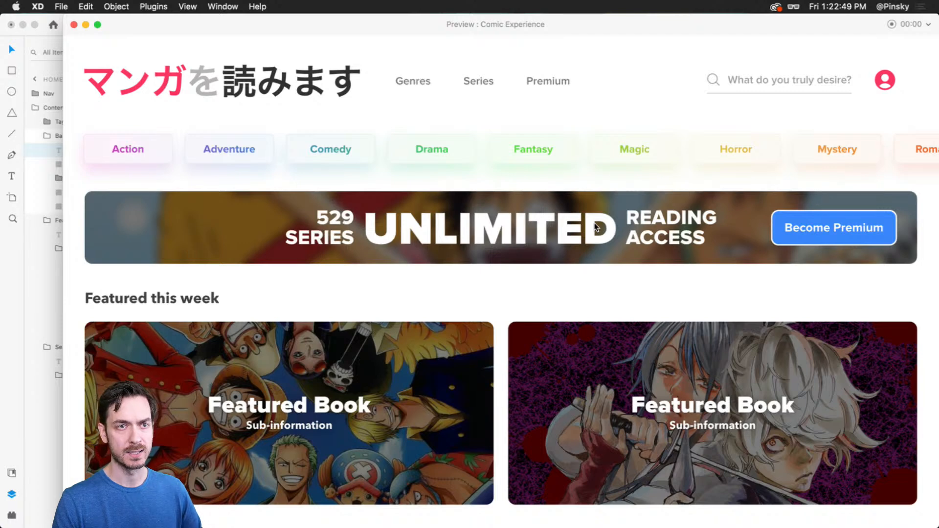
key("super+w")
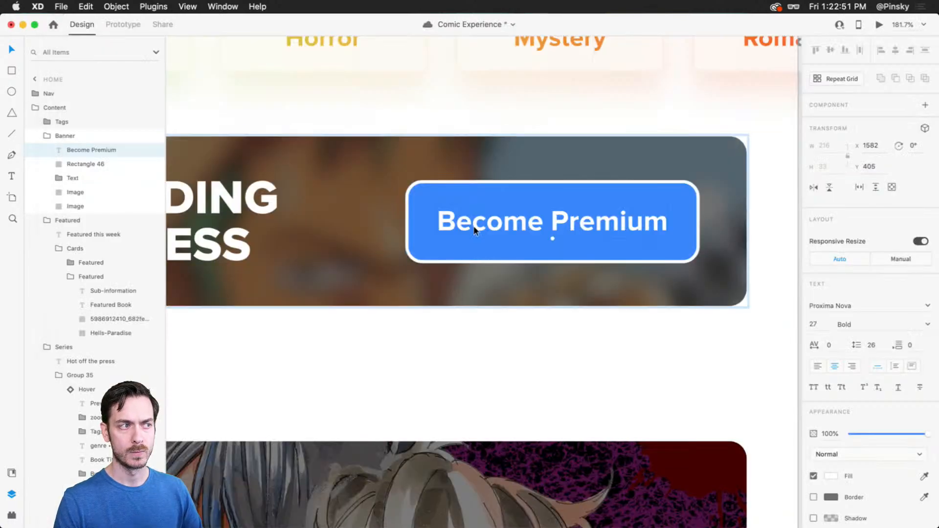
Draw a new artboard about 739 by 508 to the right of Home and rename it Card.
left_click(366, 228)
scroll(372, 240, "down", 5)
scroll(318, 243, "left", 10)
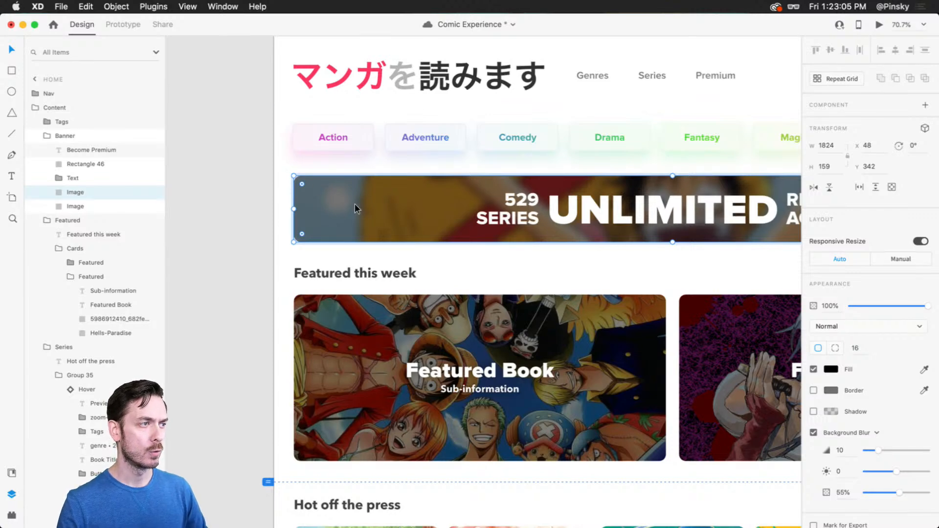
left_click(241, 208)
left_click_drag(245, 210, 408, 145)
scroll(366, 200, "down", 5)
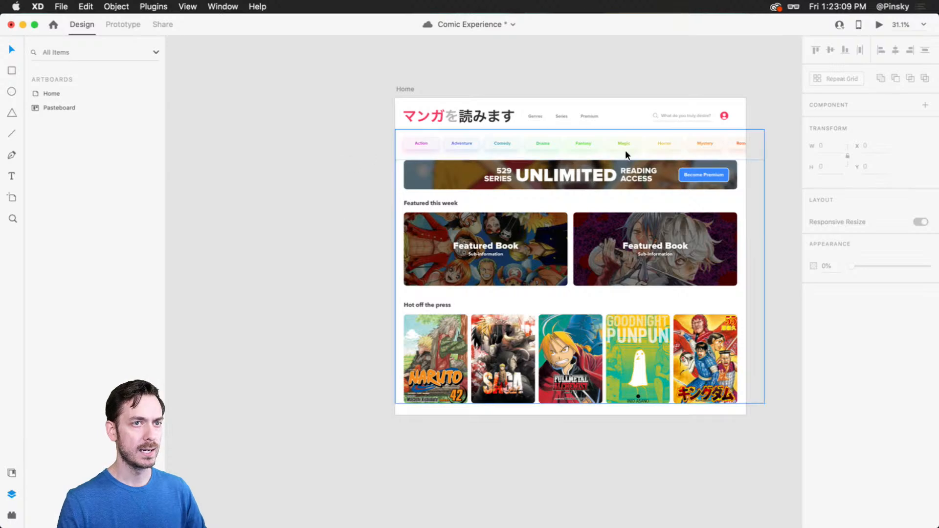
left_click_drag(689, 126, 477, 147)
key("a")
left_click_drag(543, 119, 679, 213)
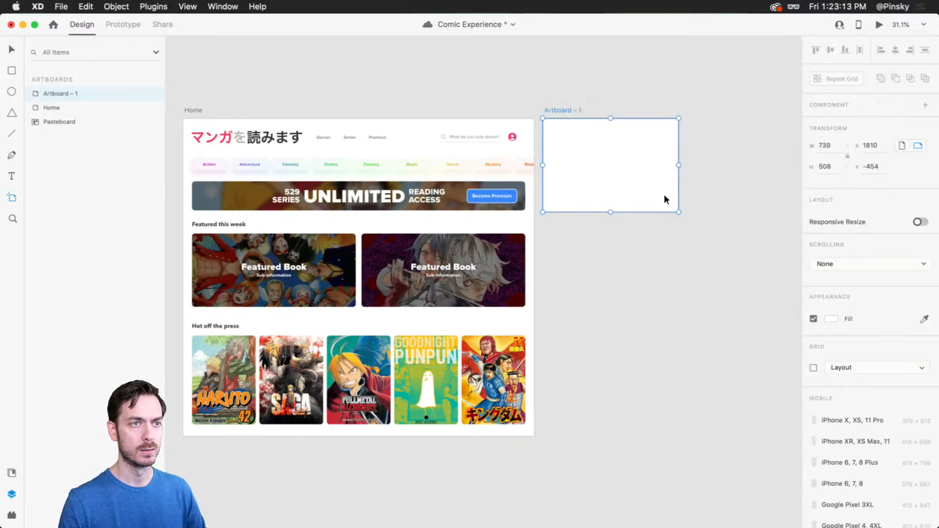
scroll(648, 146, "up", 5)
scroll(646, 148, "up", 3)
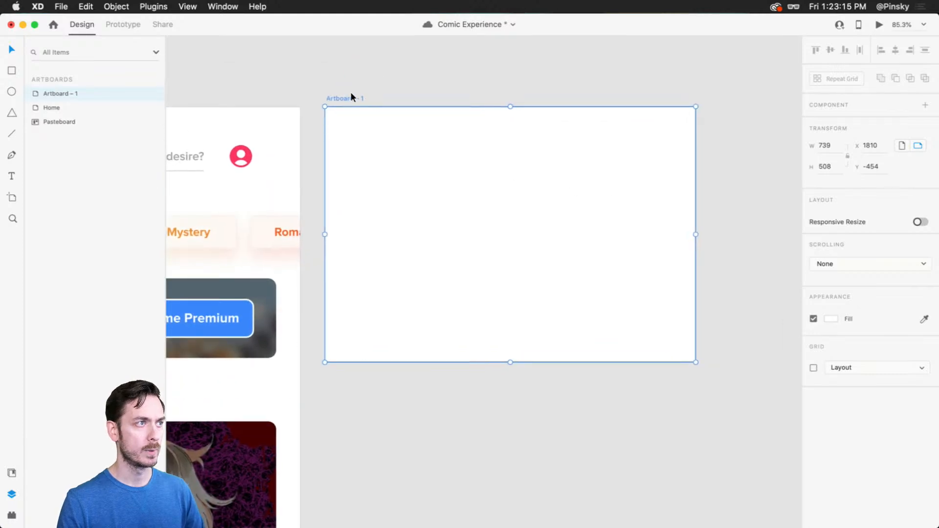
double_click(351, 98)
key("Return")
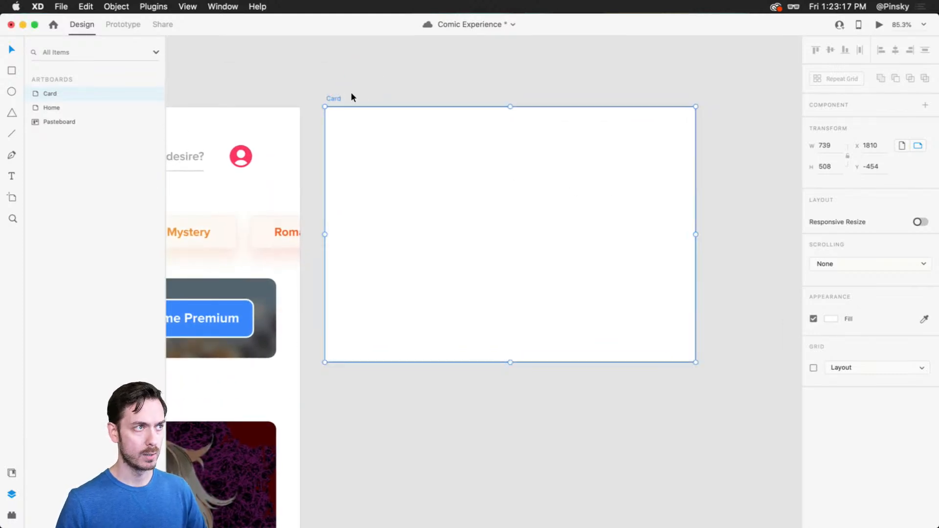
Draw a rectangle about 390 by 244 inside the Card artboard at X 152, Y 110.
left_click(12, 71)
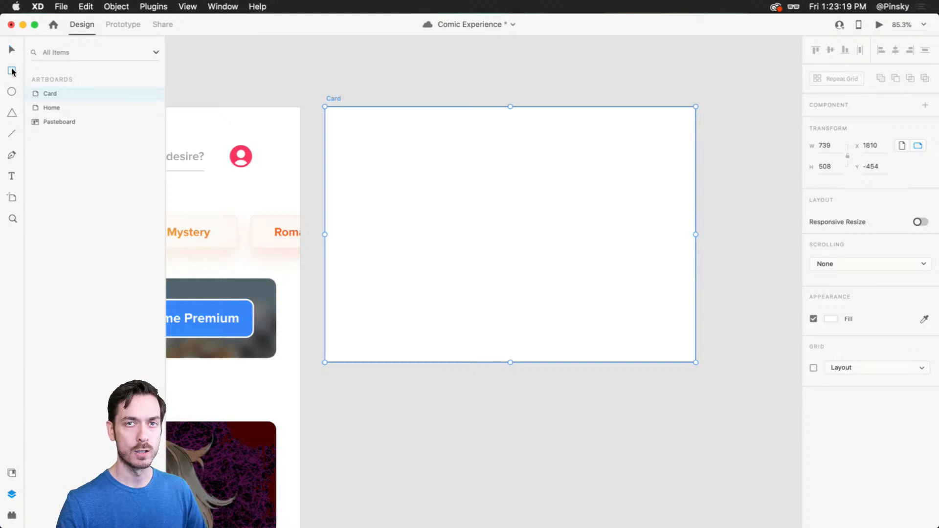
left_click_drag(401, 163, 598, 287)
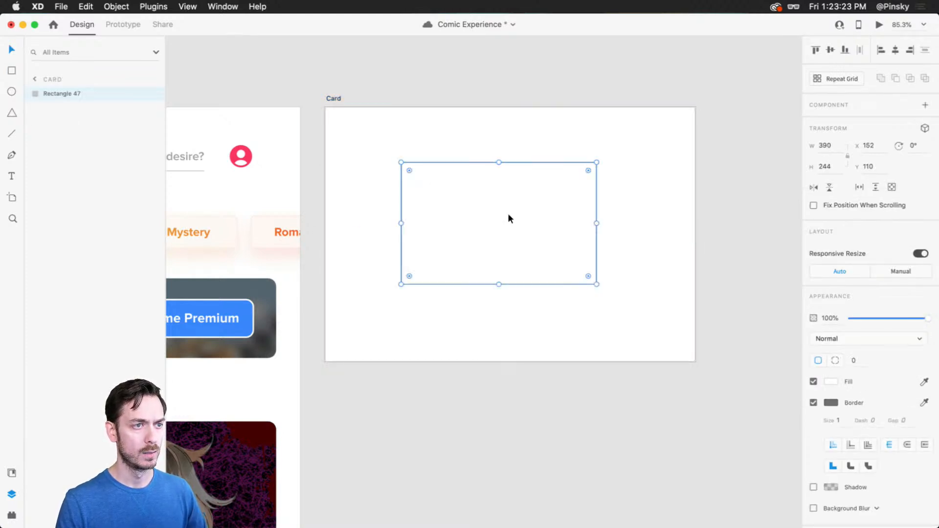
Center the rectangle on the Card artboard and give it a corner radius of 16.
left_click_drag(508, 215, 515, 227)
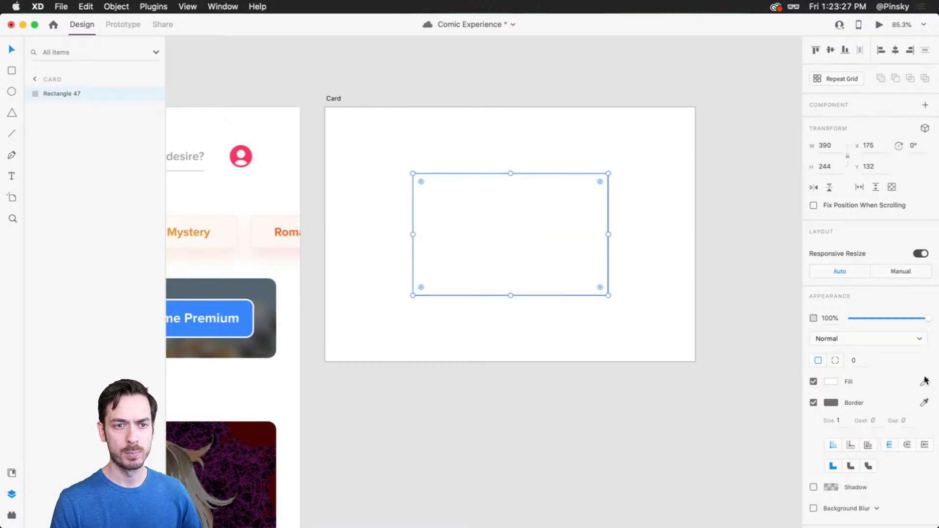
type("16")
key("Return")
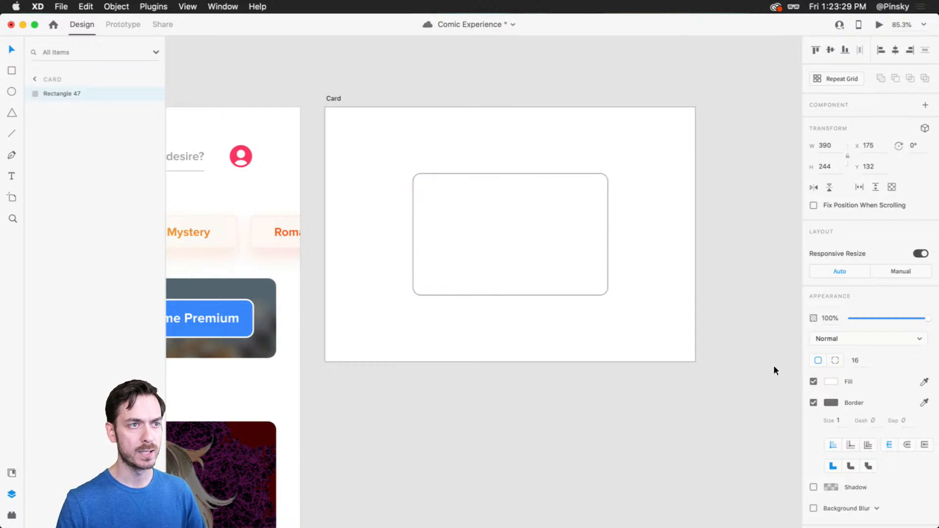
Try to shrink the rounded rectangle to 125 by 78, and undo the resize.
scroll(613, 149, "up", 5)
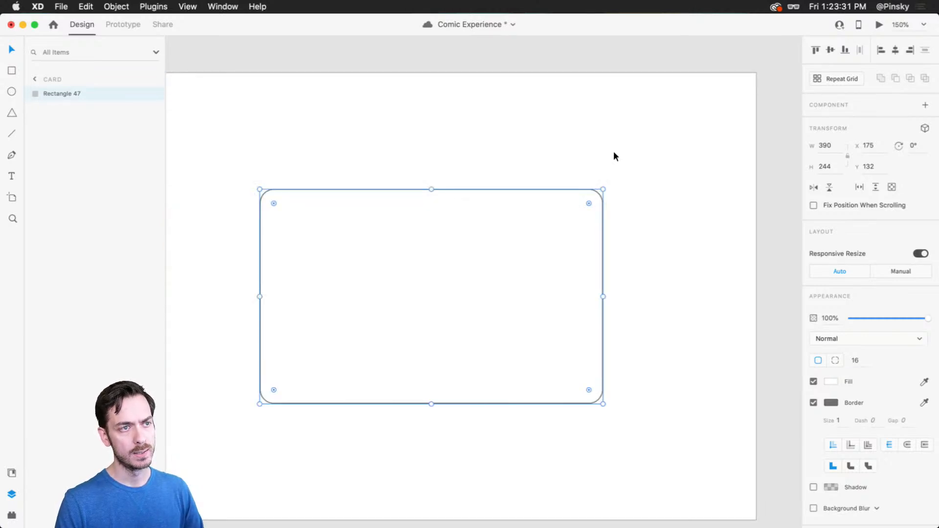
scroll(612, 154, "down", 4)
left_click_drag(608, 177, 463, 267)
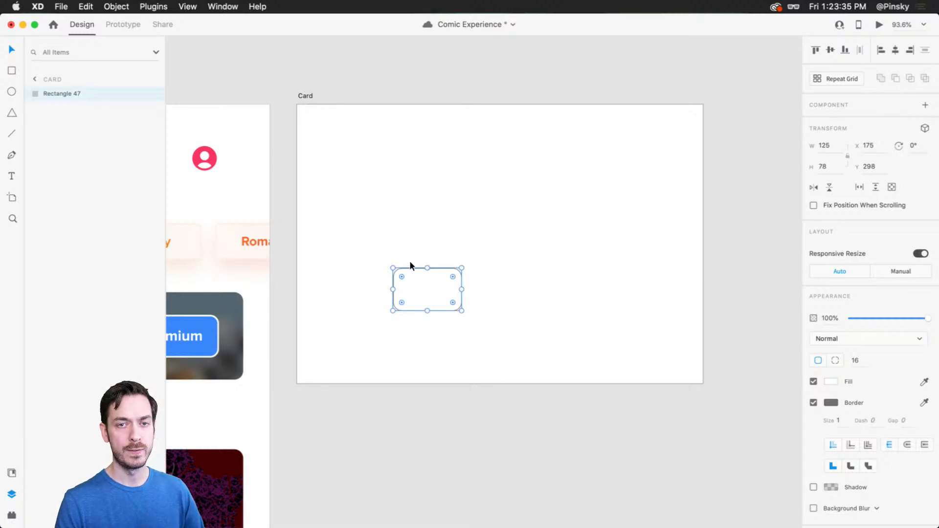
left_click_drag(369, 265, 337, 236)
key("super+z")
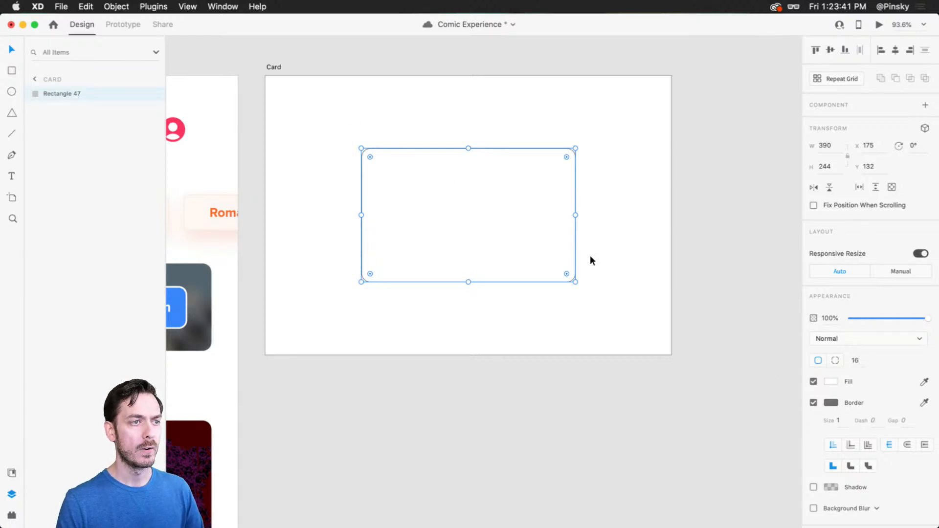
Fill the rounded rectangle with dark grey #262626 and remove its border.
left_click(830, 381)
left_click(704, 402)
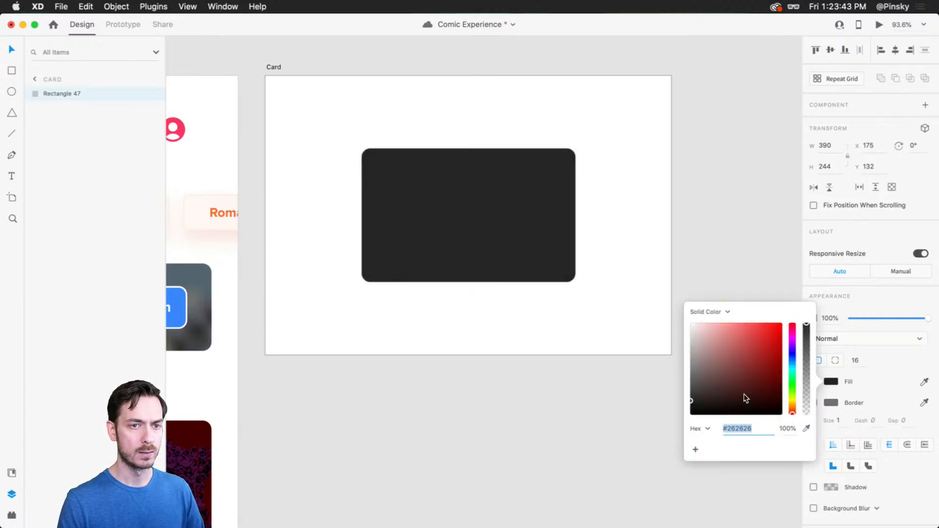
left_click(902, 357)
left_click(814, 403)
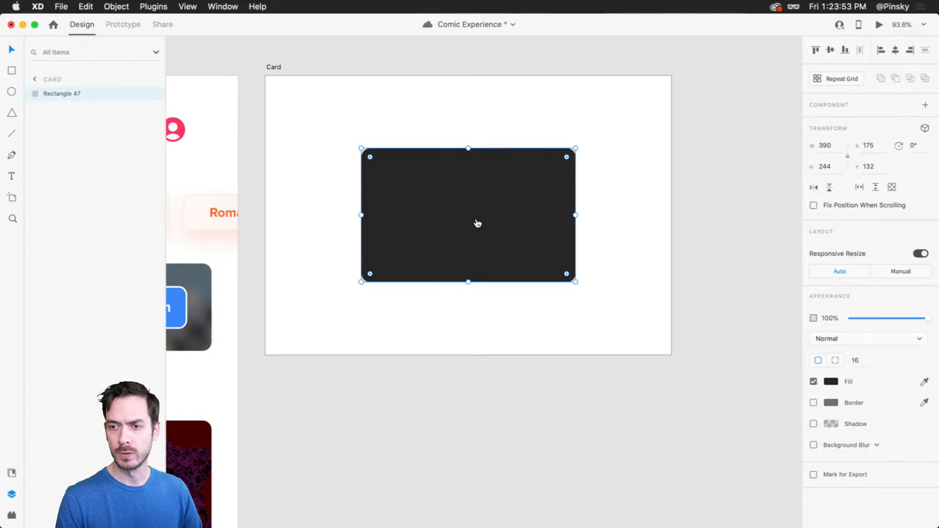
key("super+Tab")
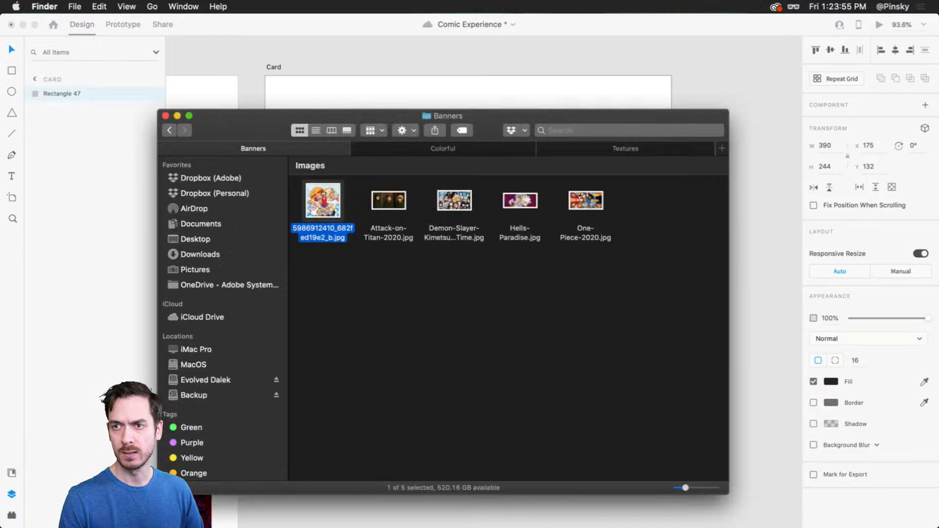
left_click(565, 276)
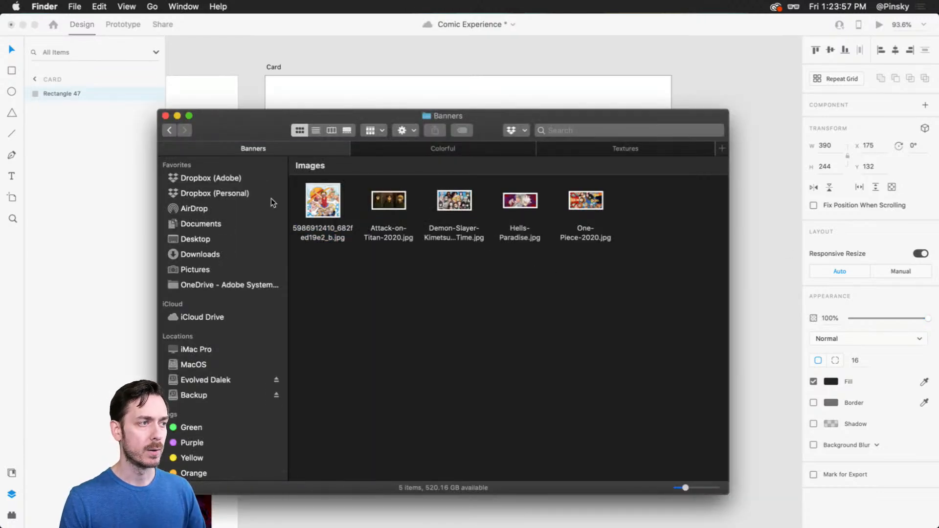
left_click(624, 149)
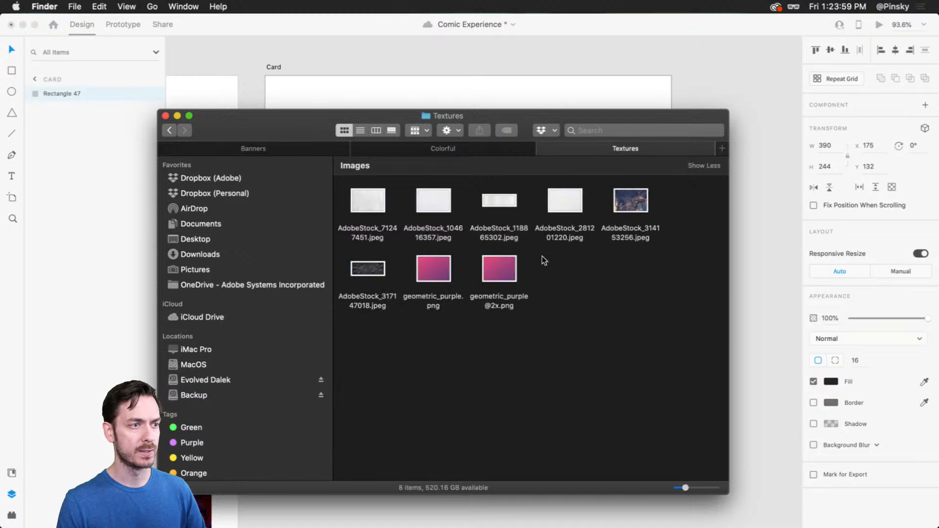
left_click(487, 271)
key("space")
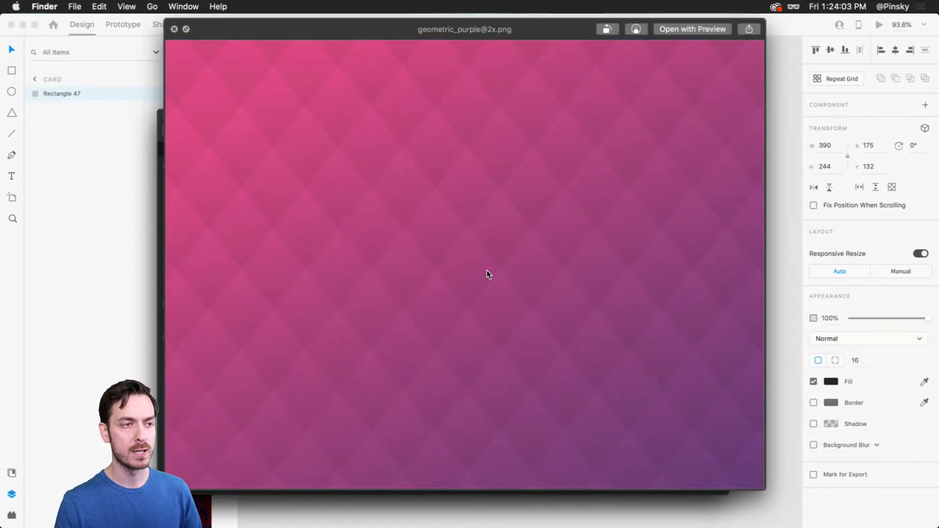
key("space")
left_click_drag(500, 264, 432, 194)
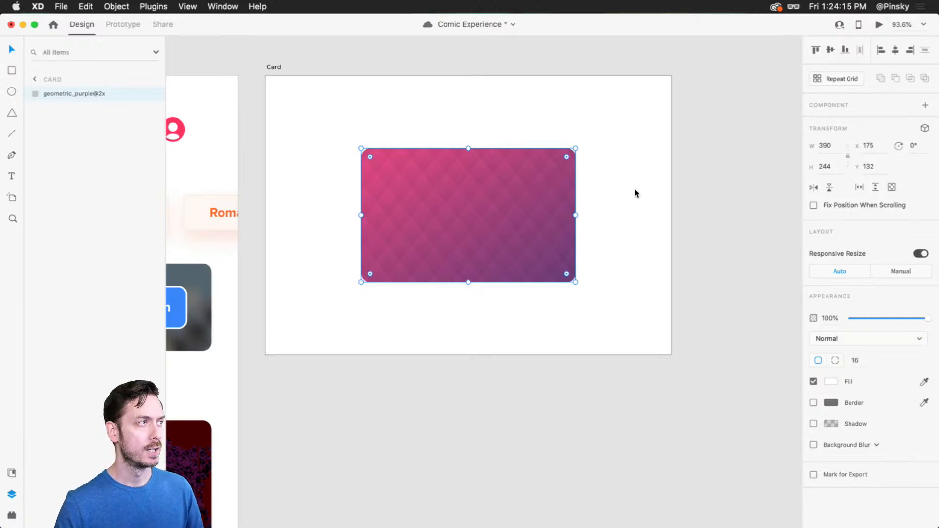
key("super+z")
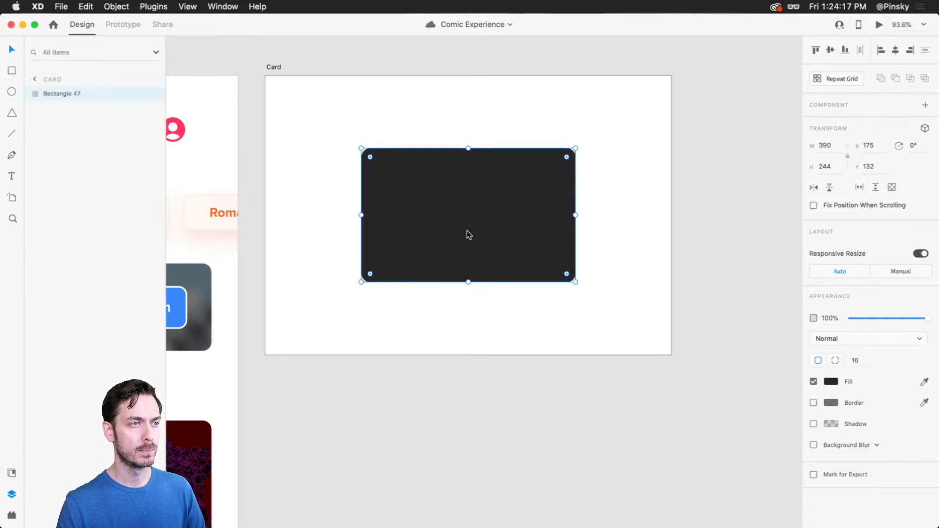
key("super+d")
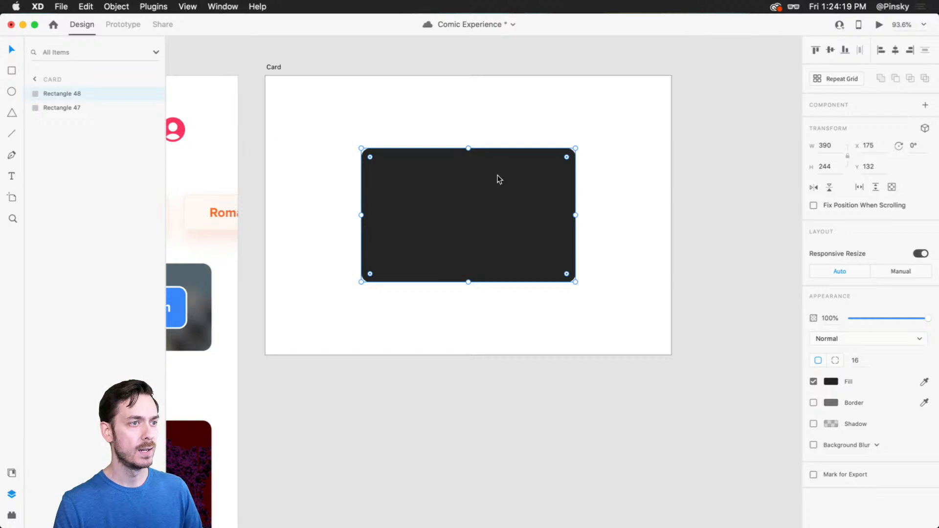
key("super+Tab")
left_click_drag(495, 265, 485, 185)
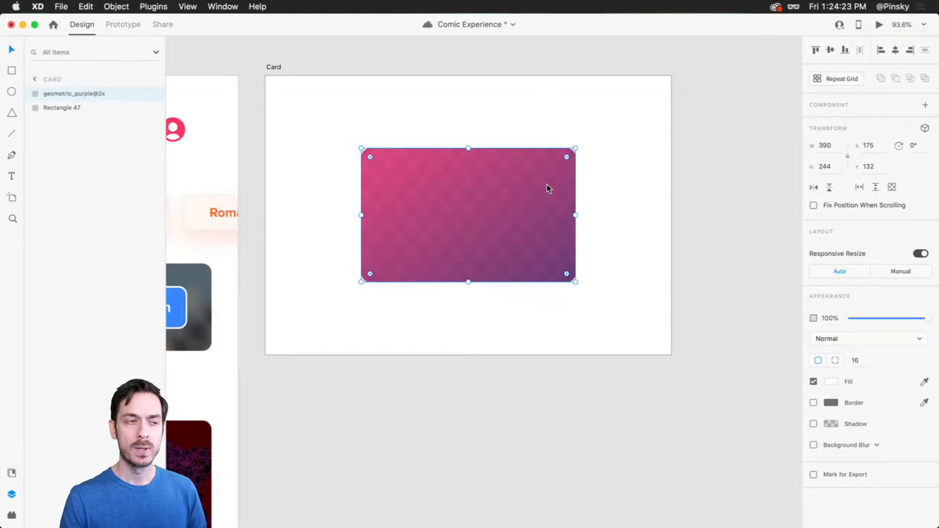
Apply the Overlay blend mode to the purple textured copy and inspect the blended card up close.
left_click(864, 338)
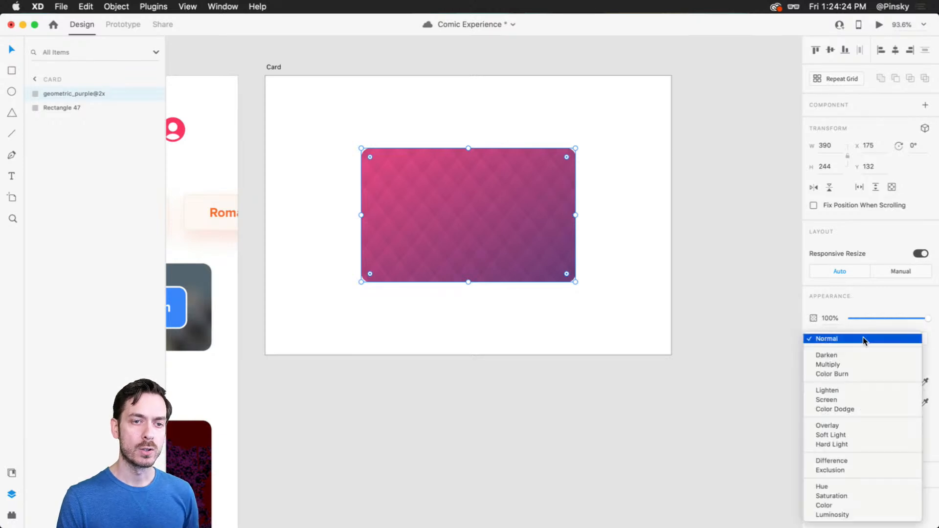
left_click(844, 427)
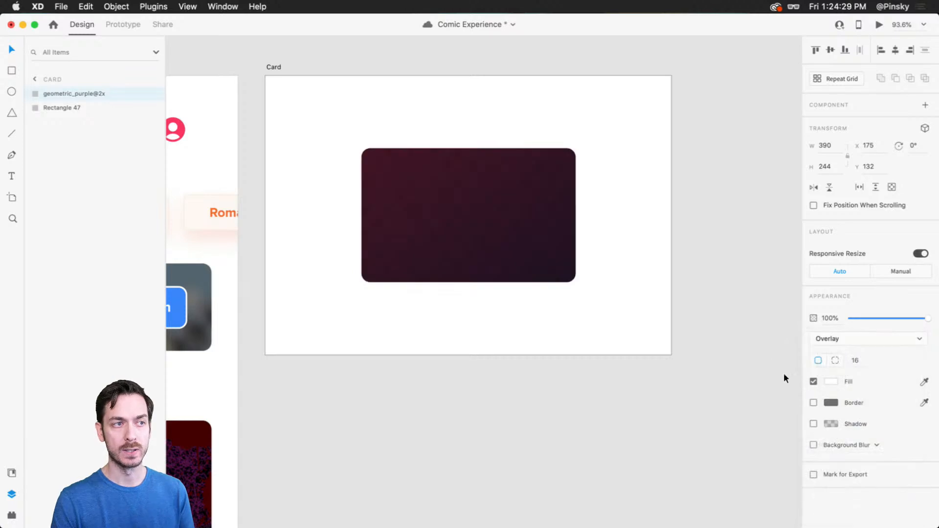
scroll(409, 178, "up", 5)
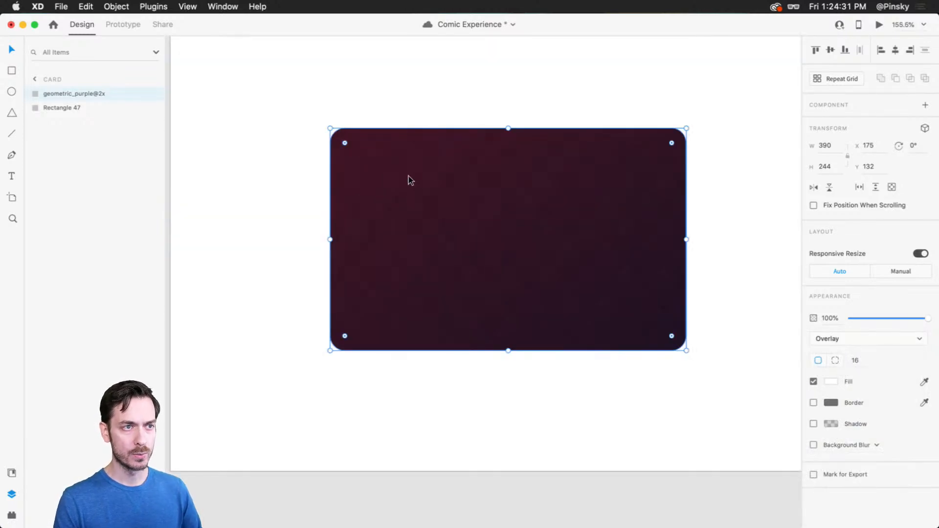
scroll(439, 175, "up", 2)
scroll(621, 230, "right", 2)
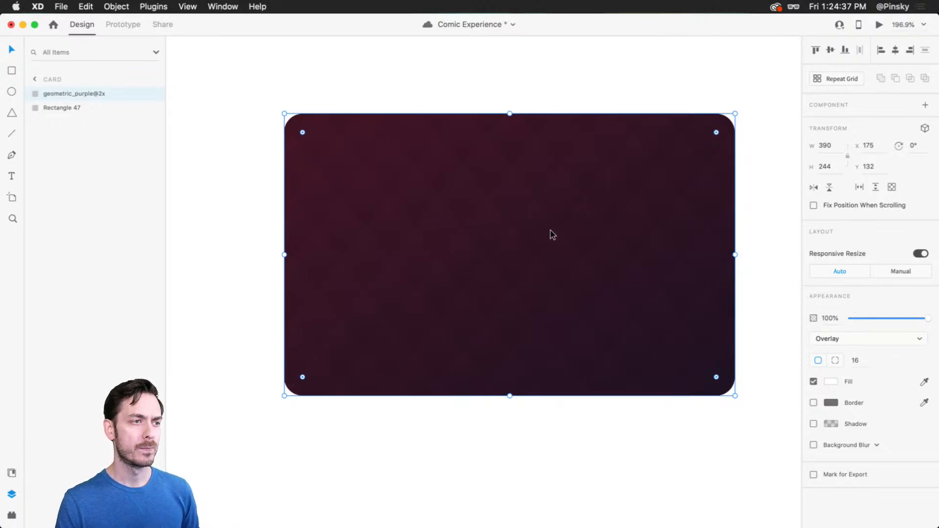
Try the Soft Light and Hard Light blend modes on the purple texture, returning to Soft Light.
left_click(875, 339)
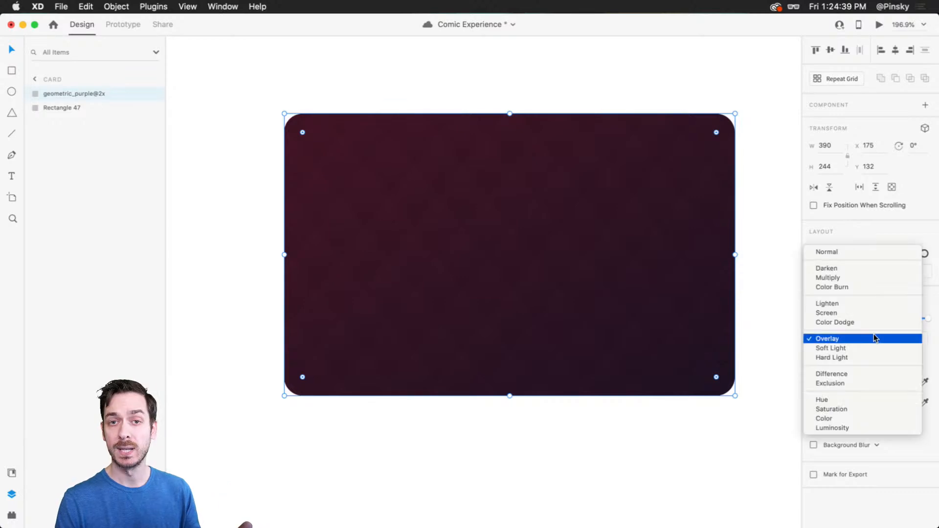
left_click(850, 348)
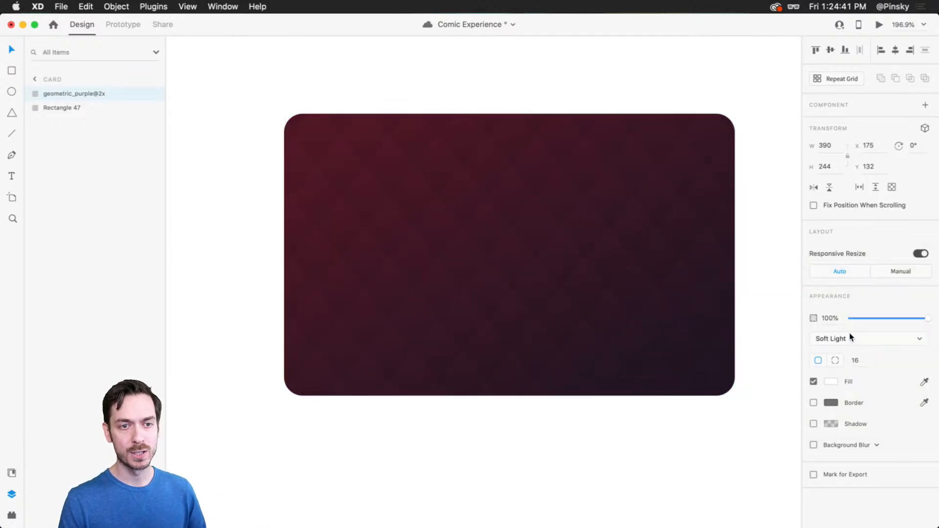
left_click(850, 338)
left_click(848, 346)
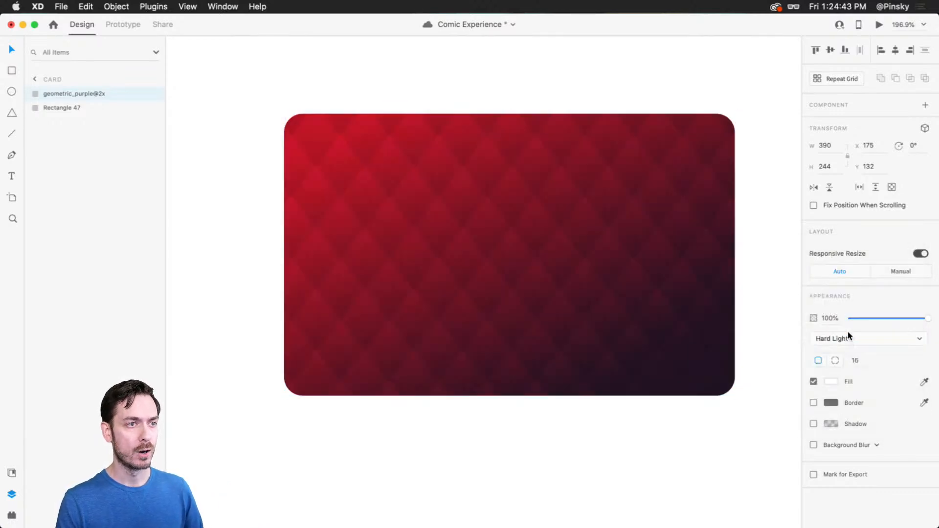
left_click(849, 336)
left_click(850, 327)
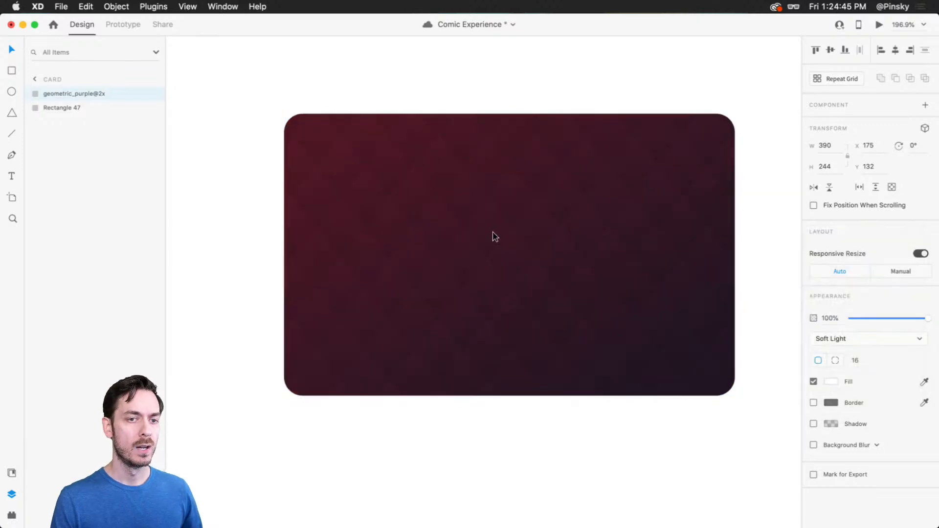
Change the fill of the underlying Rectangle 47 from a solid color to a radial gradient.
left_click(99, 109)
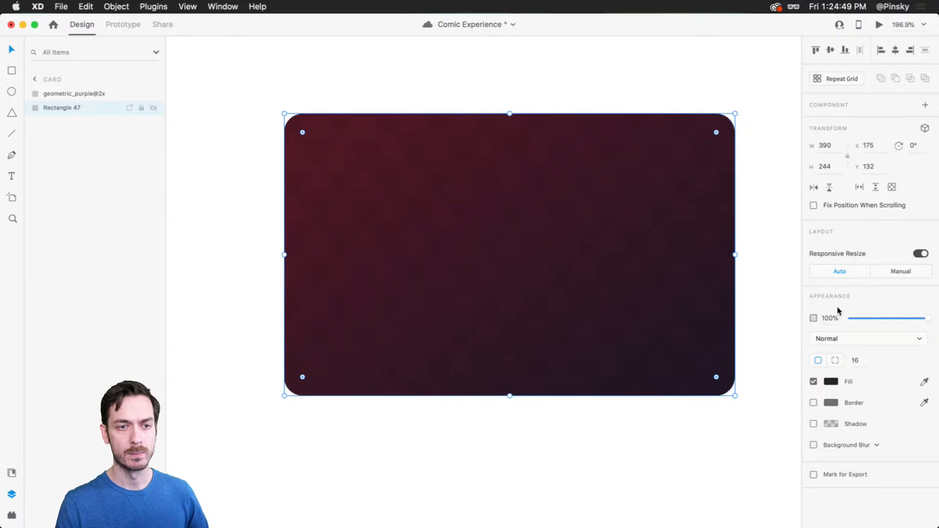
left_click(831, 382)
left_click(706, 312)
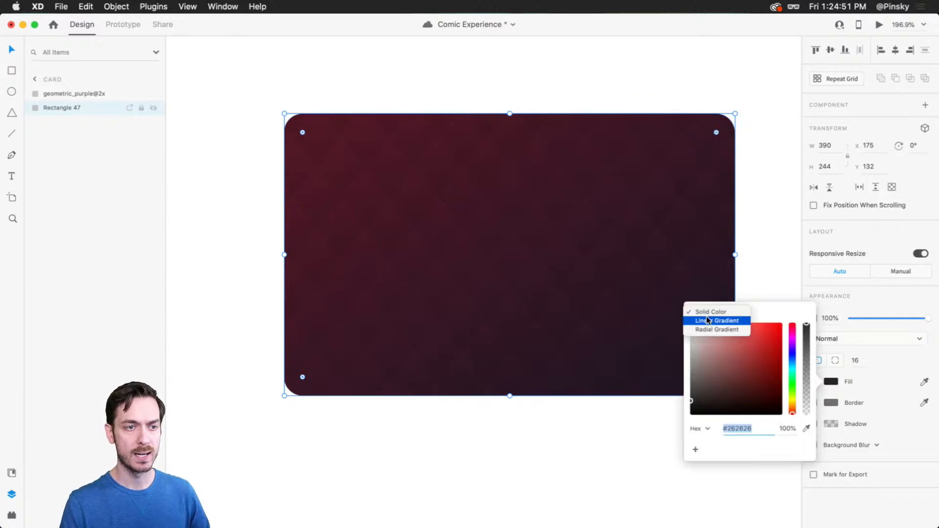
left_click(713, 329)
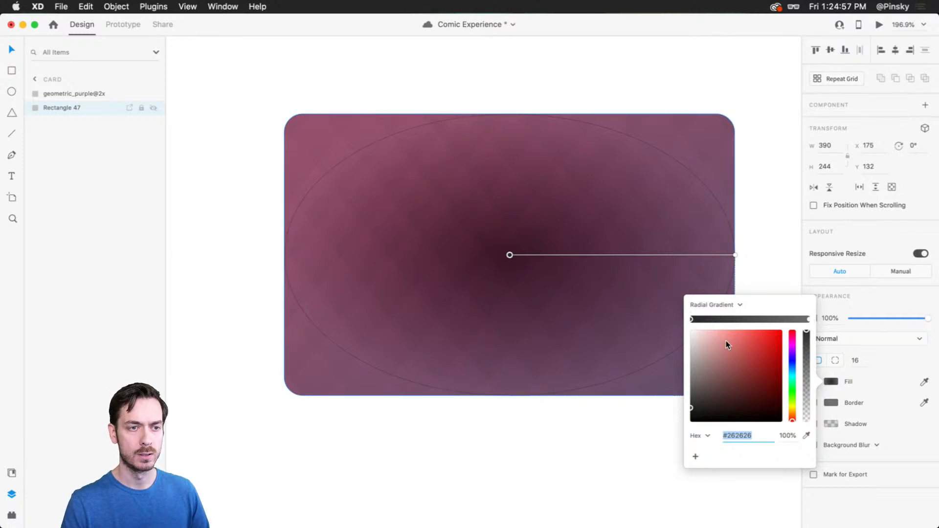
Set the radial gradient's center stop to grey #5F5F5F and its outer stop to near-black #1F1F1F.
mouse_move(726, 344)
left_mouse_down()
mouse_move(665, 382)
mouse_move(658, 377)
mouse_move(648, 398)
left_mouse_up()
left_click(808, 319)
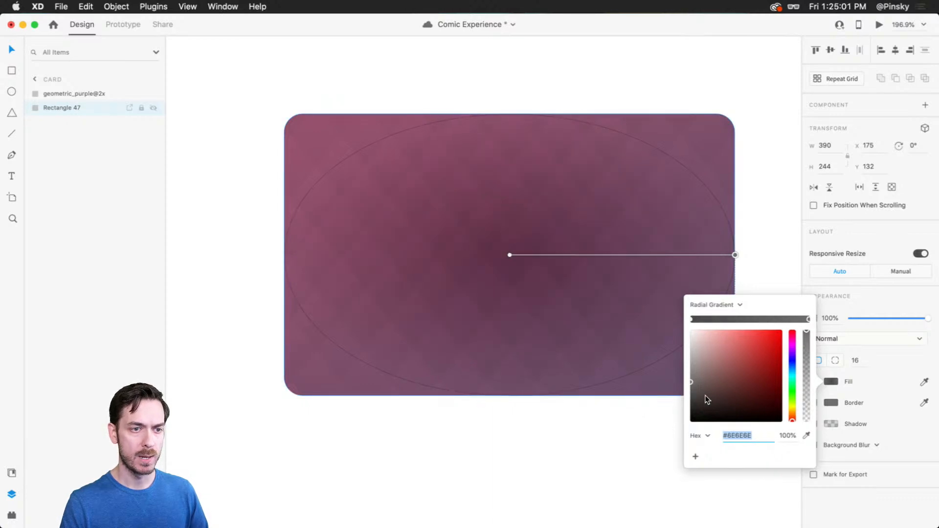
left_click_drag(706, 395, 683, 386)
Shift the gradient's center stop to a magenta hue and darken it to a muted dark purple.
left_click(692, 320)
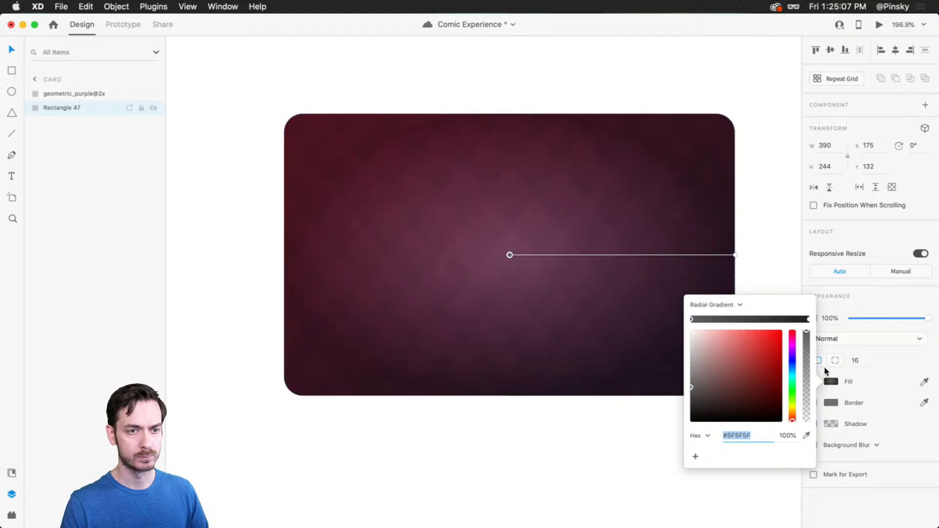
left_click_drag(793, 352, 792, 345)
left_click(713, 381)
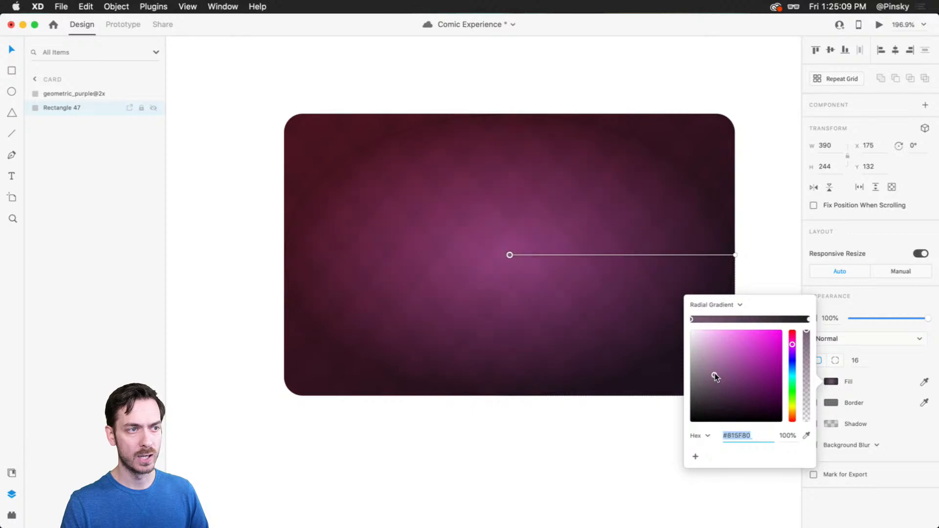
left_click_drag(710, 388, 687, 409)
left_click(809, 320)
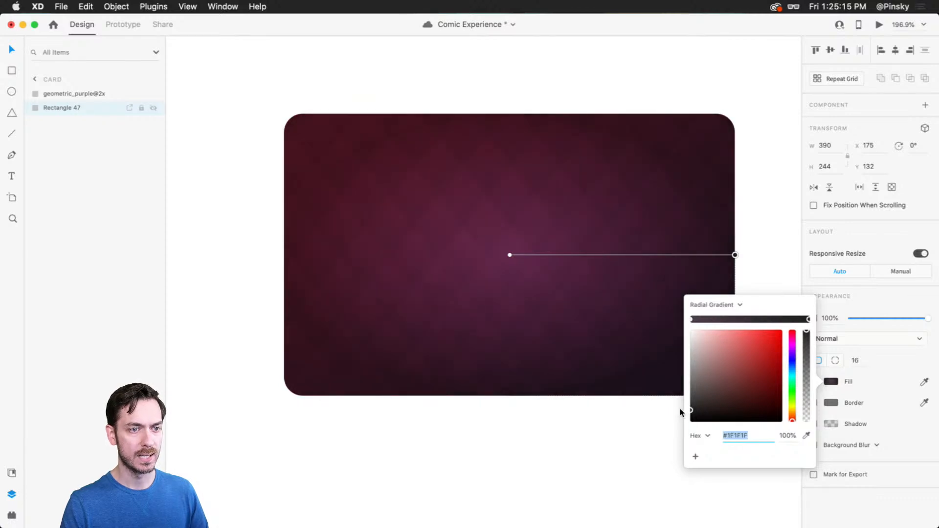
left_click(884, 337)
Select the purple texture rectangle on the card and set its blend mode to Overlay.
left_click(533, 228)
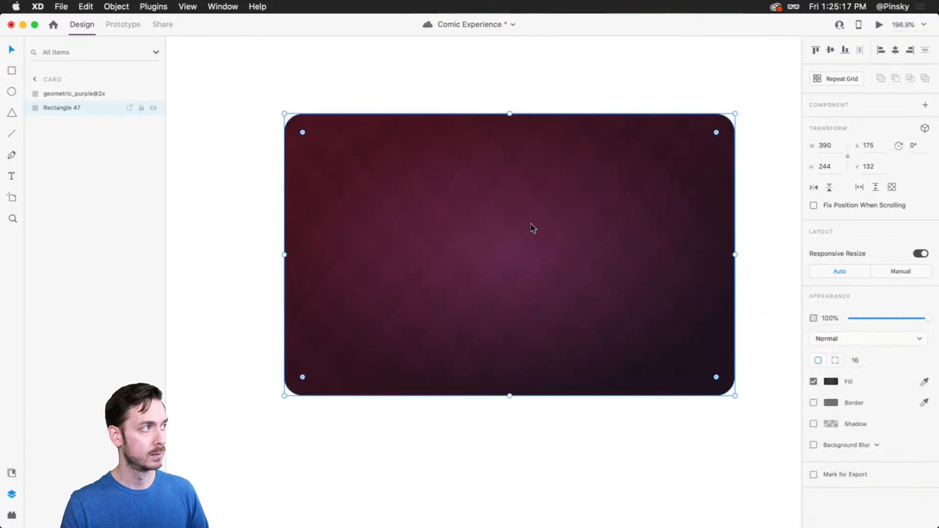
left_click(533, 228)
left_click(878, 338)
left_click(857, 330)
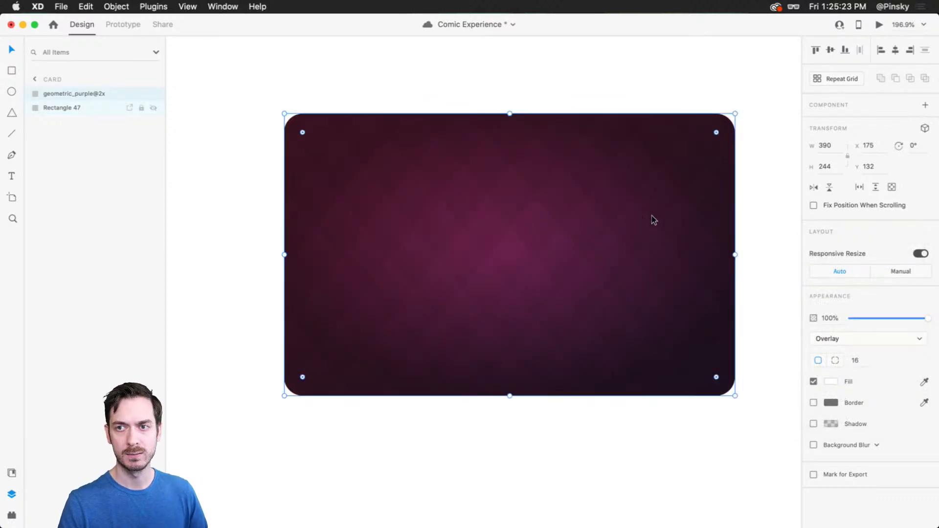
Widen the radial gradient of Rectangle 47 by extending its outer stop slightly beyond the card's right edge.
scroll(653, 222, "down", 3)
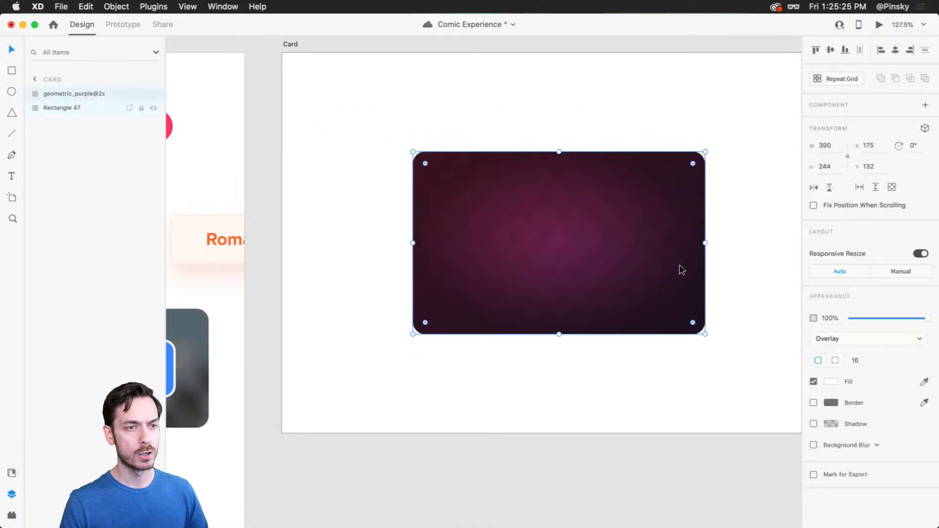
left_click(68, 108)
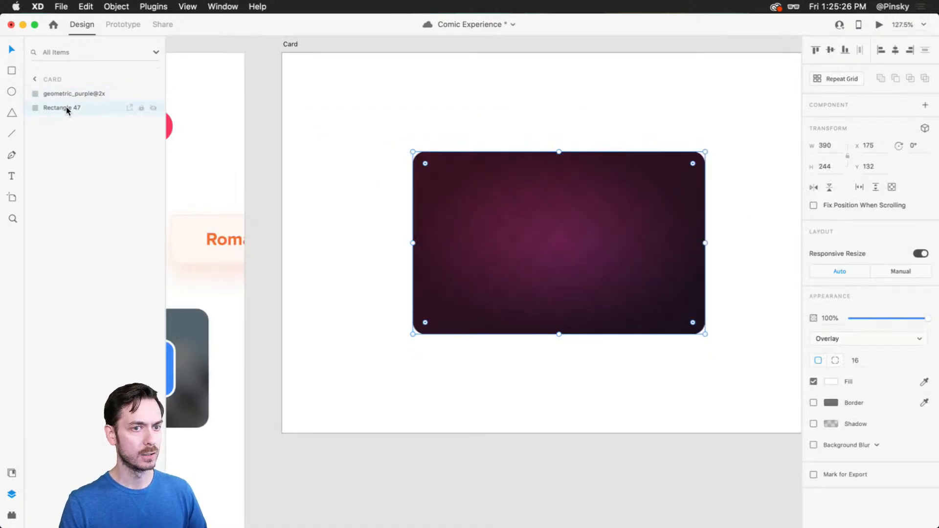
left_click(830, 383)
left_click_drag(705, 243, 744, 243)
left_click(778, 212)
scroll(556, 234, "down", 3)
scroll(557, 234, "up", 3)
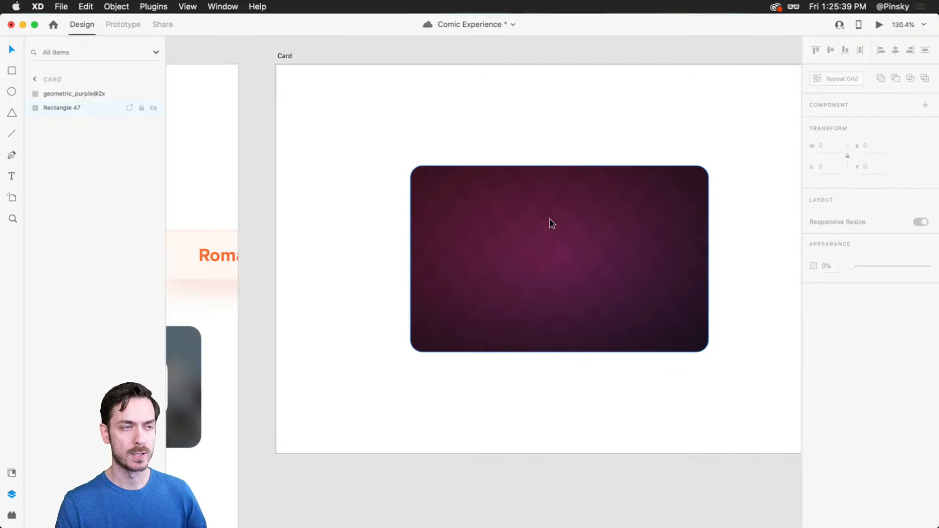
Copy the マンガを読みます logo text from the Home artboard's nav onto the Card artboard and scale it to size 41 in the card's upper area.
scroll(549, 218, "down", 5)
scroll(402, 198, "left", 10)
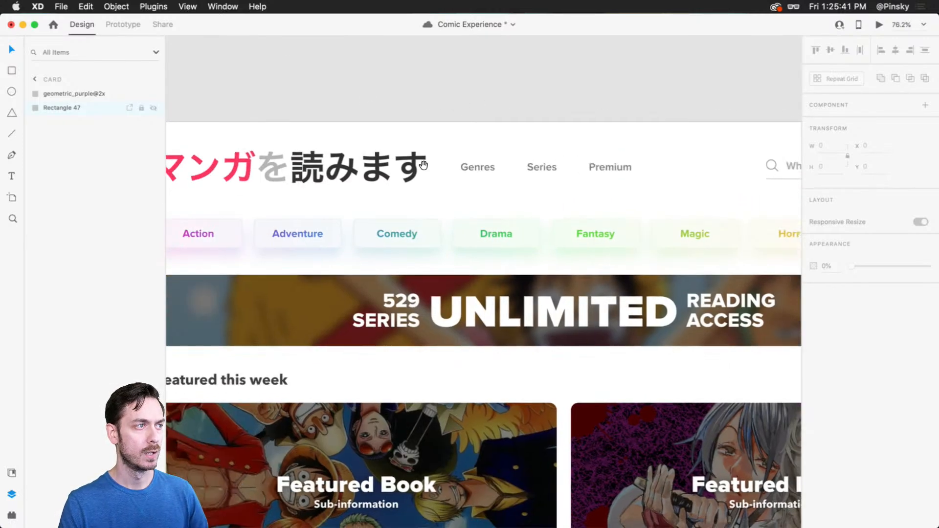
left_click(308, 166)
key("super+c")
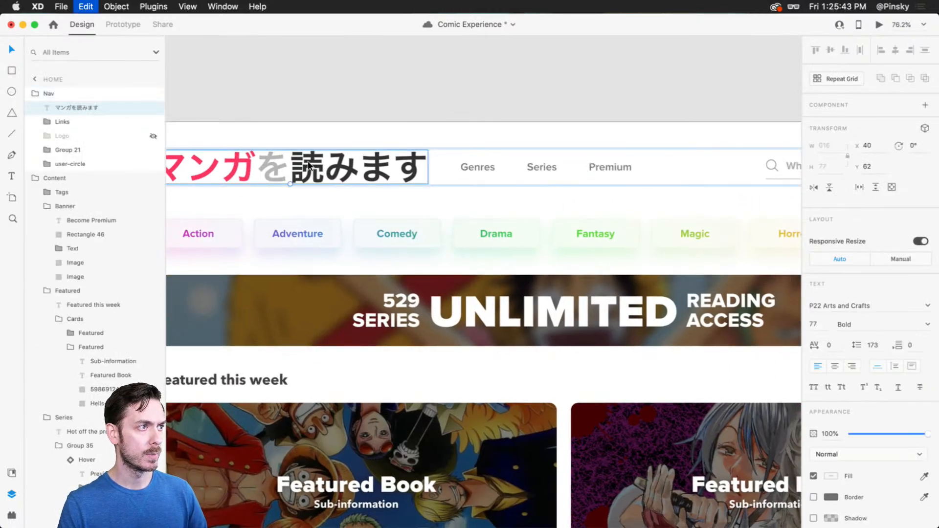
scroll(631, 180, "right", 10)
scroll(563, 205, "up", 5)
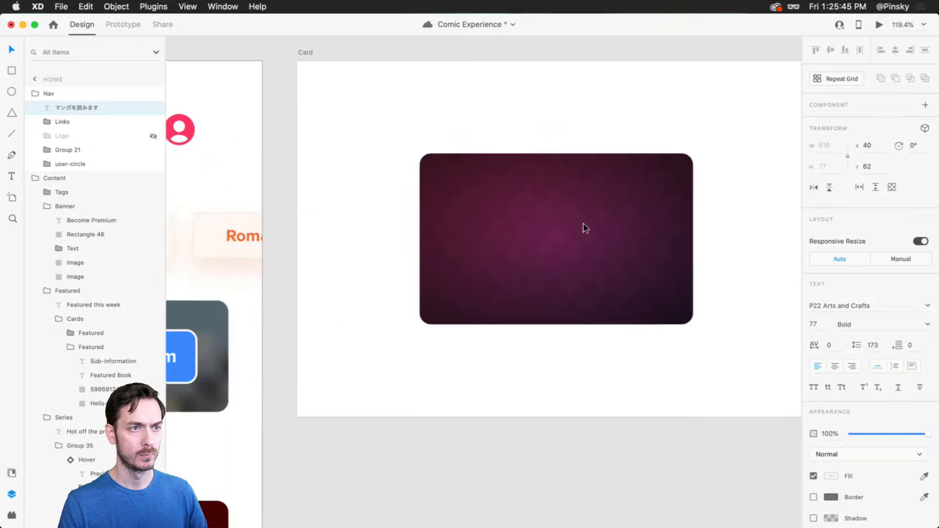
key("super+v")
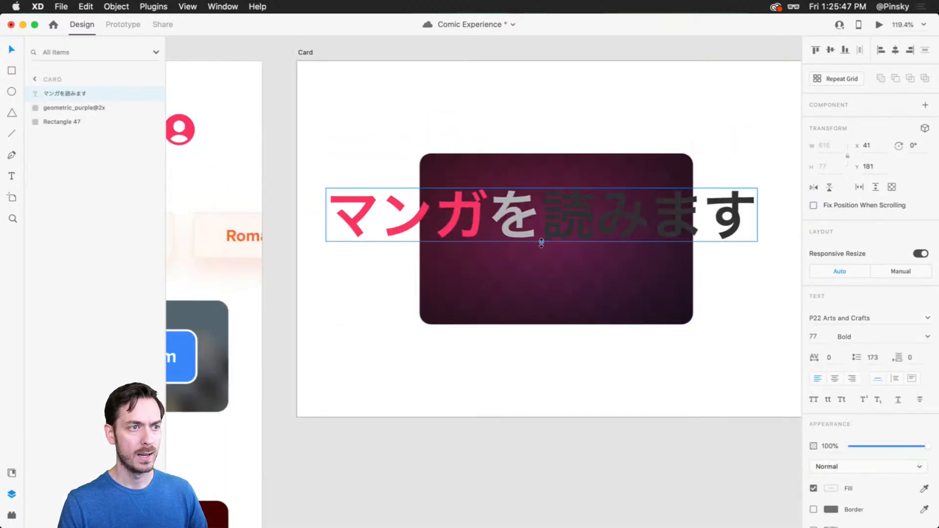
left_click_drag(543, 243, 547, 216)
left_click_drag(636, 214, 559, 199)
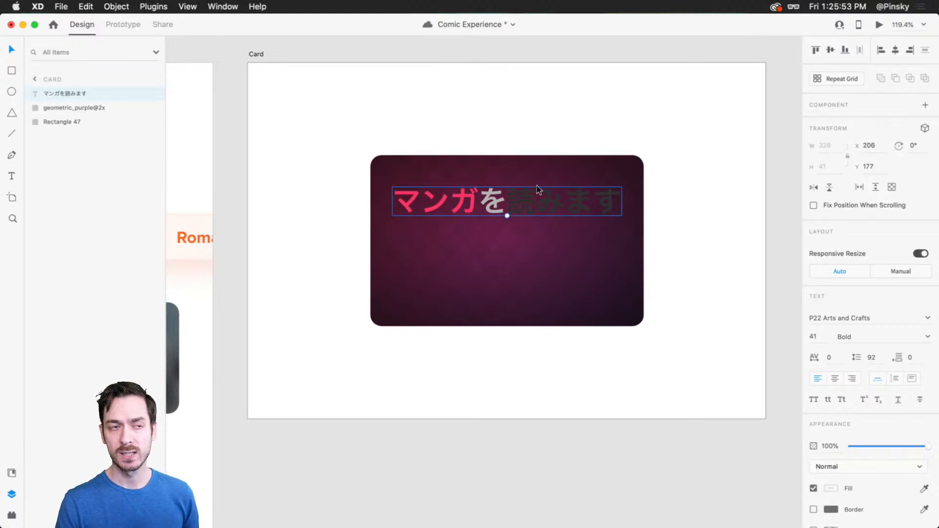
Recolor the dark characters 読みます in the card's Japanese title to white #FFFFFF.
double_click(537, 200)
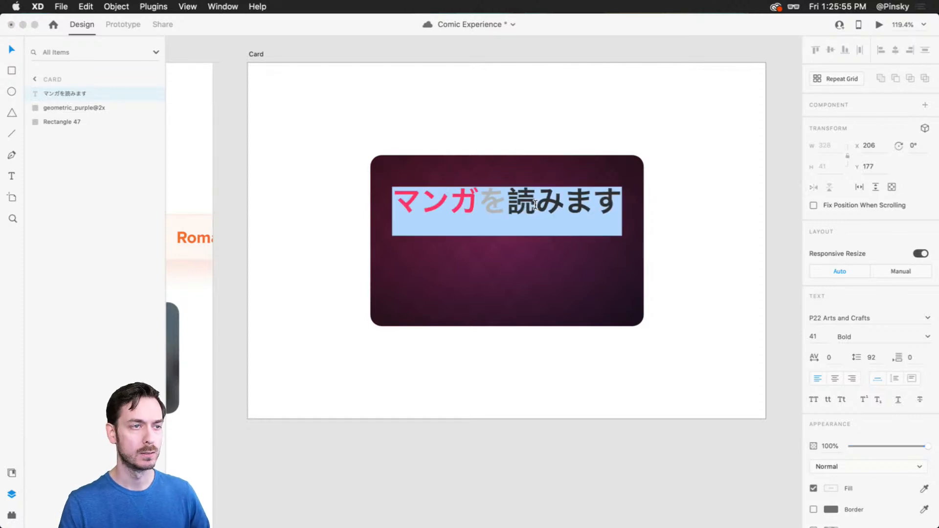
left_click(480, 204)
left_click_drag(515, 200, 624, 209)
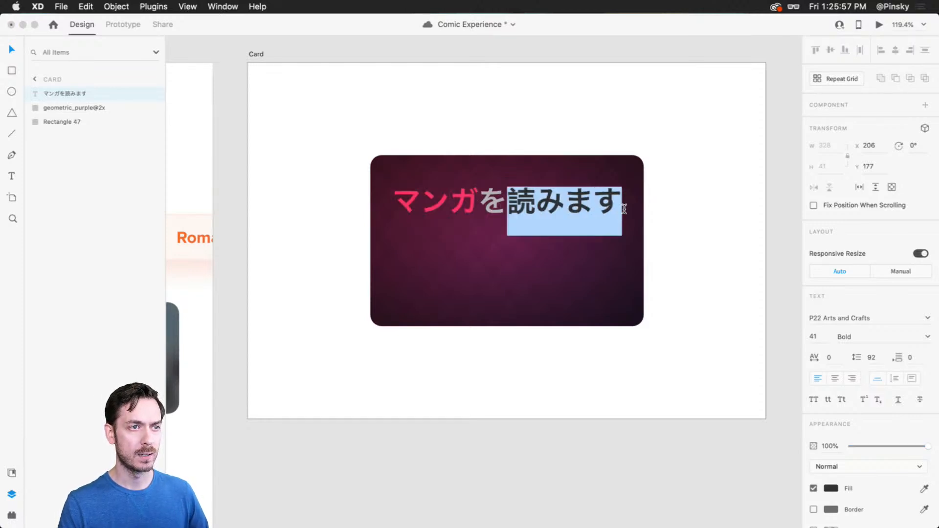
left_click(831, 487)
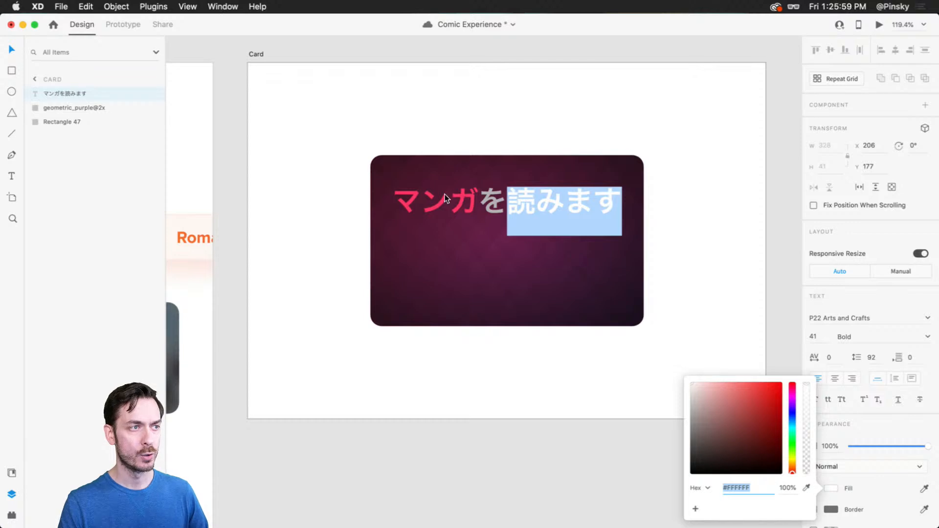
Recolor the grey を character in the Japanese title to white #FFFFFF at 30% opacity.
left_click(486, 199)
left_click_drag(484, 202, 512, 216)
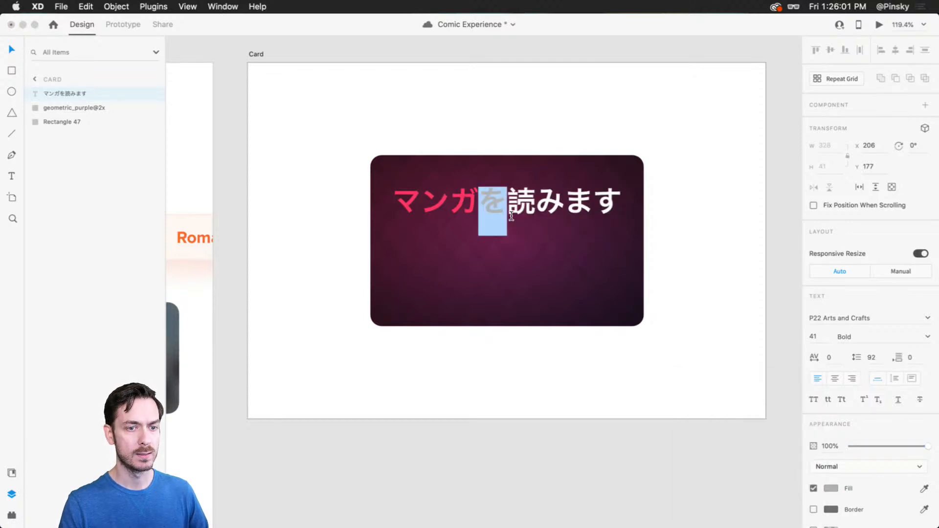
left_click(837, 491)
left_click_drag(730, 422, 614, 302)
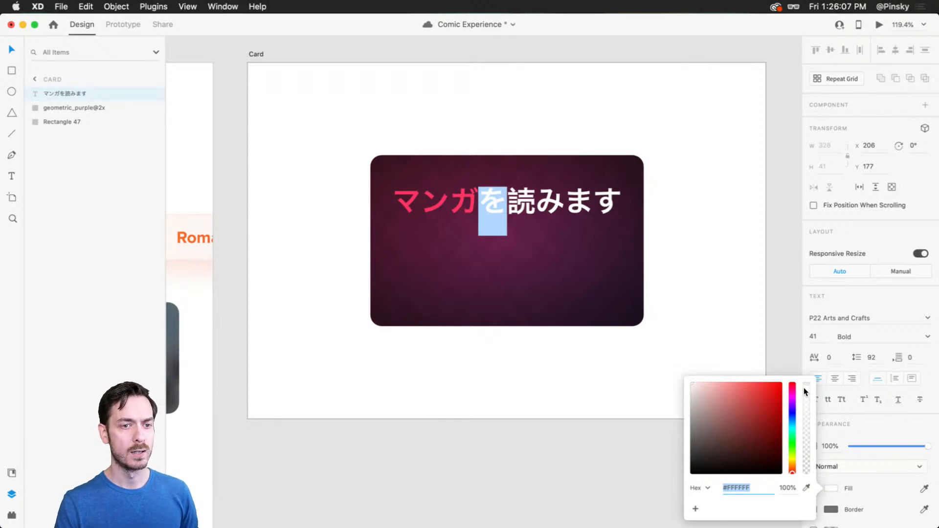
left_click_drag(809, 387, 808, 448)
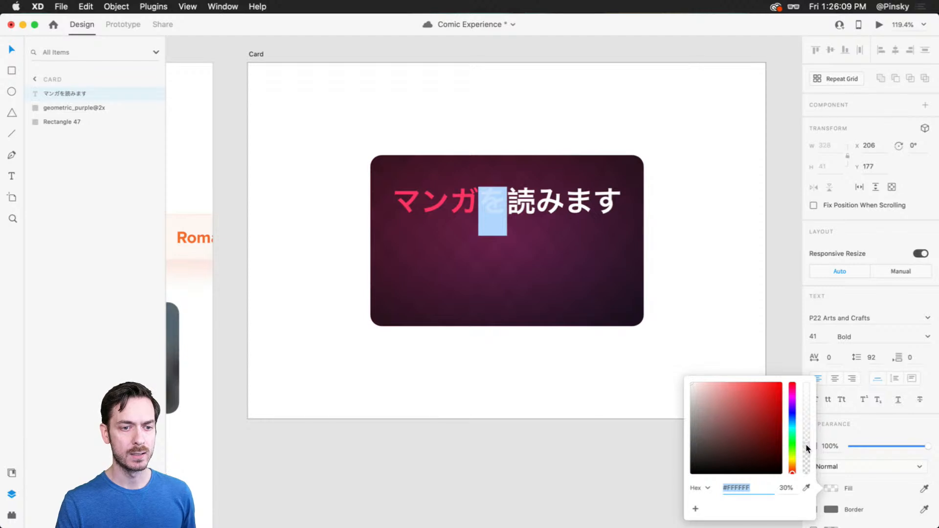
left_click(730, 264)
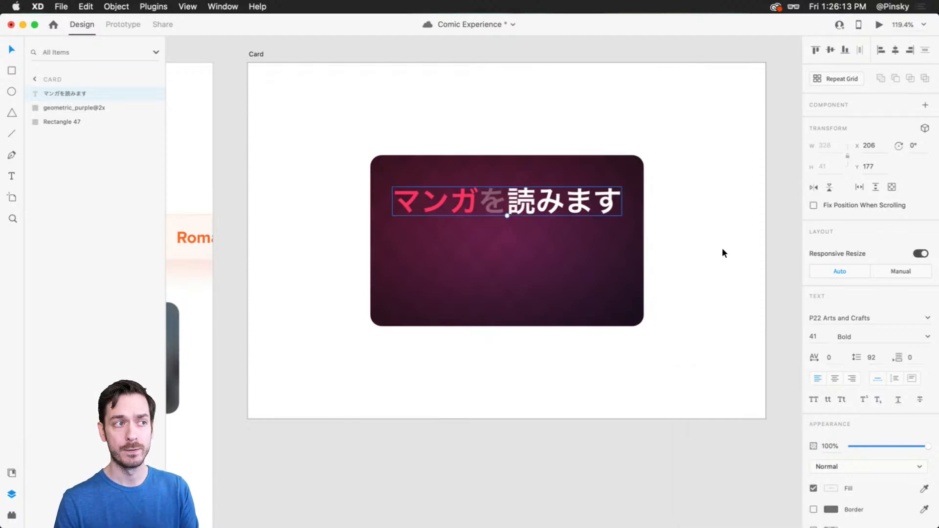
Lower the Japanese title slightly on the card and add a new text object reading PREMIUM.
left_click_drag(550, 205, 550, 221)
key("t")
left_click(517, 269)
type("OP")
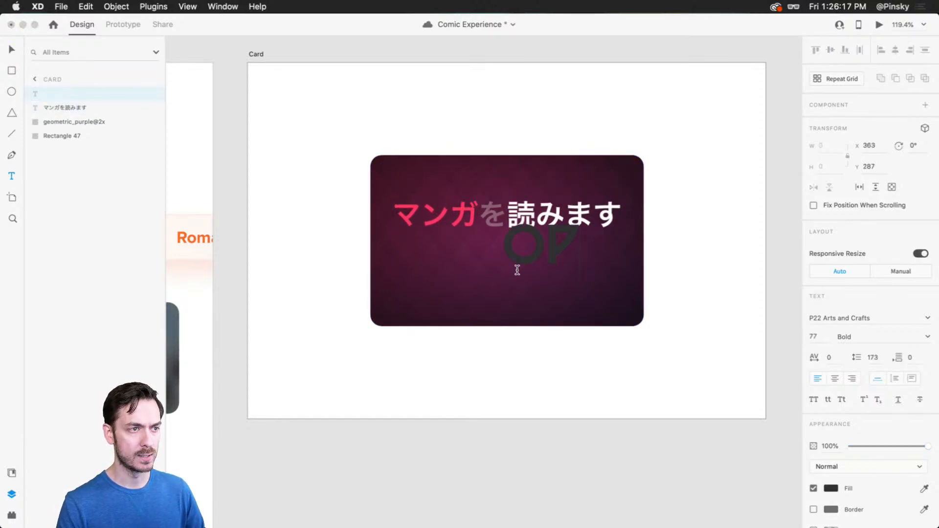
key("BackSpace")
key("BackSpace")
type("PREMIYU")
type("M")
key("BackSpace")
key("BackSpace")
key("BackSpace")
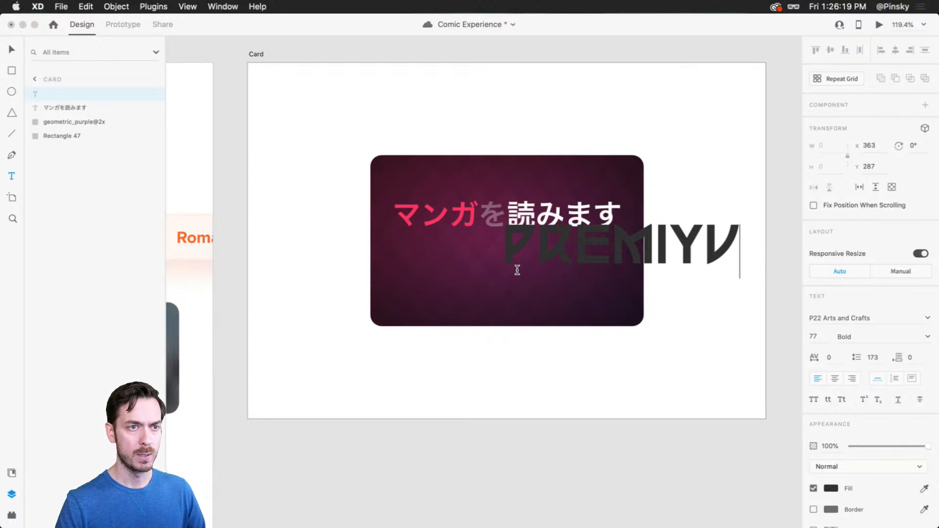
type("UM")
key("Escape")
key("v")
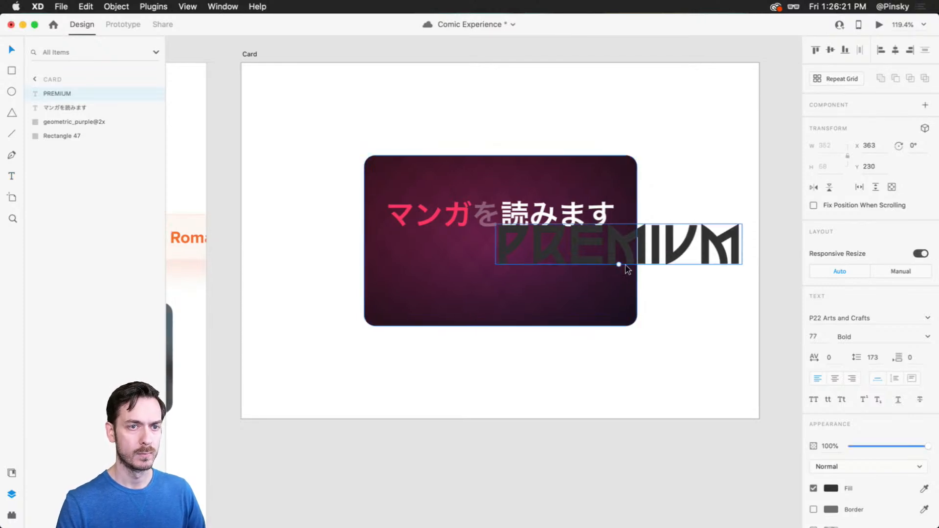
Move the PREMIUM text beneath the Japanese title and set its font to Proxima Nova Black.
left_click_drag(623, 259, 509, 268)
left_click(830, 327)
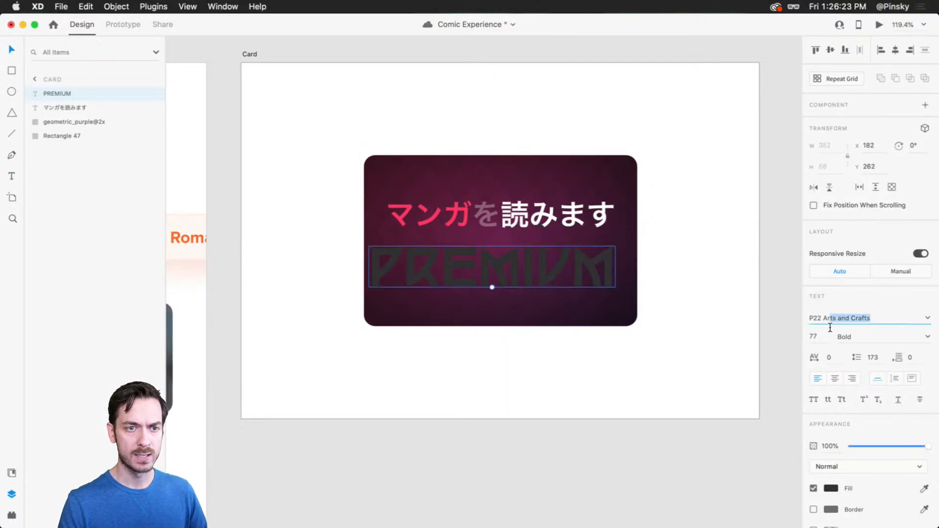
triple_click(829, 328)
type("Proxima Nova")
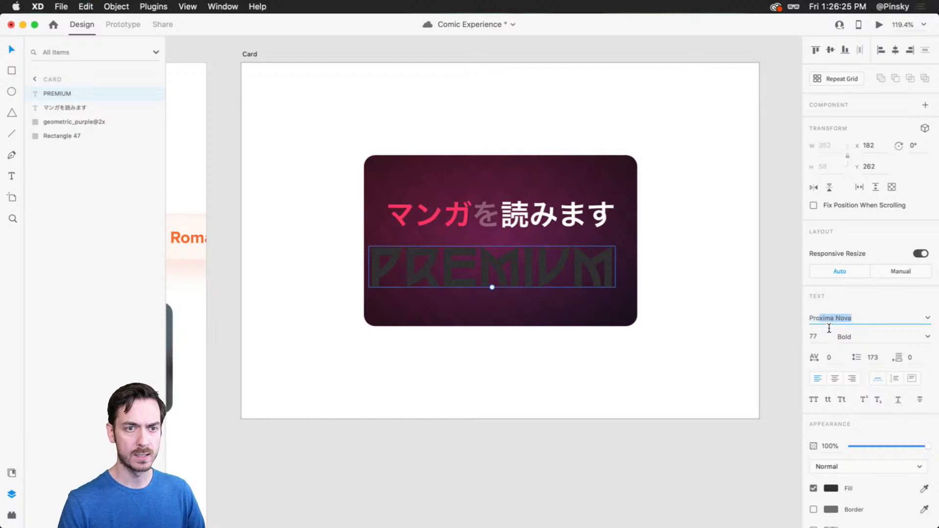
key("Return")
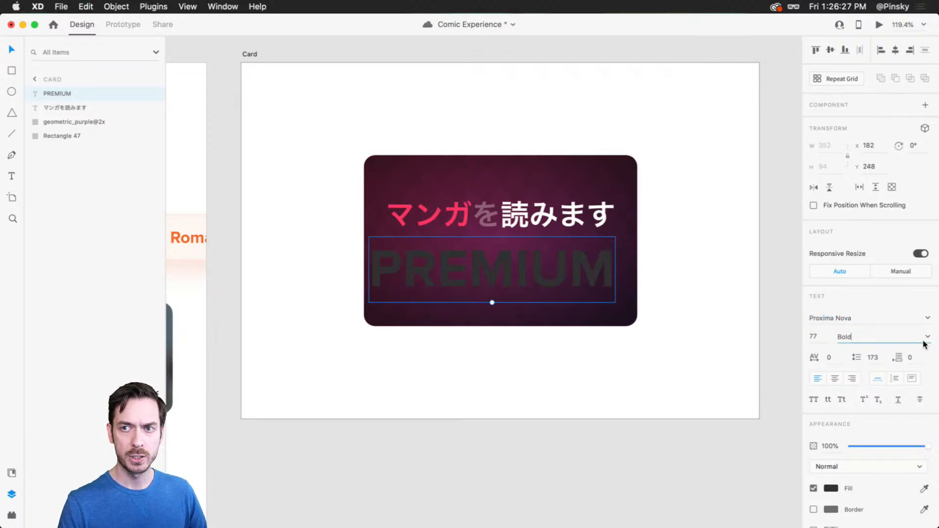
left_click(927, 340)
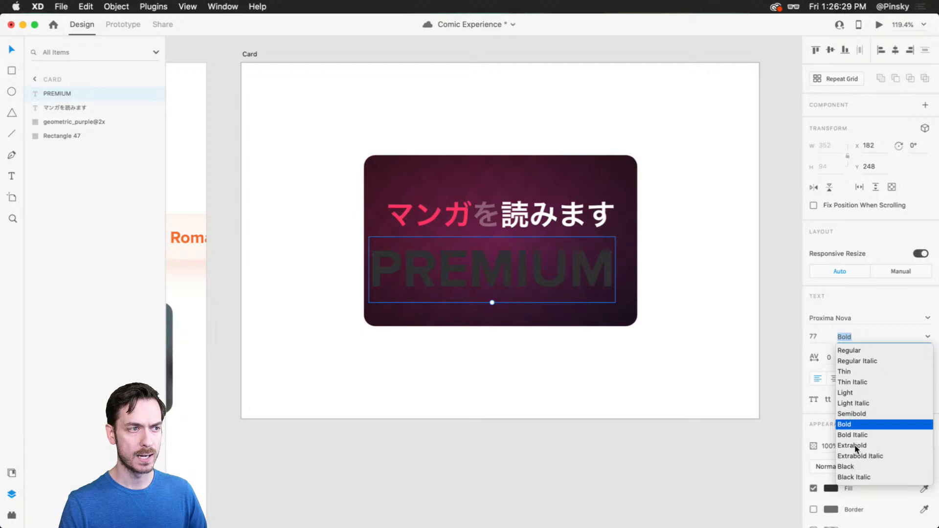
left_click(847, 467)
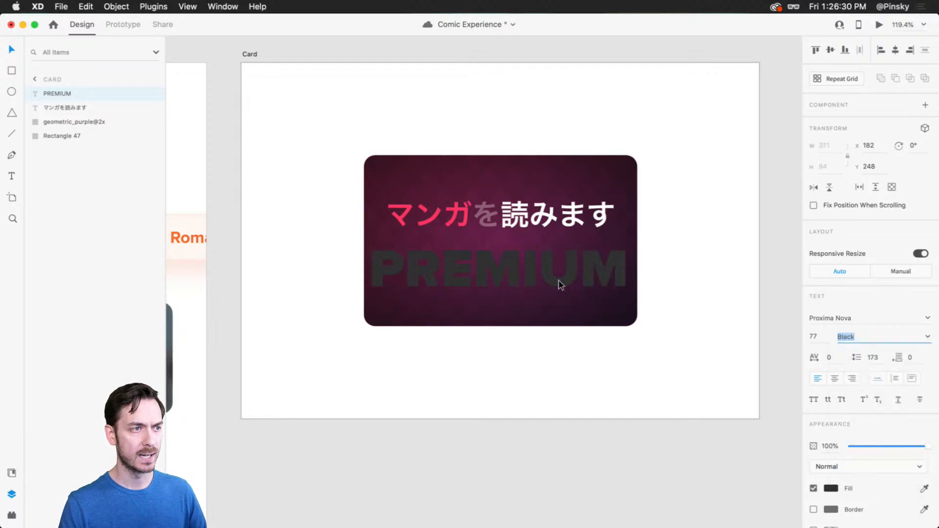
Fill the PREMIUM text with white #FFFFFF and center-align it.
left_click(831, 489)
type("ffffff")
key("Return")
left_click(835, 379)
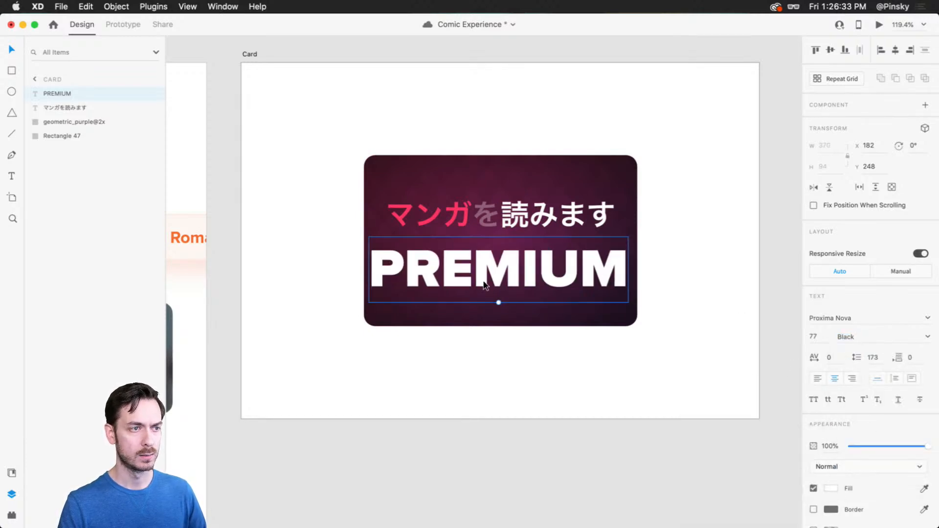
Shrink the PREMIUM text to roughly the Japanese title's width, change its weight to Extrabold and position it just below the title.
left_click_drag(498, 303, 499, 292)
mouse_move(505, 250)
left_mouse_down()
mouse_move(512, 240)
mouse_move(506, 246)
left_mouse_up()
left_click_drag(501, 281, 502, 288)
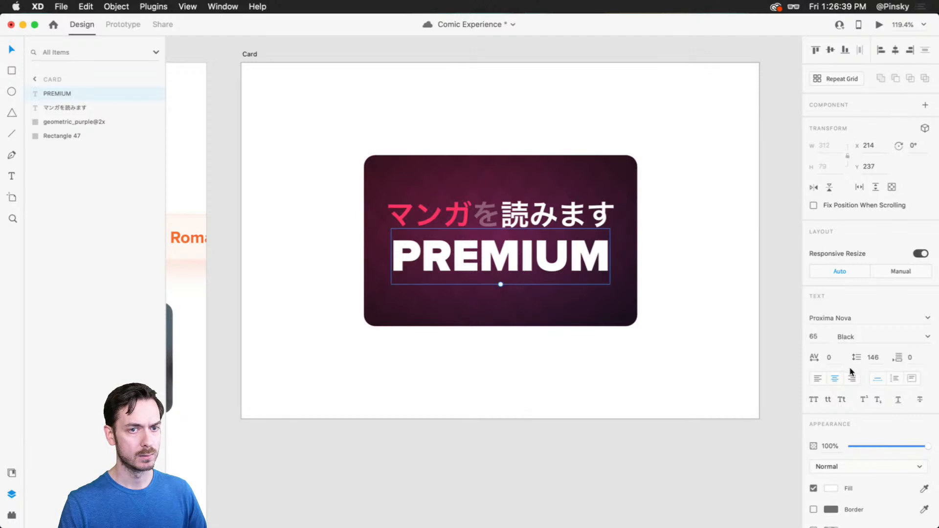
left_click(928, 338)
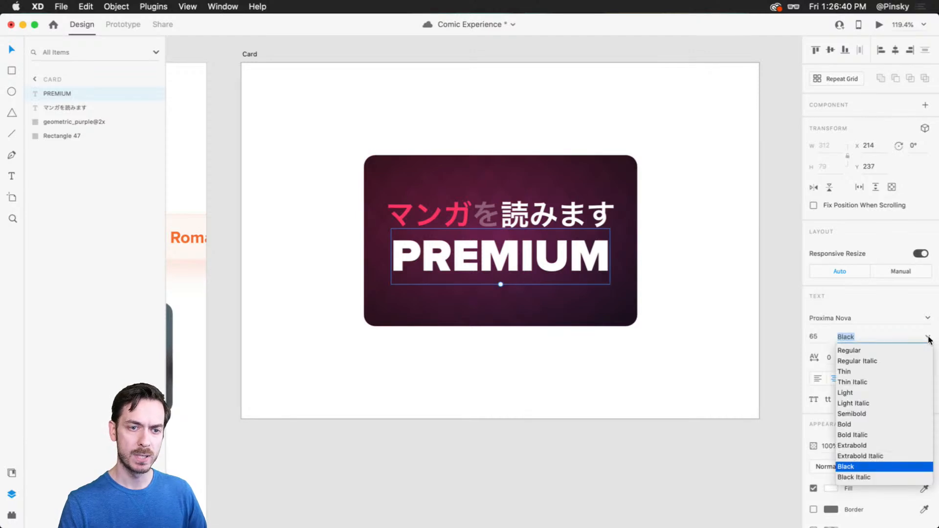
left_click(857, 445)
left_click_drag(501, 285, 501, 288)
left_click_drag(529, 252, 530, 258)
Lower the opacity of the purple geometric texture to 66%.
left_click(579, 161)
left_click_drag(928, 319, 902, 318)
Darken Rectangle 47's radial gradient, setting the outer stop to #141414 and the center stop to #3C303B.
left_click(59, 136)
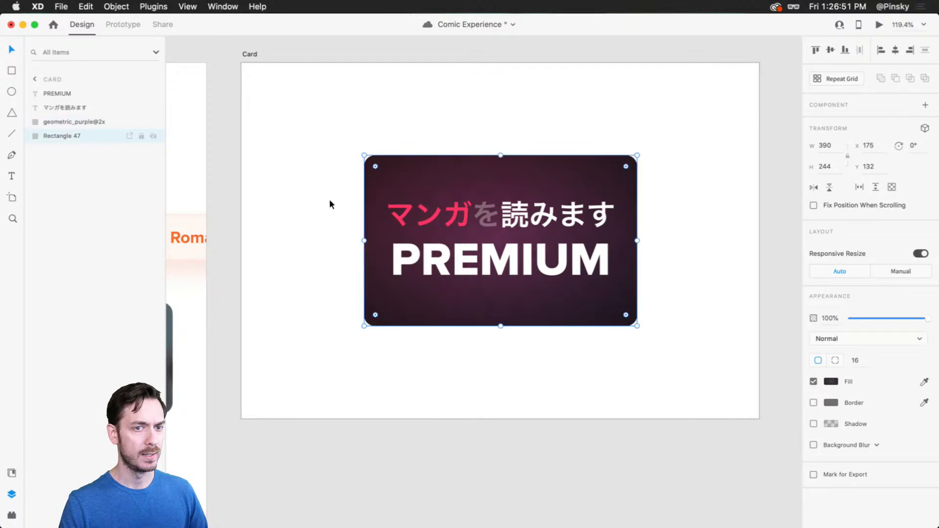
left_click(824, 383)
left_click(692, 318)
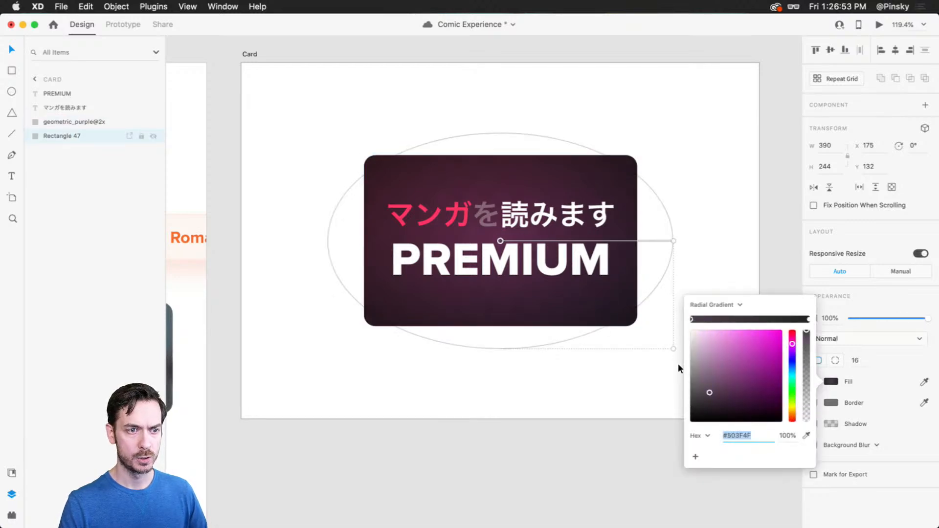
left_click_drag(715, 397, 690, 416)
left_click(809, 319)
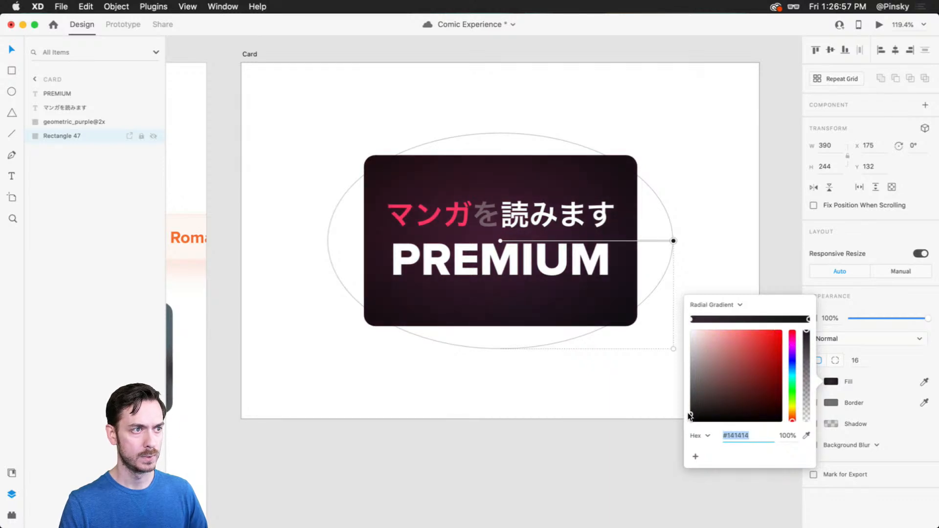
left_click(691, 319)
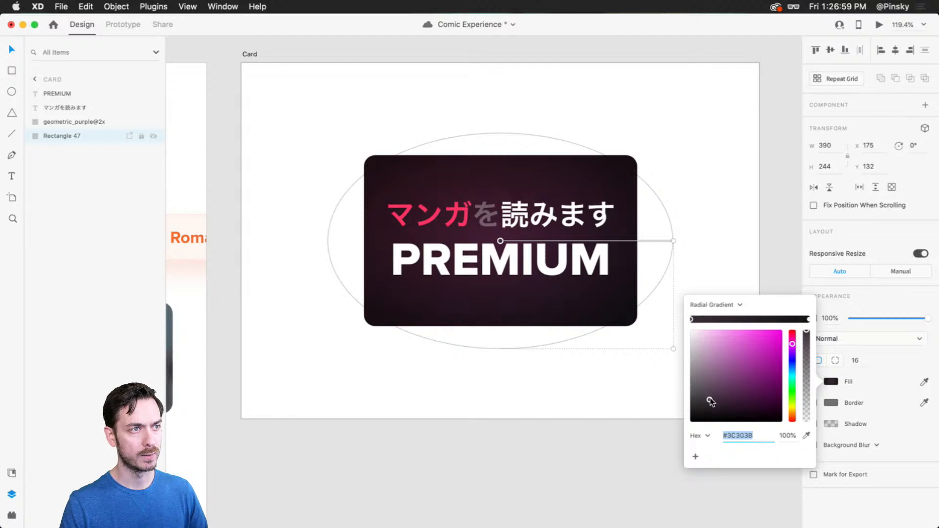
Set the geometric_purple@2x texture's opacity to 100%.
left_click(74, 122)
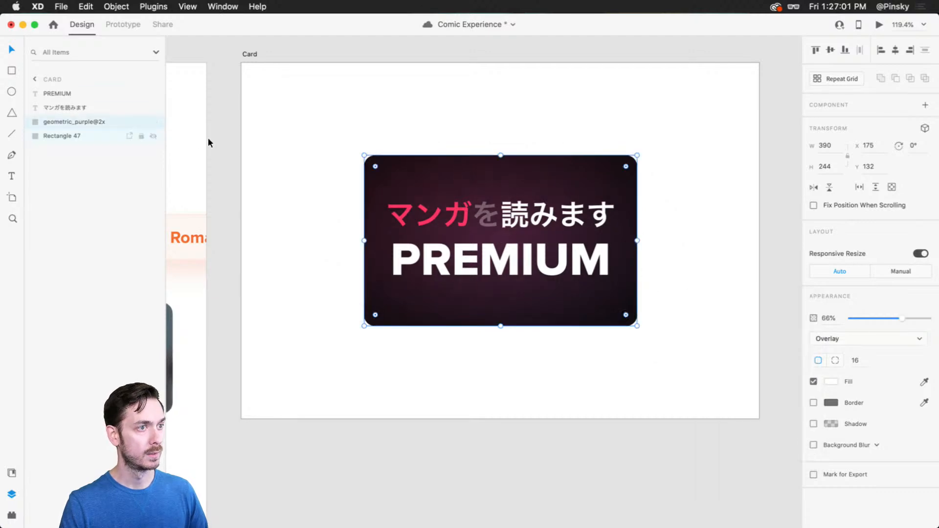
left_click_drag(903, 318, 932, 319)
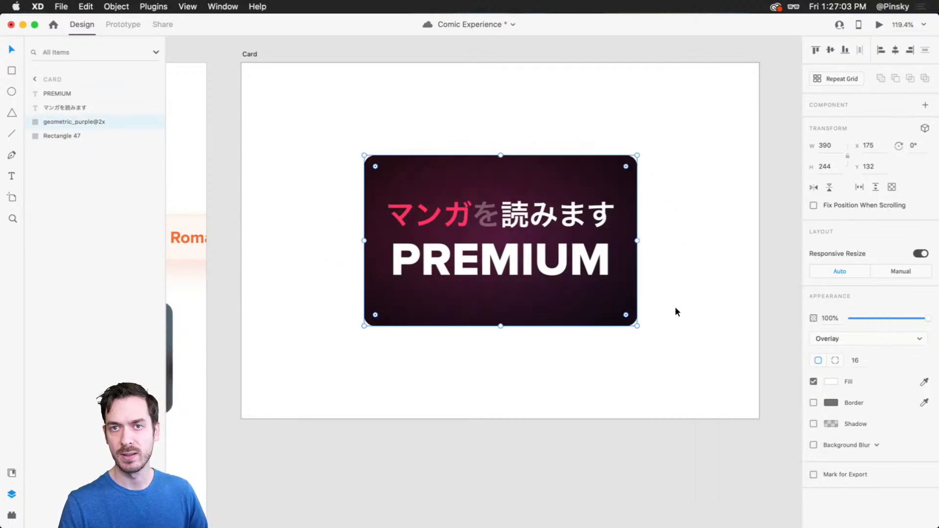
left_click(691, 192)
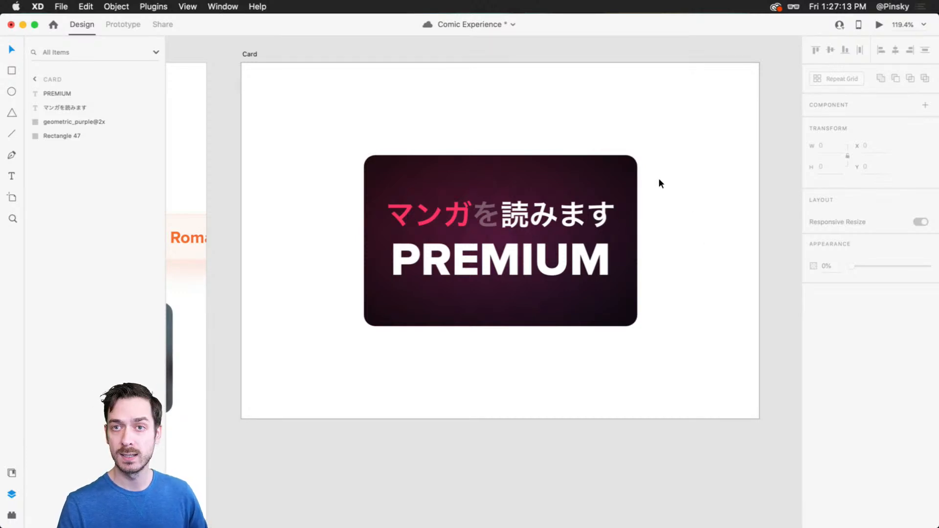
Add a size 1 white #FFFFFF border to Rectangle 47 and make the border color semi-transparent.
left_click(503, 178)
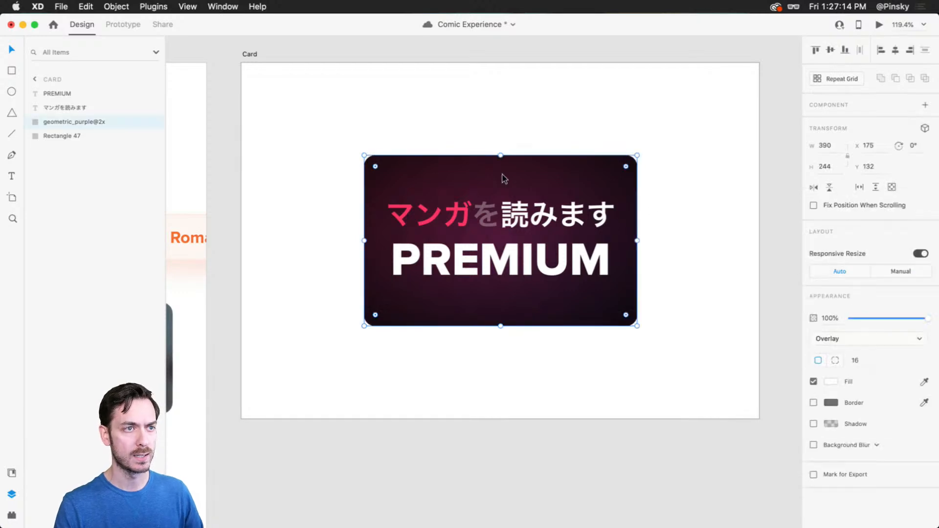
left_click(71, 136)
scroll(544, 240, "up", 3)
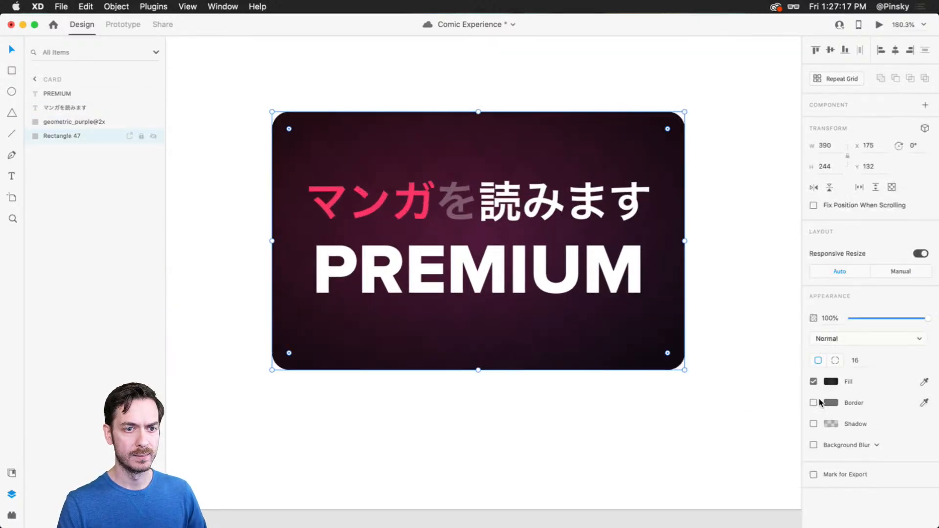
left_click(814, 403)
left_click(831, 403)
left_click_drag(681, 345, 666, 257)
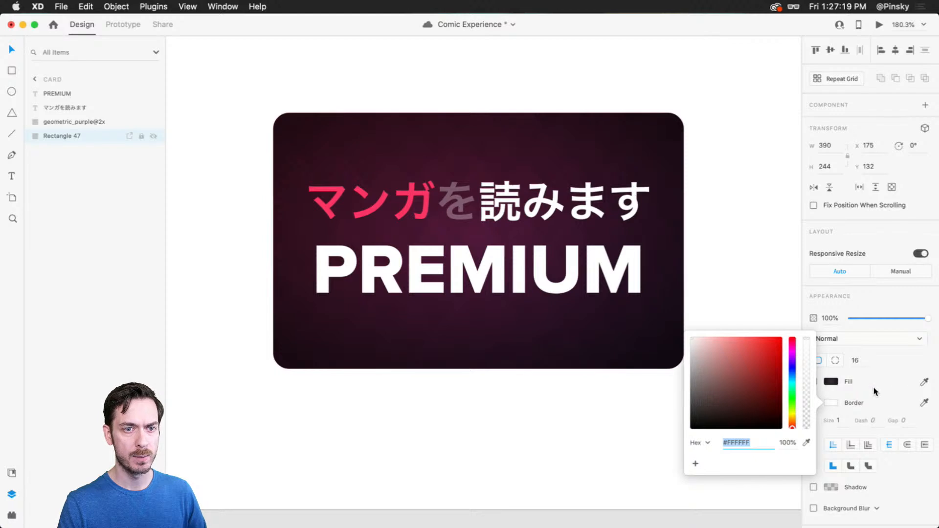
left_click(841, 424)
left_click(830, 402)
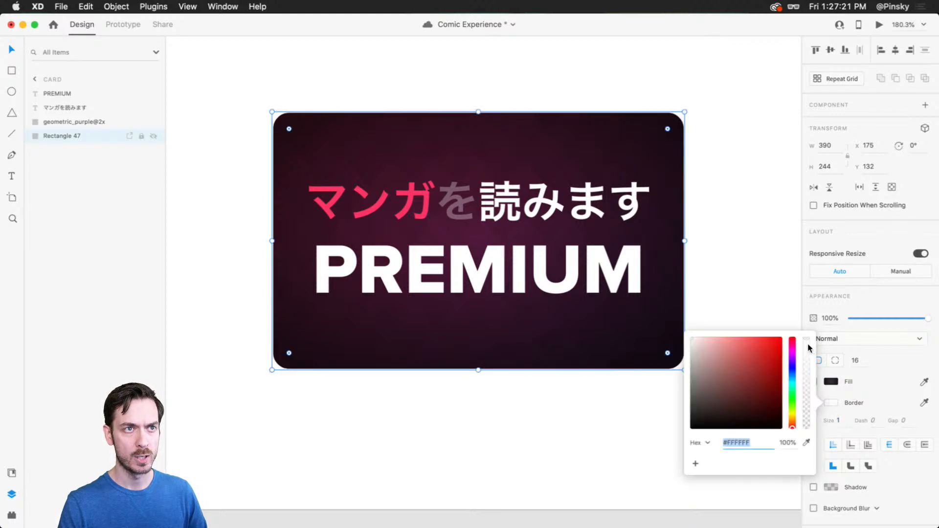
left_click_drag(808, 349, 798, 391)
left_click(749, 295)
scroll(645, 298, "down", 5)
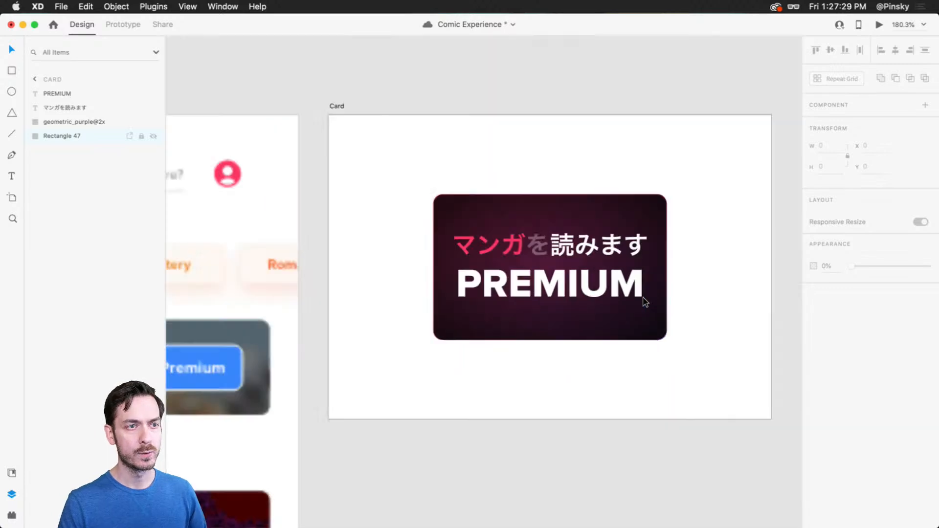
Reduce the height of both the card's background rectangle and its purple texture to 222, keeping them centered around the text.
scroll(645, 296, "up", 4)
left_click(500, 182)
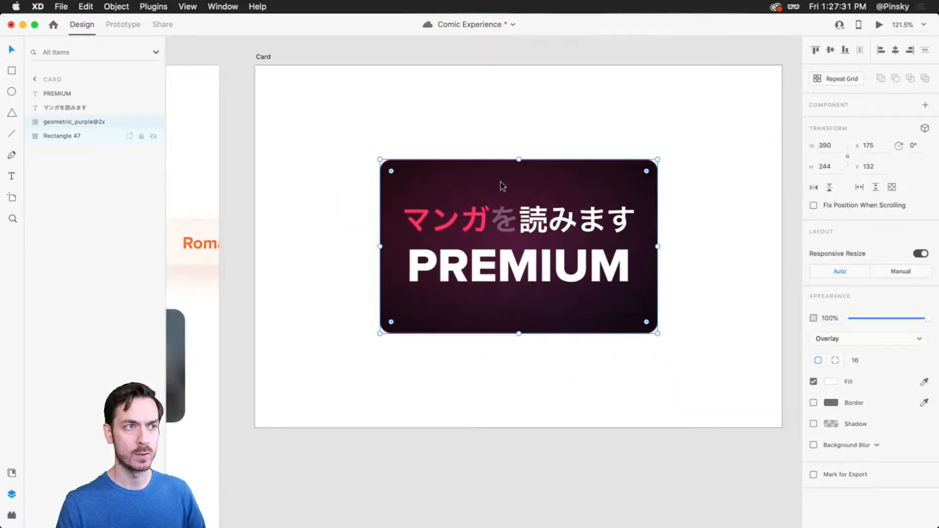
left_click_drag(519, 160, 520, 169)
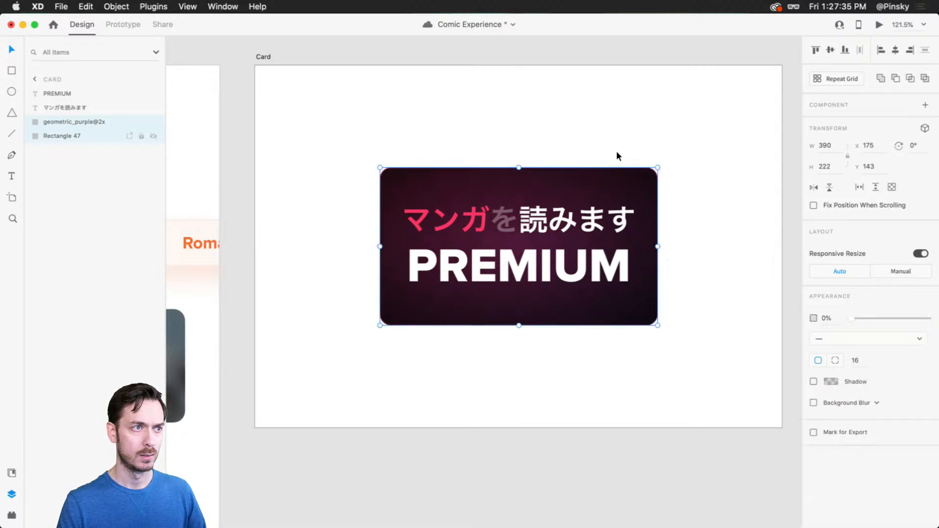
Change the blend mode of the geometric_purple@2x texture to Soft Light.
left_click(874, 342)
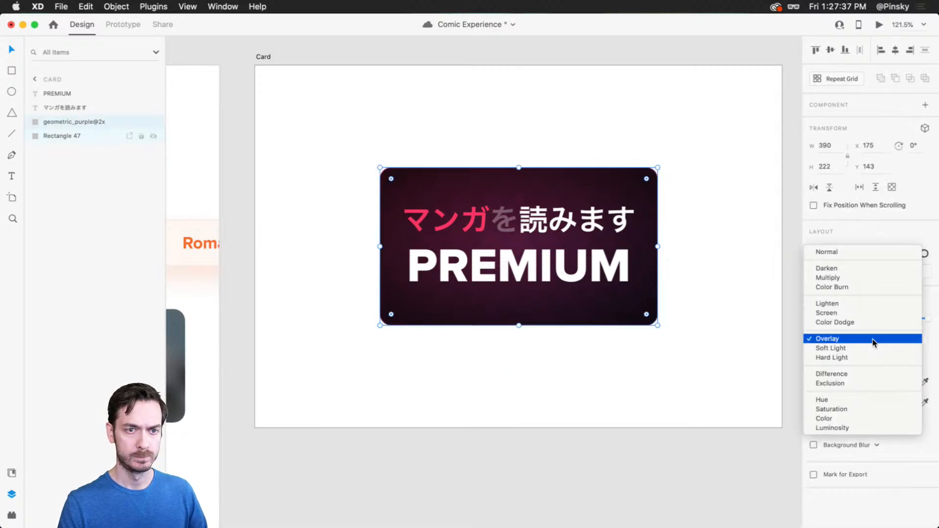
left_click(871, 347)
left_click(715, 202)
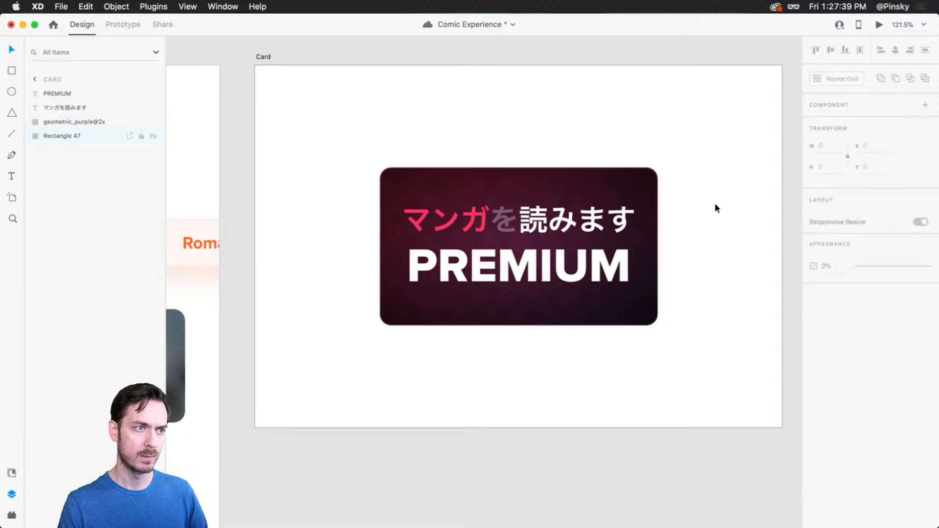
Group the premium card's texture, background, logo and title, and name the group Card.
scroll(697, 211, "down", 3)
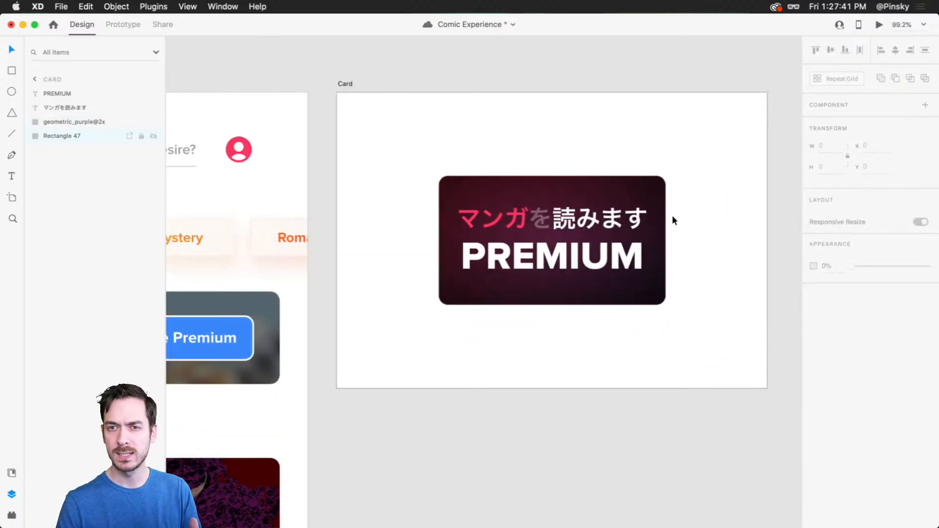
left_click_drag(687, 156, 616, 196)
key("super+g")
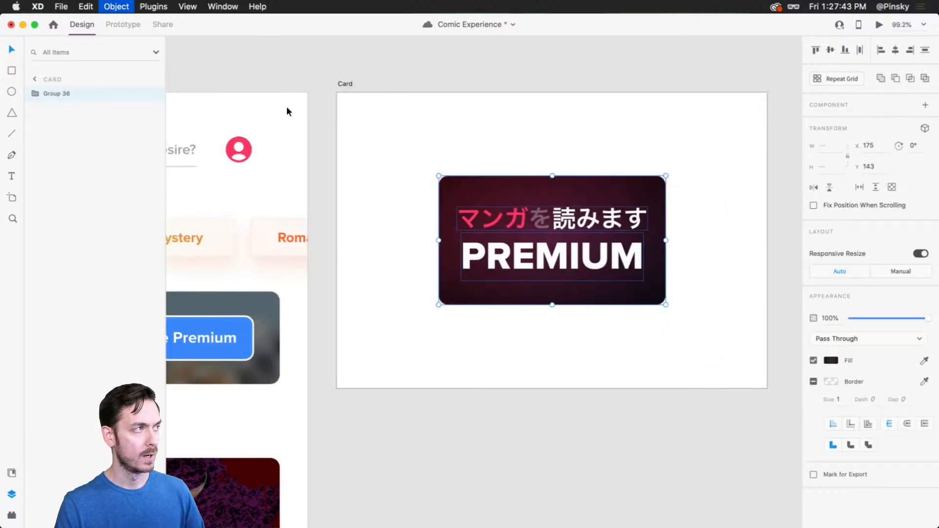
double_click(68, 94)
type("Card")
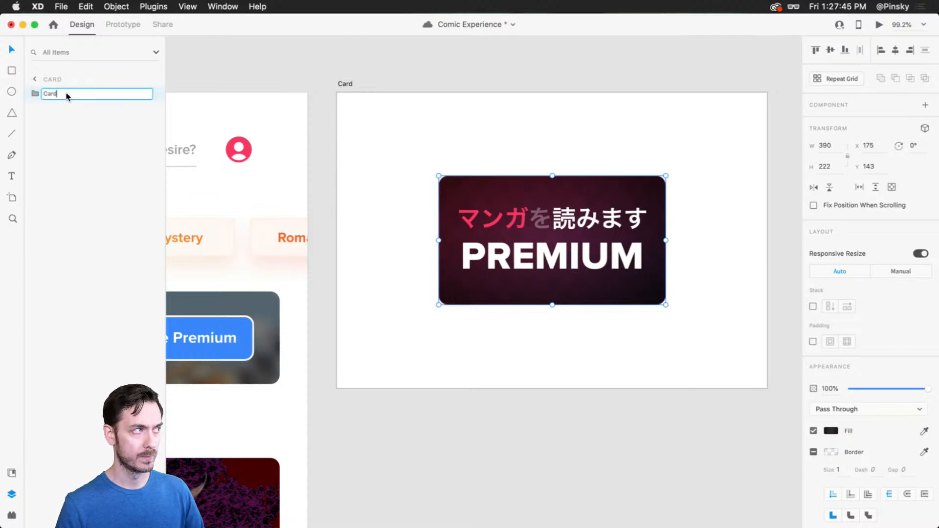
key("Return")
Nudge the Card group right to X 181 and convert it into a component.
scroll(601, 219, "left", 3)
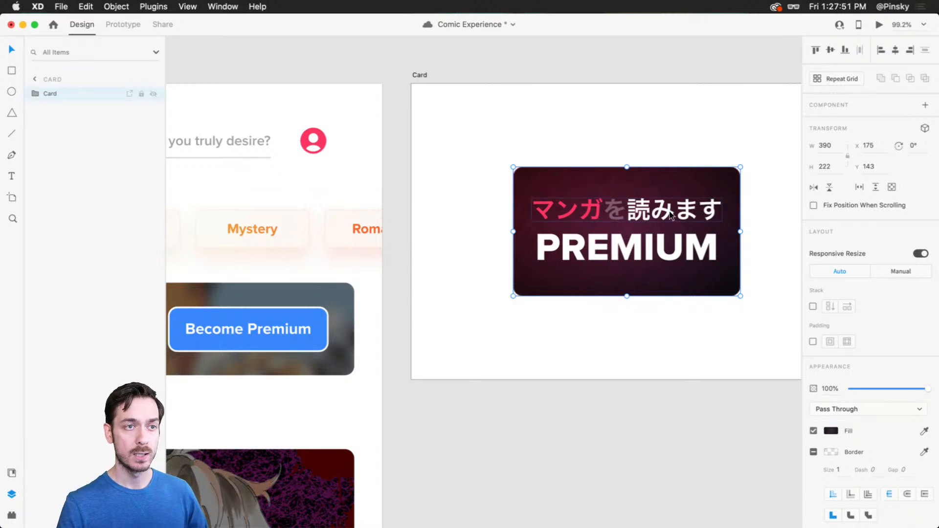
key("Right")
key("Right")
key("Right")
key("Right")
key("Right")
key("Right")
key("super+k")
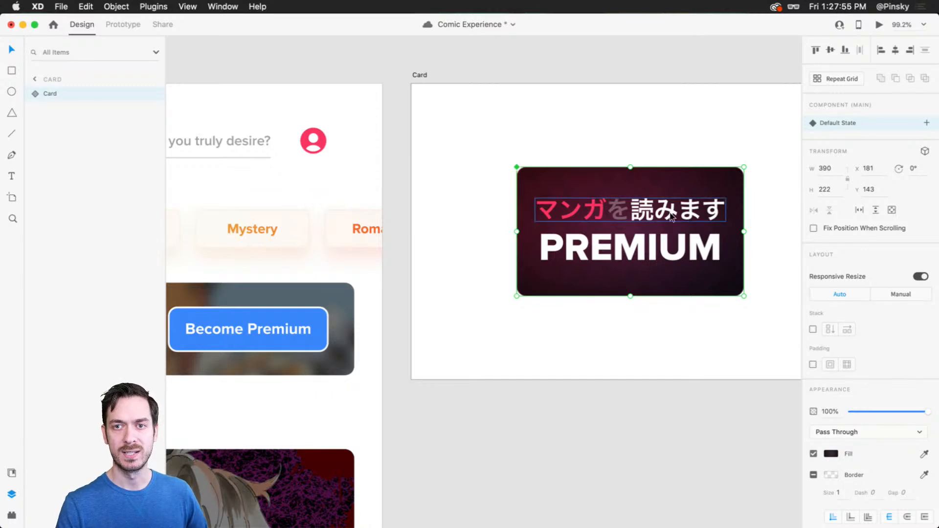
Copy the Card component and paste an instance into the Banner group on the Home artboard.
scroll(673, 214, "down", 4)
left_click_drag(571, 175, 684, 174)
scroll(656, 172, "left", 10)
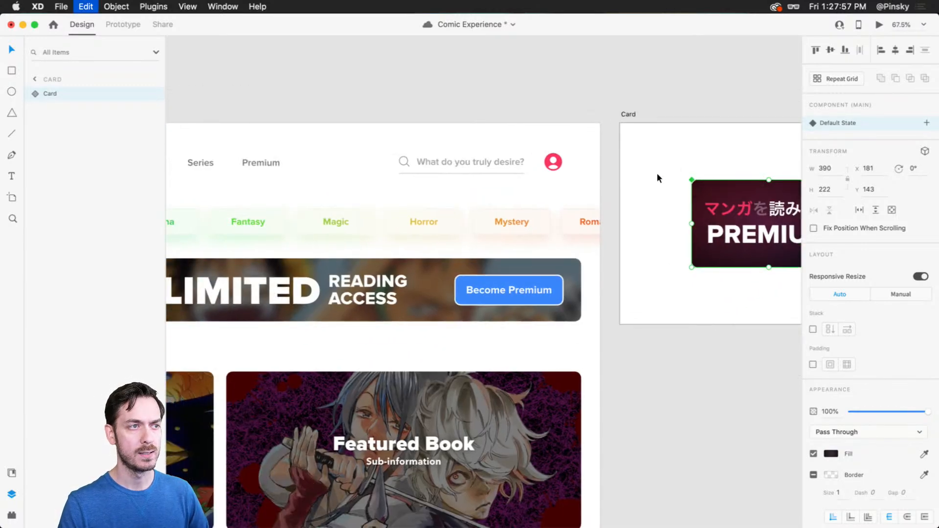
scroll(657, 172, "down", 2)
left_click(342, 222)
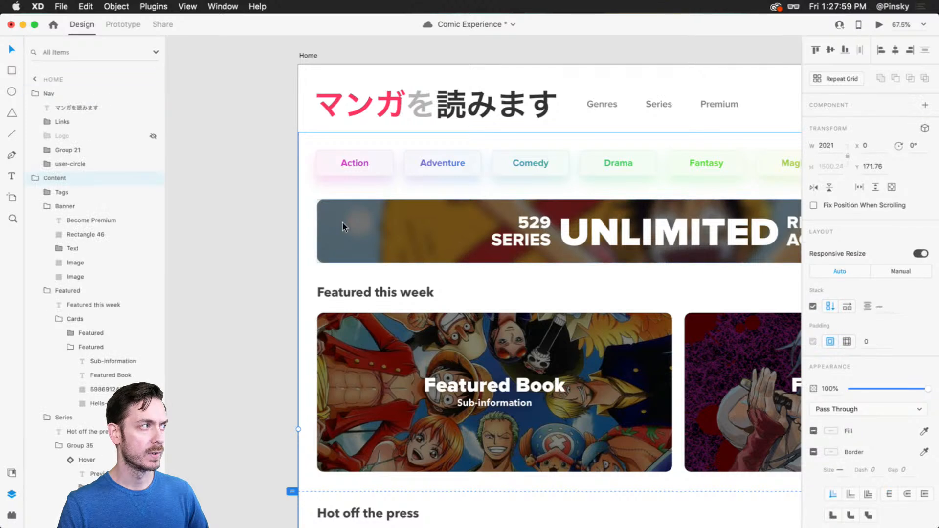
double_click(342, 222)
left_click(79, 221)
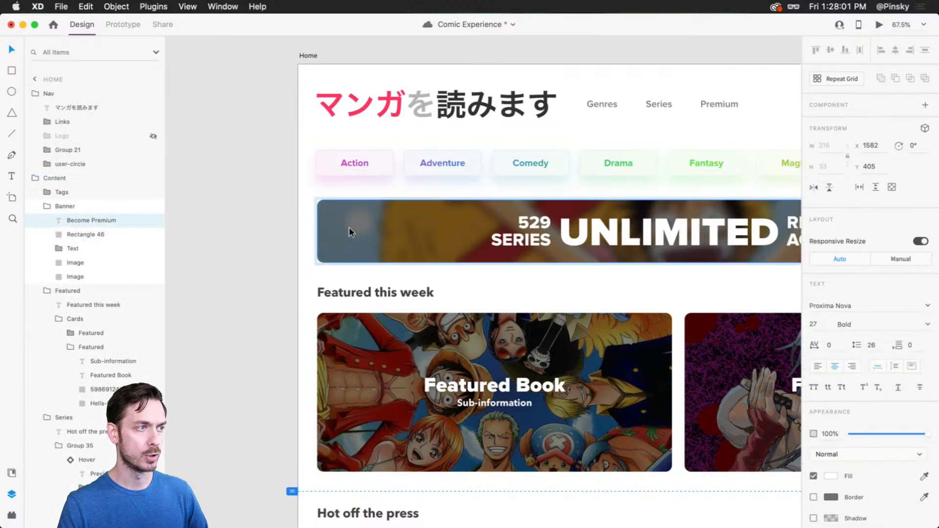
key("super+v")
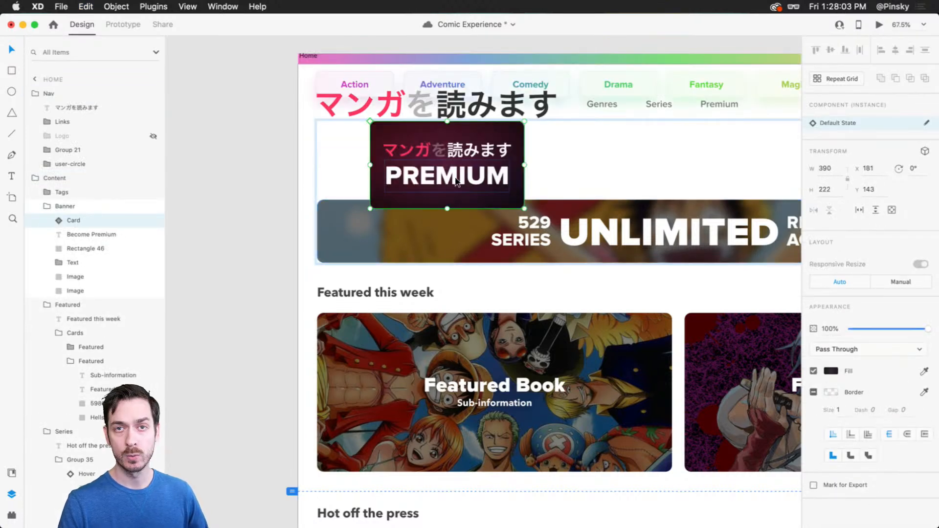
Move the card instance over the banner's left end at X 57, Y 253, and undo a trial resize.
left_click_drag(455, 182, 422, 168)
left_click_drag(427, 227, 434, 297)
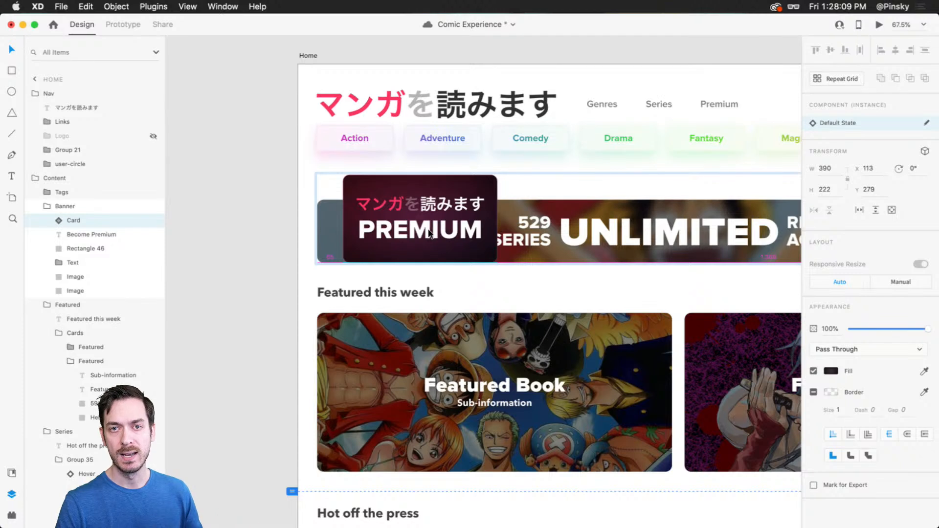
left_click_drag(429, 230, 407, 220)
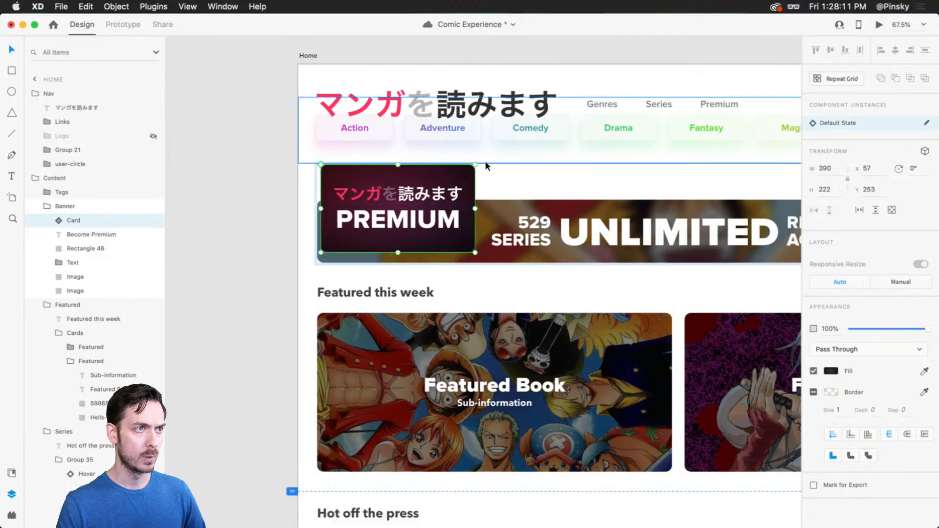
left_click_drag(475, 164, 425, 183)
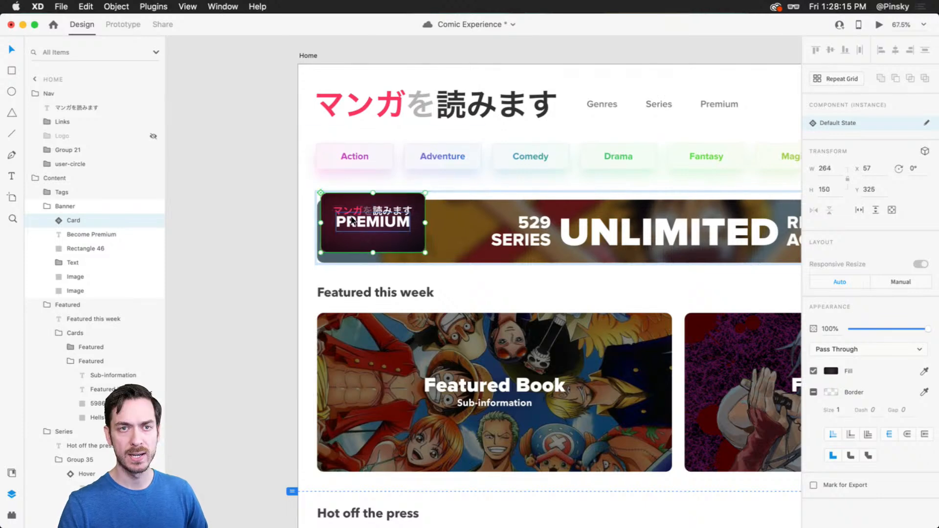
key("super+z")
Turn off Responsive Resize on the main Card component and test its scaling, undoing the test resize.
scroll(706, 196, "right", 10)
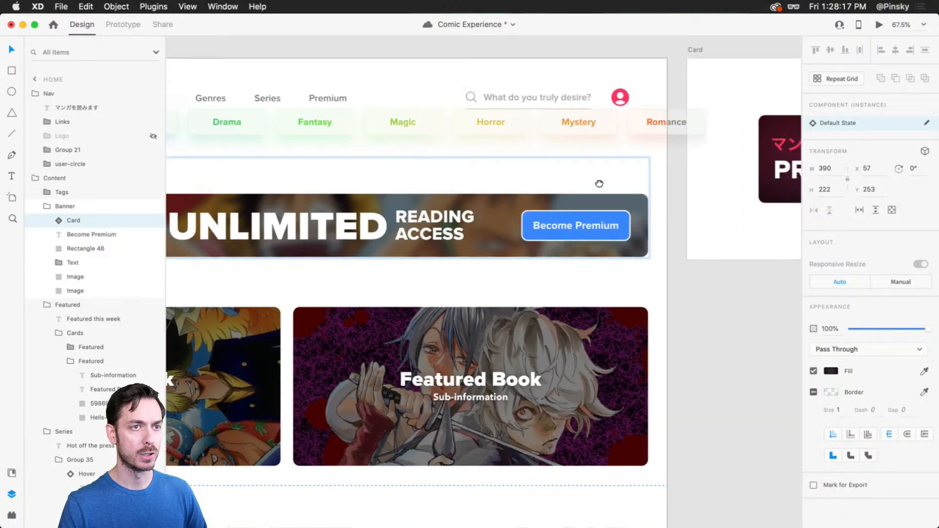
key("super+shift+k")
left_click(921, 276)
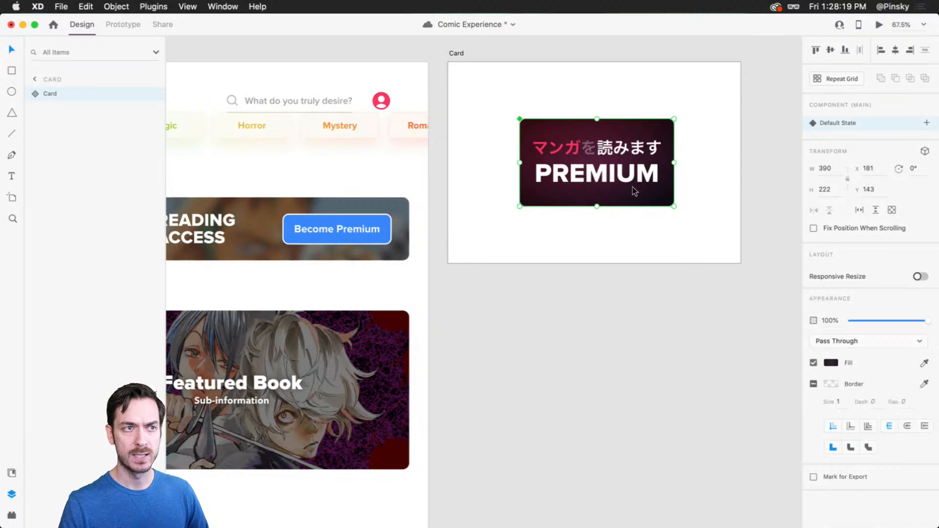
left_click_drag(674, 206, 642, 190)
key("super+z")
Scale the banner's card instance down to about 197 × 112 and tilt it counterclockwise so it overhangs the banner's upper-left corner.
left_click_drag(255, 198, 786, 191)
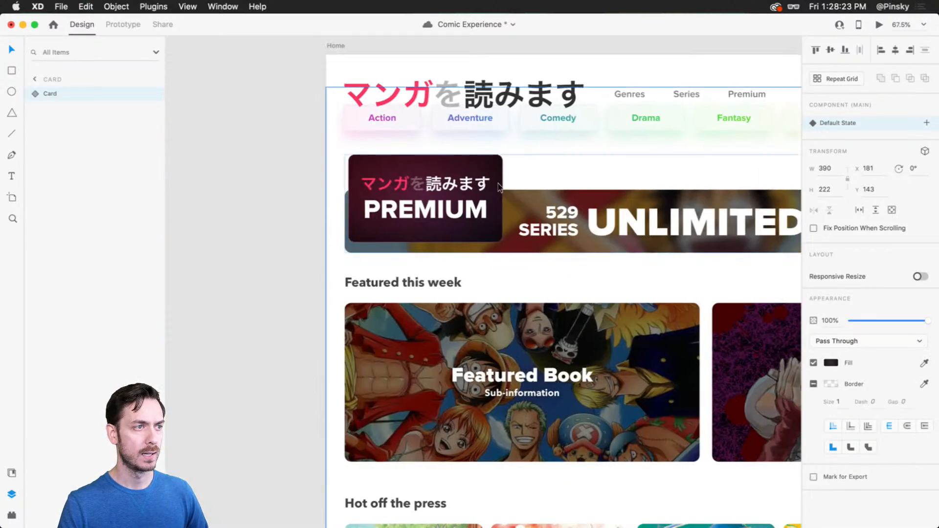
left_click(436, 179)
double_click(490, 163)
double_click(477, 167)
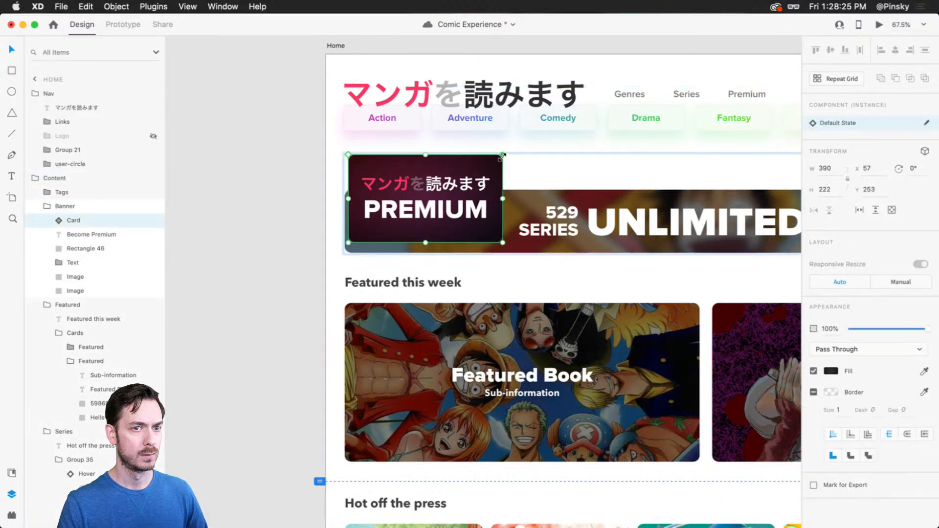
left_click_drag(503, 154, 433, 185)
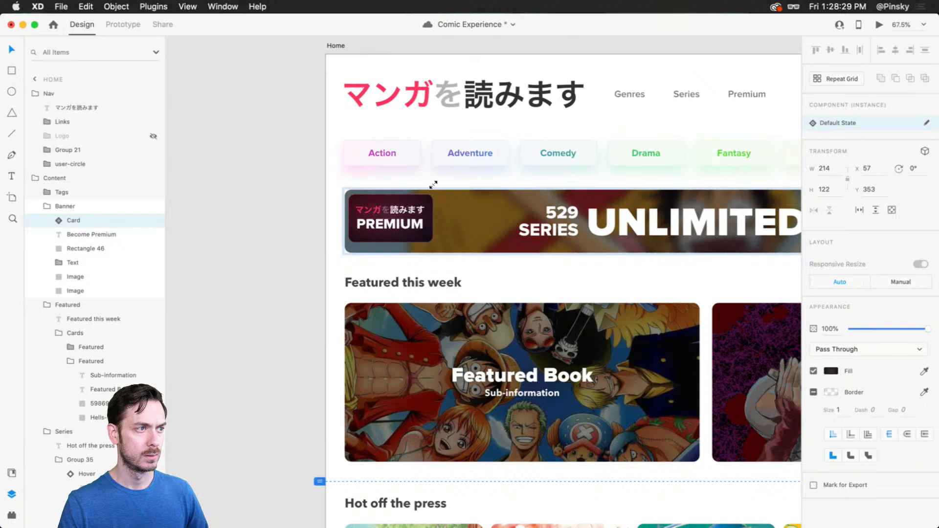
left_click_drag(437, 267, 420, 224)
scroll(440, 222, "up", 5)
Add a shadow to Rectangle 47 inside the banner's card, with a Y offset of 15 and a blur of 16.
double_click(440, 222)
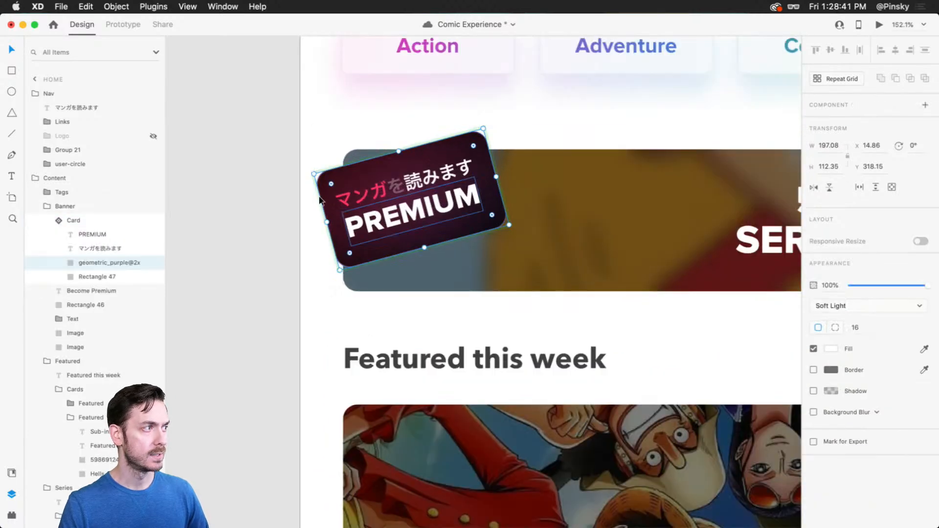
left_click(79, 276)
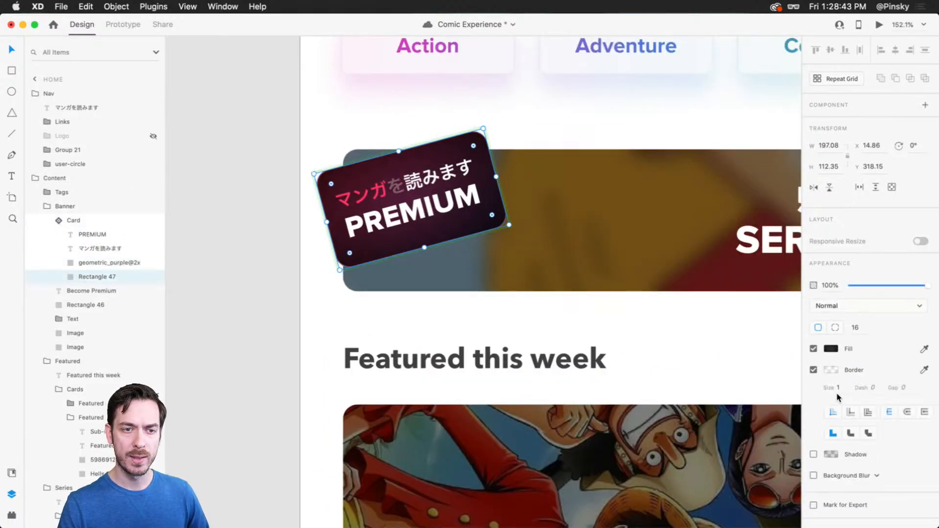
left_click(814, 454)
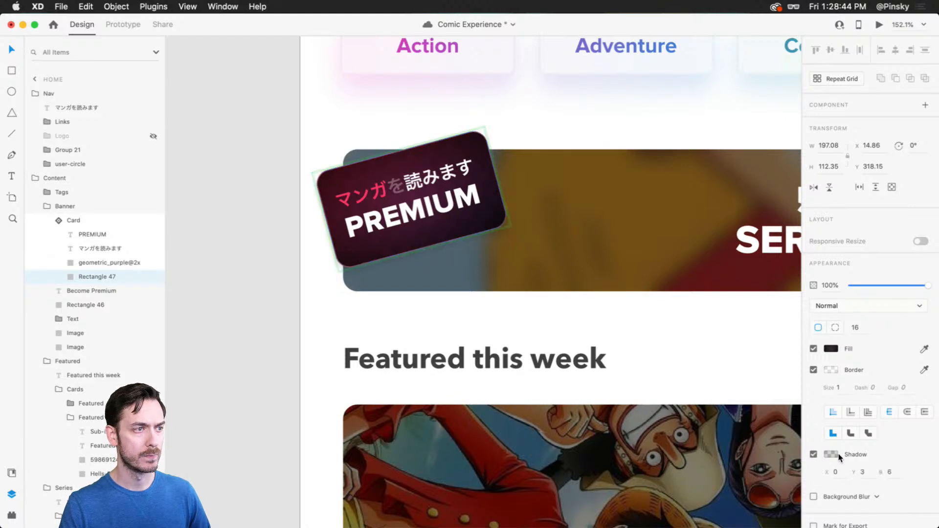
left_click(866, 477)
key("Up")
key("Up")
key("Up")
key("Up")
key("Up")
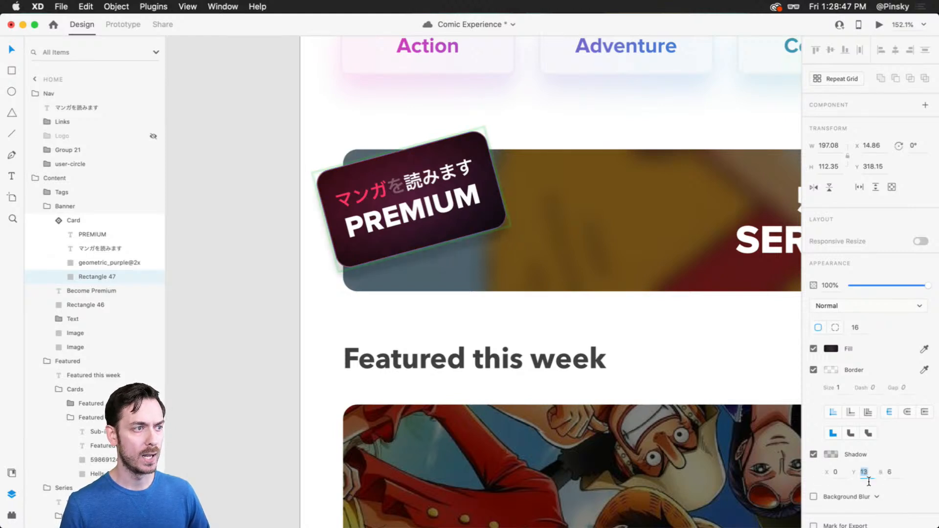
key("Tab")
key("shift+Up")
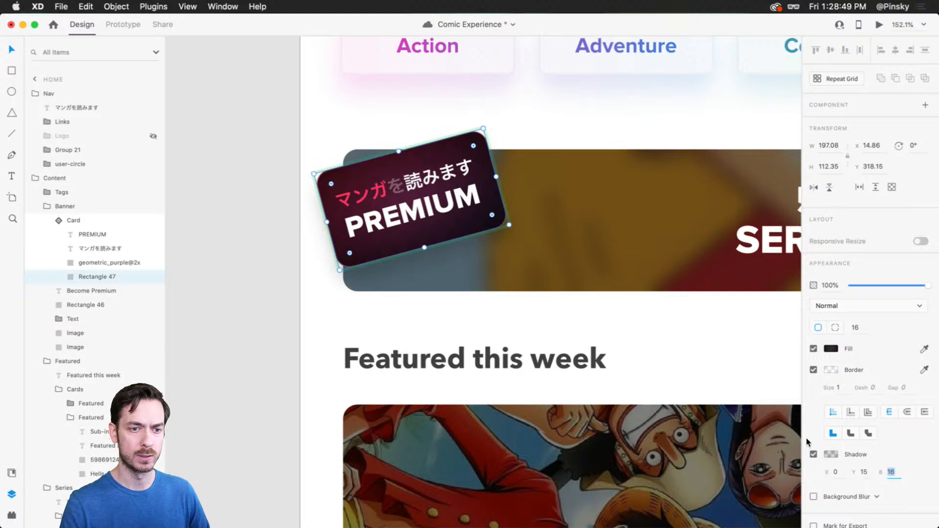
Raise the Rectangle 47 shadow's opacity to 38% and its blur to 26.
left_click(832, 454)
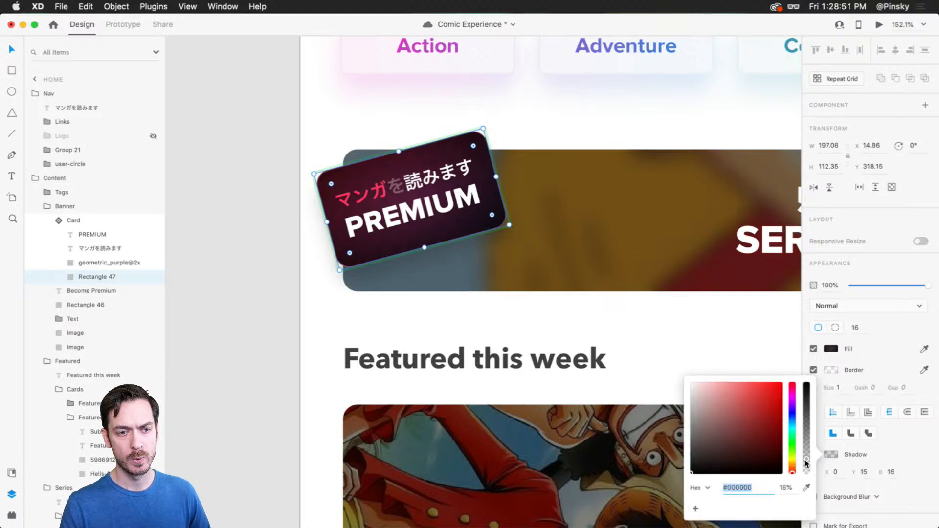
left_click_drag(806, 463, 806, 438)
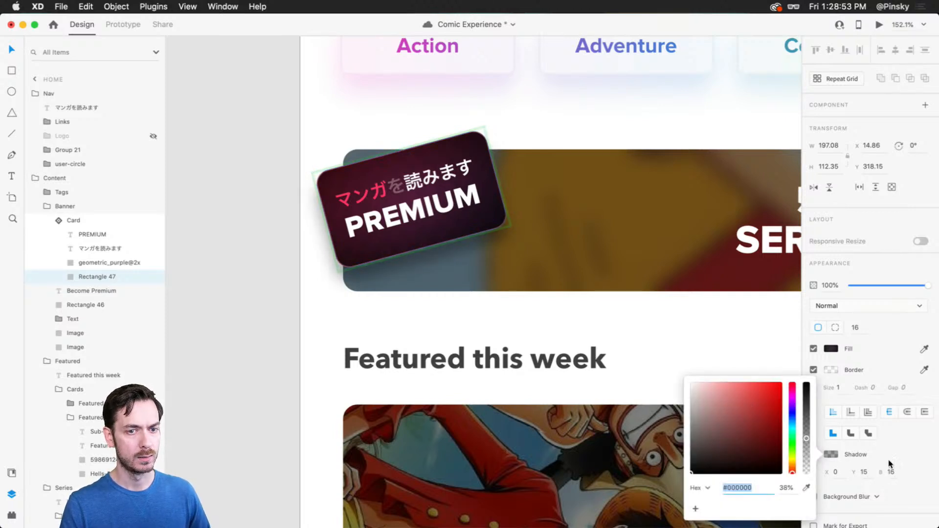
left_click(892, 476)
key("shift+Up")
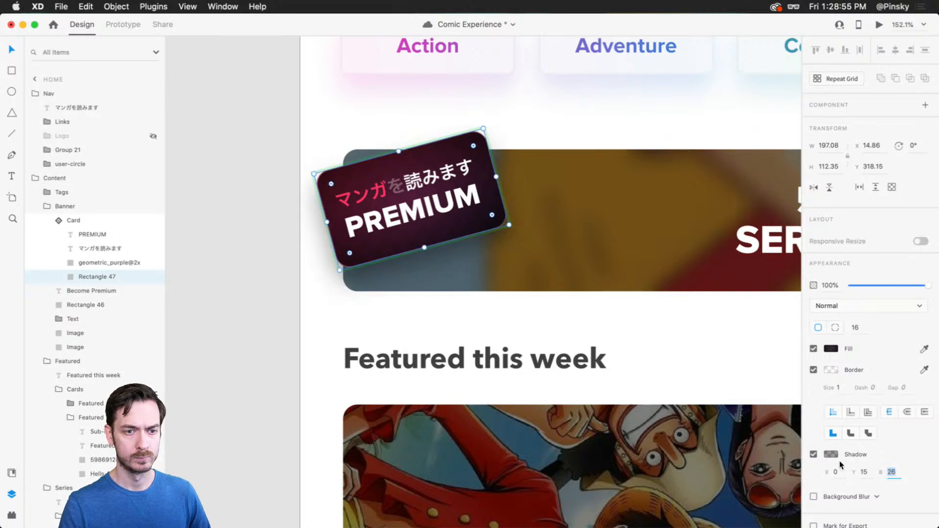
Tint the card's shadow dark magenta #17000B and check the Home page in the preview.
left_click(831, 454)
left_click(792, 390)
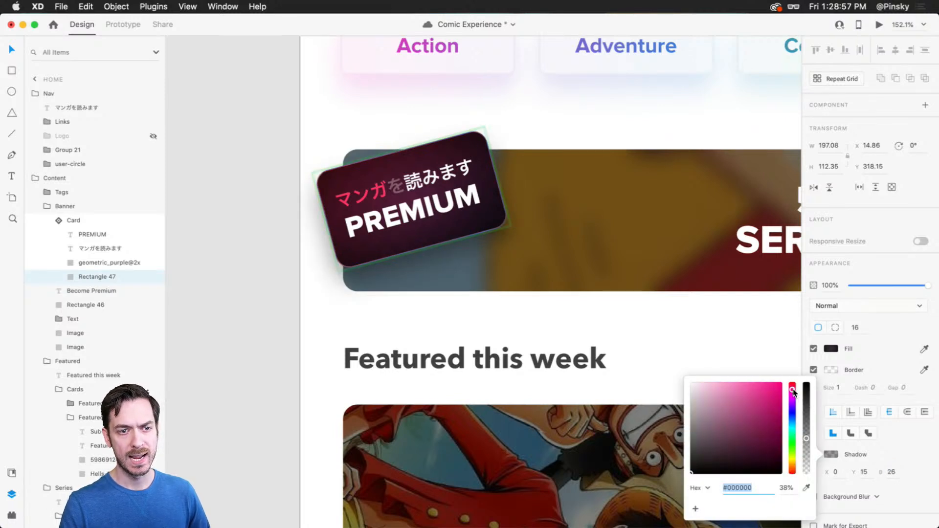
mouse_move(781, 468)
left_mouse_down()
mouse_move(794, 455)
mouse_move(797, 468)
left_mouse_up()
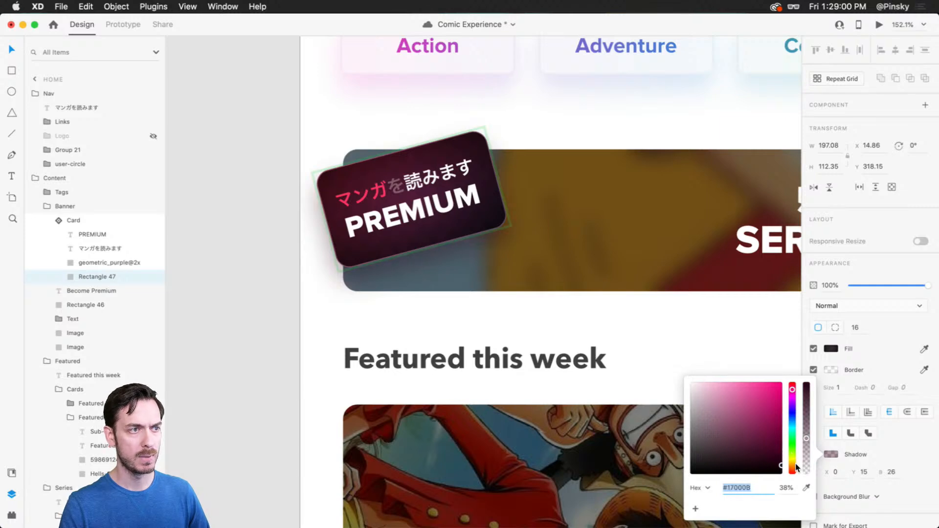
left_click(879, 24)
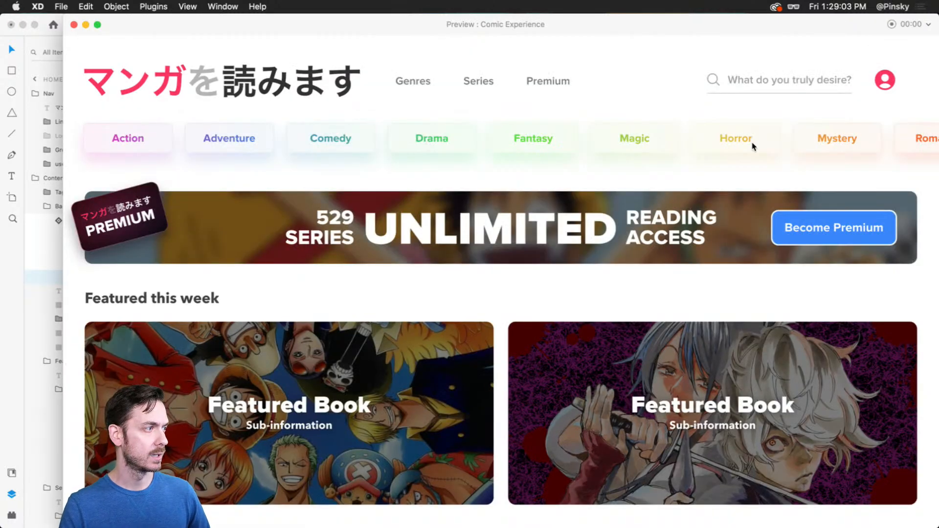
key("super+w")
Lower the opacity of Rectangle 47's white border to 22% and preview the Home page.
left_click(832, 370)
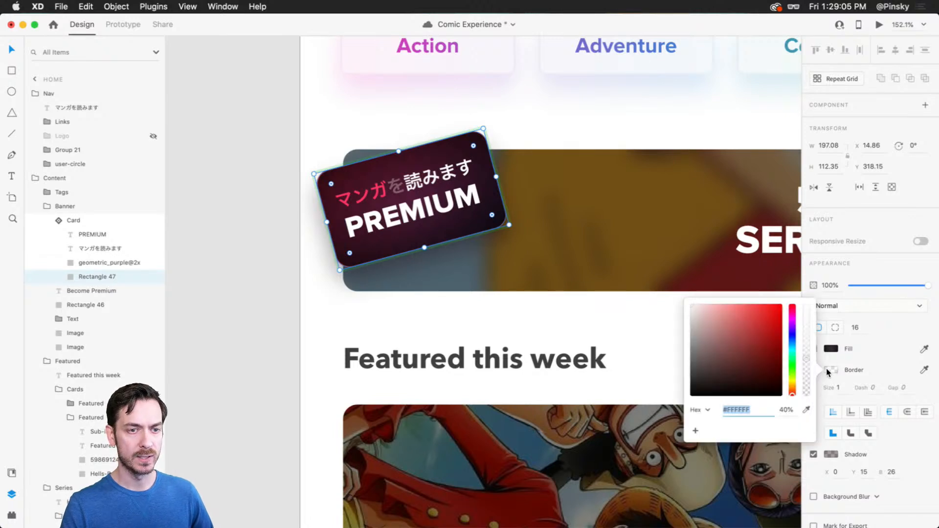
left_click_drag(808, 365, 809, 374)
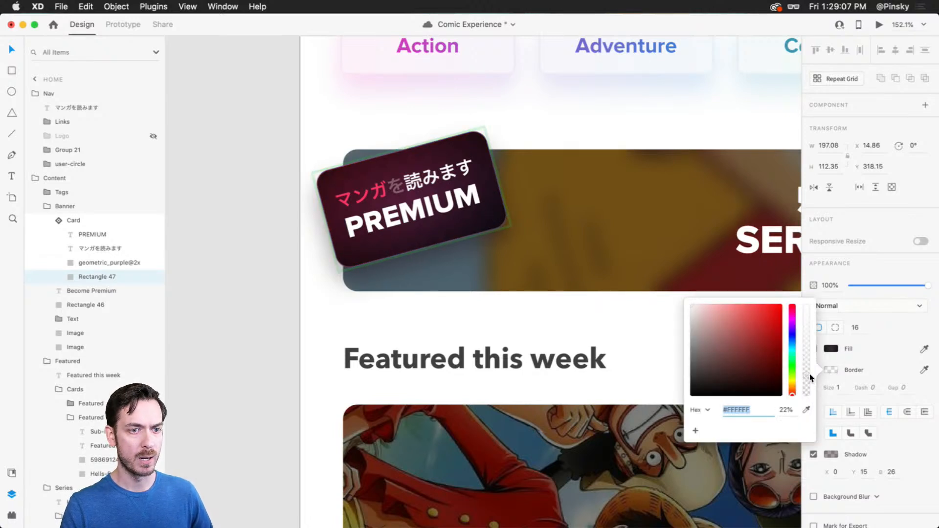
left_click(880, 24)
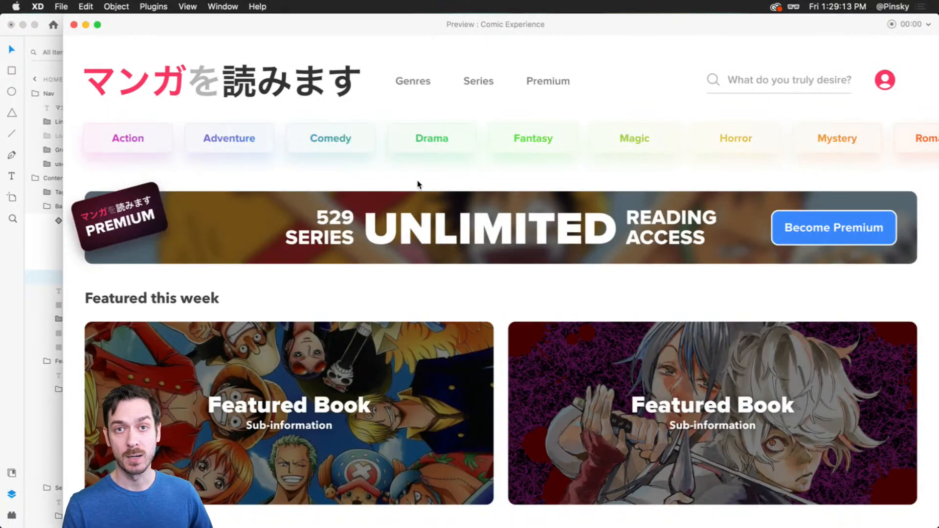
Preview the Home page to check how the finished premium card sits on the banner.
key("Escape")
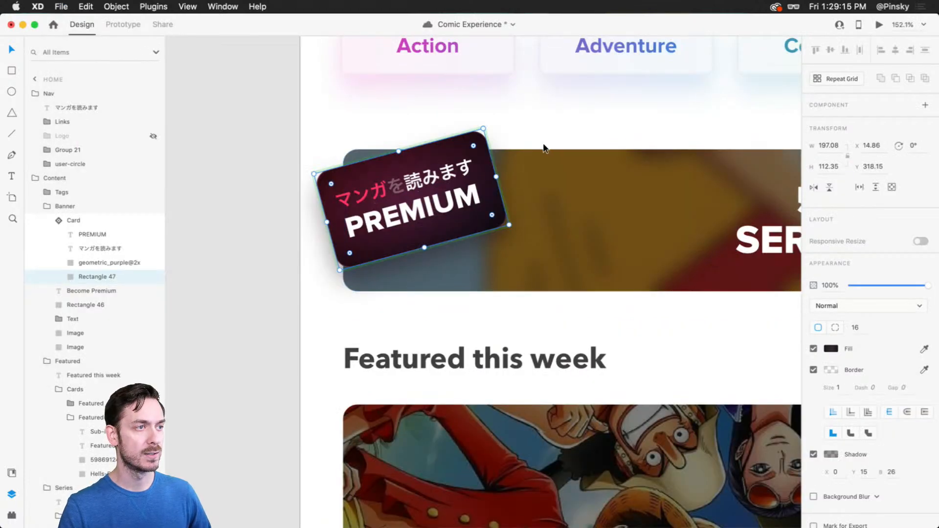
left_click(879, 25)
key("Escape")
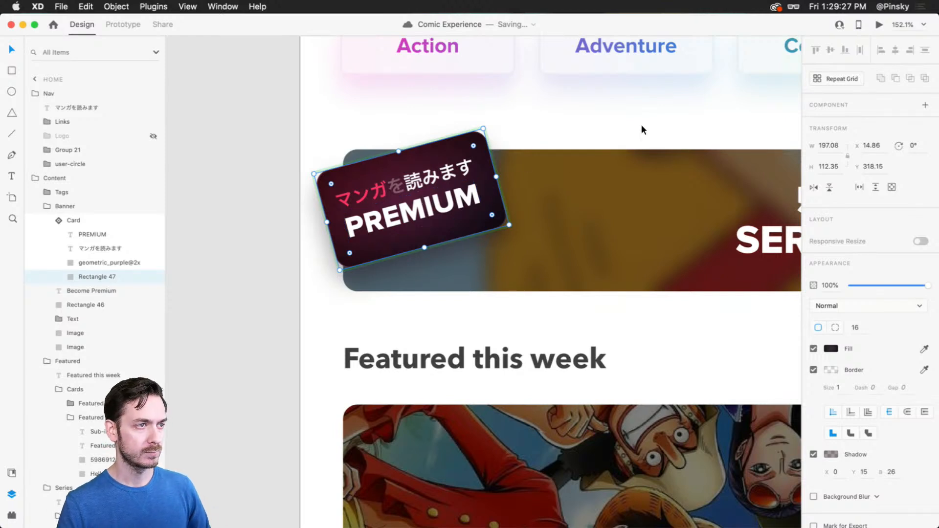
left_click(621, 127)
left_click(465, 191)
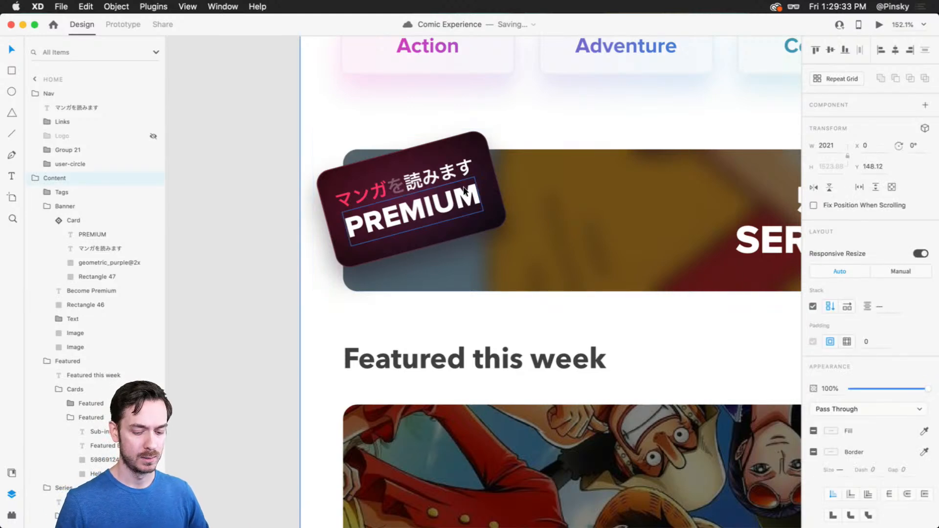
key("super+Return")
key("Escape")
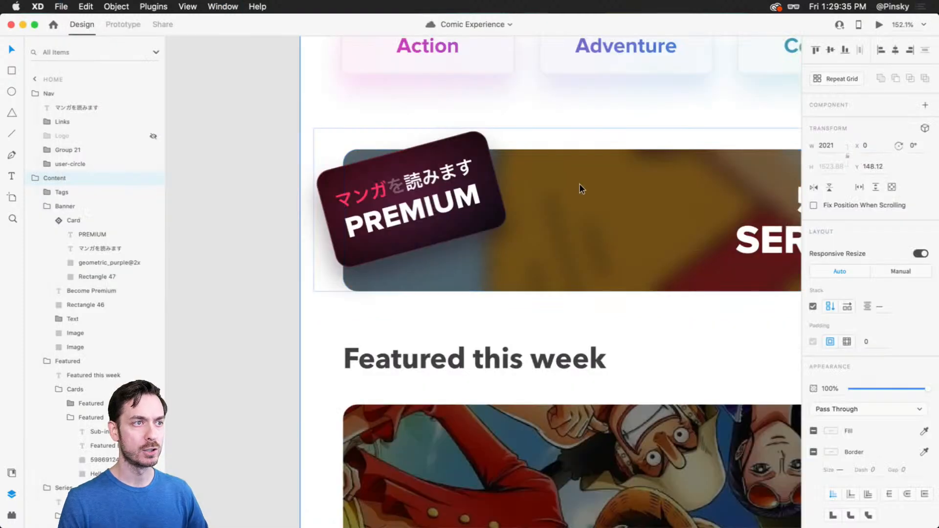
Resize the Overlay rectangle in the Tags group to a height of about 167.
scroll(581, 187, "down", 8)
left_click(717, 167)
left_click_drag(717, 168, 438, 175)
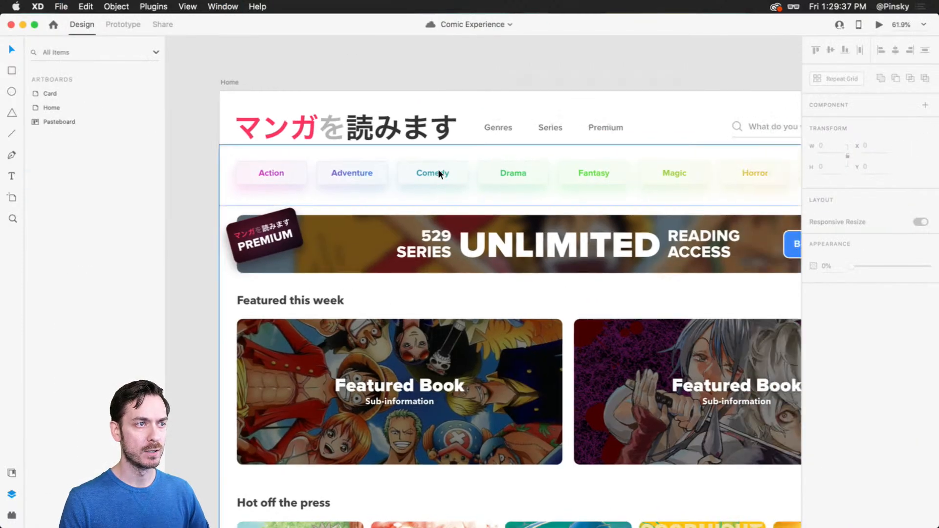
double_click(427, 188)
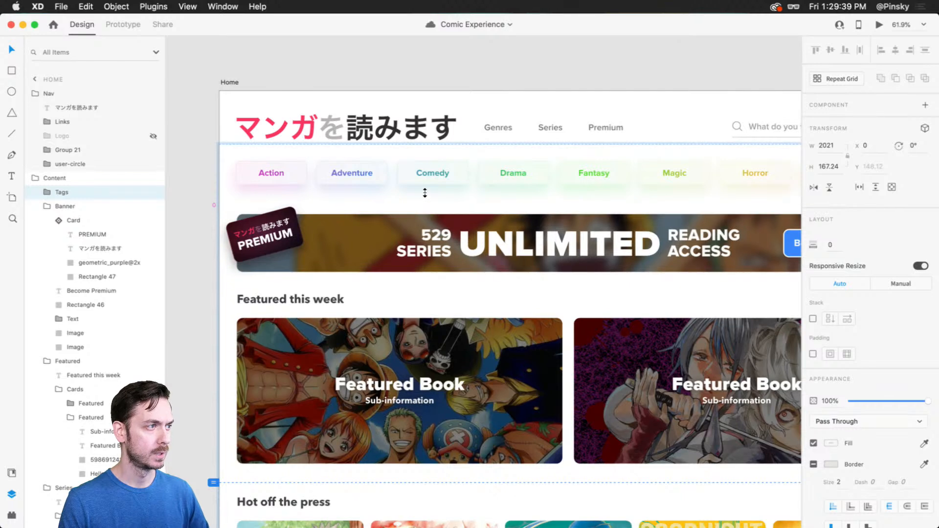
double_click(402, 193)
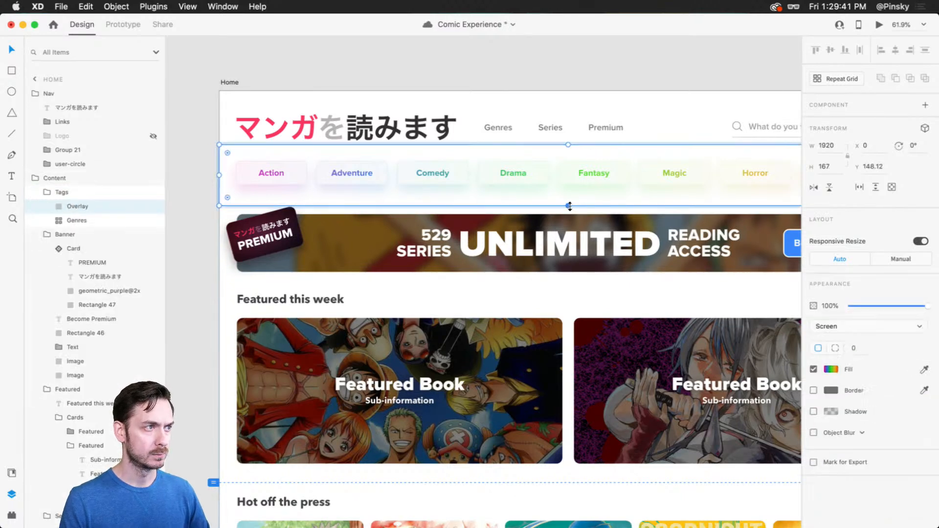
mouse_move(568, 205)
left_mouse_down()
mouse_move(568, 189)
mouse_move(568, 202)
left_mouse_up()
left_click(184, 204)
Preview the entire Home page, from the genre tags down to the Hot off the press section.
left_click(363, 238)
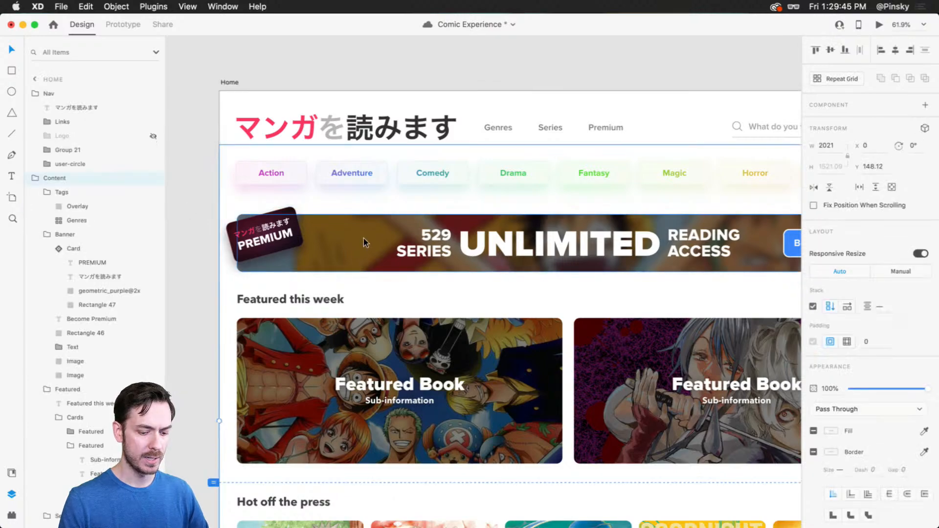
key("super+Return")
scroll(363, 239, "down", 5)
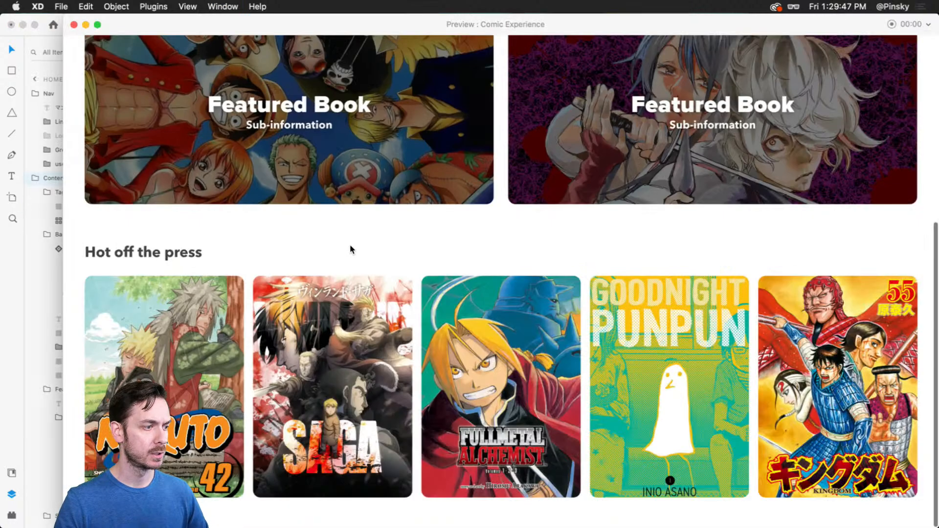
scroll(345, 248, "up", 5)
key("super+w")
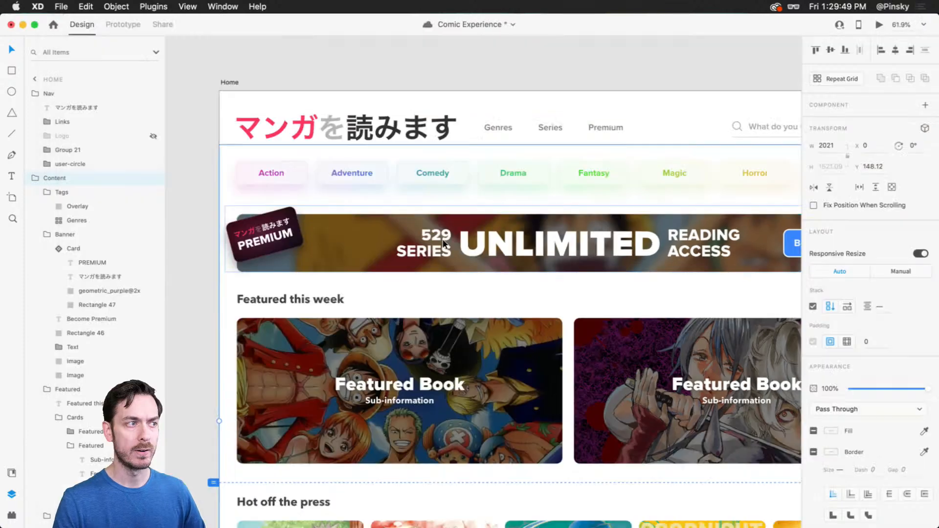
Move the Card artboard from the right side of the Home artboard to its left side.
scroll(531, 235, "down", 5)
left_click(607, 117)
scroll(700, 133, "right", 5)
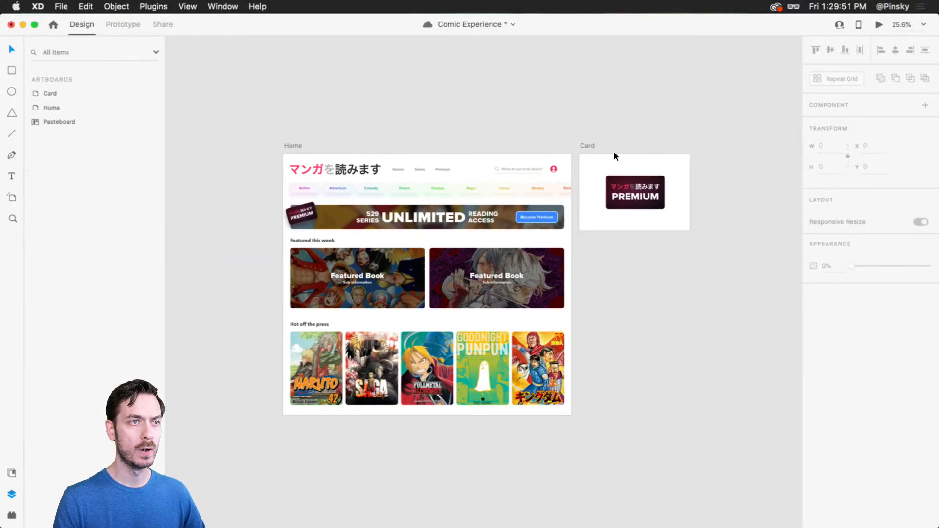
left_click_drag(582, 145, 268, 142)
scroll(545, 156, "right", 5)
scroll(545, 155, "right", 2)
left_click(577, 171)
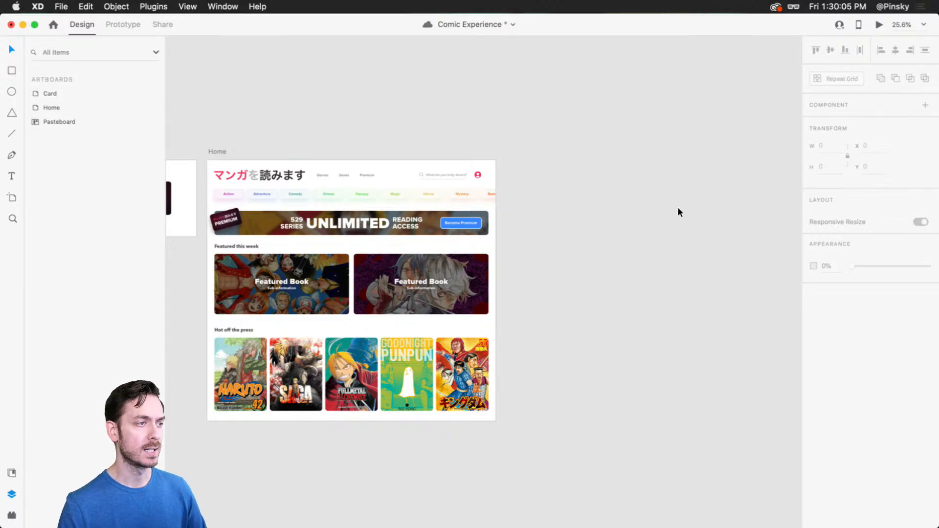
Duplicate the Home artboard to get a base for another page.
left_click(215, 153)
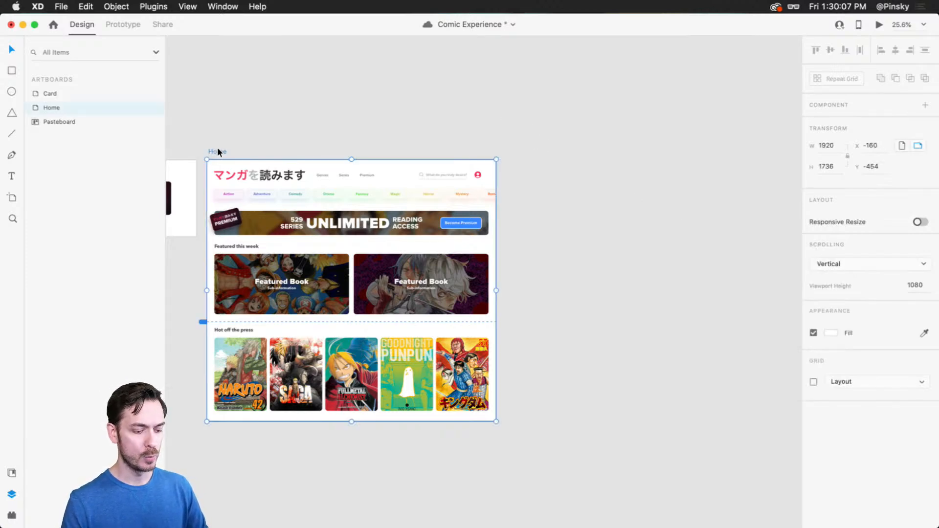
key("cmd+d")
scroll(649, 217, "right", 1)
scroll(649, 217, "right", 5)
scroll(649, 217, "down", 1)
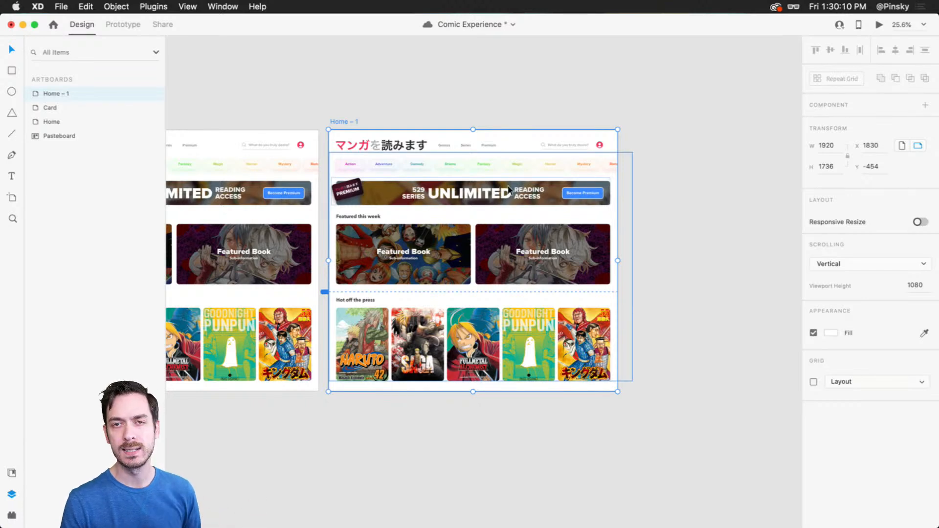
Turn off stacking for the Content group in the duplicated Home artboard.
left_click(573, 338)
double_click(572, 336)
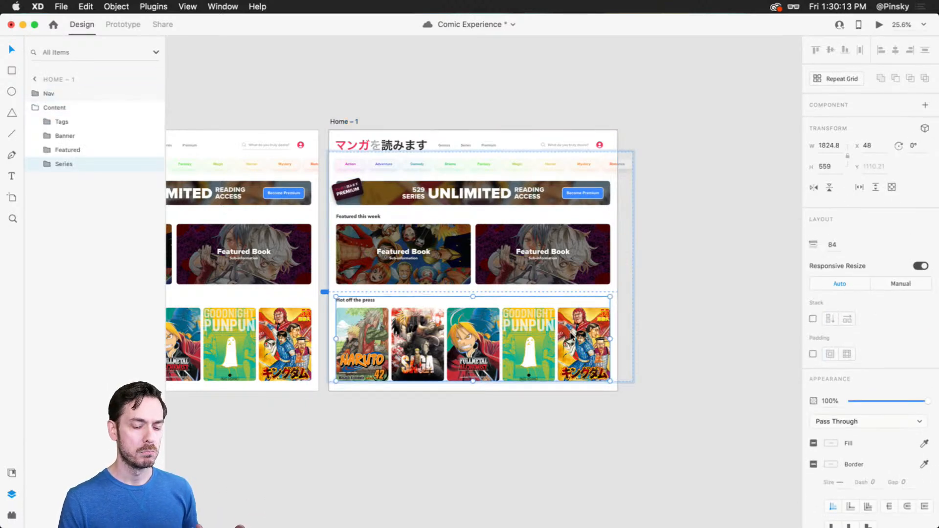
left_click(75, 104)
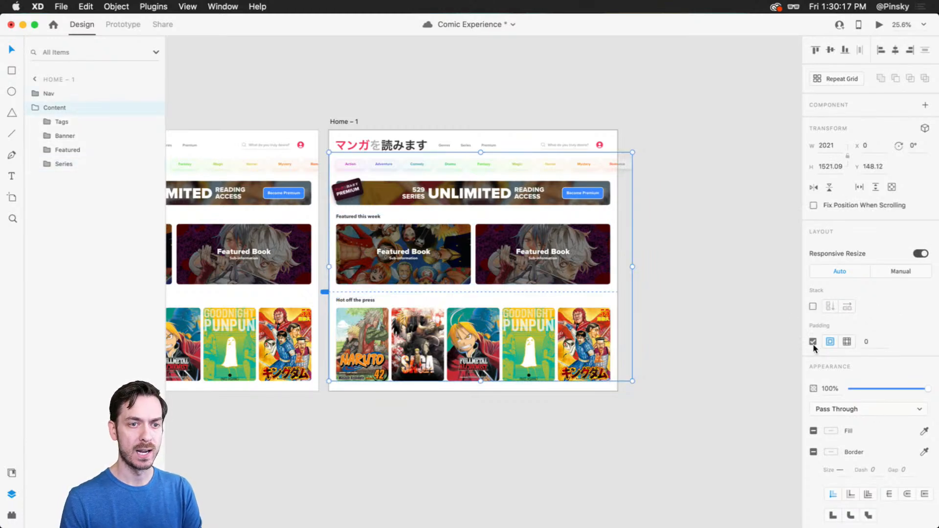
Delete the Series, Featured, Banner and Tags groups from the duplicated artboard, keeping only the Nav group.
left_click(537, 340)
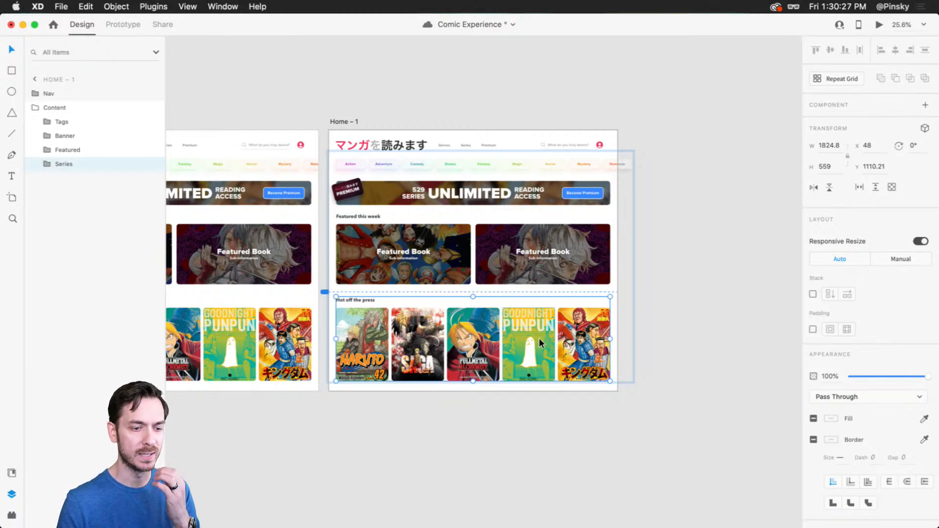
key("Delete")
left_click(463, 253)
key("Delete")
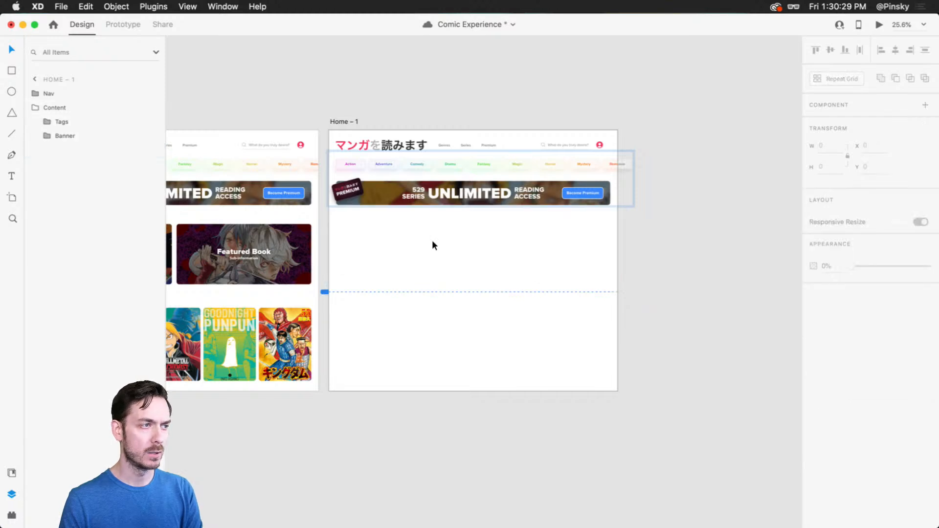
left_click(440, 193)
key("Delete")
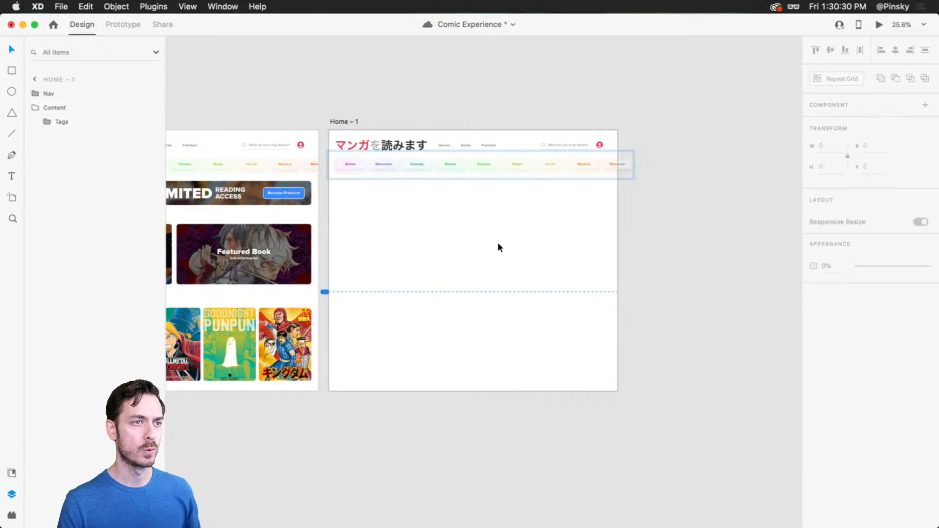
left_click(488, 162)
key("Delete")
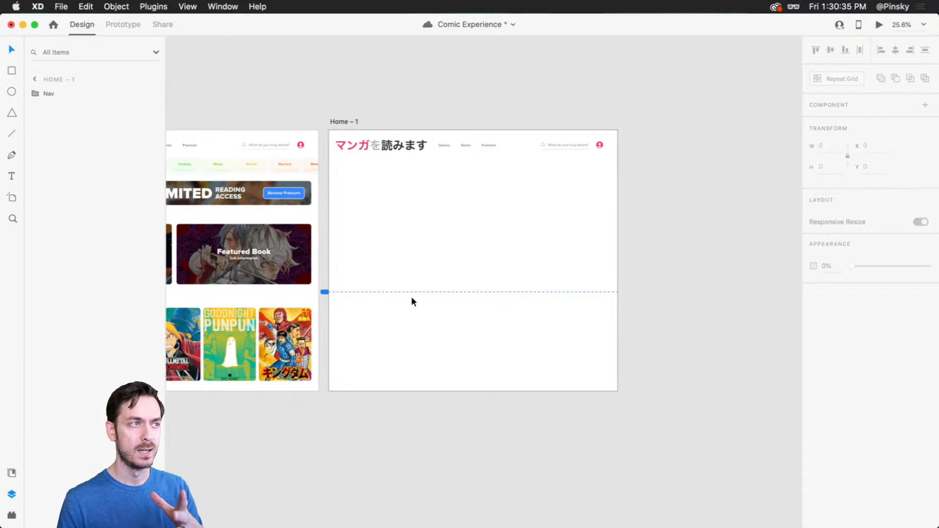
Rename the duplicated artboard as Book.
scroll(442, 169, "up", 3)
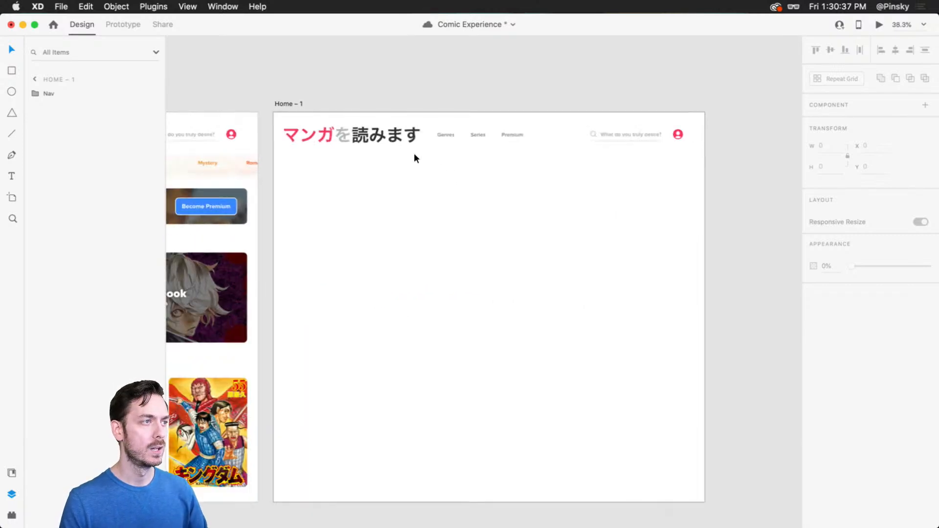
double_click(298, 103)
type("Book")
key("Return")
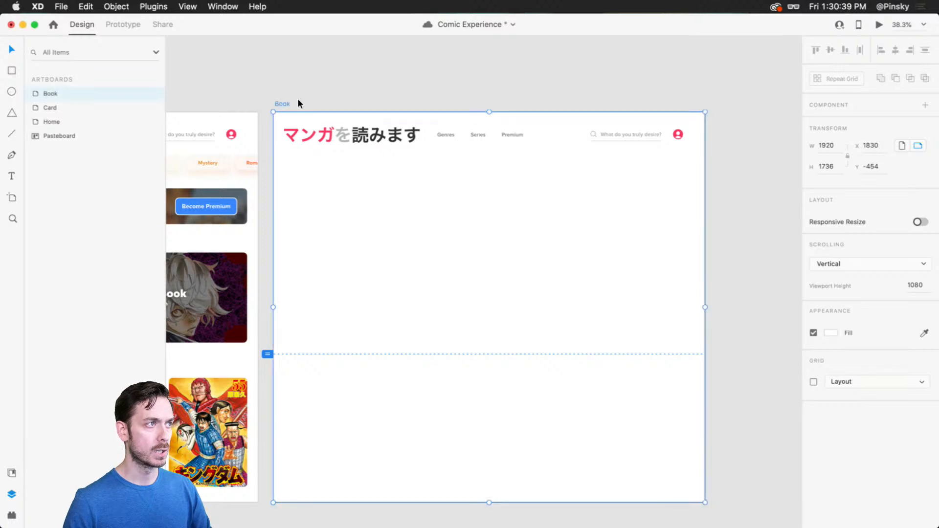
scroll(400, 158, "left", 3)
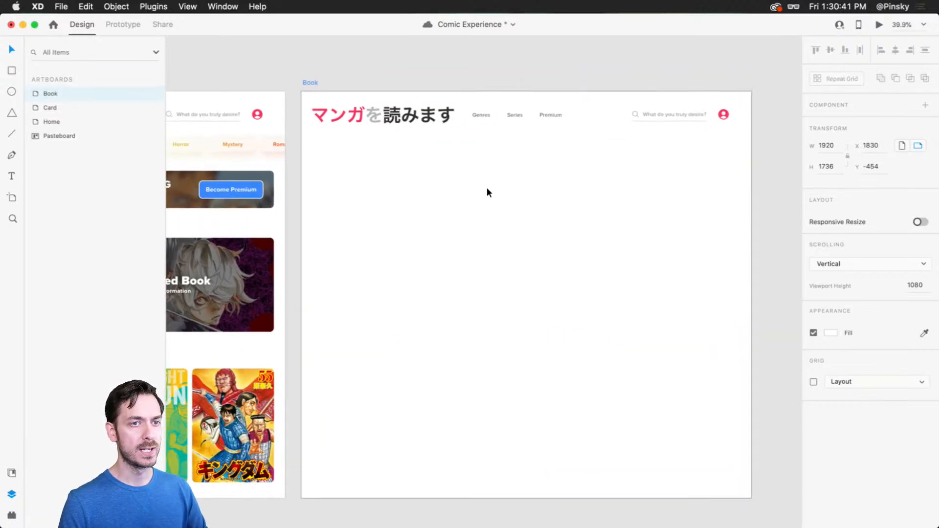
scroll(486, 187, "up", 1)
left_click(794, 266)
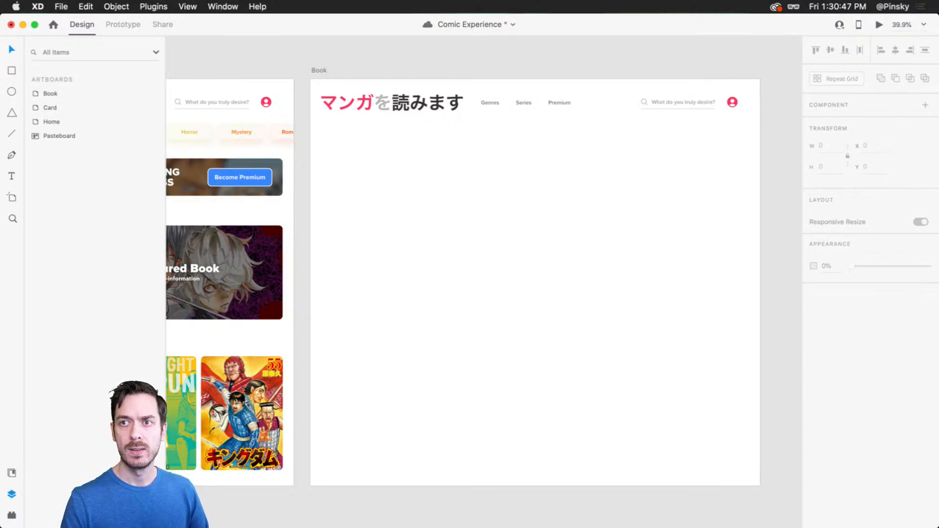
Bring both side guides of the Book artboard inward and fit the Nav group between them at X 92, 1732 wide.
left_click(593, 221)
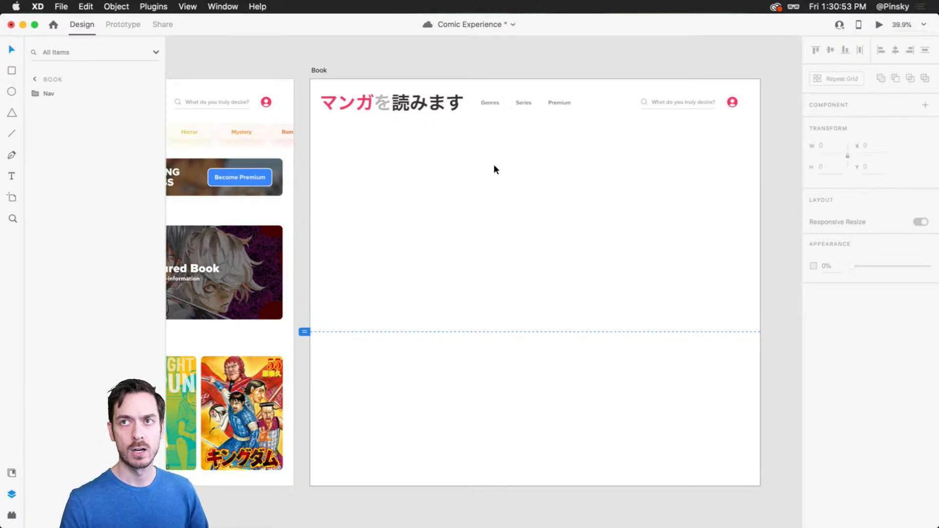
key("super+shift+apostrophe")
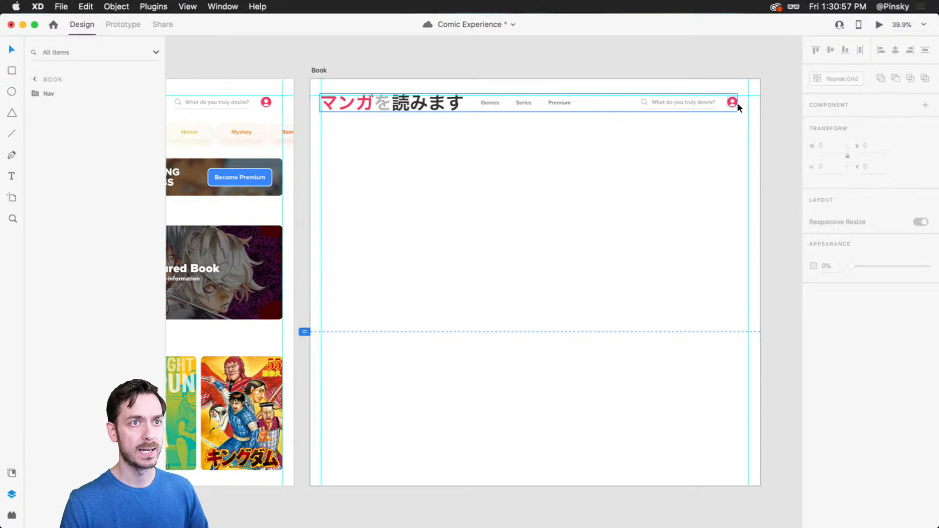
left_click(510, 105)
left_click_drag(320, 105, 333, 112)
left_click(337, 105)
left_click_drag(751, 132, 738, 131)
left_click(395, 110)
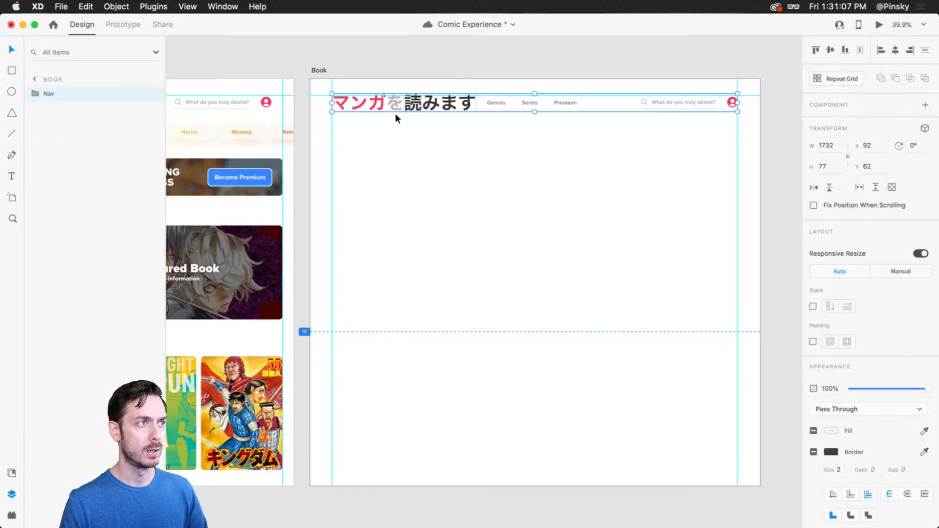
left_click(337, 128)
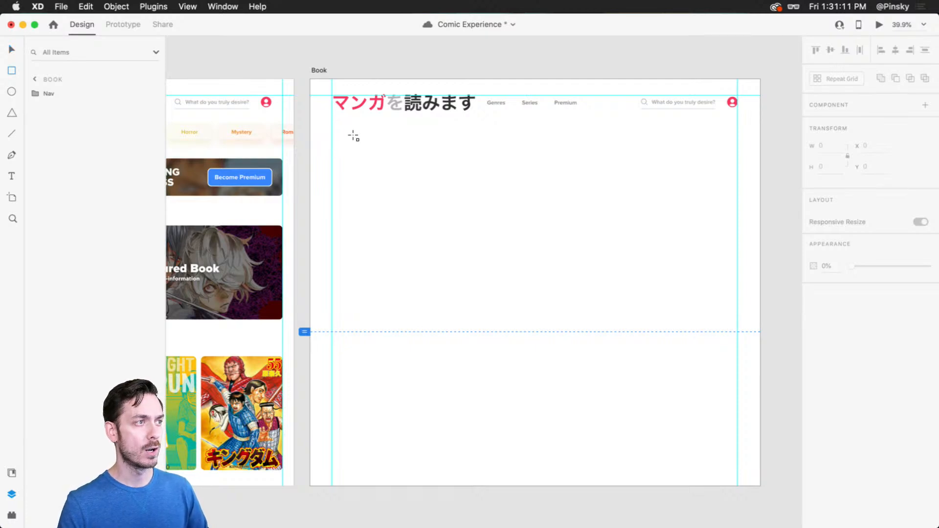
Draw a rectangle of about 1732 by 445 between the side guides below the navigation and round its corners to 16.
key("r")
left_click_drag(338, 126, 742, 226)
scroll(594, 147, "up", 3)
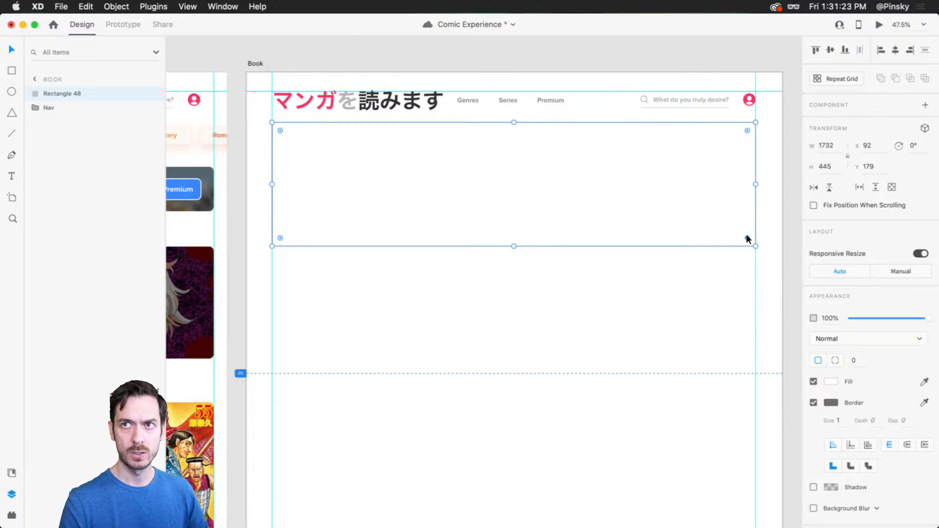
left_click_drag(747, 235, 749, 241)
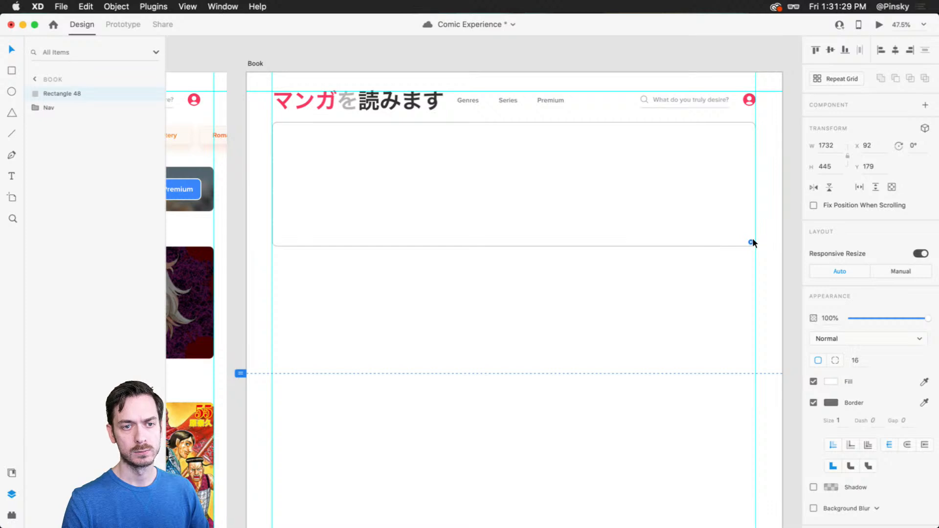
left_click_drag(753, 239, 753, 240)
Fill the banner rectangle on the Book artboard with medium gray and remove its border.
left_click(831, 379)
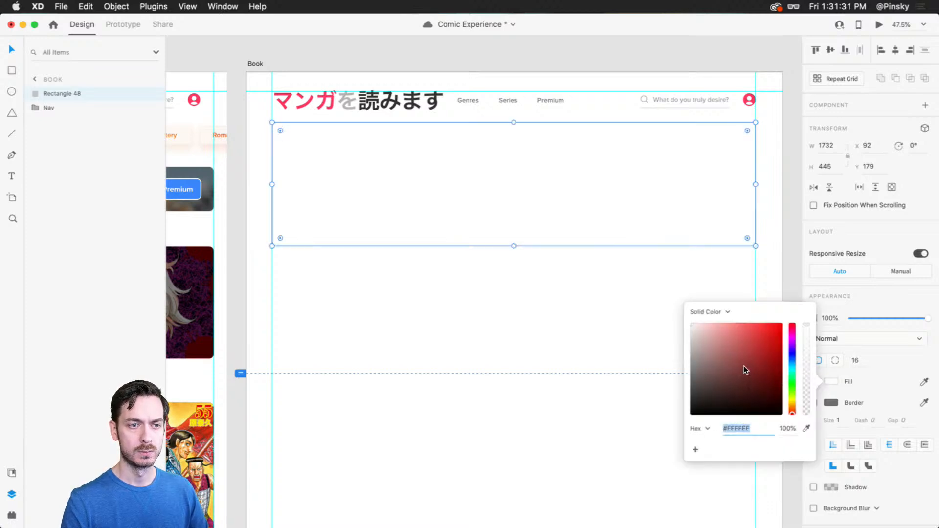
left_click(744, 366)
left_click(851, 378)
left_click(814, 403)
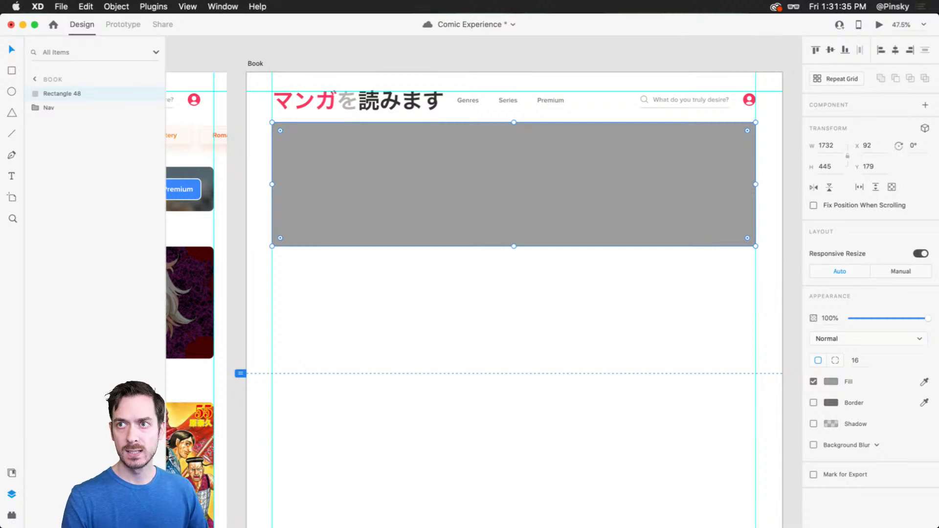
key("super+Tab")
left_click(612, 465)
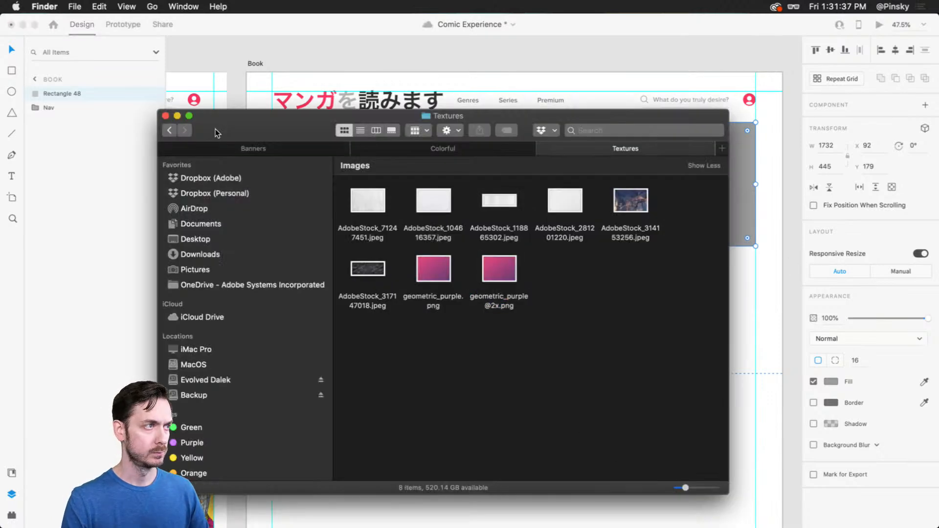
left_click(282, 147)
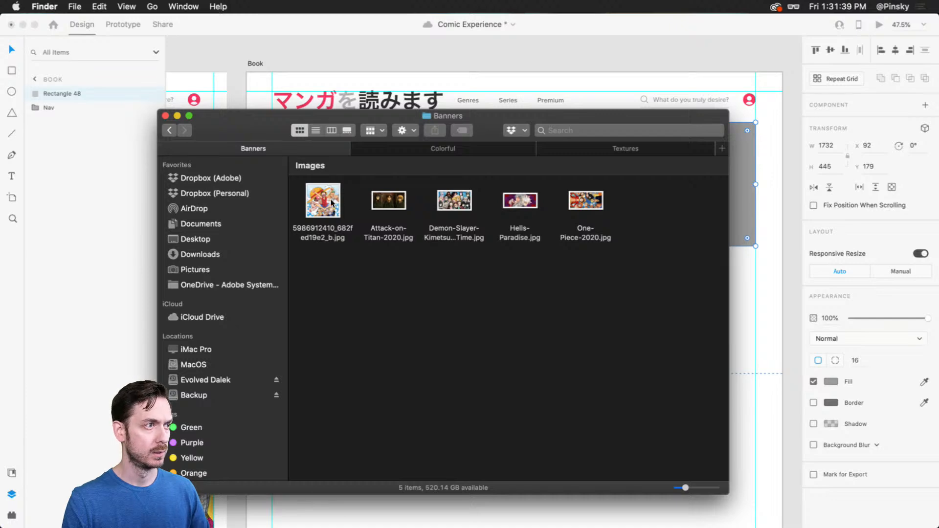
left_click_drag(323, 201, 573, 241)
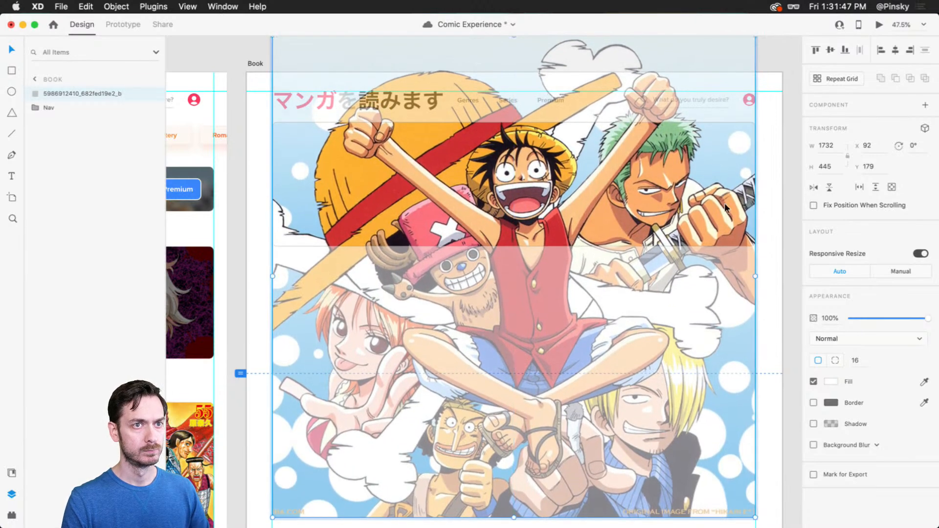
Confirm the image crop inside the Book banner and reselect the banner.
left_click(792, 174)
left_click(622, 181)
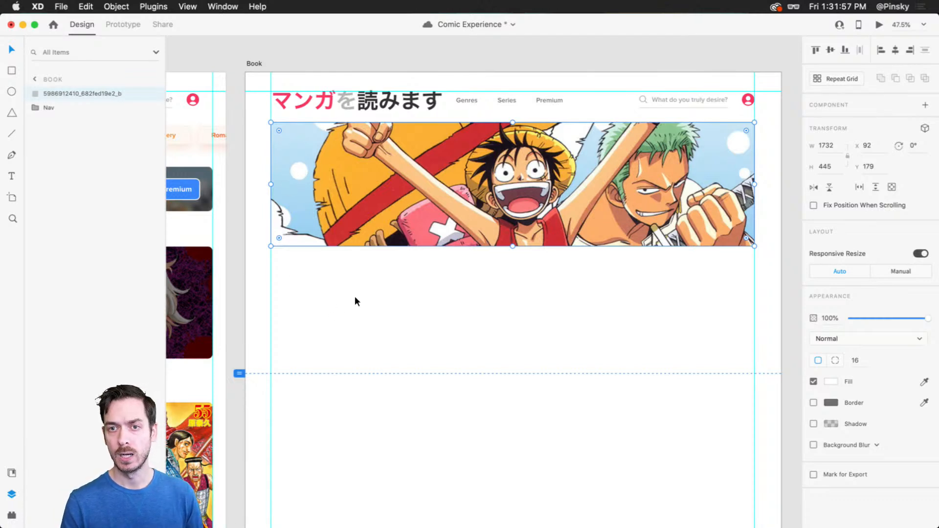
Draw a rectangle about 279 by 399 overlapping the banner's lower left, round its corners to 16, and position it near X 168, Y 452.
key("r")
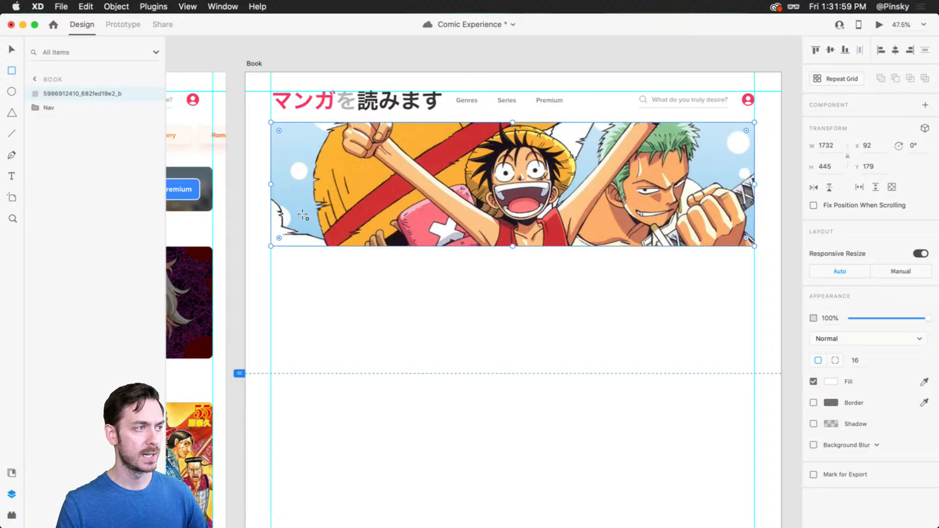
left_click_drag(297, 203, 375, 314)
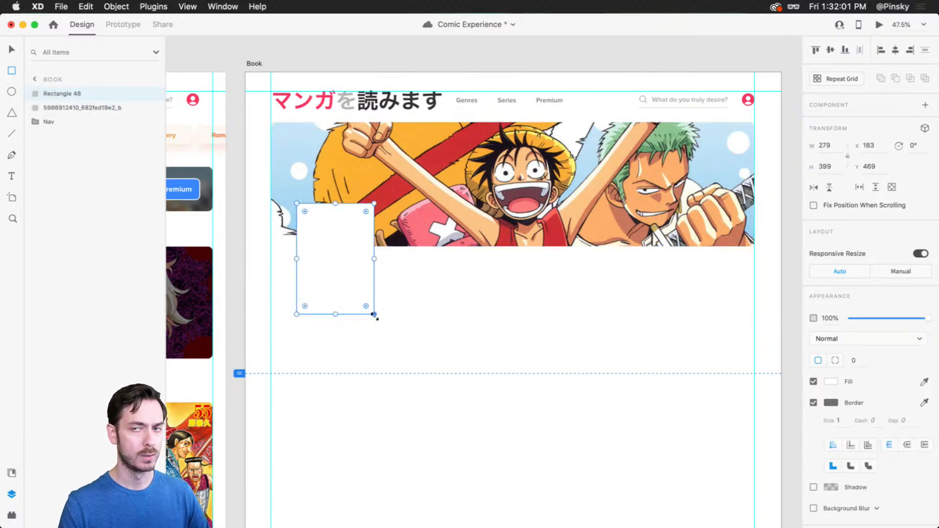
left_click(854, 360)
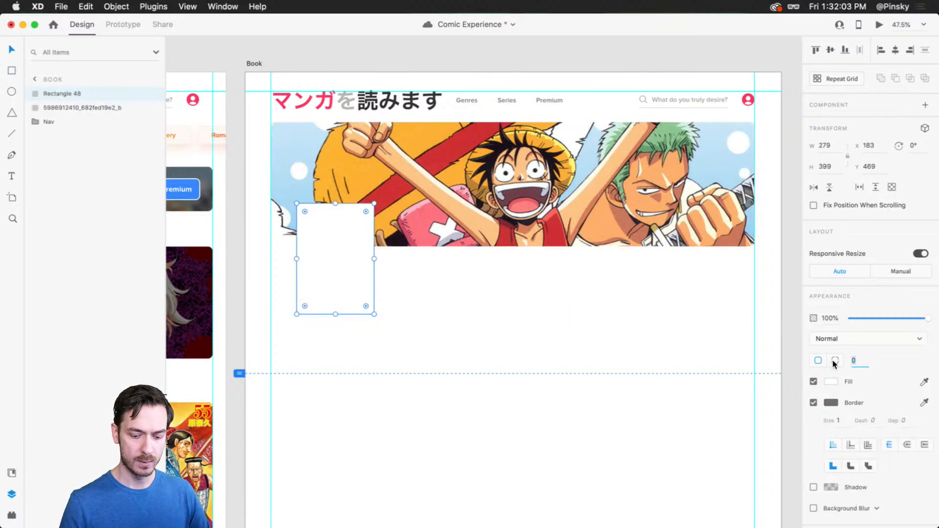
key("Return")
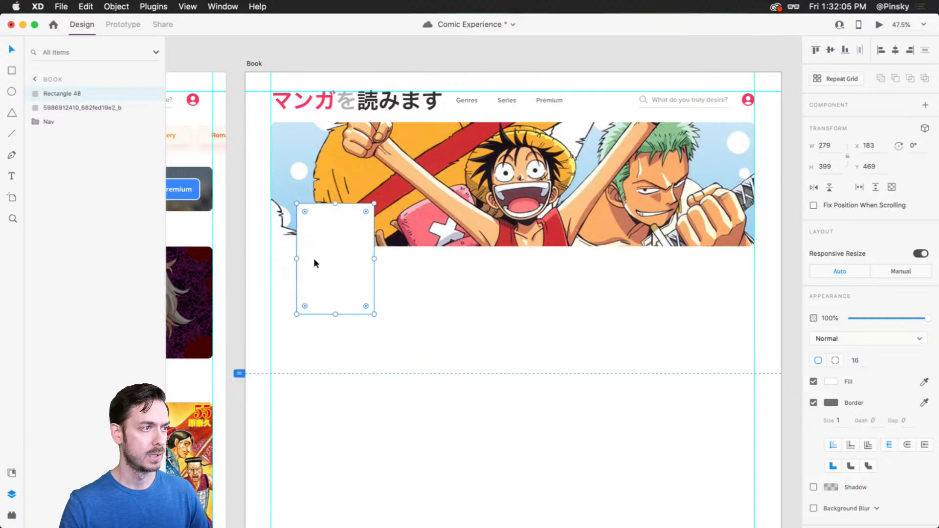
left_click_drag(313, 257, 336, 251)
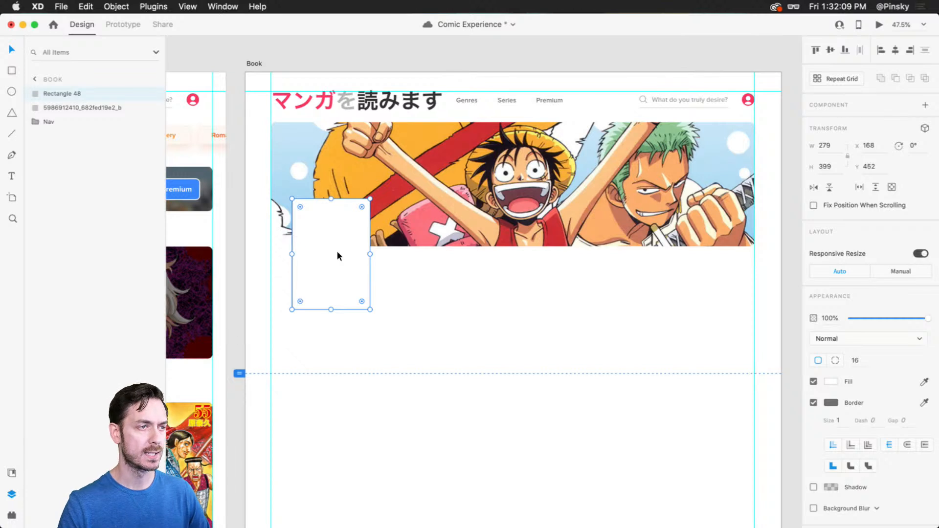
Switch to Finder and open the Covers folder in Manga Masterclass.
key("super+Tab")
left_click(414, 263)
left_click(169, 130)
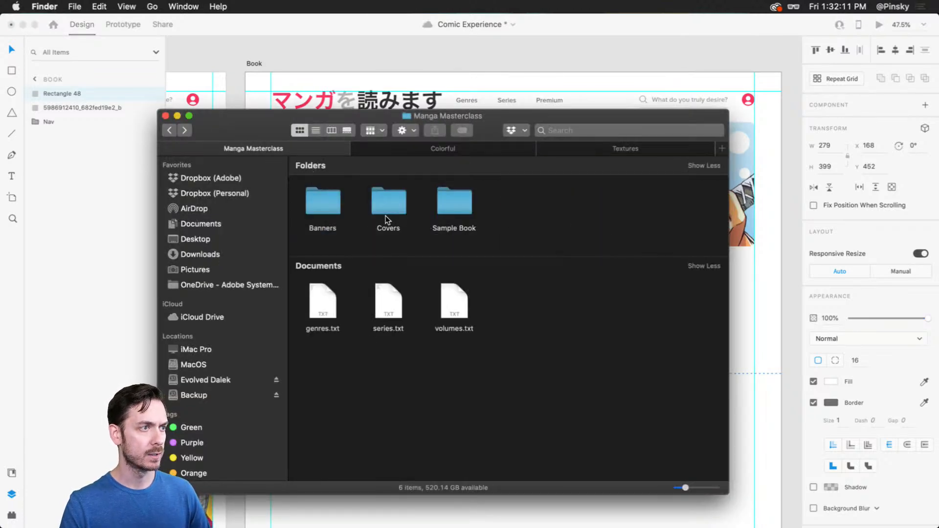
double_click(391, 203)
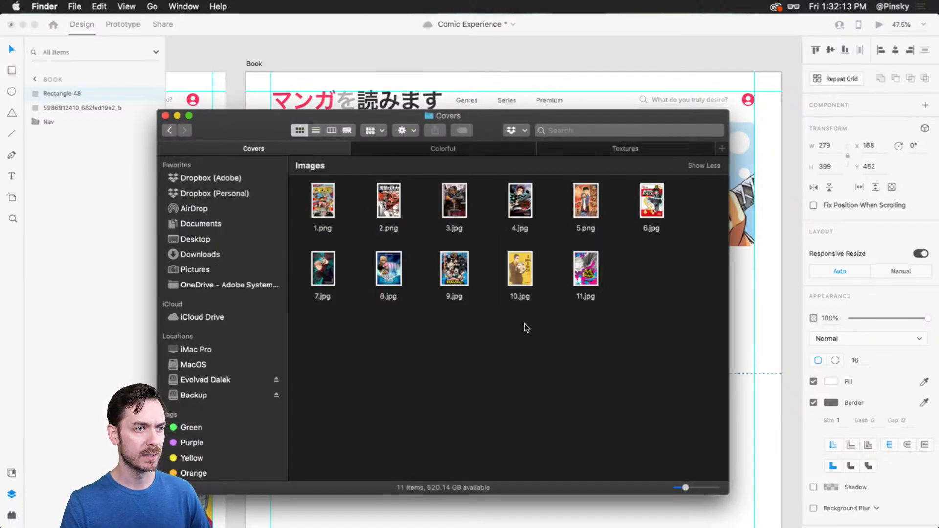
left_click(741, 131)
key("super+Tab")
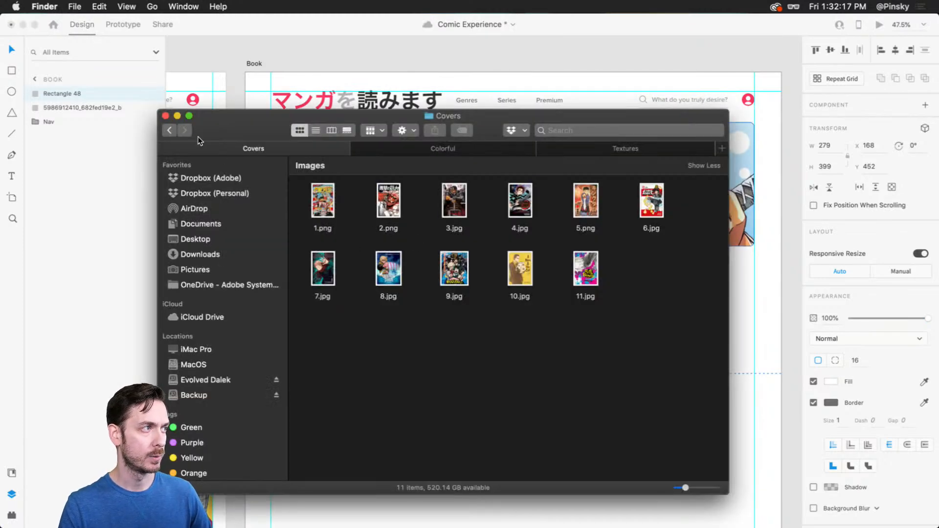
left_click(163, 130)
double_click(391, 198)
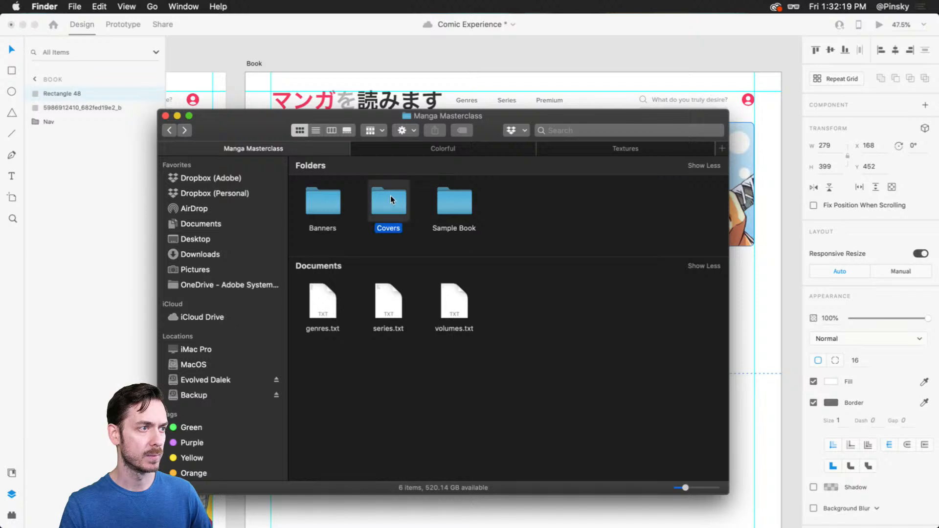
left_click(164, 130)
double_click(323, 200)
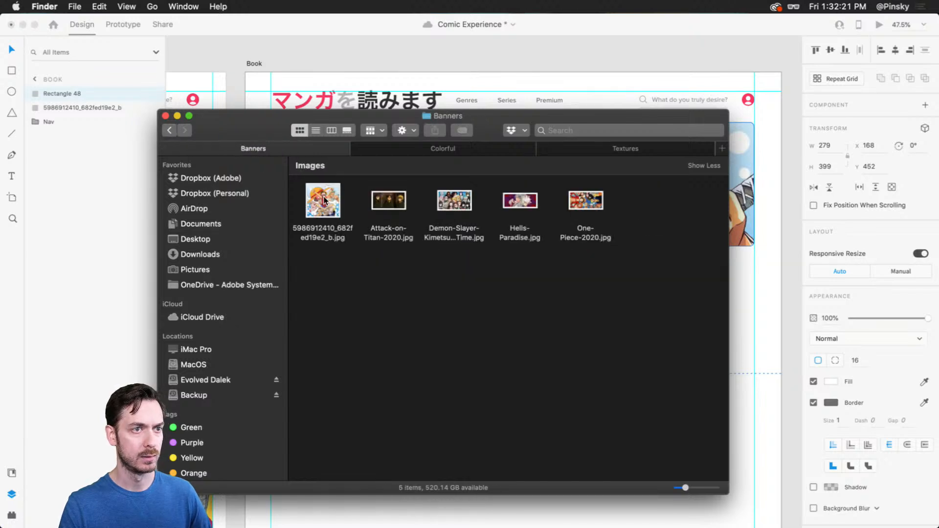
left_click(171, 131)
double_click(389, 198)
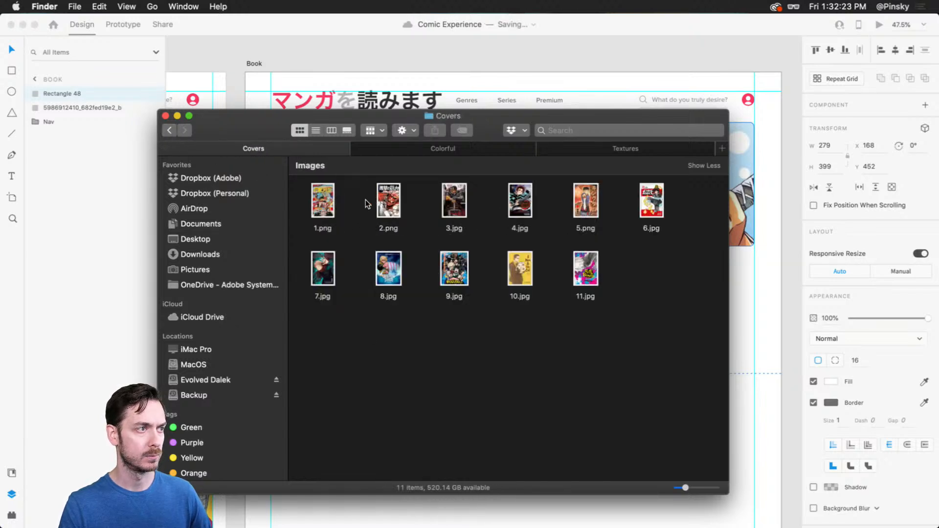
Fill the small rectangle overlapping the banner with the cover image 1.png from Finder.
left_click_drag(319, 194, 340, 230)
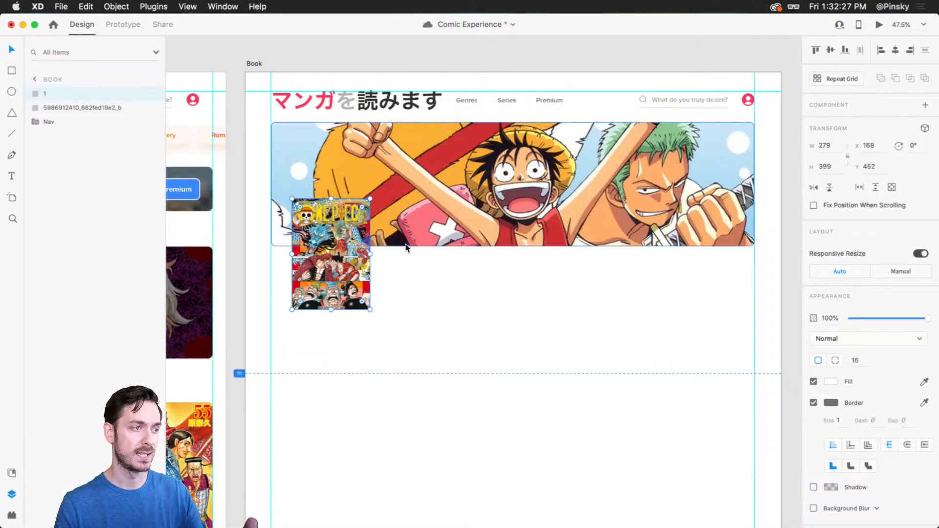
left_click(450, 270)
Stretch the cover image to about 433 tall and move it to about X 161, Y 422.
left_click(333, 272)
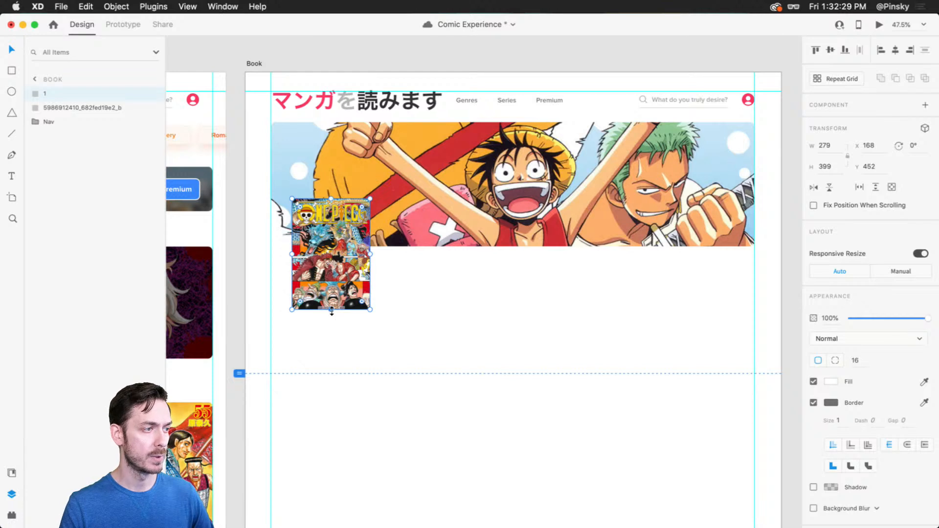
left_click_drag(332, 310, 335, 322)
left_click_drag(343, 217, 341, 208)
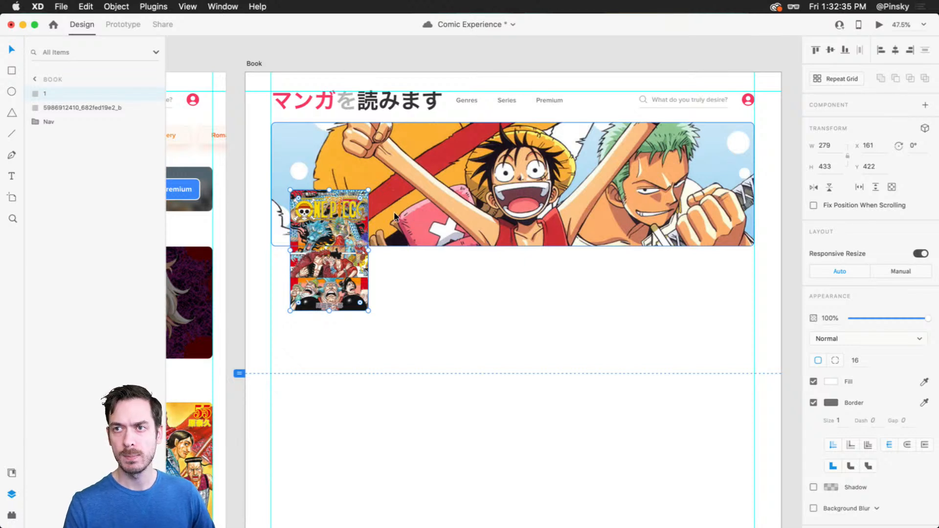
Change the cover image's border to white and set its size to 6.
left_click(833, 403)
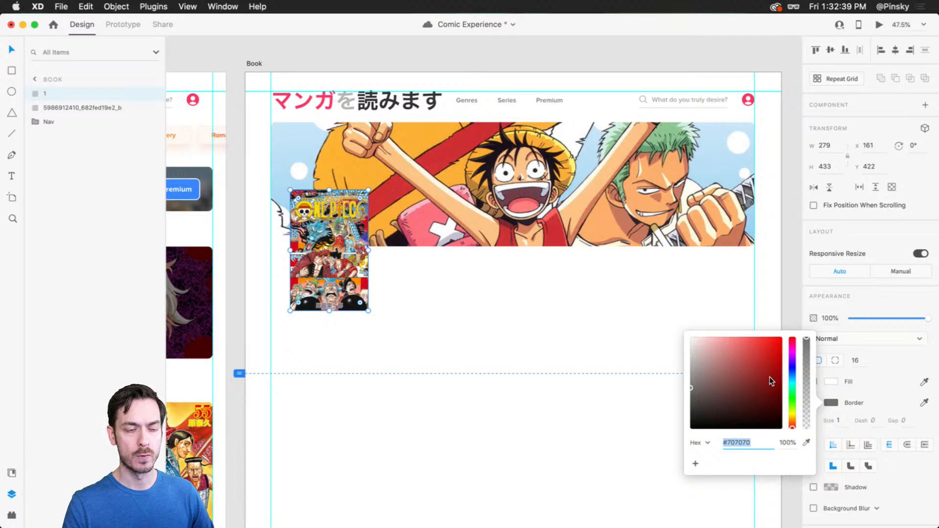
left_click_drag(770, 376, 657, 294)
left_click(840, 429)
key("Up")
key("Up")
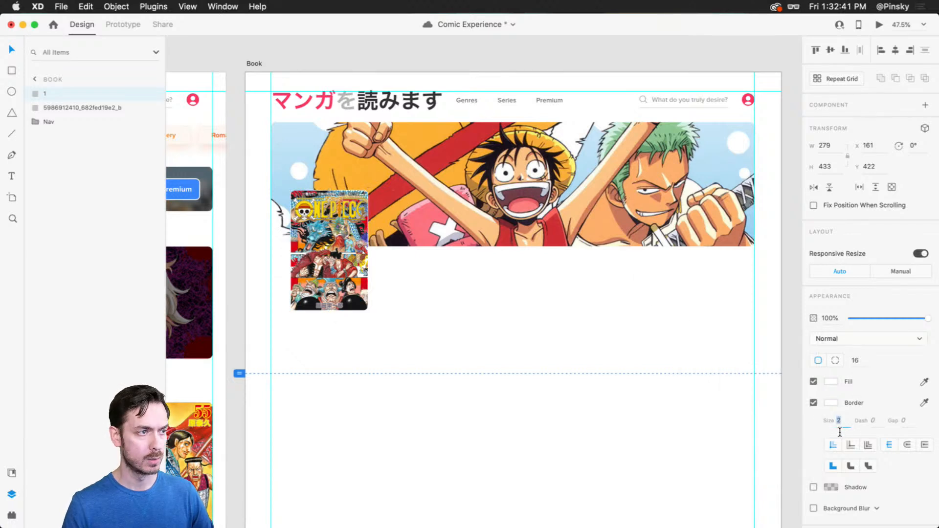
key("Up")
key("Up")
key("Up")
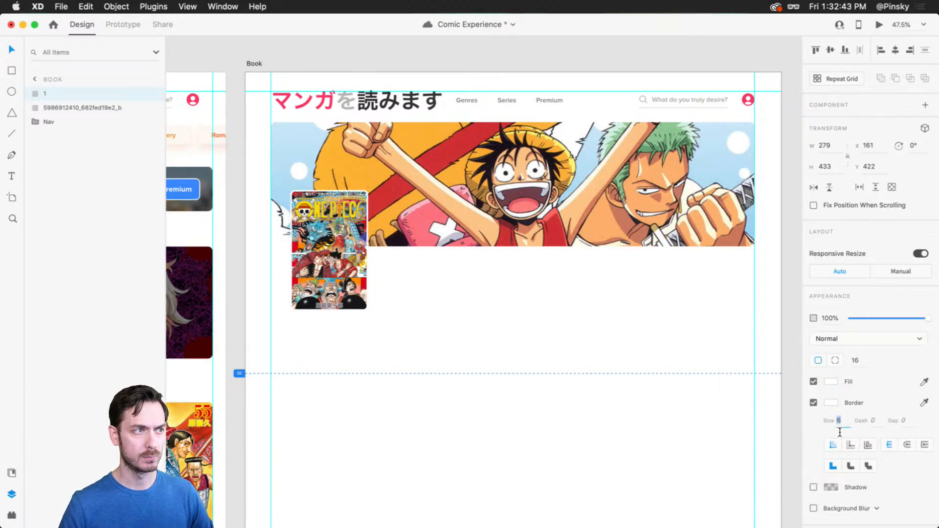
key("Return")
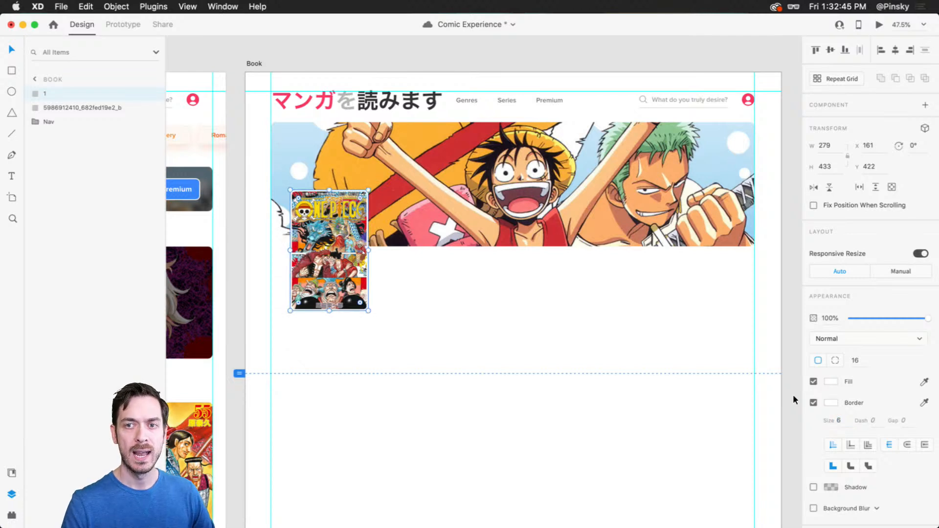
Add a shadow to the cover image and make it black at 83% opacity.
scroll(832, 467, "down", 1)
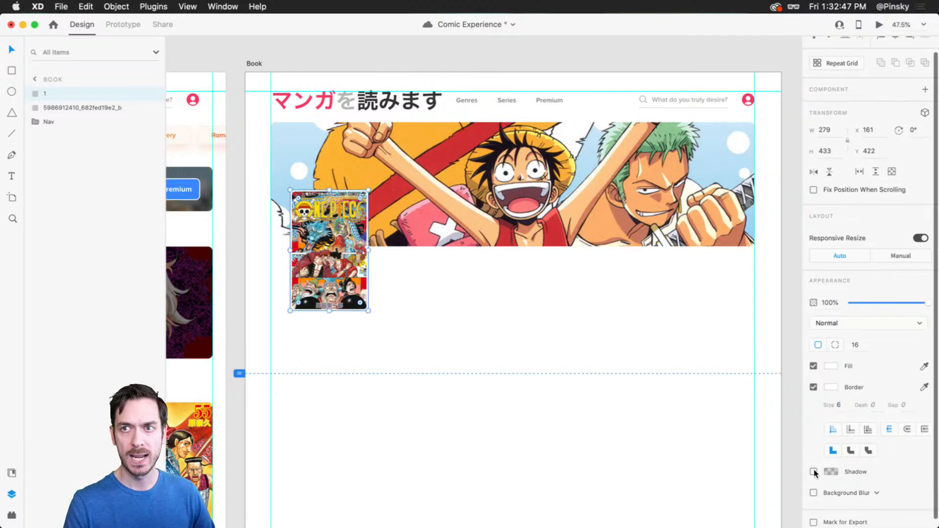
scroll(303, 249, "left", 7)
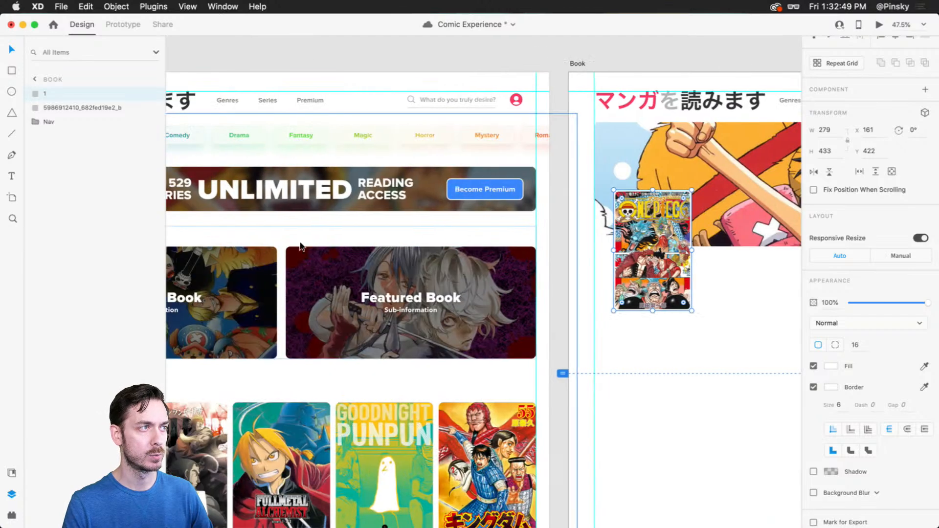
scroll(660, 279, "right", 7)
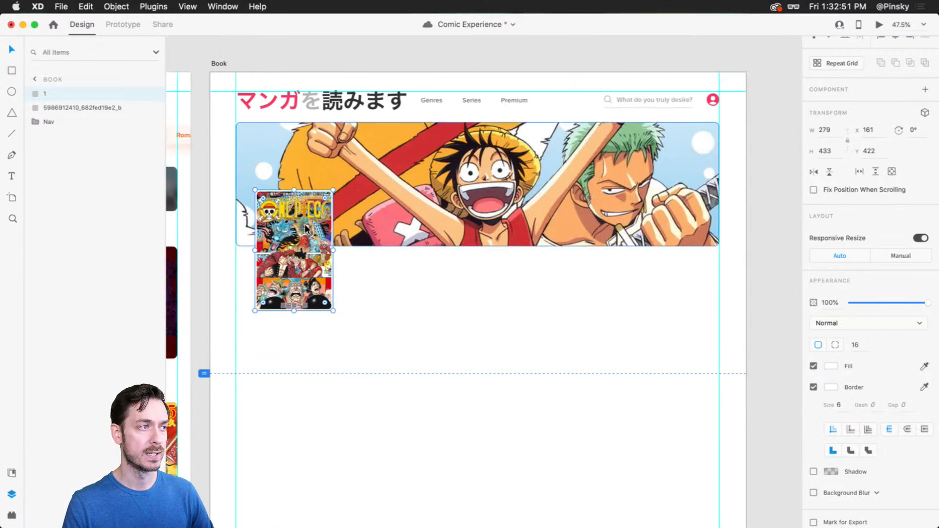
scroll(305, 224, "up", 5)
left_click_drag(384, 236, 373, 237)
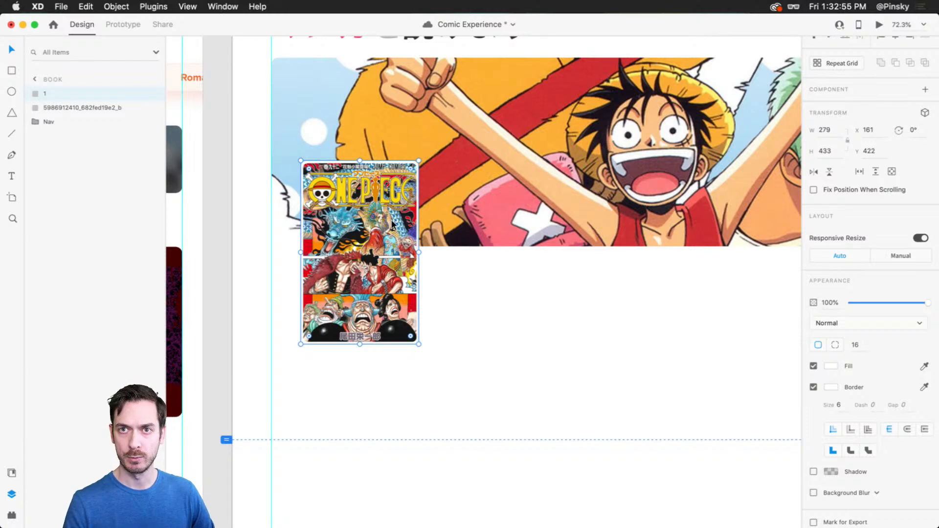
left_click(814, 472)
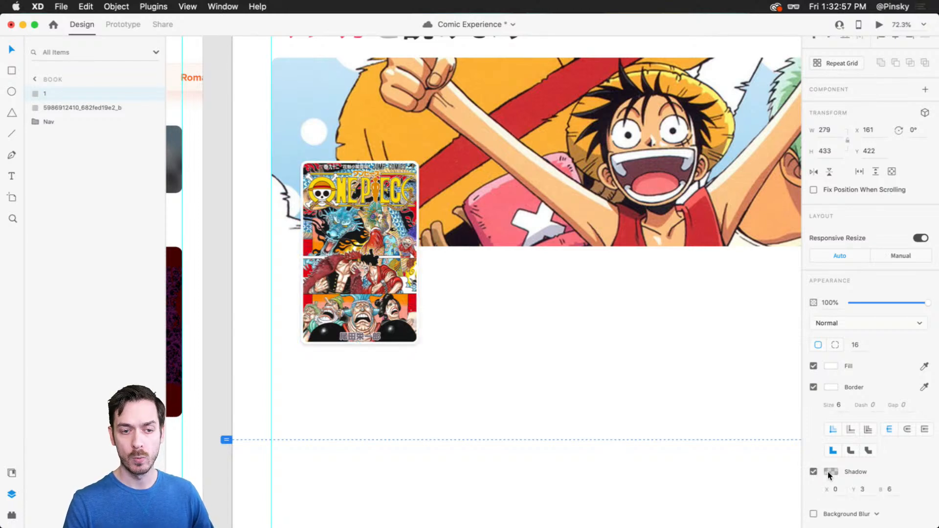
left_click(830, 472)
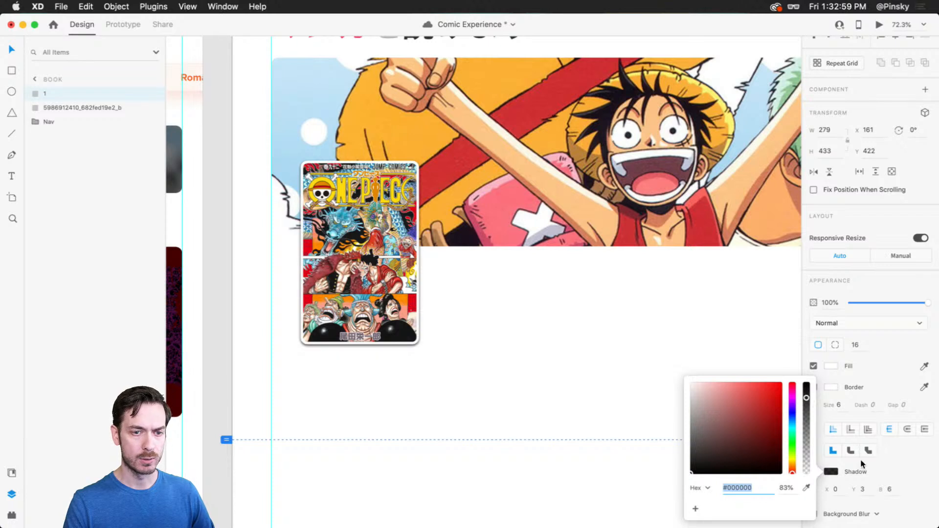
Set the cover shadow's Y offset to 8 and its blur to 3.
left_click(869, 493)
key("Up")
key("Up")
key("Up")
key("Up")
key("Up")
left_click(894, 494)
key("Down")
key("Down")
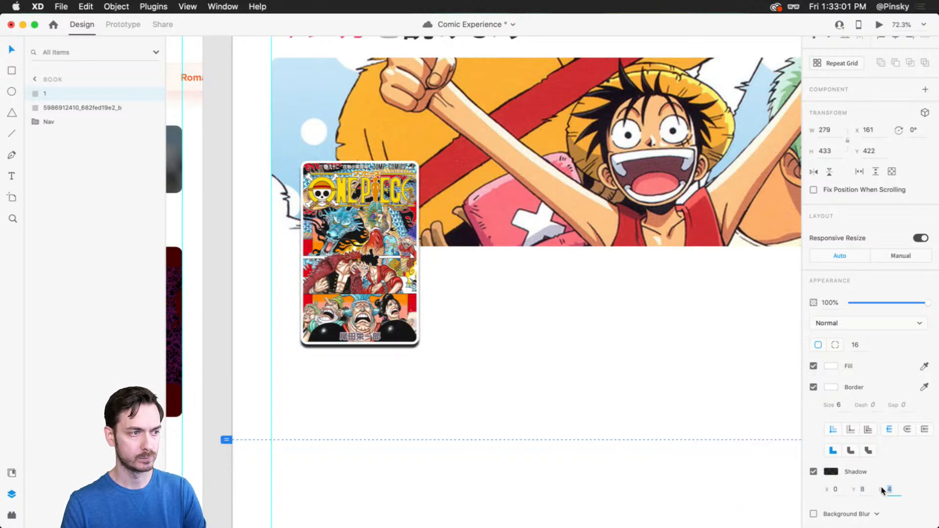
Preview the Book artboard to check the cover over the banner, and close the preview.
left_click(525, 340)
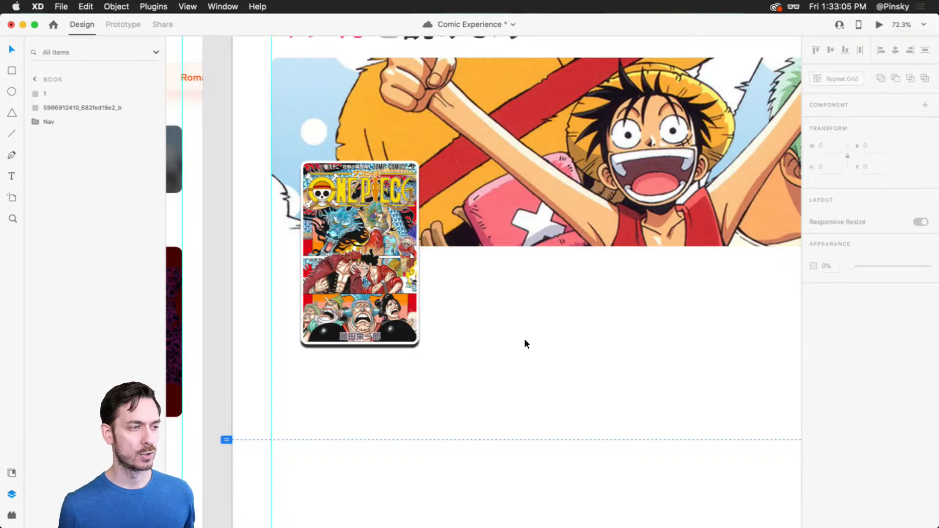
key("super+Return")
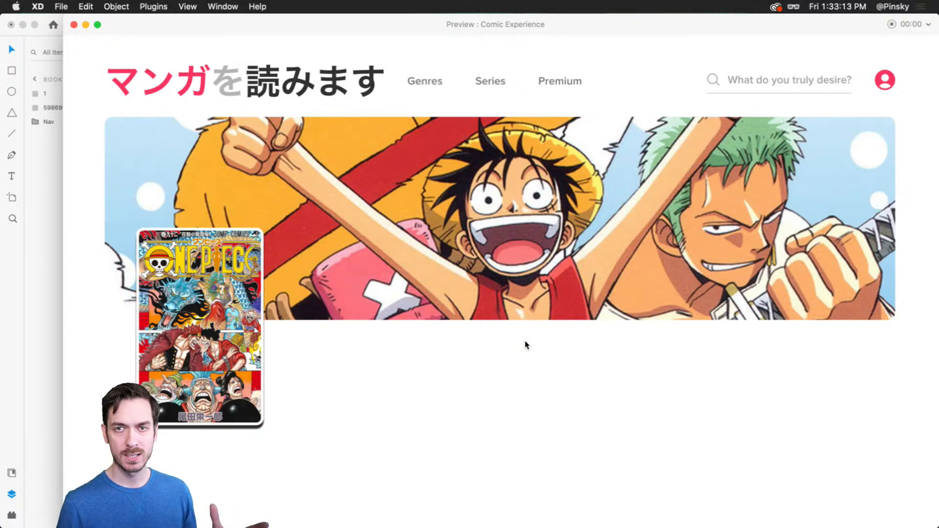
key("super+w")
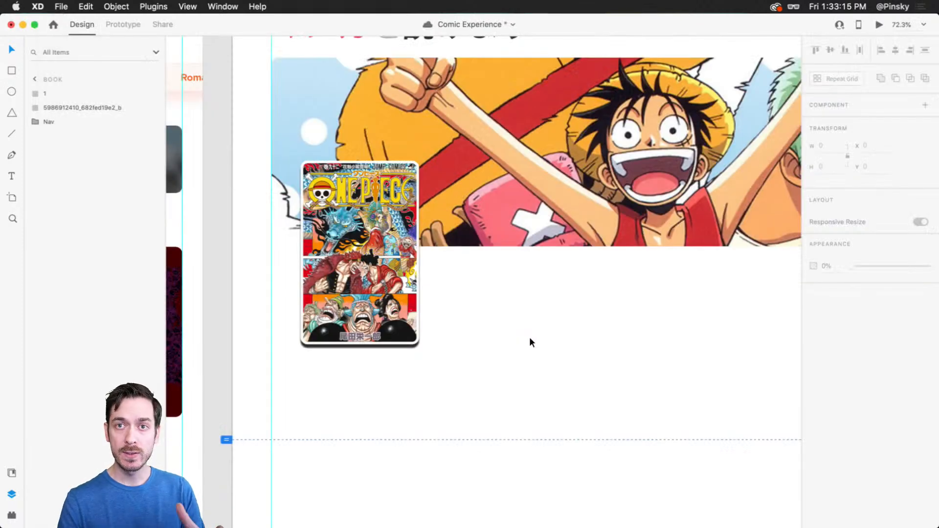
Set the cover shadow's Y offset to 12.
left_click(359, 289)
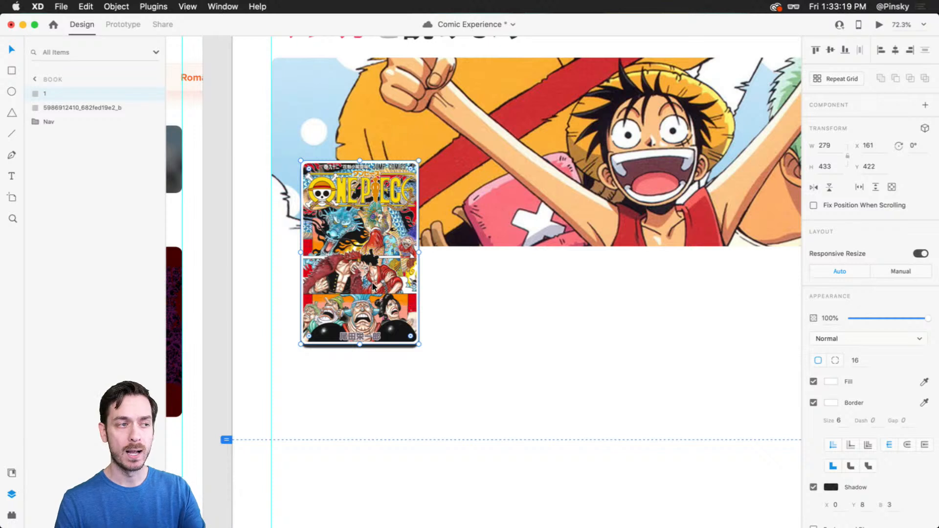
scroll(595, 320, "down", 1)
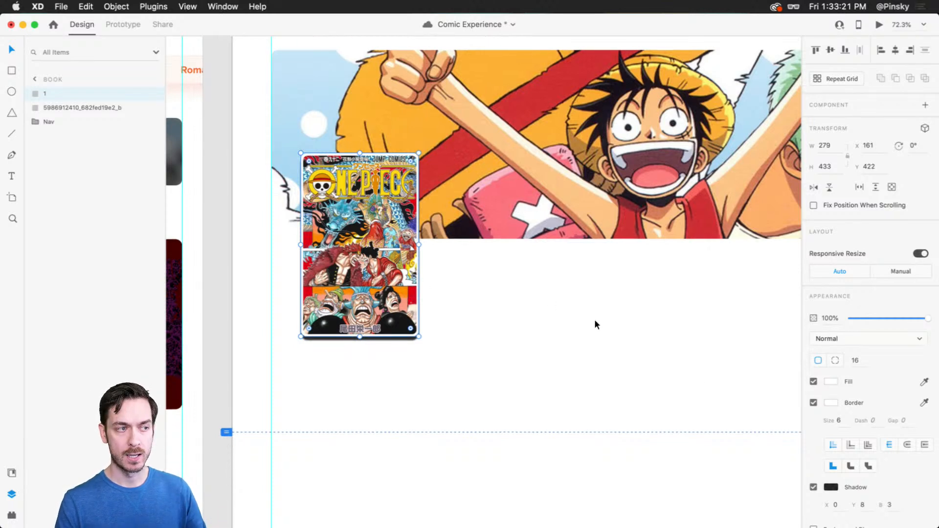
scroll(841, 484, "down", 2)
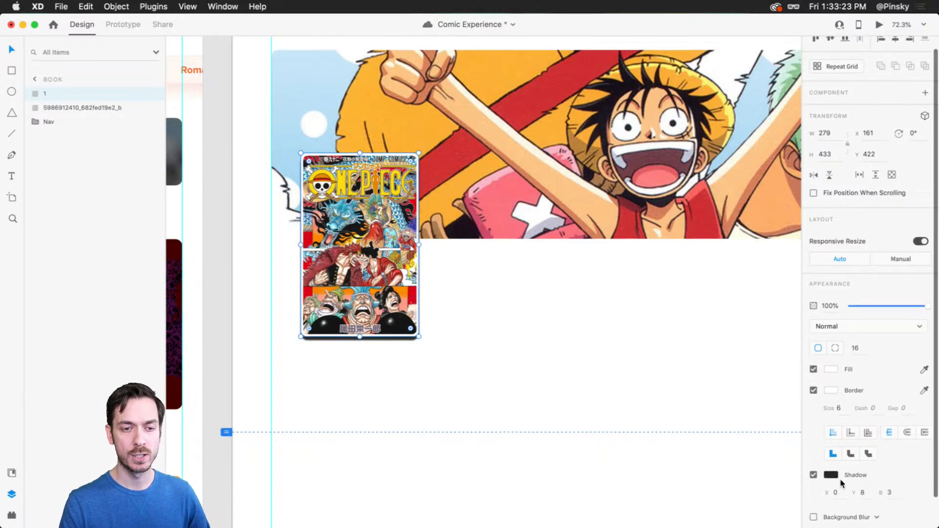
left_click(869, 474)
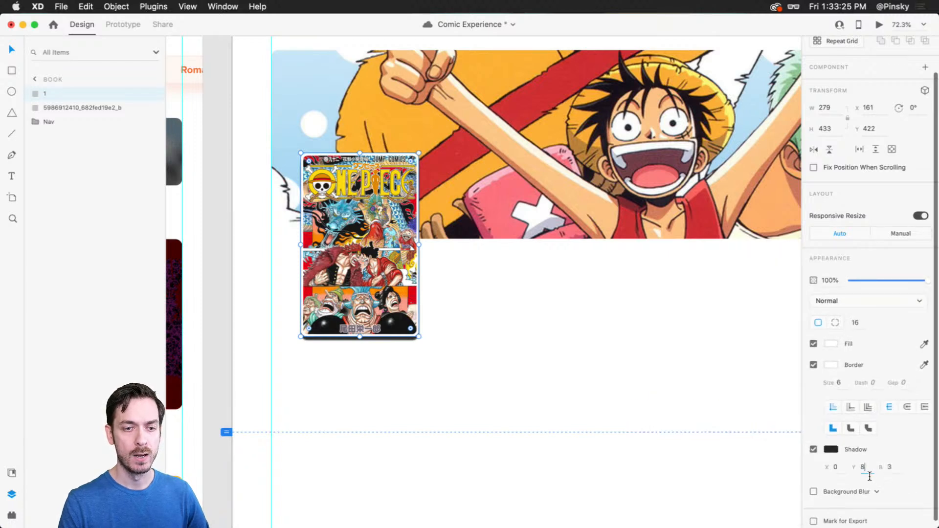
key("Up")
key("Up")
key("Up")
key("Up")
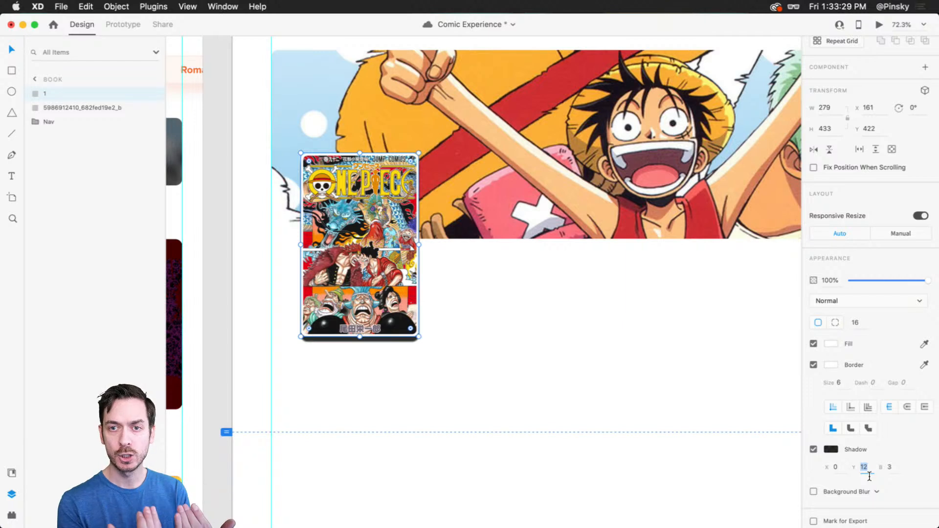
key("Tab")
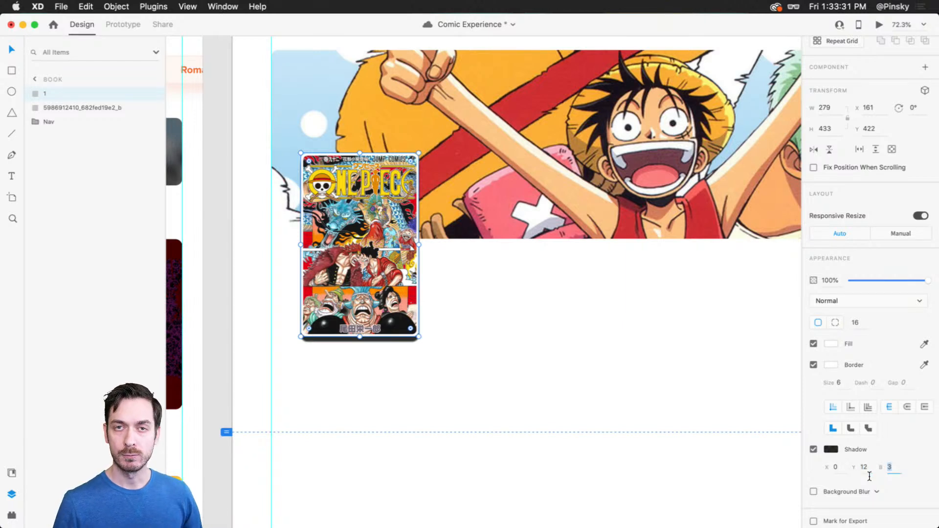
Set the cover shadow's blur to 24, then preview the Book artboard and close the preview.
key("shift+Up")
key("shift+Up")
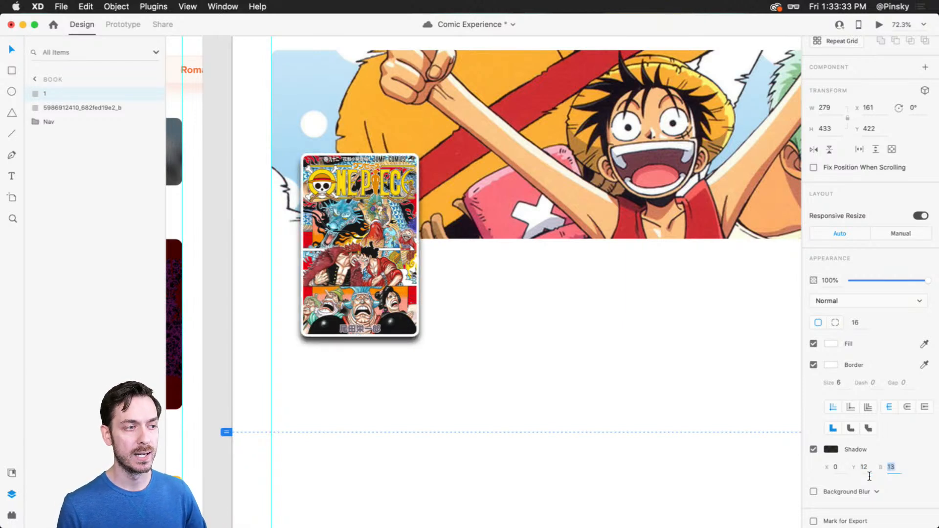
key("Up")
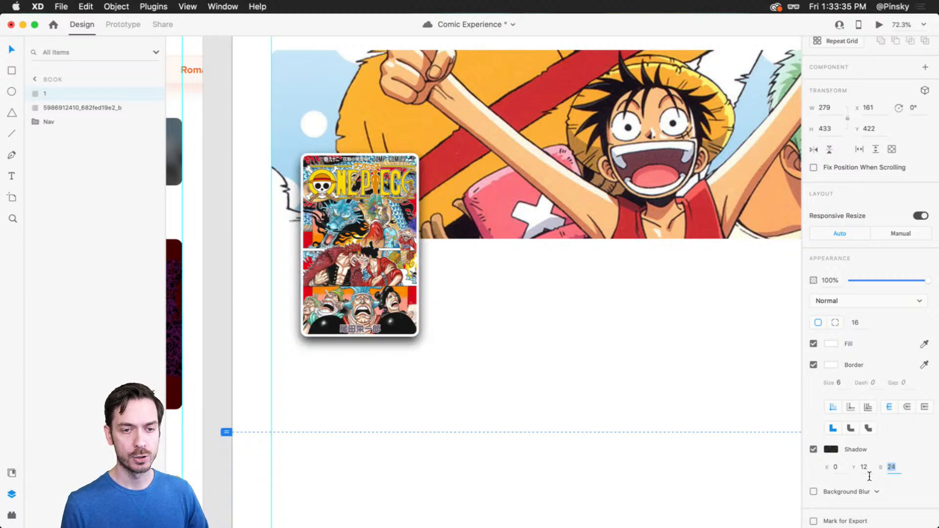
key("Return")
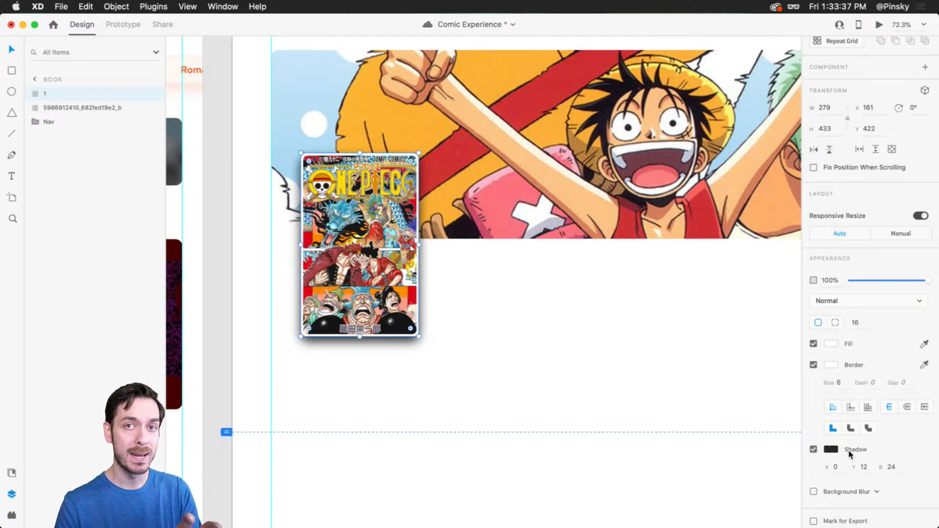
left_click(881, 25)
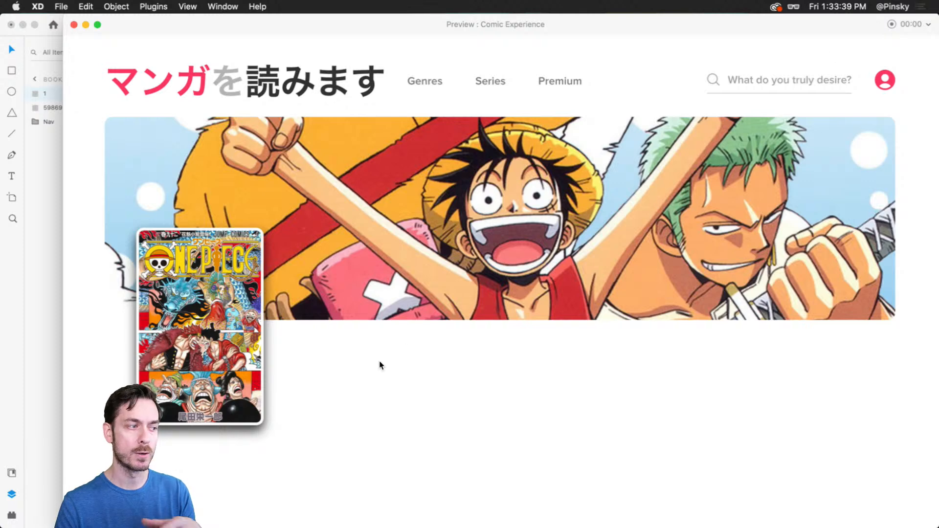
key("super+w")
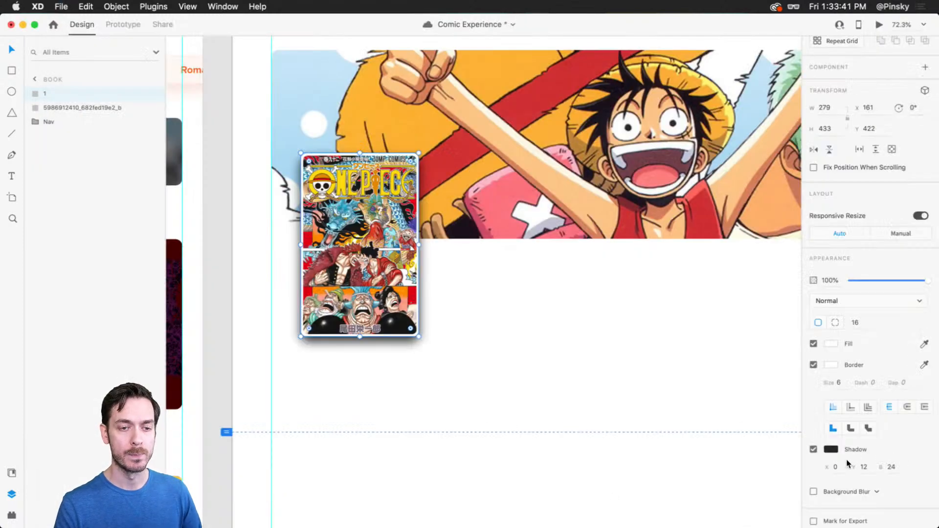
Change the cover shadow's colour to dark blue #132743 at 20% opacity.
left_click(831, 449)
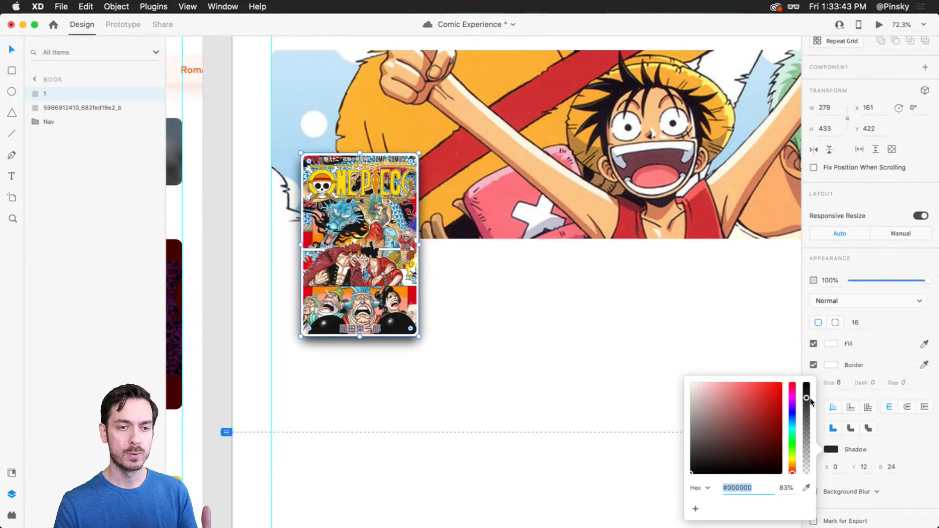
mouse_move(806, 399)
left_mouse_down()
mouse_move(808, 465)
mouse_move(808, 456)
mouse_move(778, 454)
mouse_move(797, 452)
mouse_move(756, 449)
mouse_move(807, 455)
left_mouse_up()
left_click(792, 417)
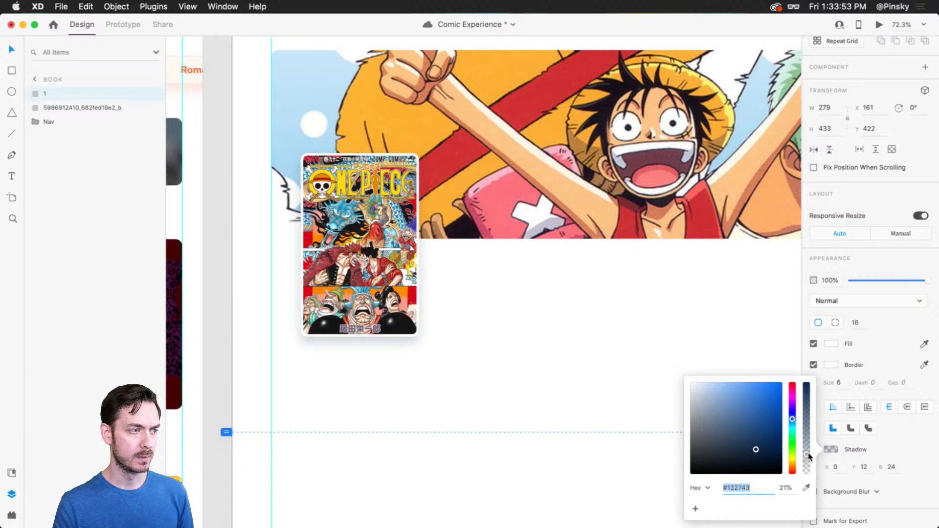
Set the cover shadow's Y offset to 18 and its blur to 26.
left_click(867, 476)
key("Up")
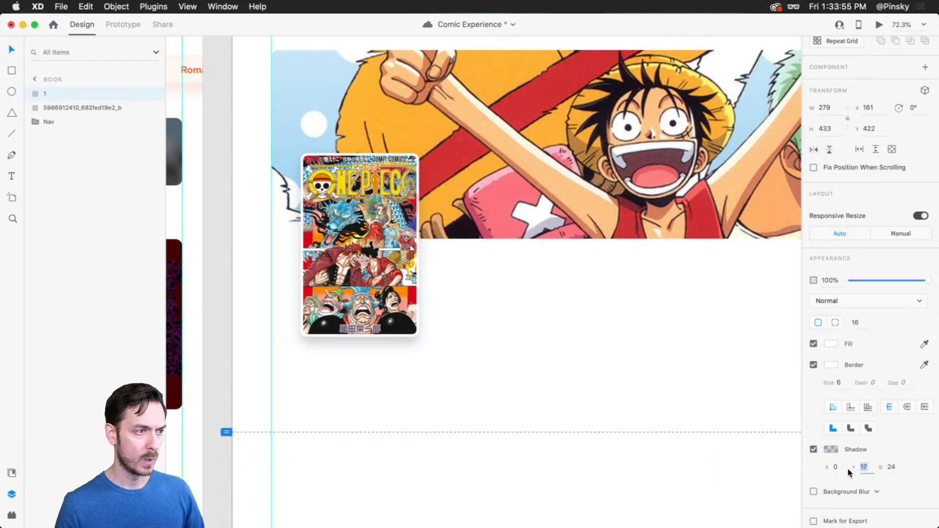
key("Tab")
key("Up")
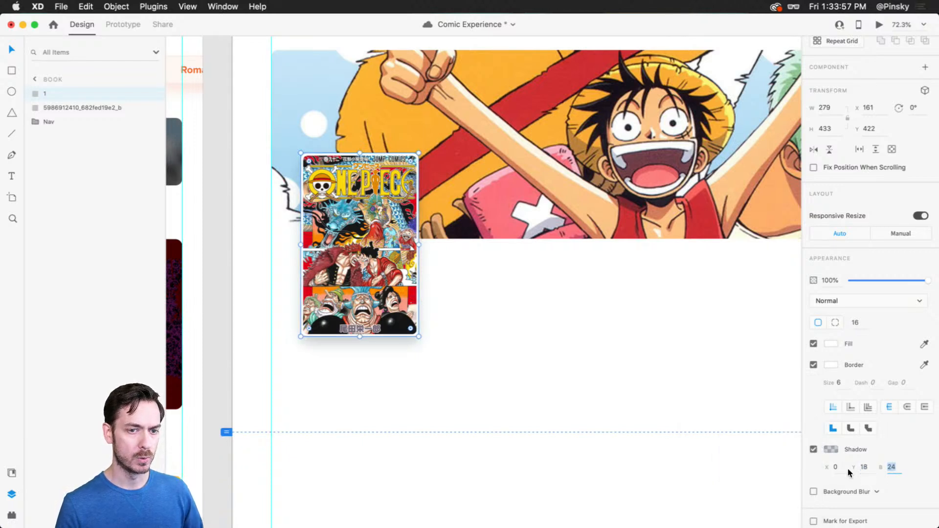
key("Down")
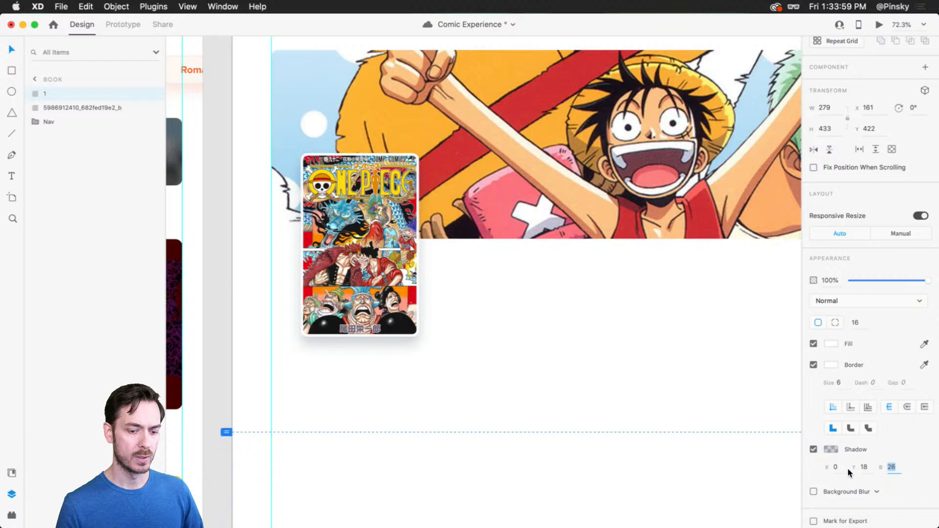
key("Return")
Darken the cover shadow to #0C1829 with slightly lower opacity, and check the Book artboard in a preview.
left_click(830, 450)
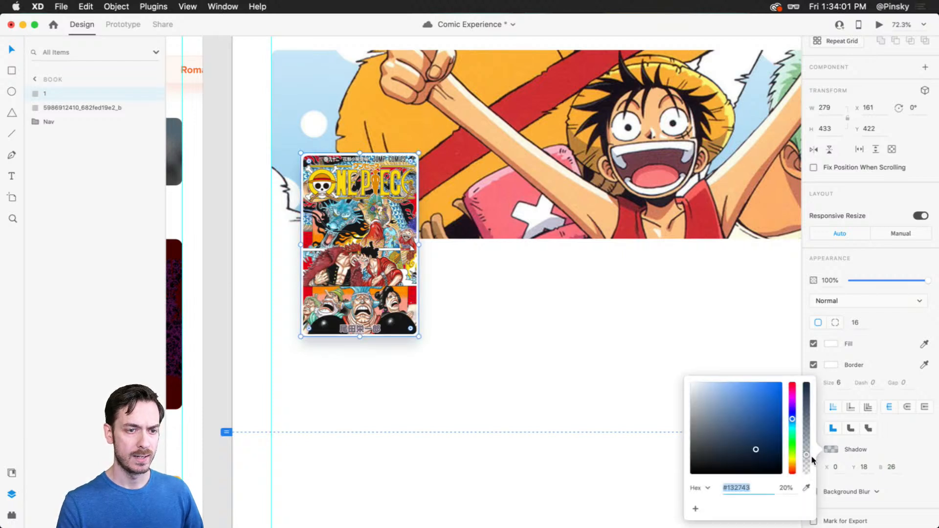
left_click(755, 459)
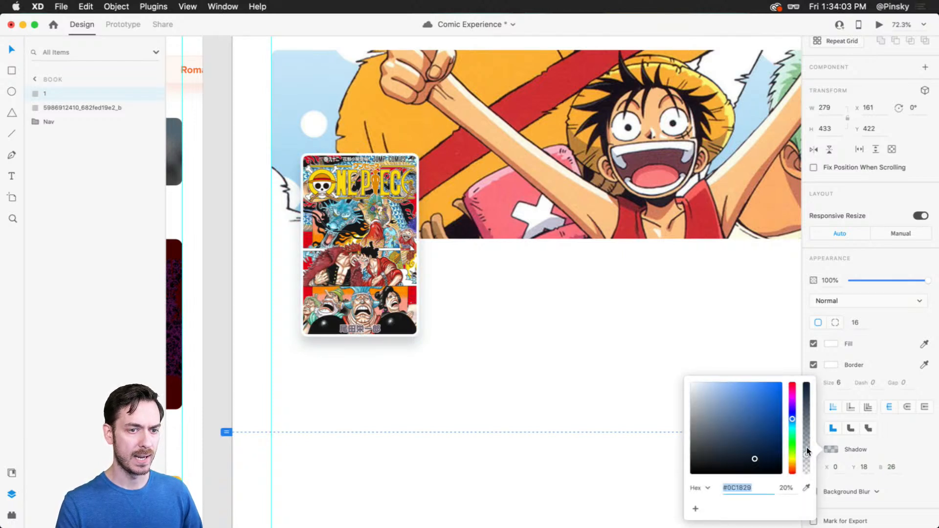
left_click_drag(806, 455, 808, 460)
left_click(574, 323)
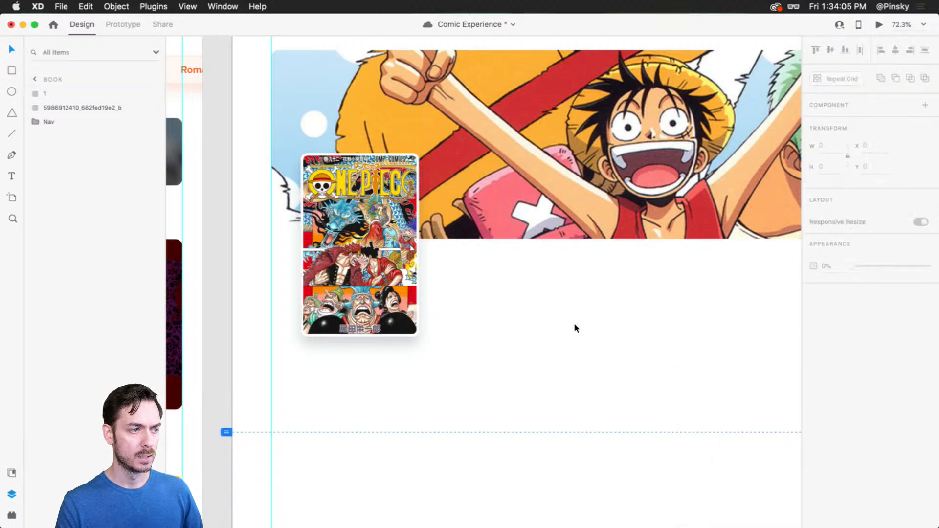
key("super+Return")
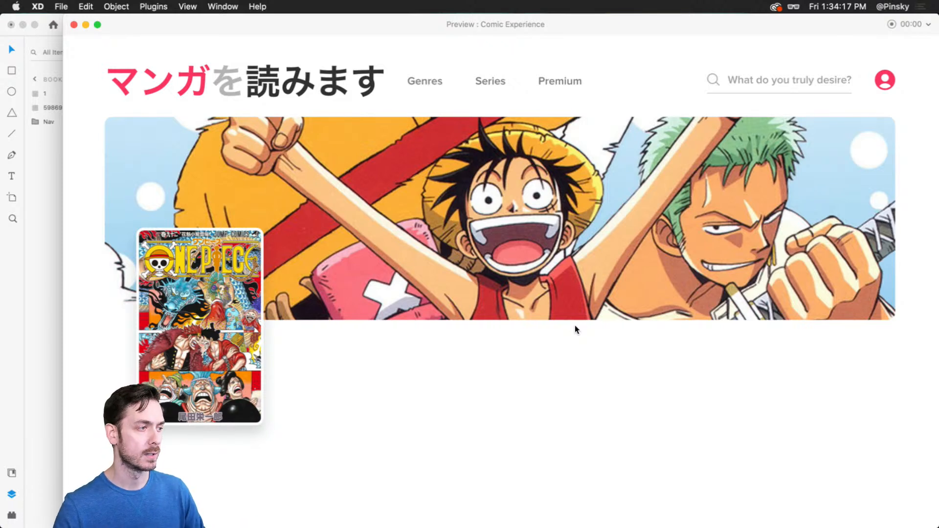
key("super+w")
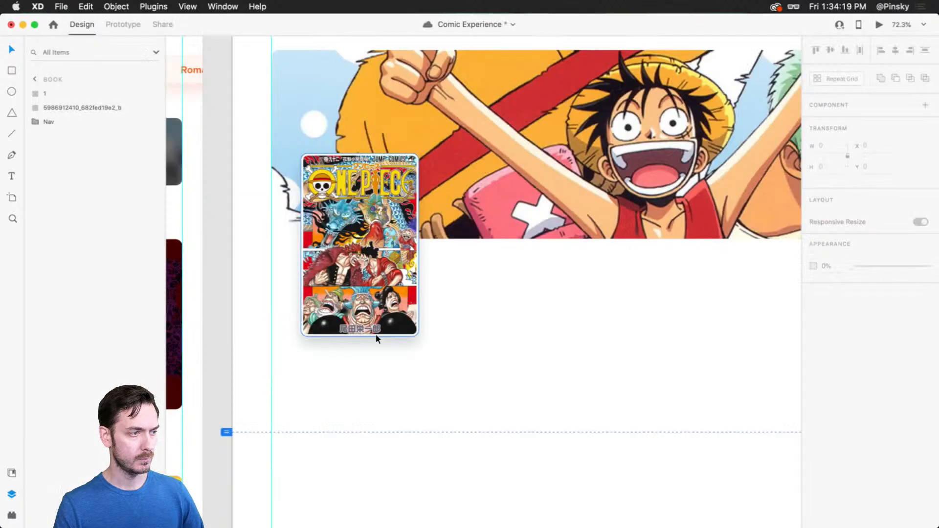
Duplicate the banner image in place and fill the lower copy with solid black #000000.
scroll(596, 240, "down", 5)
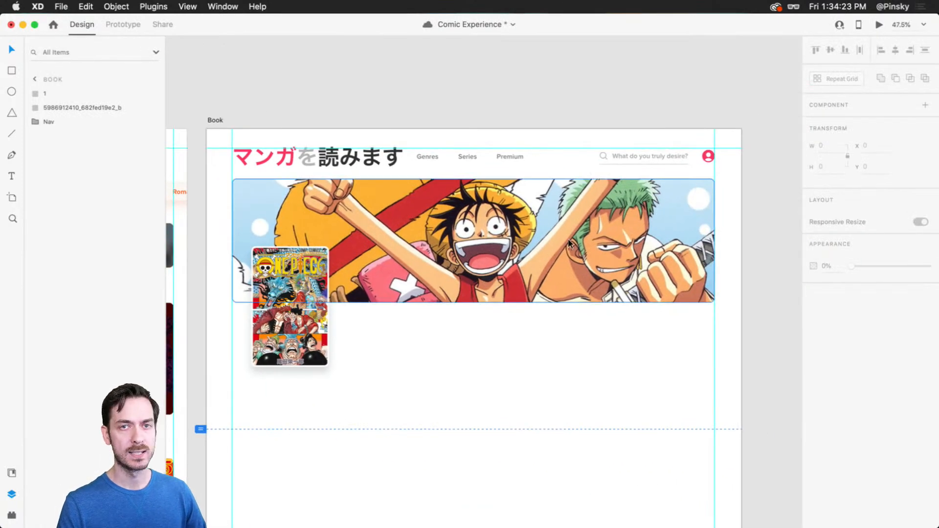
left_click(563, 241)
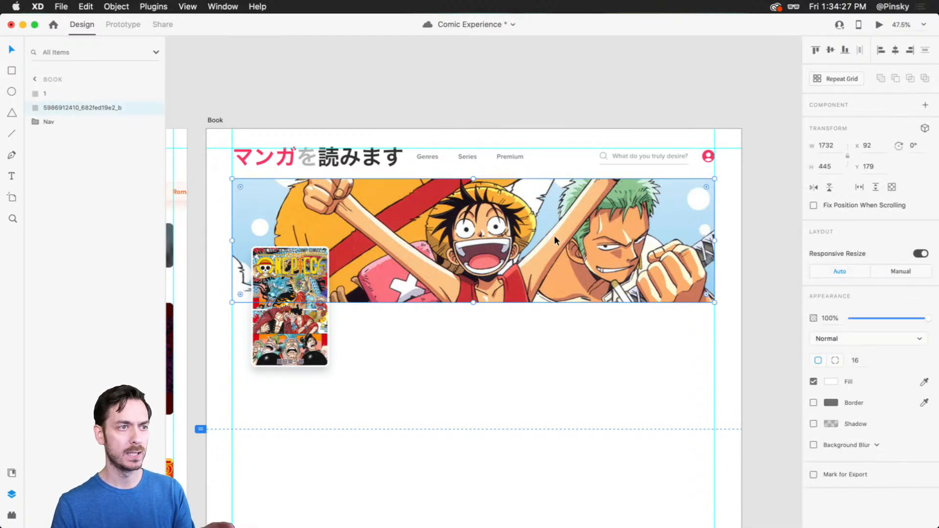
scroll(555, 240, "left", 10)
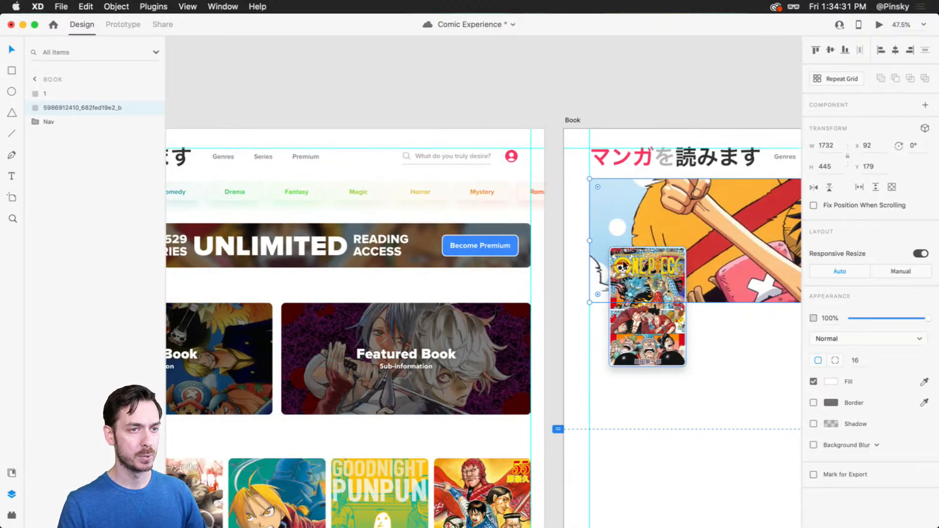
scroll(595, 264, "right", 8)
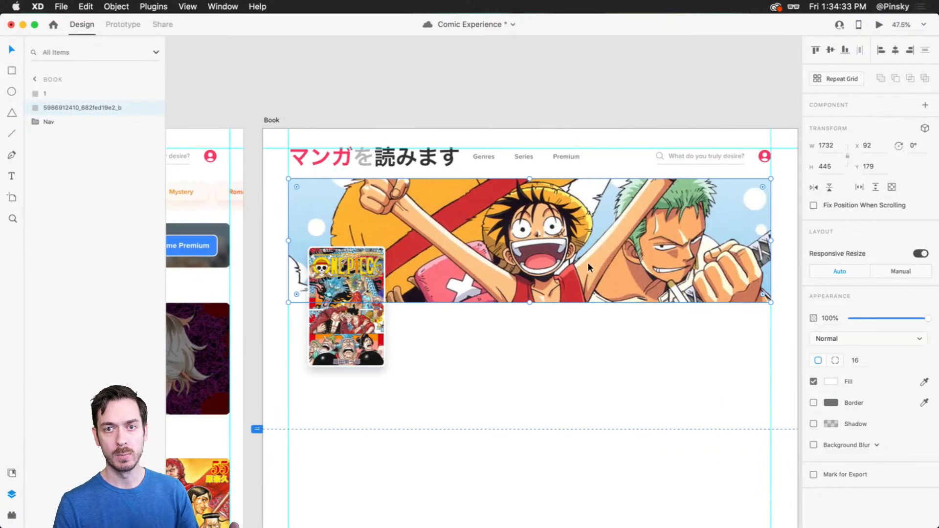
key("super+d")
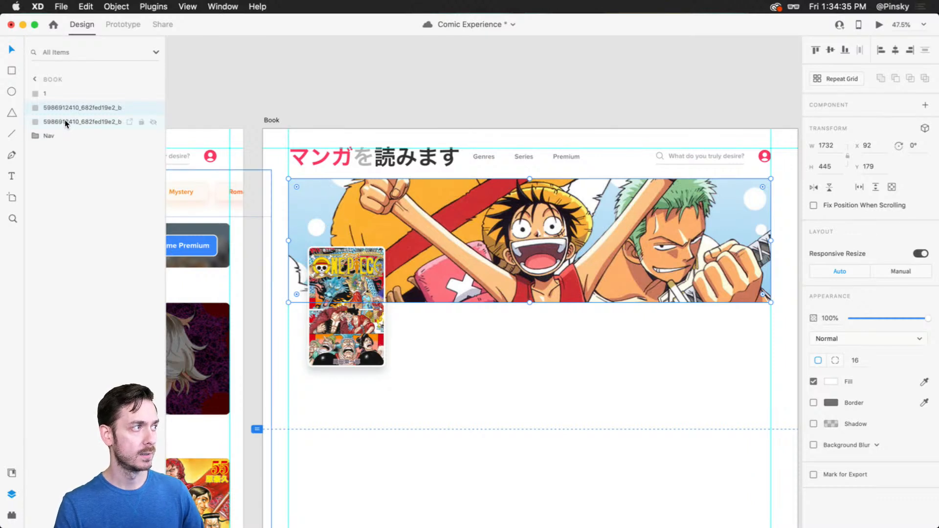
left_click(66, 124)
left_click(831, 382)
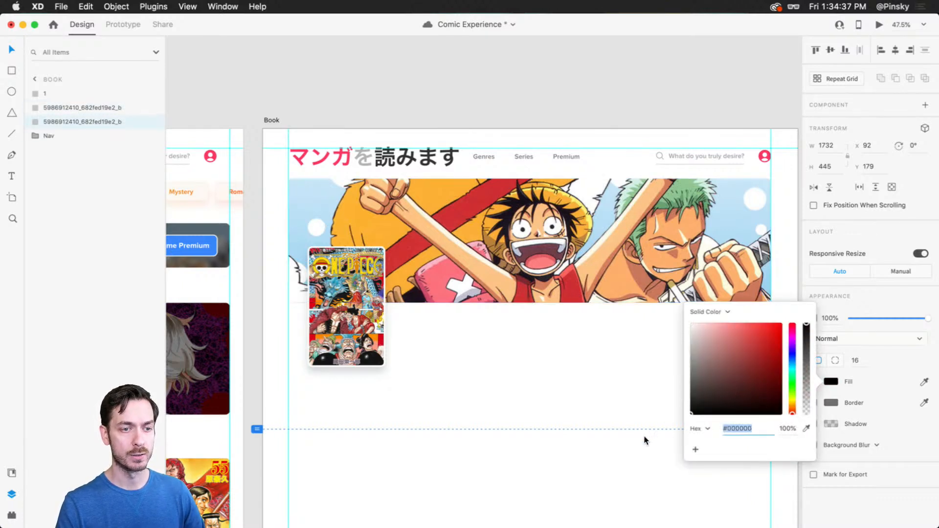
Rename the black banner copy as Overlay.
double_click(67, 122)
type("Overlay")
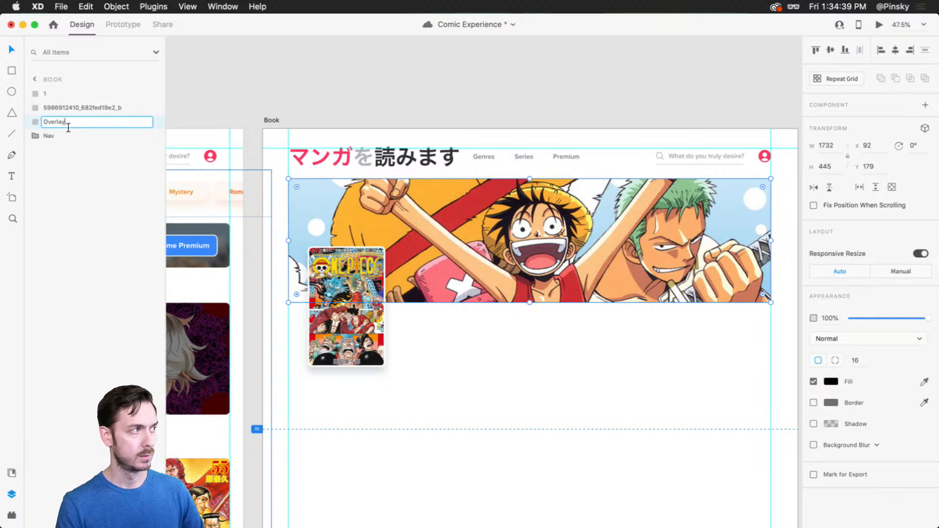
key("Return")
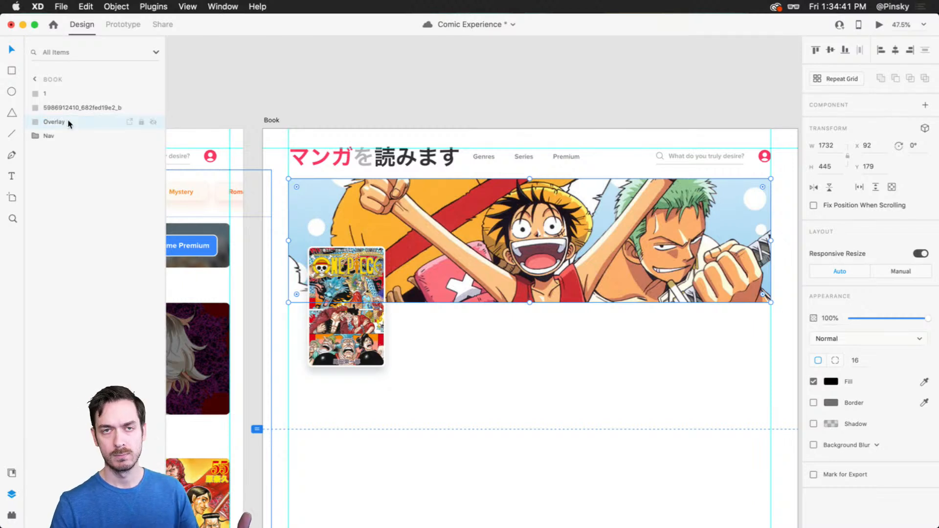
Compare the banner image at 36%, 100% and 40% opacity over the black overlay, and settle on 30%.
left_click(481, 244)
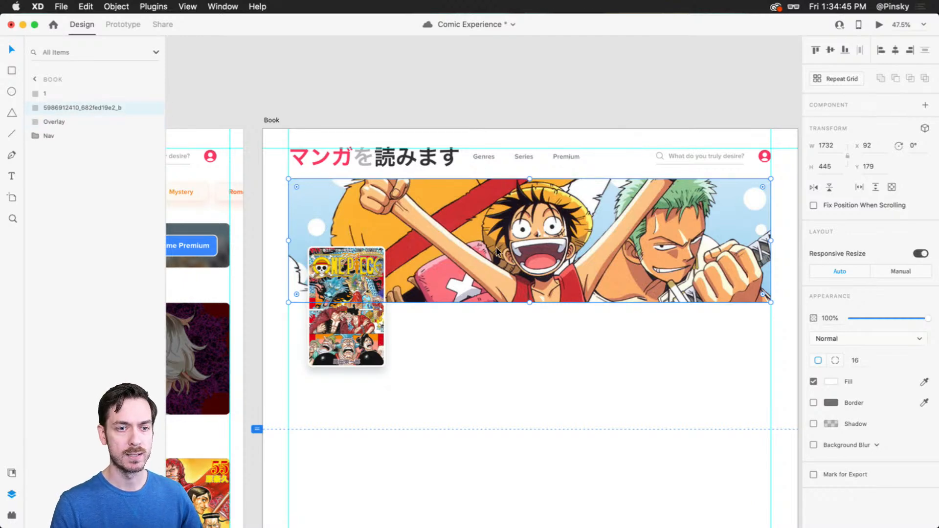
left_click_drag(930, 317, 885, 313)
left_click_drag(881, 311, 881, 311)
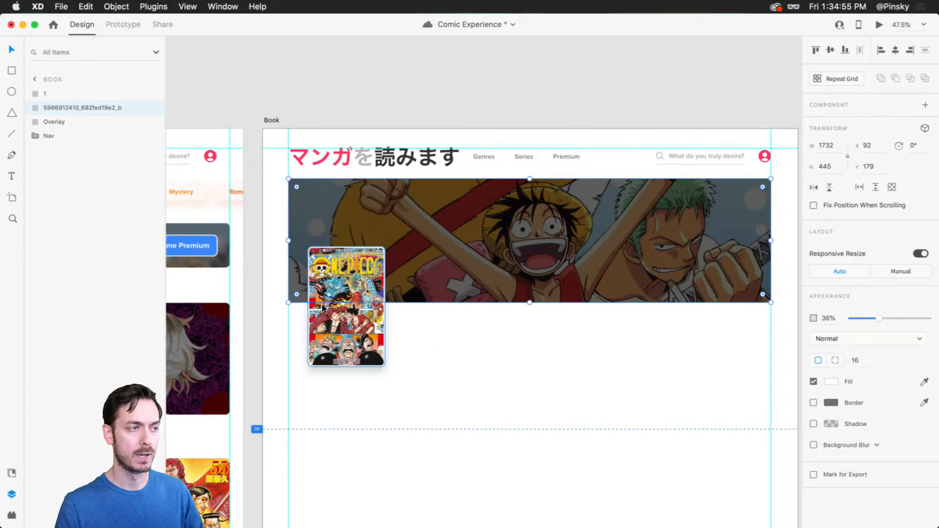
scroll(321, 307, "down", 5)
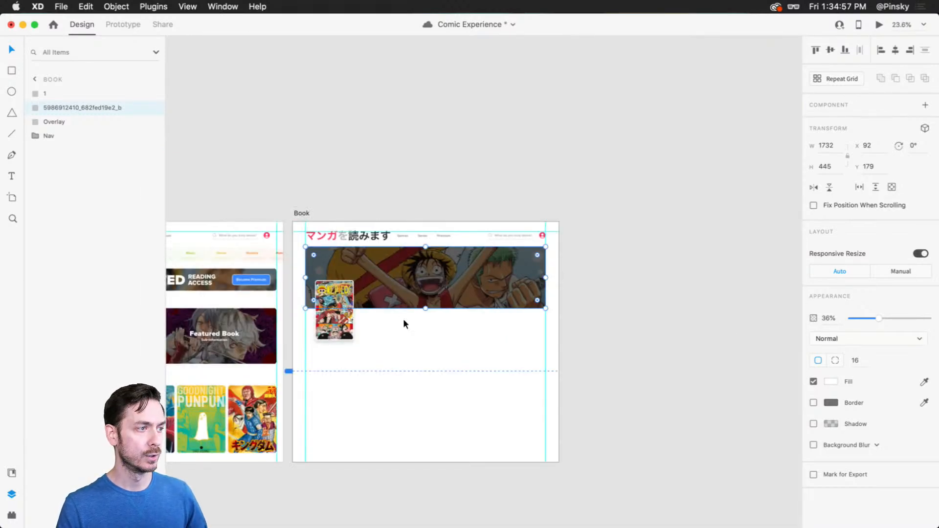
scroll(403, 319, "down", 5)
scroll(400, 316, "up", 7)
scroll(398, 320, "up", 8)
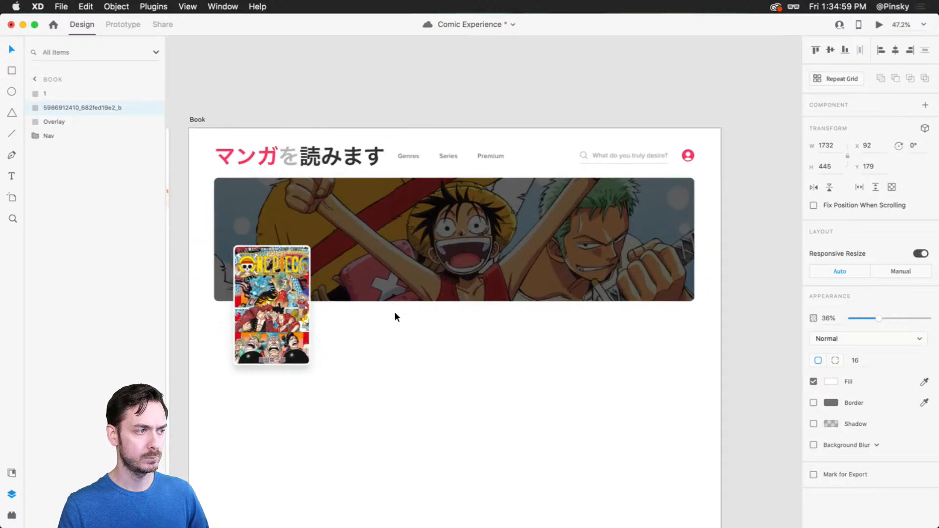
key("0")
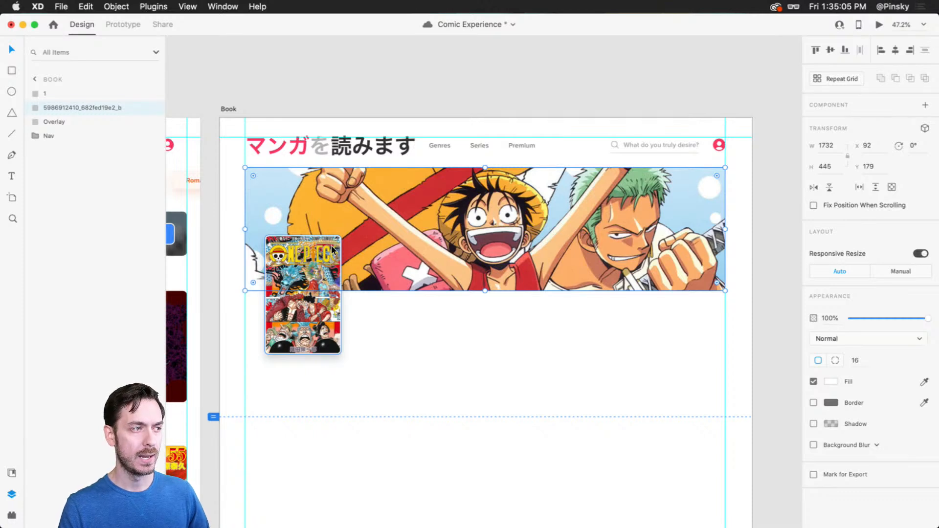
key("4")
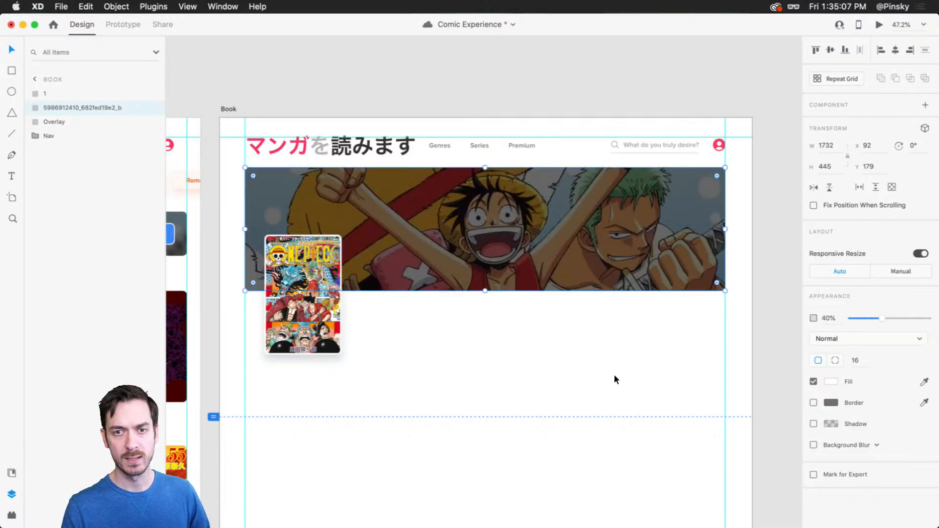
key("3")
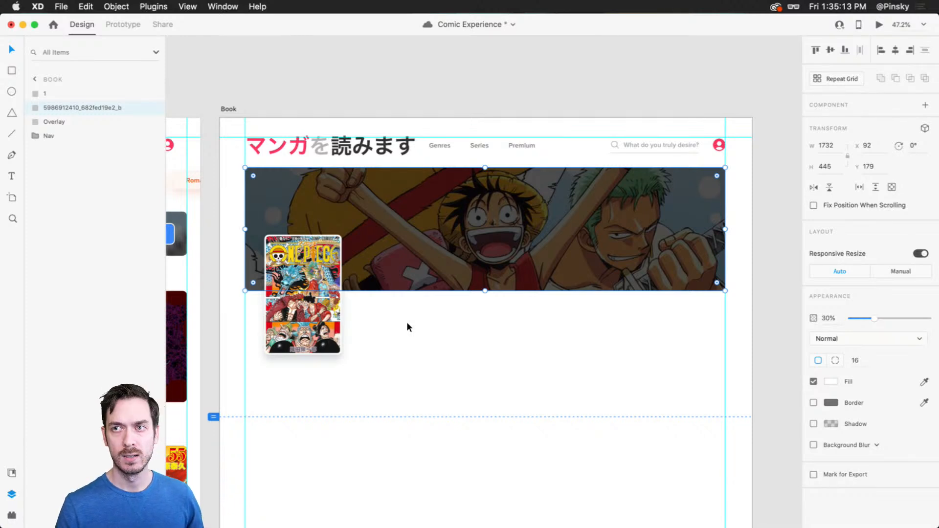
left_click(408, 322)
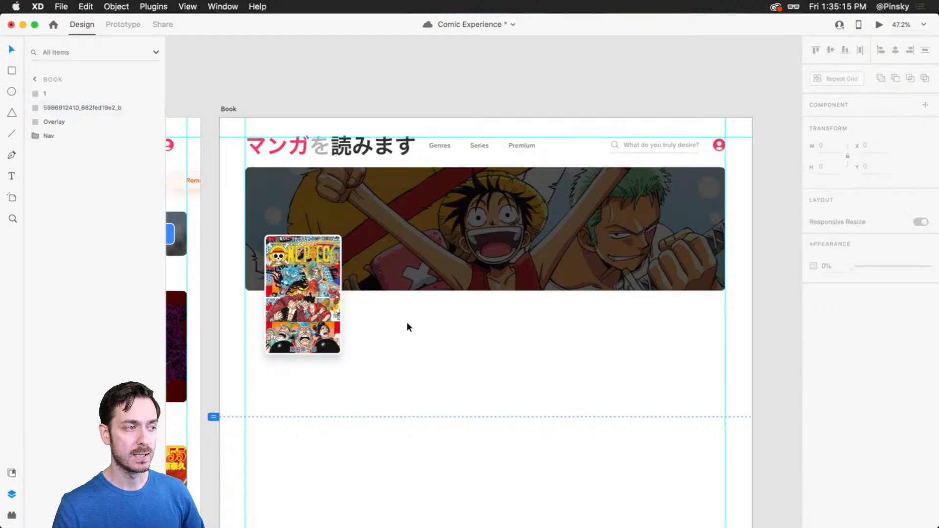
Add the text "Book Title" below the banner beside the manga cover and set its fill to #292929.
scroll(337, 321, "up", 4)
left_click_drag(415, 312, 460, 297)
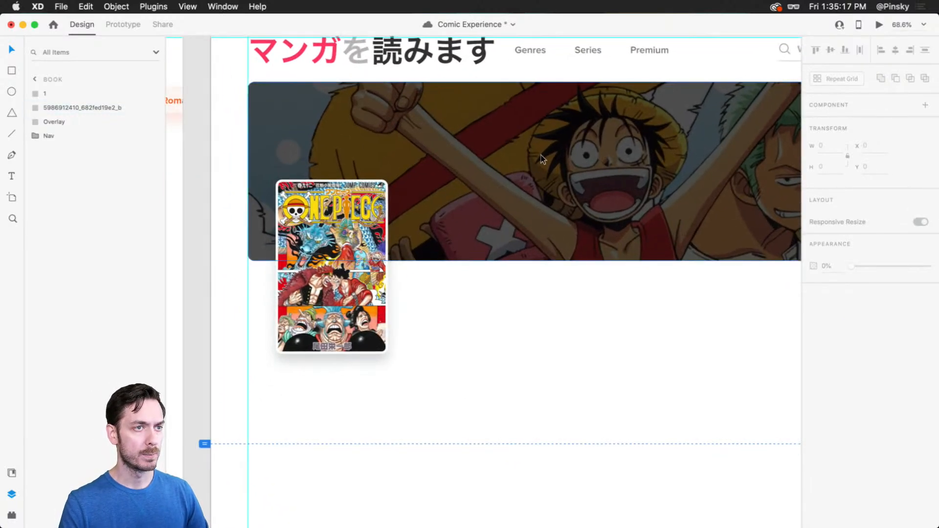
left_click(426, 301)
type("Book Title")
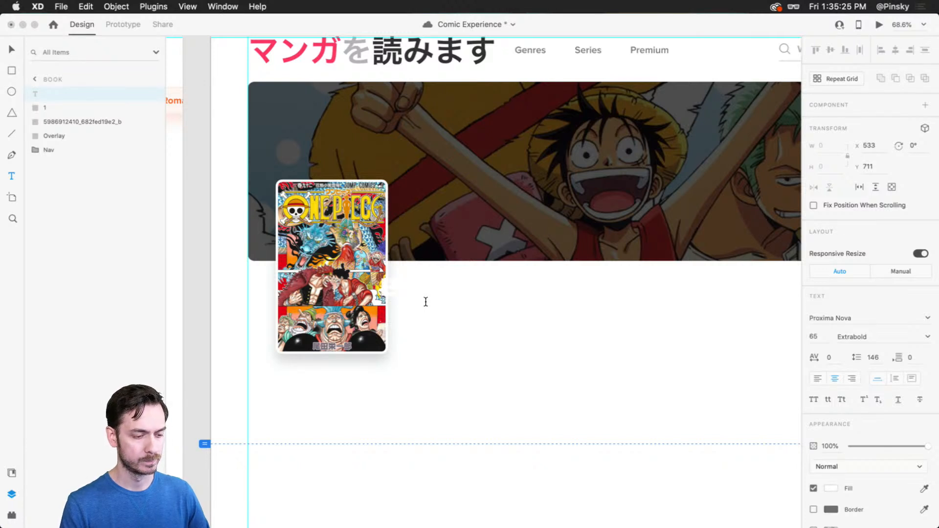
key("Escape")
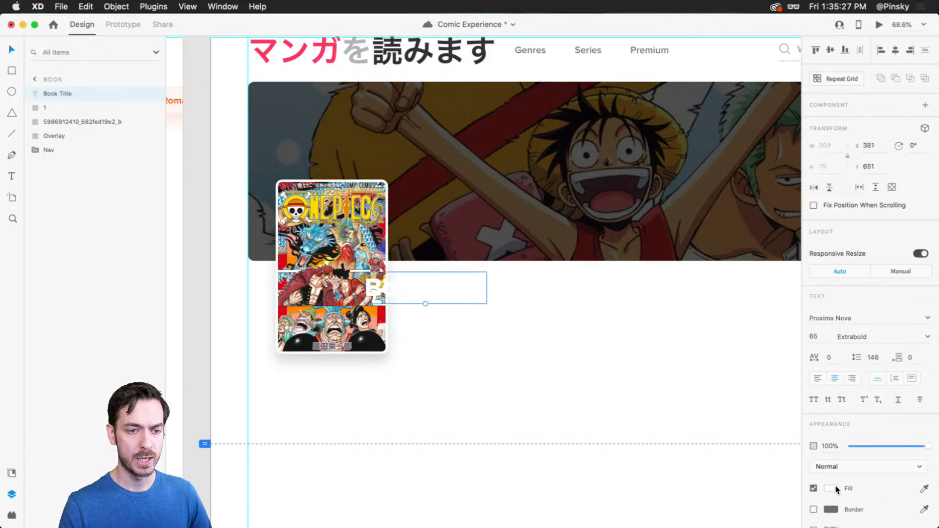
left_click(832, 489)
left_click_drag(710, 457, 673, 460)
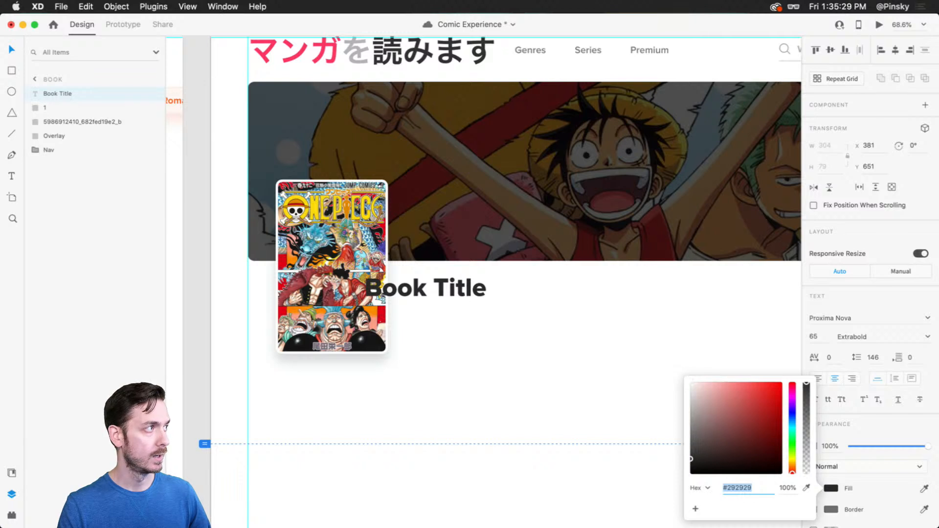
Move the "Book Title" text clear of the manga cover, to about X 481, Y 650.
left_click(17, 48)
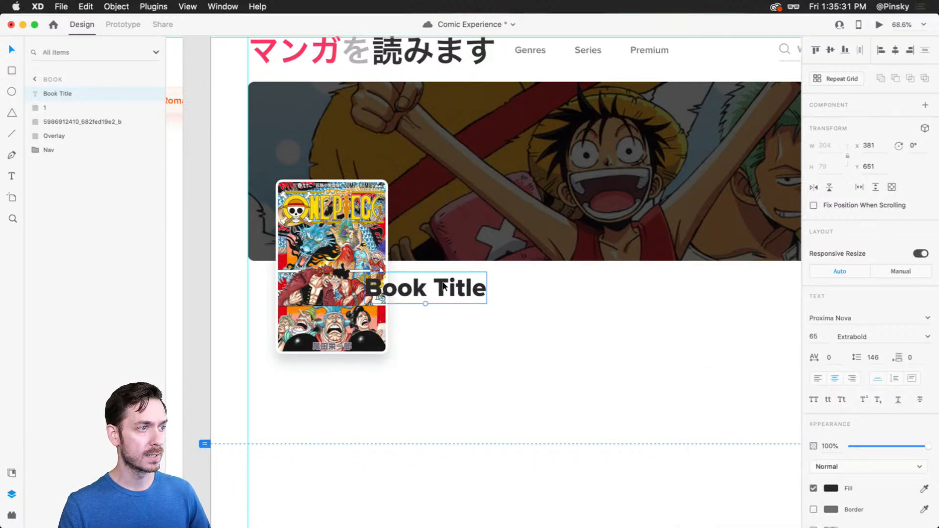
left_click_drag(463, 280, 503, 282)
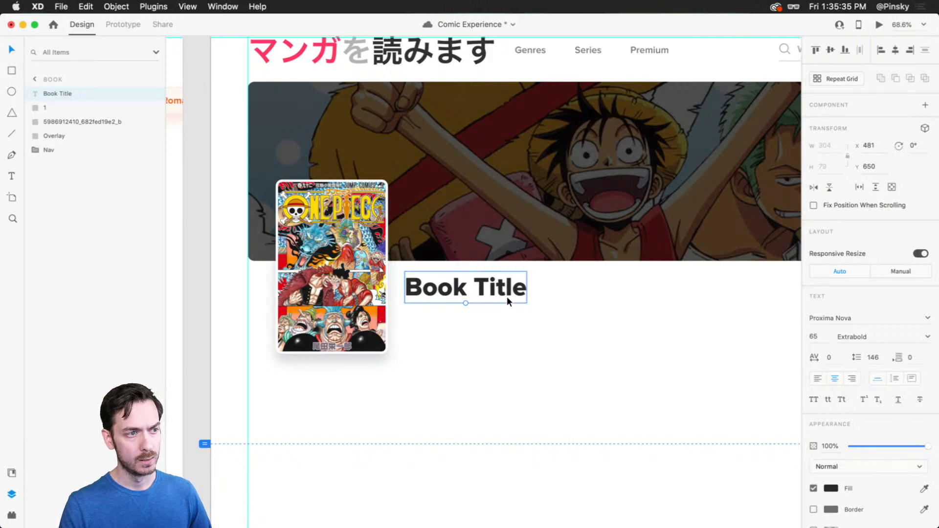
Try the Bold weight on the book title, and undo that weight change.
left_click(928, 337)
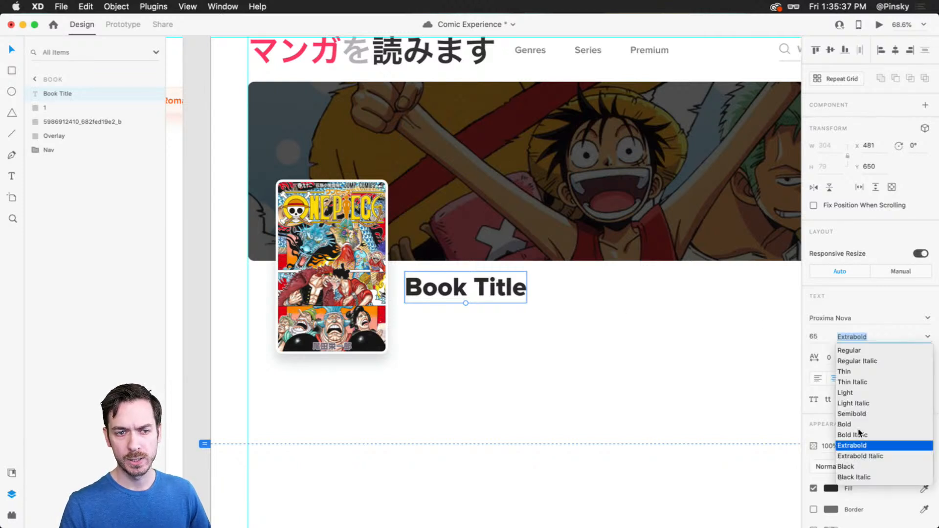
left_click(846, 424)
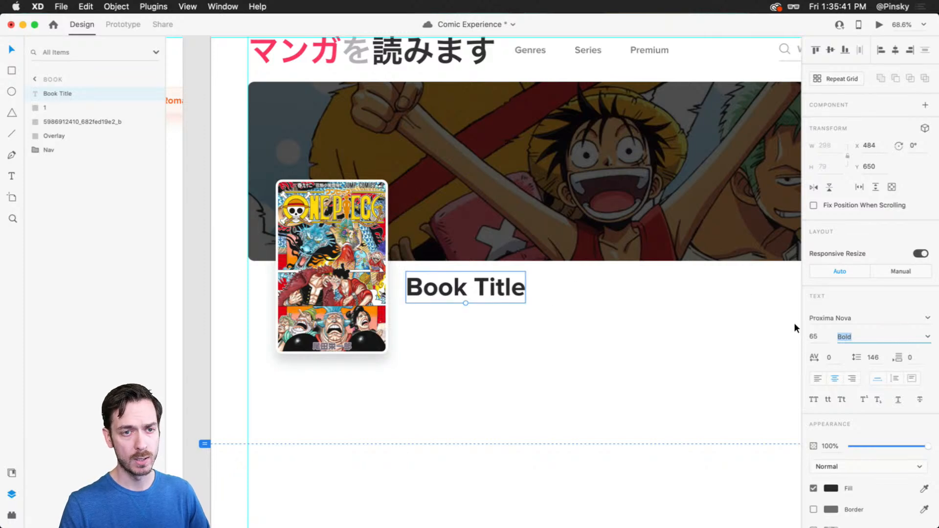
left_click(675, 317)
scroll(676, 317, "down", 5)
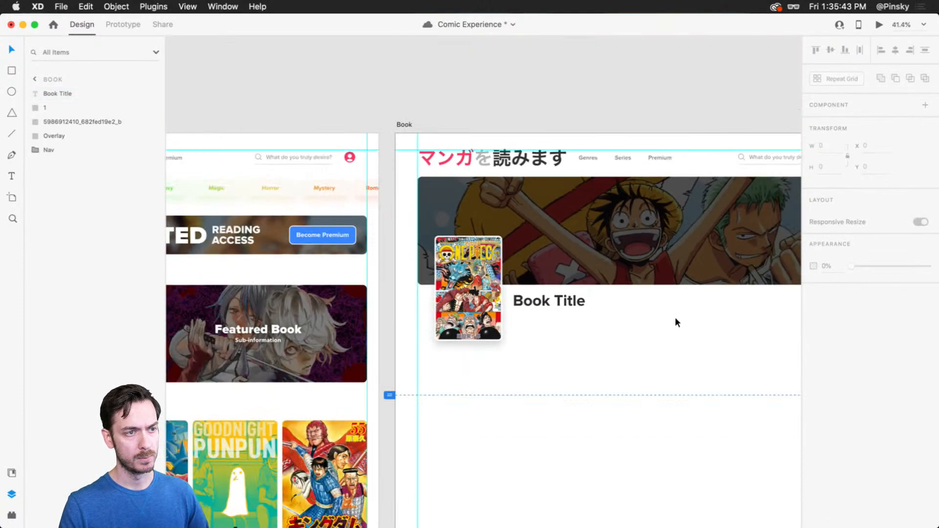
key("super+z")
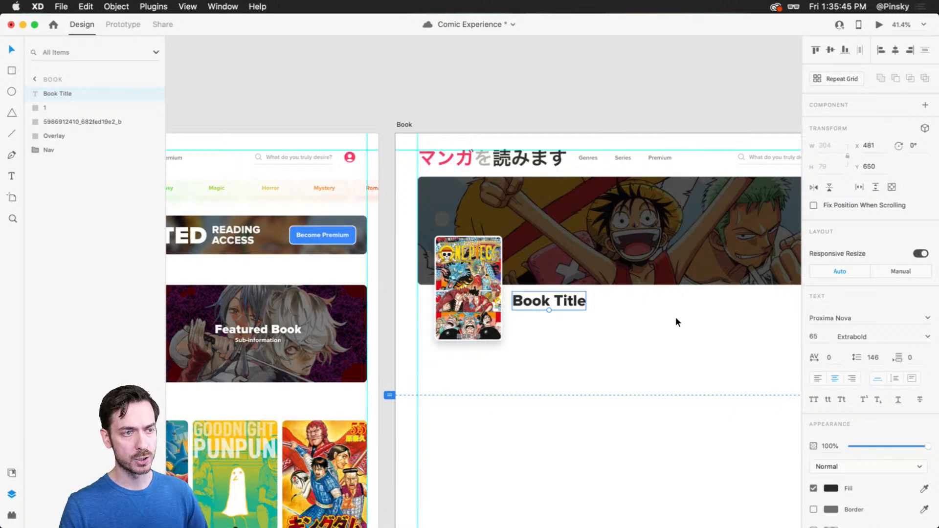
Set the book title's font size to 60 and shift it closer to the cover, to about X 480, Y 648.
scroll(543, 301, "up", 3)
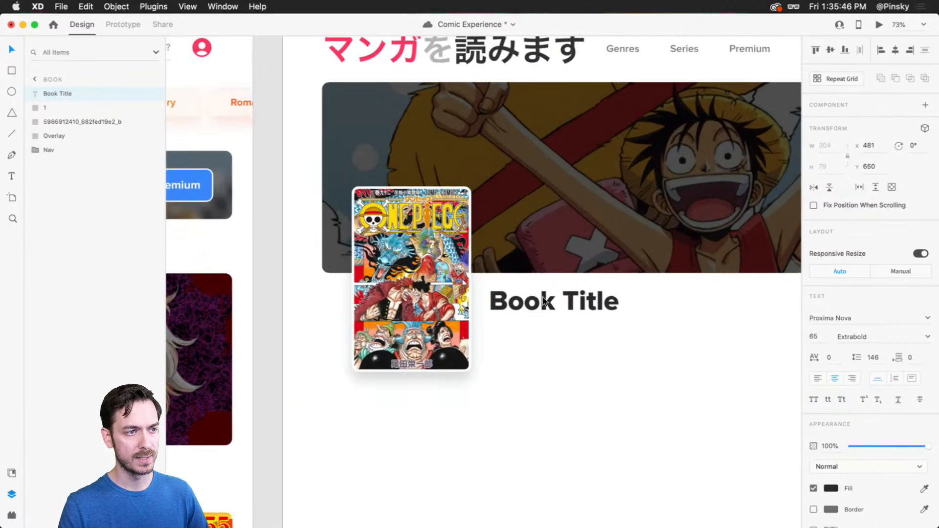
left_click(814, 337)
key("Down")
key("Down")
key("Down")
key("Down")
key("Down")
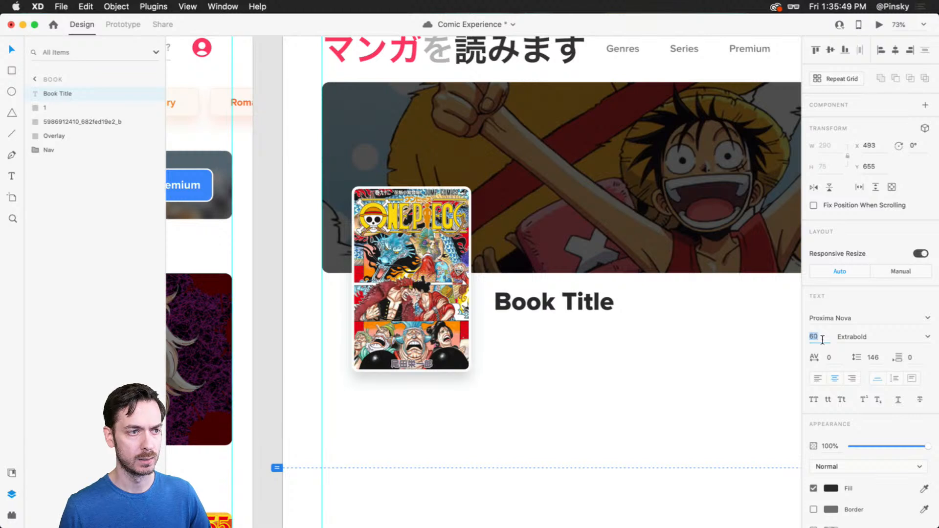
key("Return")
left_click_drag(522, 303, 516, 301)
Extend the title text to read "Book Title Here".
double_click(516, 301)
key("Right")
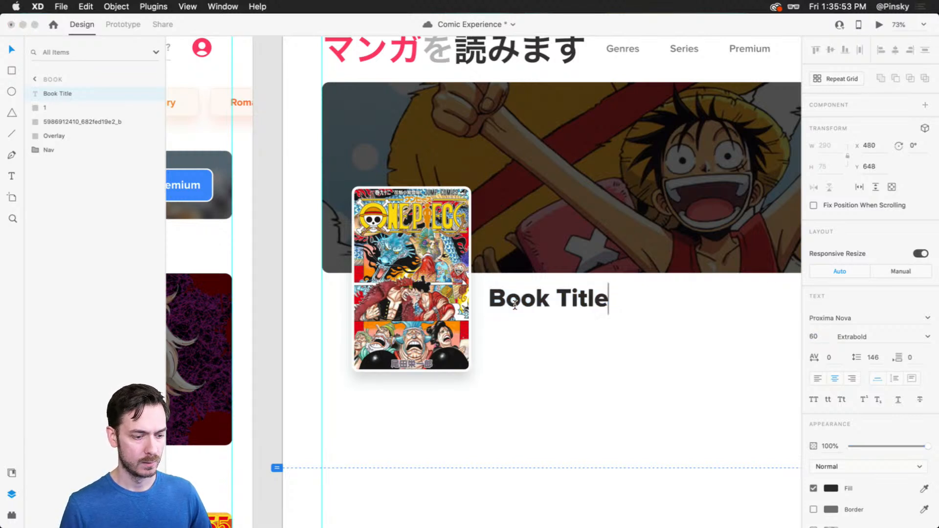
type("Here")
key("Escape")
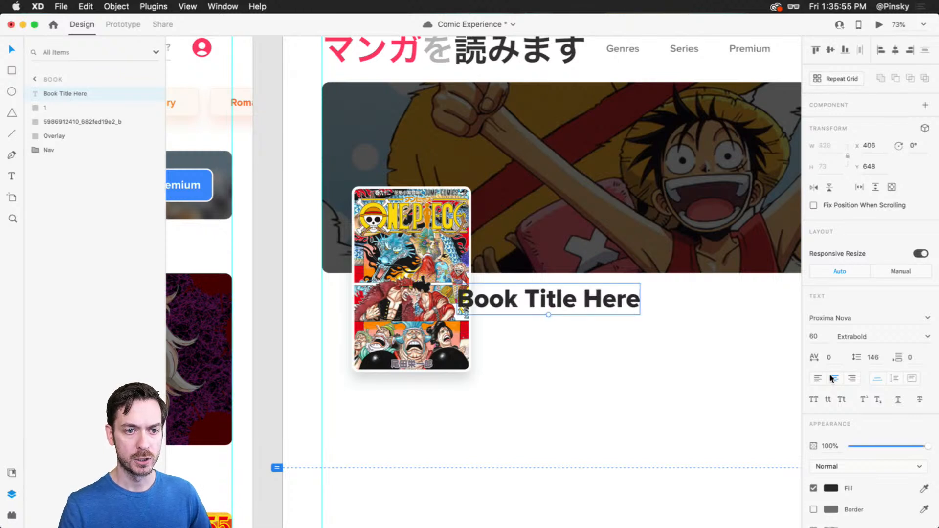
Left-align the title text and move it beside the cover to about X 470, Y 646.
left_click_drag(580, 299, 607, 301)
scroll(587, 294, "down", 2)
scroll(587, 293, "right", 2)
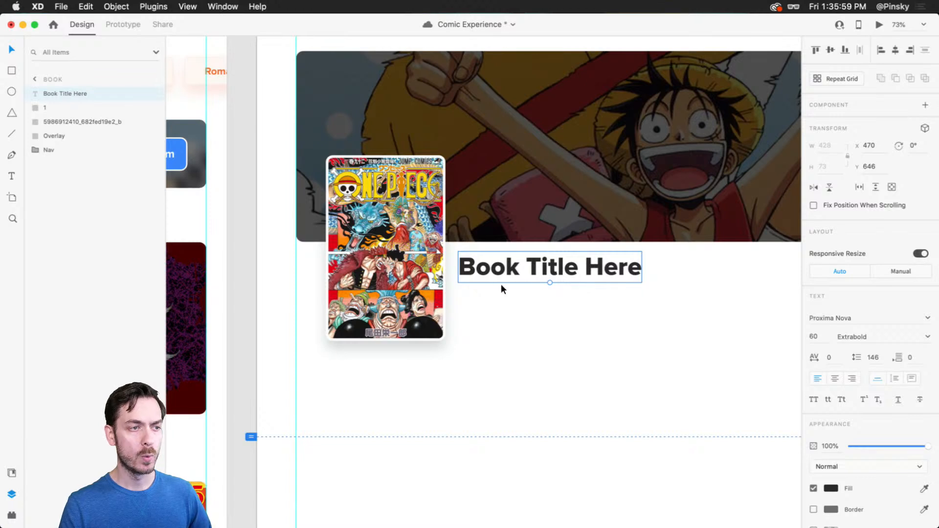
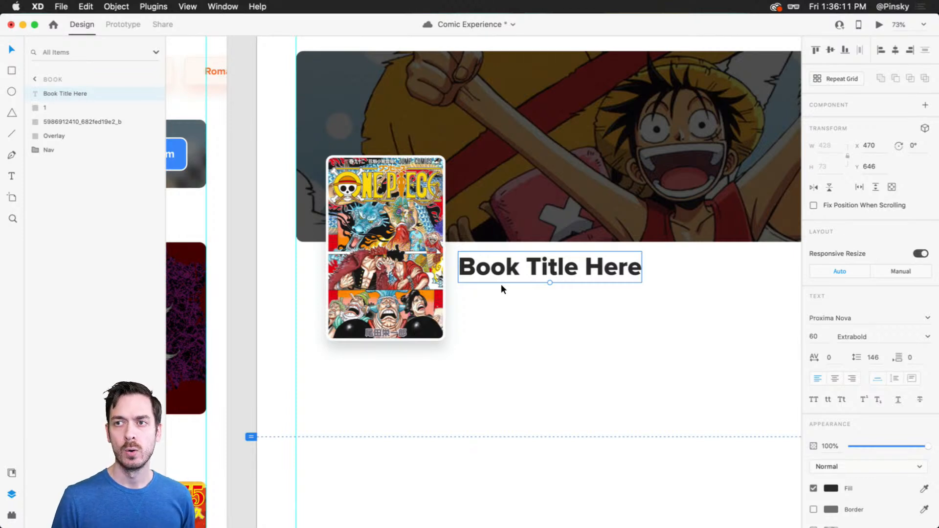
Add a new text line "291 pages" below the book title.
left_click(501, 284)
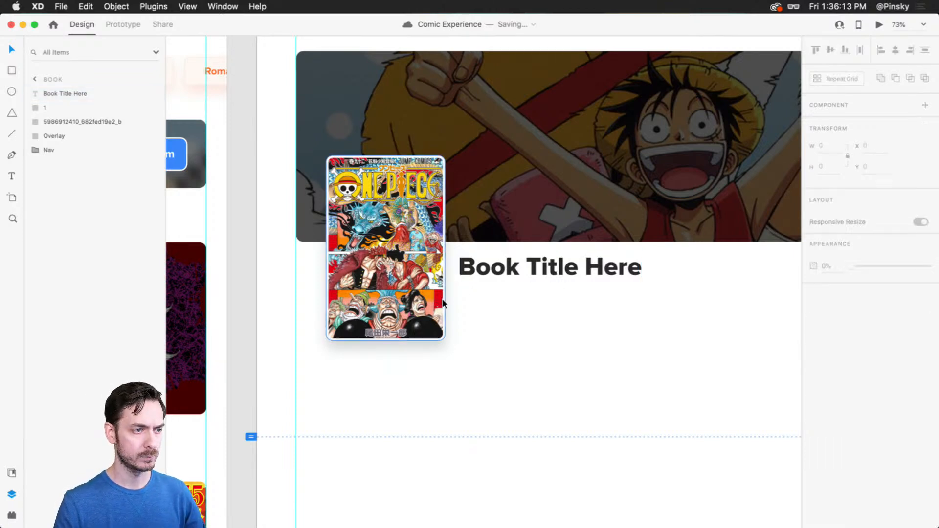
key("t")
left_click(468, 318)
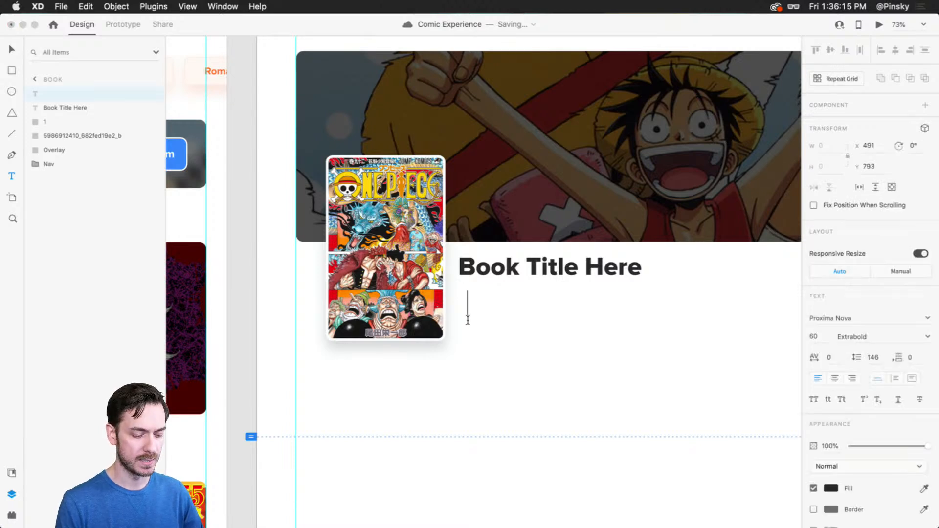
type("291")
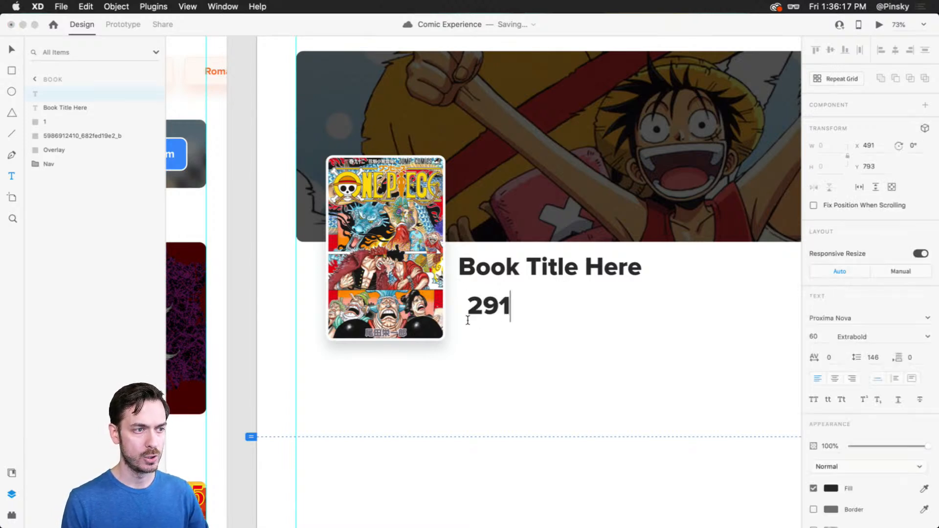
type(" pages")
key("Escape")
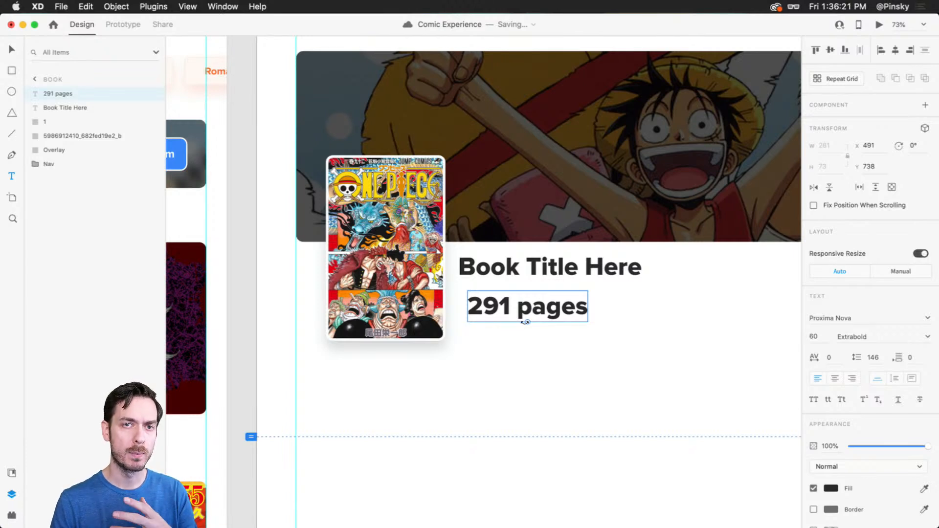
Extend the page-count line to read "291 pages • story by AUTHOR".
double_click(566, 315)
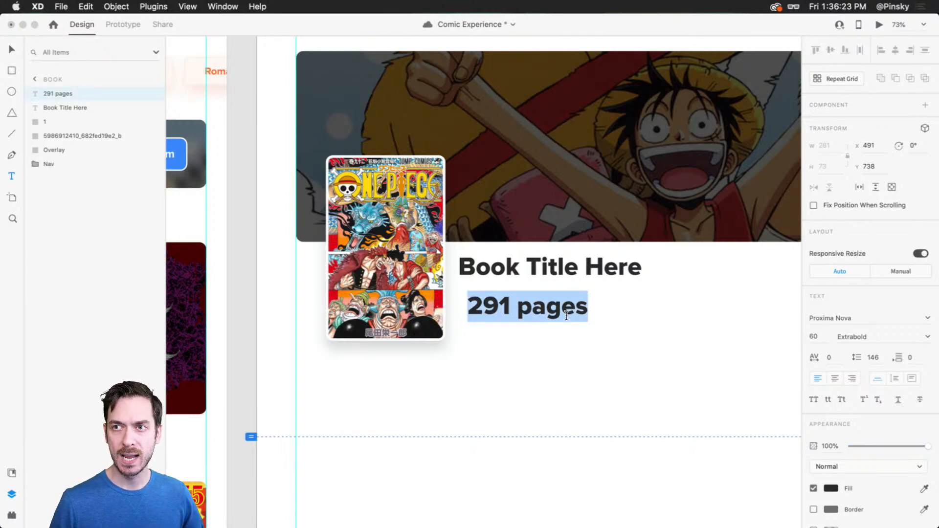
key("Right")
type("• s")
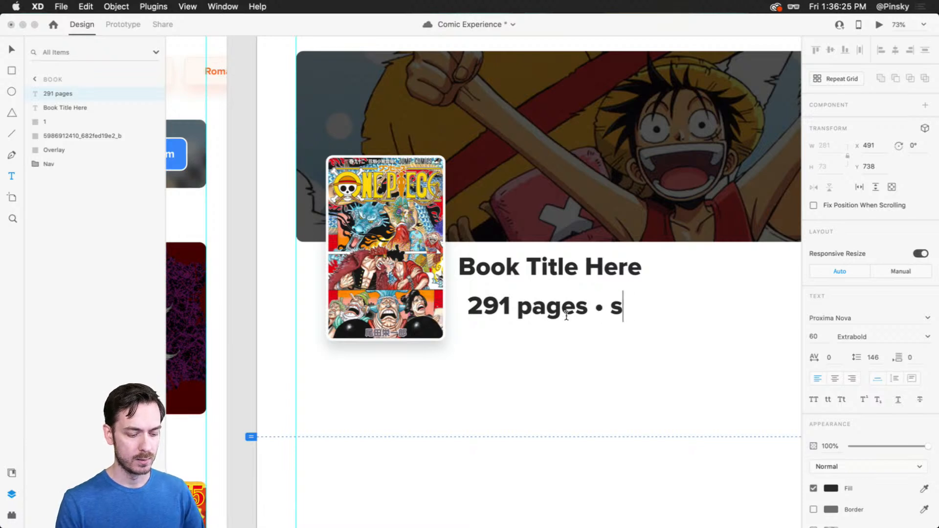
type("tory by A")
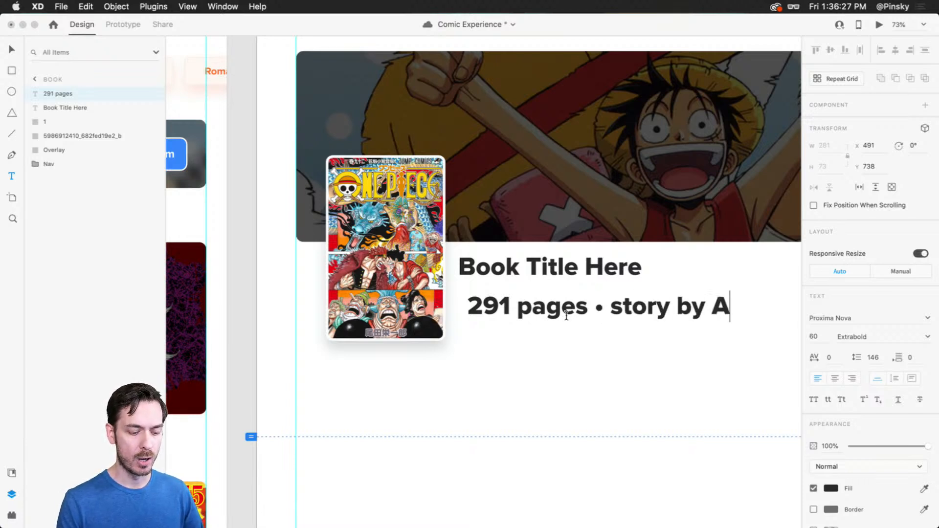
type("THOR")
key("BackSpace")
key("BackSpace")
key("BackSpace")
key("BackSpace")
type("U")
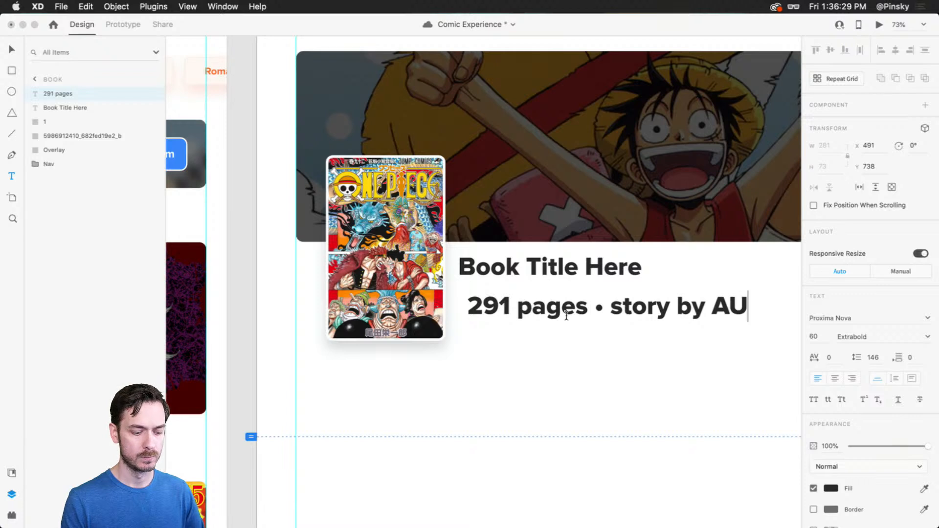
type("THO")
key("Escape")
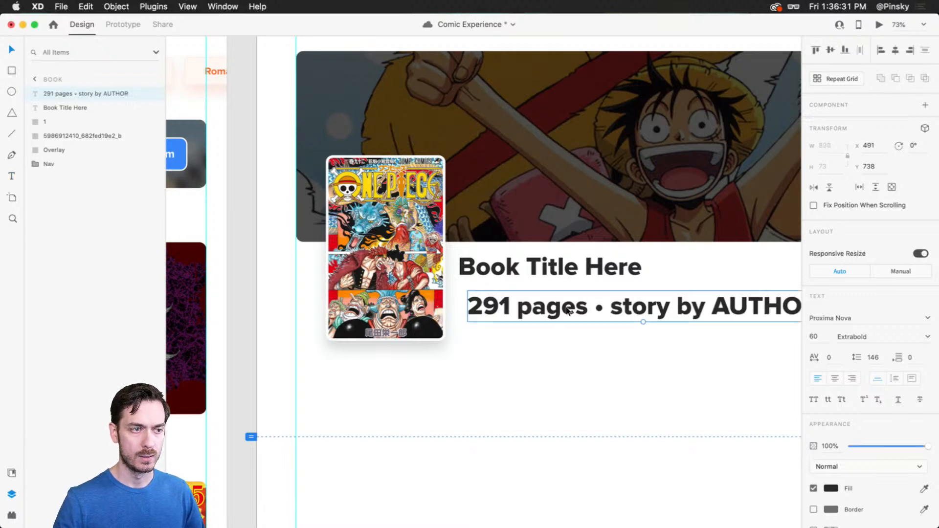
Align the "291 pages • story by AUTHOR" line directly under the book title at X 470, Y 719.
scroll(572, 327, "right", 5)
left_click_drag(504, 289, 495, 280)
double_click(678, 277)
left_click(768, 258)
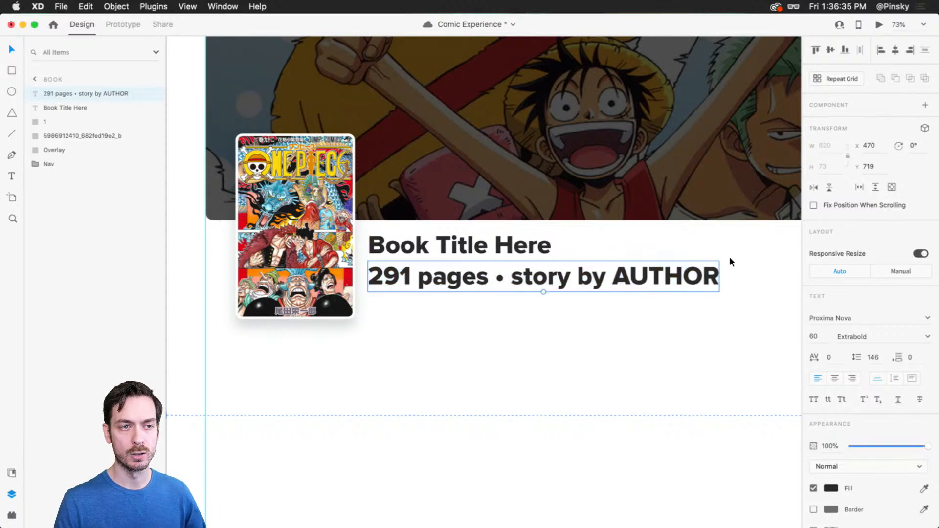
Append "• Published by PUBLISHER" to the book information line.
double_click(694, 282)
key("Right")
type("• Publi")
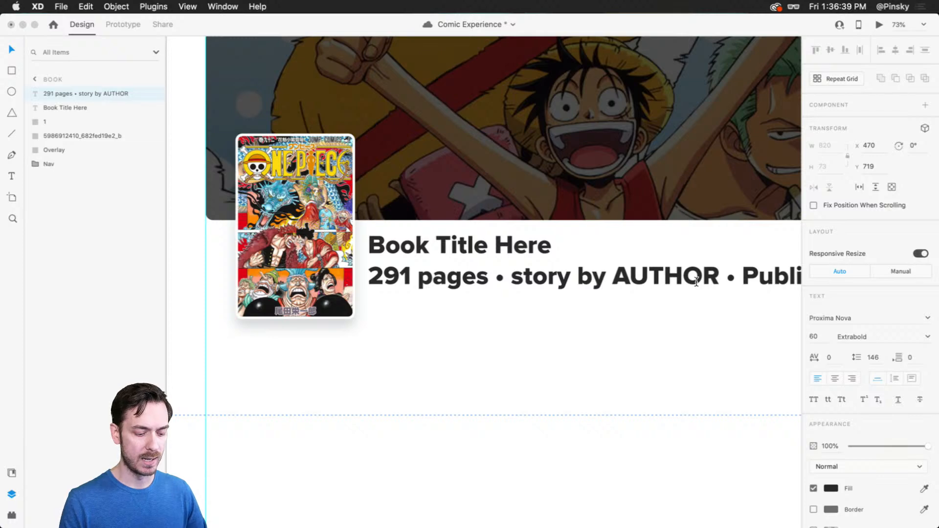
key("Escape")
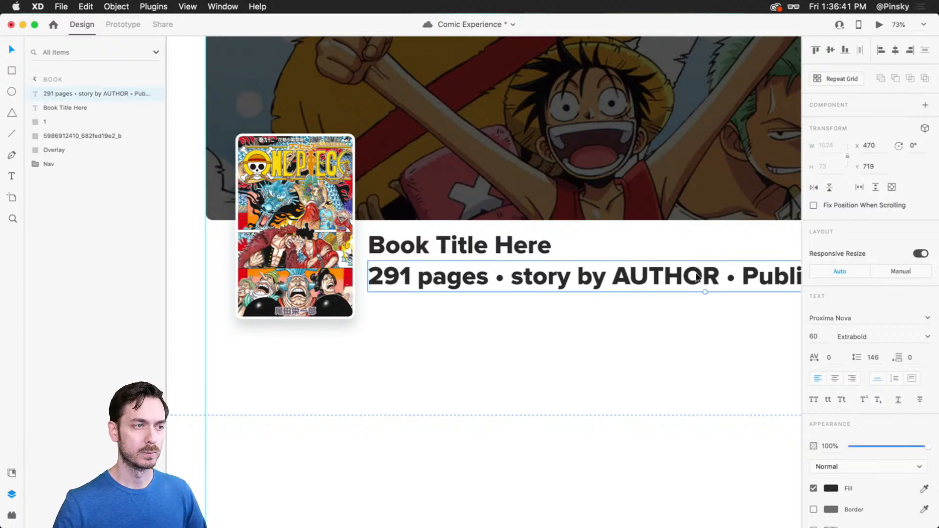
Scale the book information line down to font size 24.
left_click_drag(720, 269, 428, 275)
left_click_drag(361, 272, 681, 274)
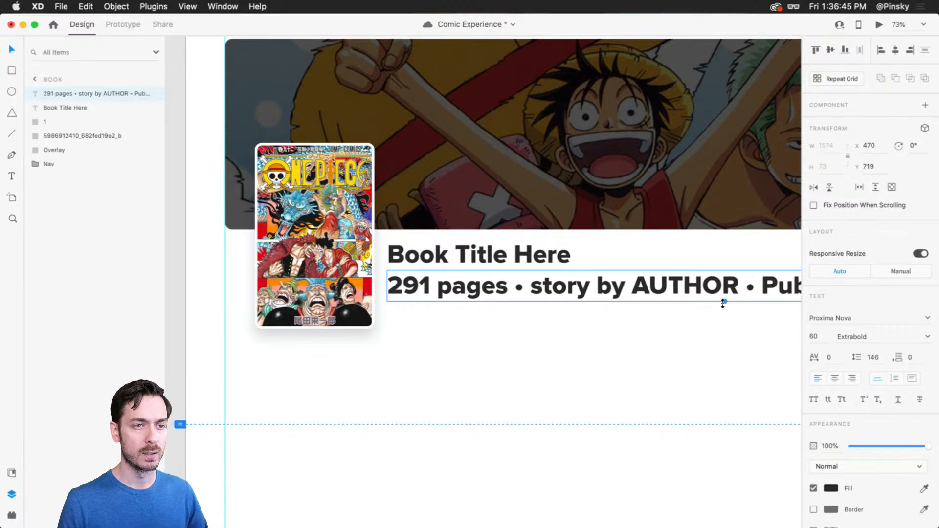
left_click_drag(724, 301, 507, 279)
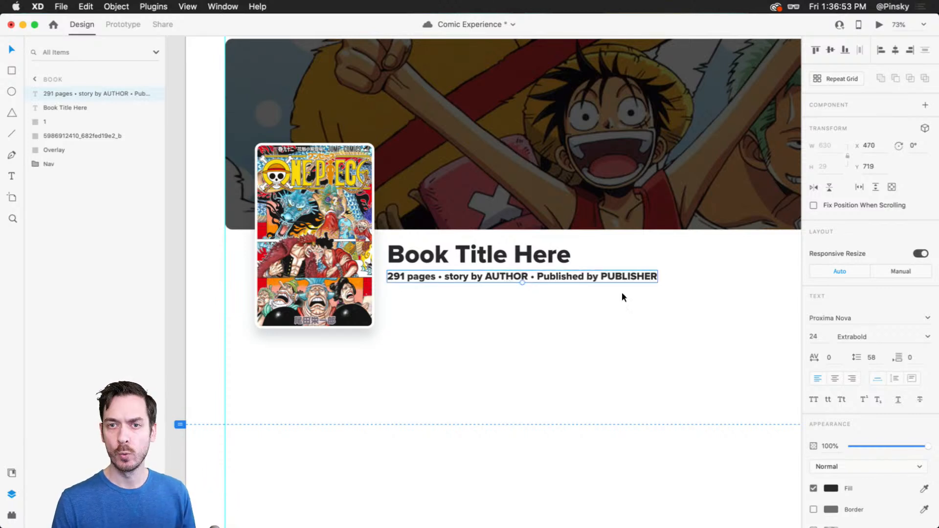
Set the book information line to Regular weight with the gray fill #7E7E7E.
left_click(927, 337)
left_click(866, 351)
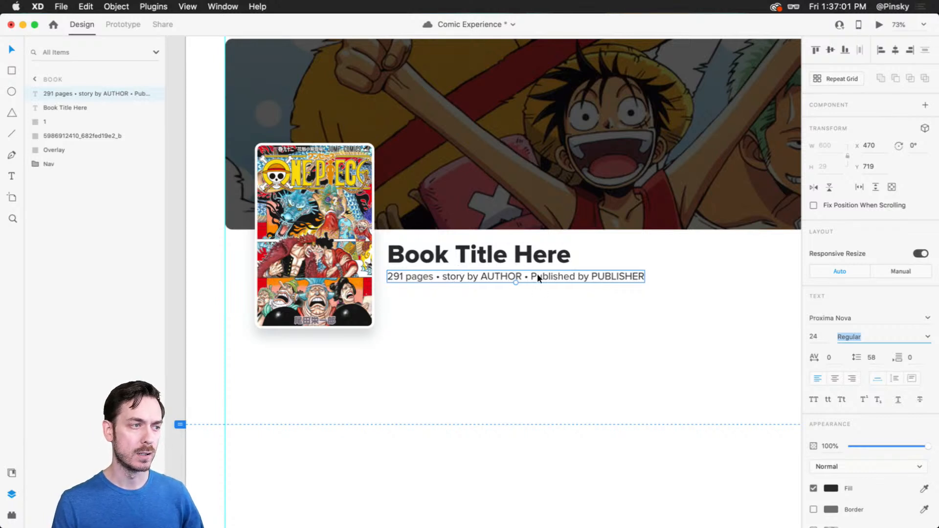
left_click(833, 489)
left_click_drag(694, 463, 678, 431)
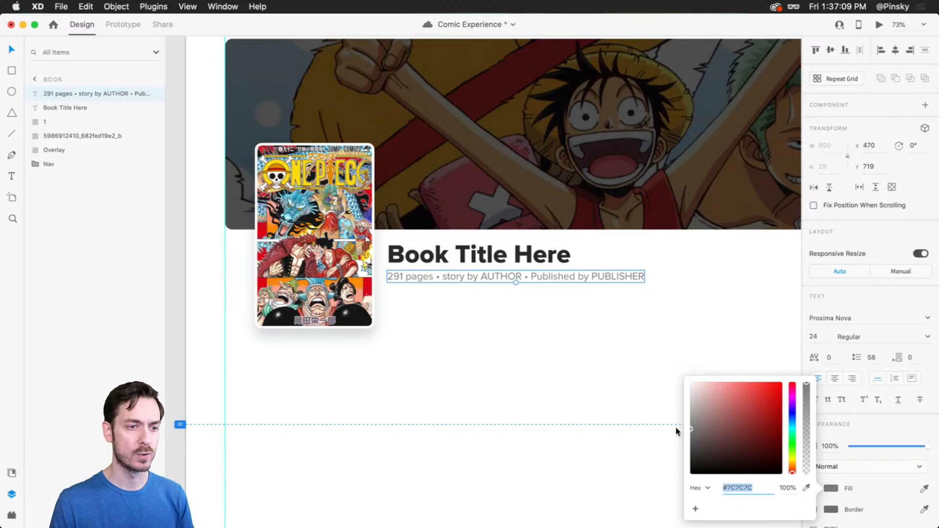
left_click_drag(676, 428, 674, 427)
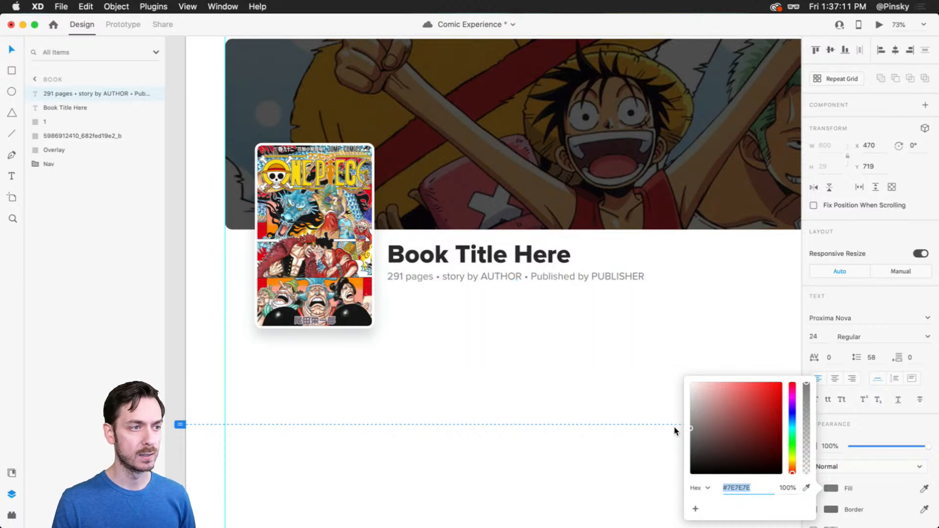
left_click(462, 279)
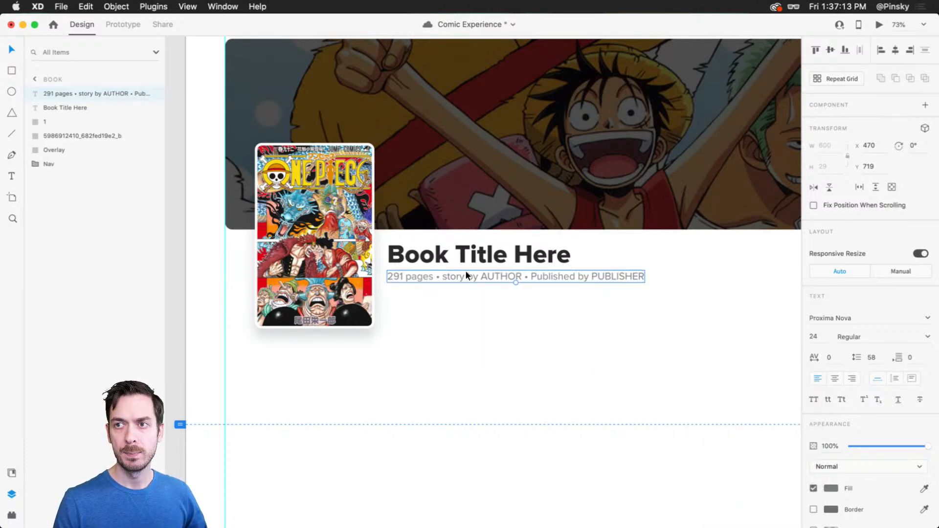
Replace "AUTHOR" in the book information line with "Author Here".
scroll(465, 270, "up", 5)
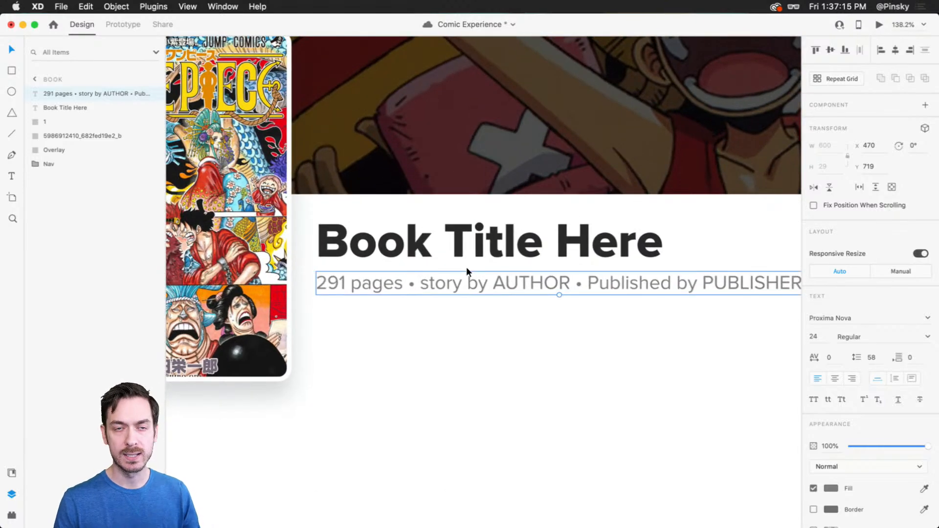
double_click(496, 282)
left_click_drag(494, 286, 569, 291)
type("Author H")
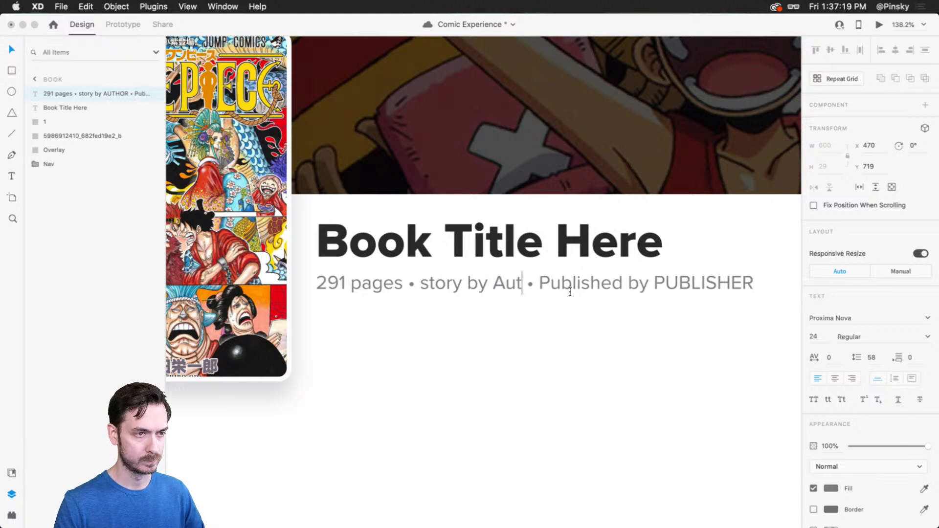
type("ere")
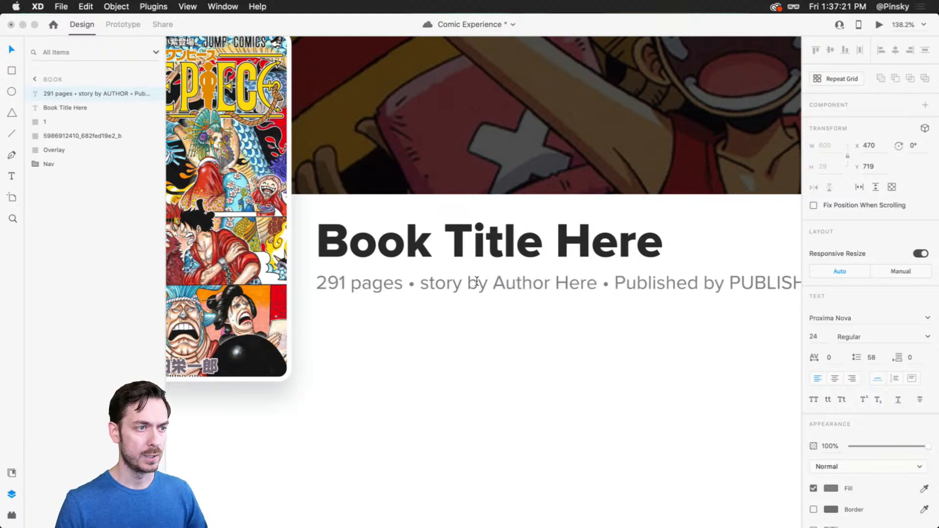
Color only the words "Author Here" blue with the fill #1075FF.
left_click_drag(496, 288, 598, 286)
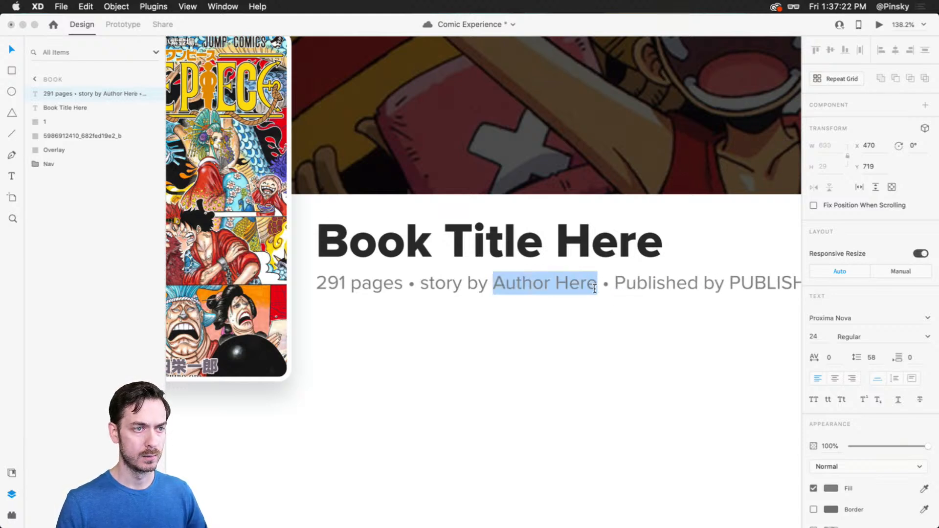
left_click(831, 489)
left_click(795, 421)
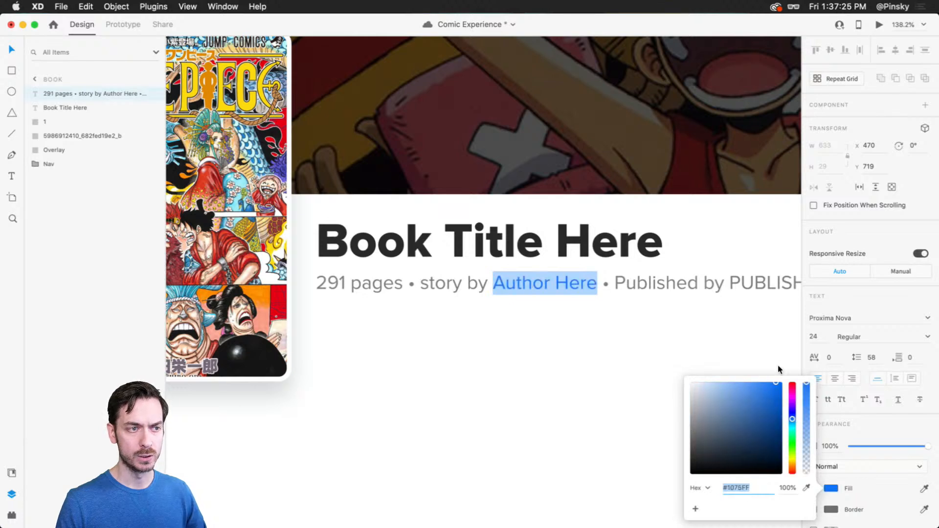
Underline the words "Author Here" in the book information line.
left_click(886, 422)
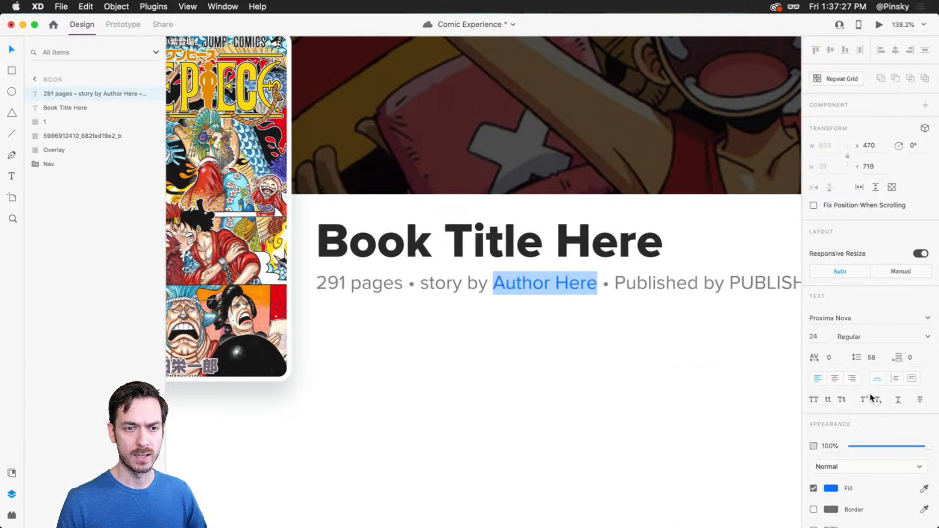
left_click(898, 400)
key("Escape")
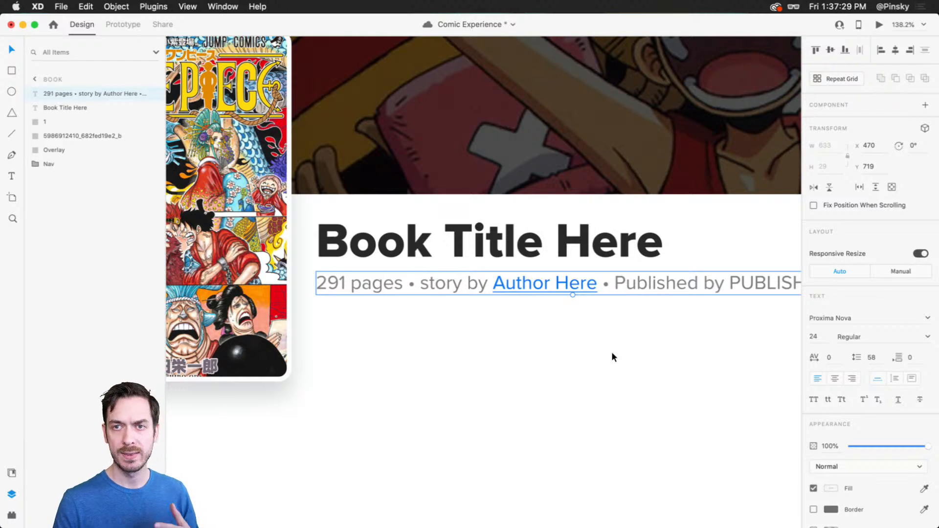
Replace "PUBLISHER" at the end of the book information line with "Publisher Here".
scroll(673, 260, "right", 5)
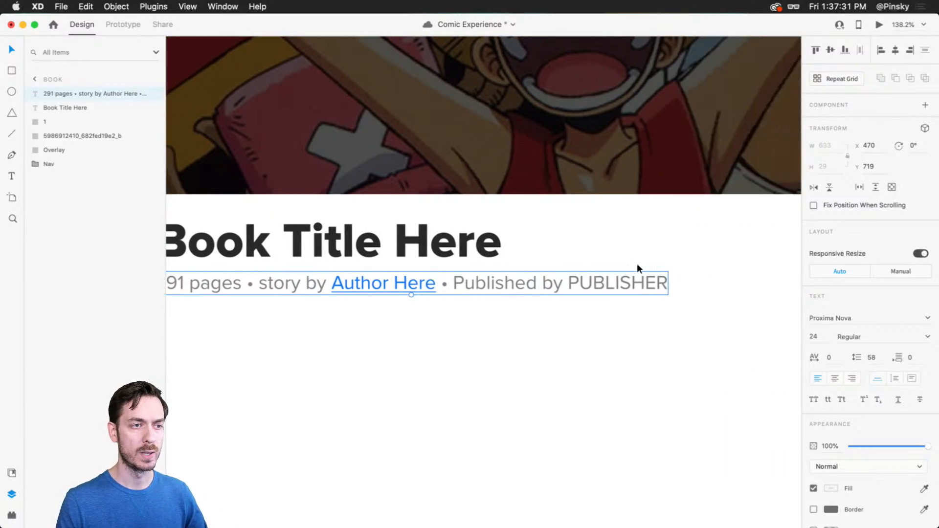
double_click(565, 286)
left_click(565, 286)
left_click_drag(568, 287, 759, 285)
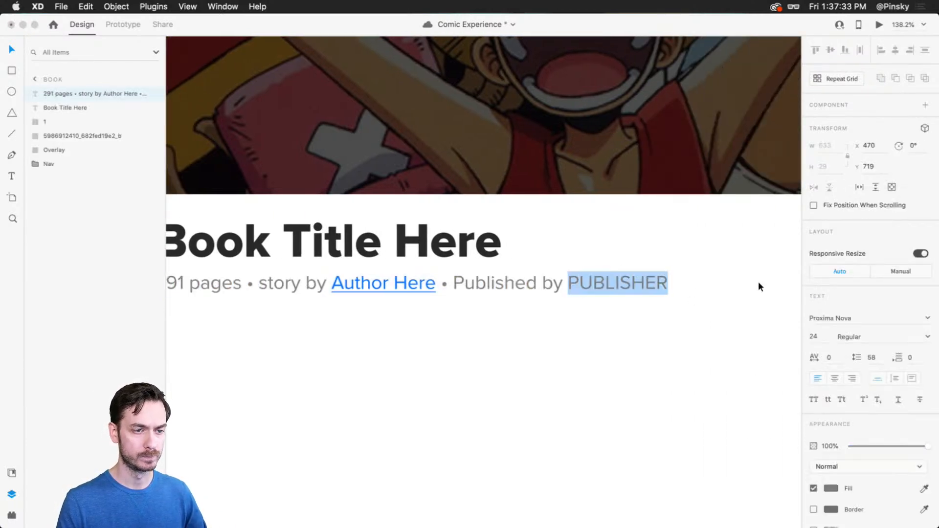
type("Pub")
type("luis")
key("BackSpace")
key("BackSpace")
key("BackSpace")
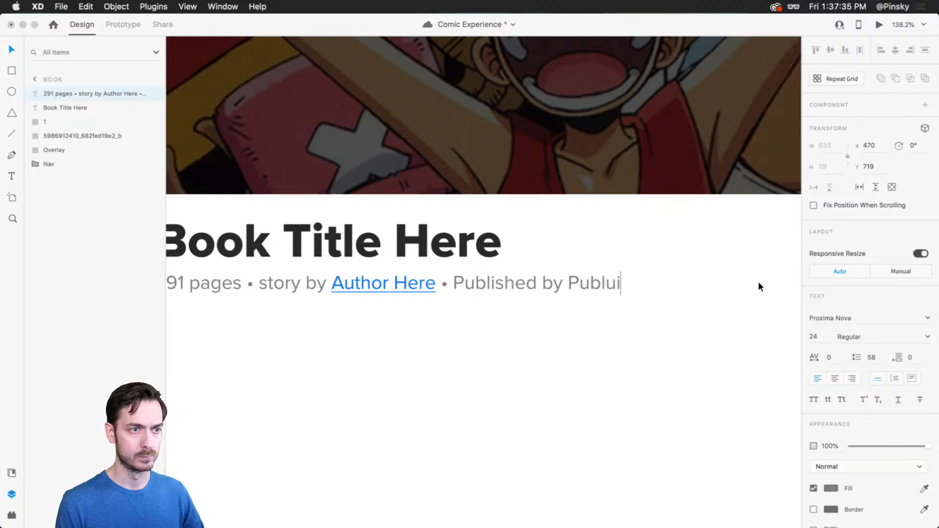
type("isher Here")
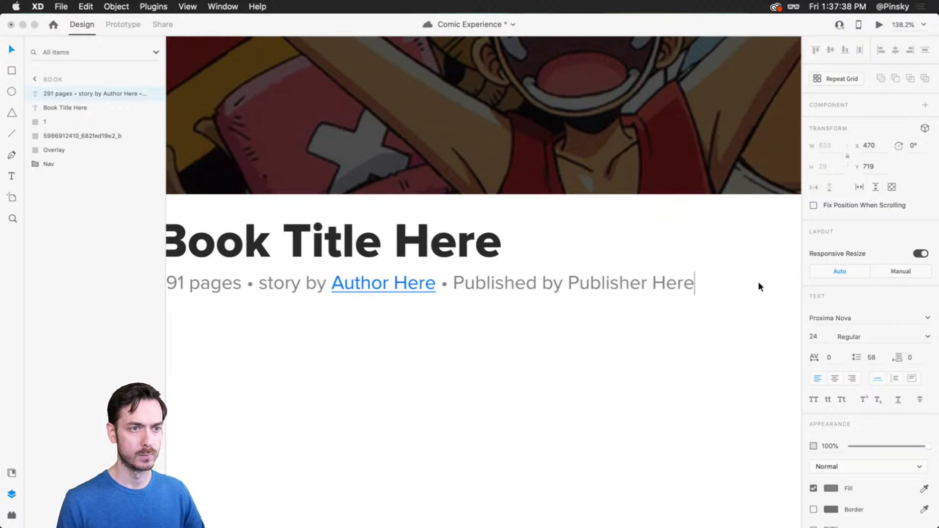
key("Escape")
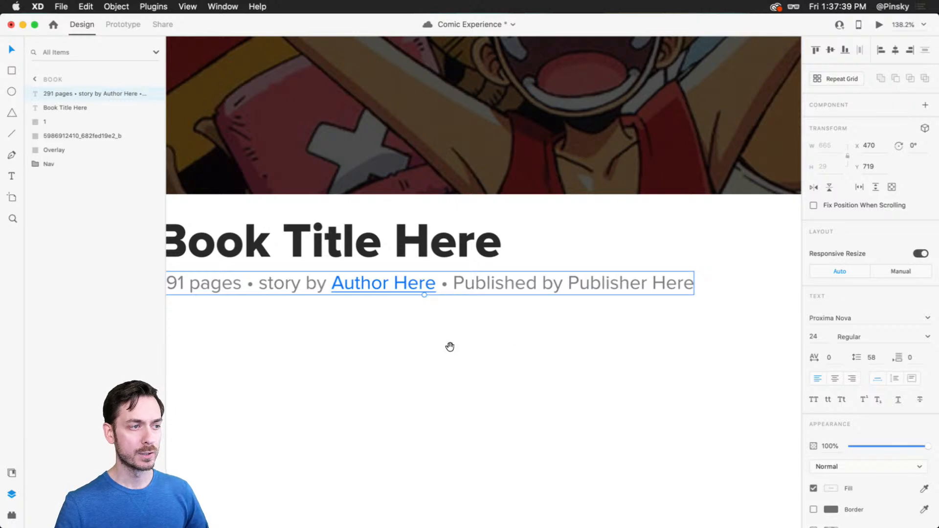
Add the information line's gray and blue underlined text formats to the document's character styles and save the document.
left_click_drag(450, 346, 558, 327)
scroll(558, 322, "down", 5)
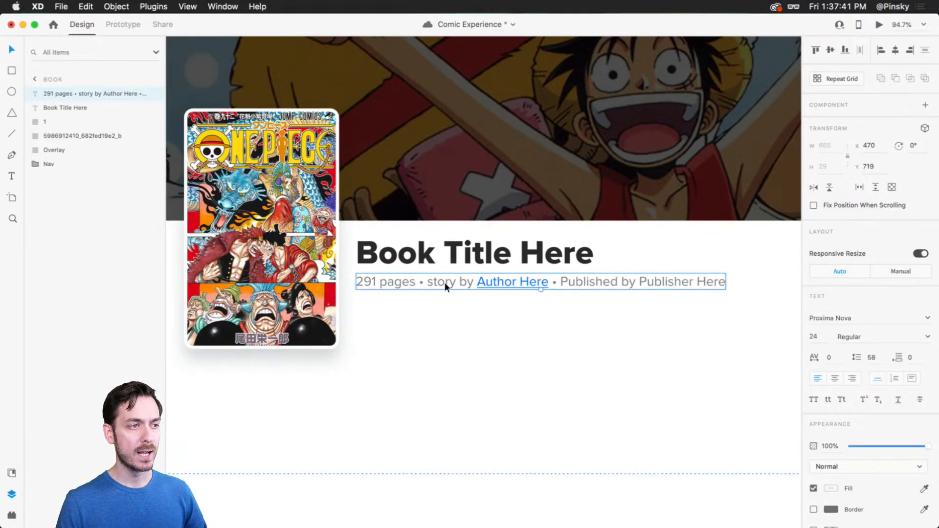
key("super+shift+y")
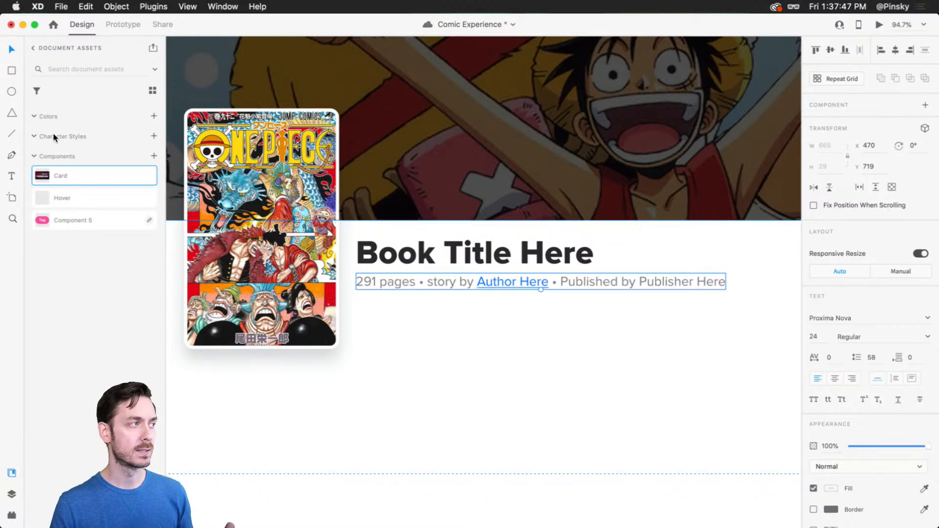
left_click(154, 137)
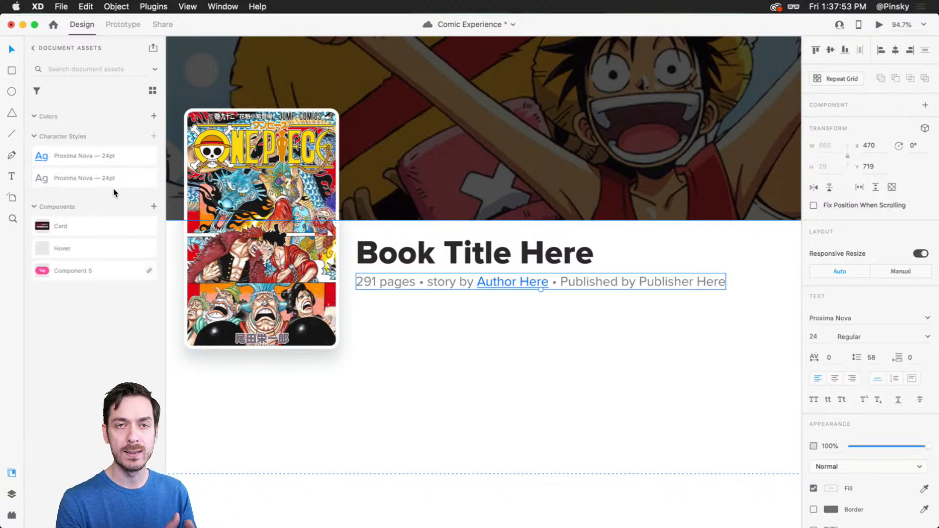
key("cmd+s")
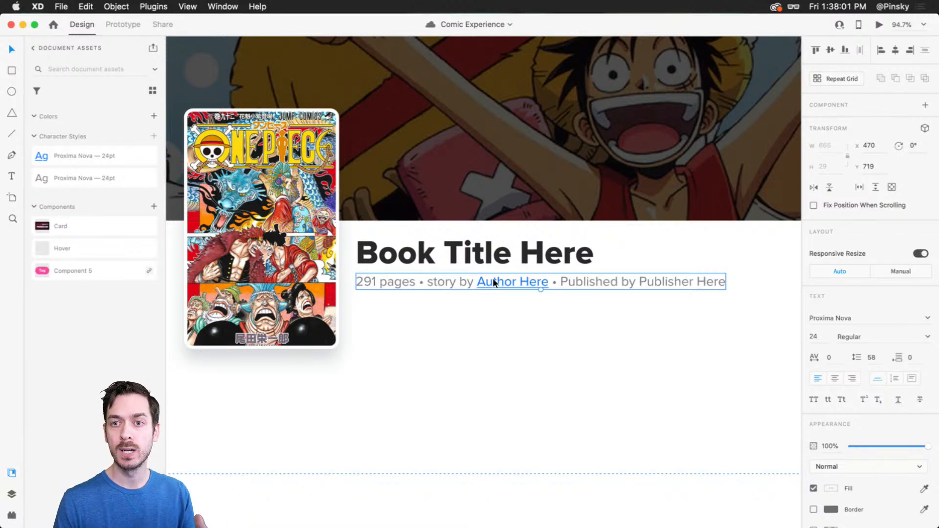
Apply the blue underlined 24pt character style to "Publisher Here" and move the information line up to Y 714.
double_click(680, 283)
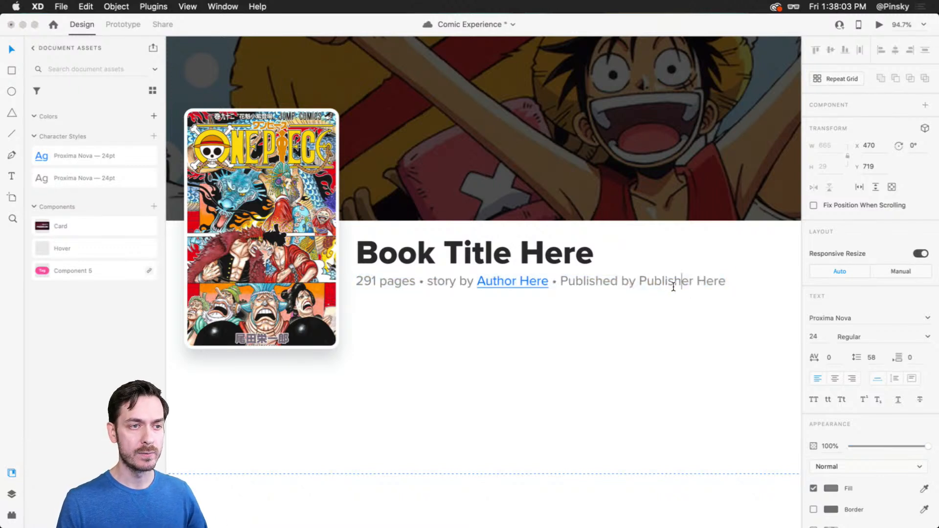
left_click_drag(638, 288, 677, 390)
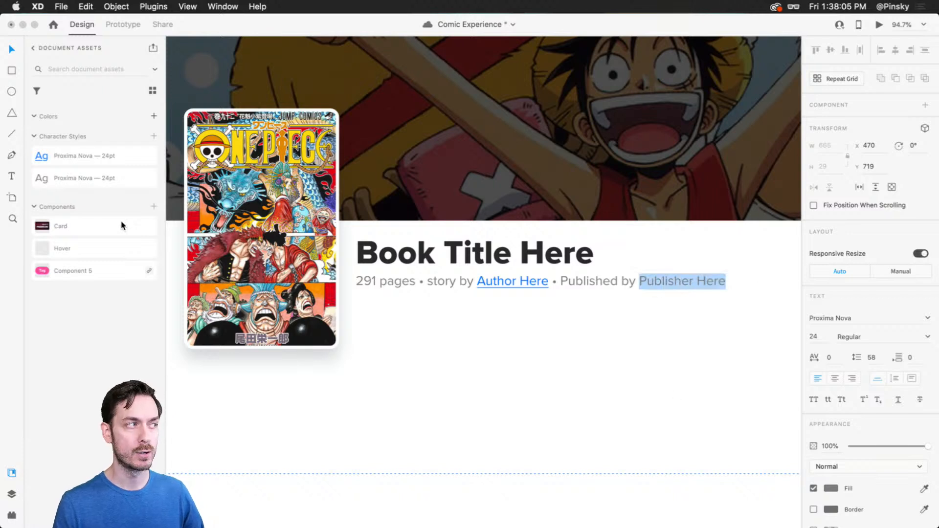
left_click(90, 156)
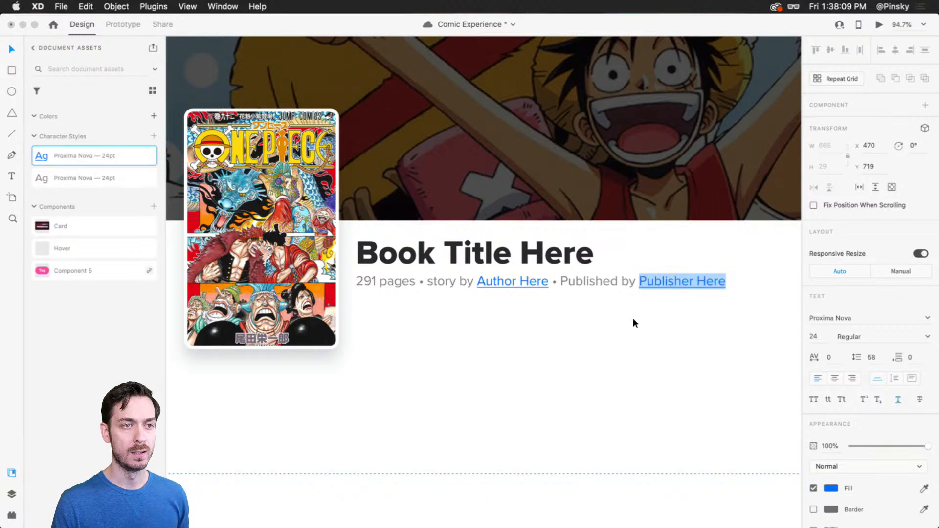
key("Escape")
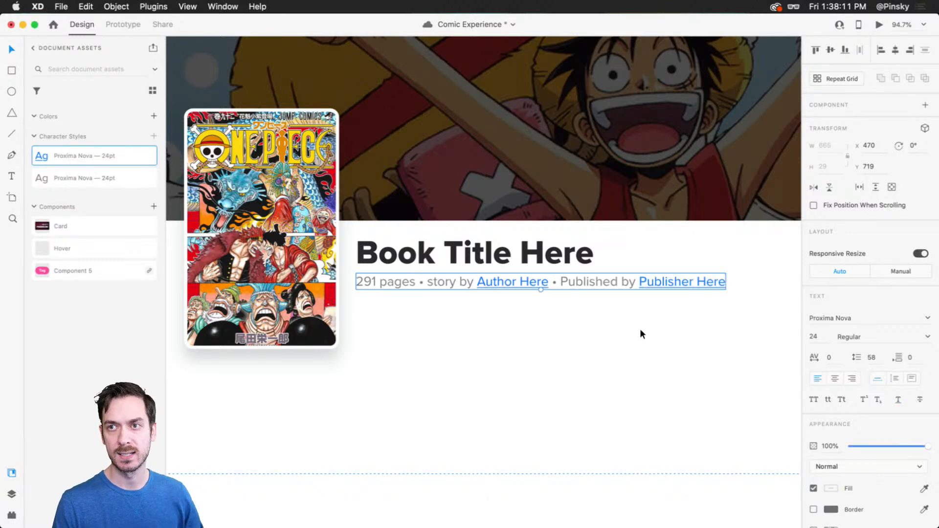
left_click_drag(428, 284, 429, 278)
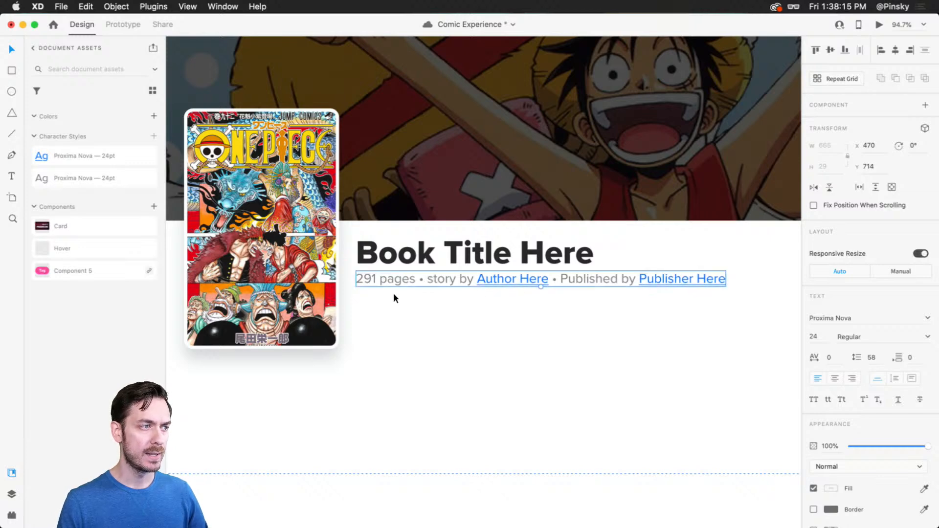
Draw a triangle polygon about 35 by 30 below the start of the book information line, at about X 470, Y 755.
scroll(365, 295, "up", 5)
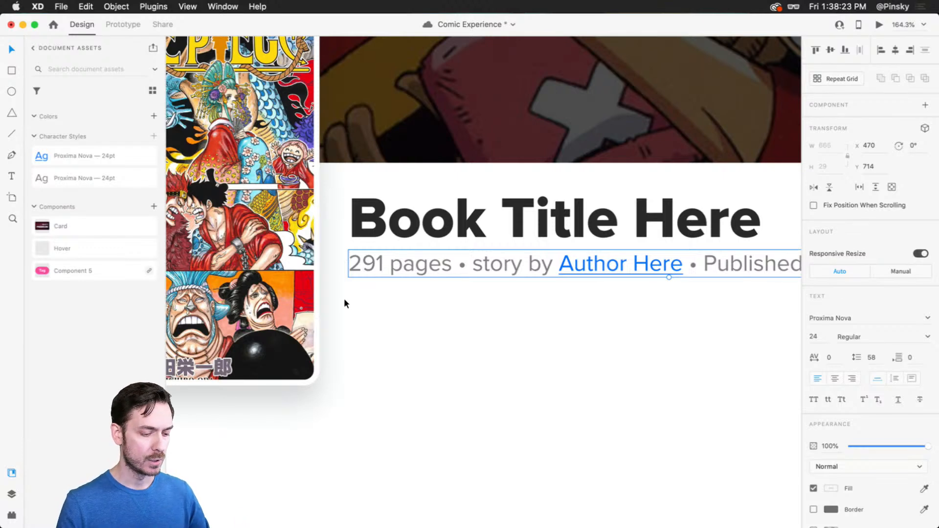
key("super+y")
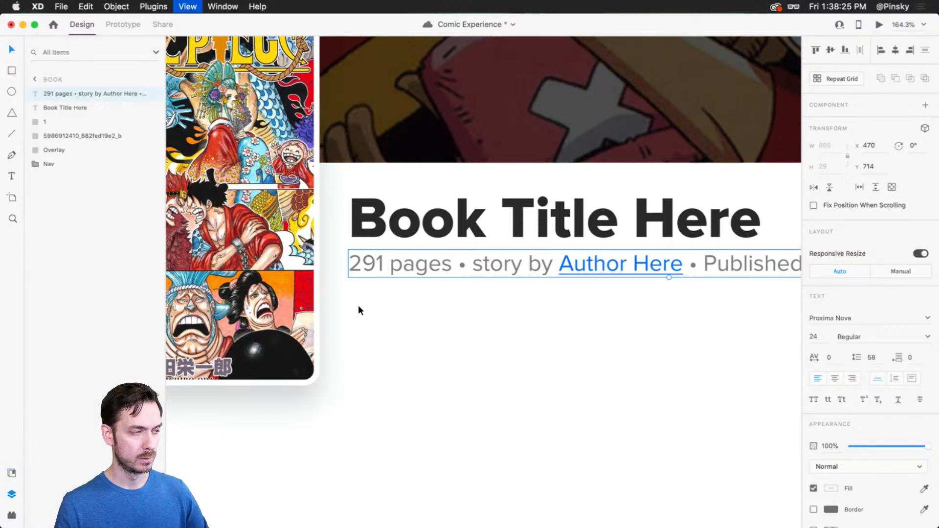
left_click(12, 112)
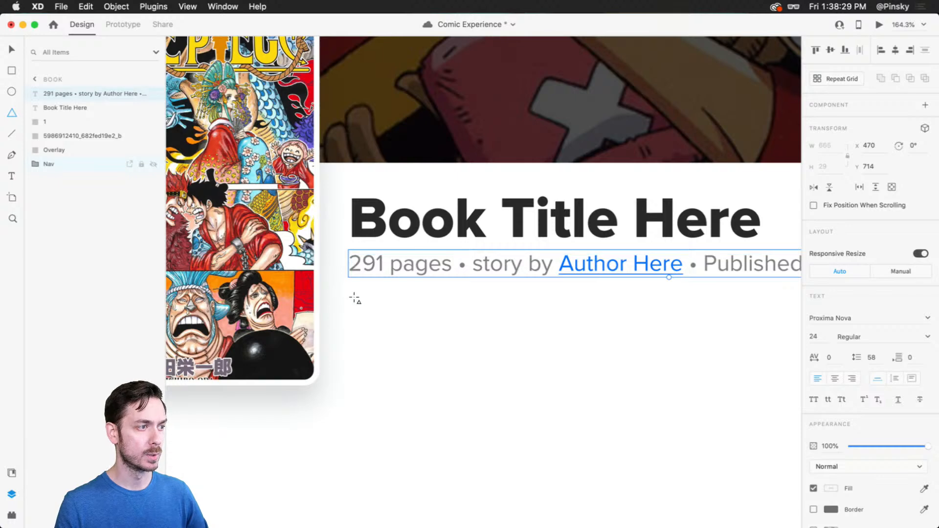
left_click_drag(349, 290, 383, 327)
scroll(369, 317, "up", 5)
key("v")
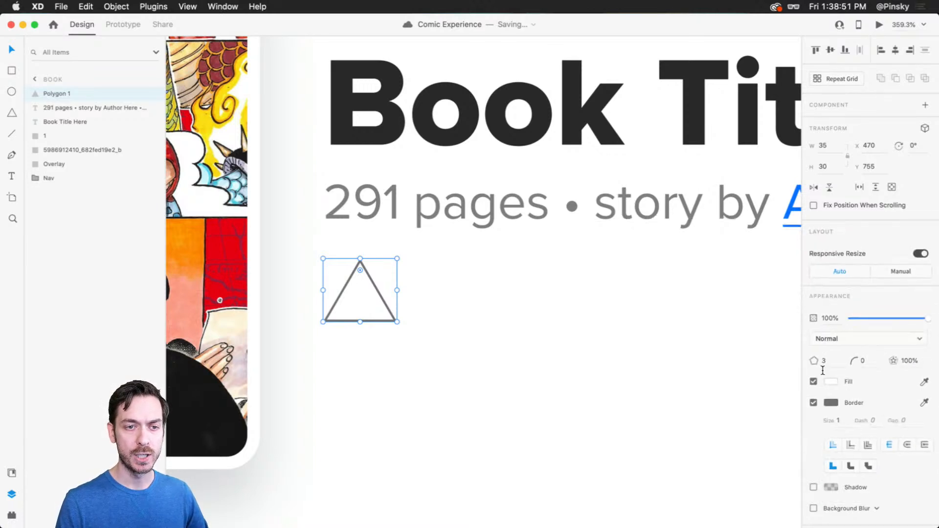
Turn the triangle into a star with 5 corners and a star ratio of 47%.
left_click(824, 361)
type("5")
key("Return")
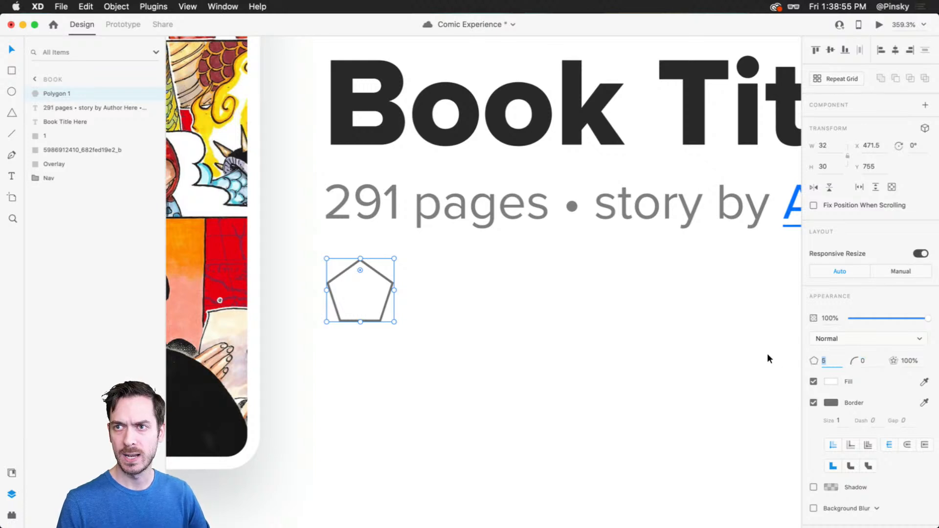
left_click(910, 362)
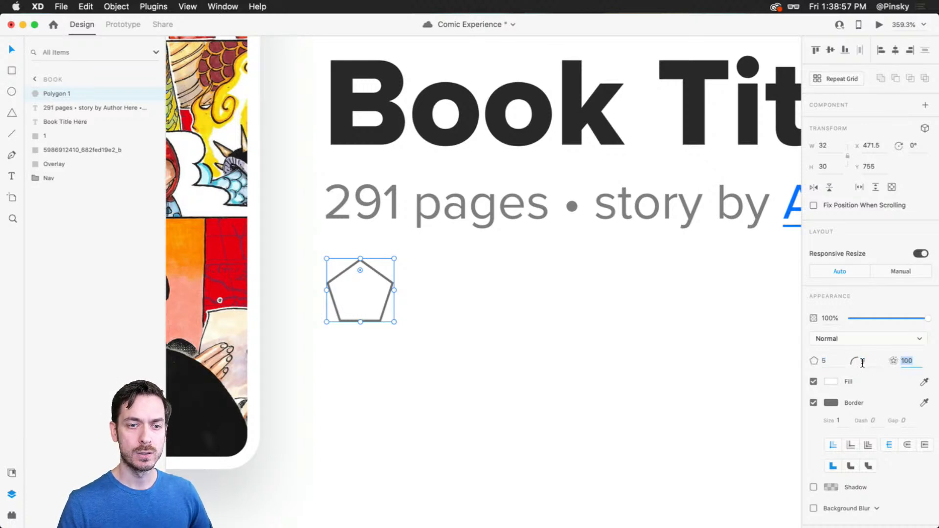
left_click_drag(376, 264, 368, 274)
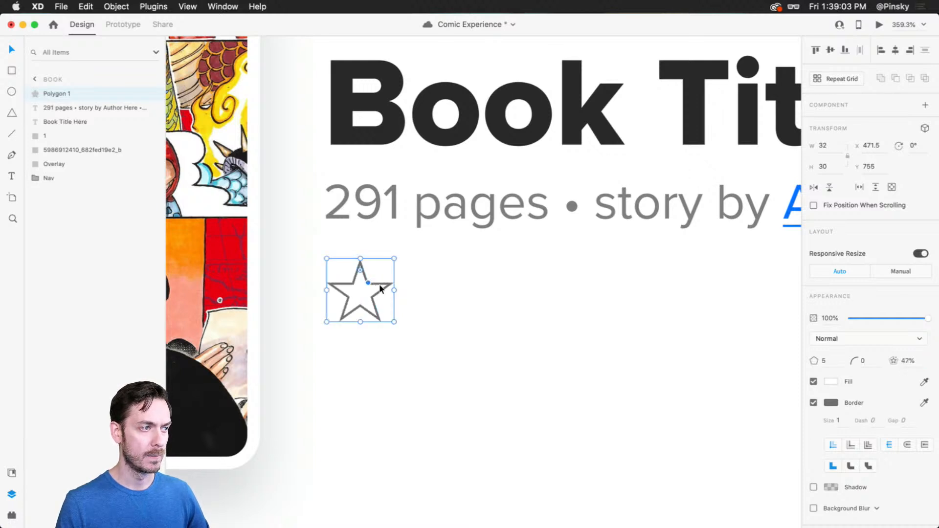
Try a corner radius of 1 on the star and undo it.
left_click(865, 361)
type("1")
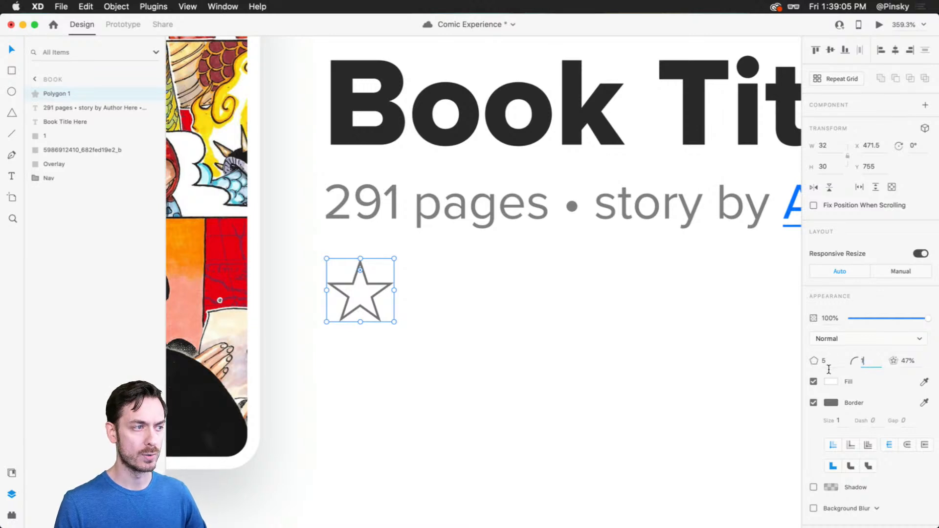
key("Tab")
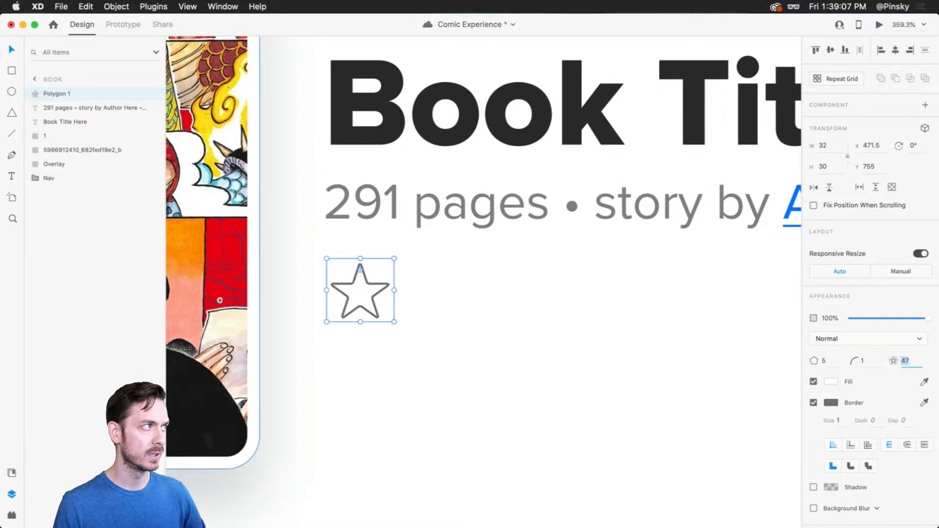
left_click(457, 283)
key("super+z")
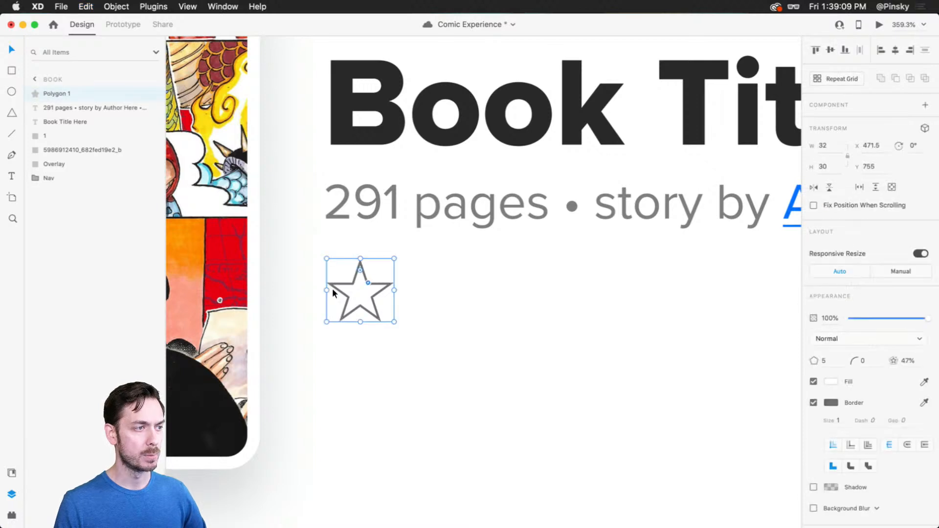
Remove the star's border and fill it with light gray #CCCCCC.
left_click(814, 402)
left_click(833, 381)
left_click_drag(697, 337, 663, 341)
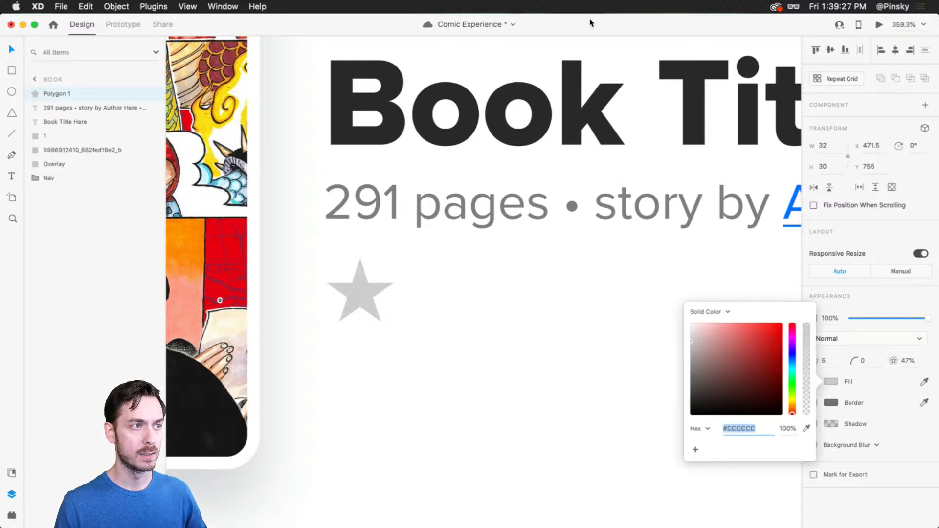
left_click(382, 275)
Move the star up to Y 751, closer to the information line, and briefly preview the page.
left_click_drag(365, 296, 365, 284)
key("super+Return")
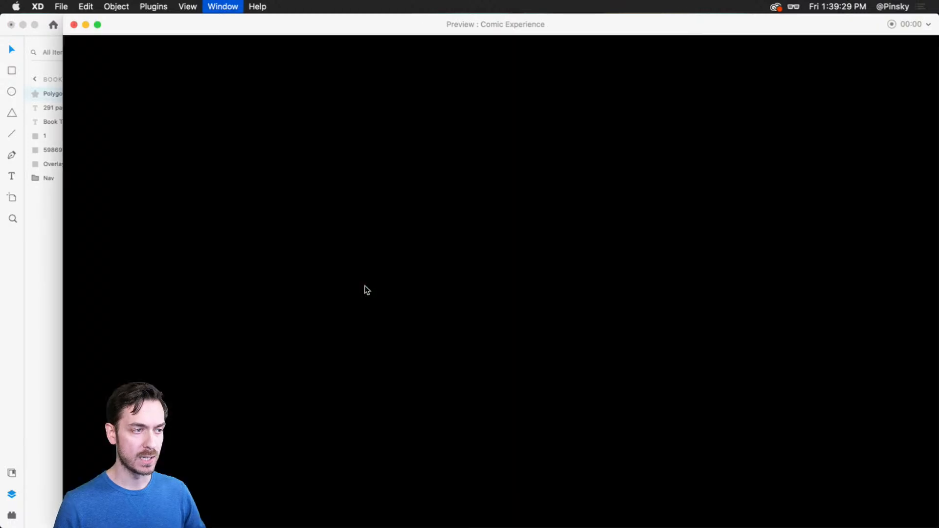
key("super+w")
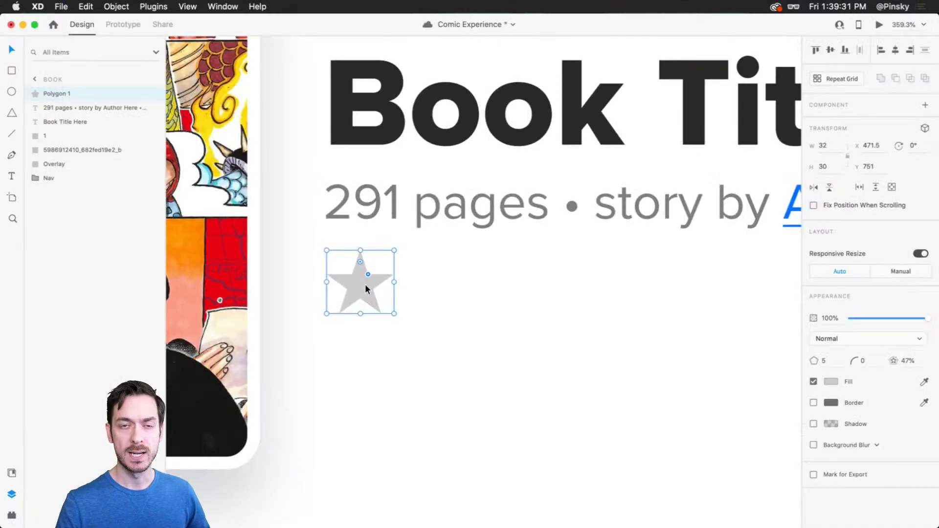
Try corner radii of 2 and 1 on the gray star.
left_click(864, 361)
type("2")
key("Tab")
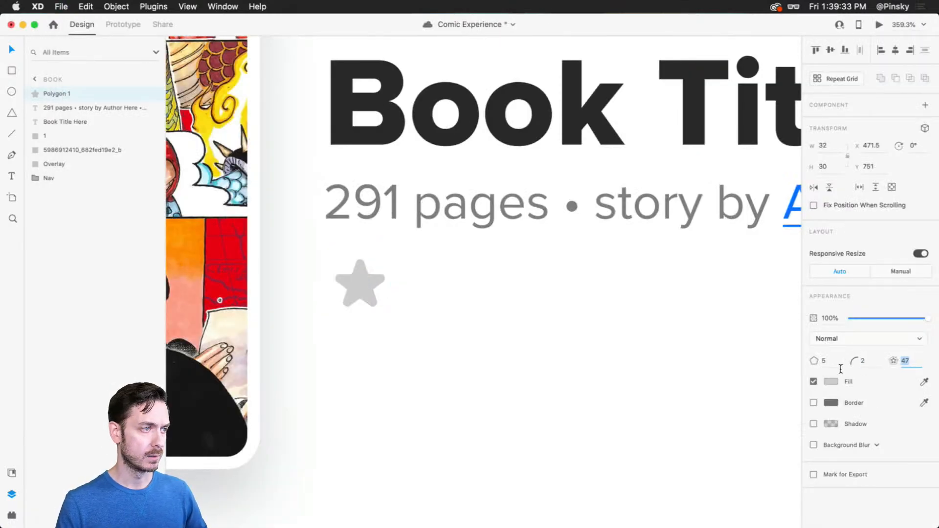
left_click_drag(873, 363, 816, 356)
type("1")
key("Tab")
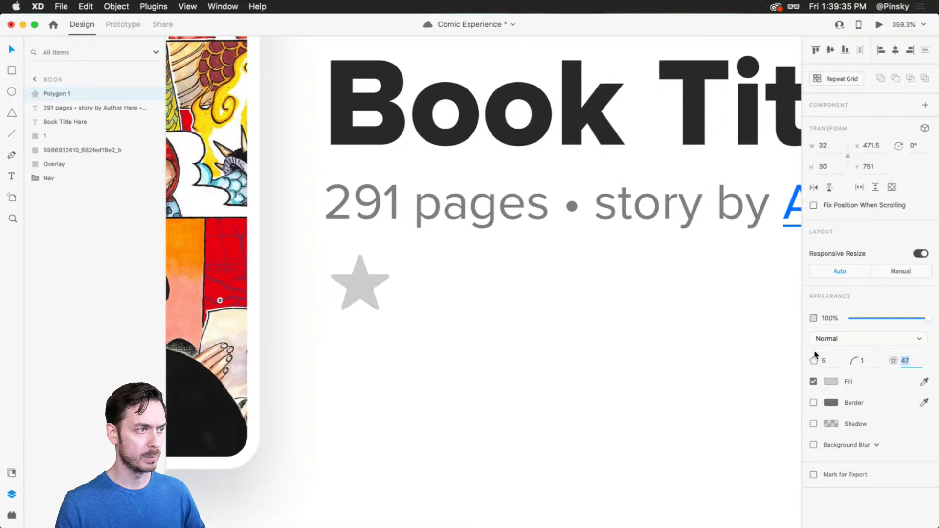
Set the star's corner radius to 1.5 and check the page in the preview.
left_click(867, 365)
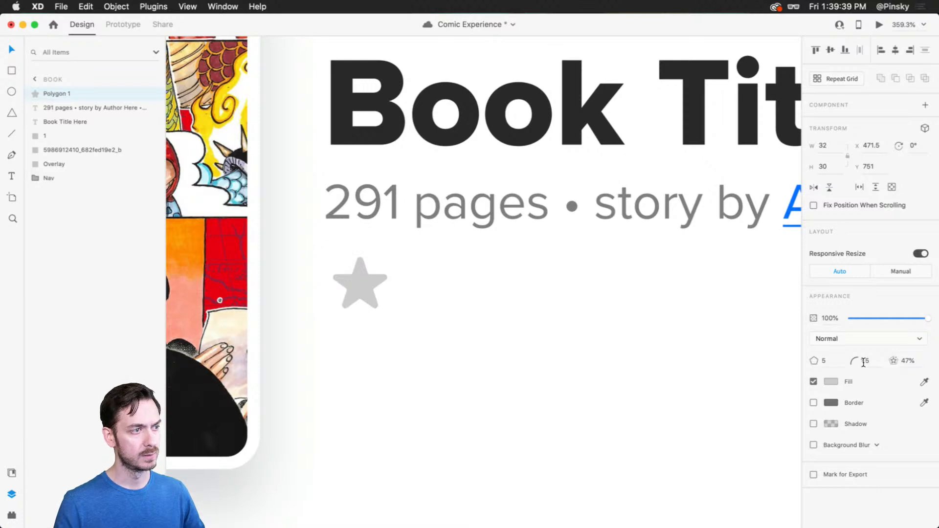
key("super+Return")
key("super+w")
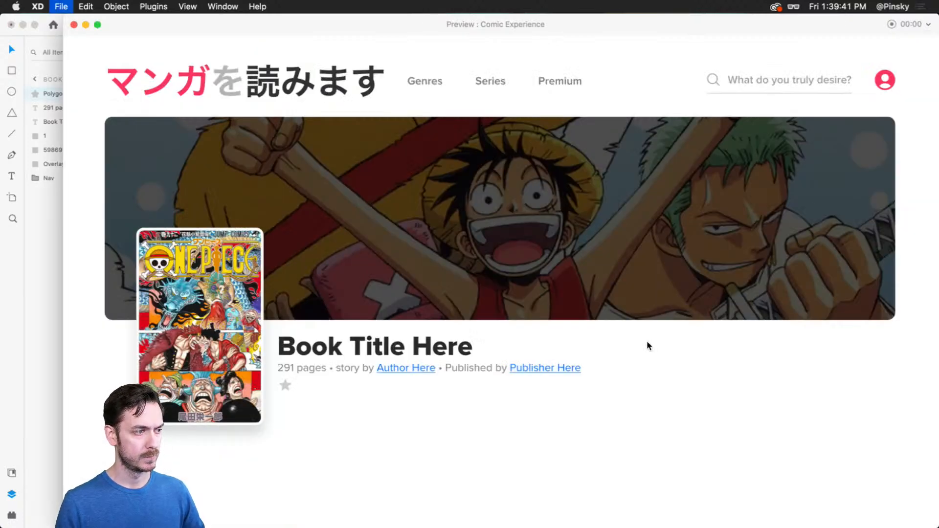
left_click(460, 309)
Turn the gray star into a repeat grid of five stars, tighten the gaps to a total width of 186, and preview the page.
left_click(351, 296)
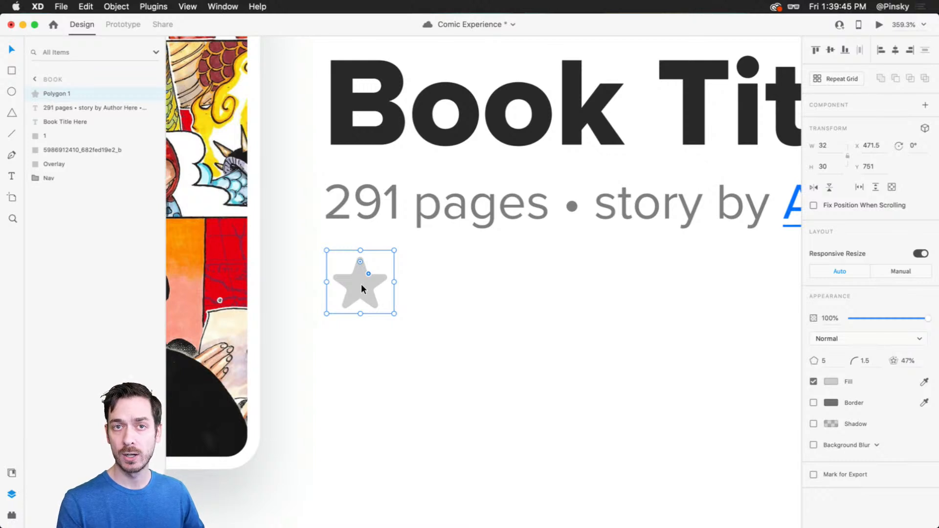
key("super+r")
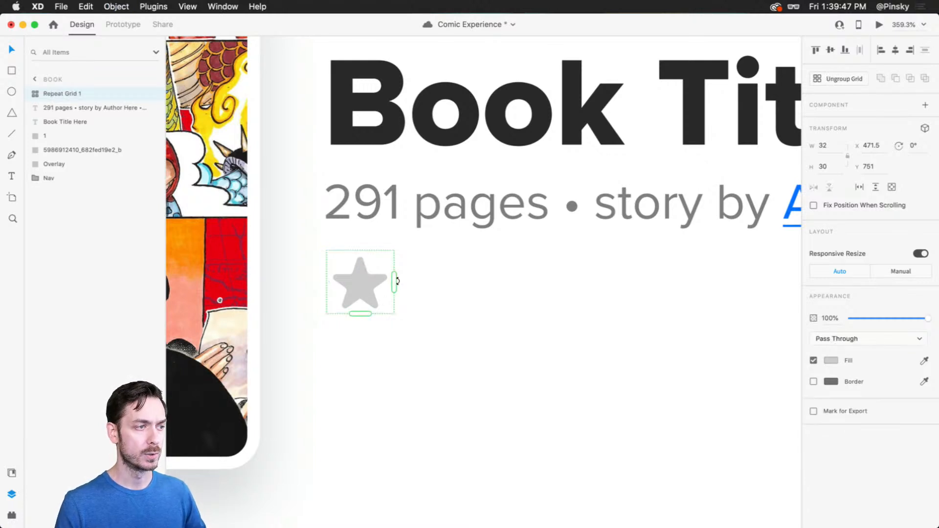
left_click_drag(397, 281, 740, 288)
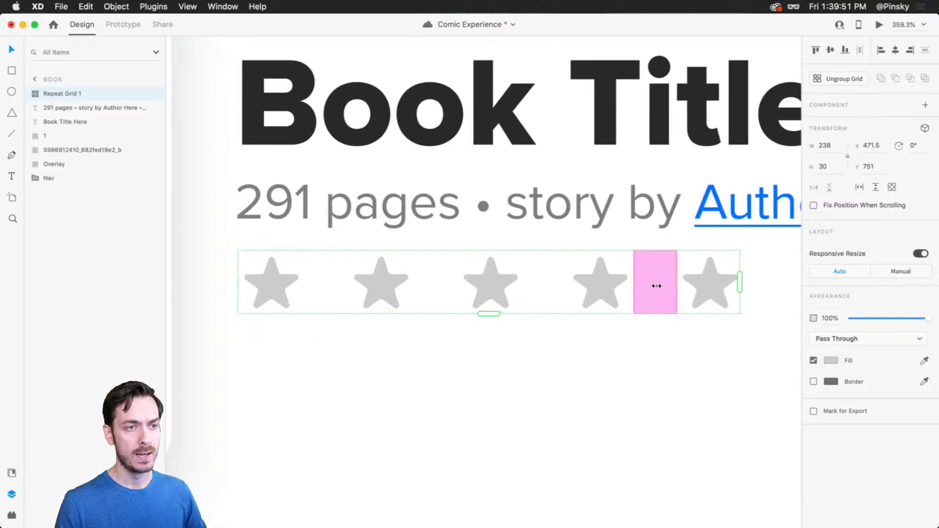
left_click_drag(657, 286, 547, 290)
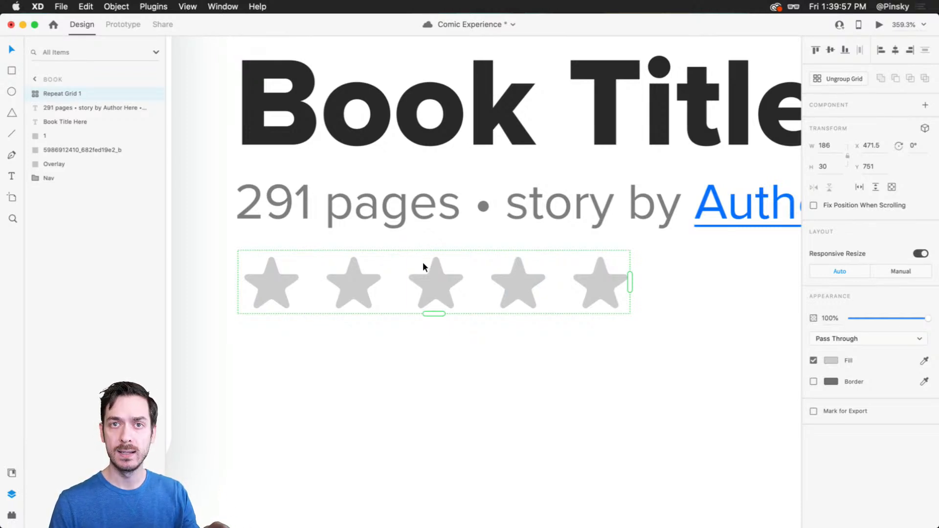
left_click(881, 25)
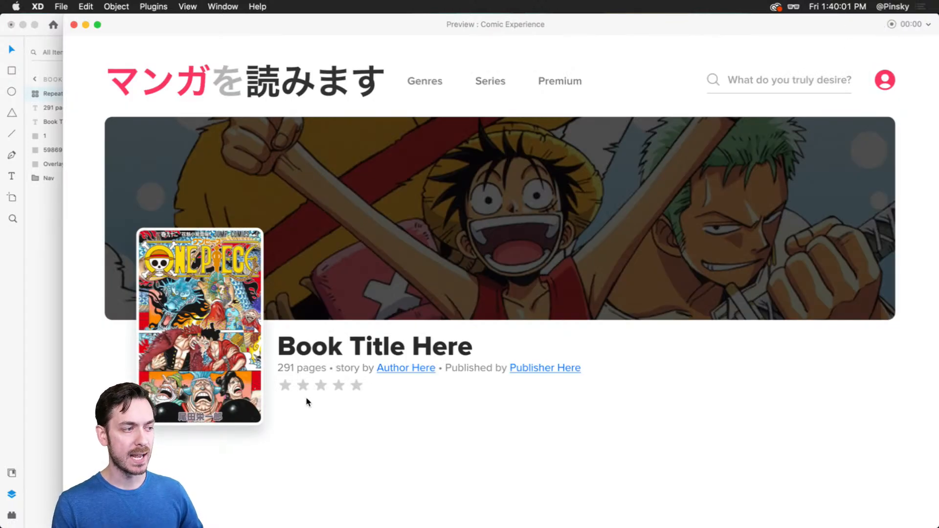
key("super+w")
Move the star row to X 470 and briefly check it in the preview.
left_click_drag(261, 282, 259, 282)
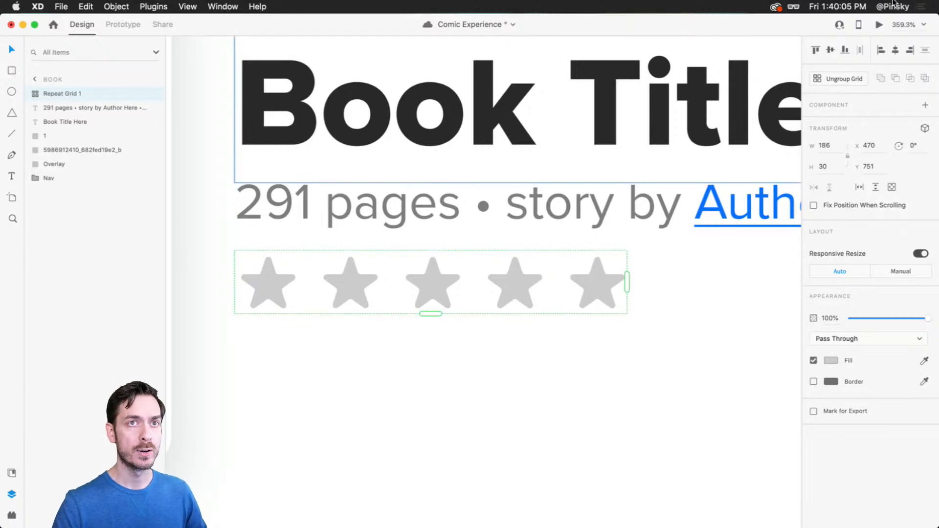
left_click(879, 25)
key("super+w")
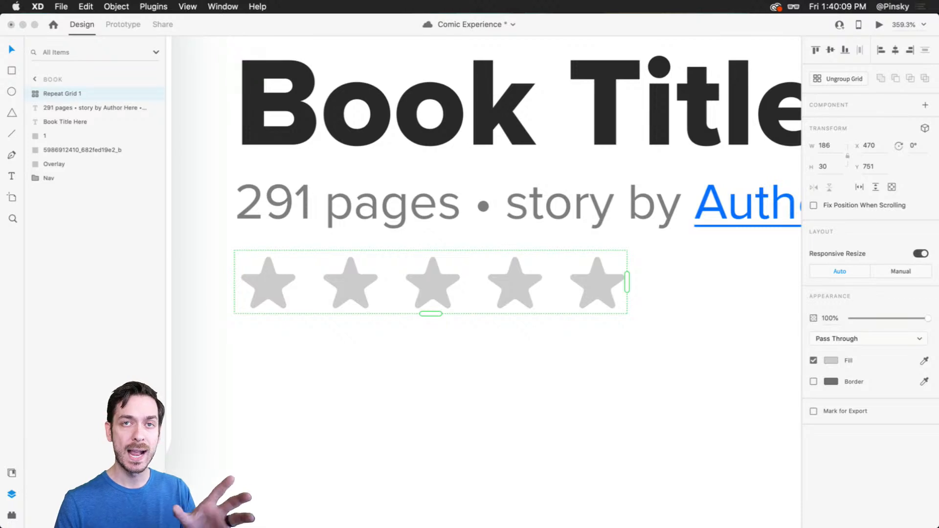
Compare the star row's alignment with the text above in the preview and nudge the row to X 469.
key("super+Return")
left_click_drag(805, 2, 833, 3)
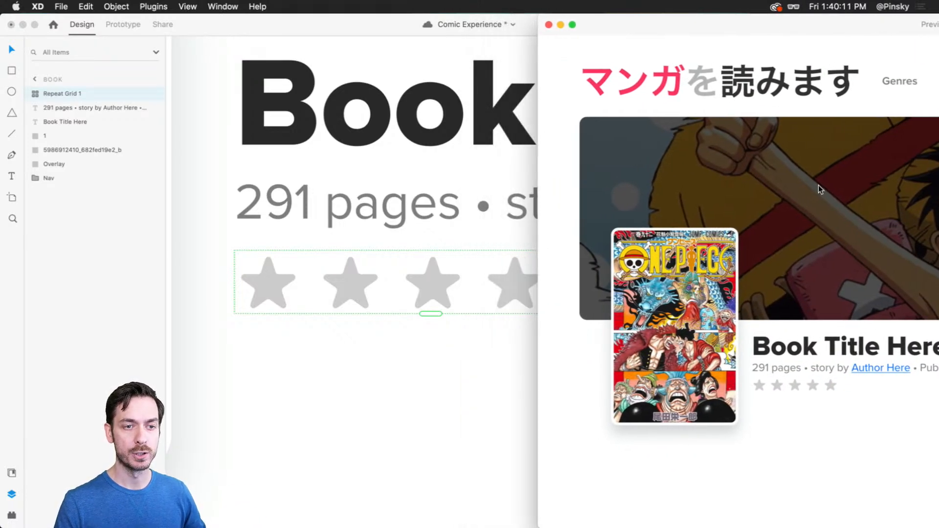
left_click(385, 276)
left_click_drag(464, 286, 414, 269)
key("super+z")
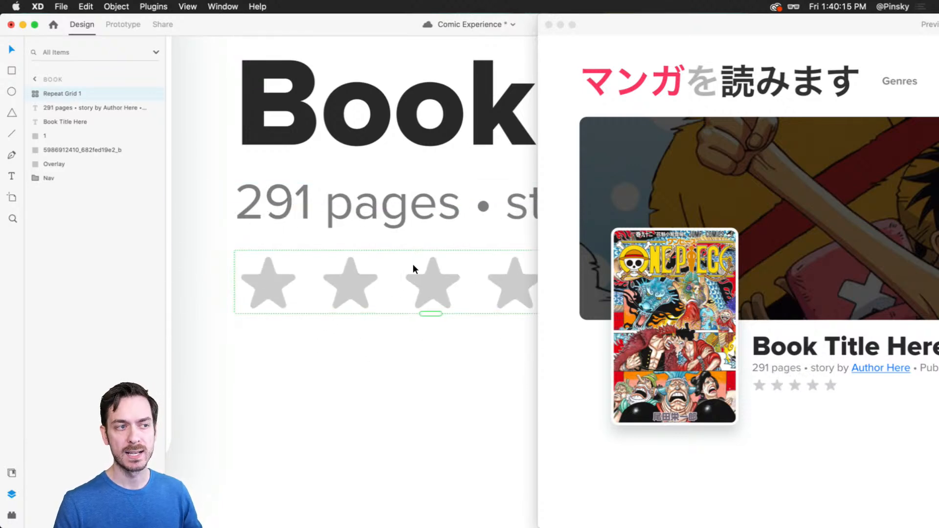
left_click_drag(661, 23, 443, 6)
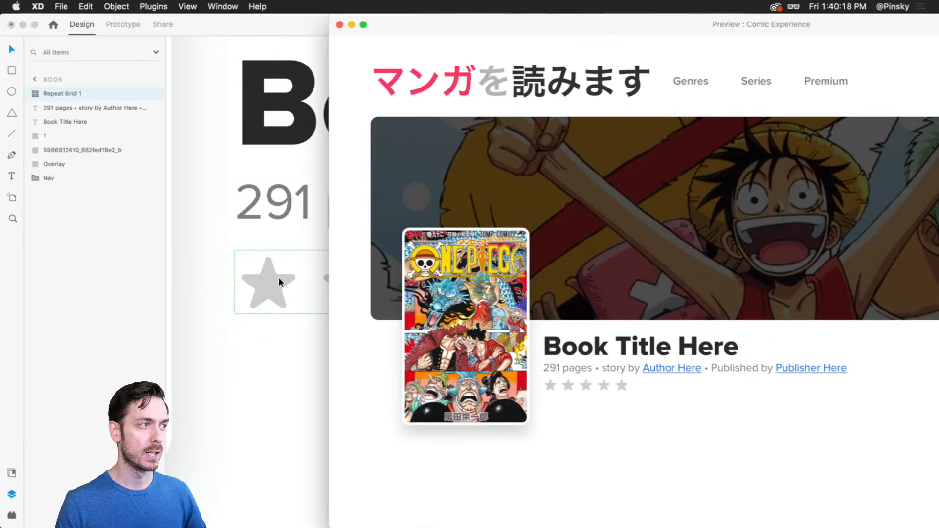
left_click(339, 24)
left_click_drag(266, 273, 268, 272)
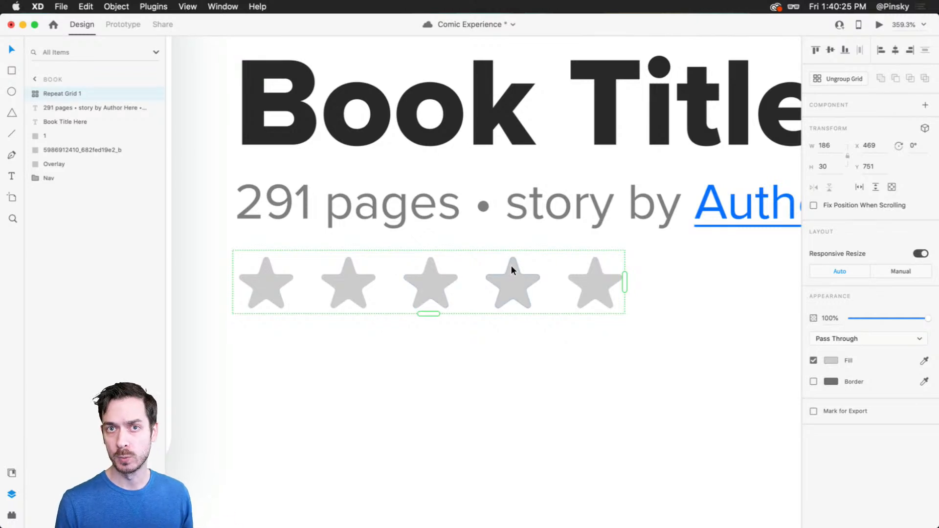
Rename the star repeat grid layer as Stars.
double_click(62, 94)
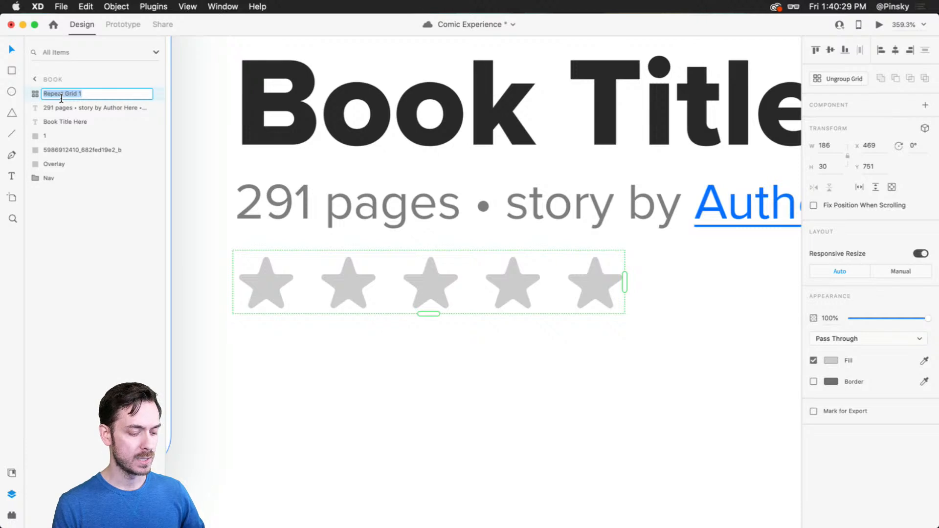
type("Sata")
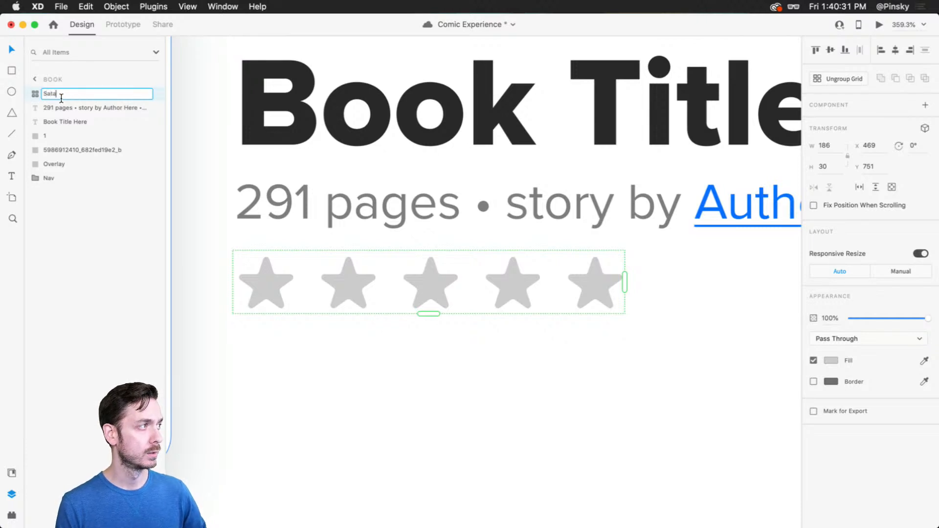
key("BackSpace")
key("BackSpace")
key("BackSpace")
type("tars")
key("Return")
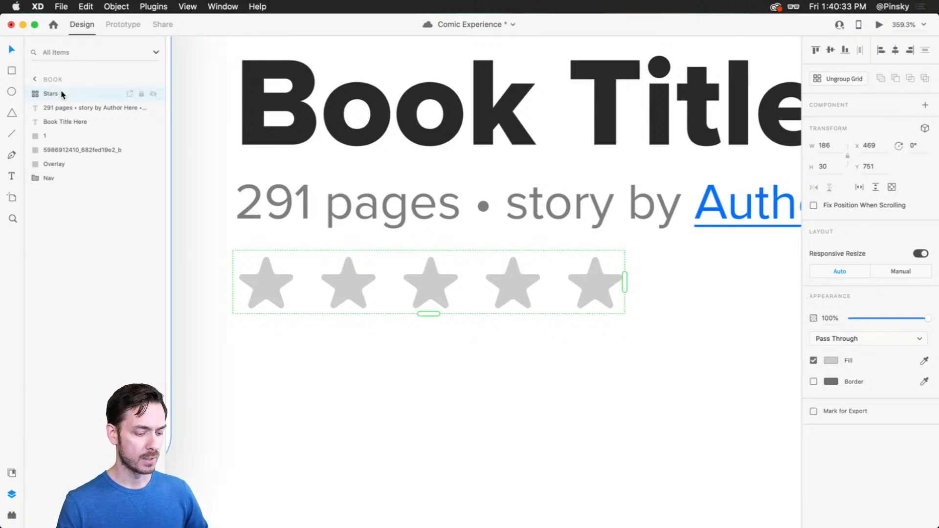
Duplicate the Stars grid in place and name the copy Active Stars.
key("super+d")
double_click(57, 95)
type("A")
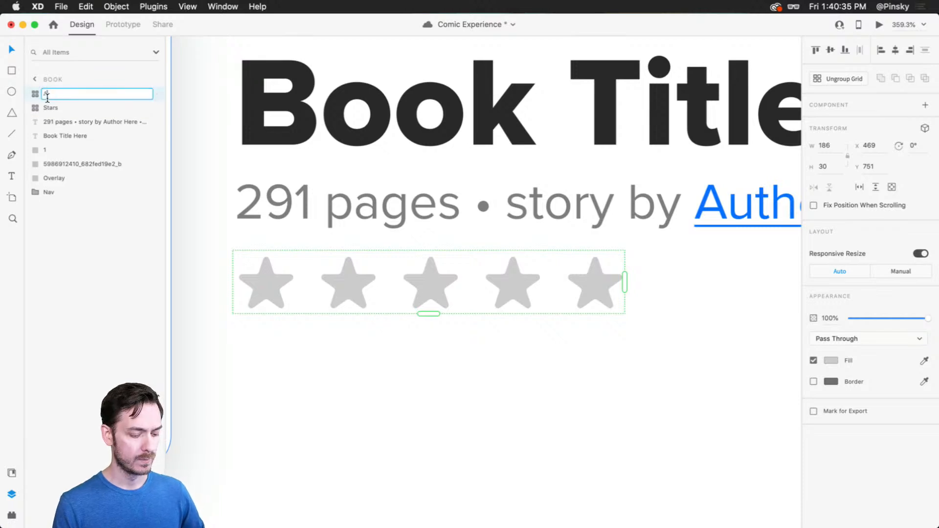
type("ctive Stars")
key("Return")
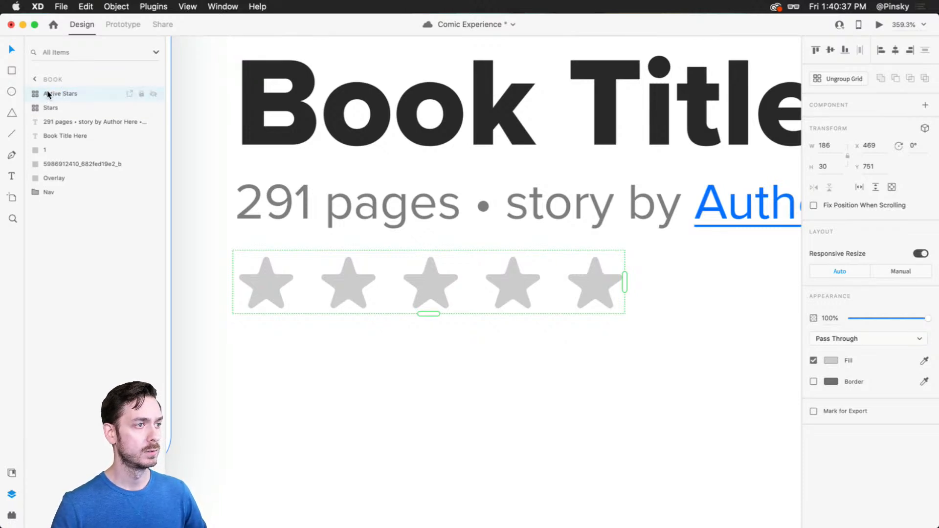
Fill the Active Stars grid with crimson #EA0F52 and shorten it to a width of 133, covering three and a half stars.
left_click(832, 360)
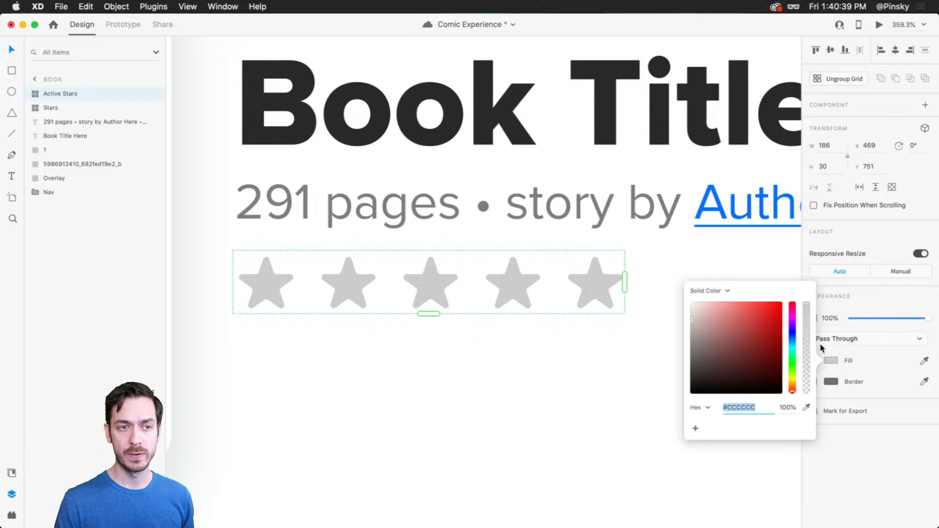
left_click(774, 308)
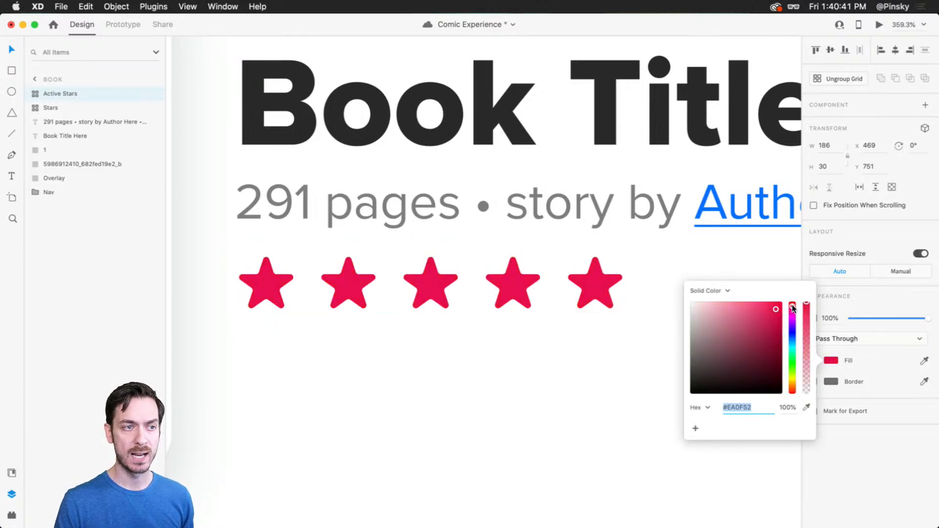
left_click(684, 337)
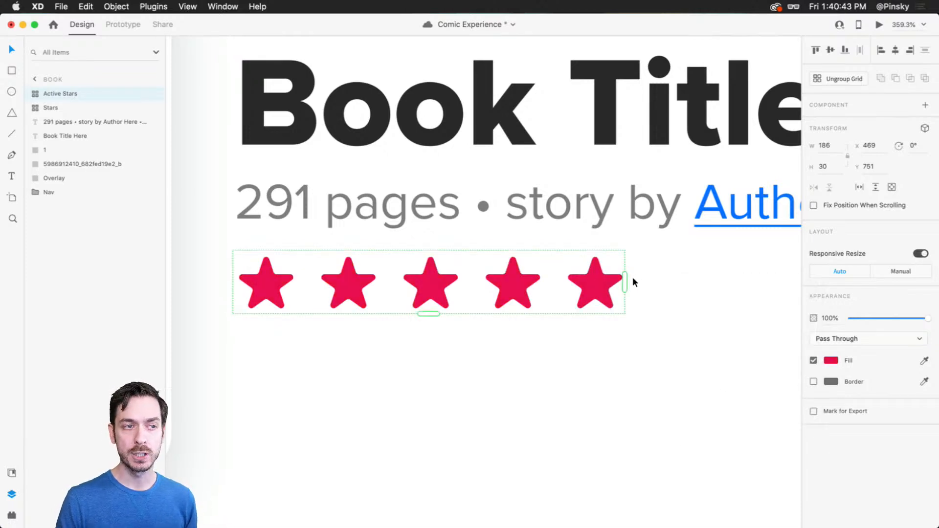
left_click_drag(627, 284, 514, 282)
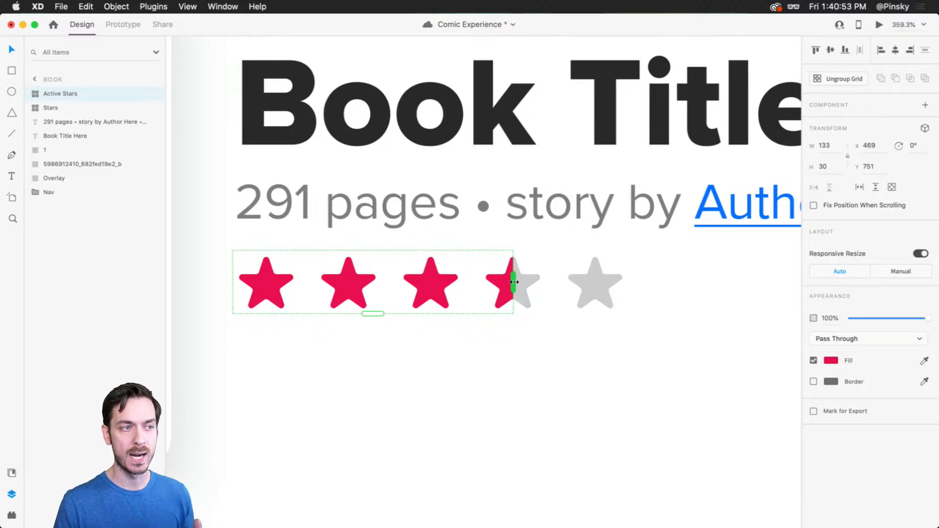
key("super+Return")
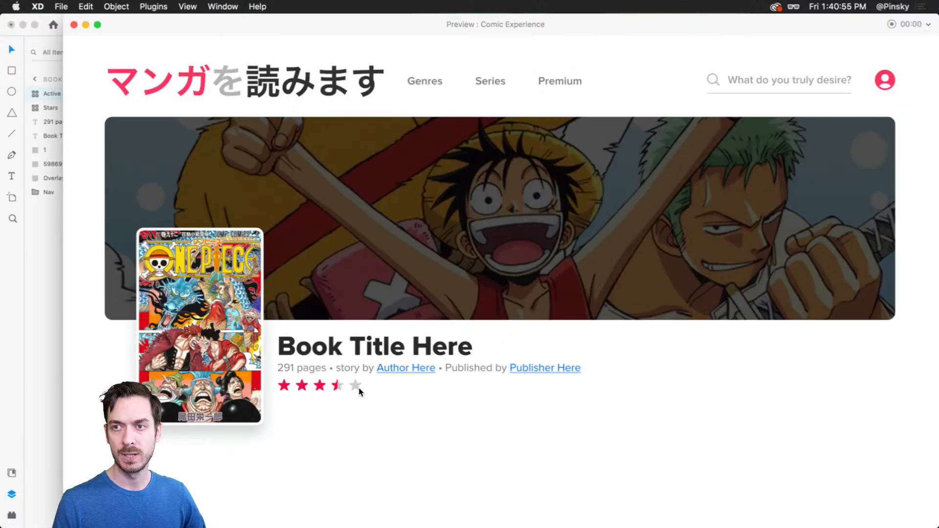
left_click(74, 24)
Add the text "90 ratings" at size 16 beside the last star, at about X 676, Y 757.
left_click(630, 270)
left_click_drag(731, 314, 589, 316)
key("t")
left_click(530, 290)
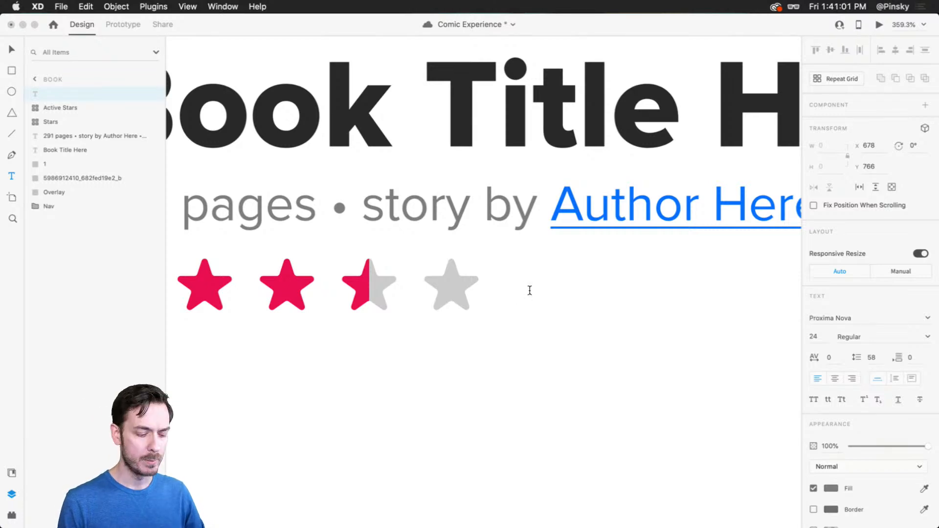
type("90 ")
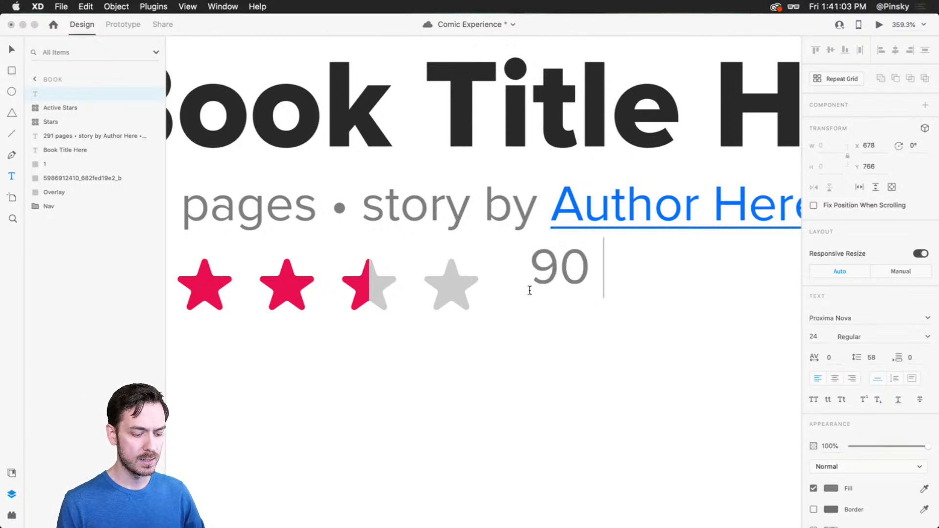
type("ratings")
key("Escape")
mouse_move(607, 282)
left_mouse_down()
mouse_move(594, 299)
mouse_move(627, 307)
mouse_move(602, 274)
mouse_move(594, 277)
left_mouse_up()
Give the "90 ratings" text the inactive star's light gray, move it to X 670, Y 756, and check it in the preview.
left_click(457, 280)
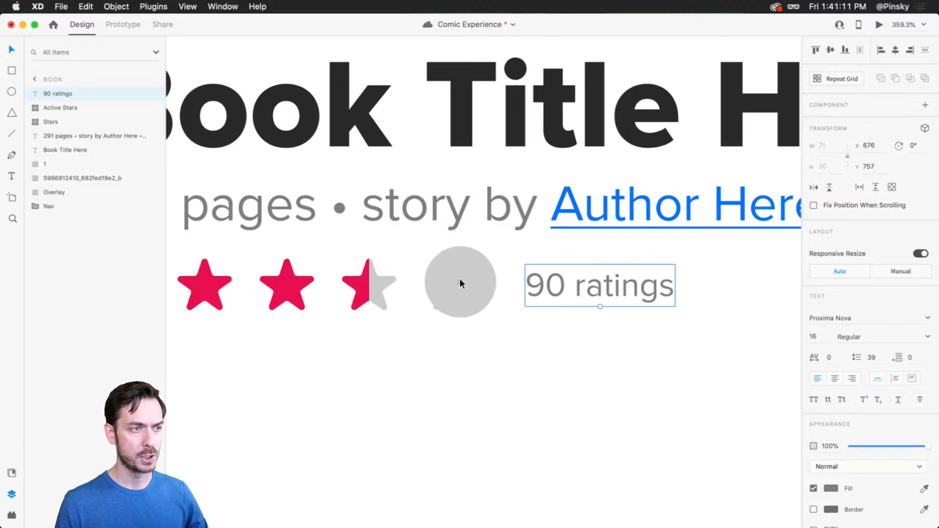
left_click(600, 275)
key("super+Return")
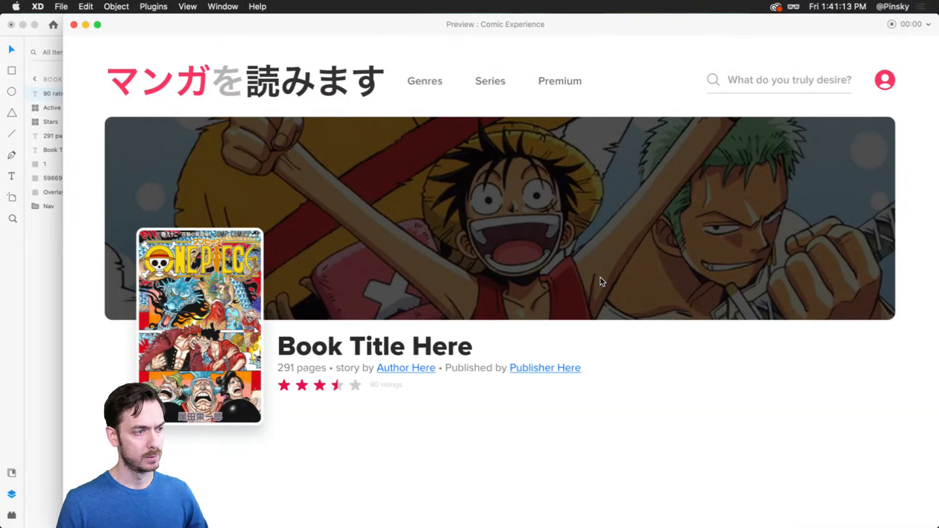
key("super+w")
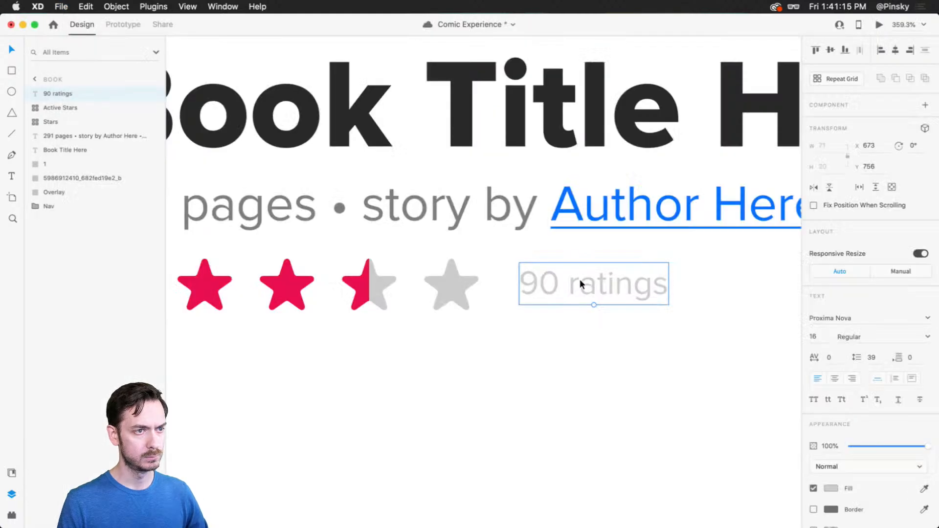
left_click_drag(576, 280, 574, 282)
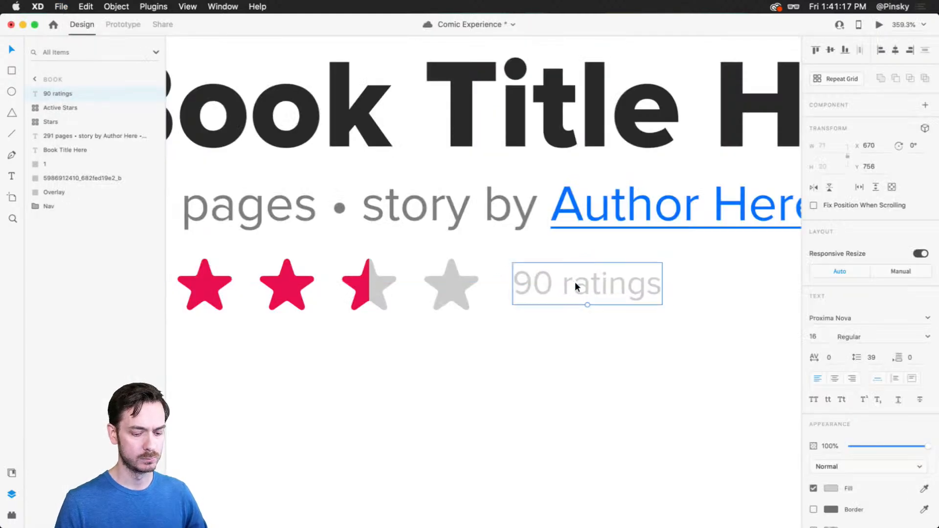
key("super+Return")
key("super+w")
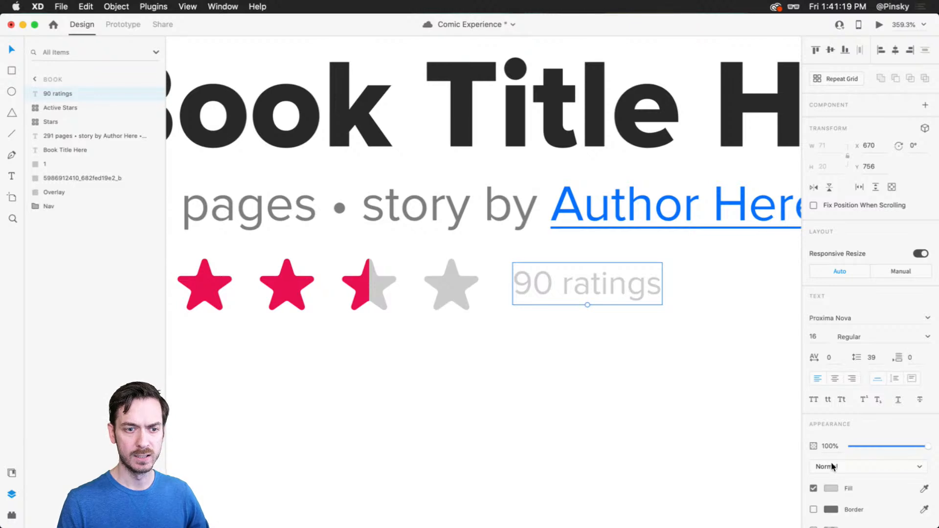
Darken the "90 ratings" text fill to #ACACAC and check the page in the preview.
left_click(830, 489)
left_click_drag(699, 397, 687, 411)
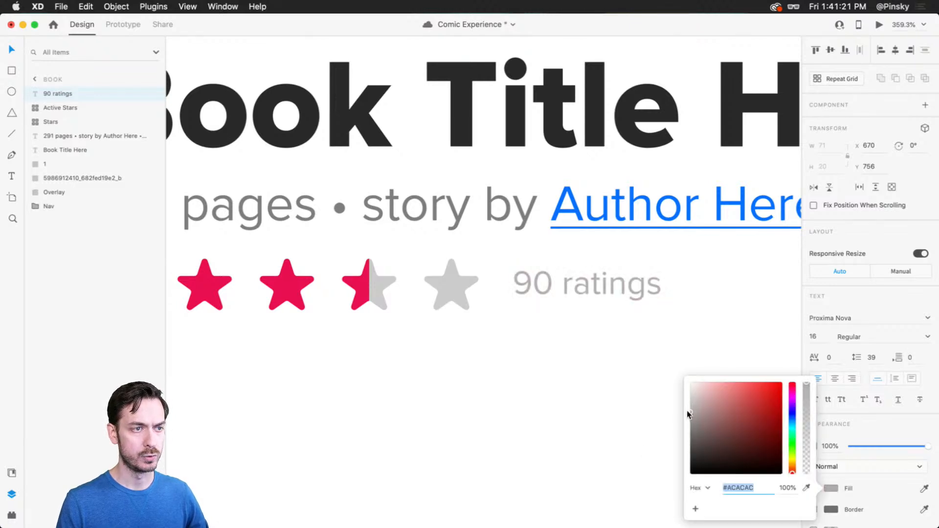
key("super+Return")
key("super+w")
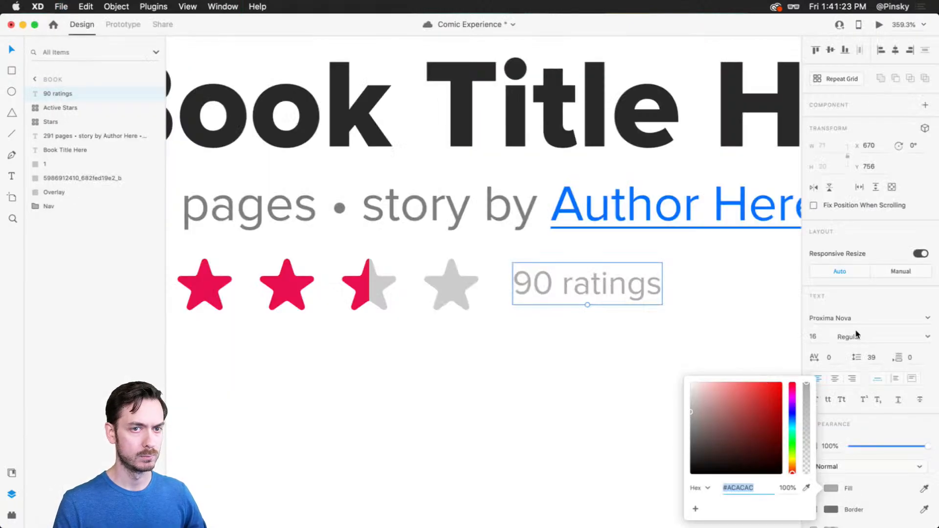
Set the "90 ratings" text weight to Semibold and preview the page.
left_click(857, 337)
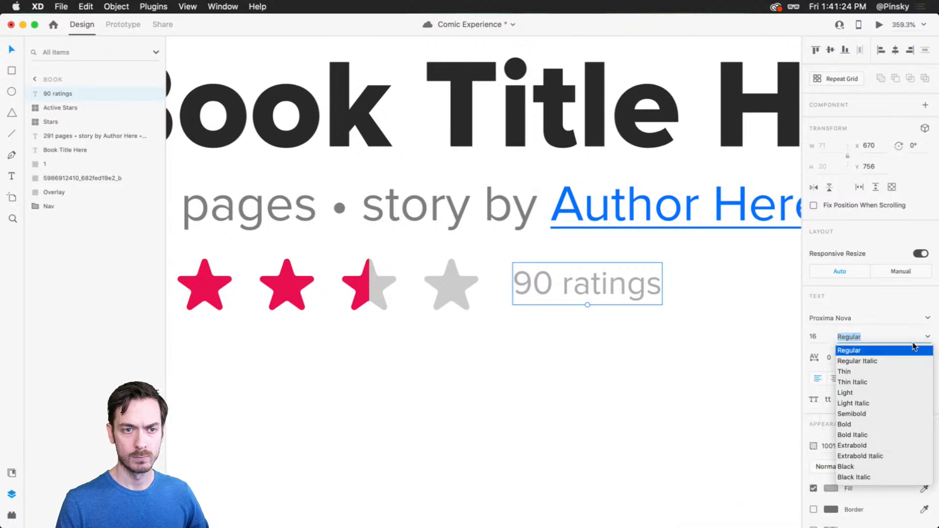
left_click(850, 412)
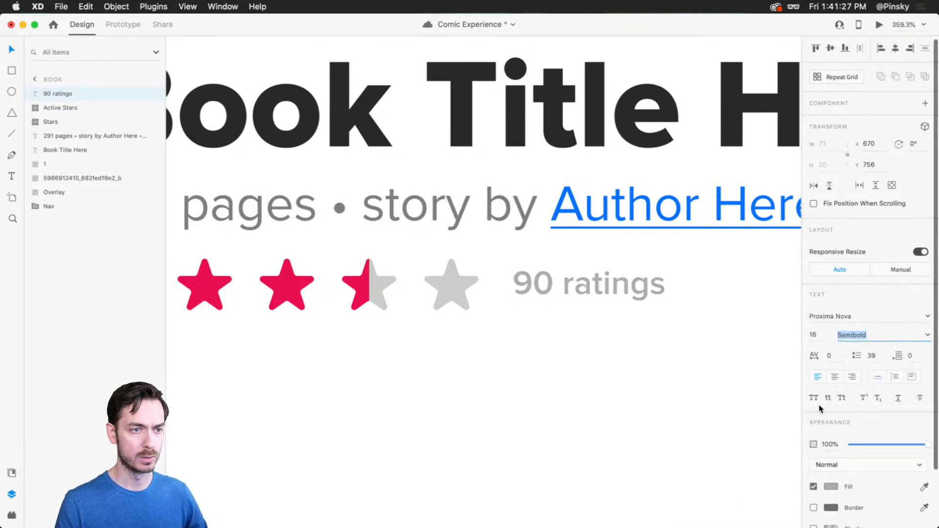
key("super+Return")
key("super+w")
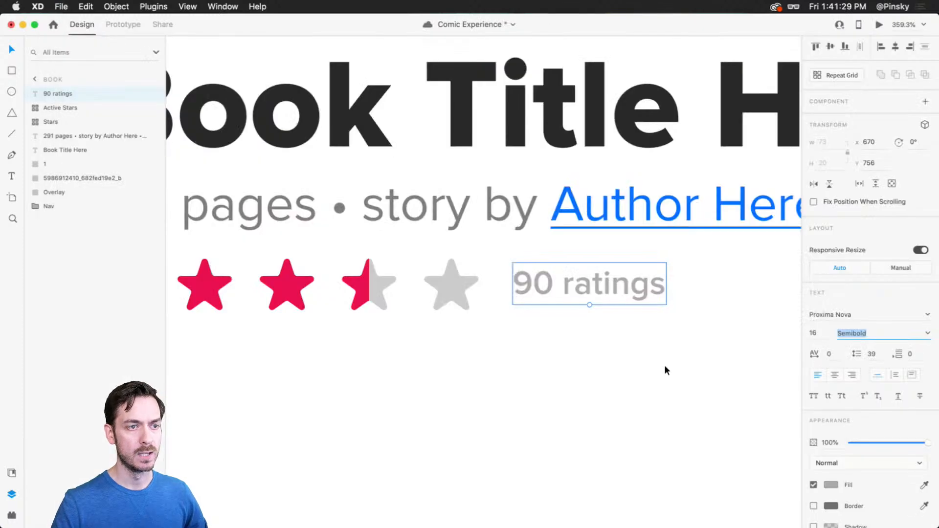
Undo the semibold weight on the "90 ratings" text and nudge the text to X 671.
left_click(663, 365)
key("super+z")
left_click_drag(568, 283, 571, 285)
scroll(572, 289, "down", 5)
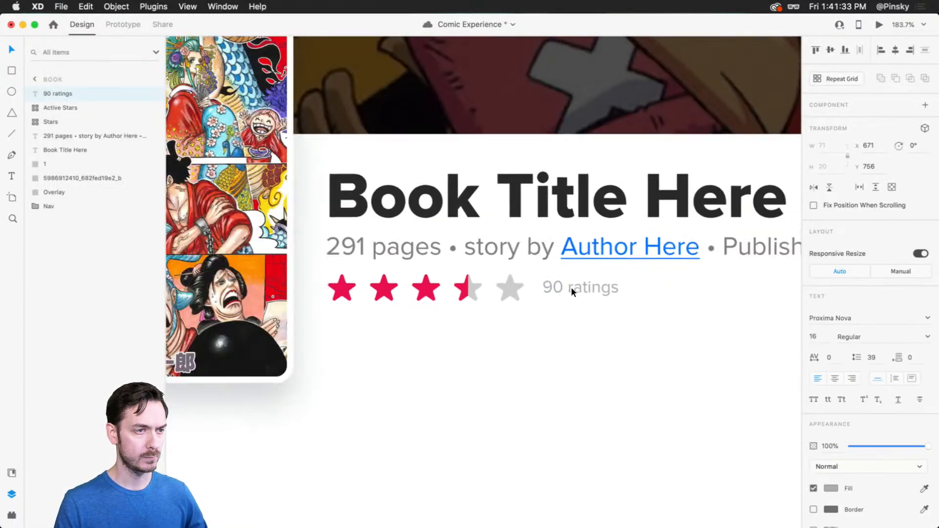
Show the Hover state of the book card component that sits on the pasteboard beside the home artboard.
left_click_drag(563, 325, 568, 282)
scroll(363, 253, "left", 10)
scroll(363, 253, "down", 3)
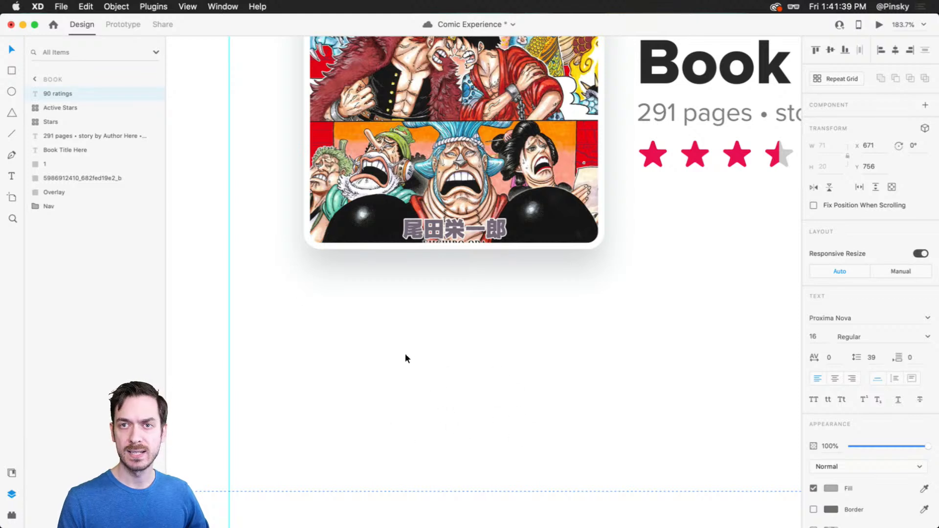
scroll(406, 355, "down", 1)
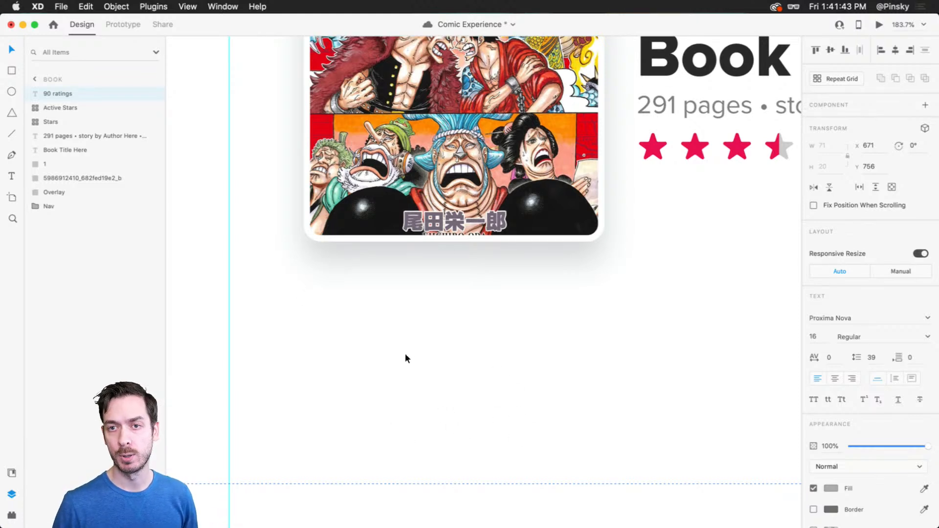
scroll(405, 355, "down", 10)
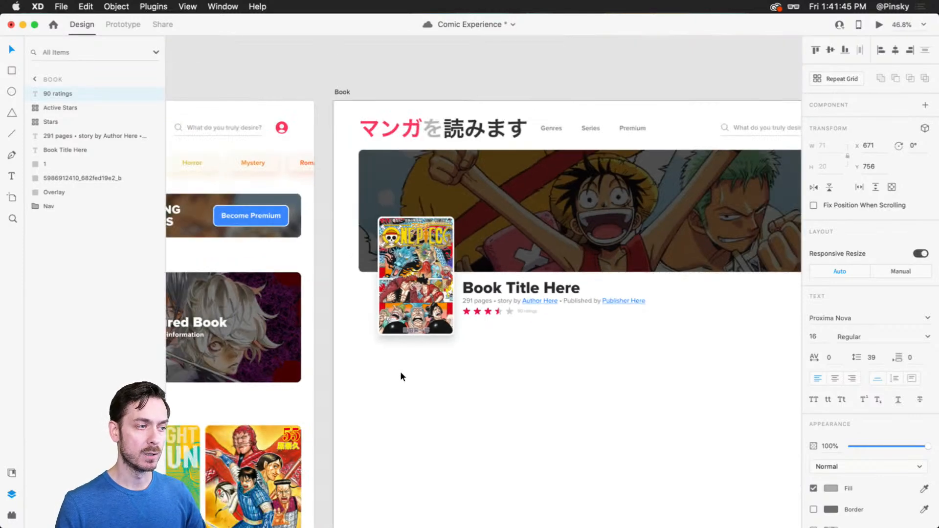
left_click(390, 412)
scroll(401, 374, "left", 10)
scroll(401, 375, "down", 5)
left_click_drag(402, 375, 308, 411)
left_click(211, 322)
left_click(847, 138)
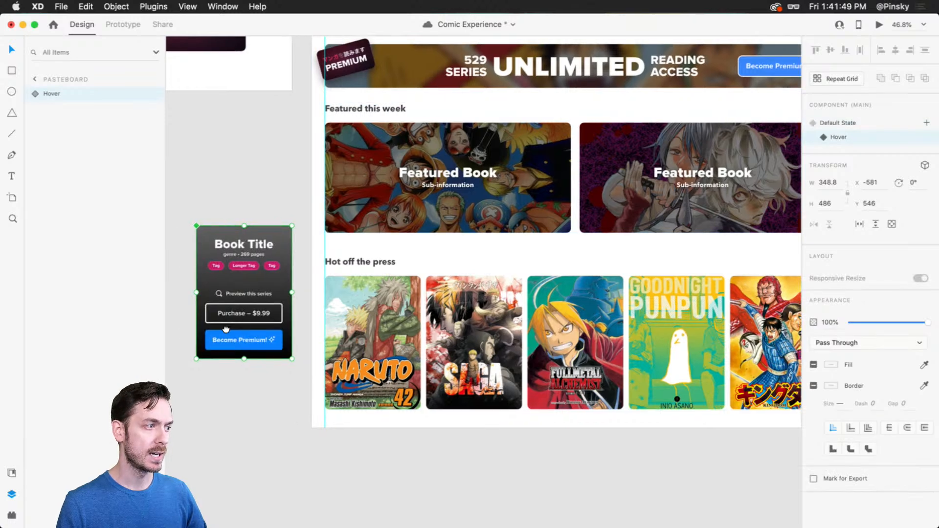
Examine the hover card's Buttons stack, checking its Preview and Purchase groups and the spacing between the two buttons.
scroll(305, 324, "left", 5)
scroll(306, 324, "up", 5)
double_click(307, 324)
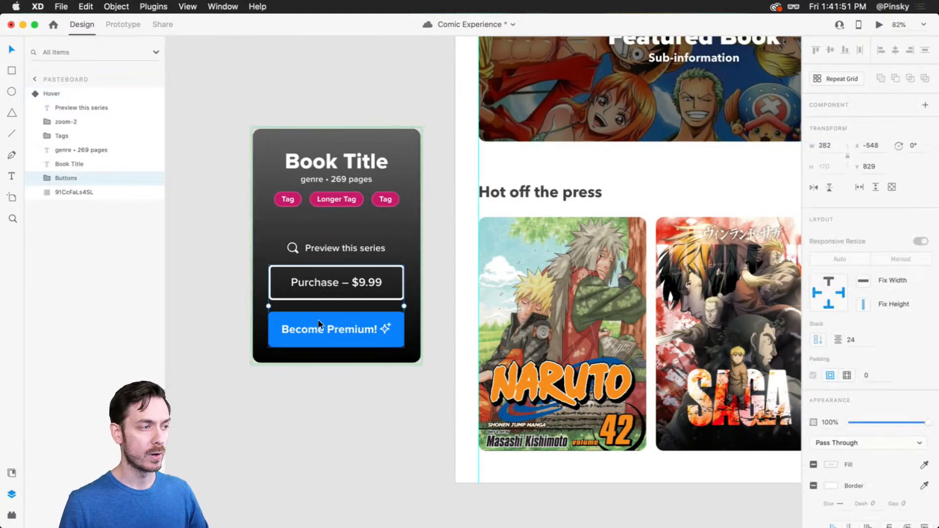
left_click(47, 178)
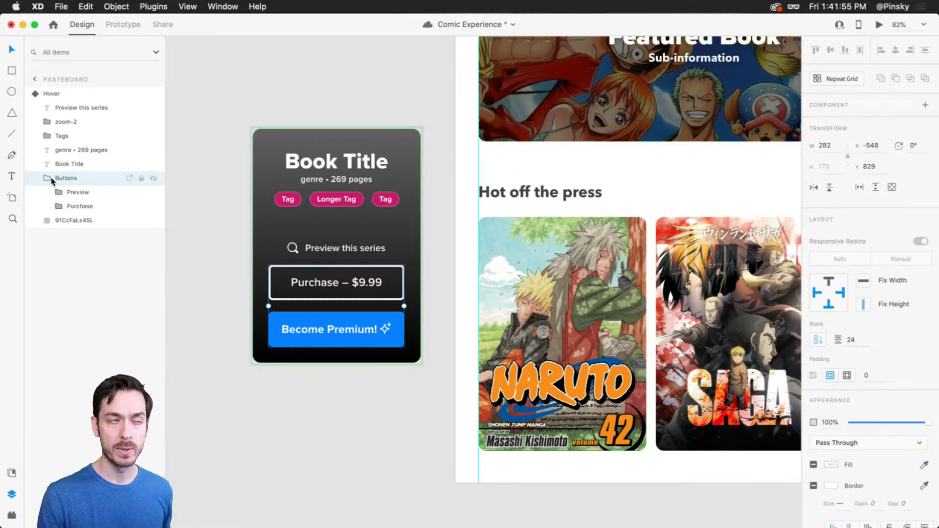
left_click(70, 191)
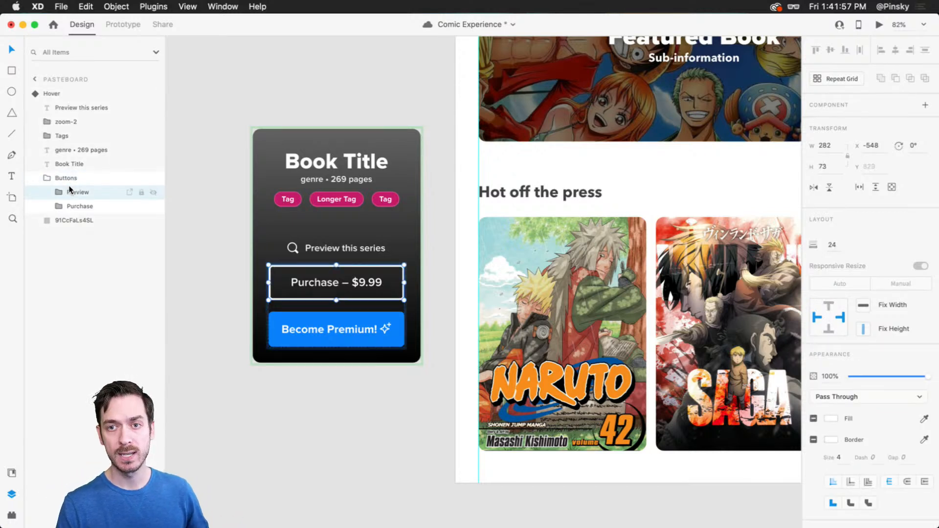
left_click(331, 330)
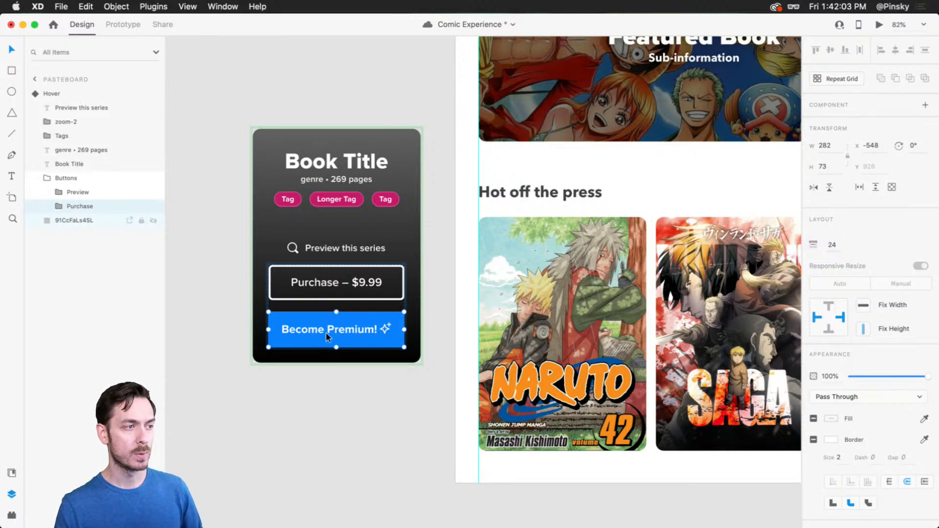
scroll(321, 336, "up", 5)
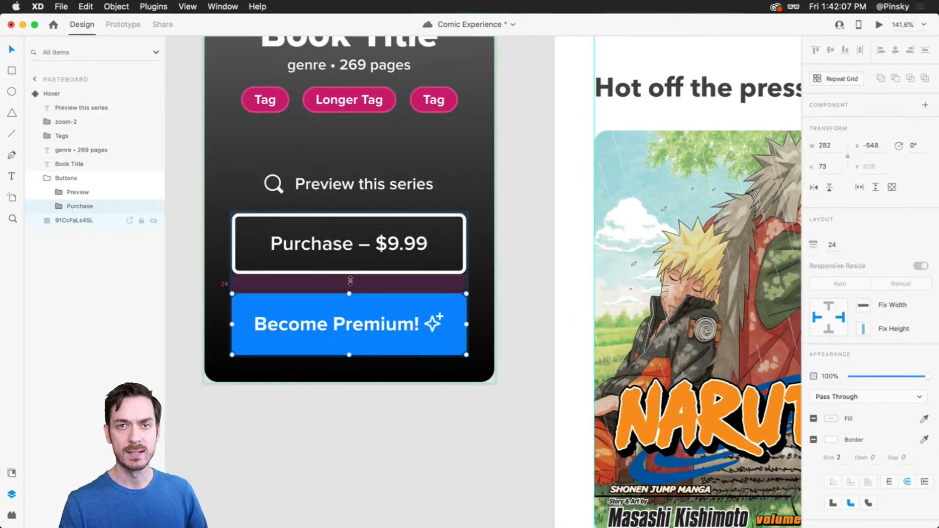
Draw a rectangle about 279 × 65 below the cover on the Book artboard and move it down to Y 880.
scroll(350, 280, "down", 5)
left_click(635, 208)
scroll(635, 208, "right", 15)
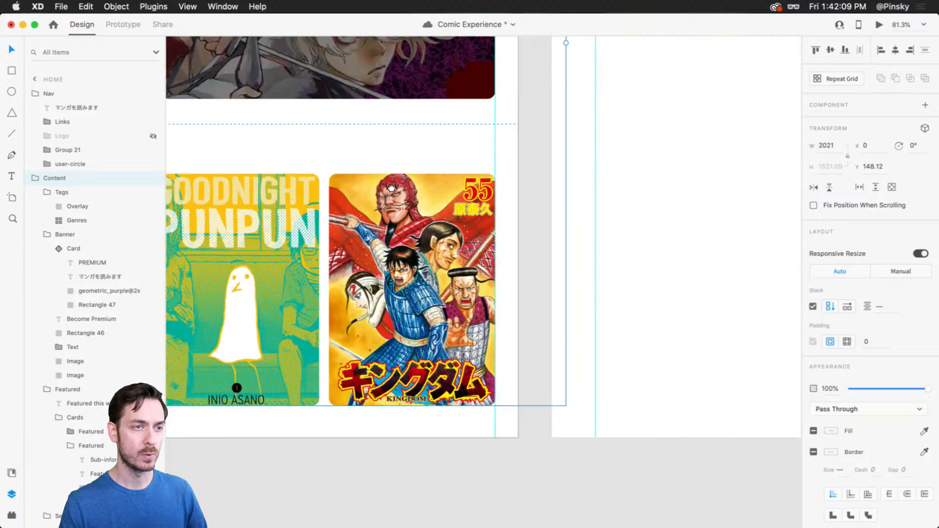
left_click(298, 208)
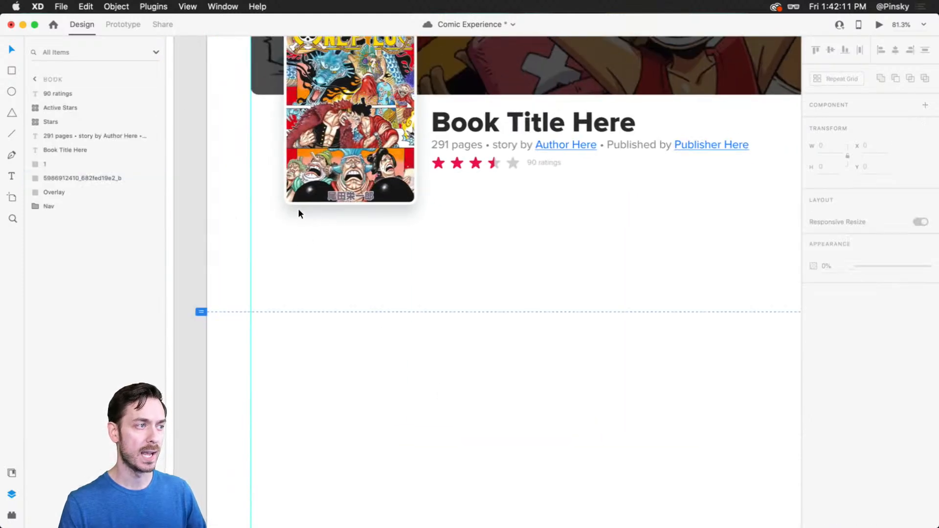
scroll(298, 209, "up", 4)
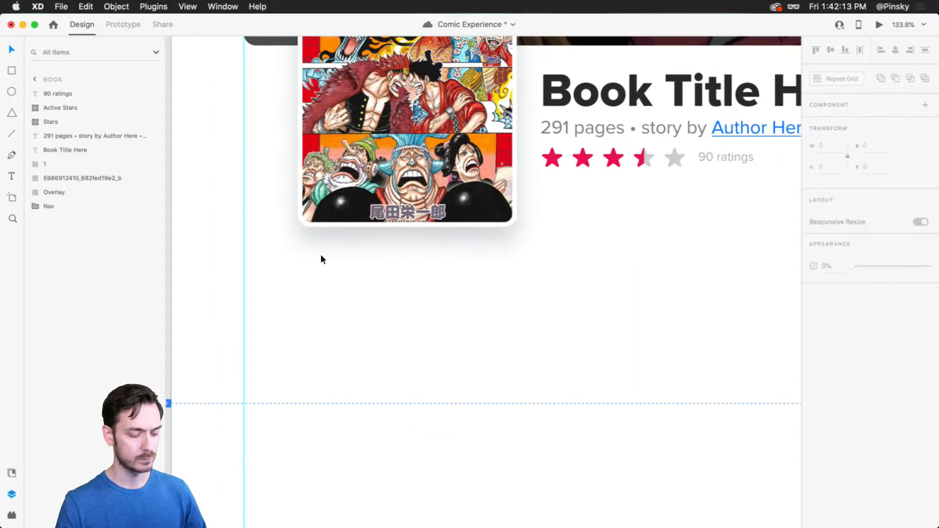
left_click_drag(298, 238, 518, 289)
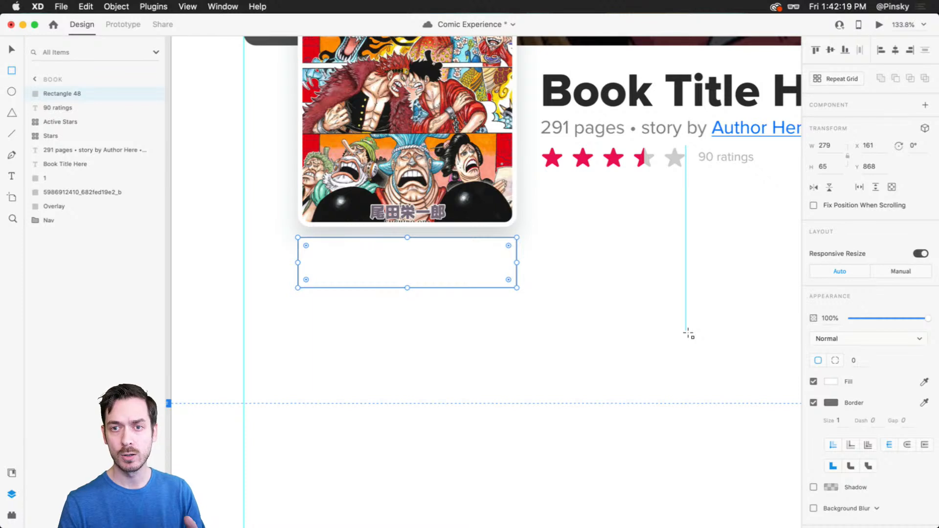
key("v")
left_click_drag(477, 256, 480, 266)
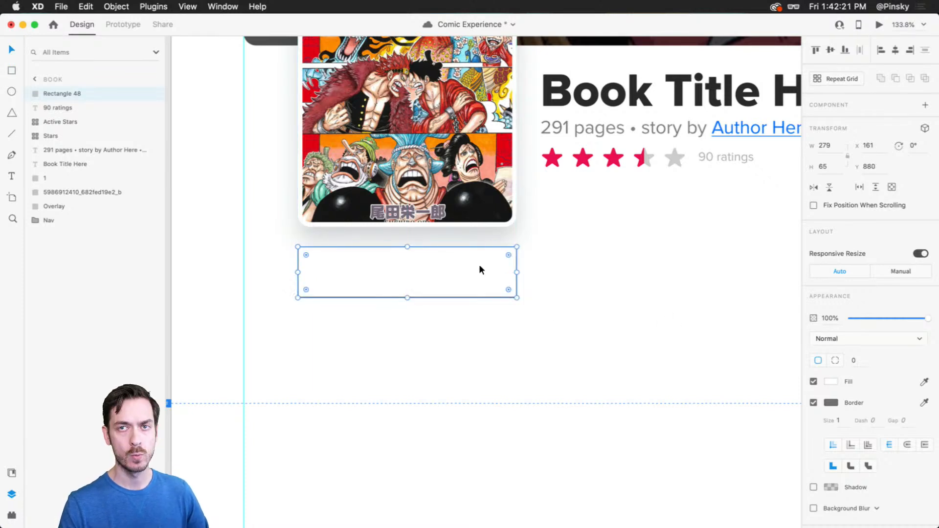
Give the rectangle below the cover a corner radius of 8, a sampled blue fill and no border.
left_click(854, 360)
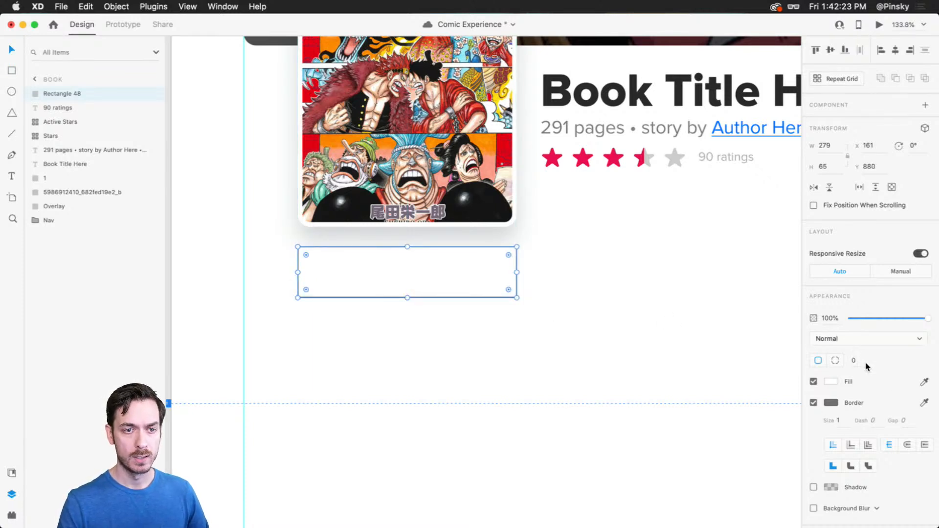
type("8")
key("Return")
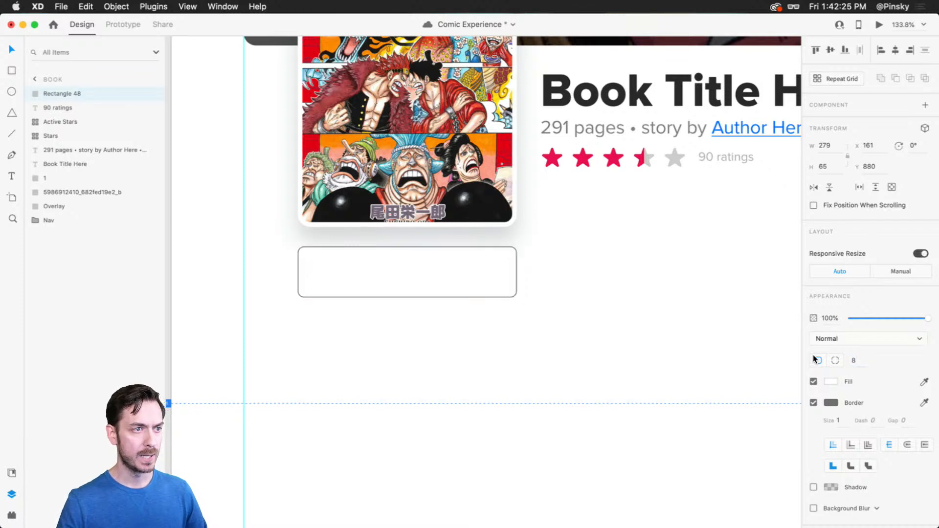
left_click(925, 383)
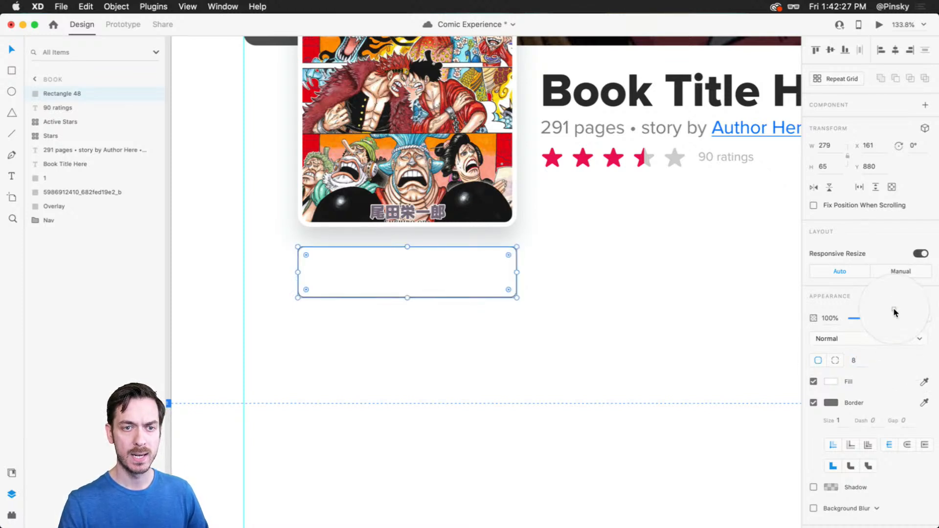
left_click(895, 319)
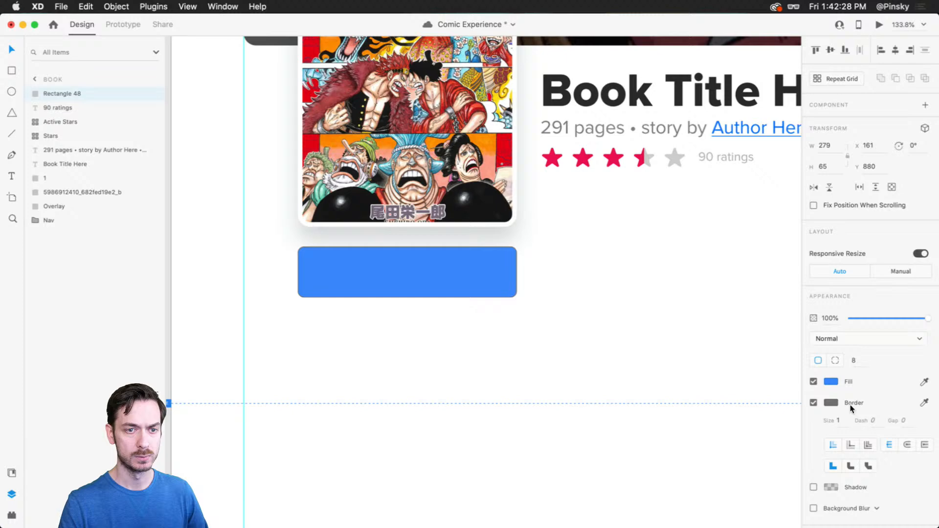
left_click(813, 402)
Check the Book artboard in the preview and move the blue rectangle up to Y 874.
left_click(440, 274)
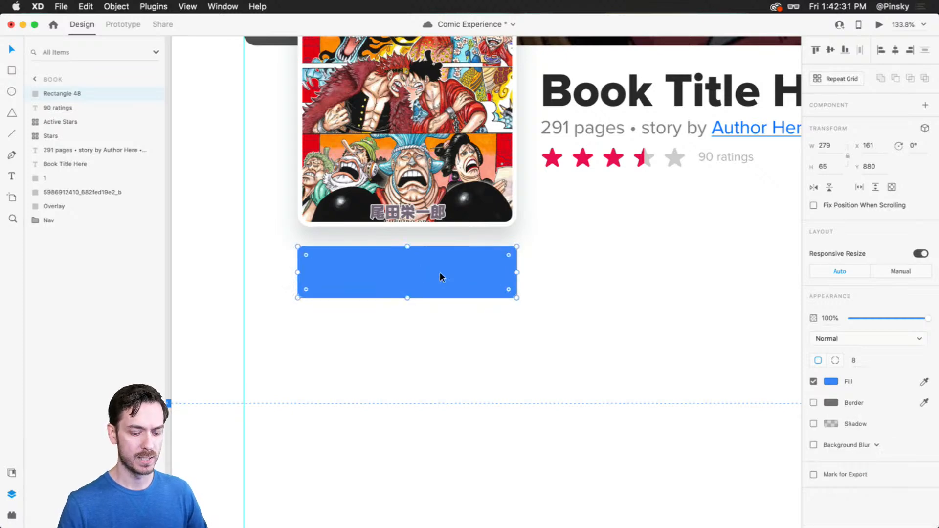
key("super+Return")
key("super+w")
left_click_drag(437, 275, 437, 270)
Add the text label "Unlimited Access" on the blue button.
scroll(386, 268, "up", 5)
scroll(386, 268, "up", 1)
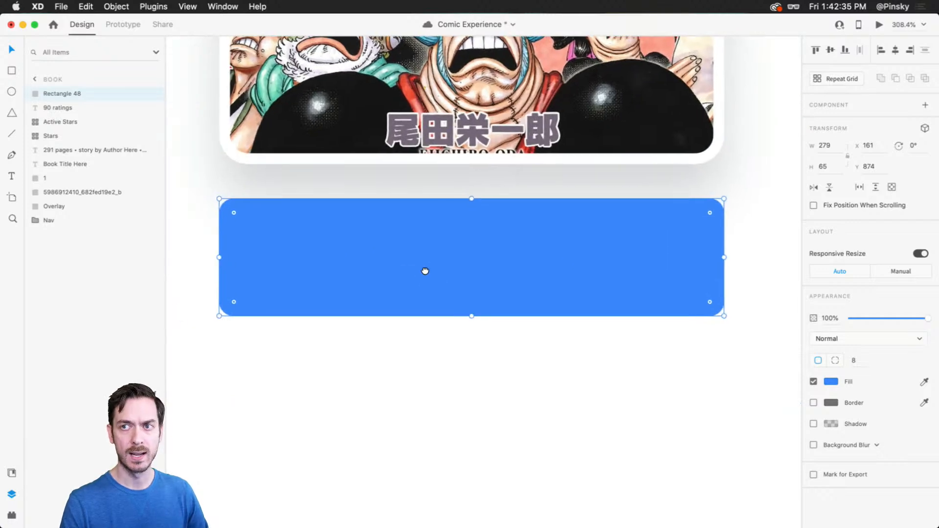
key("t")
left_click(402, 276)
type("Unli")
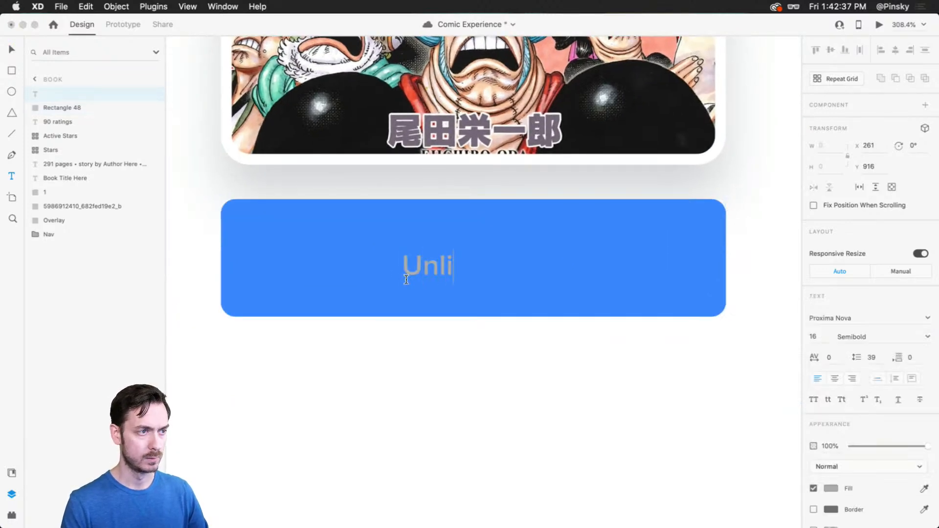
type("mited Access")
key("Escape")
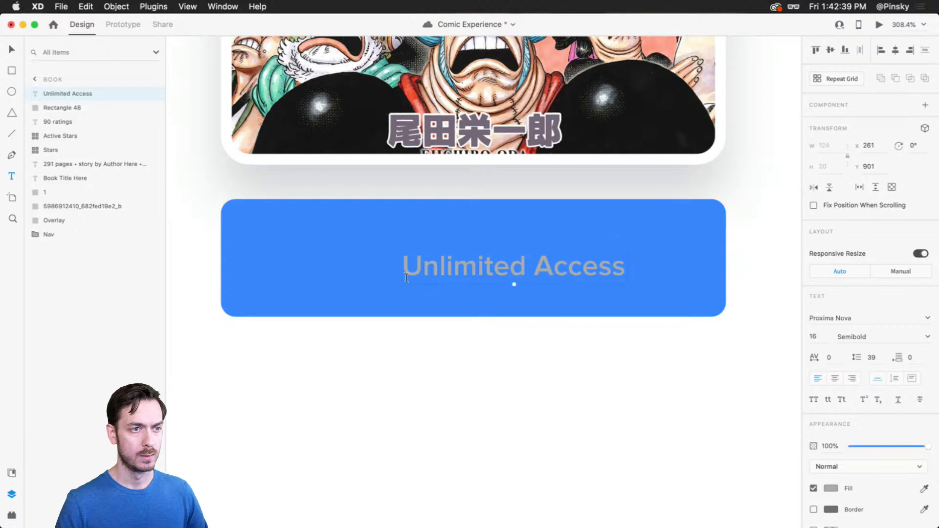
Make the "Unlimited Access" label white and set its font weight to Bold.
left_click(831, 488)
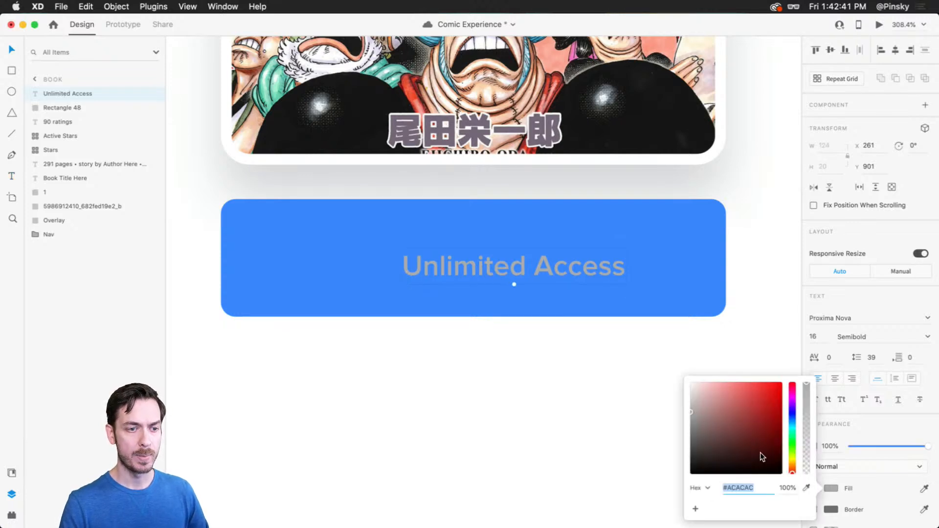
left_click_drag(761, 453, 505, 261)
left_click(928, 337)
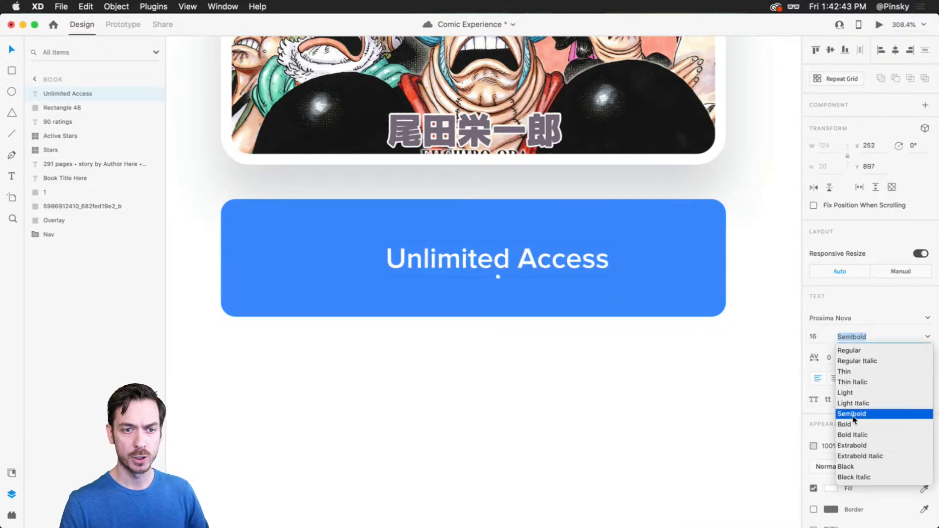
left_click(847, 425)
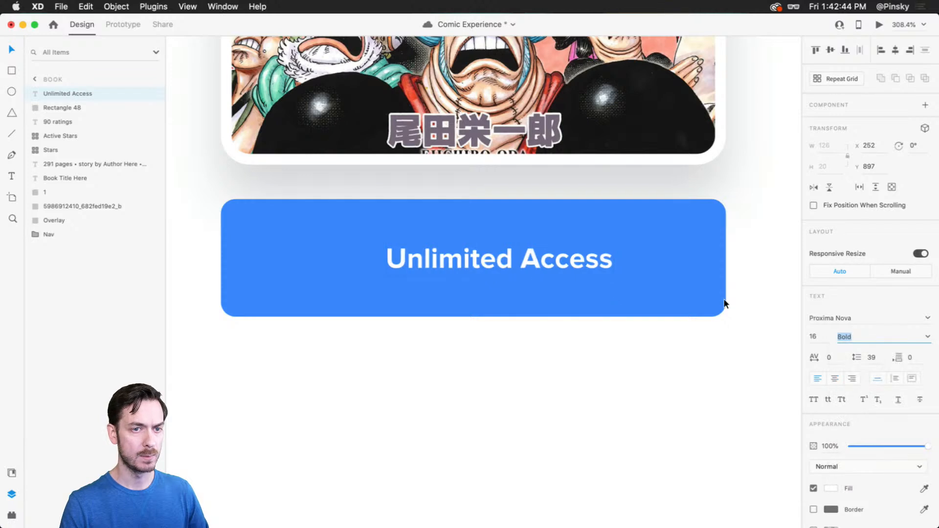
Set the label's font size to 24 and centre it on the blue button.
left_click(813, 337)
type("24")
key("Return")
left_click_drag(599, 268, 517, 266)
Check the button in the preview and nudge its label down to Y 893.
key("super+Return")
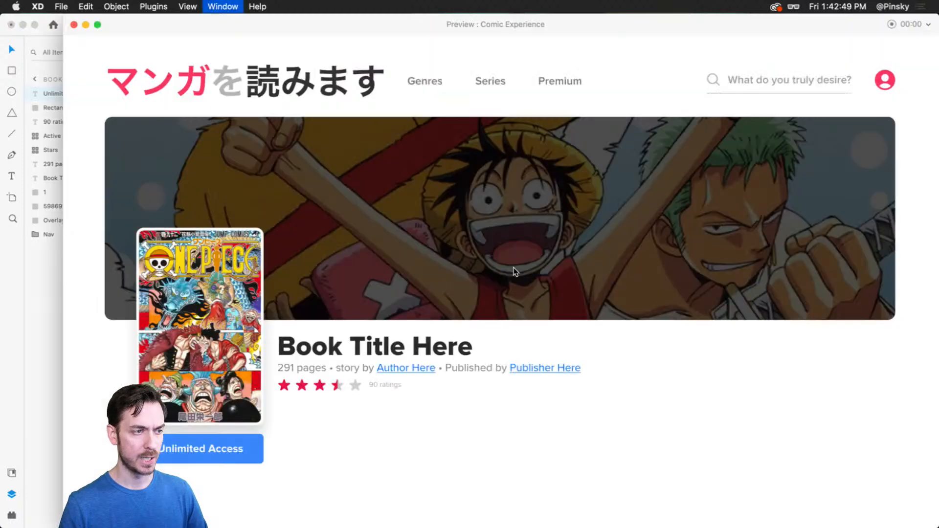
key("super+w")
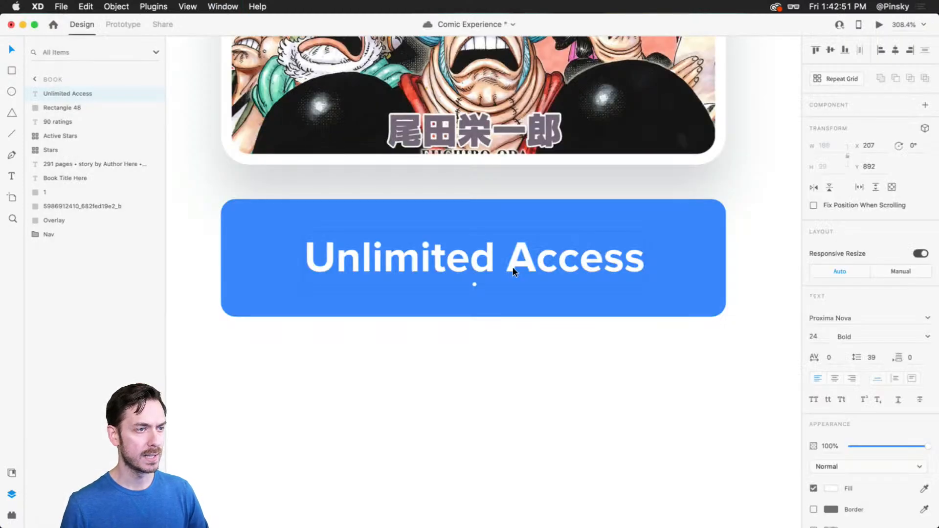
scroll(514, 270, "down", 5)
scroll(515, 268, "up", 3)
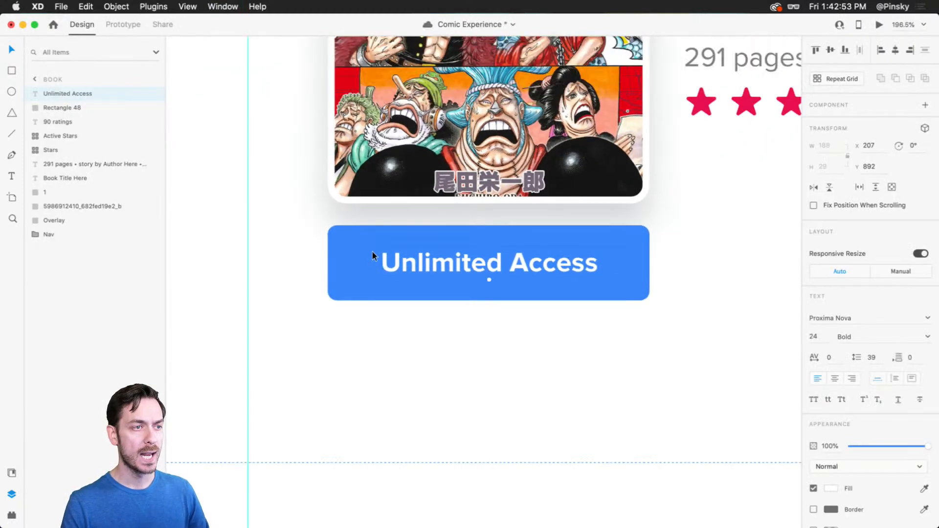
key("Down")
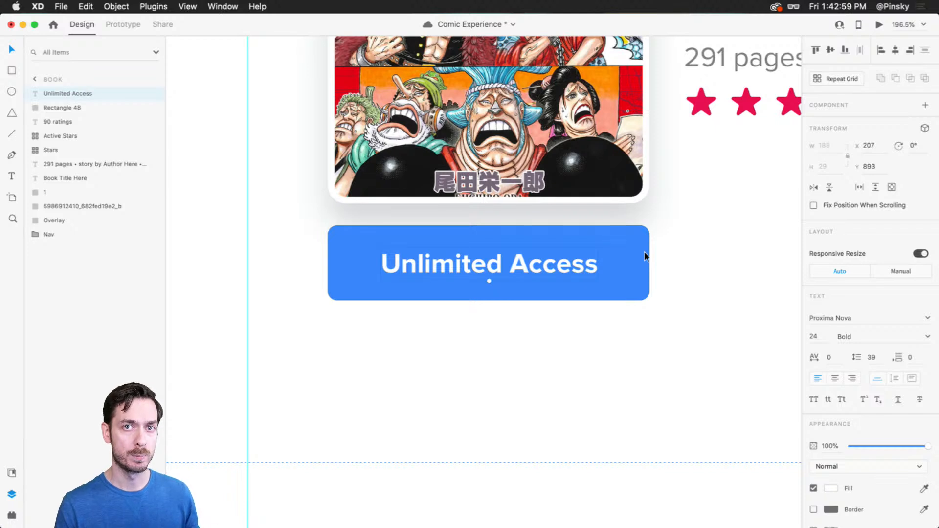
Combine the "Unlimited Access" label and its blue rectangle into a component.
left_click(626, 262, "shift")
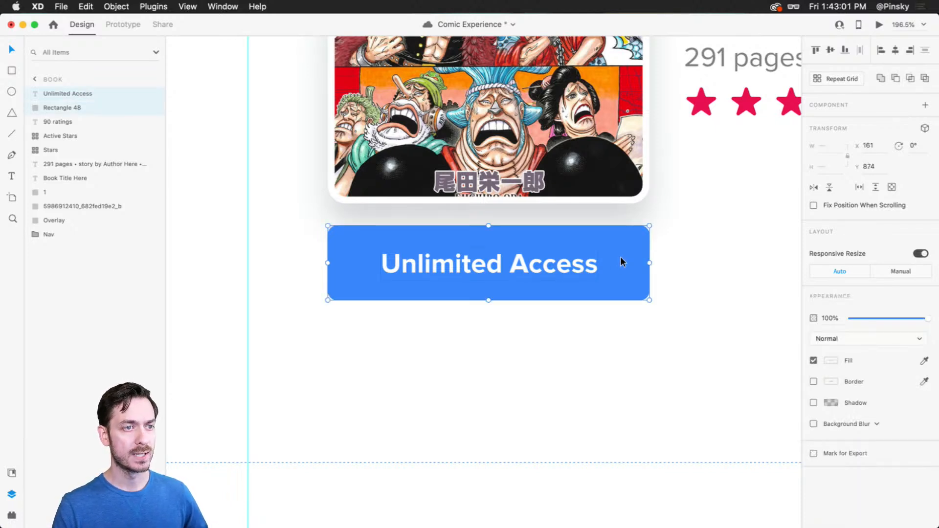
left_click_drag(623, 261, 587, 277)
key("super+z")
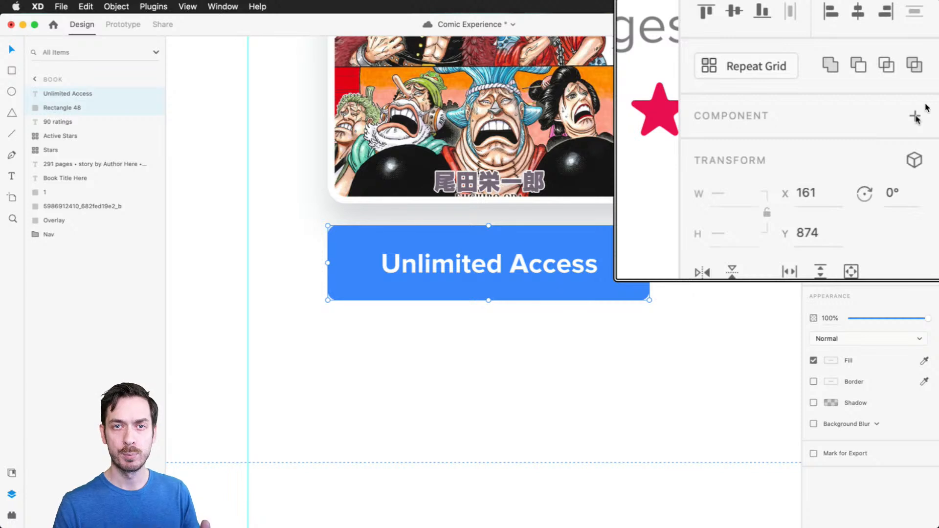
left_click(927, 107)
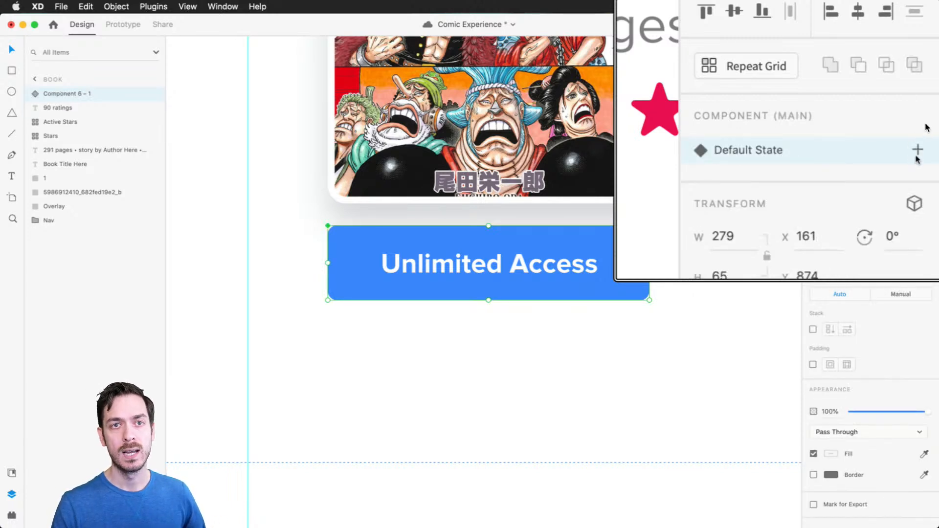
Add a new state named "Secondary" to the "Unlimited Access" button component.
left_click(917, 150)
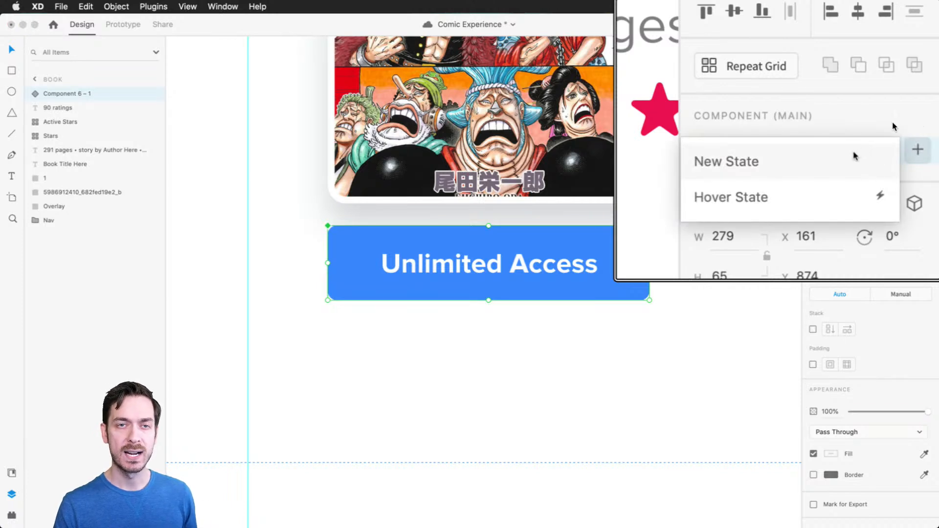
left_click(822, 162)
type("Secondary")
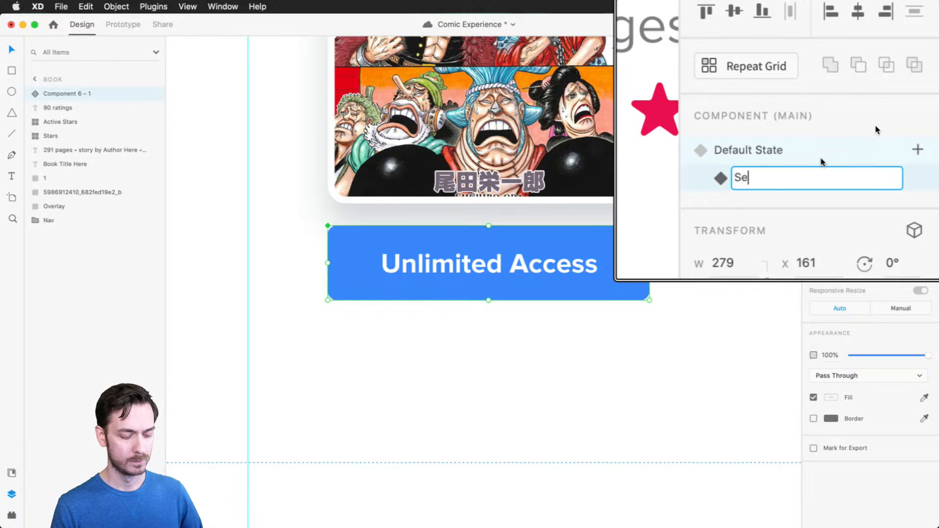
key("Return")
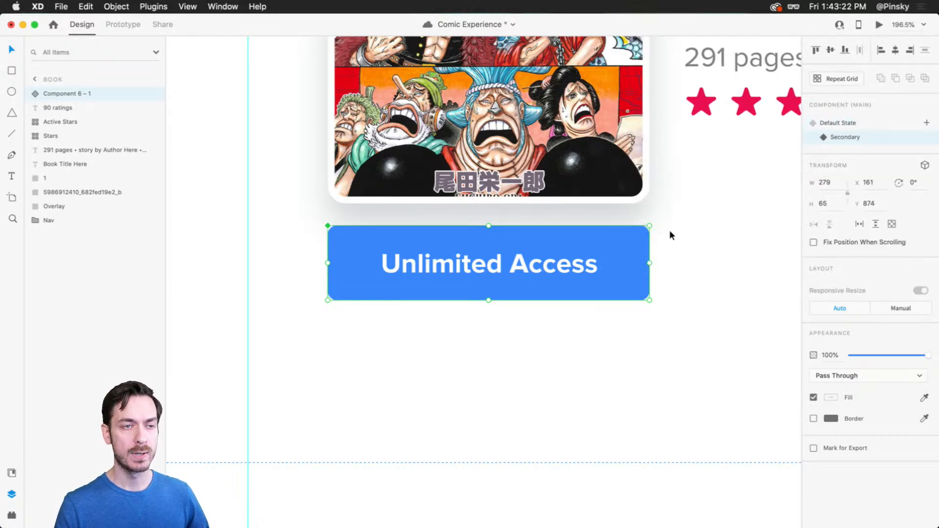
Fill the button's rectangle in the Secondary state with light grey #CECECE.
double_click(615, 245)
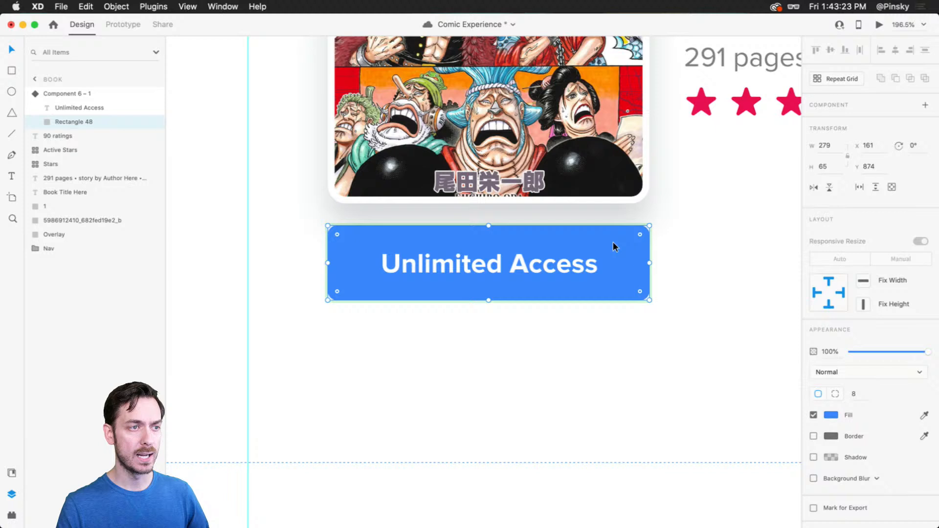
left_click(827, 415)
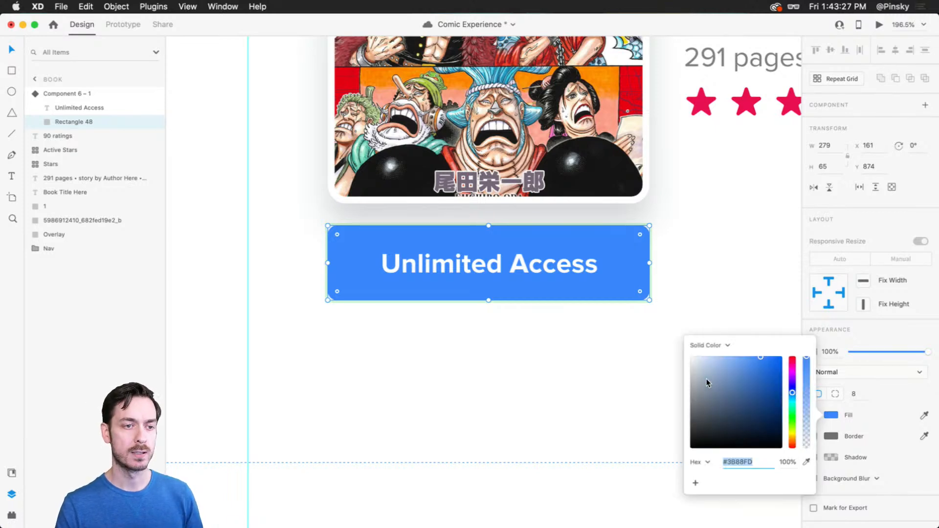
left_click_drag(707, 379, 674, 373)
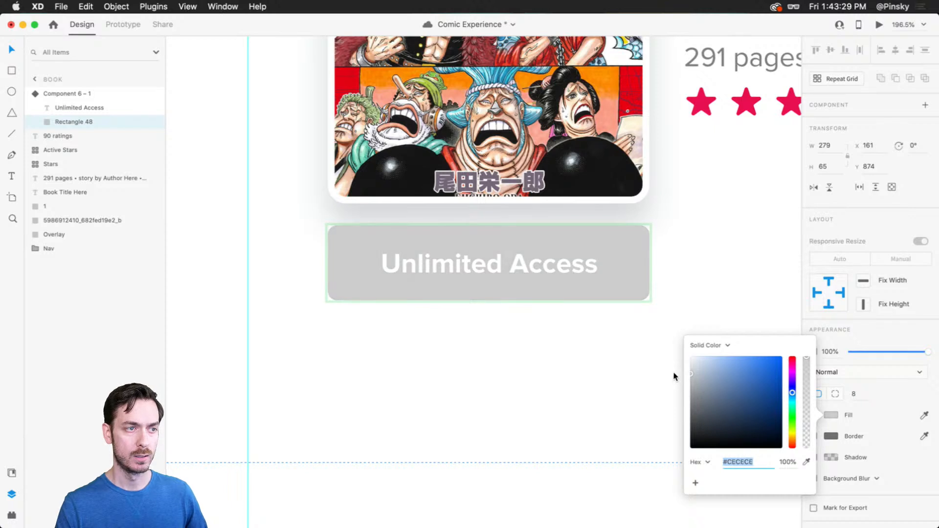
Recolour the "Unlimited Access" label in the Secondary state to a darker grey than its rectangle.
left_click(588, 262)
scroll(837, 484, "down", 1)
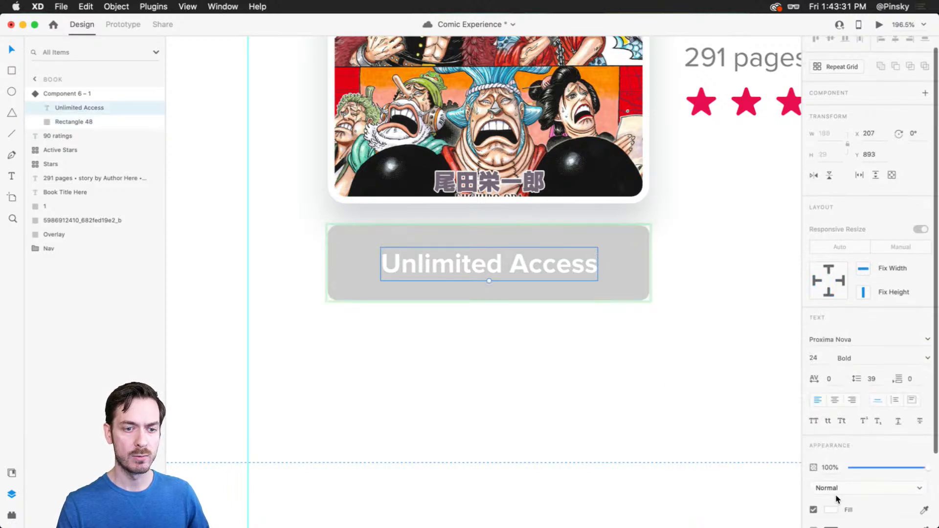
left_click(831, 509)
left_click_drag(691, 396, 682, 417)
left_click(665, 377)
left_click(634, 291)
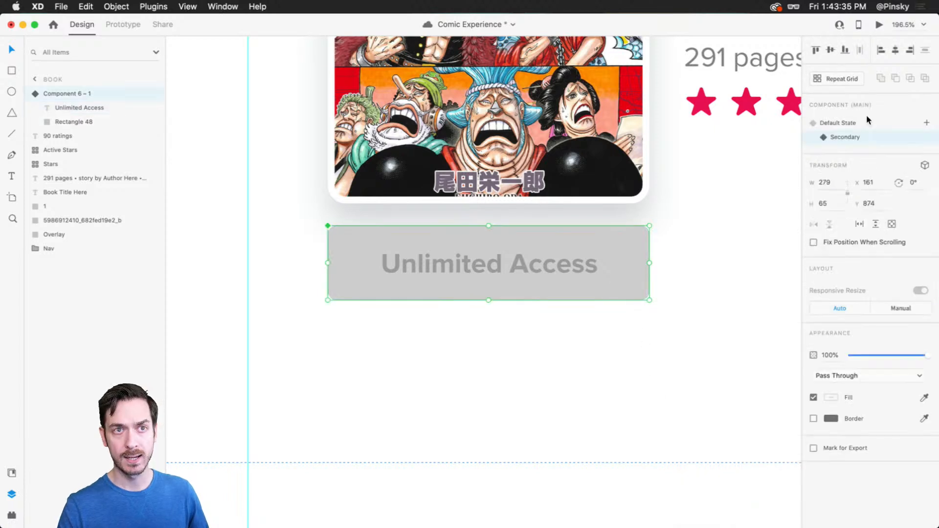
Return the button component to its default state and add another state named "Outlined".
left_click(861, 122)
left_click(856, 137)
left_click(855, 123)
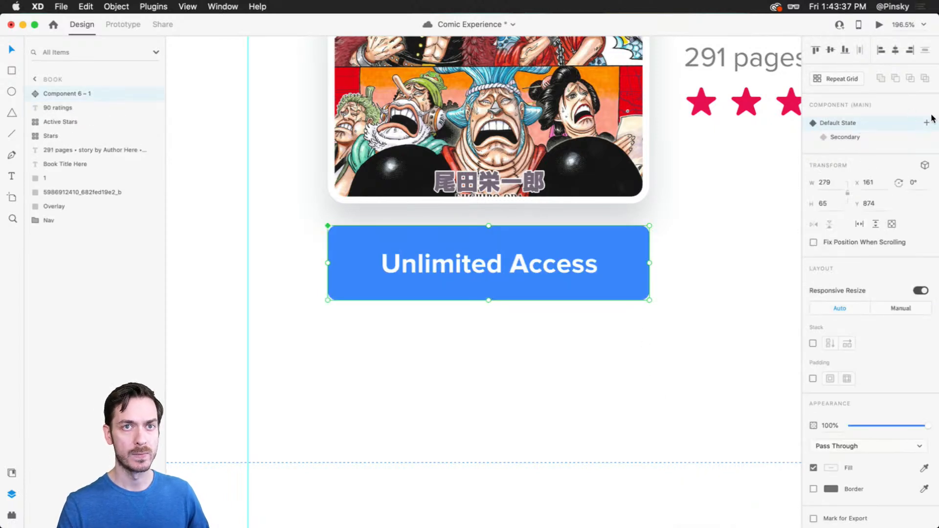
left_click(927, 123)
left_click(864, 129)
type("Ou")
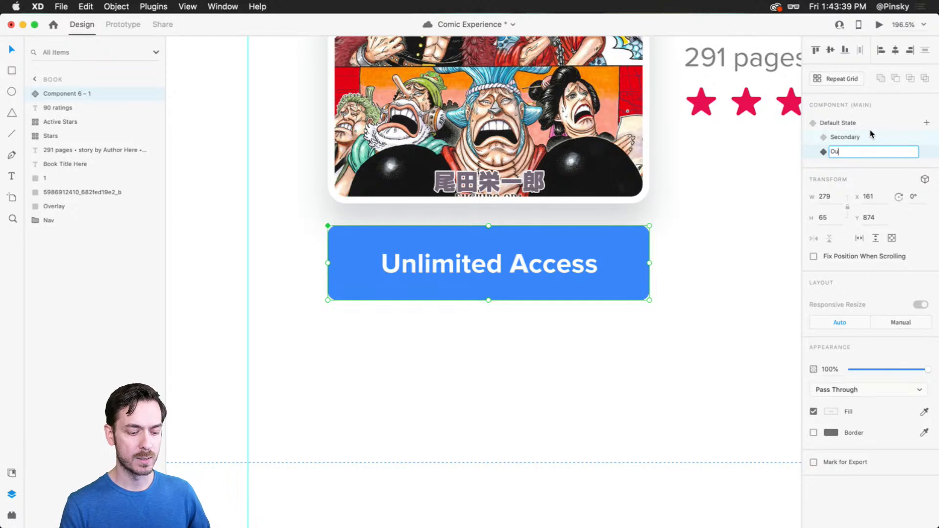
type("tlined")
key("Return")
Remove the rectangle's fill in the Outlined state and give it a #3C3C3C border of size 2.
double_click(639, 244)
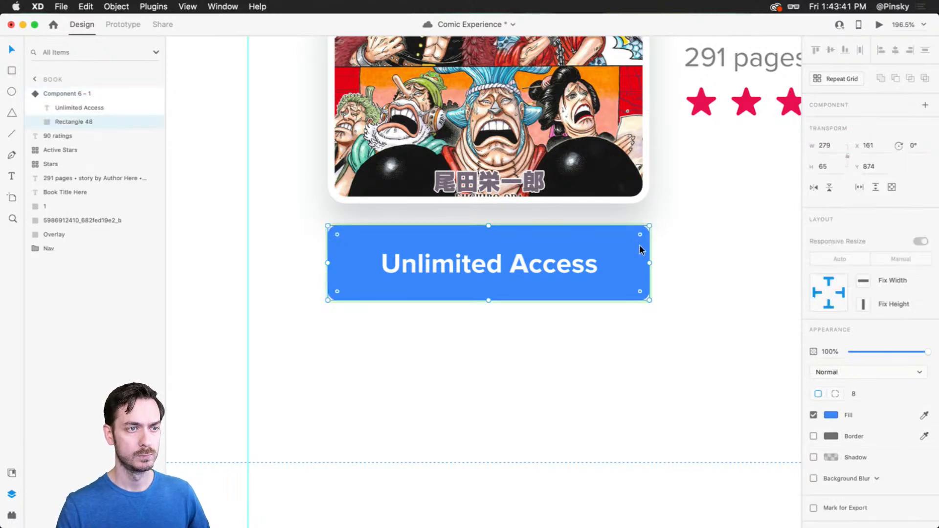
left_click(813, 416)
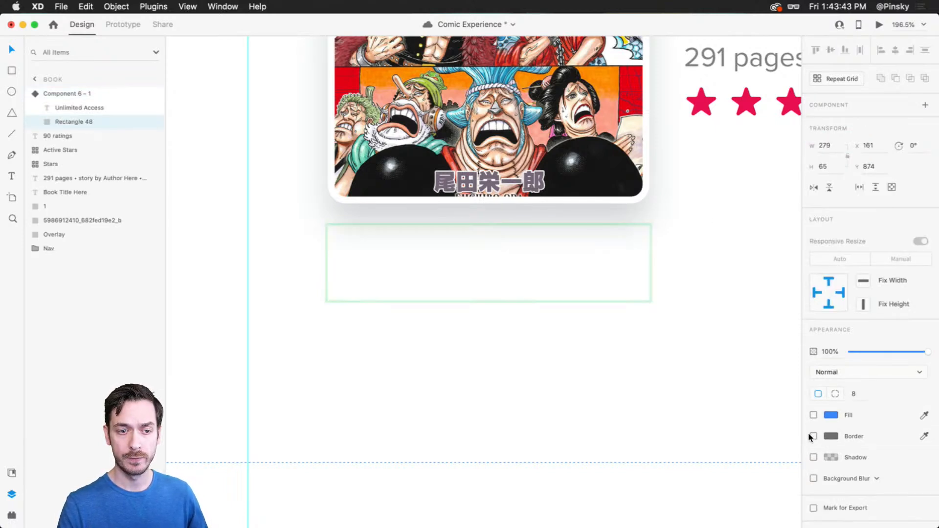
left_click(814, 437)
left_click(832, 436)
left_click(702, 446)
left_click_drag(701, 447, 672, 445)
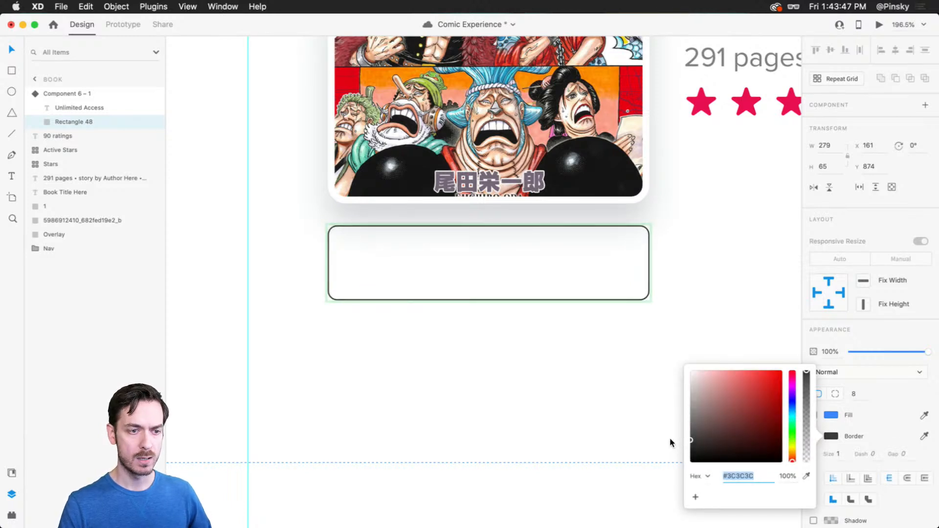
left_click(839, 460)
type("2")
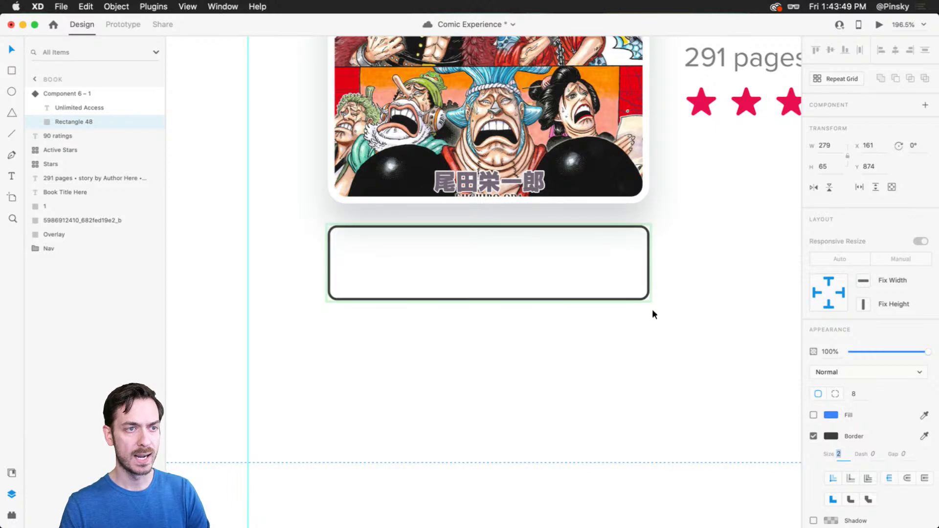
Match the Outlined state's "Unlimited Access" label colour to the dark border by sampling it.
left_click(509, 260)
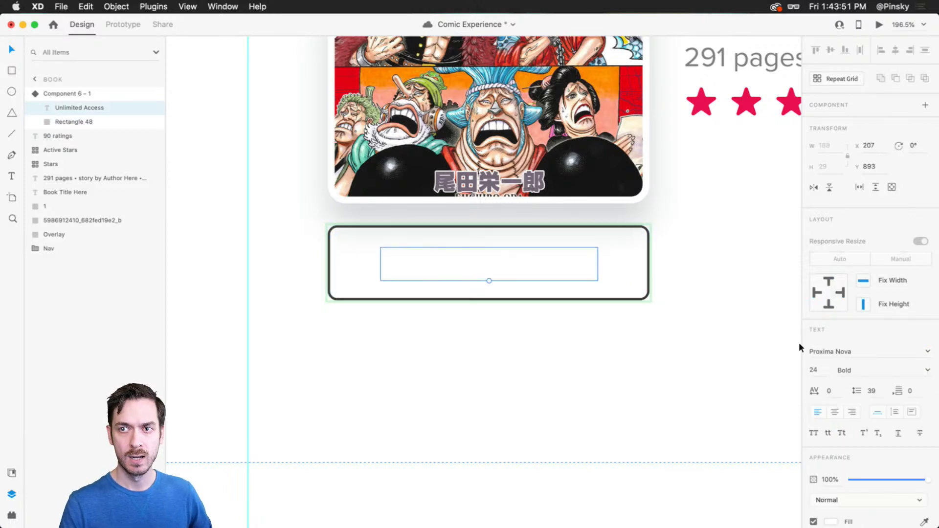
scroll(896, 455, "down", 2)
left_click(924, 481)
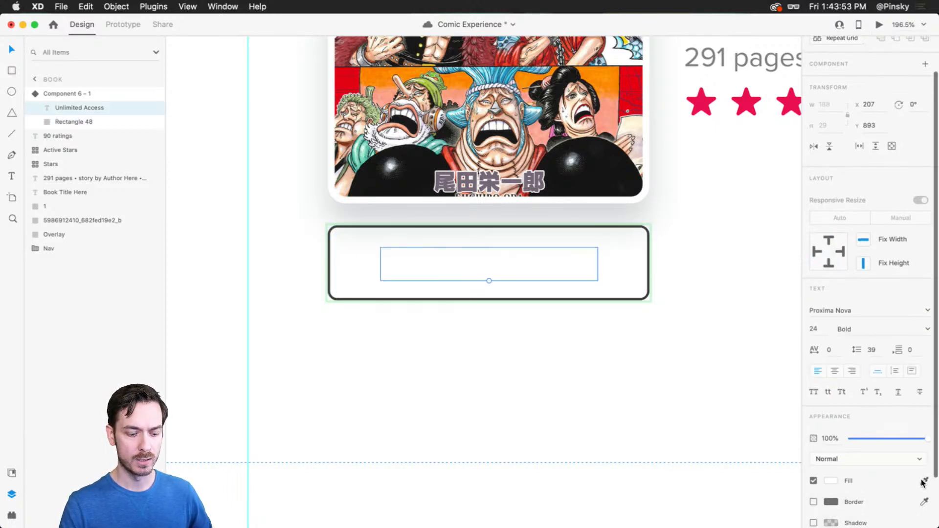
left_click(598, 300)
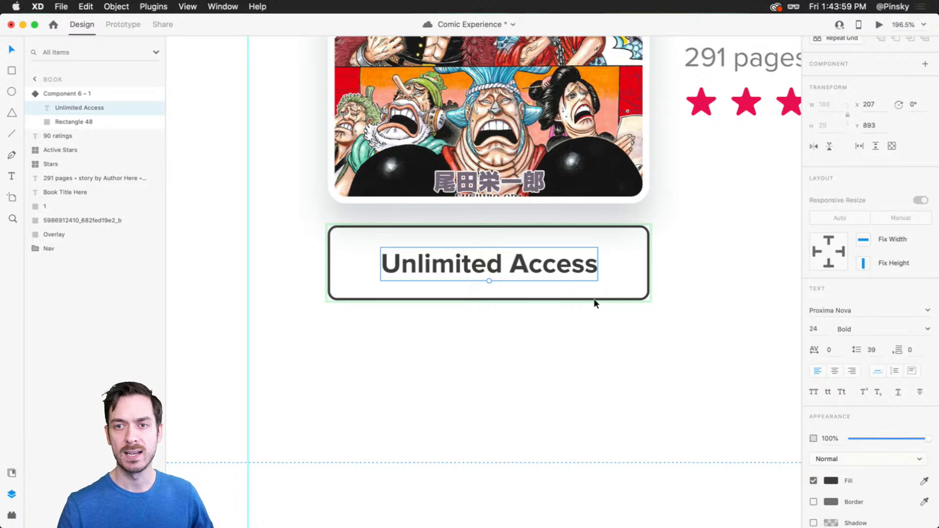
left_click(674, 250)
left_click(528, 257)
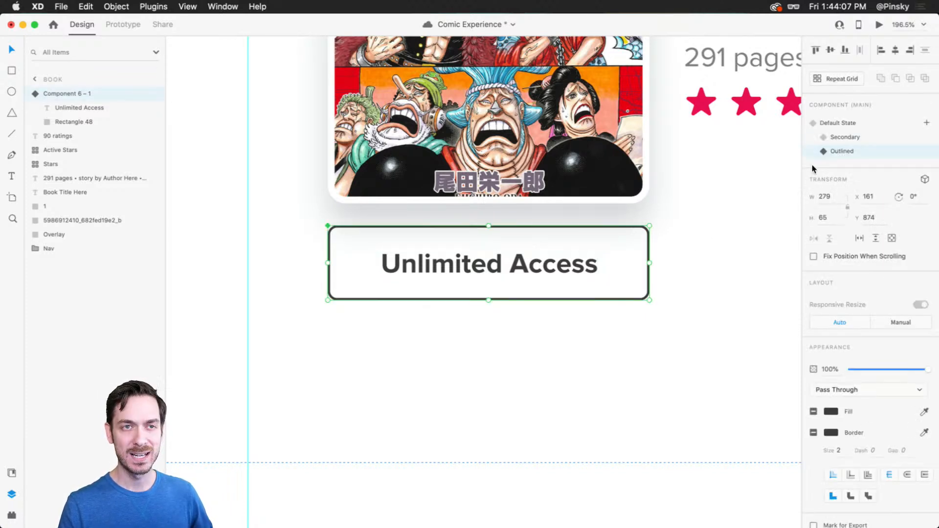
Compare the button component's Default, Secondary and Outlined states.
left_click(871, 137)
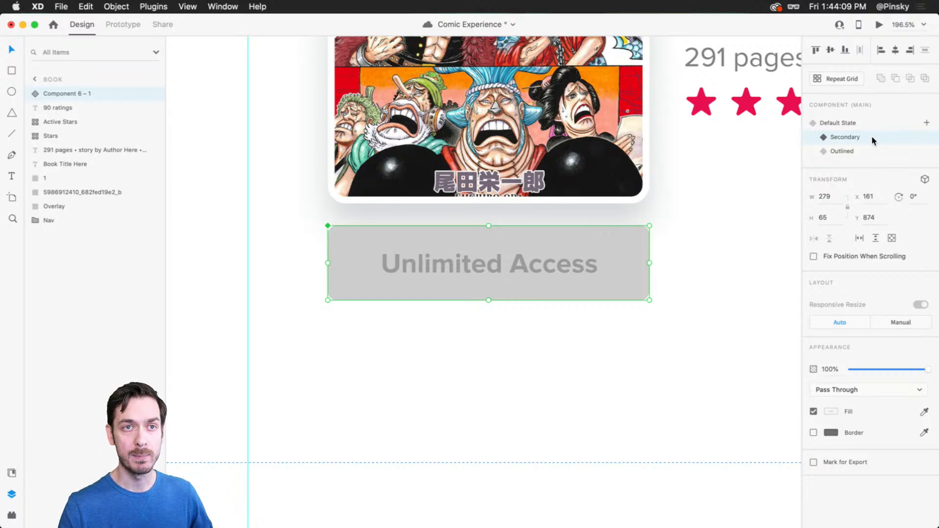
left_click(861, 125)
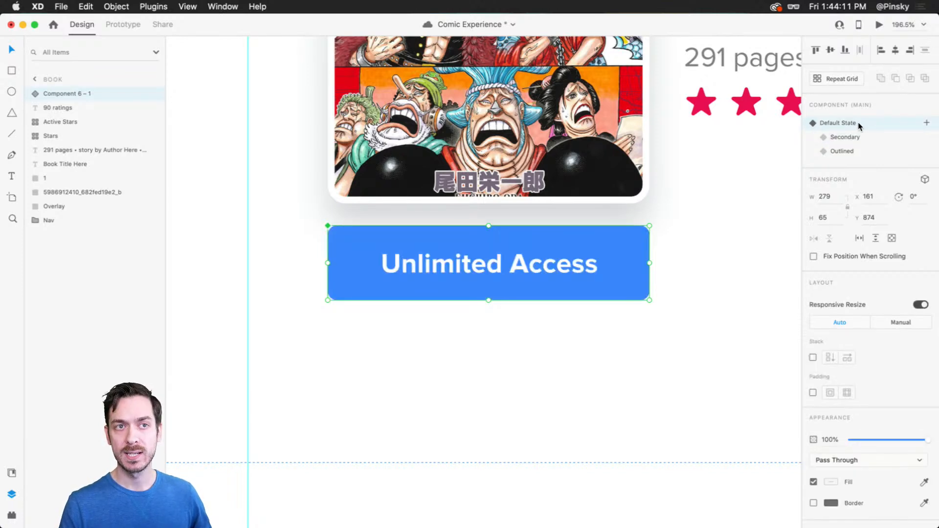
left_click(859, 137)
left_click(856, 149)
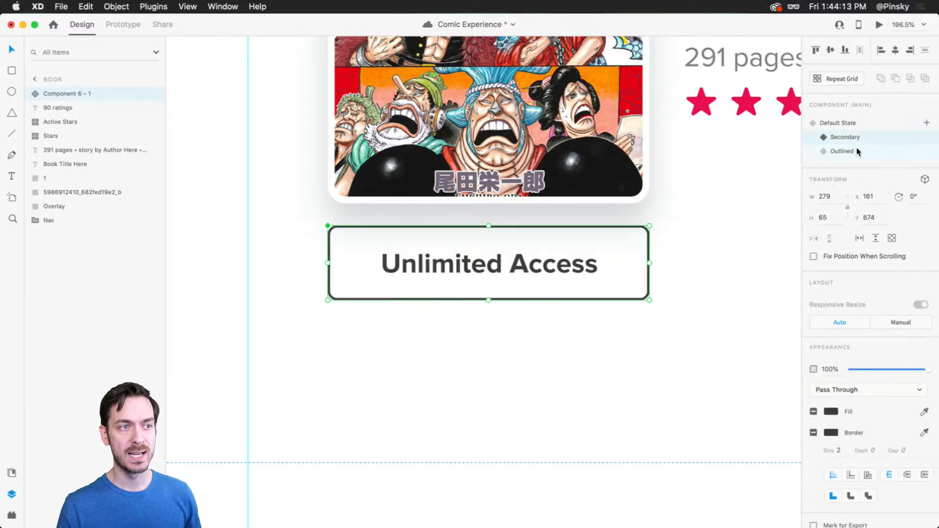
Restore the button's default state, duplicate it directly below at Y 952 and switch the copy to Outlined.
left_click(865, 120)
left_click_drag(553, 258, 557, 352)
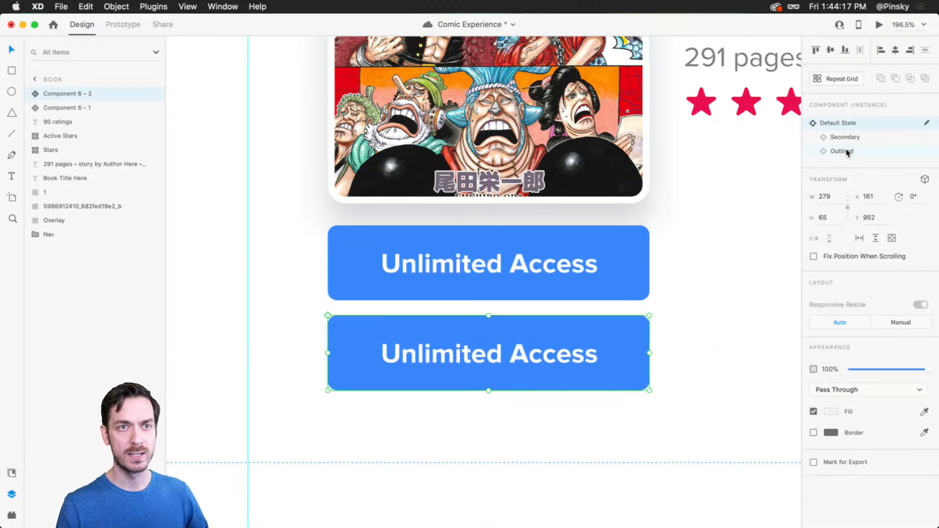
left_click(861, 151)
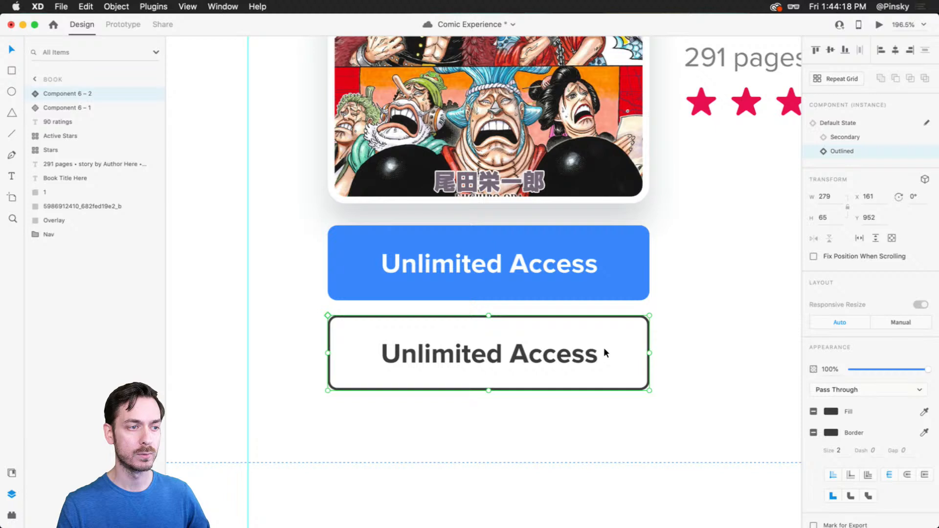
Centre-align the outlined button's label and change its text to "Purchase – $9.99".
double_click(527, 351)
double_click(527, 350)
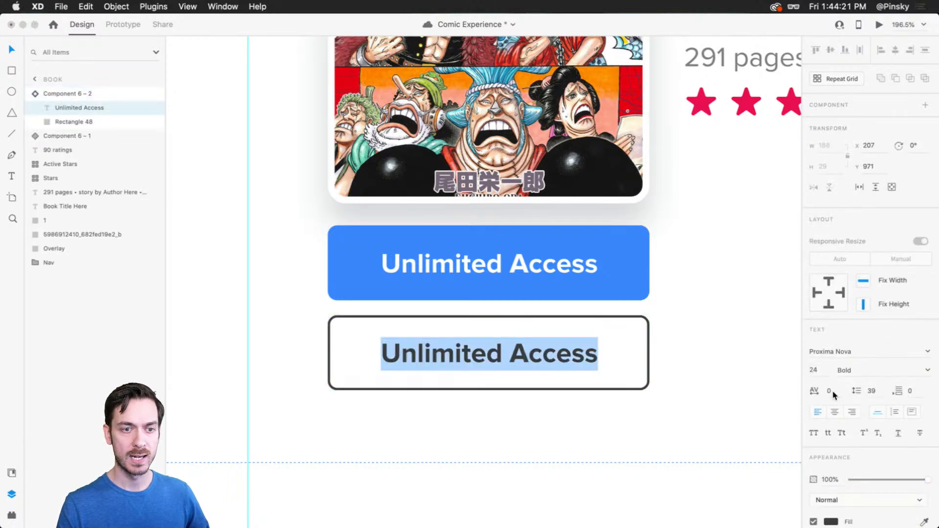
left_click(835, 412)
type("P")
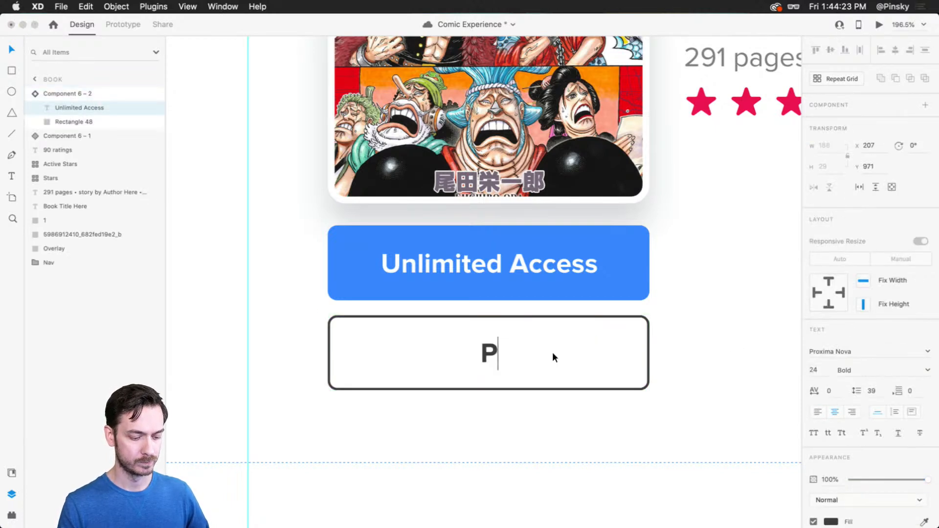
type("urchase – $99")
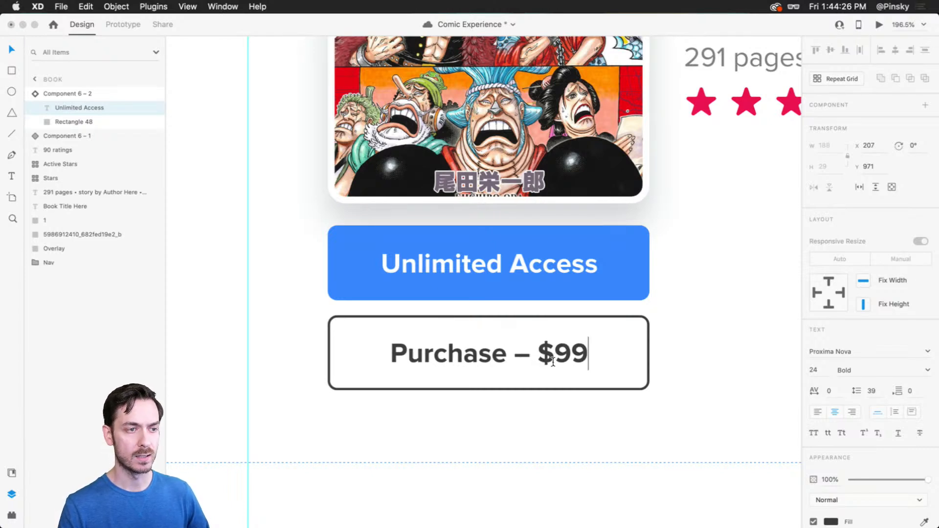
key("BackSpace")
type(".99")
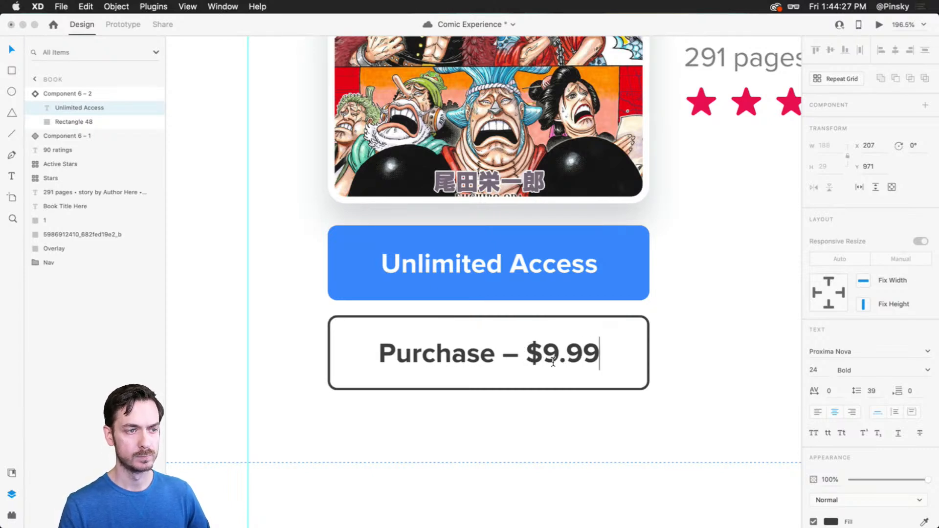
key("Escape")
key("Escape")
left_click(684, 322)
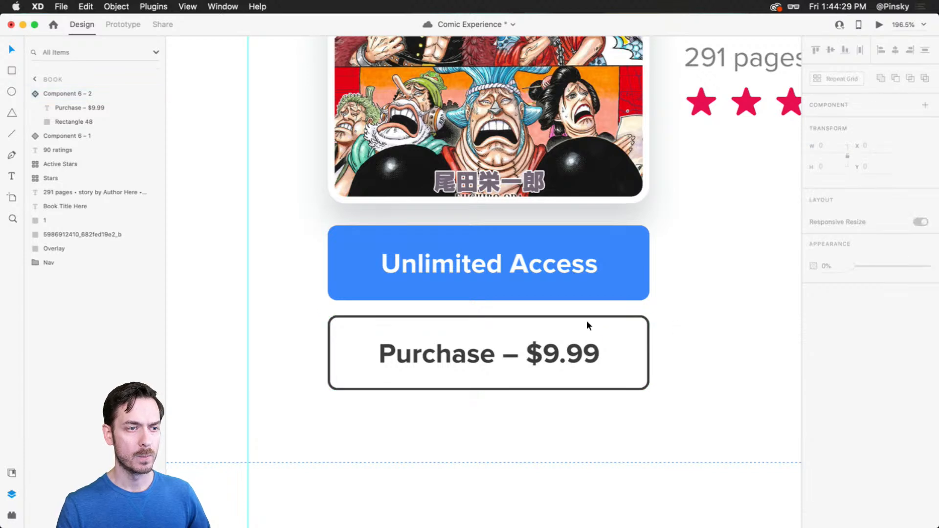
Try a corner radius of 0 on the main blue button's rectangle and undo the change.
left_click(586, 323)
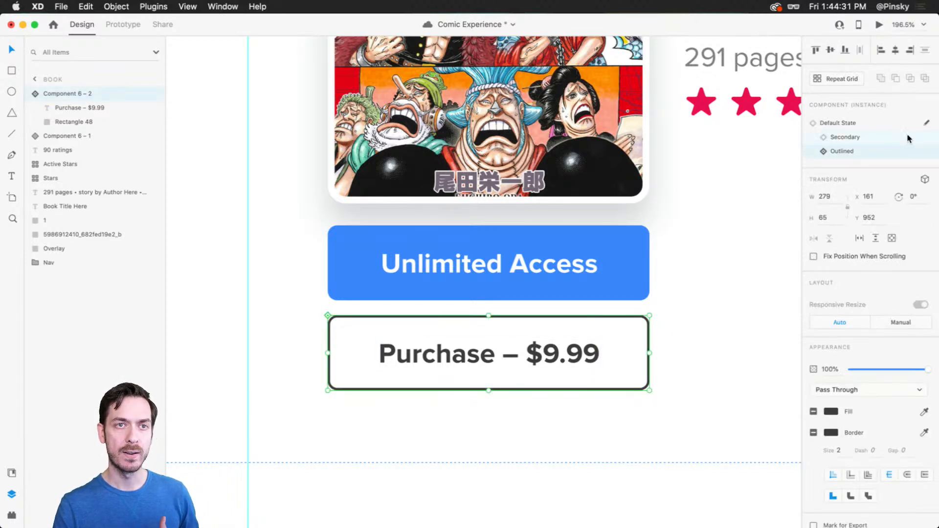
left_click(541, 267)
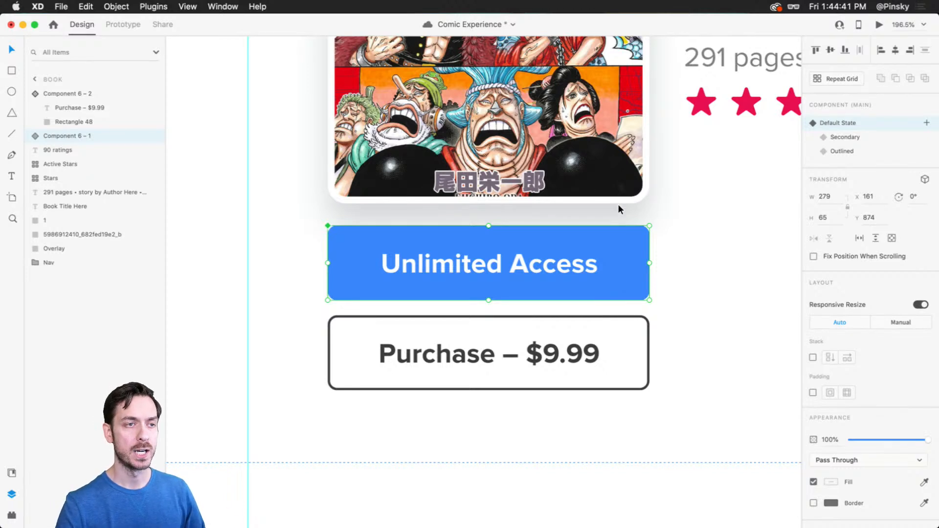
double_click(626, 240)
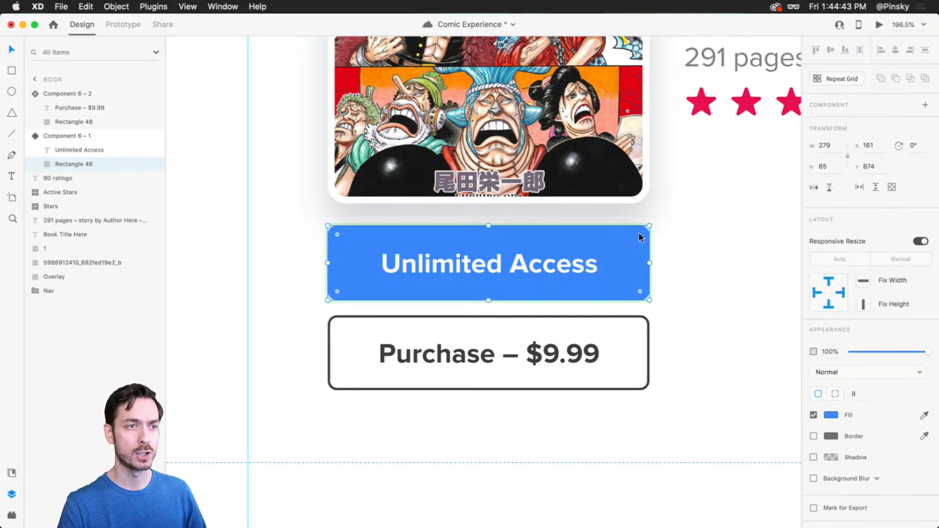
mouse_move(639, 235)
left_mouse_down()
mouse_move(591, 268)
mouse_move(642, 226)
left_mouse_up()
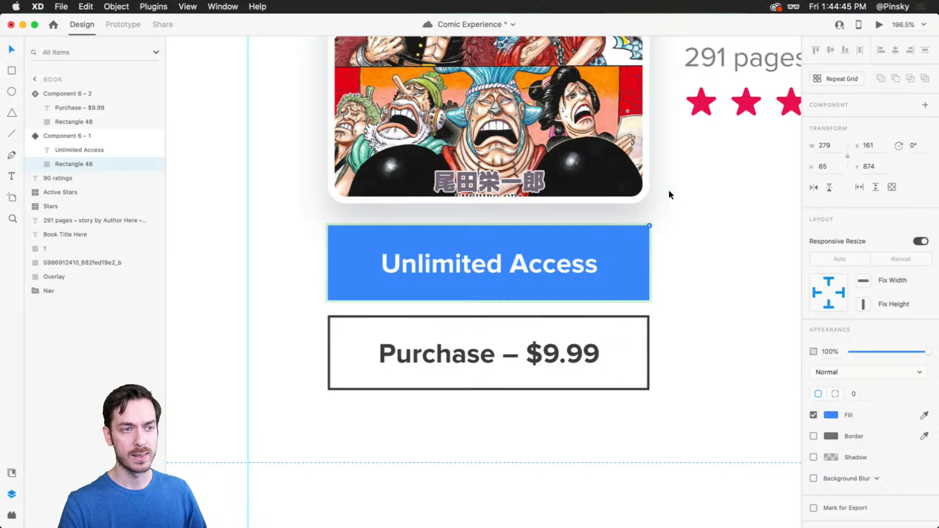
key("super+z")
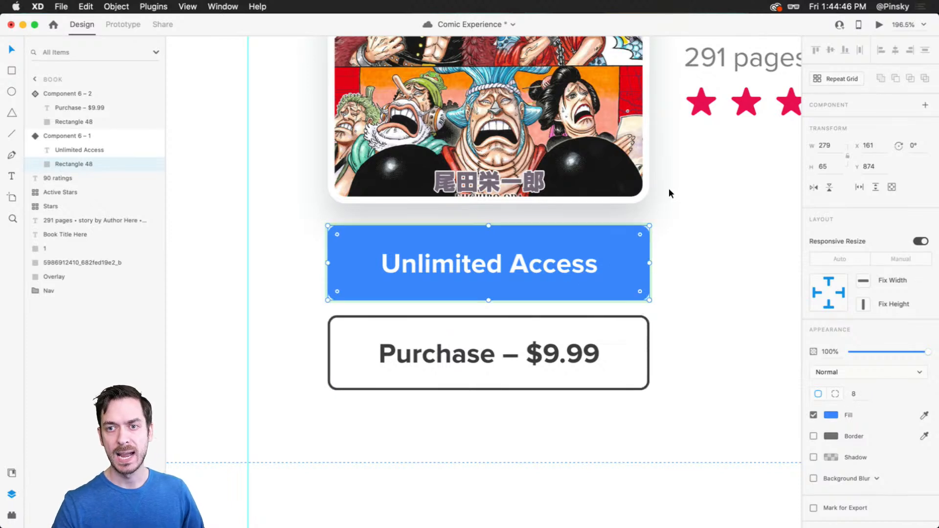
left_click(694, 278)
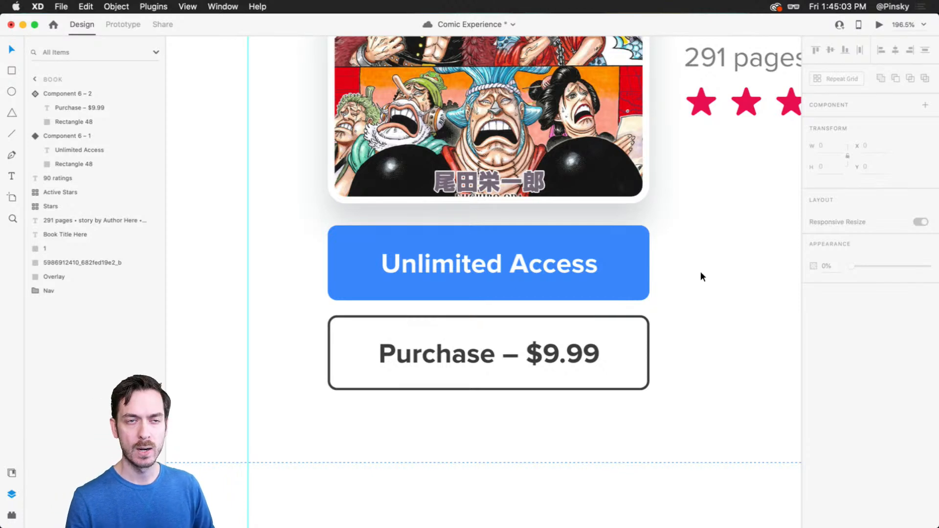
Rename the blue "Unlimited Access" button's main component as "Premium".
scroll(701, 276, "down", 3)
scroll(676, 288, "up", 3)
left_click(618, 290)
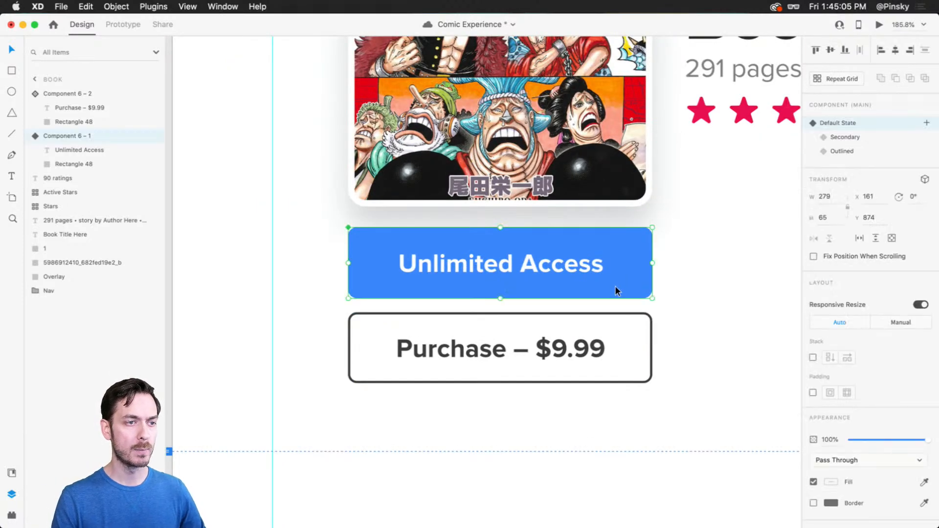
double_click(56, 137)
type("Premi")
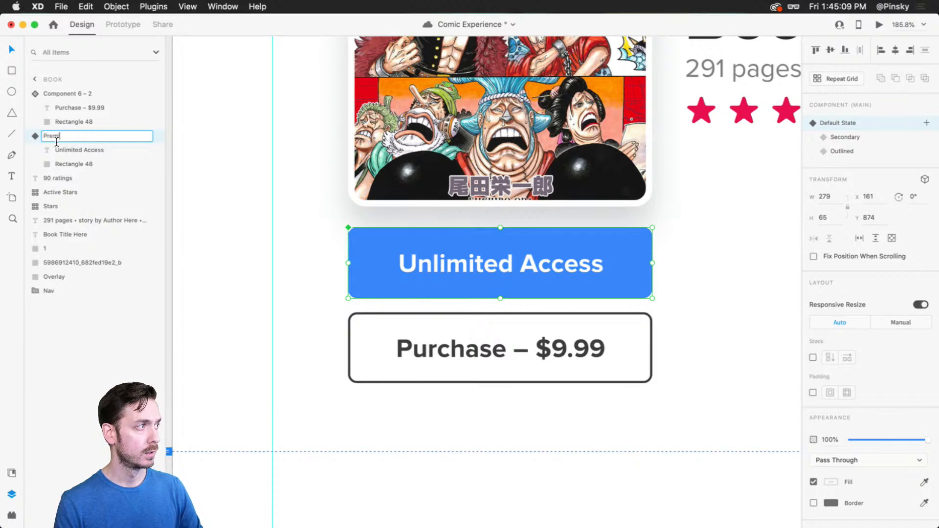
type("um")
Rename the outlined "Purchase – $9.99" component instance as "Purchase".
key("shift+Tab")
key("shift+Tab")
key("shift+Tab")
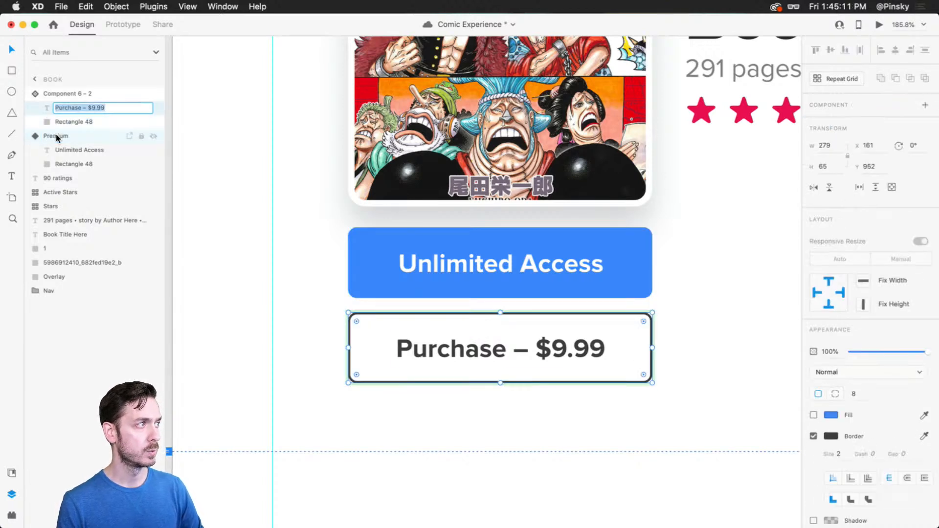
type("Pu")
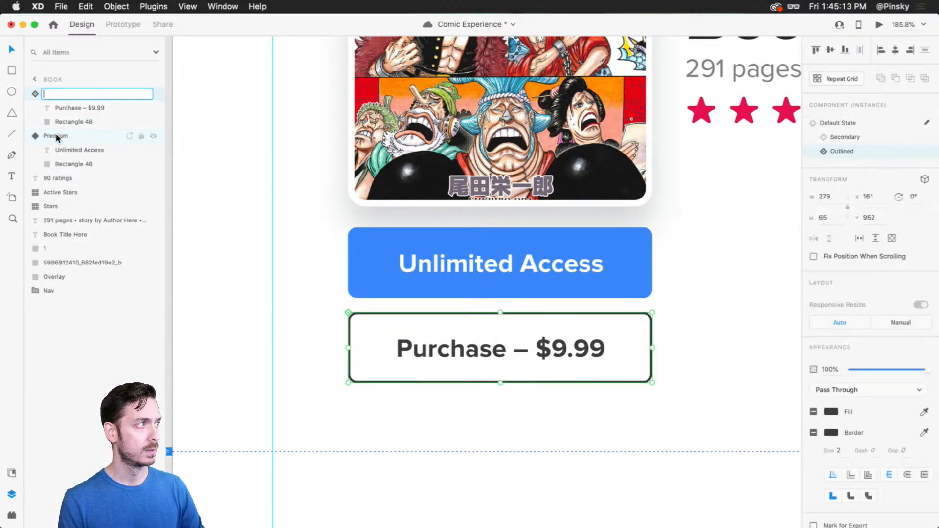
type("rchase")
key("Return")
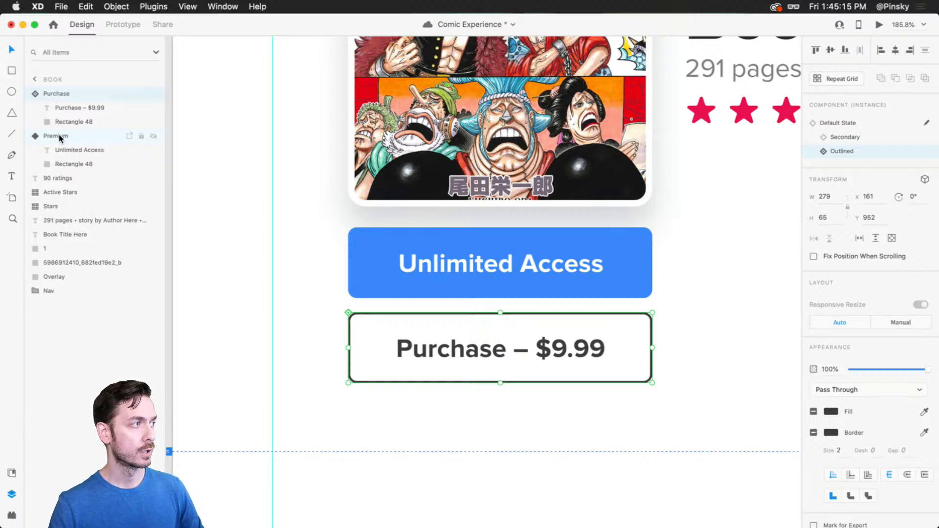
Group the Premium and Purchase components and name the group "Buttons".
left_click(58, 136, "shift")
key("super+g")
double_click(50, 97)
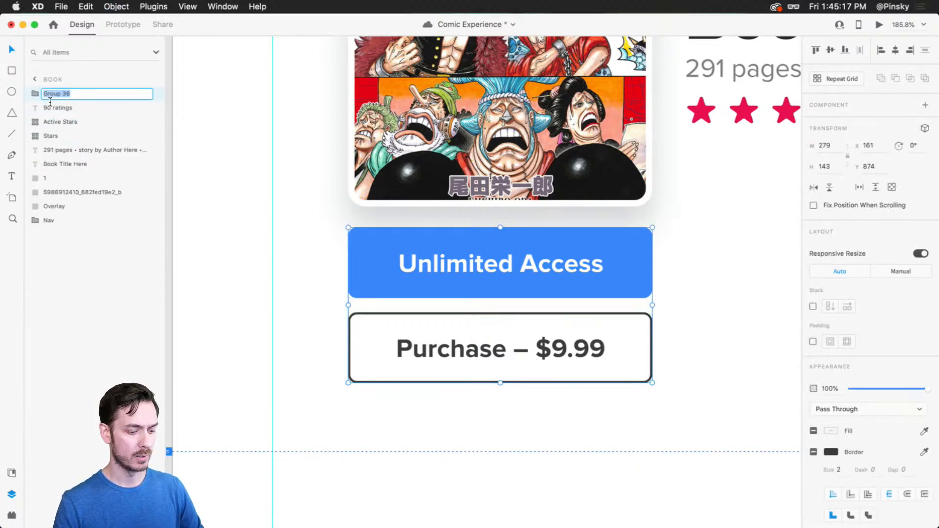
type("VBu")
key("BackSpace")
key("BackSpace")
type("Buttons")
key("Return")
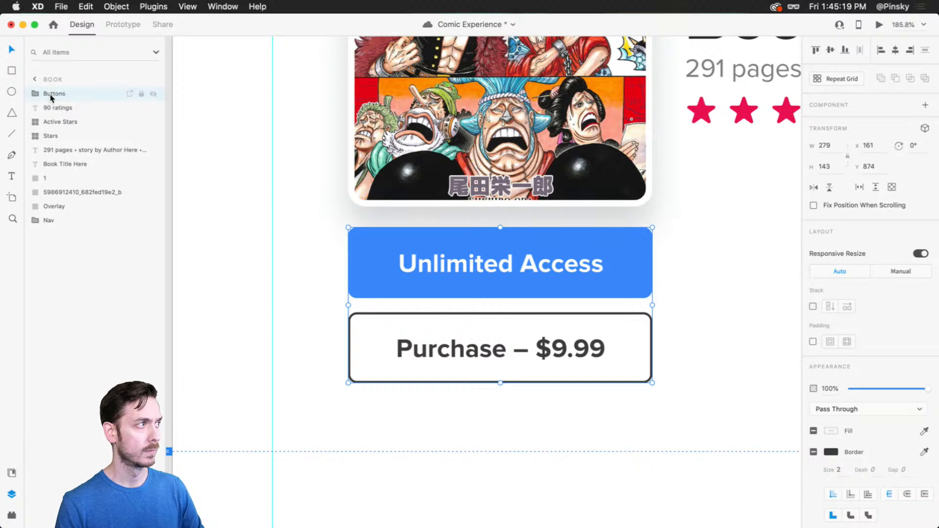
Turn the Buttons group into a vertical stack and try shifting the outlined button within it.
left_click(814, 306)
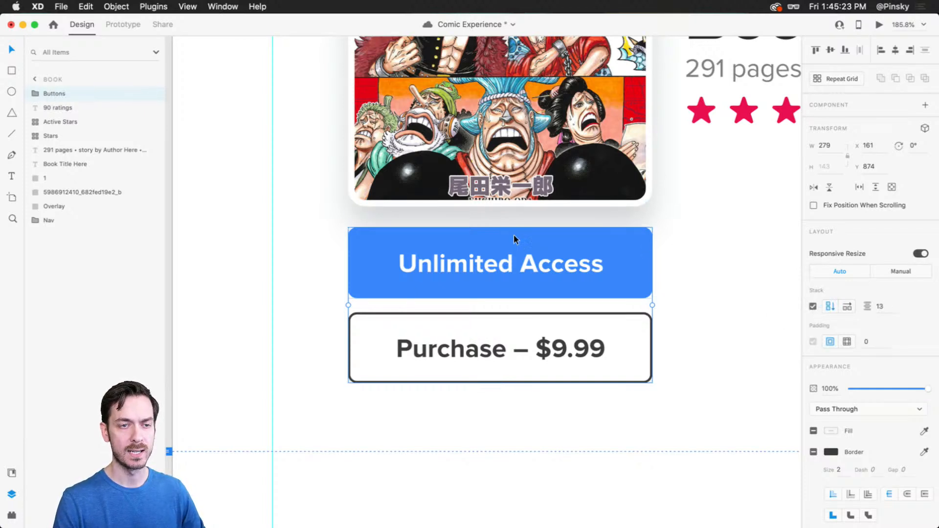
double_click(553, 342)
mouse_move(557, 341)
left_mouse_down()
mouse_move(558, 264)
mouse_move(569, 350)
left_mouse_up()
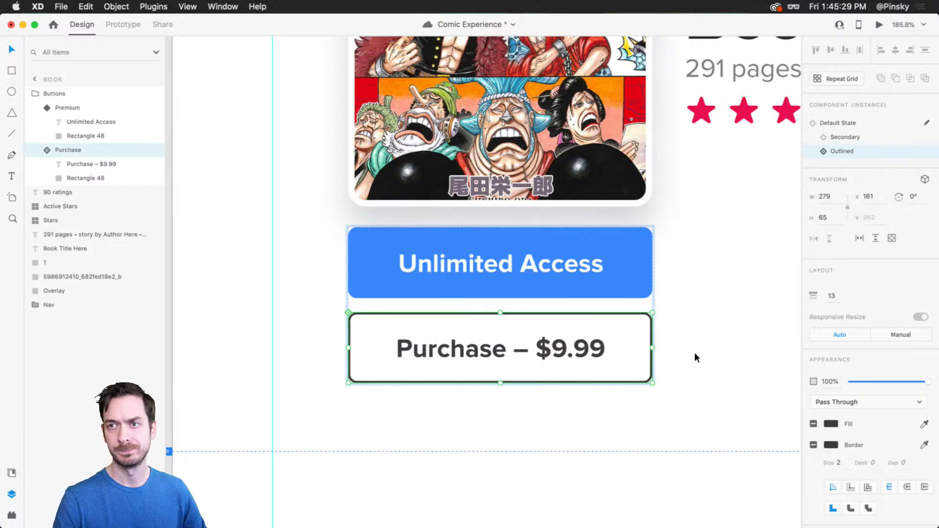
scroll(695, 352, "down", 5)
left_click(729, 339)
left_click_drag(741, 337, 550, 333)
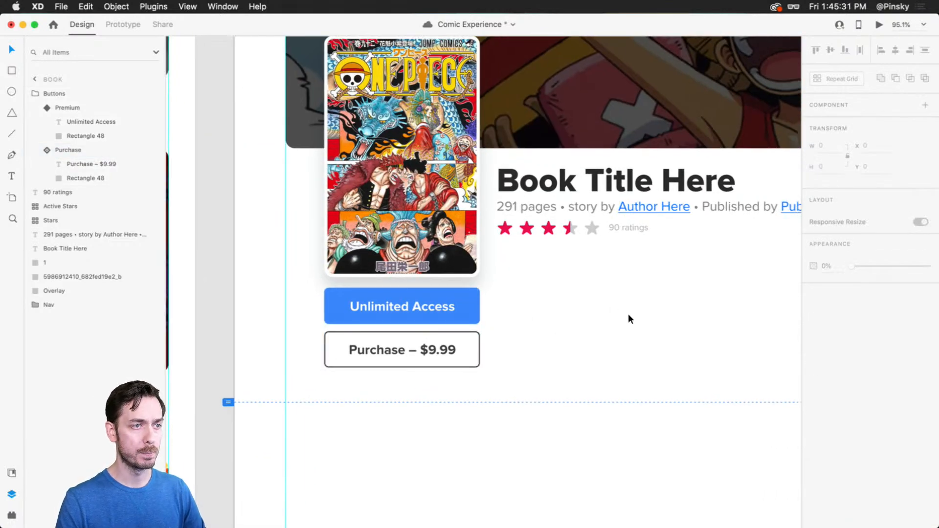
Add a left-aligned "About this series" text heading below the star ratings at X 469, Y 811.
scroll(628, 319, "right", 5)
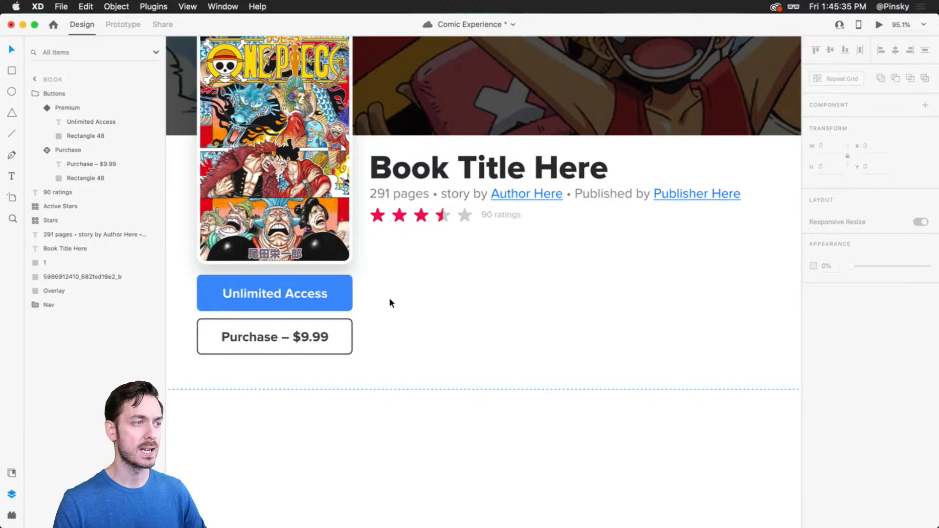
scroll(374, 249, "up", 2)
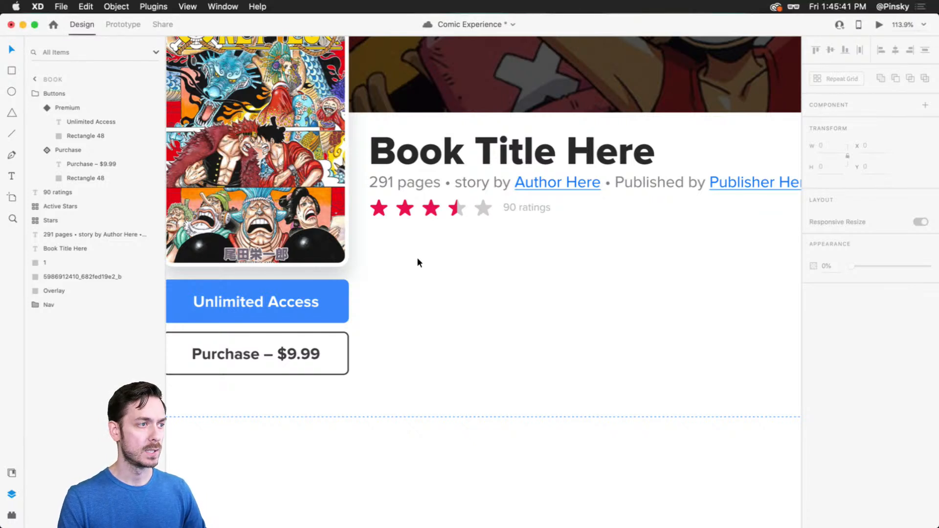
left_click(371, 259)
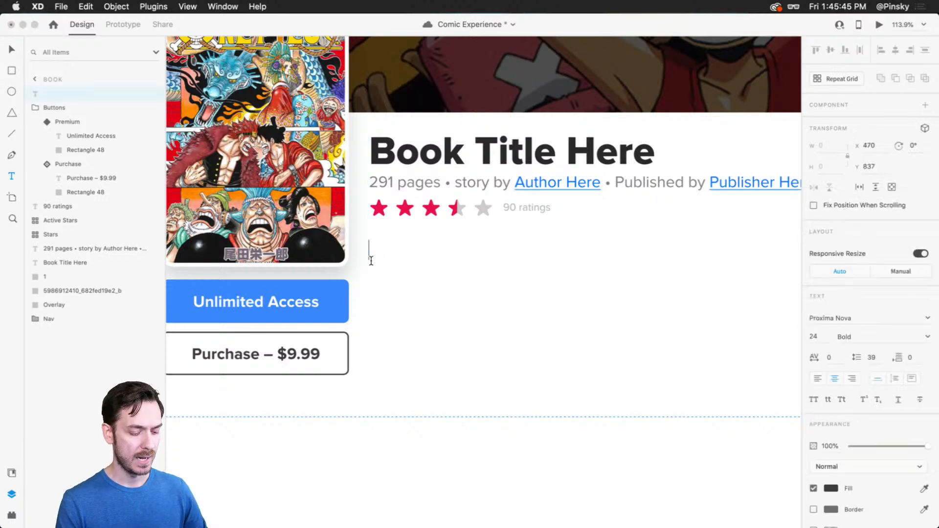
type("A")
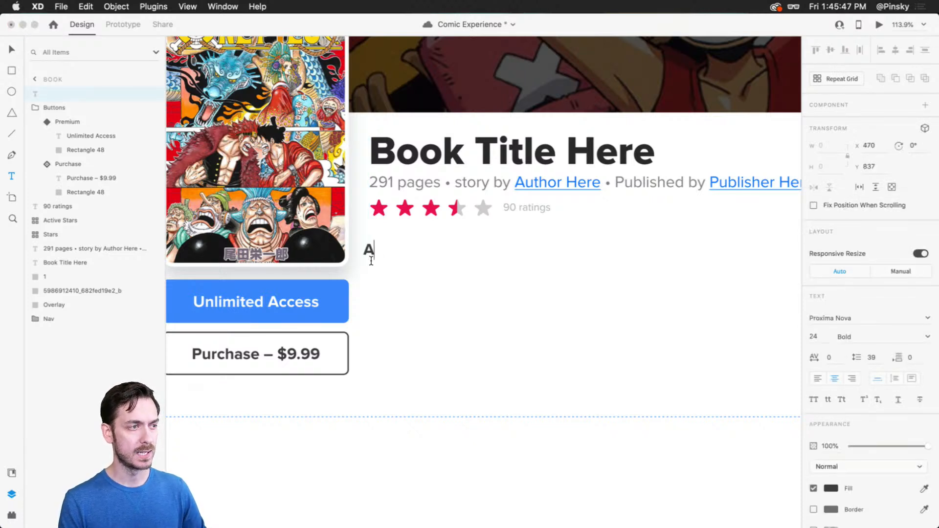
type("bout this series")
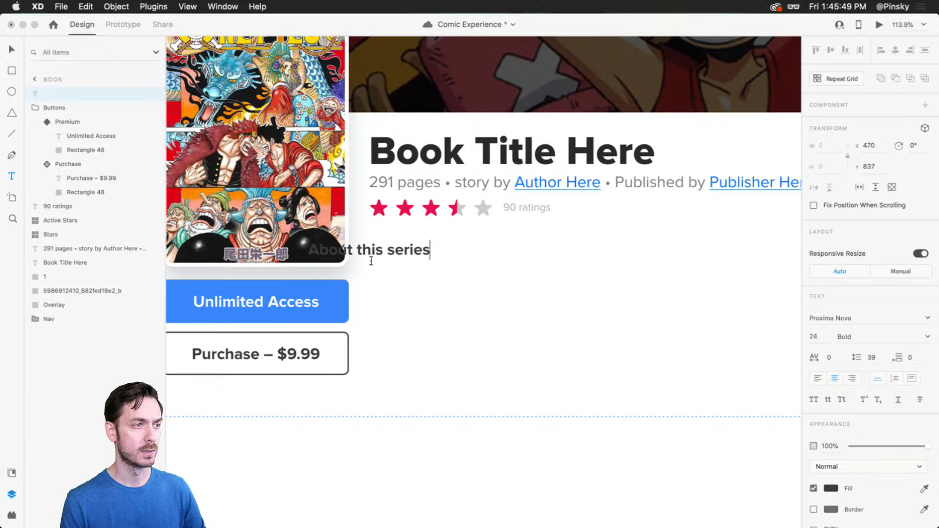
key("Escape")
left_click(817, 379)
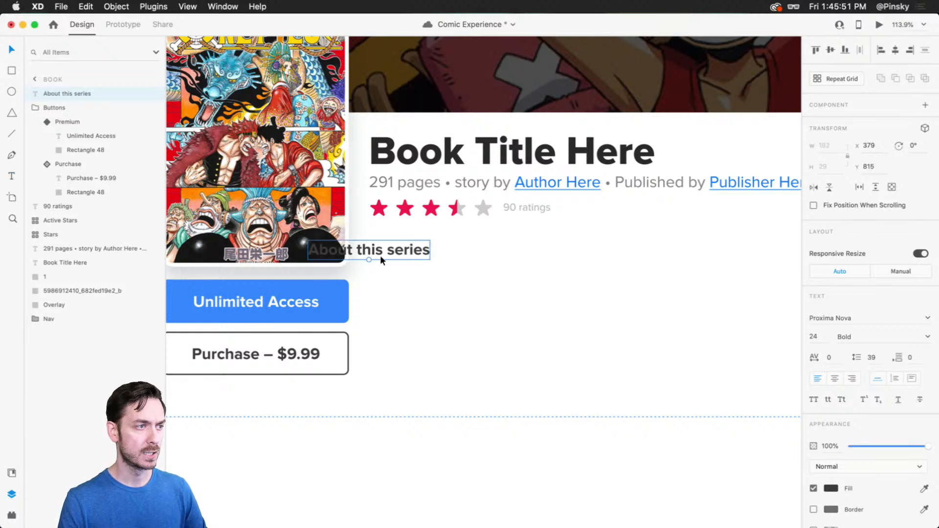
left_click_drag(380, 255, 439, 253)
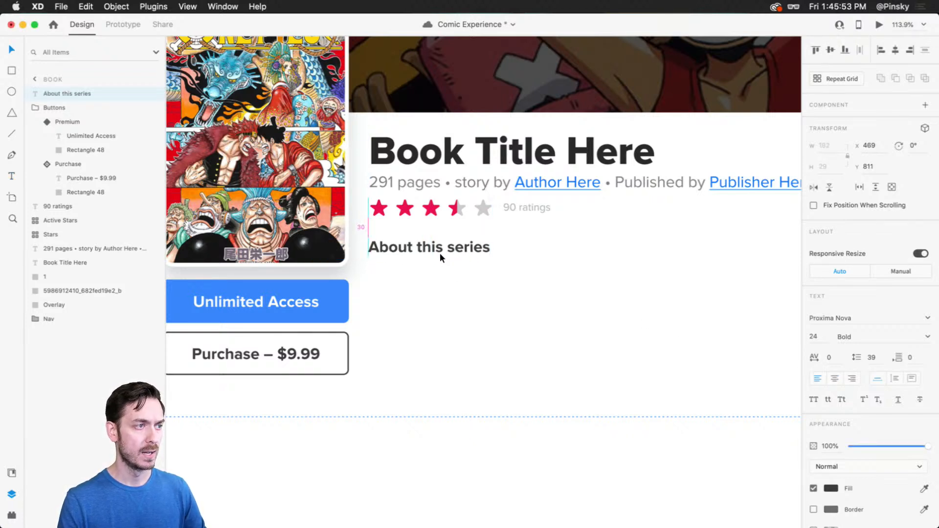
Draw an area text box about 763 wide below the "About this series" heading, starting at X 469, Y 874.
scroll(478, 283, "right", 5)
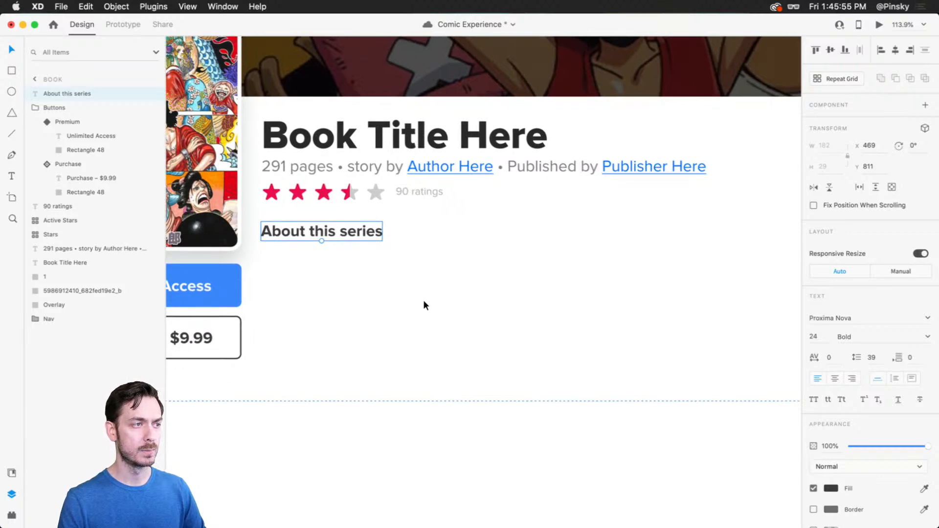
scroll(424, 300, "down", 3)
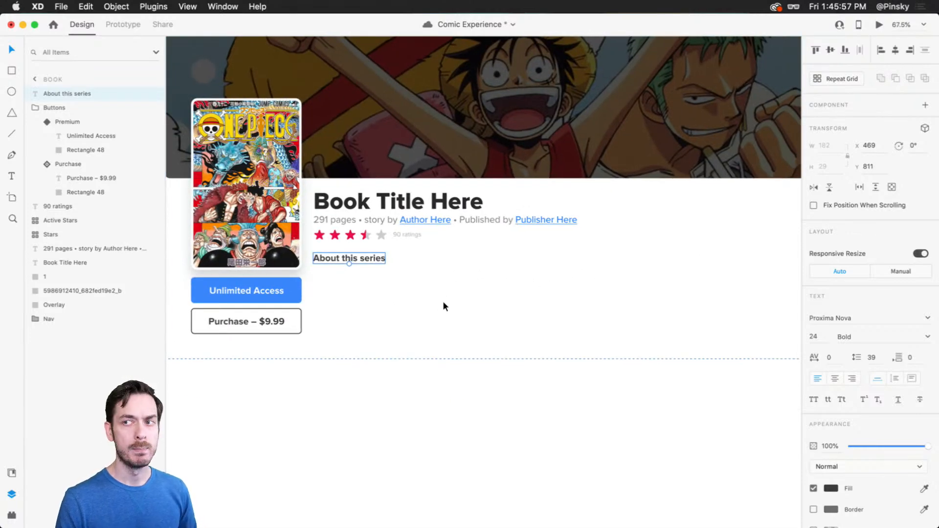
key("t")
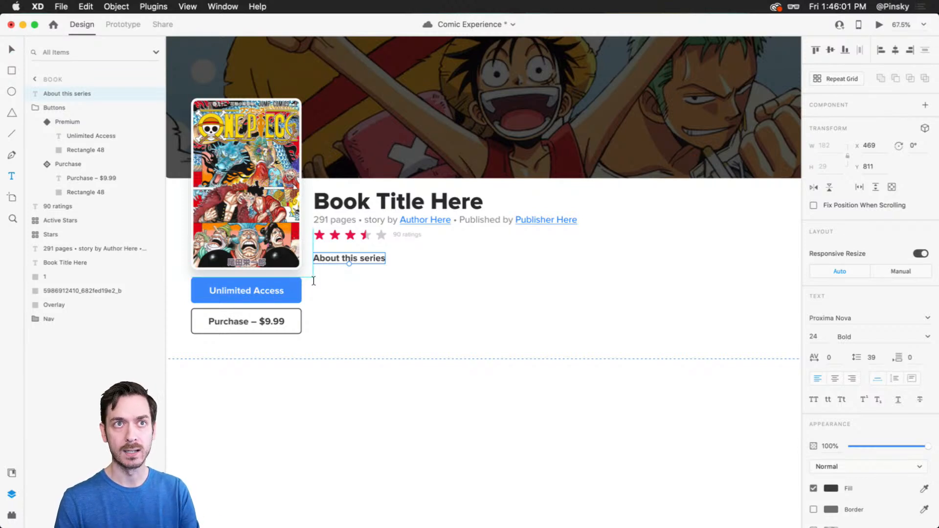
left_click_drag(313, 281, 631, 338)
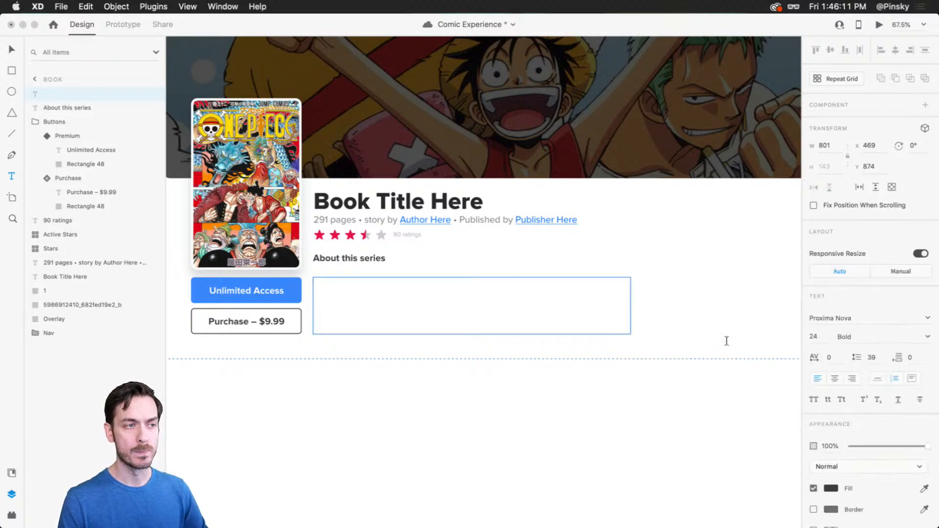
key("Escape")
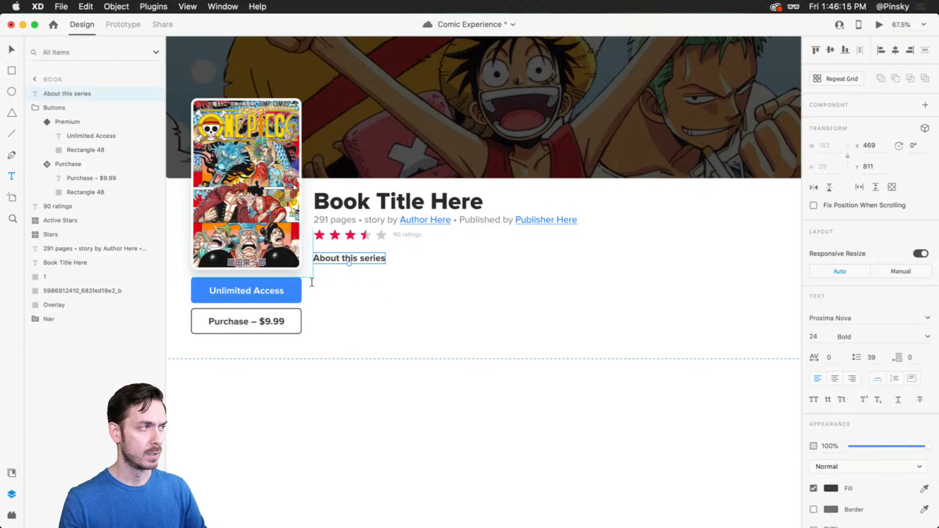
left_click_drag(313, 277, 615, 298)
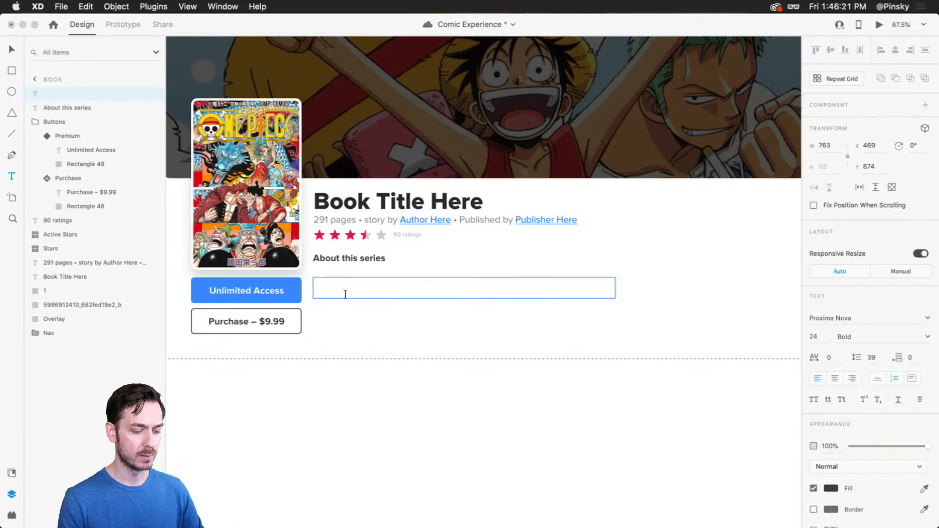
Fill the text box with a one-sentence placeholder giving a first name and ending "and I am a designer.".
type("Hello my anemia")
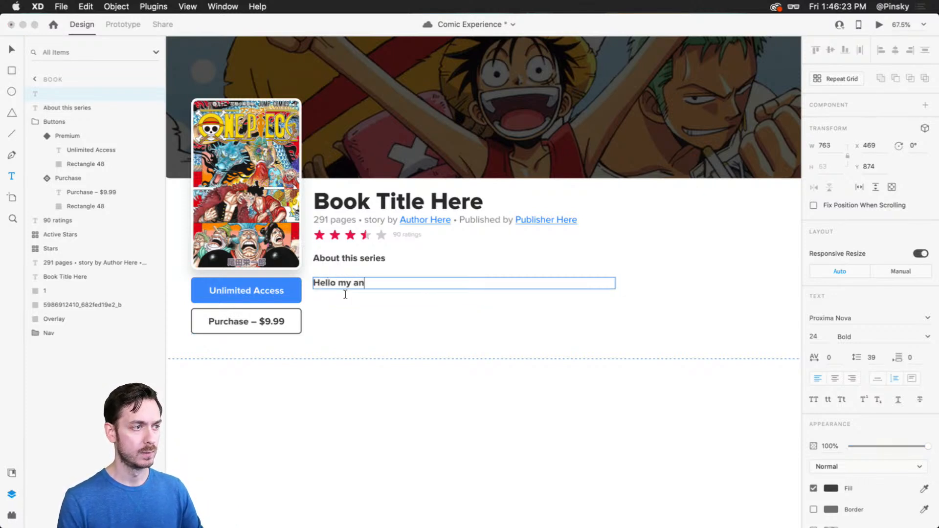
key("BackSpace")
key("BackSpace")
key("BackSpace")
key("BackSpace")
key("BackSpace")
key("BackSpace")
key("BackSpace")
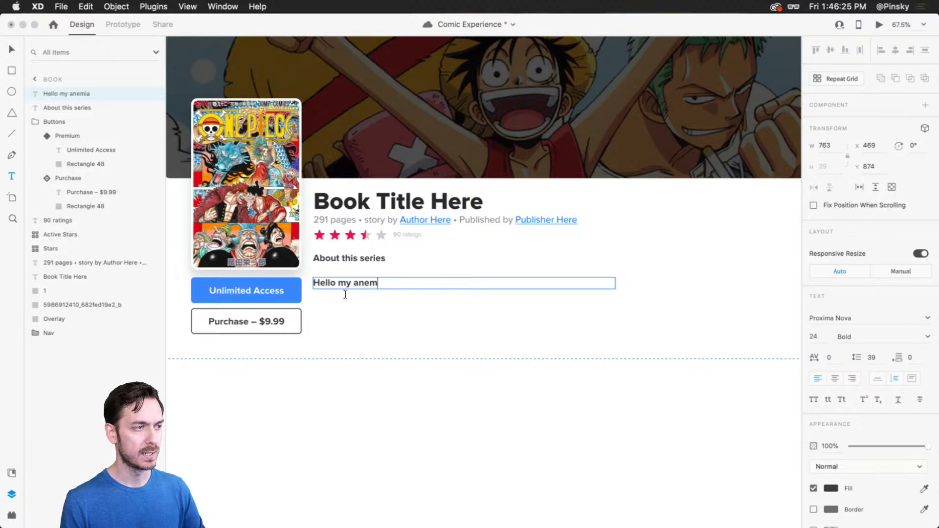
type("name is Howard an")
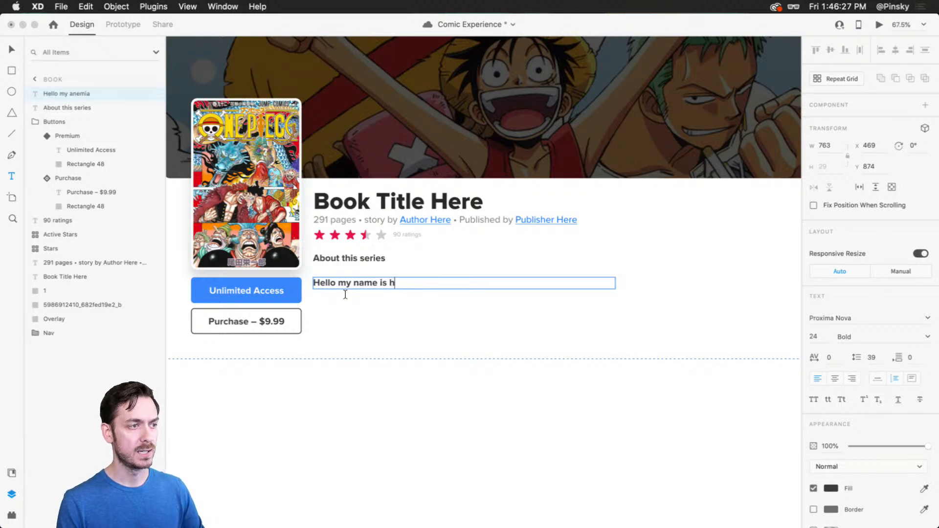
type("d I ")
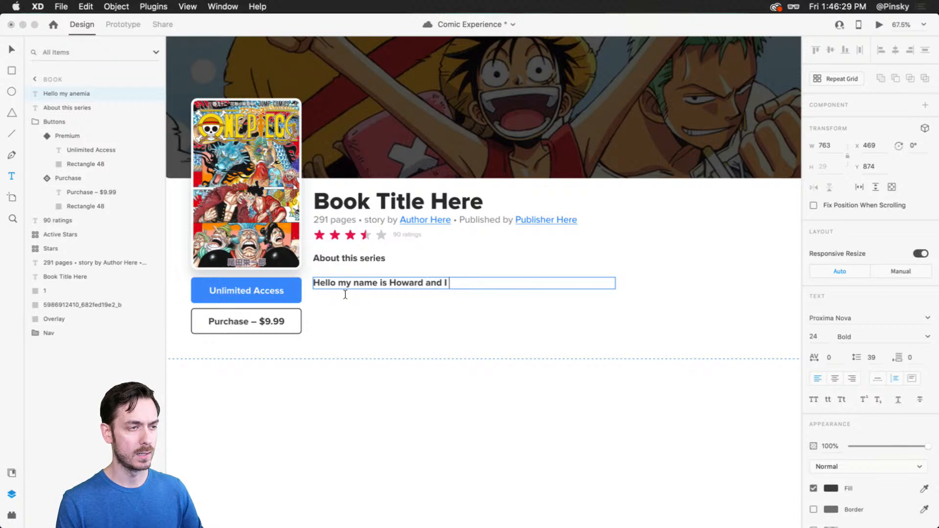
type("am")
type(" a designer.")
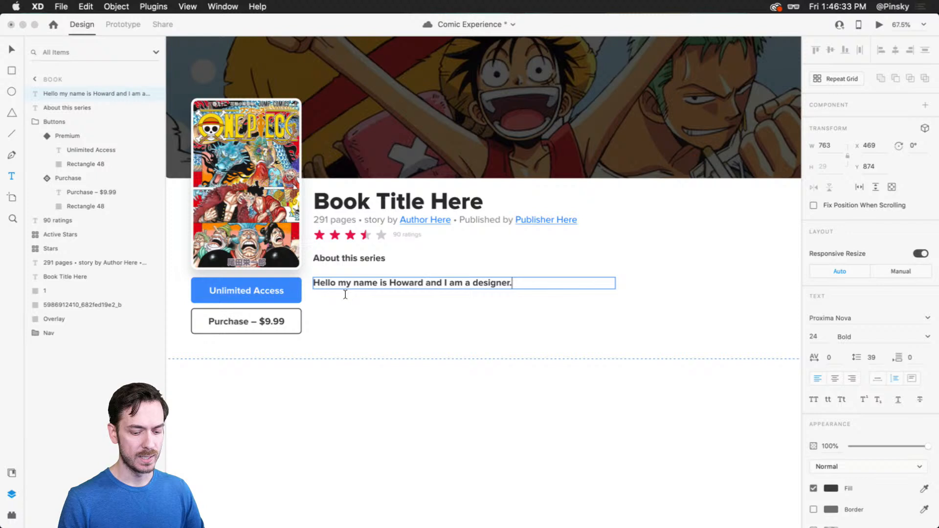
key("Escape")
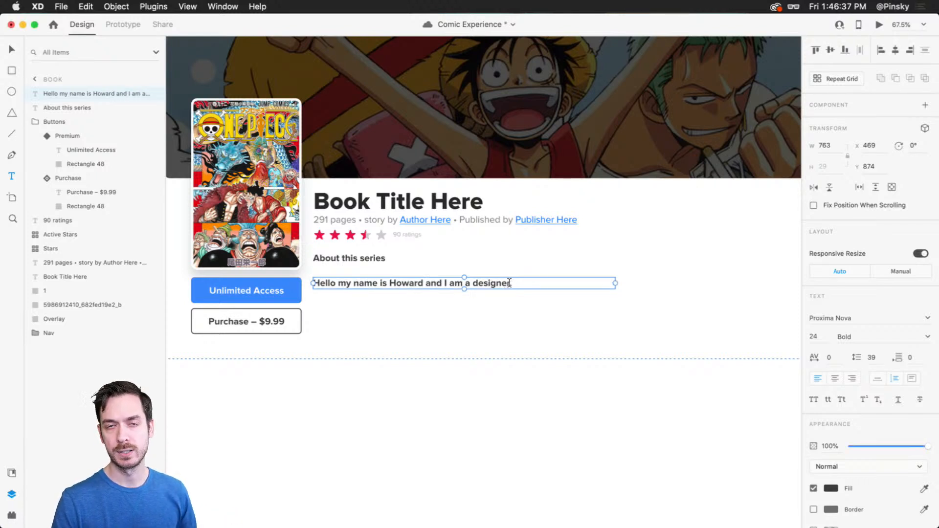
Try narrowing the text box to about 526 and adding "I am designing a webpage.", and undo both changes.
left_click_drag(615, 283, 521, 294)
key("Return")
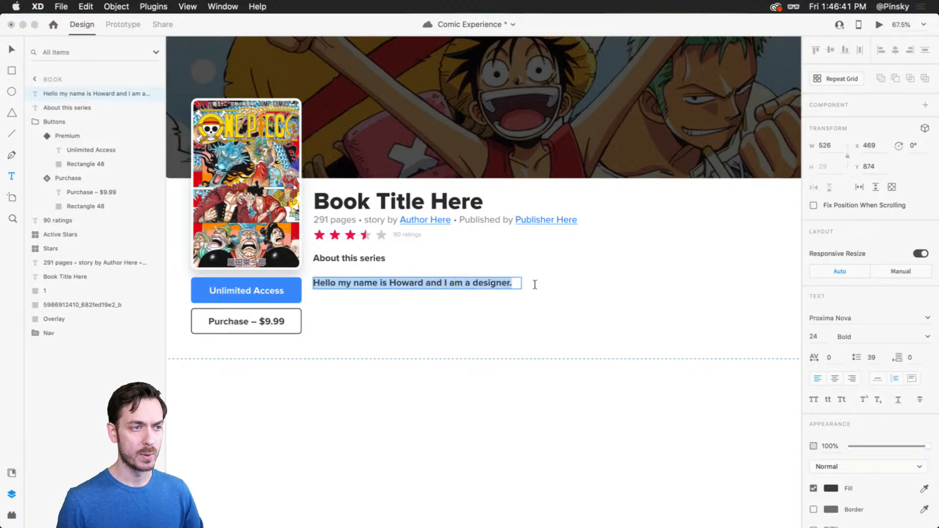
key("Right")
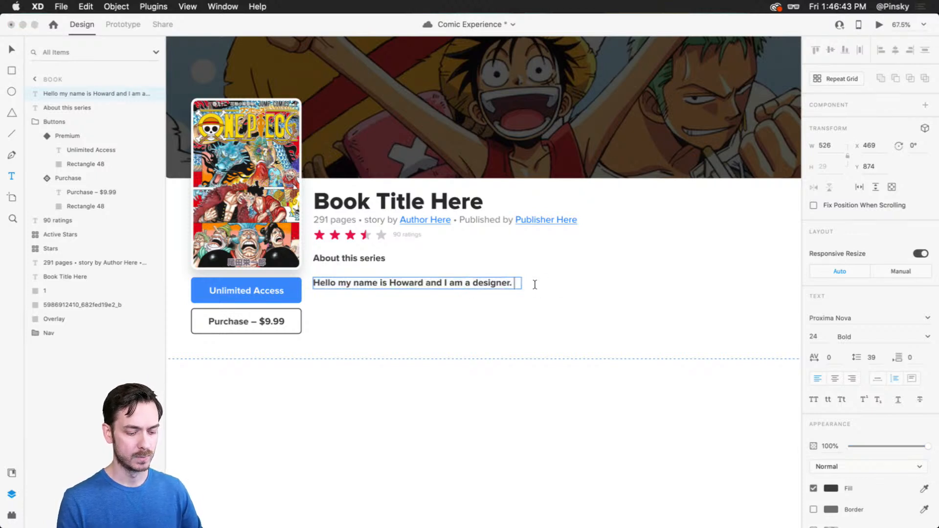
type("I am designing a ")
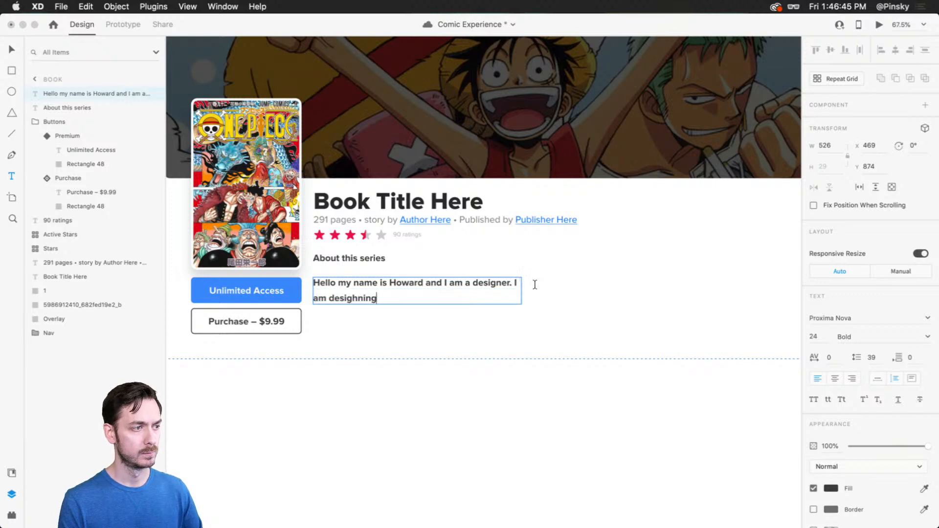
type("webpages")
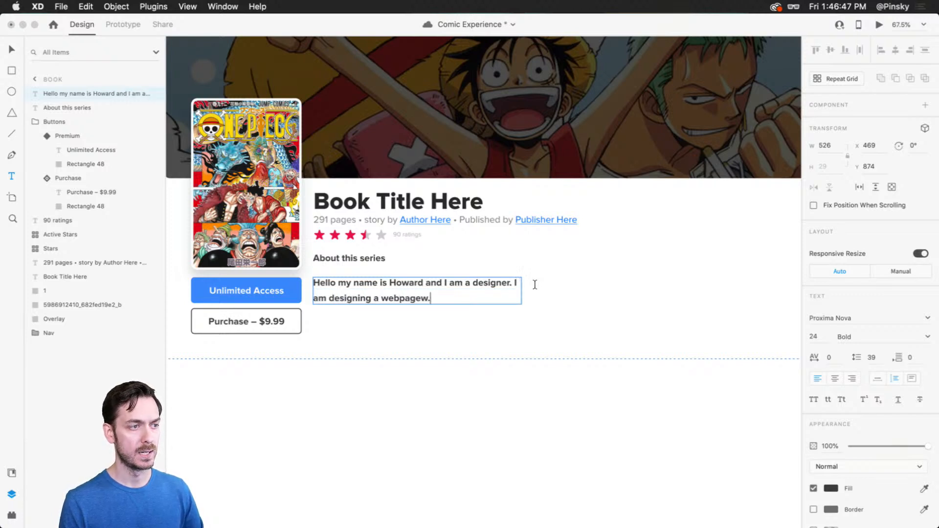
key("BackSpace")
key("BackSpace")
type("er.")
key("Escape")
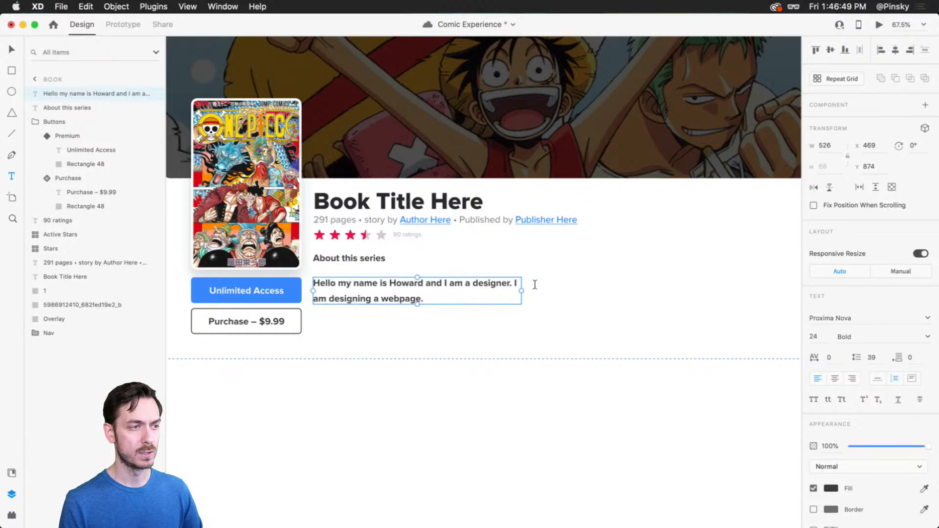
key("super+z")
key("super+z")
Replace the placeholder with a two-line description from "This is a description of this book." to "and a whole lot more!", and move its box up to Y 868.
double_click(393, 288)
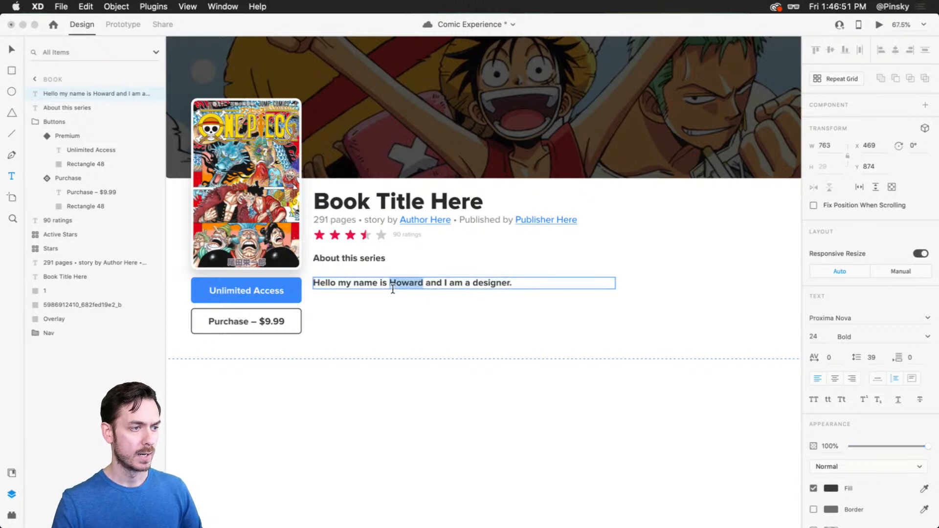
key("super+a")
type("This is a description of this book. It’s fully-translated and filled with pizza palaces, horny aliens, lazy censorships, and a whole lot more!")
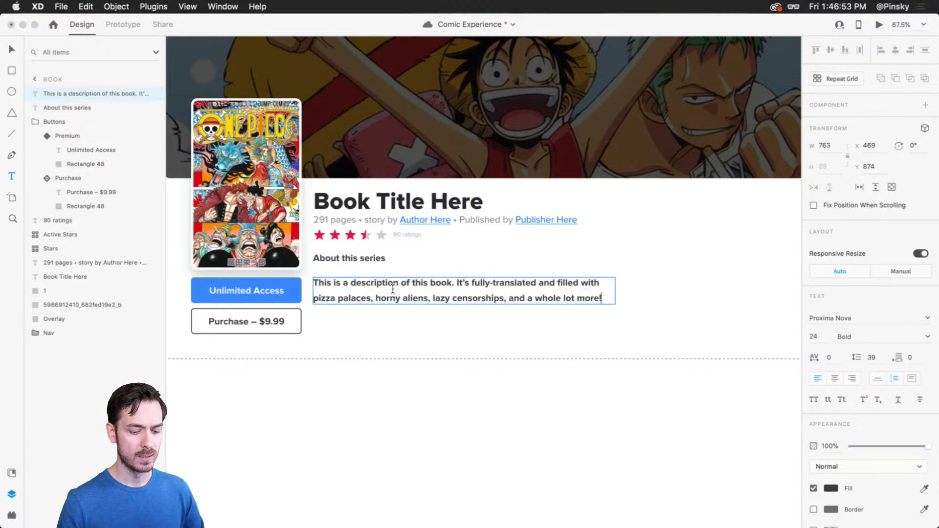
key("Escape")
key("Up")
key("Up")
key("Up")
key("Up")
key("Up")
key("Up")
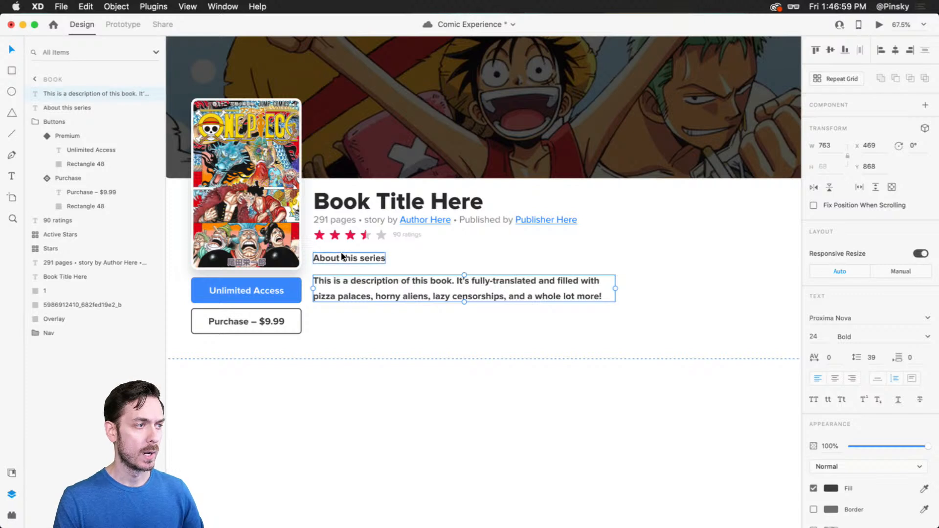
Move the "About this series" heading down to Y 826 and set the description text below it to Regular weight.
left_click_drag(342, 254, 341, 259)
left_click(468, 297)
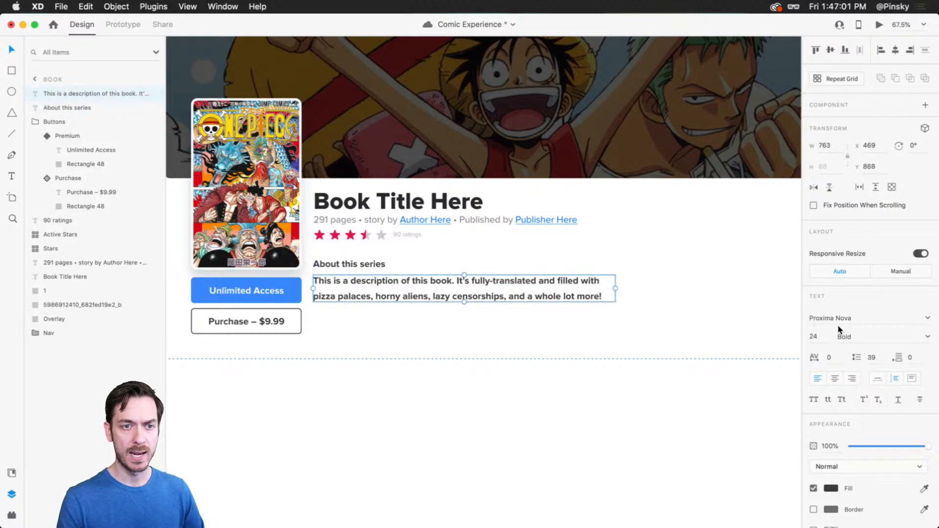
left_click(843, 336)
left_click(869, 348)
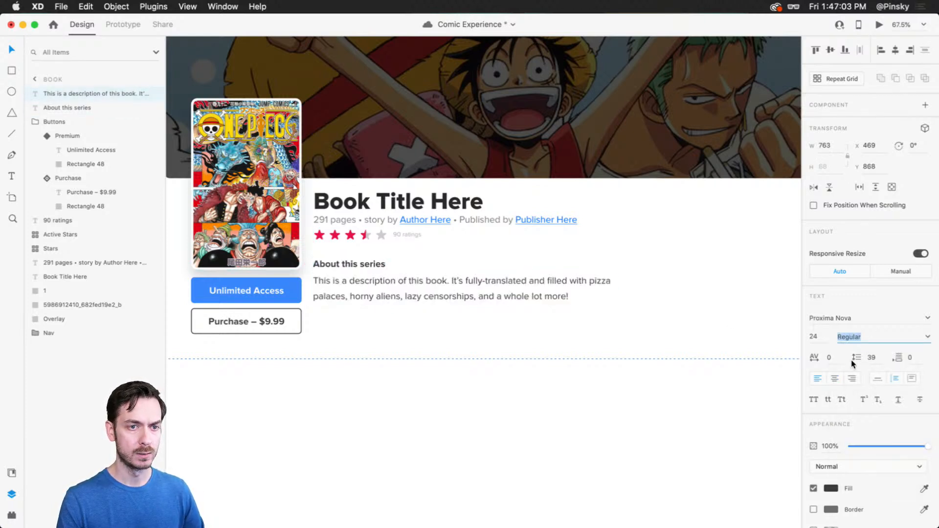
Delete the description text box and draw a new area text box about 756 wide at X 469, Y 887.
left_click(874, 359)
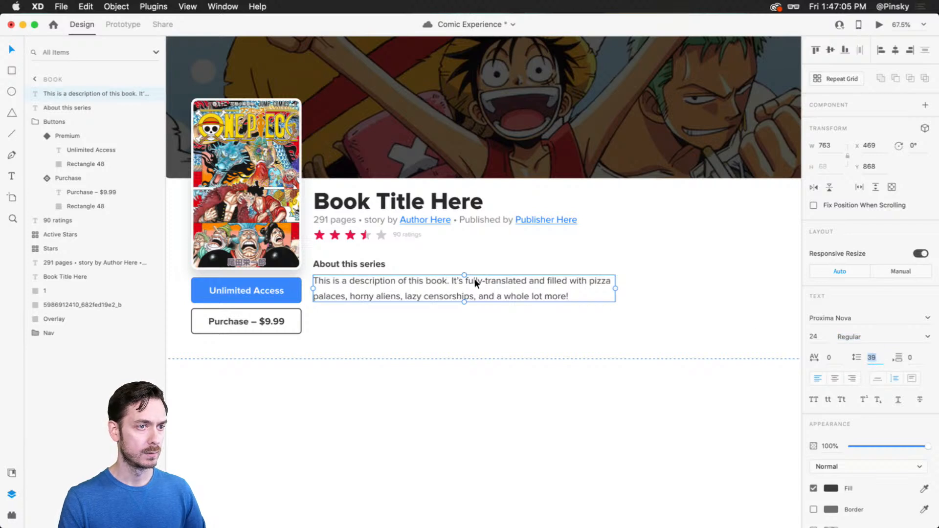
key("BackSpace")
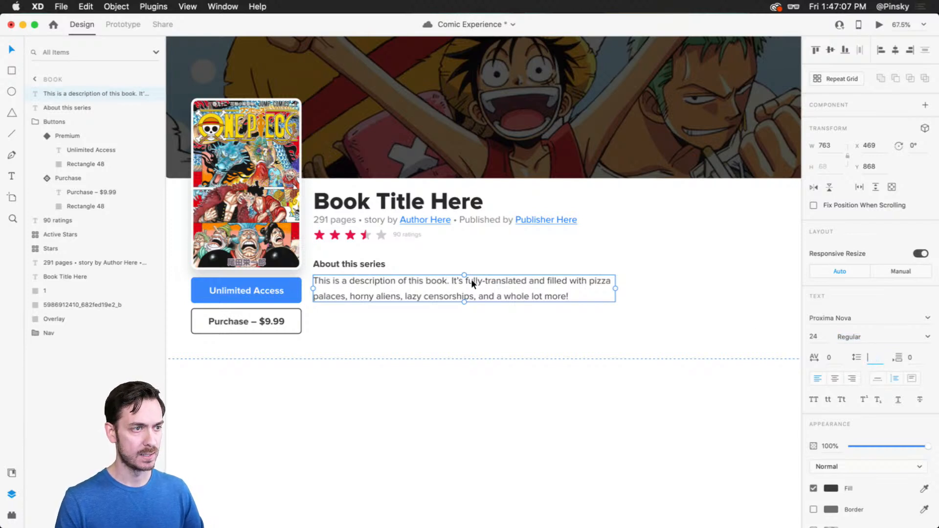
key("BackSpace")
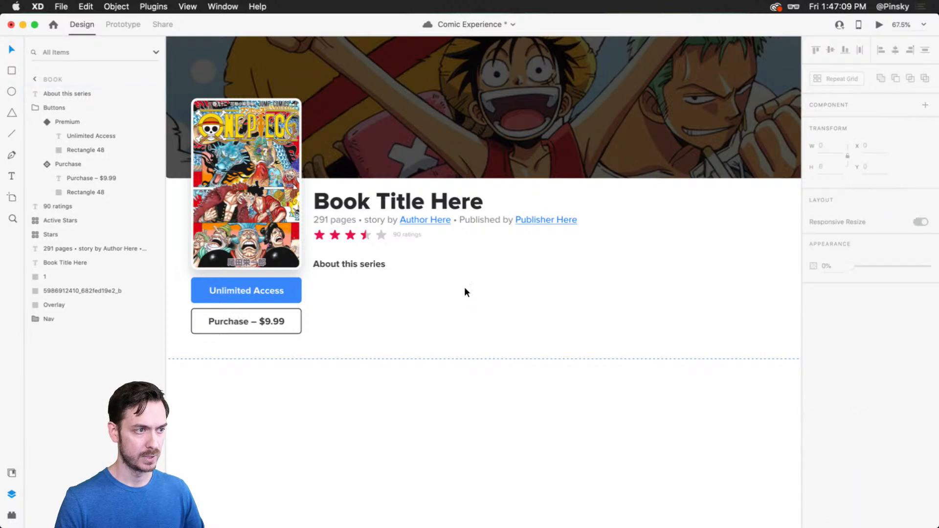
key("t")
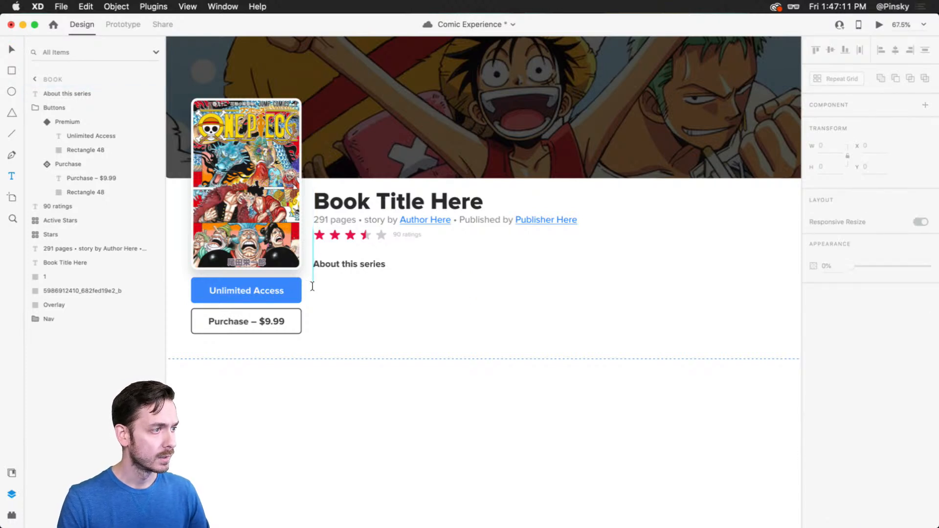
left_click_drag(313, 286, 614, 332)
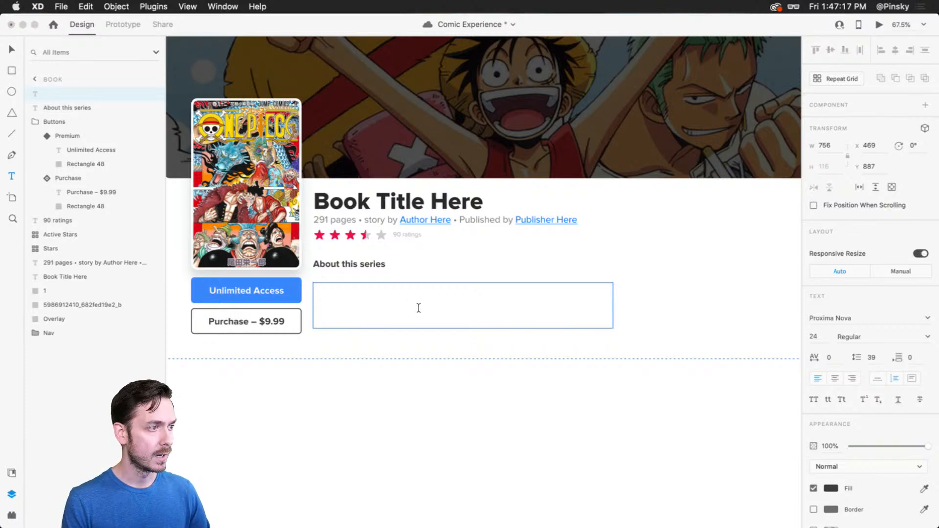
Enter "Description of this book goes here." in the new text box.
type("Des")
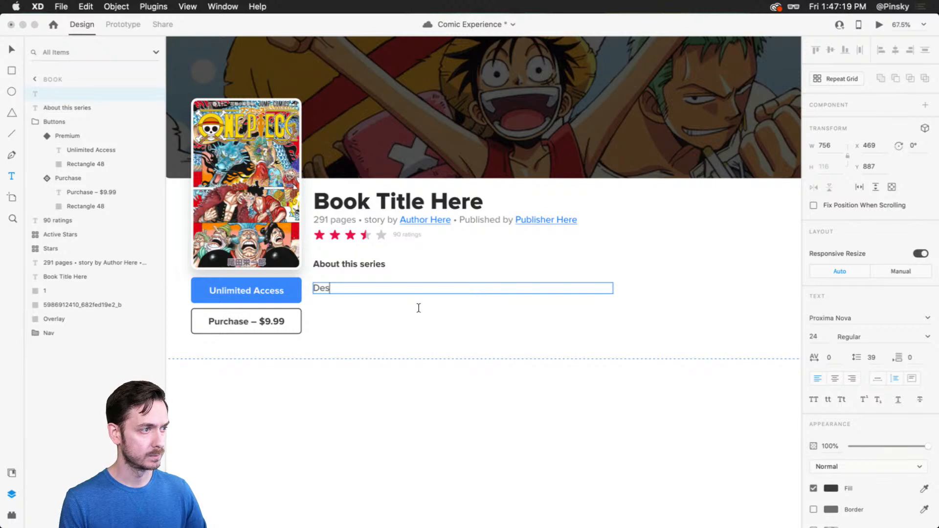
type("cription")
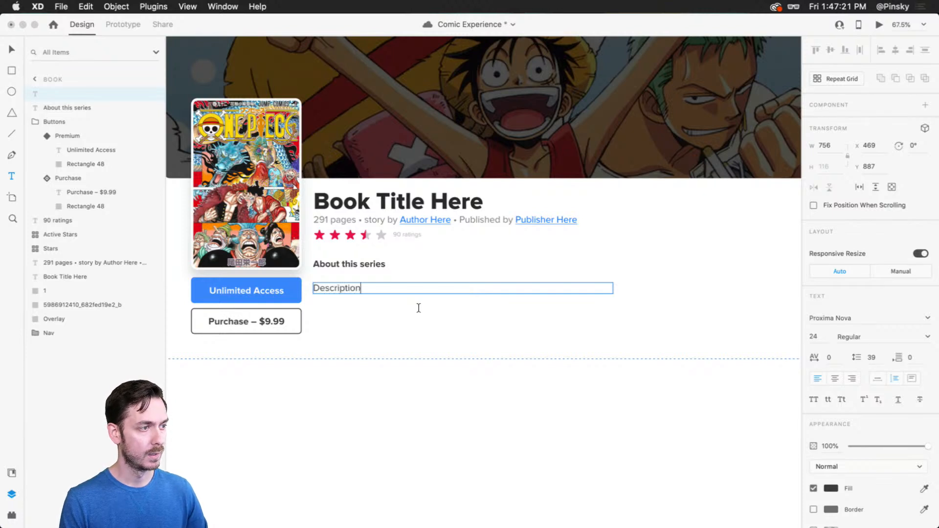
type(" of this project")
key("BackSpace")
key("BackSpace")
key("BackSpace")
key("BackSpace")
key("BackSpace")
key("BackSpace")
key("BackSpace")
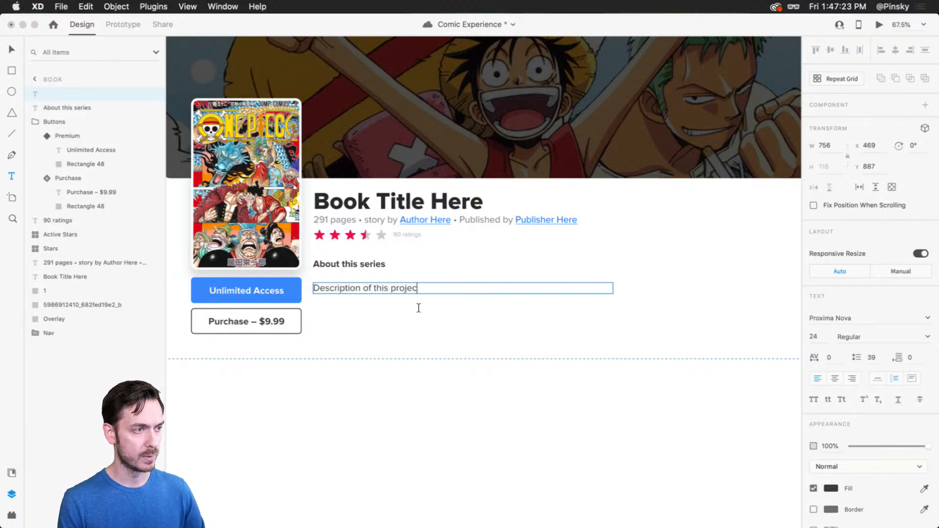
type("book goes here.")
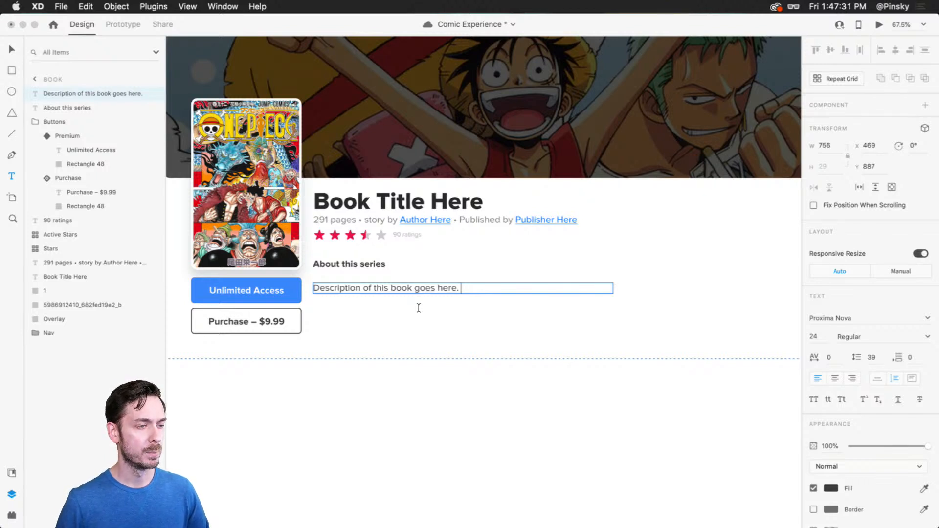
Continue the description with "More information about this project and characters will be here.".
type("More ")
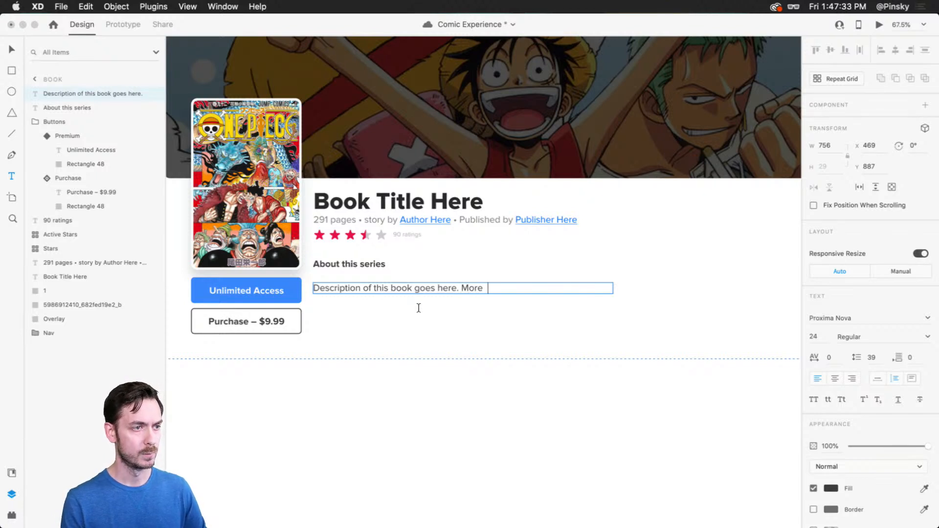
type("informa")
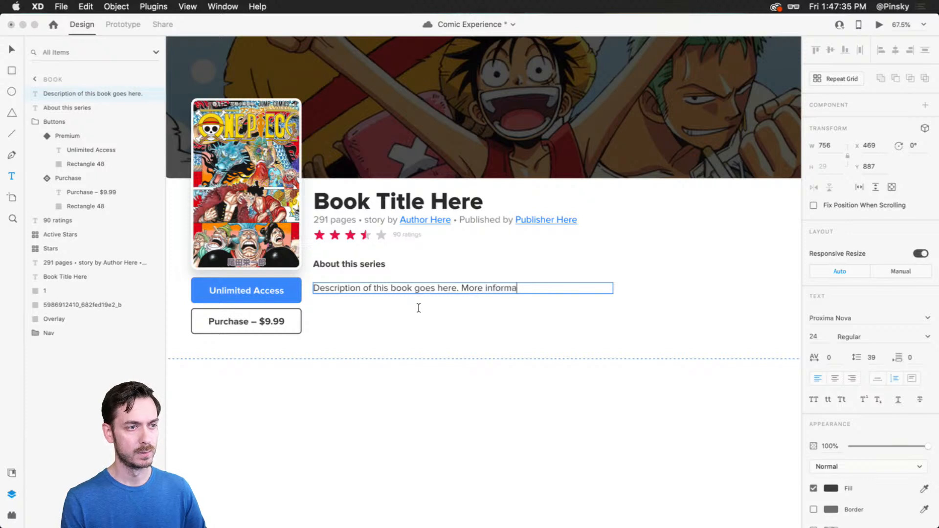
type("tion about this proj")
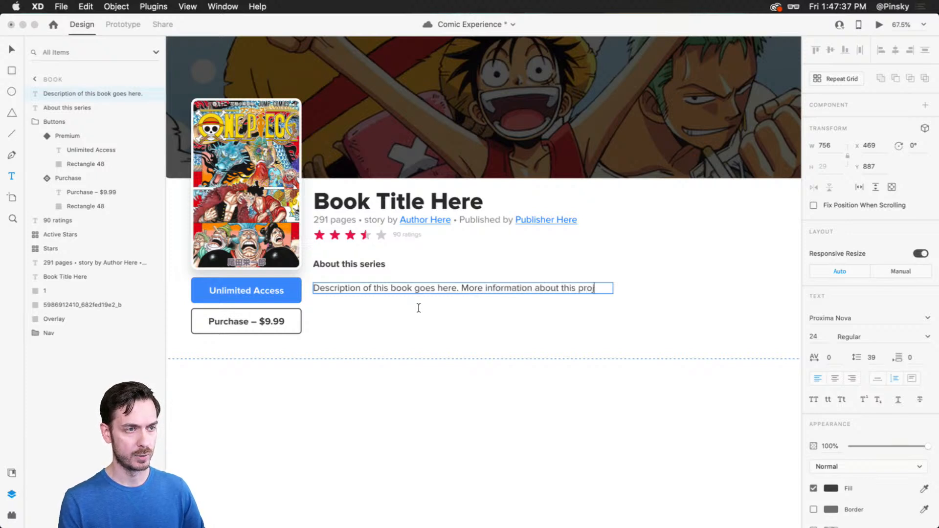
type("ect and chara")
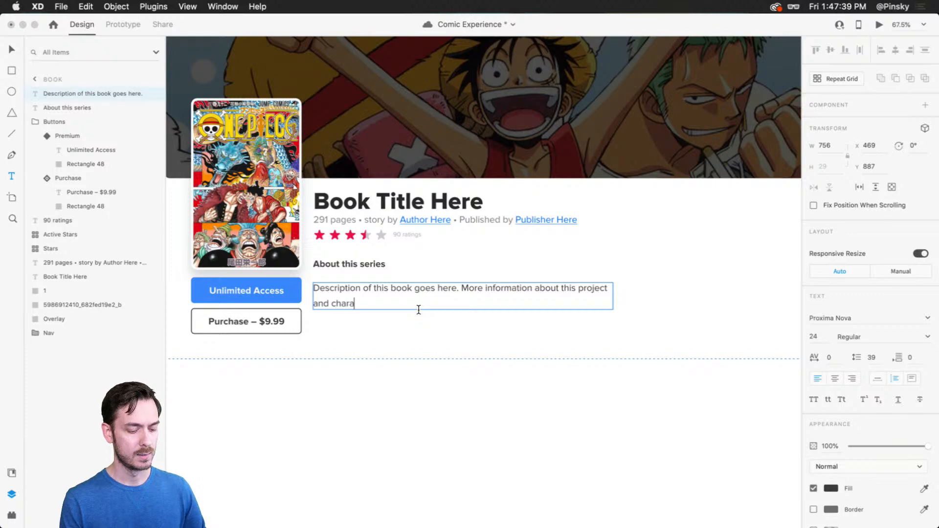
type("cters will ")
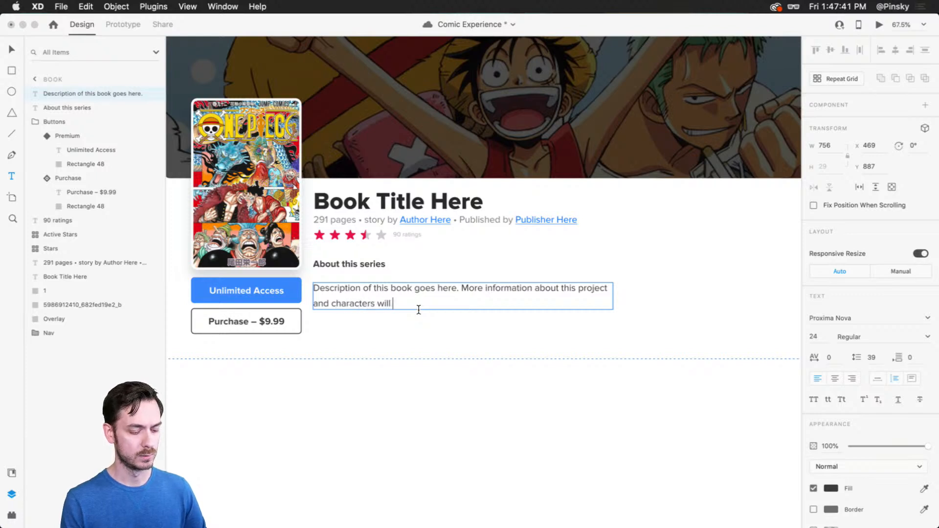
type("be g")
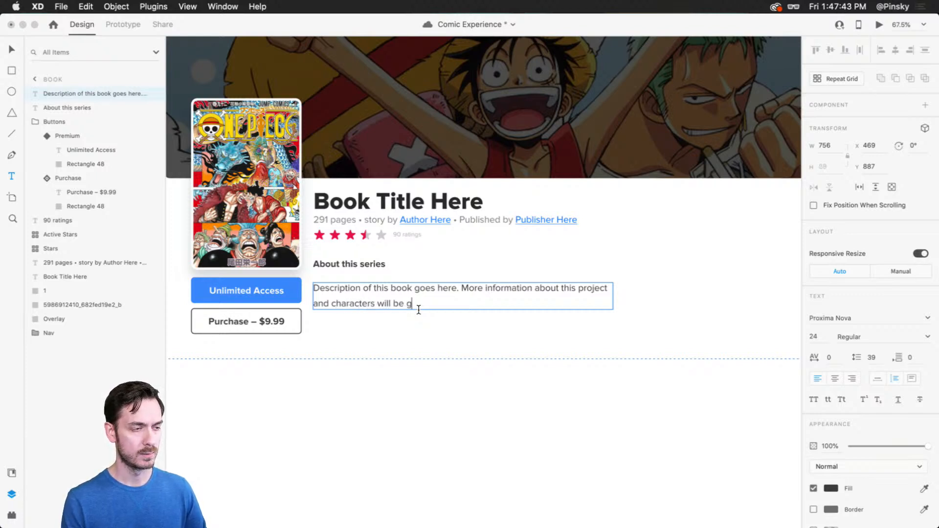
key("BackSpace")
type("here.")
key("Escape")
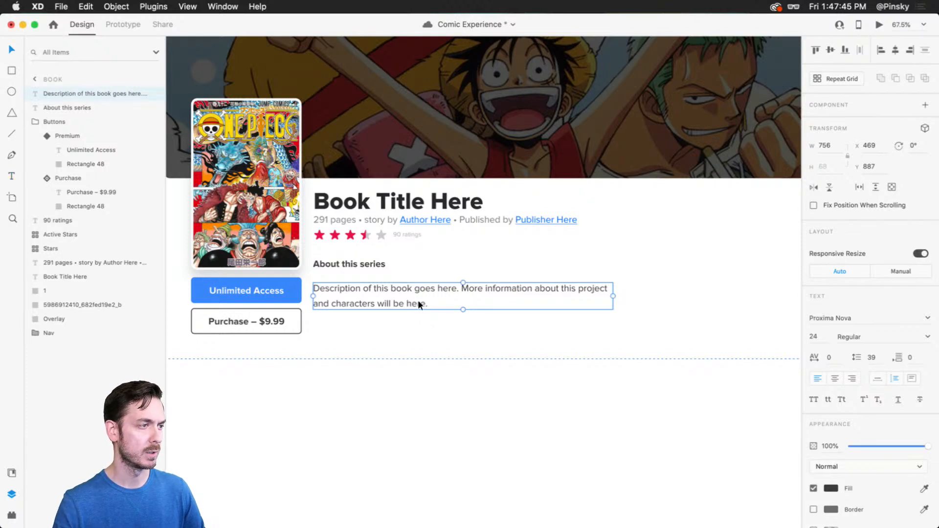
Move the description up close under its heading, and shift both down together so the heading sits at Y 874, level with the Unlimited Access button.
left_click_drag(415, 287, 410, 278)
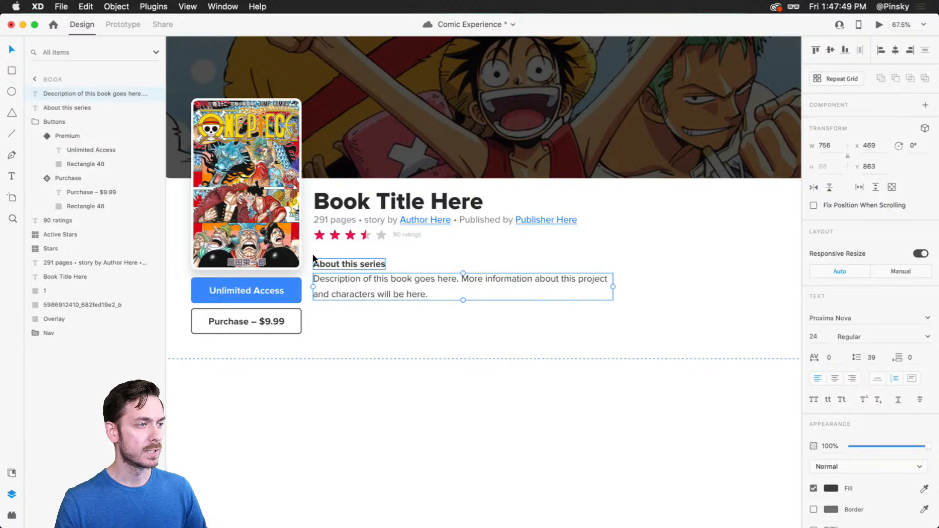
left_click(331, 265)
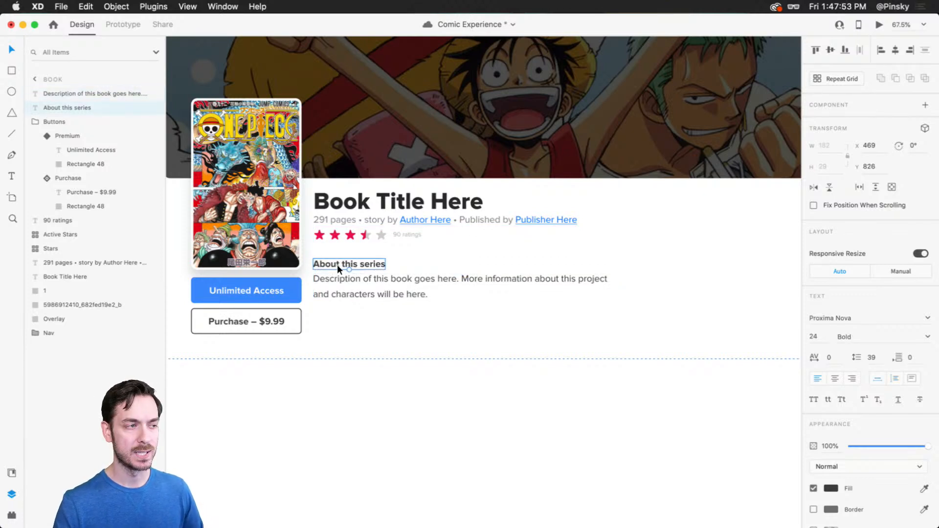
left_click(346, 277)
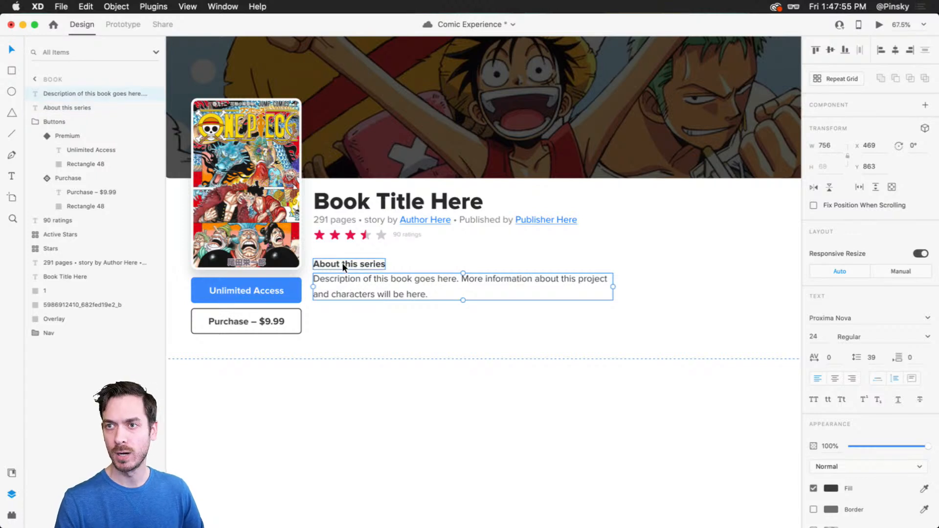
left_click(342, 264, "shift")
left_click_drag(346, 264, 353, 275)
Check the text spacing and the Home artboard, and save the document.
scroll(358, 243, "up", 5)
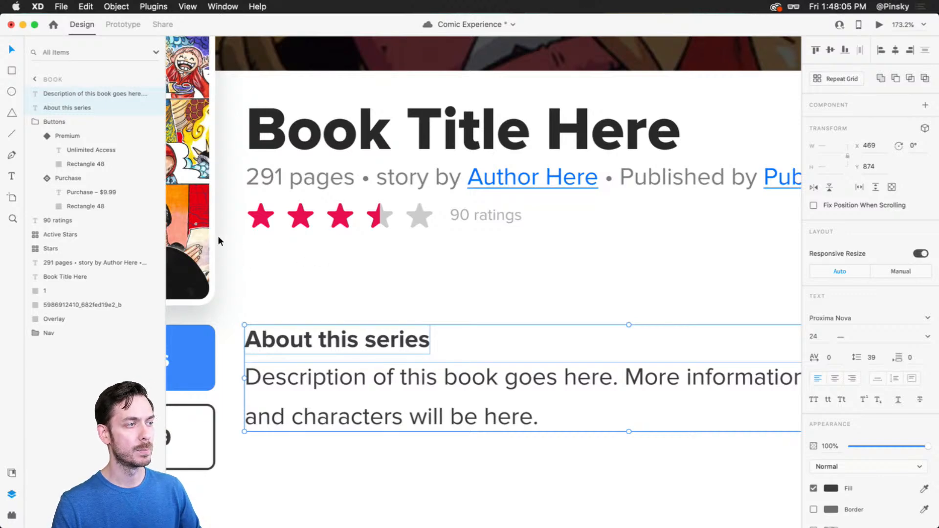
left_click_drag(276, 254, 372, 256)
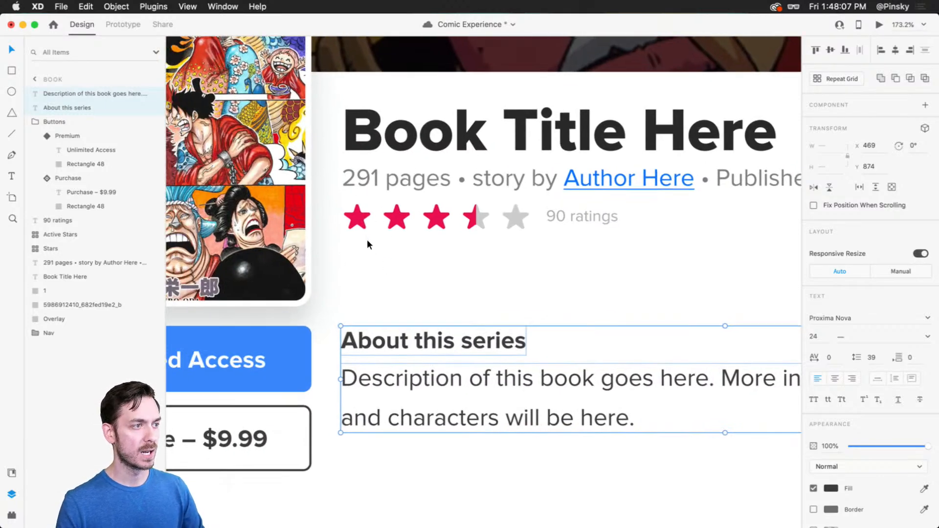
key("r")
key("v")
scroll(350, 261, "down", 5)
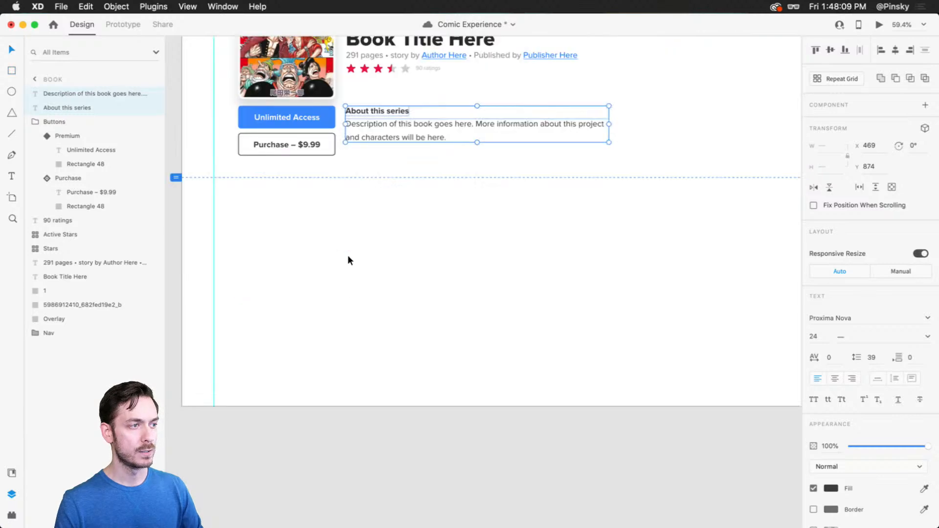
scroll(354, 260, "down", 8)
scroll(362, 260, "left", 5)
left_click_drag(397, 255, 534, 265)
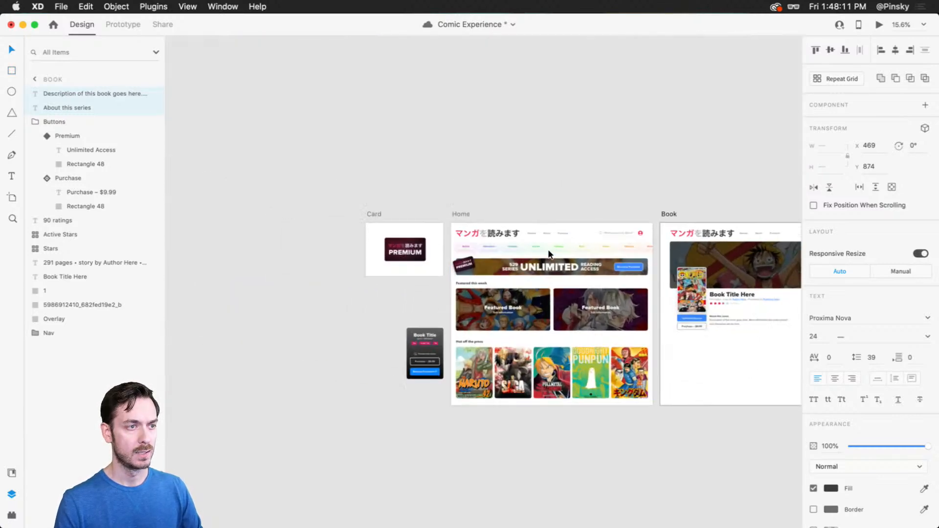
scroll(545, 249, "up", 10)
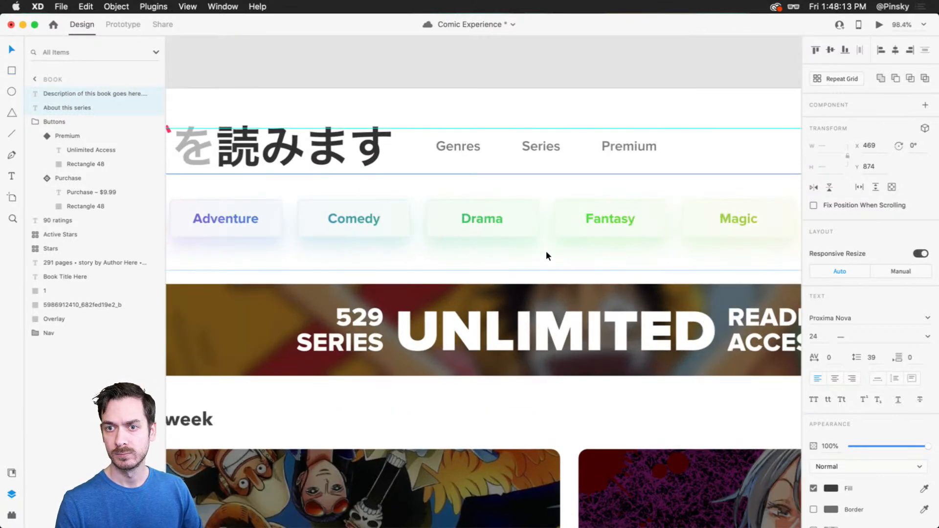
key("super+s")
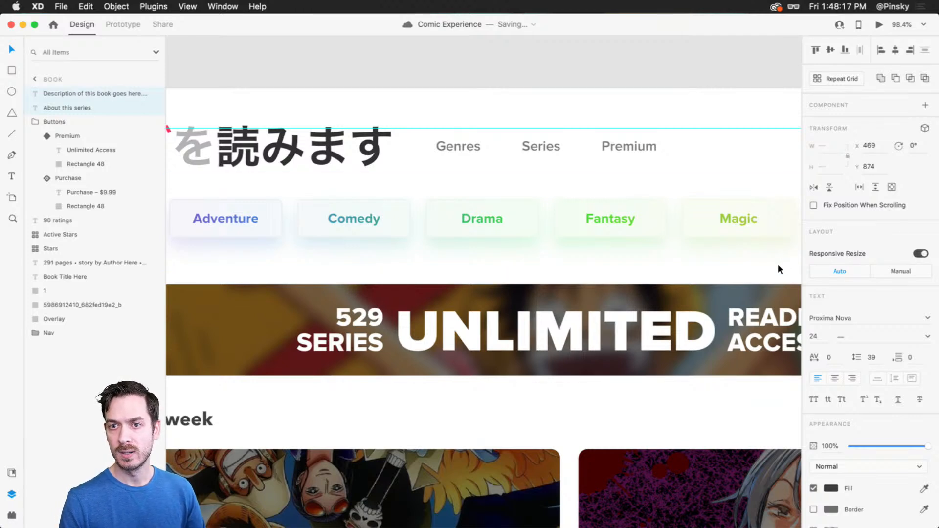
Nudge the "Purchase – $9.99" label slightly down inside the outlined button on the Book artboard.
scroll(715, 268, "down", 5)
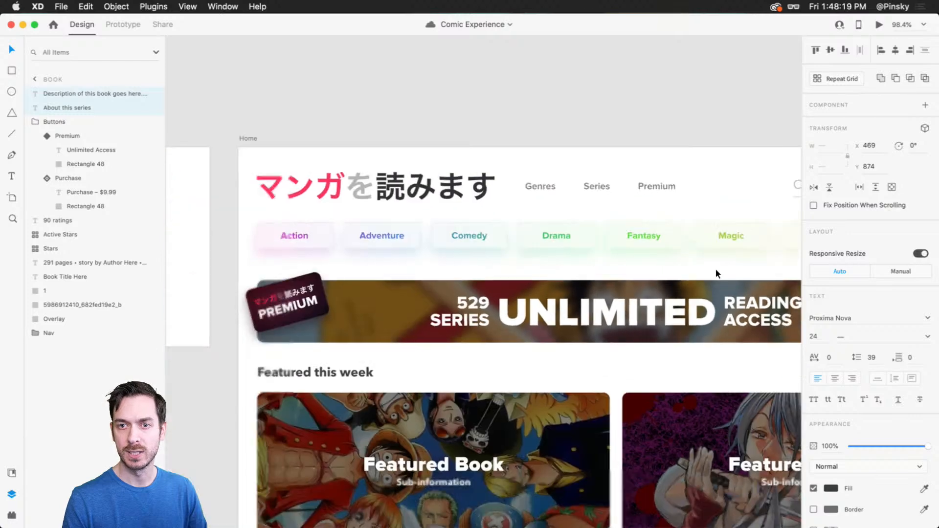
scroll(527, 218, "right", 5)
scroll(472, 193, "up", 3)
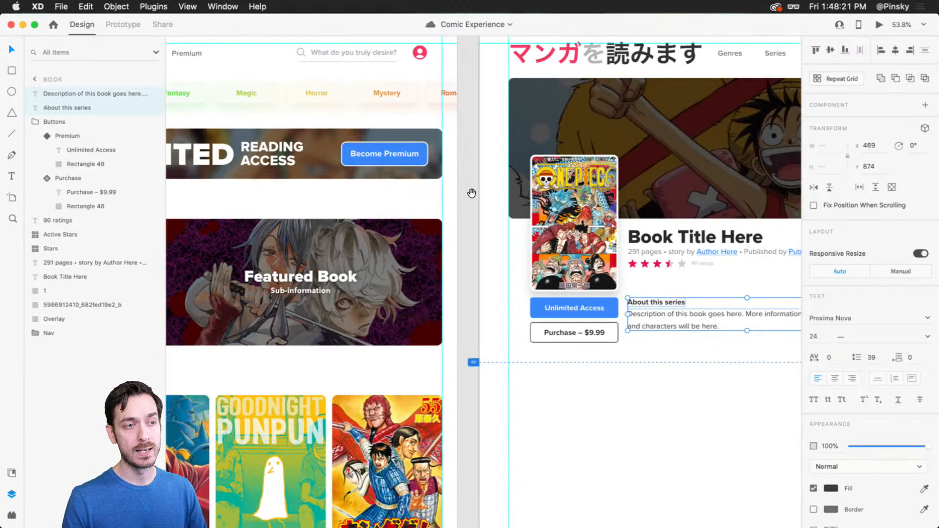
scroll(629, 300, "up", 3)
scroll(631, 304, "up", 3)
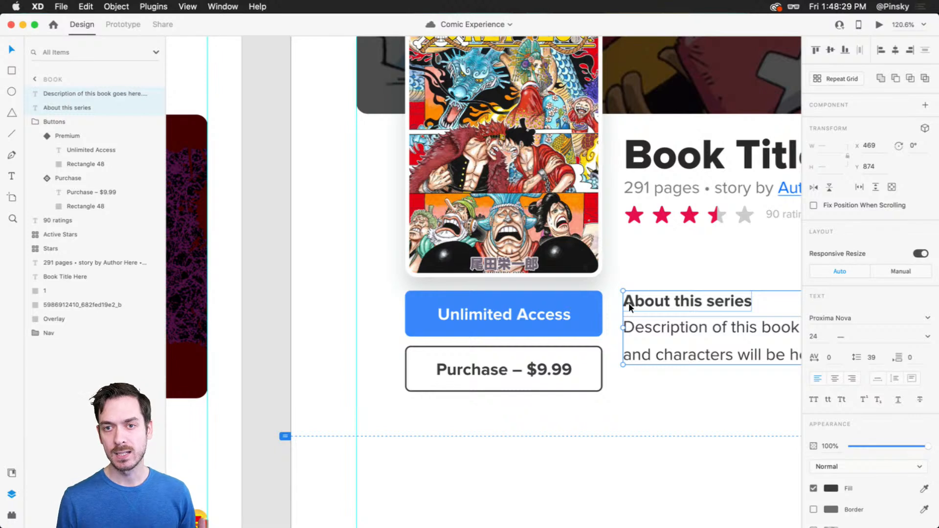
double_click(506, 320)
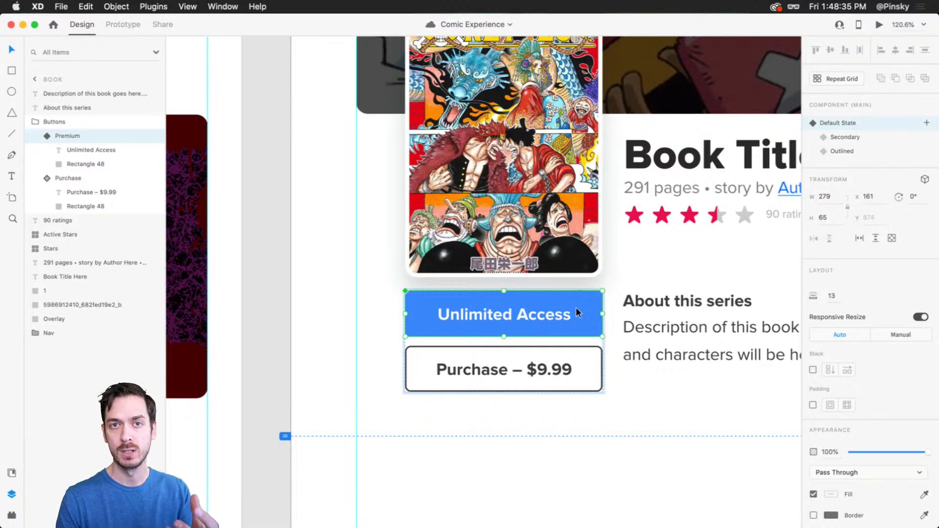
left_click(535, 364, "shift")
mouse_move(536, 365)
left_mouse_down()
mouse_move(558, 307)
mouse_move(550, 367)
left_mouse_up()
double_click(540, 365)
key("Escape")
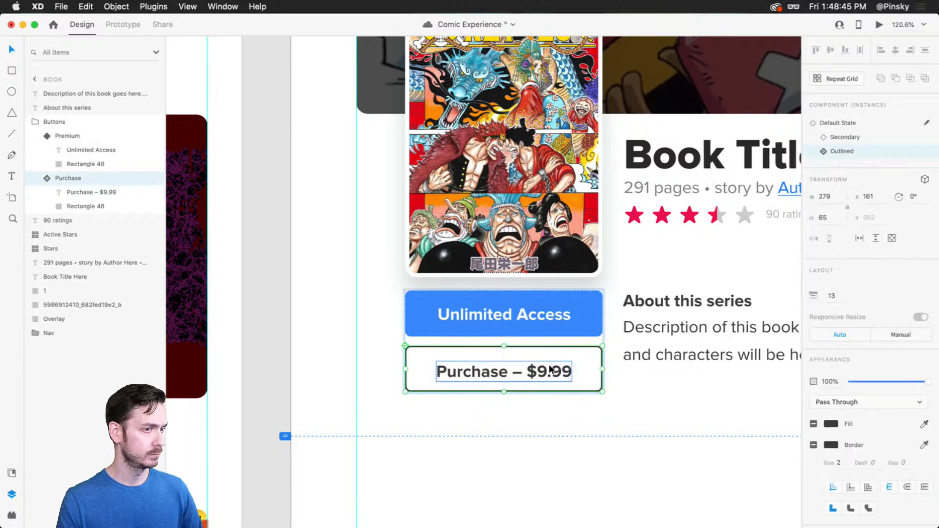
Try the Purchase button above Unlimited Access in its Default State, and undo both changes.
key("Escape")
double_click(550, 369)
key("Escape")
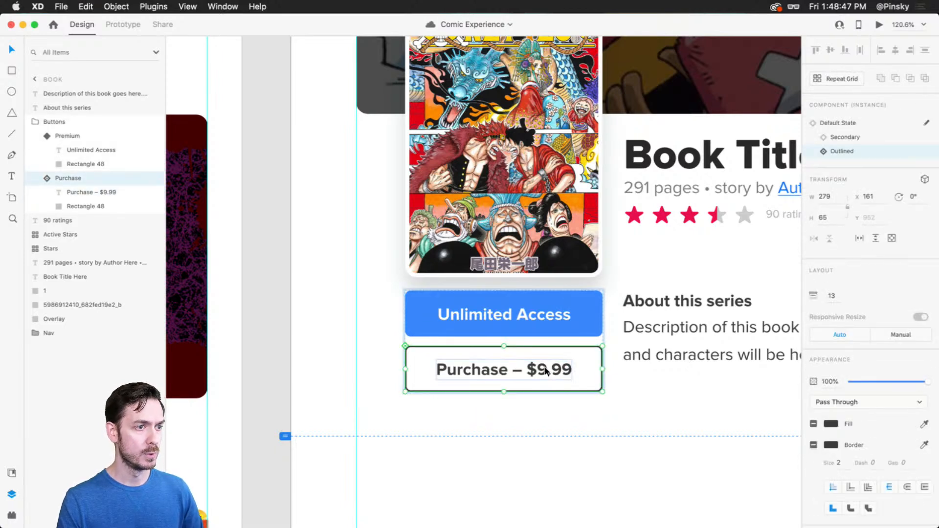
left_click_drag(548, 371, 554, 300)
left_click(868, 125)
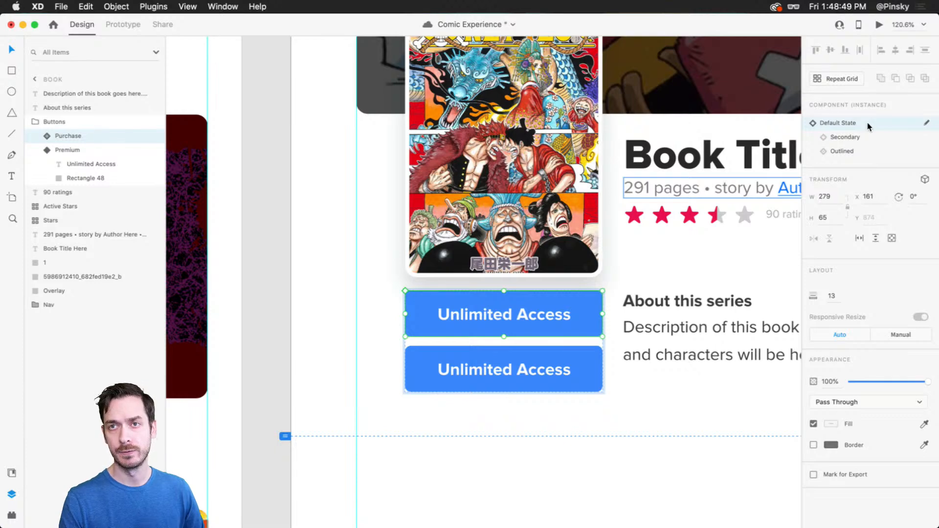
key("super+z")
key("super+z")
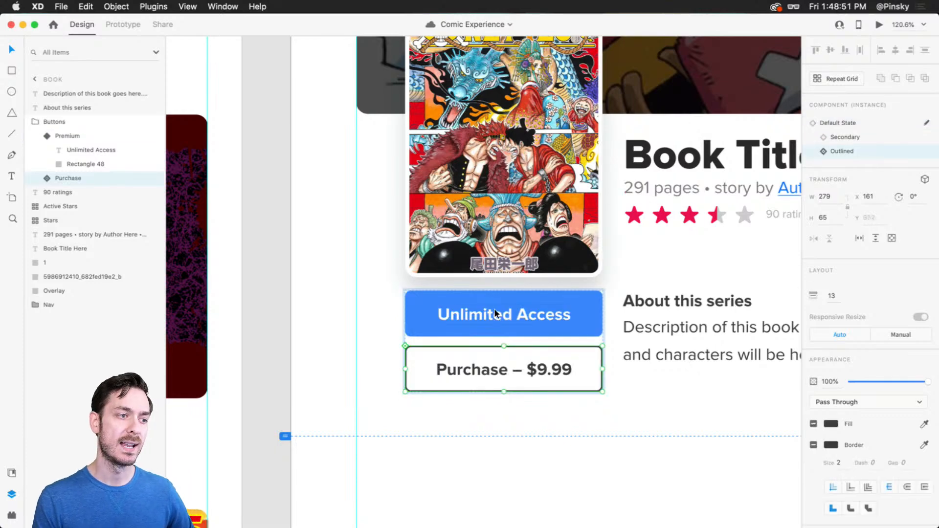
Copy the label and background rectangle of the Action genre tag on the Home artboard.
scroll(500, 313, "down", 5)
left_click(423, 262)
left_click_drag(388, 246, 493, 304)
left_click_drag(231, 259, 638, 286)
left_click(271, 148, "super")
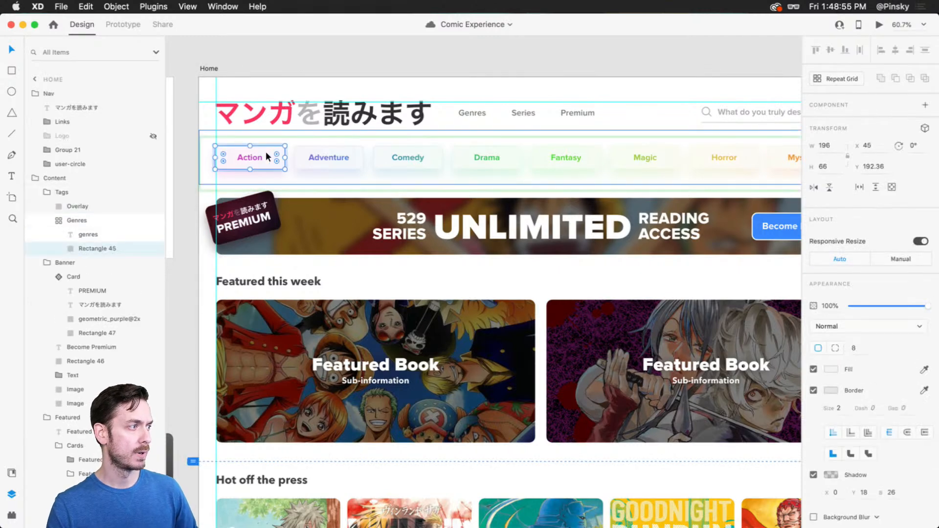
left_click(95, 236)
left_click(93, 250, "shift")
key("super+c")
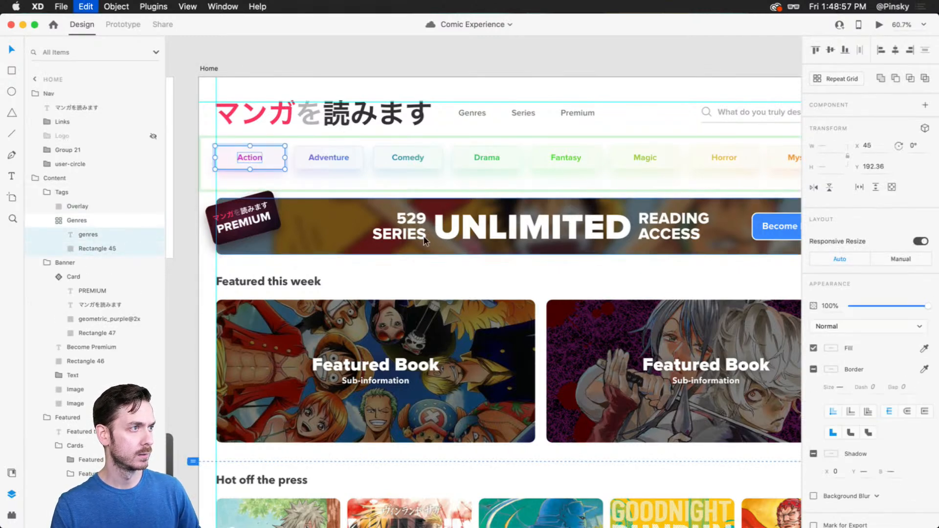
Paste the Action tag on the Book artboard and place it below the star rating, left-aligned at X 470, Y 798.36.
left_click_drag(657, 219, 269, 145)
left_click_drag(610, 199, 426, 164)
left_click(521, 272)
scroll(525, 258, "up", 5)
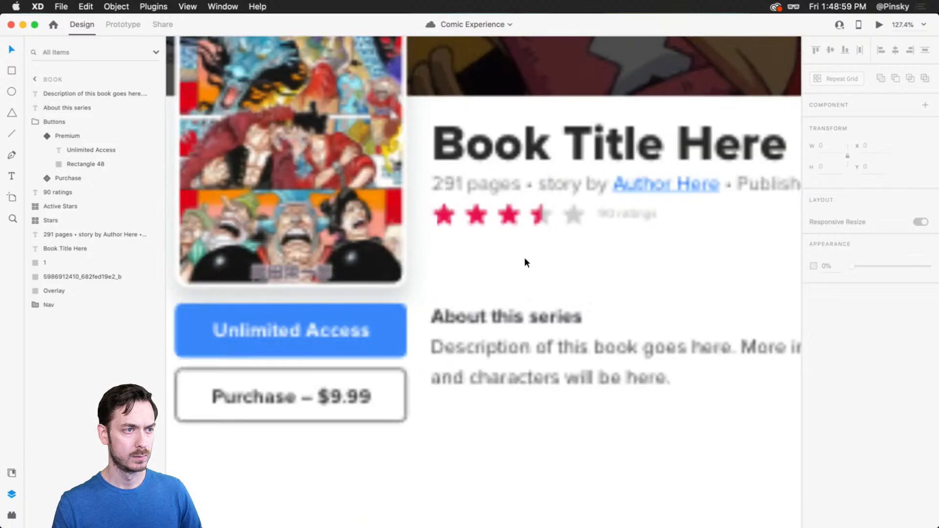
scroll(525, 258, "up", 3)
key("super+v")
left_click_drag(588, 259, 605, 230)
left_click_drag(610, 288, 474, 225)
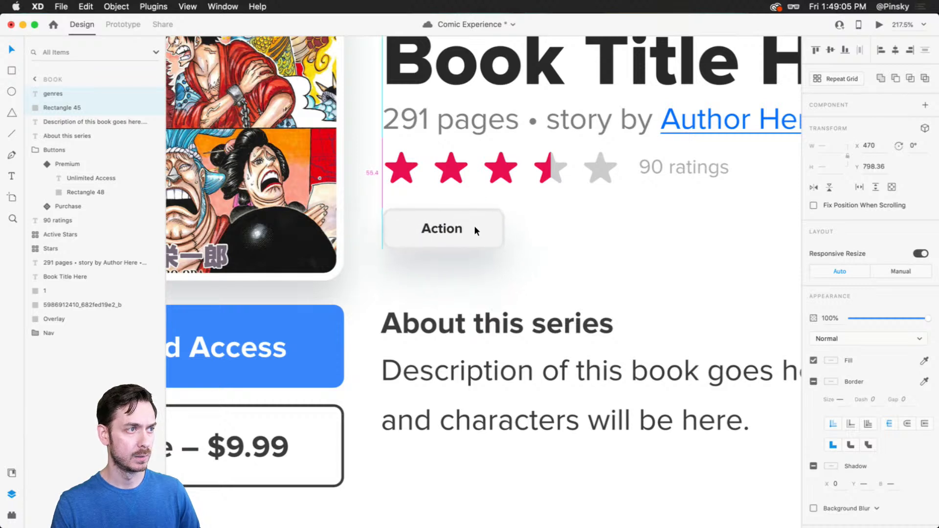
Set the shadow of the Action tag's background to a Y offset of 8 and a blur of 13.
double_click(483, 227)
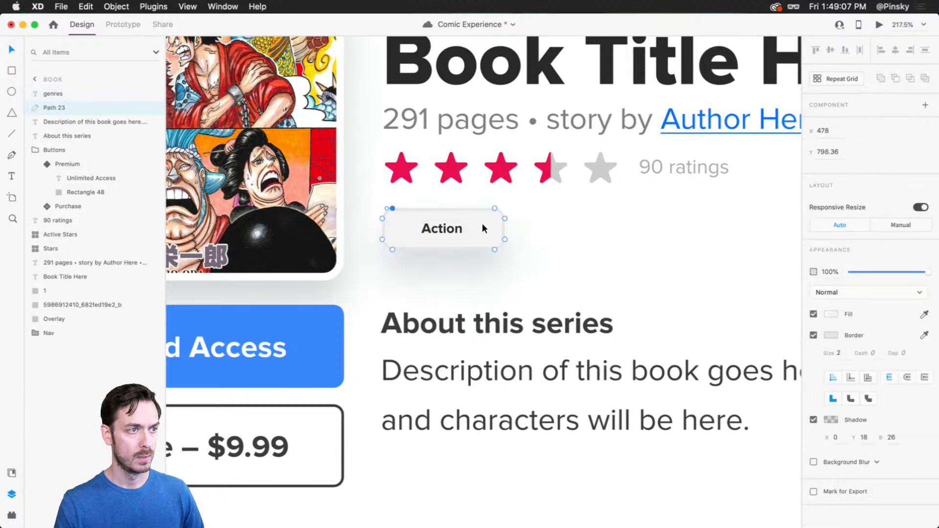
left_click(870, 442)
key("shift+Down")
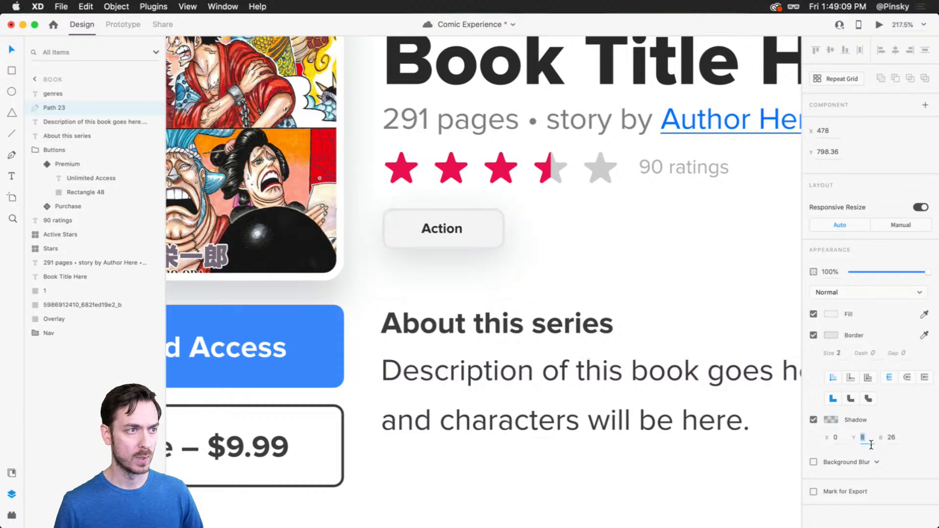
key("Tab")
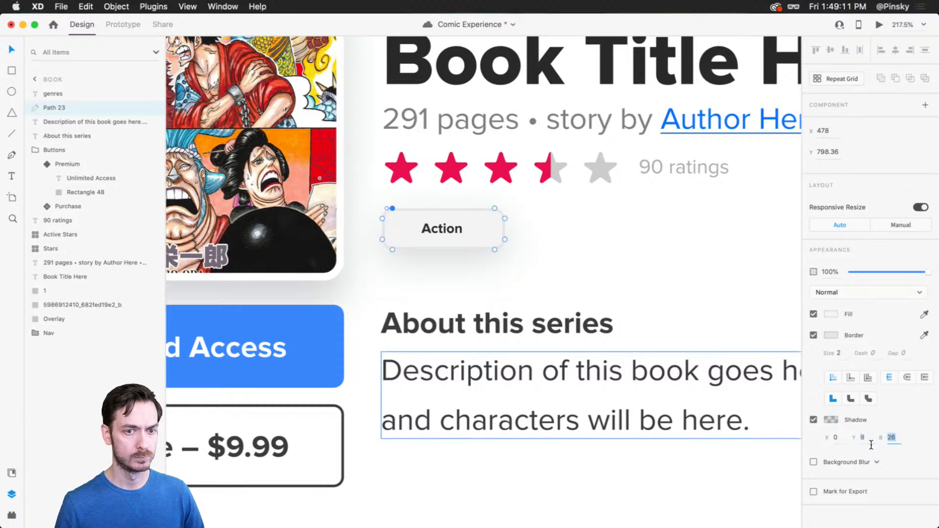
key("shift+Down")
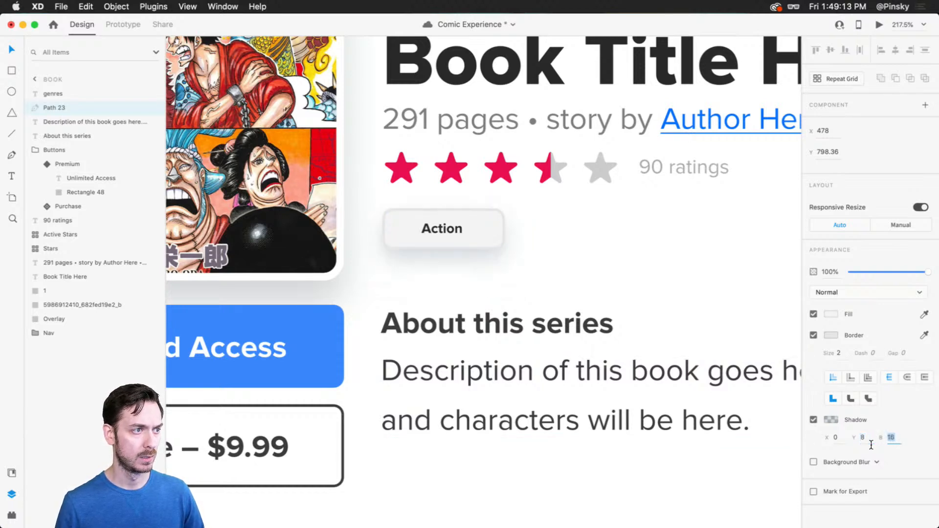
Preview the Book page to examine how the Action tag and its softened shadow look at actual size.
key("super+Return")
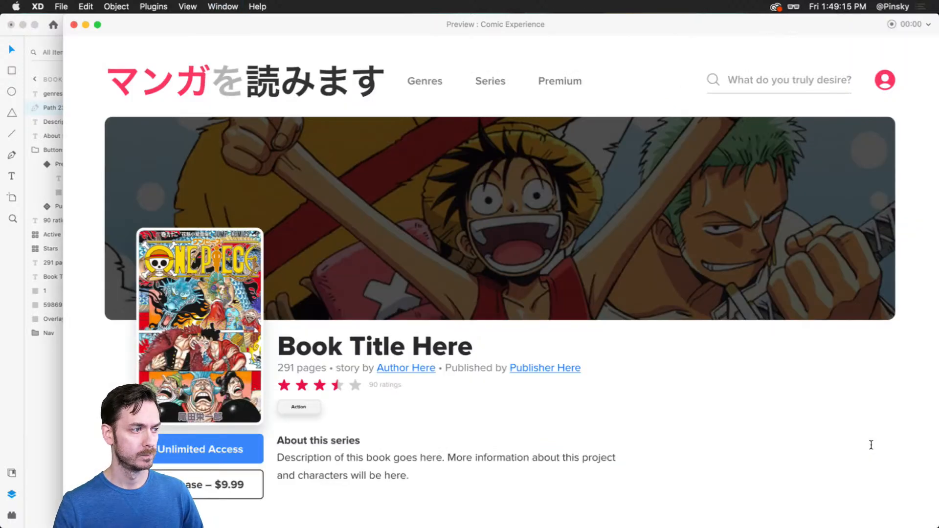
key("super+w")
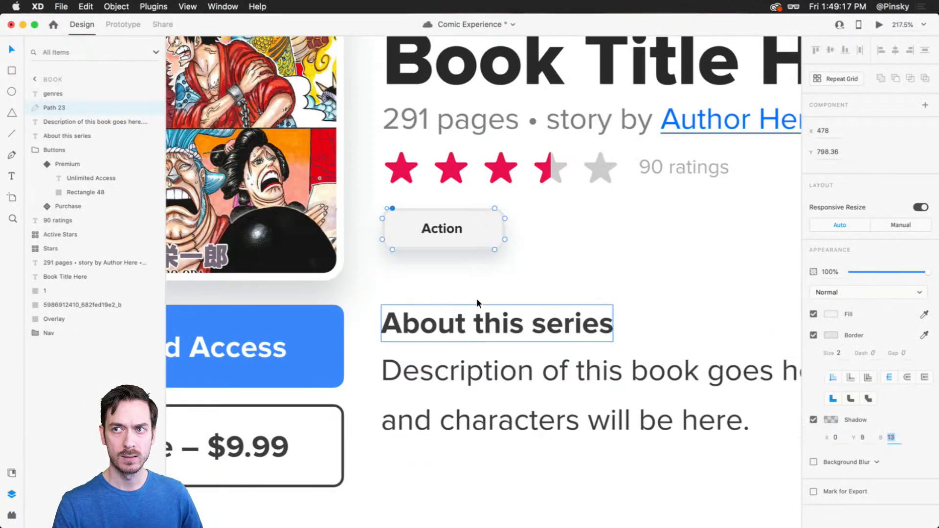
left_click(498, 235)
key("super+Return")
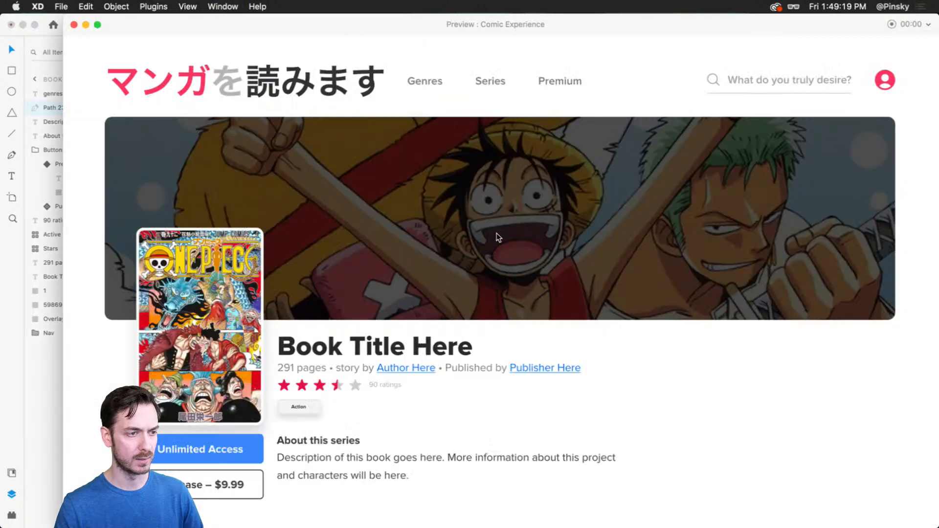
key("super+w")
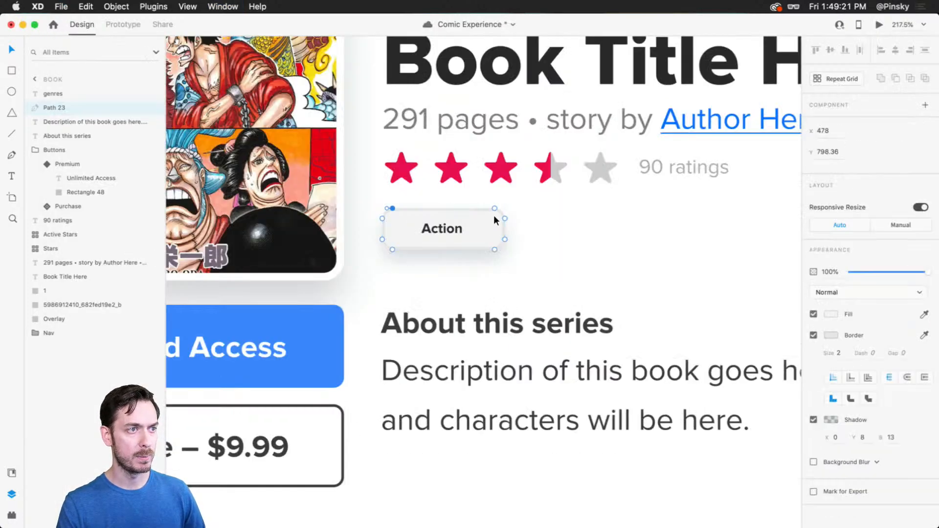
left_click(493, 216)
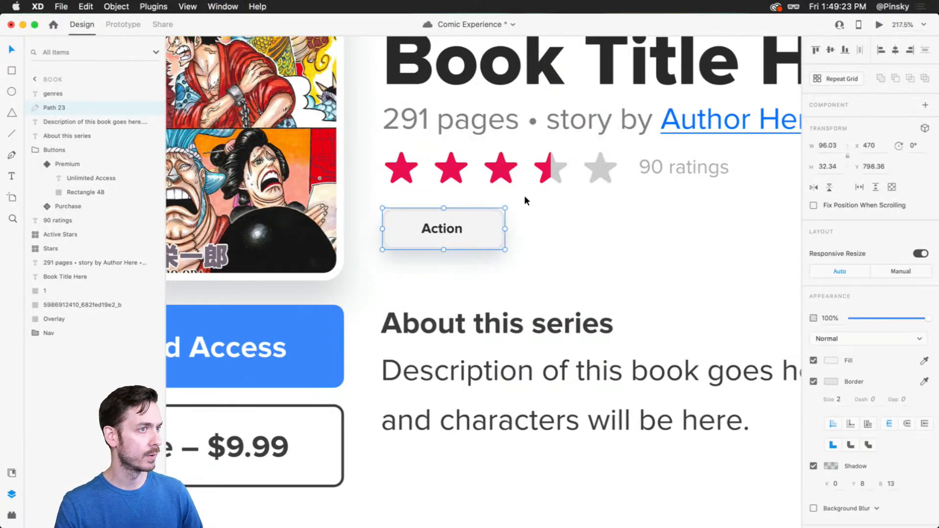
Replace the Action tag's background with a new rectangle about 82 × 33 with fully rounded ends.
scroll(471, 213, "up", 5)
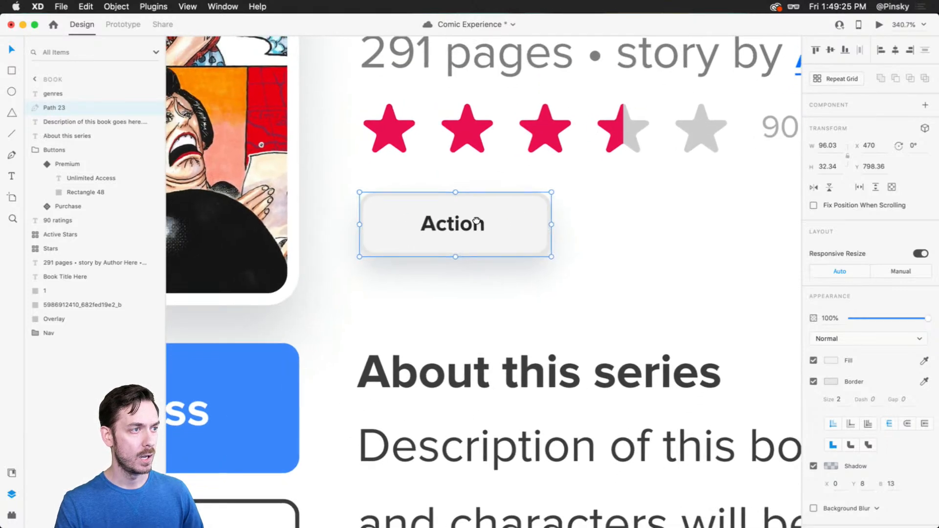
key("Delete")
key("r")
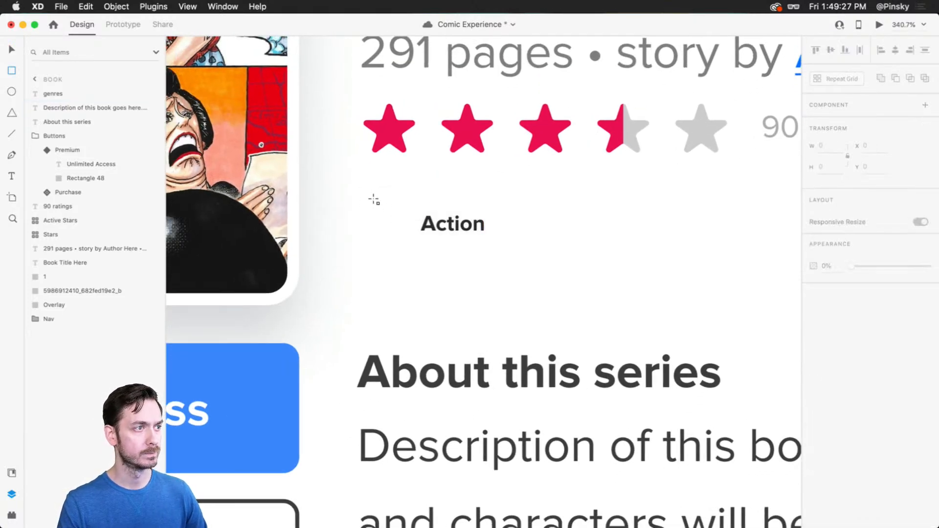
mouse_move(369, 189)
left_mouse_down()
mouse_move(532, 246)
mouse_move(533, 255)
left_mouse_up()
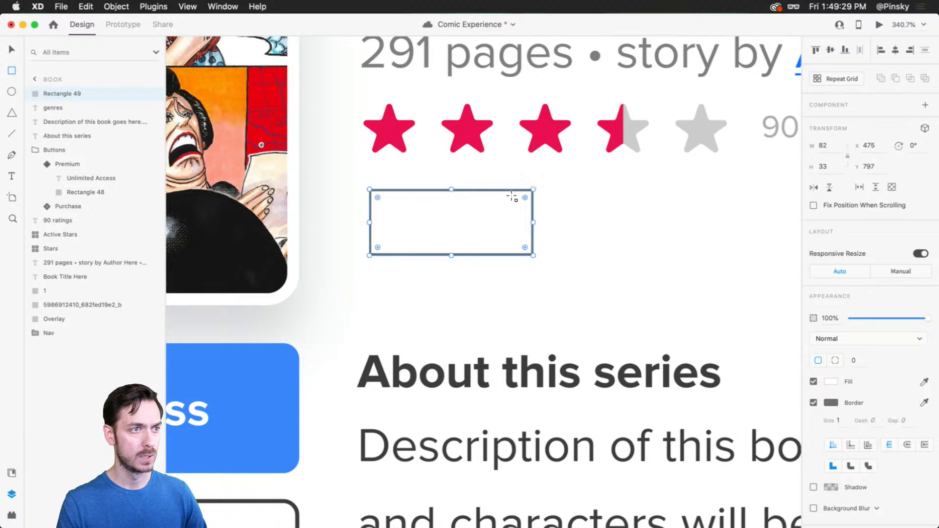
left_click_drag(526, 197, 448, 218)
Fill the pill with the empty star's grey and place it behind the Action label at X 476, Y 798.
key("i")
left_click(697, 134)
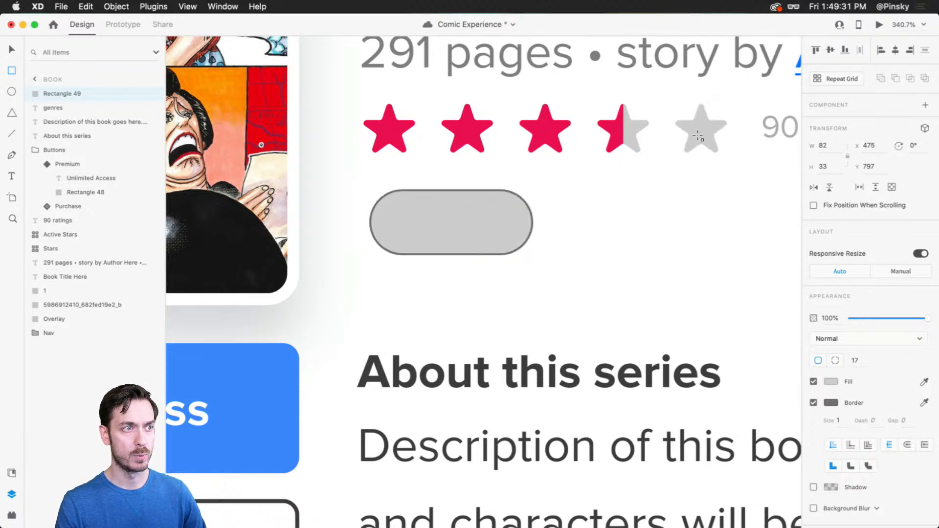
key("super+bracketleft")
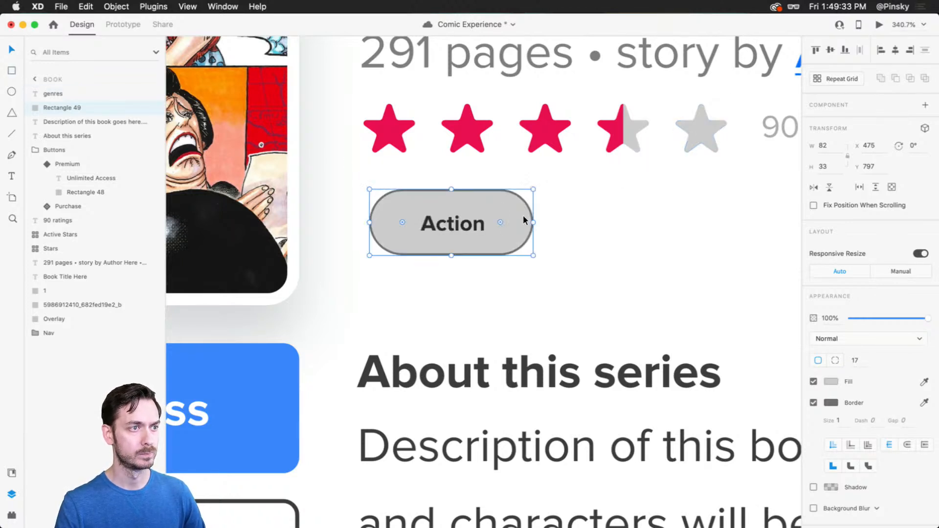
left_click_drag(524, 216, 507, 212)
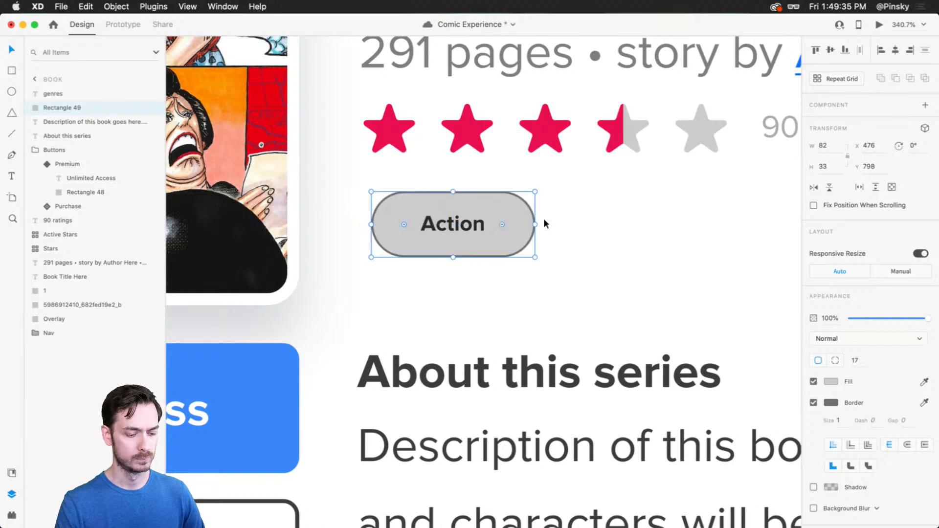
Set the Action pill's fill to light grey #E3E3E3 and its border to #D1D1D1.
left_click(831, 381)
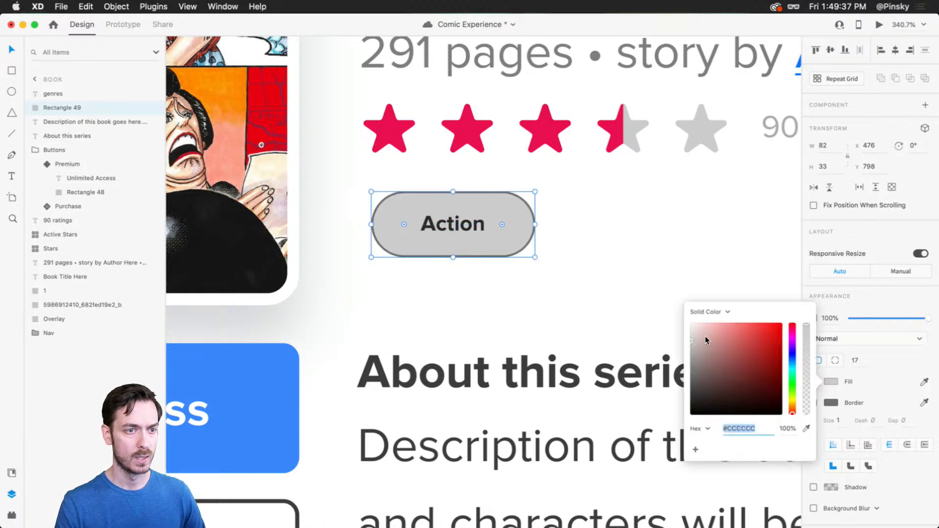
left_click_drag(705, 341, 674, 335)
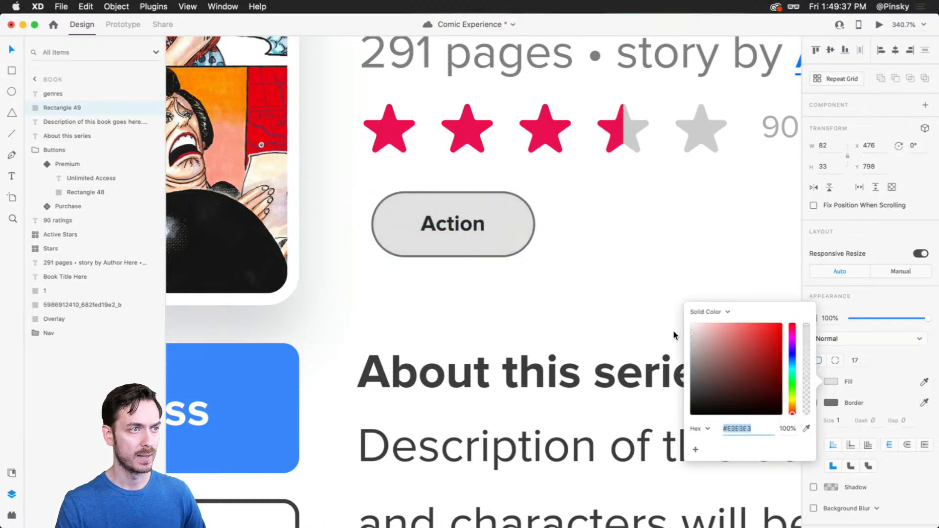
left_click(833, 403)
left_click_drag(723, 373, 639, 353)
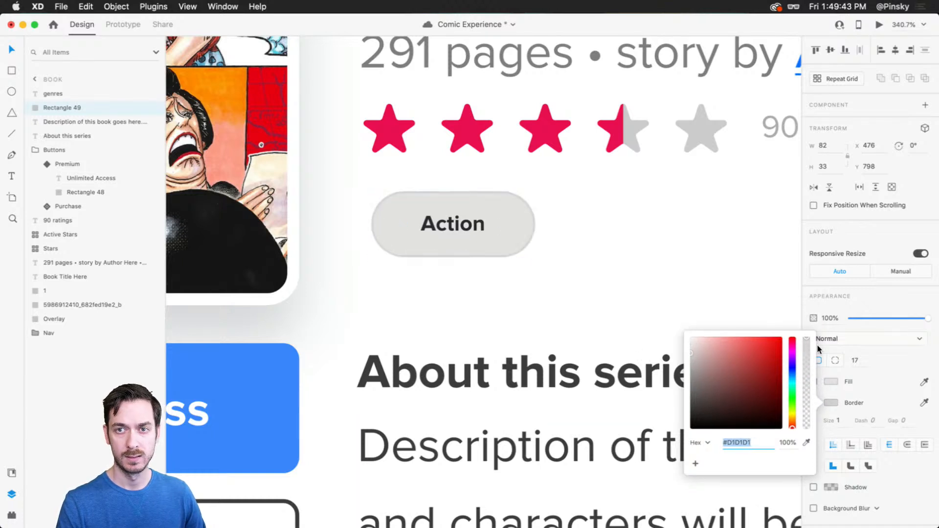
left_click(931, 309)
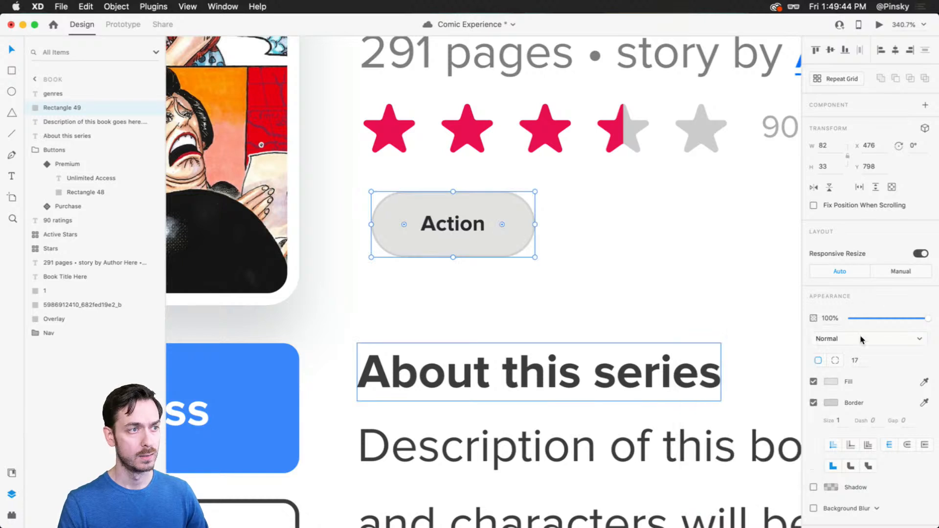
Give the Action pill a shadow with Y 3, blur 9 and colour #082839 at 21% opacity, and preview the page.
left_click(814, 488)
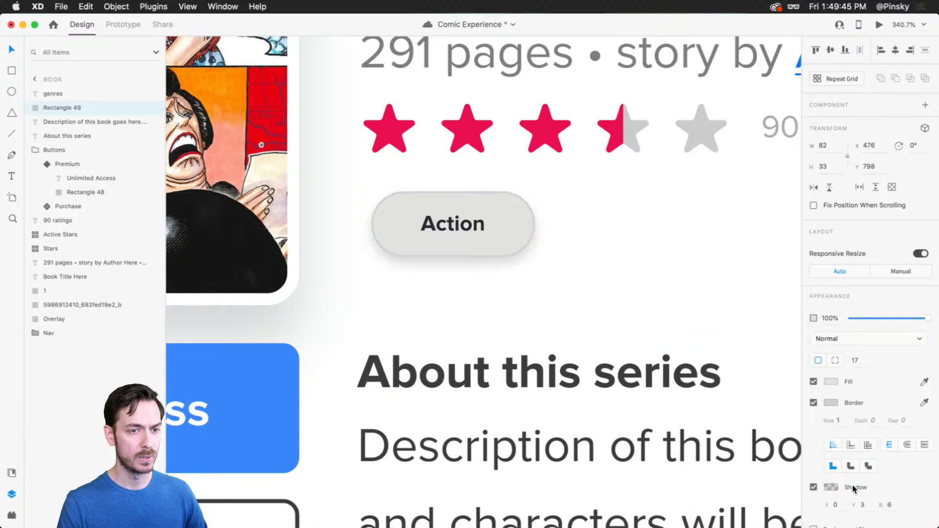
left_click(889, 511)
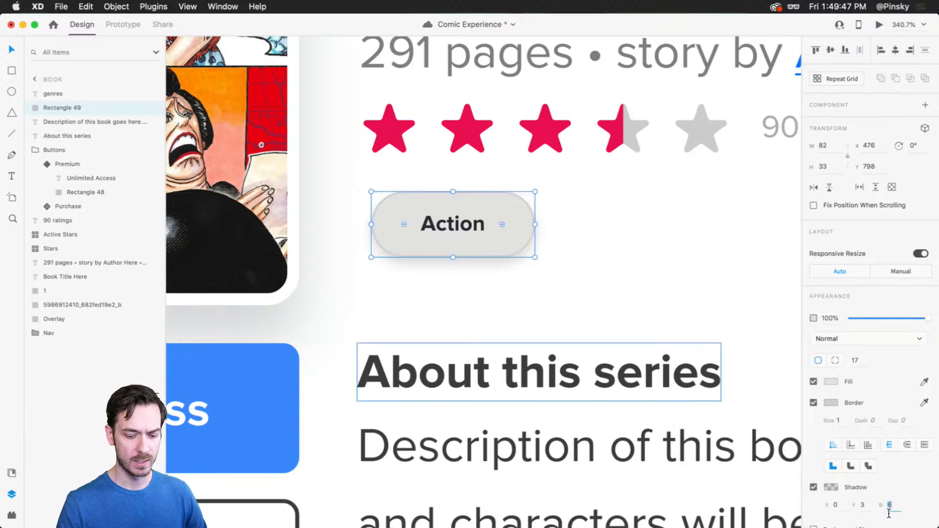
left_click(831, 487)
left_click_drag(795, 436, 793, 419)
left_click(768, 453)
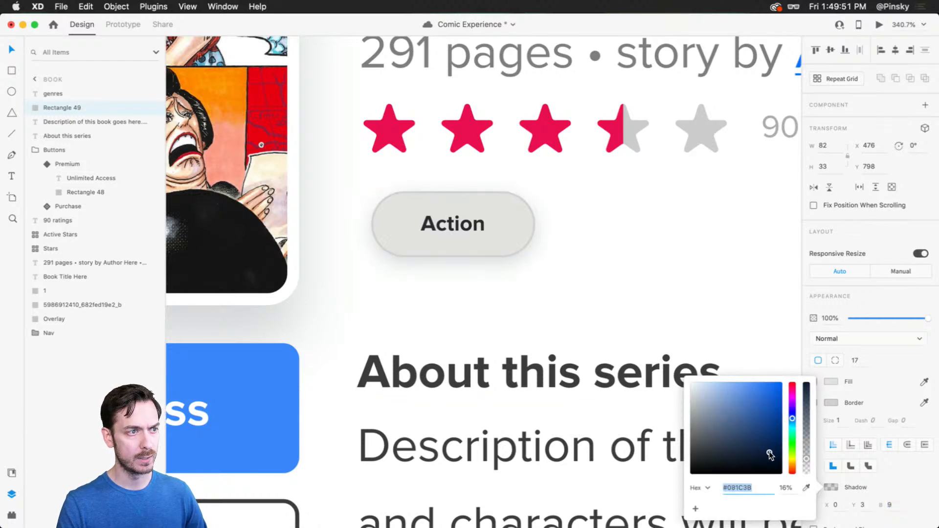
left_click(806, 454)
left_click(792, 422)
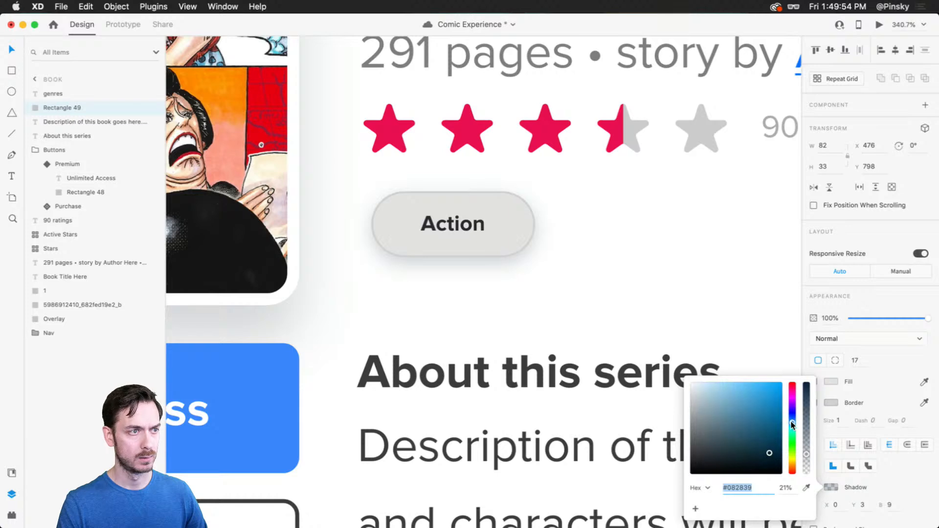
left_click(885, 400)
key("super+Return")
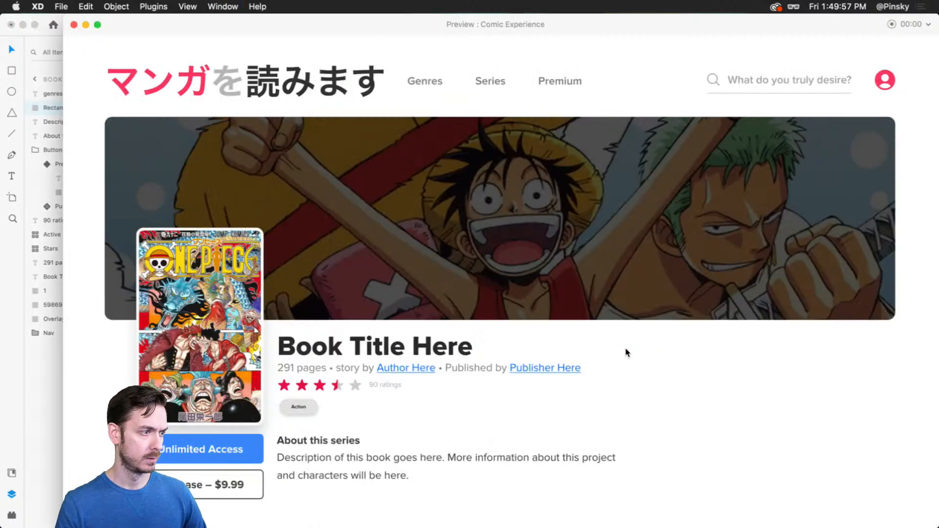
key("super+w")
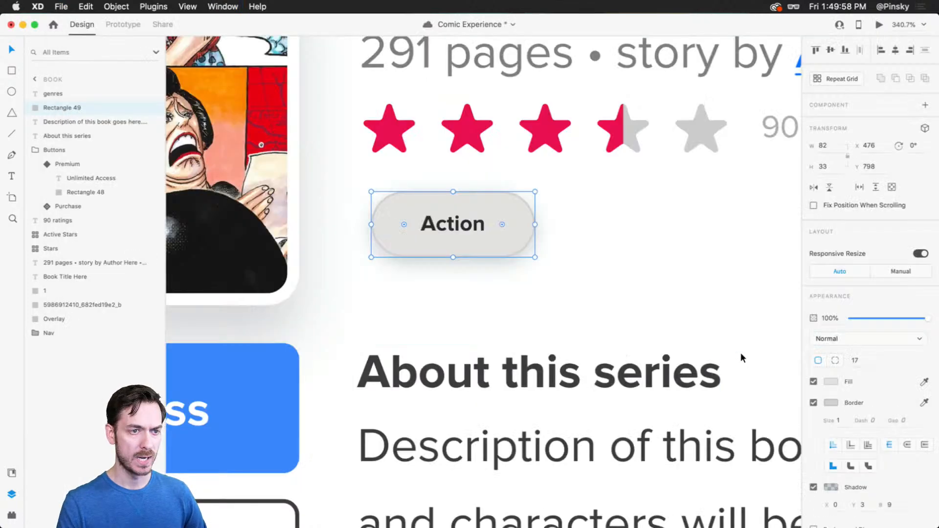
Turn off the Action pill's shadow and check the page in the preview.
left_click(814, 486)
key("super+Return")
key("super+w")
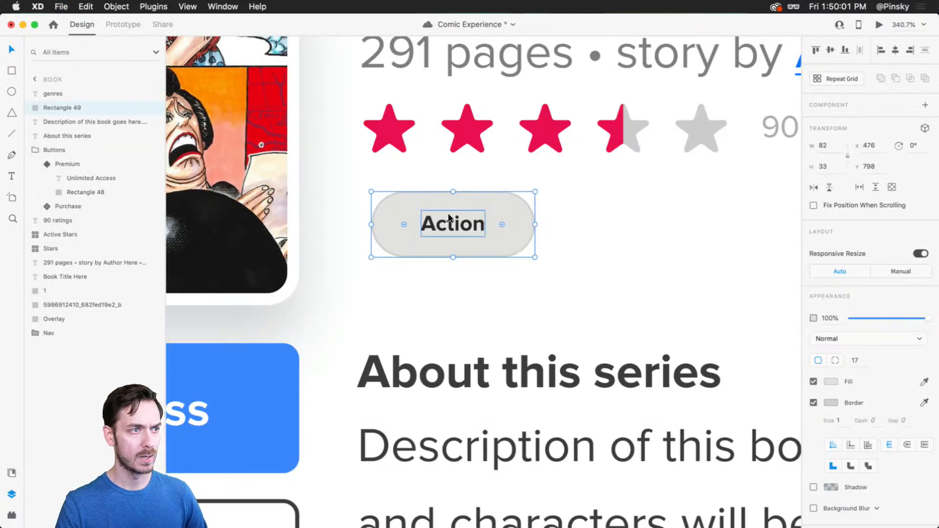
Change the Action label's text colour to grey #5A5A5A and preview the page.
double_click(449, 218)
left_click(832, 488)
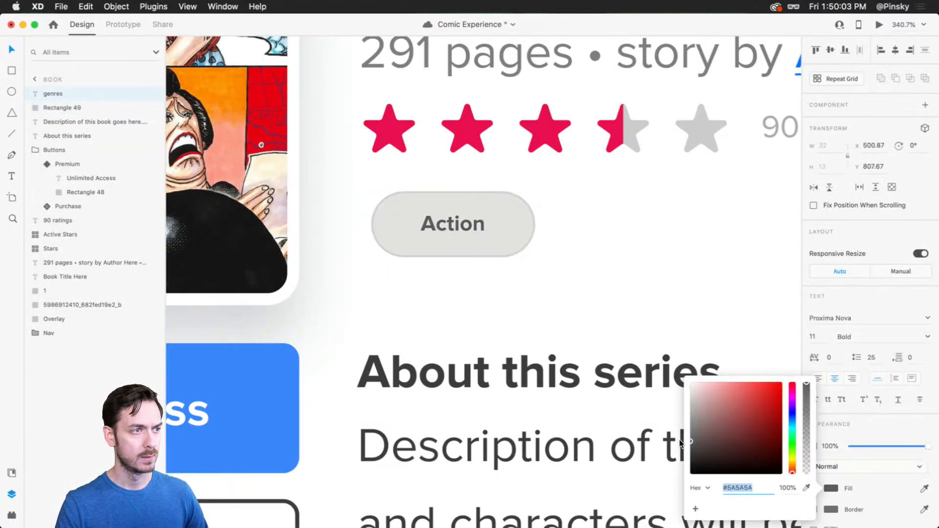
key("super+Return")
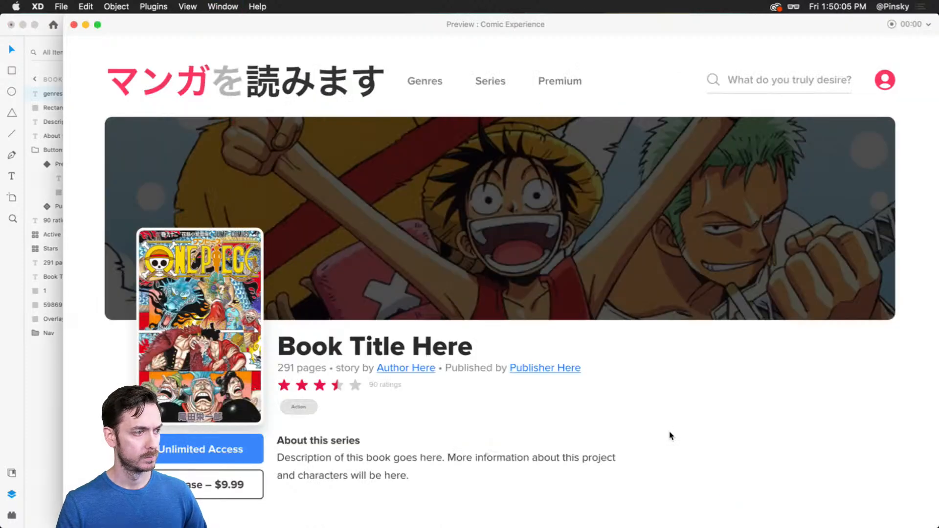
Leave the preview and lighten the Action pill's grey fill slightly.
key("super+w")
left_click(540, 208)
left_click(522, 214)
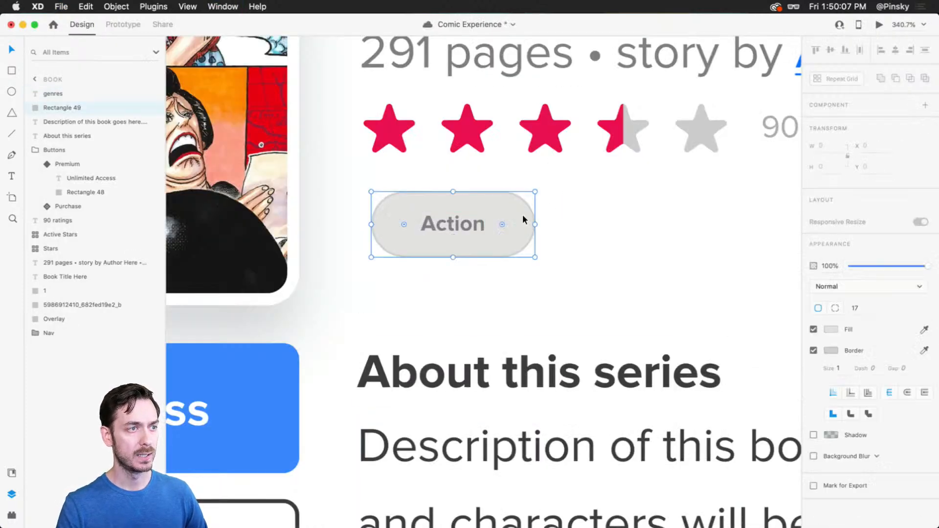
left_click(828, 380)
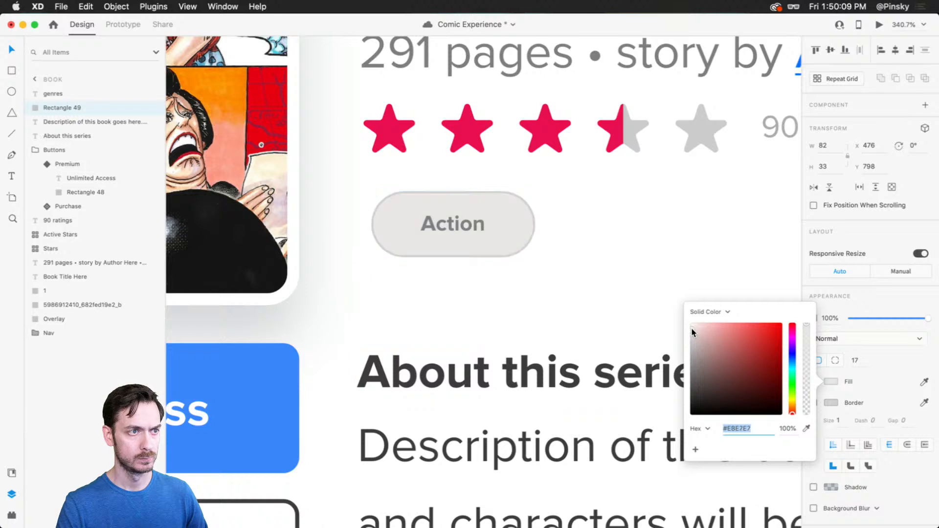
Set the Action pill's height to 32 so its label is vertically centred.
left_click(462, 231)
left_click(455, 229)
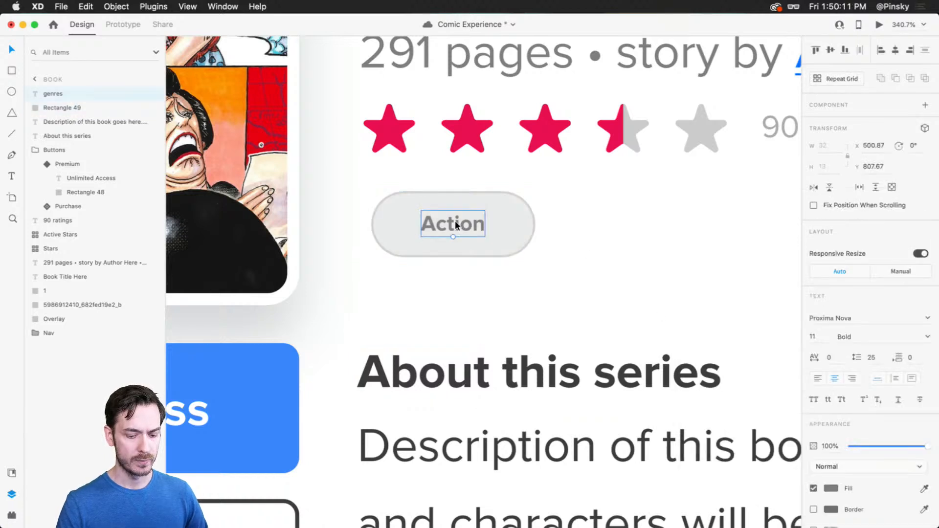
key("Down")
key("Up")
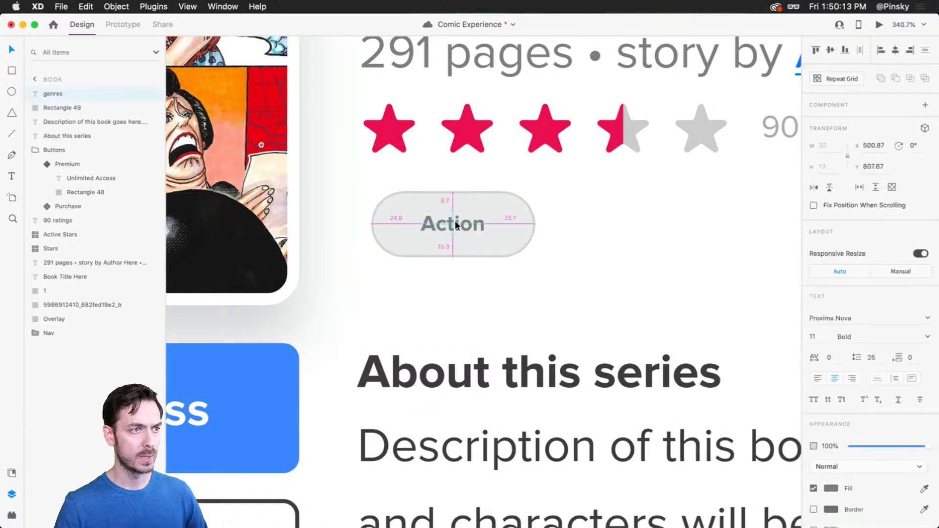
left_click(489, 241)
key("super+Up")
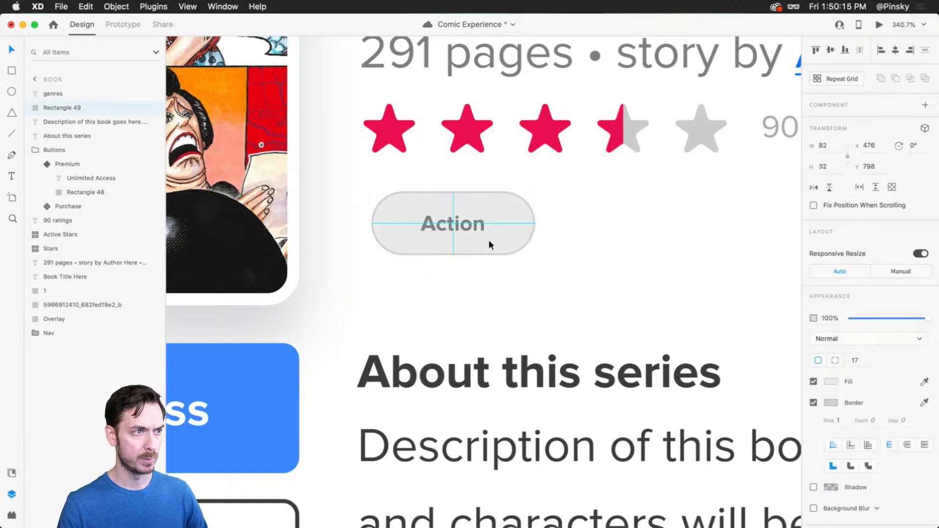
Group the Action pill with its label and repeat it horizontally into closely spaced Action, Adventure and Comedy tags.
scroll(498, 224, "down", 5)
left_click_drag(565, 236, 502, 245)
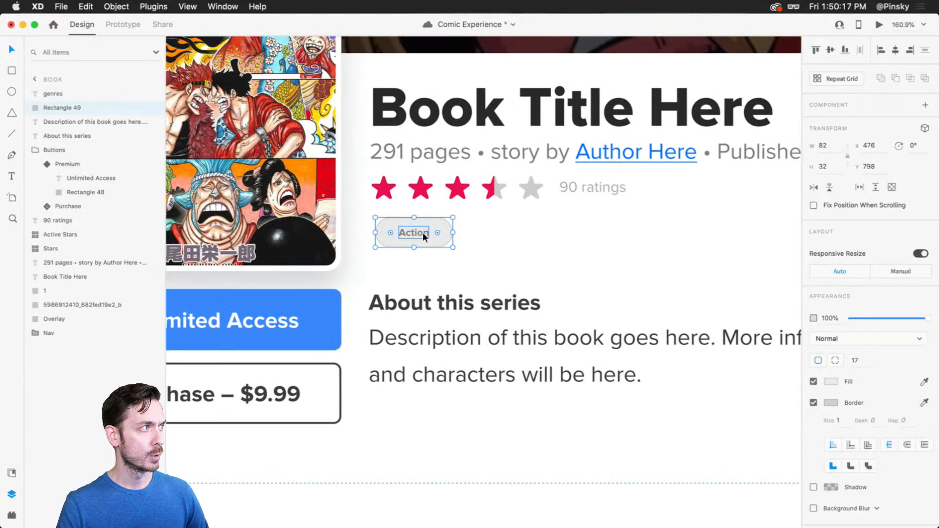
left_click(423, 233, "shift")
key("super+g")
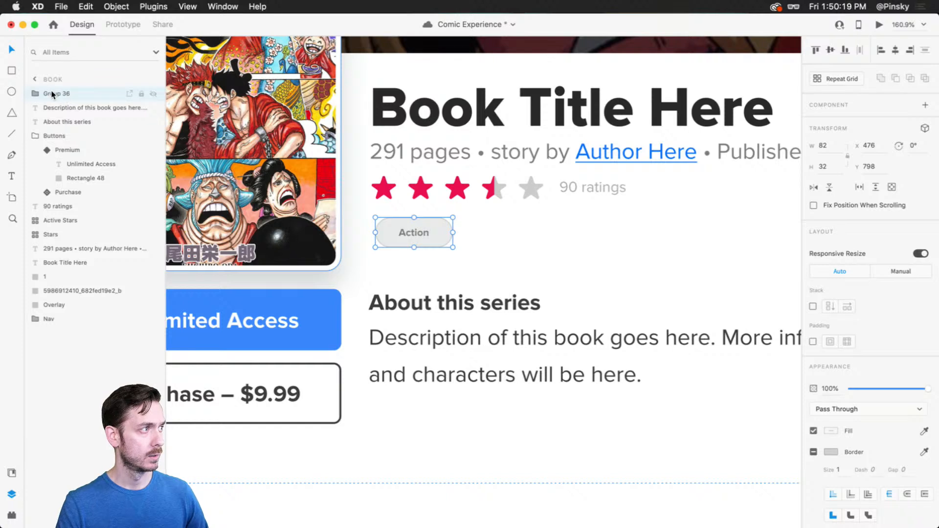
key("super+r")
left_click_drag(454, 232, 646, 234)
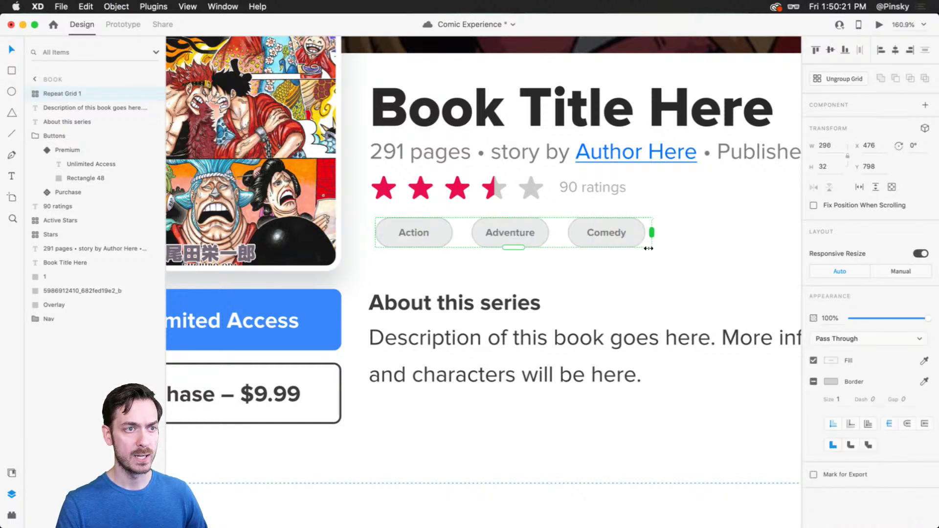
left_click_drag(558, 232, 539, 231)
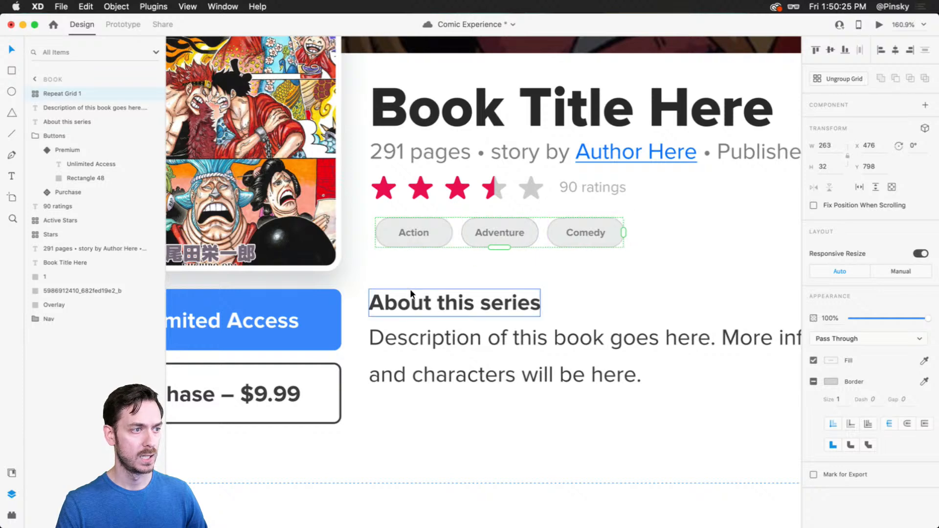
Move the About this series heading and description up closer to the genre tags, and preview the page.
left_click(455, 302)
left_click(414, 343, "shift")
key("shift+Up")
key("shift+Up")
key("shift+Up")
left_click_drag(455, 332, 456, 335)
key("super+Return")
key("super+w")
Widen the genre tags' repeat grid to 265 and check the page in the preview.
left_click(585, 235)
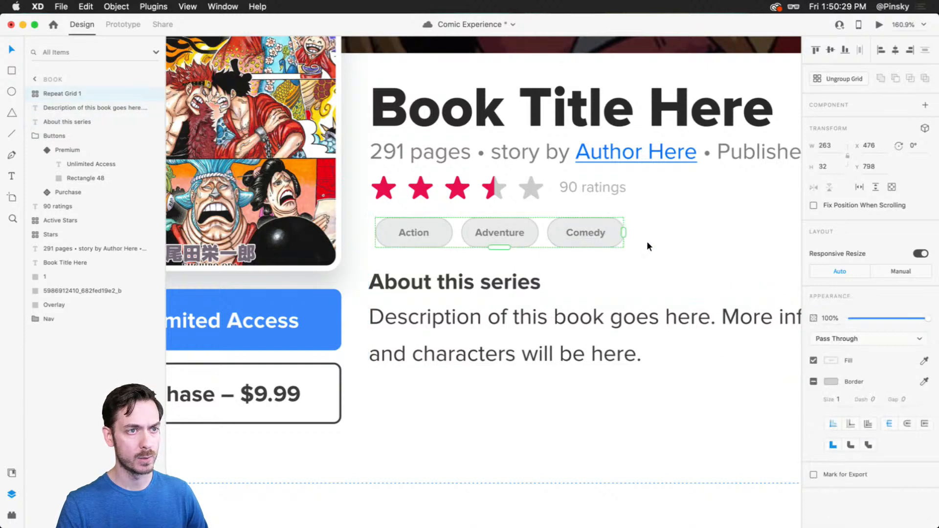
left_click_drag(626, 240, 627, 239)
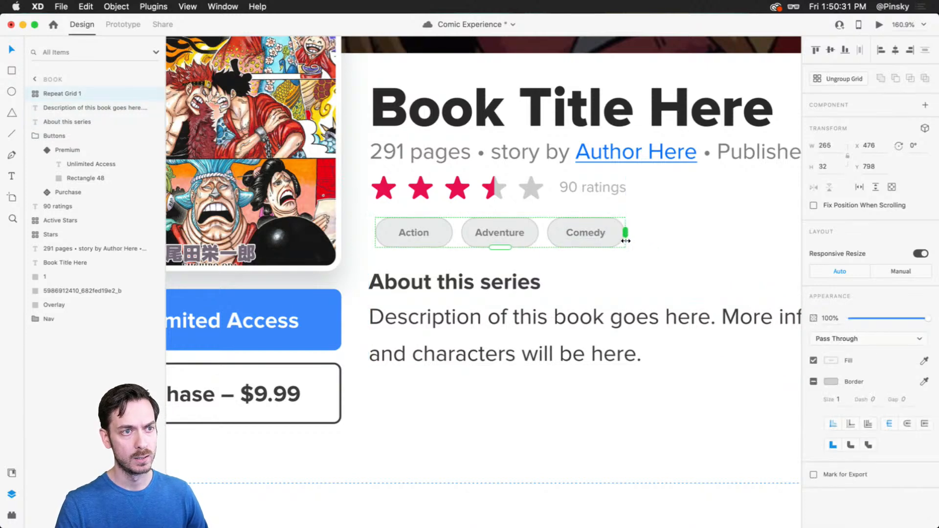
left_click(679, 297)
scroll(672, 311, "down", 5)
left_click_drag(715, 313, 593, 299)
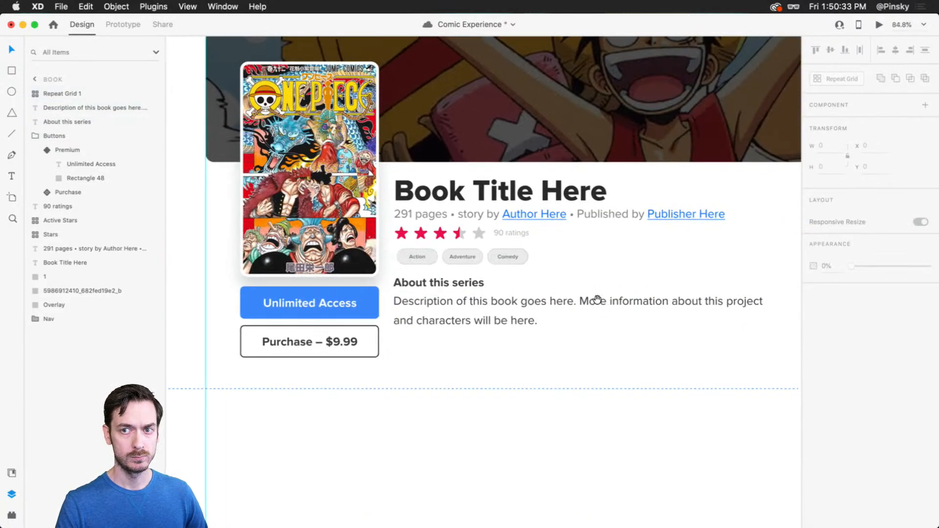
left_click(421, 306)
key("super+Return")
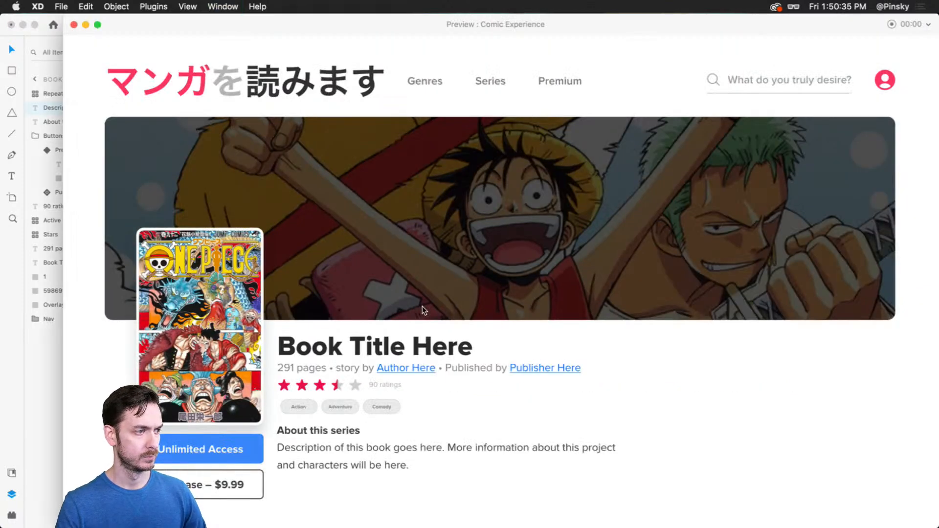
key("super+w")
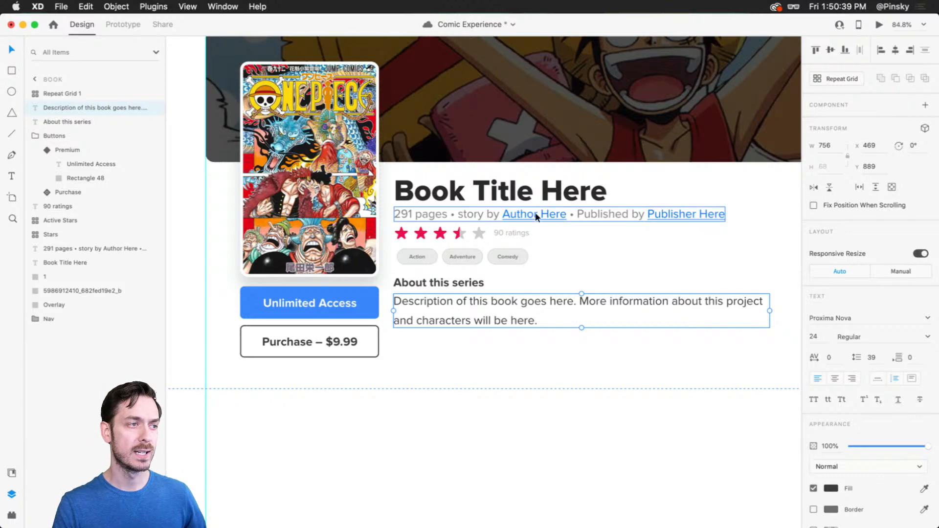
Group the About this series heading with its description and name the group Book Info.
scroll(536, 214, "up", 2)
left_click(409, 297)
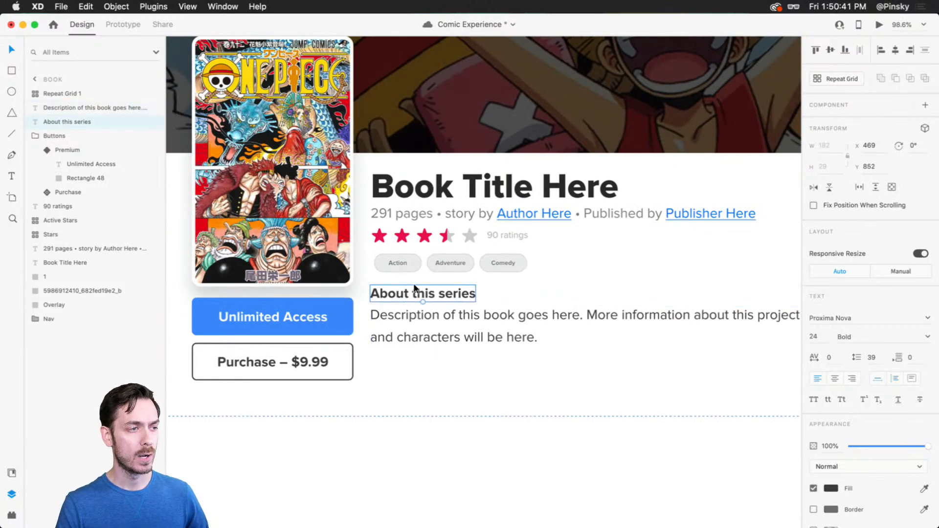
left_click(411, 310, "shift")
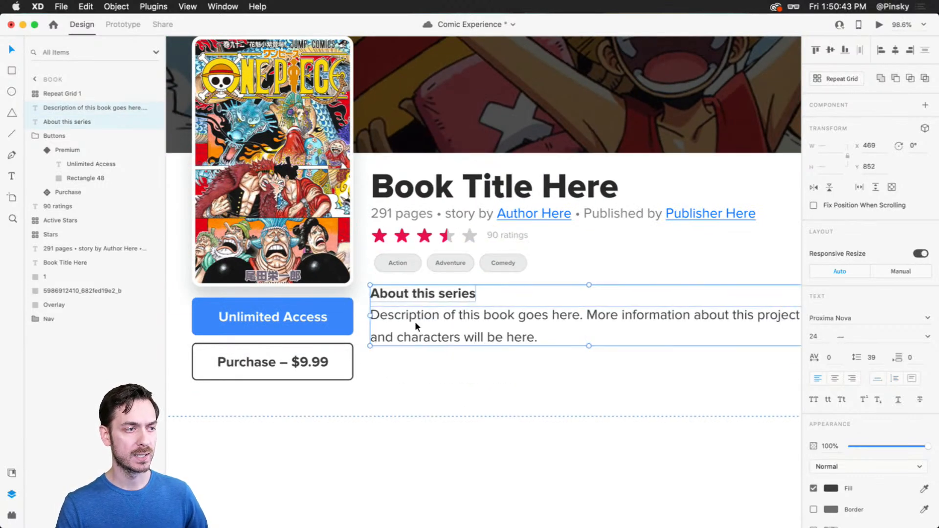
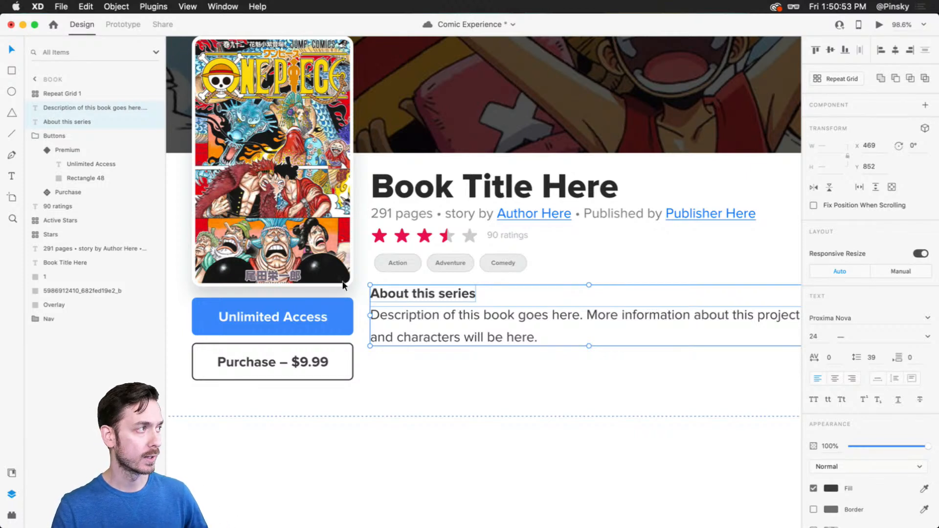
key("super+g")
double_click(59, 107)
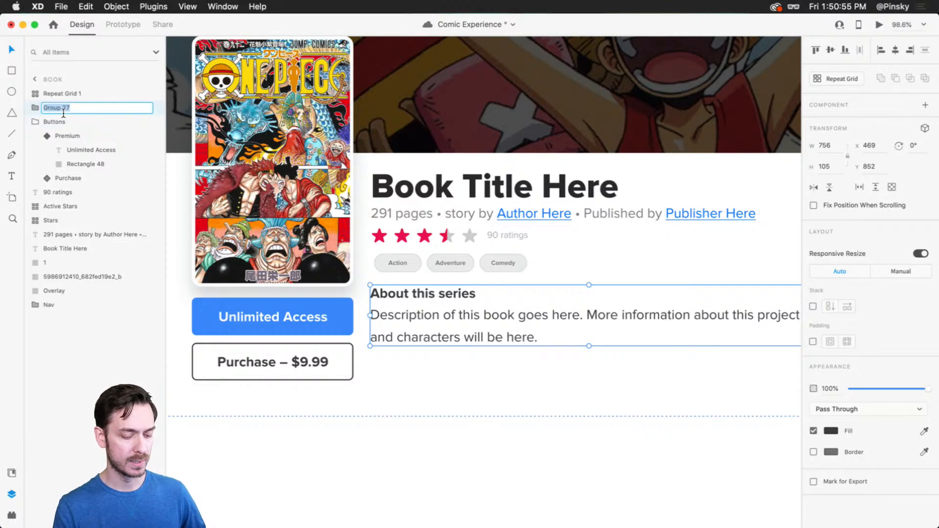
type("Book Info")
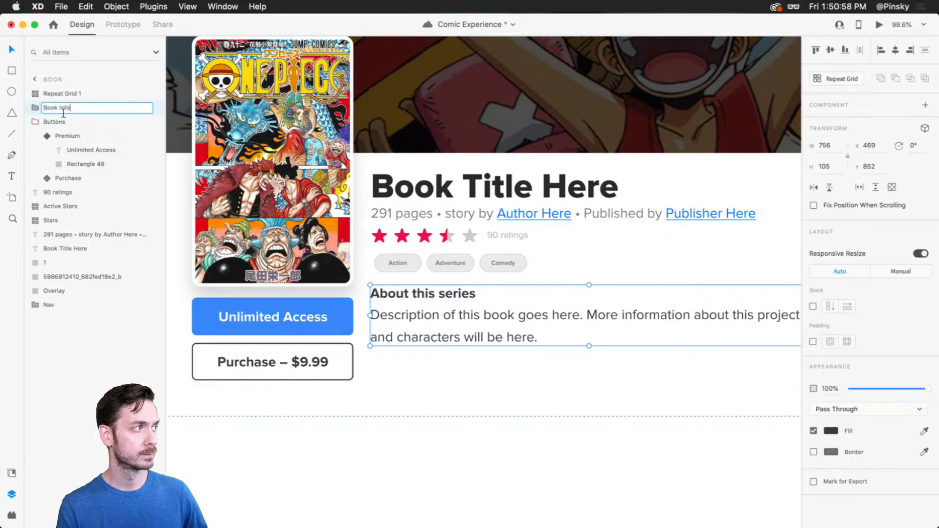
key("Return")
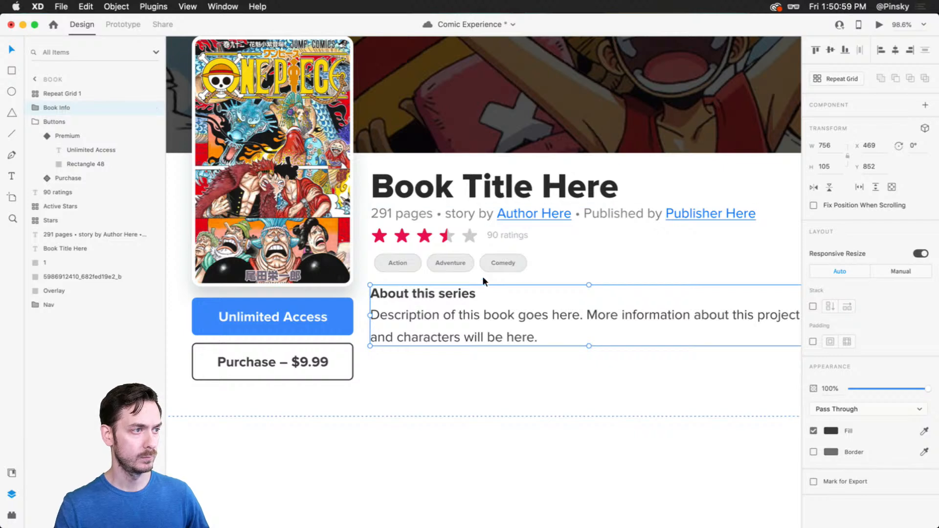
Shift the genre tags to X 470, and group both star rows with the ratings text as Stars.
left_click(394, 261)
left_click_drag(394, 261, 391, 261)
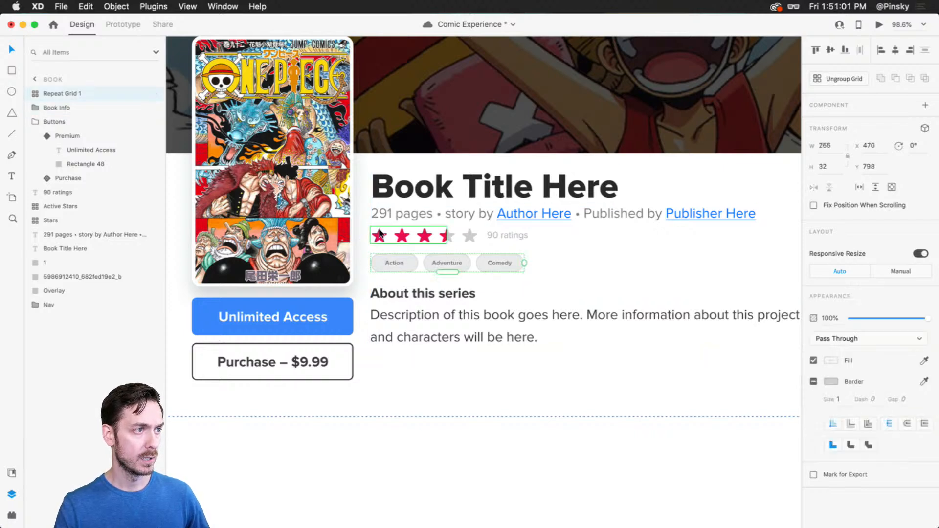
left_click(380, 232)
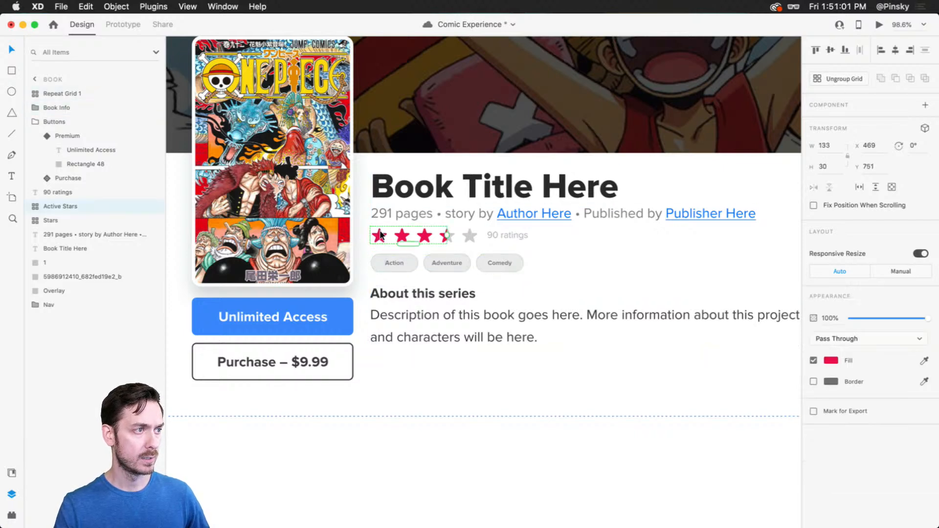
left_click(467, 235, "shift")
left_click(503, 234, "shift")
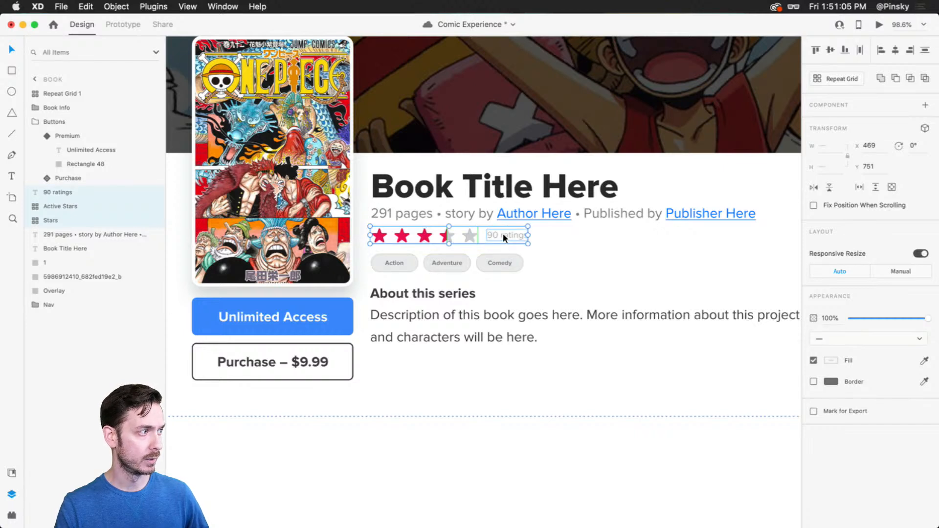
key("super+g")
double_click(60, 192)
type("Stars")
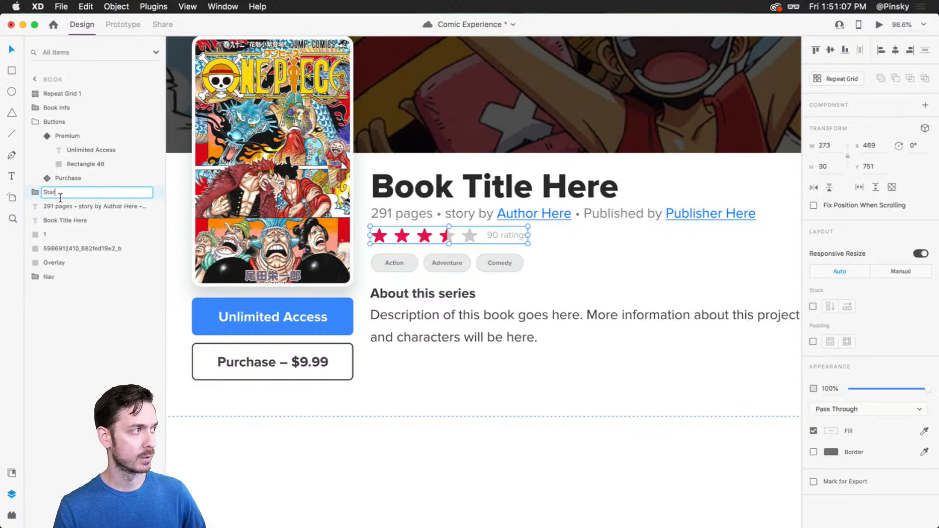
key("Return")
Group the title, page details, stars, genre tags and Book Info, and name the group Metadata.
left_click(406, 216)
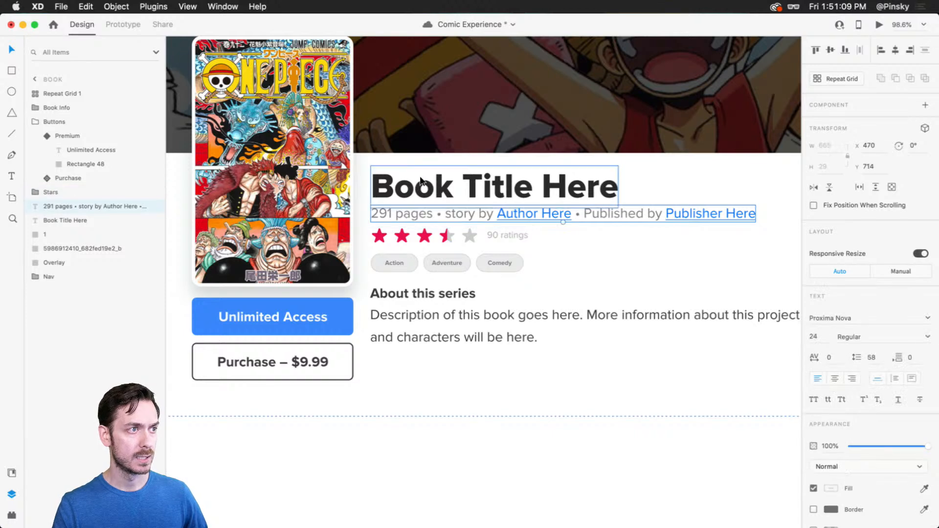
left_click(422, 186)
left_click_drag(508, 390, 384, 168)
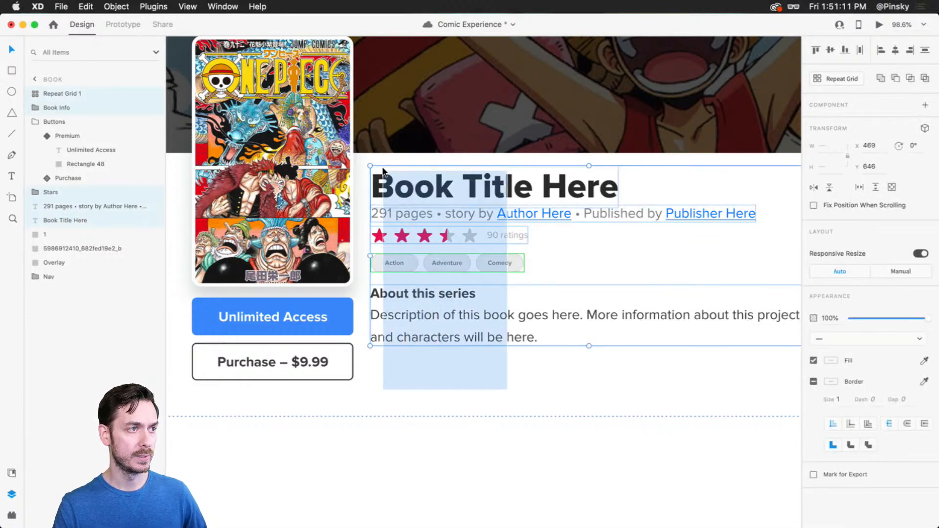
key("super+g")
double_click(58, 94)
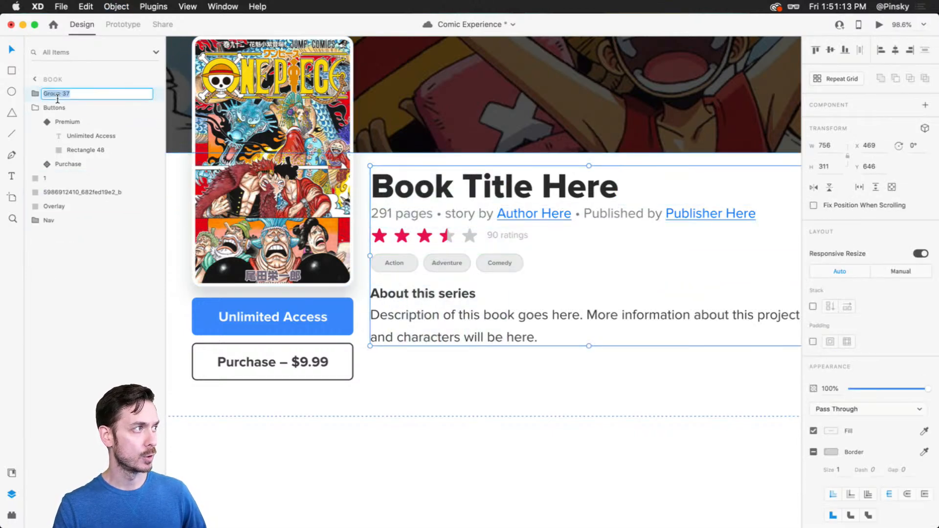
type("Metada")
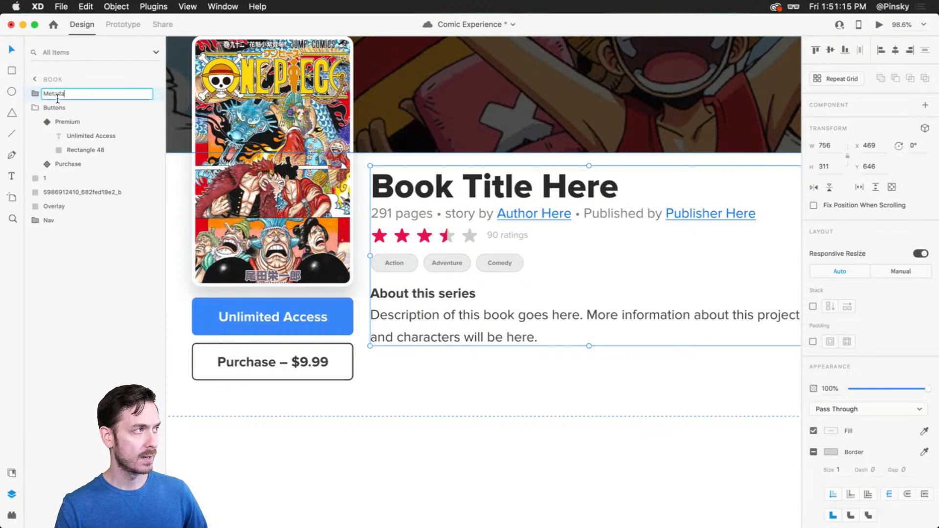
type("ta")
key("Return")
Turn on a vertical Stack layout for the Metadata group.
scroll(484, 222, "right", 1)
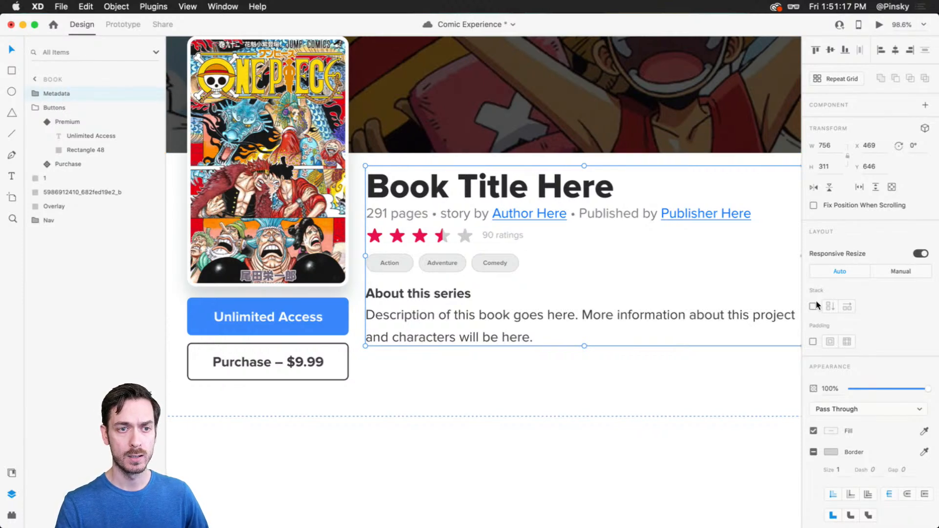
left_click(815, 306)
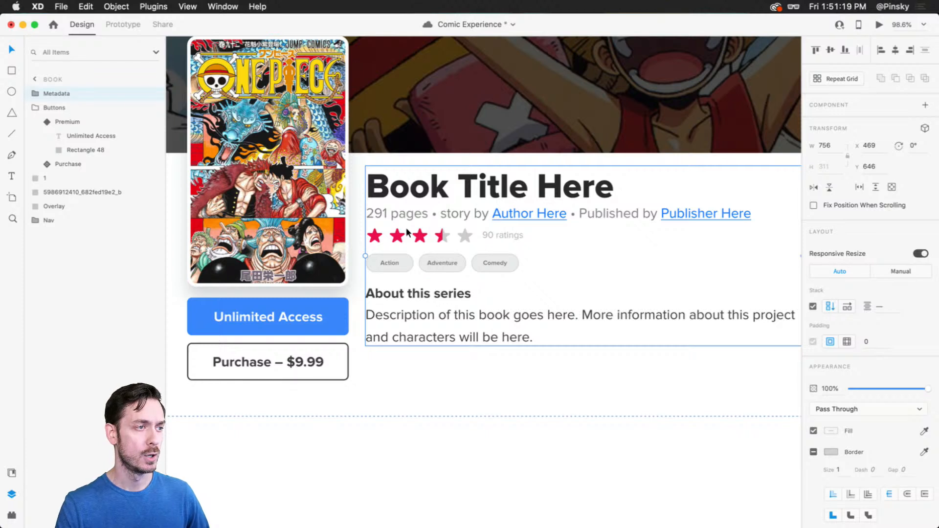
mouse_move(406, 259)
left_mouse_down()
mouse_move(404, 205)
mouse_move(404, 260)
mouse_move(412, 203)
mouse_move(405, 262)
left_mouse_up()
Ungroup the nested title and page details group inside Metadata and reduce the gap between the two texts to 0.
left_click(407, 201)
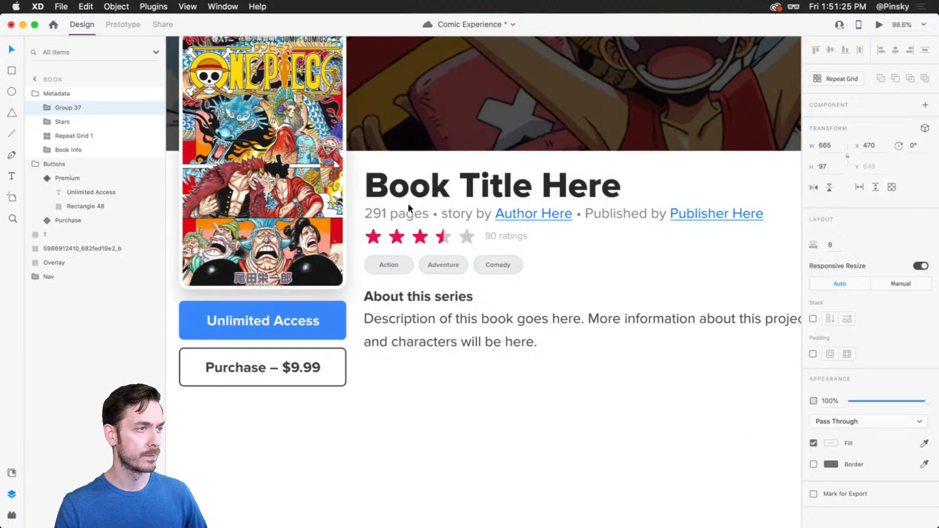
scroll(408, 203, "up", 5)
double_click(346, 224)
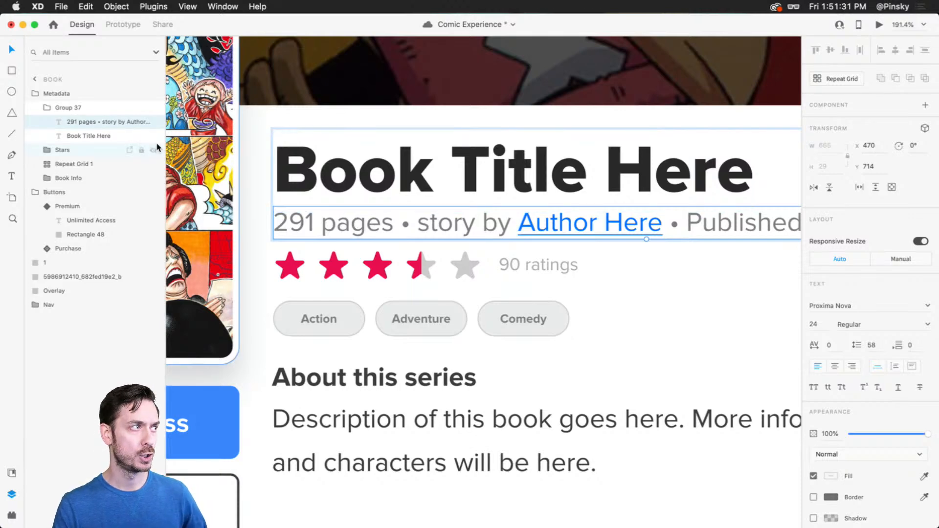
right_click(83, 108)
left_click(124, 230)
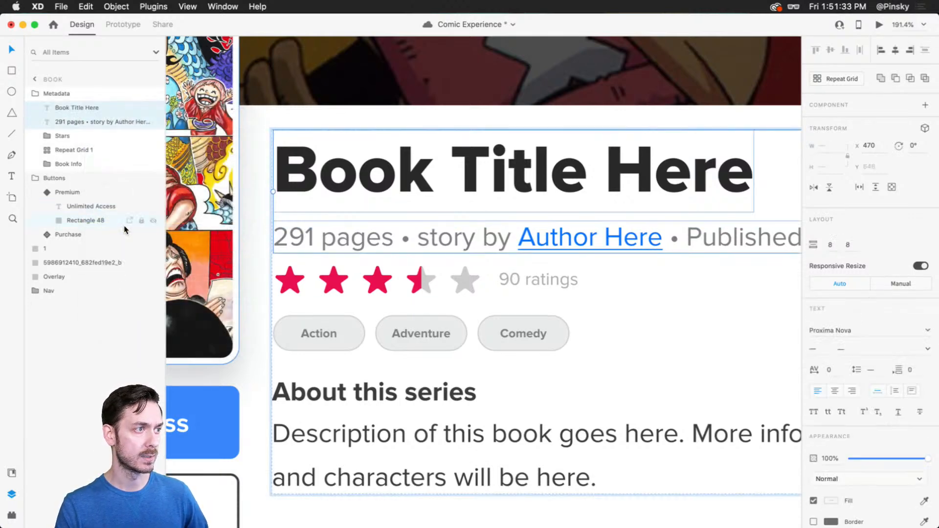
left_click_drag(321, 216, 318, 203)
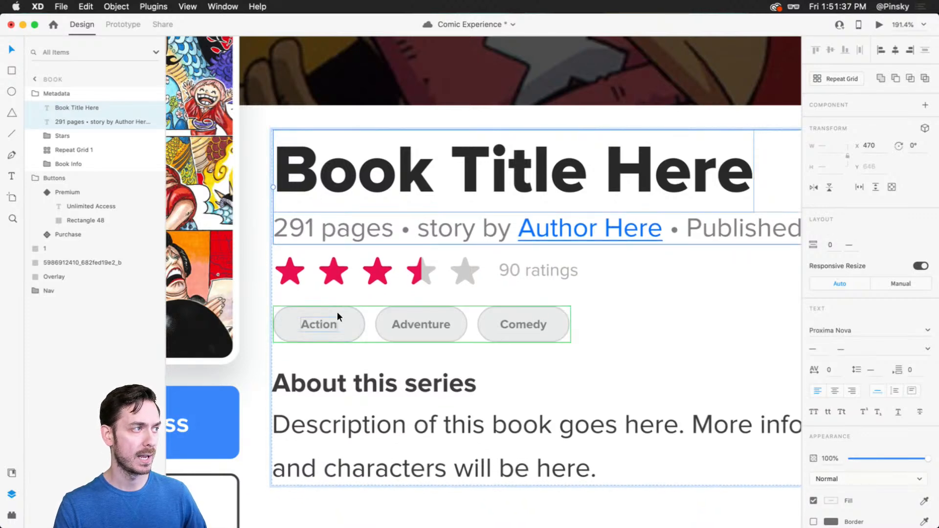
scroll(338, 314, "down", 4)
left_click_drag(430, 443, 497, 393)
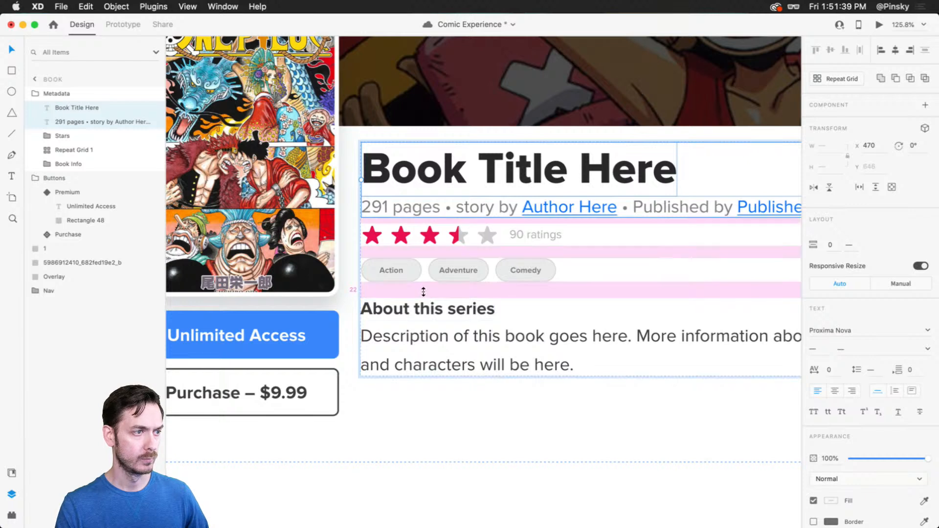
Tighten the gap between the stars and the genre tags, widen the gap above About this series, and preview the page.
mouse_move(423, 292)
left_mouse_down()
mouse_move(424, 302)
mouse_move(422, 290)
left_mouse_up()
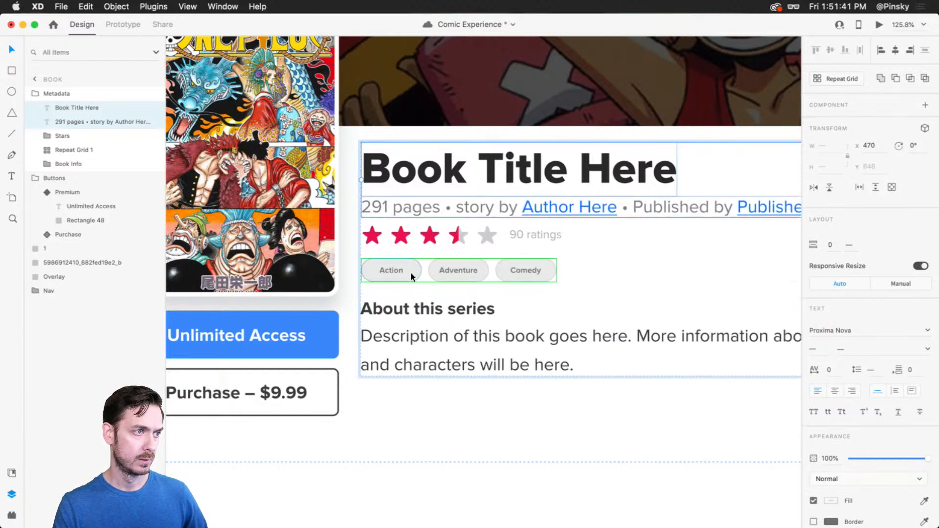
left_click_drag(417, 249, 410, 239)
key("super+Return")
key("super+w")
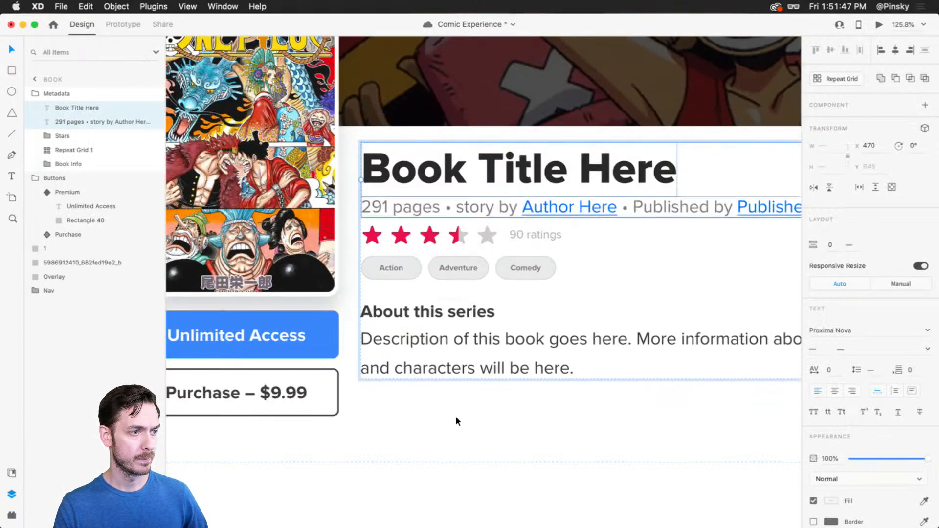
key("super+Return")
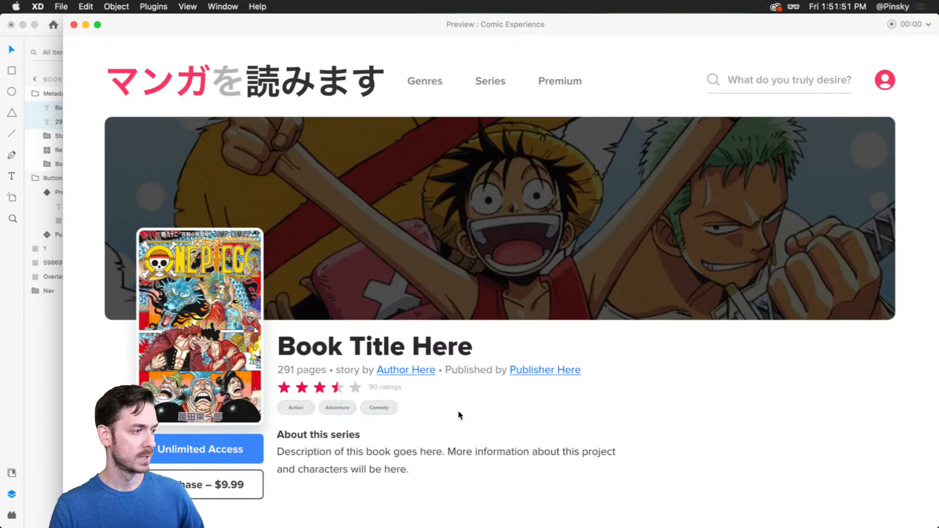
key("super+w")
scroll(454, 410, "down", 6)
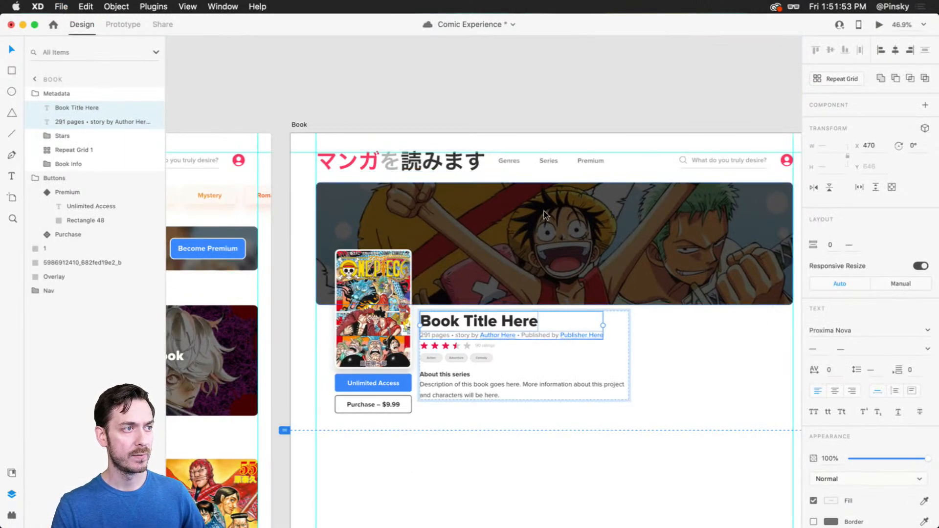
left_click_drag(295, 189, 551, 338)
left_click_drag(553, 250, 554, 263)
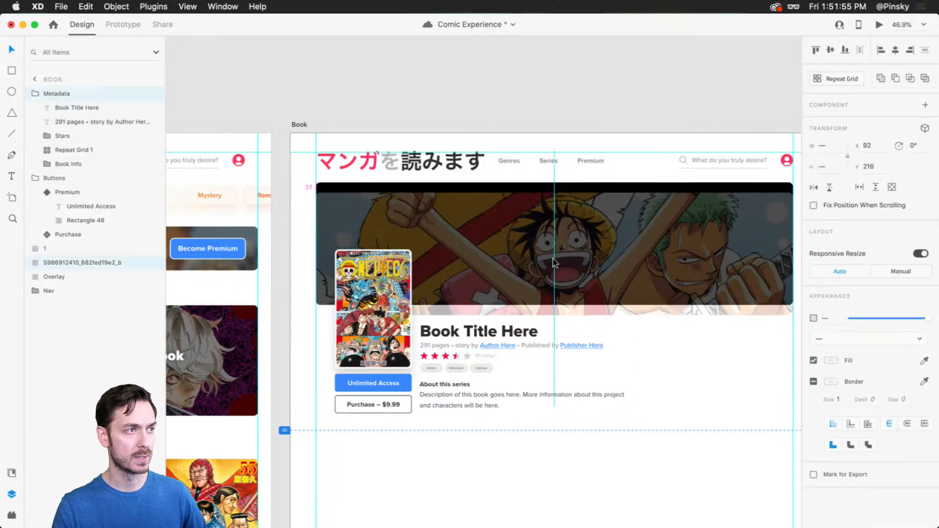
key("super+z")
Move the banner, cover, buttons and Metadata group together slightly down, away from the navigation.
left_click_drag(298, 189, 615, 389)
left_click_drag(615, 219, 616, 223)
scroll(615, 223, "down", 2)
left_click(338, 369)
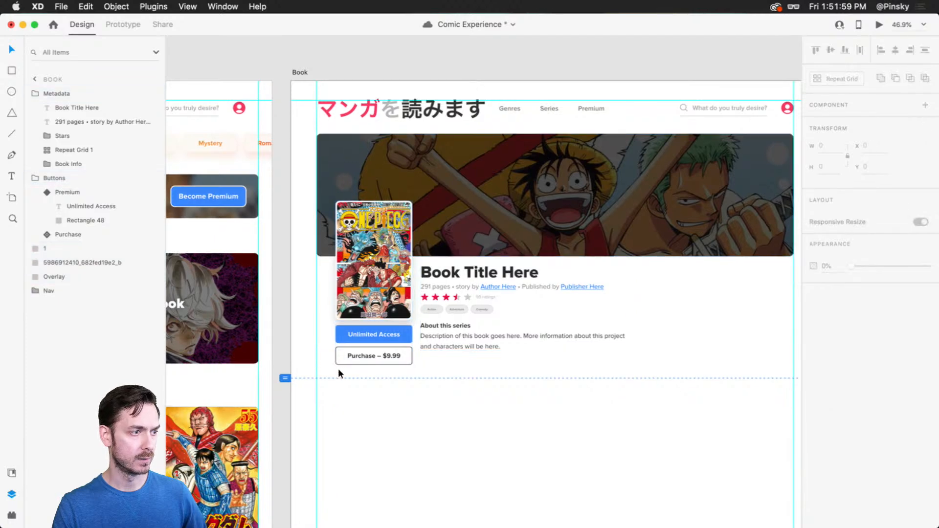
Increase the gap between the Unlimited Access and Purchase buttons to 16 and preview the page.
left_click(373, 333)
scroll(373, 334, "up", 5)
double_click(373, 334)
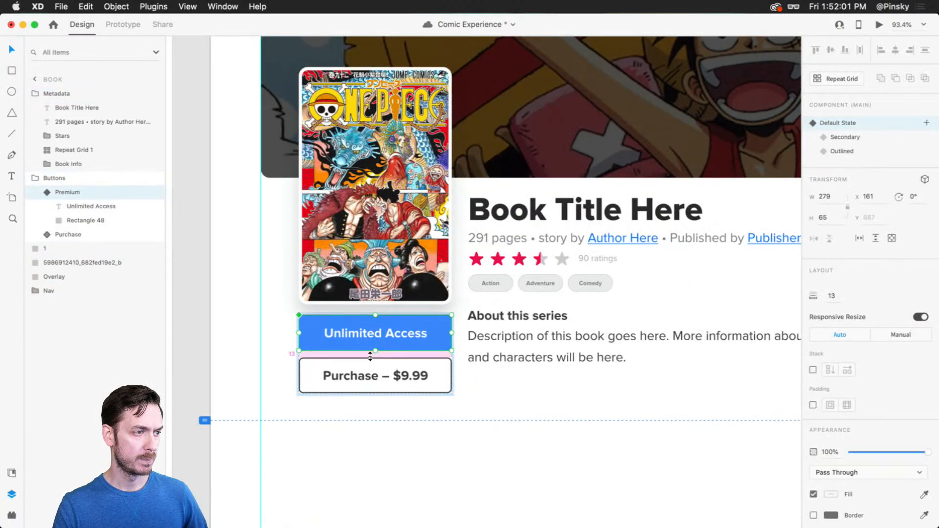
left_click_drag(372, 357, 373, 357)
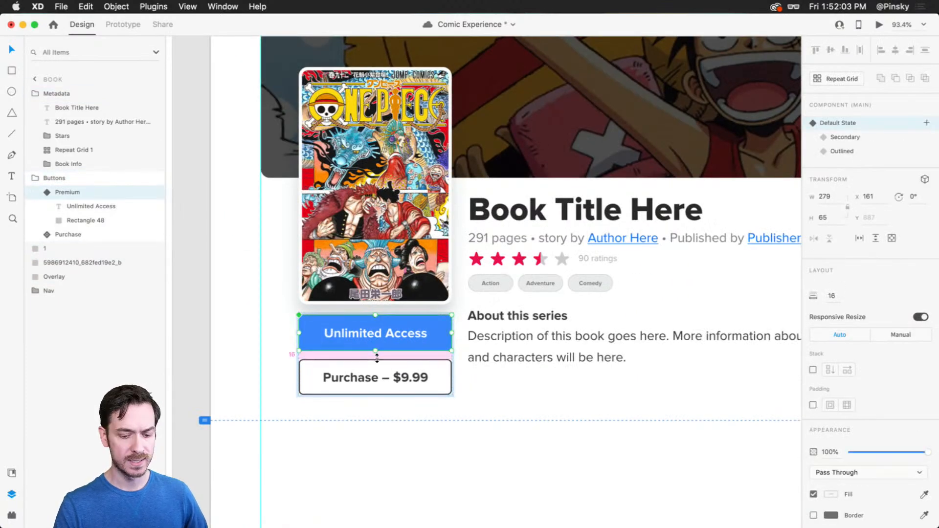
key("super+Return")
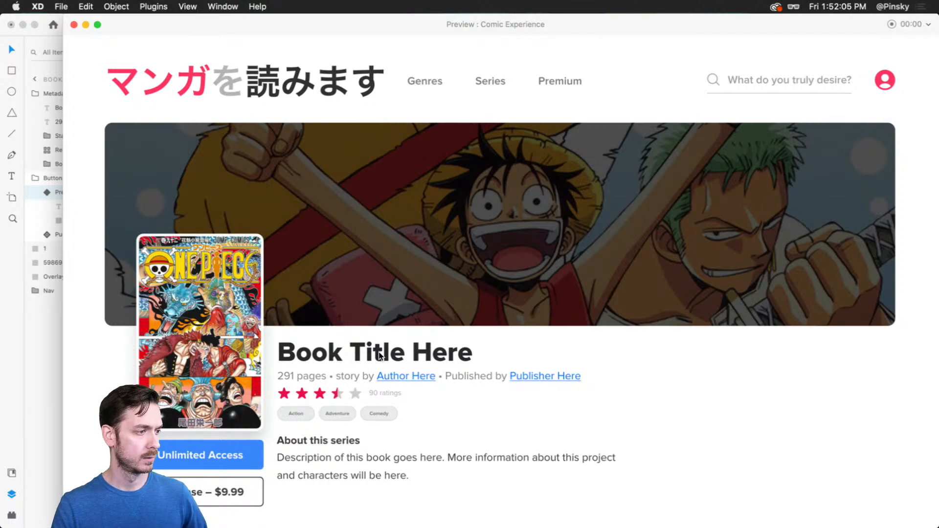
key("super+w")
Move the Metadata group to X 484, Y 669, giving it more room from the cover and banner, and preview the page.
left_click(550, 208)
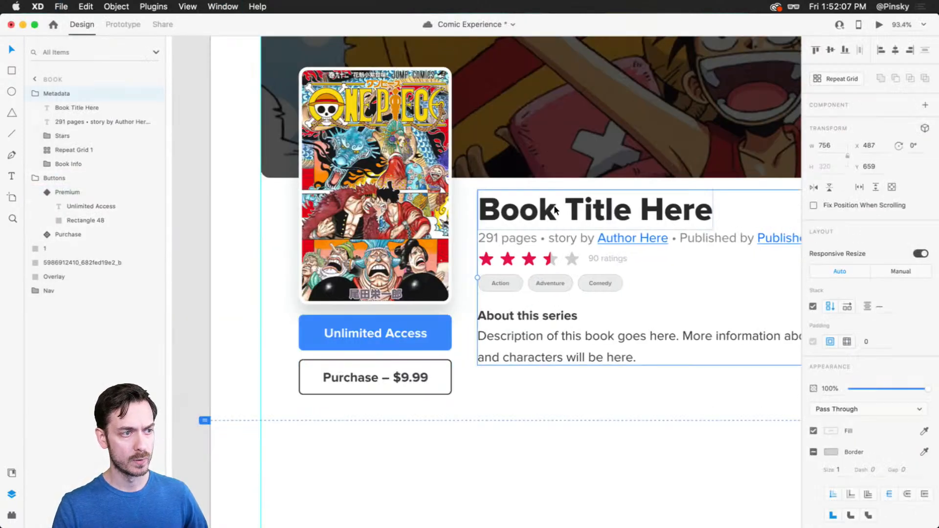
left_click_drag(552, 209, 550, 214)
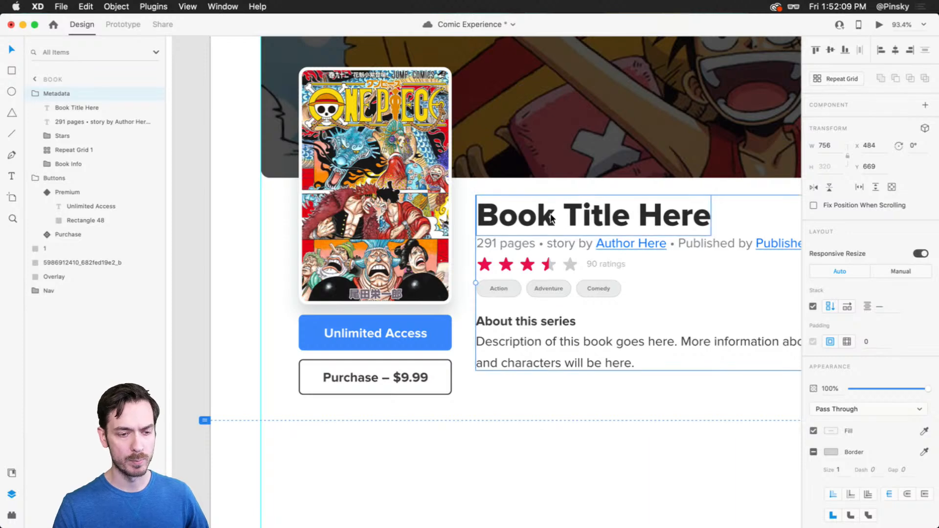
key("super+Return")
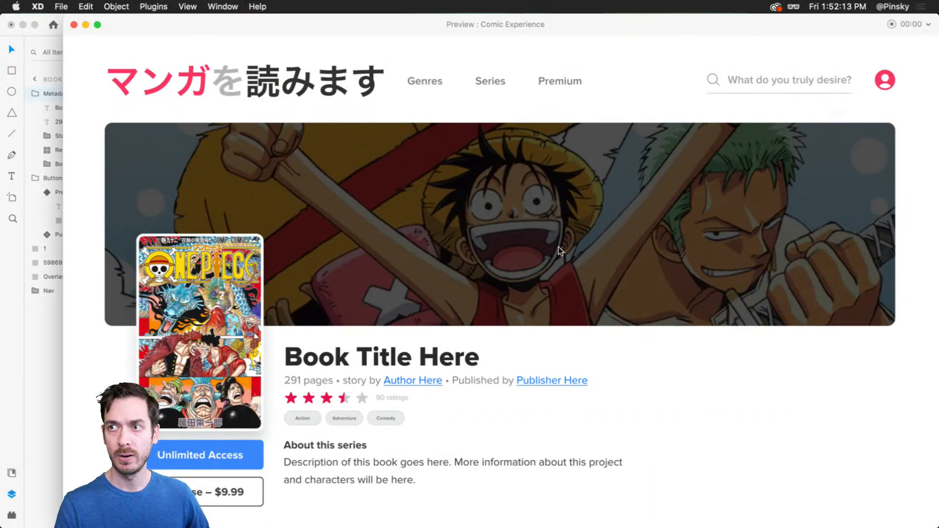
key("super+w")
Draw a rectangle about 135 by 50 just below the banner, with its right edge on the right margin guide.
left_click_drag(777, 237, 553, 267)
left_click(764, 273)
left_click_drag(782, 270, 617, 290)
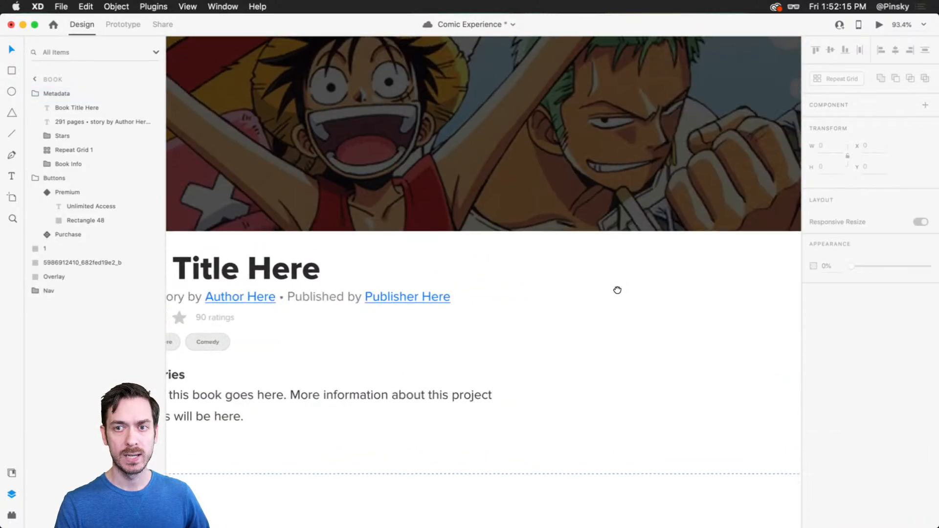
scroll(673, 257, "down", 5)
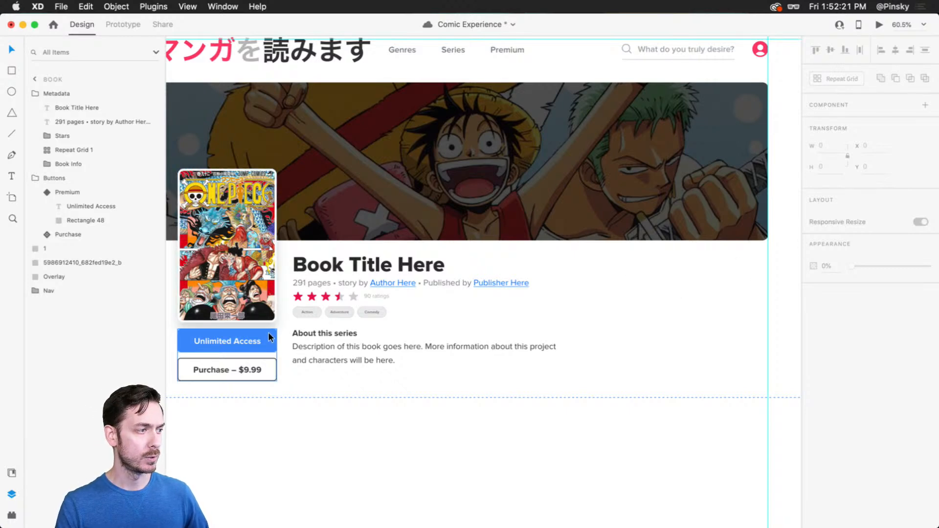
scroll(777, 244, "up", 8)
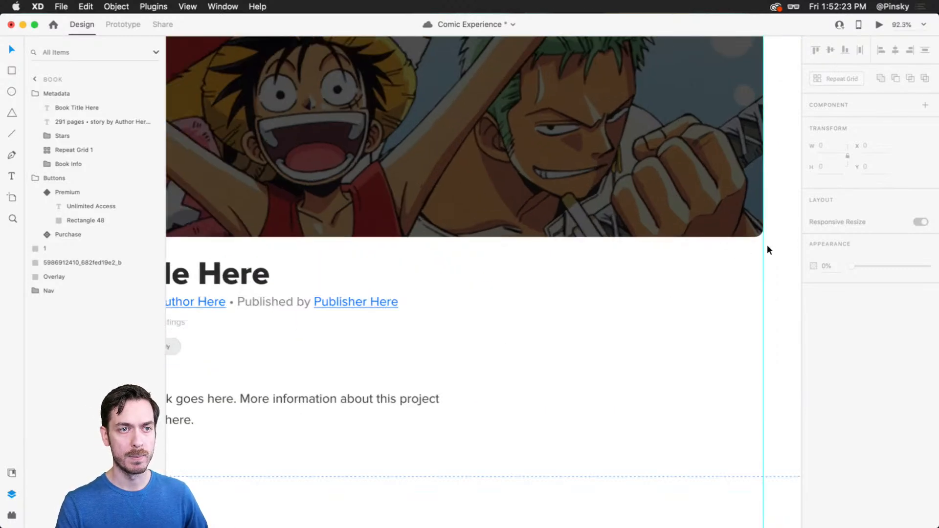
key("r")
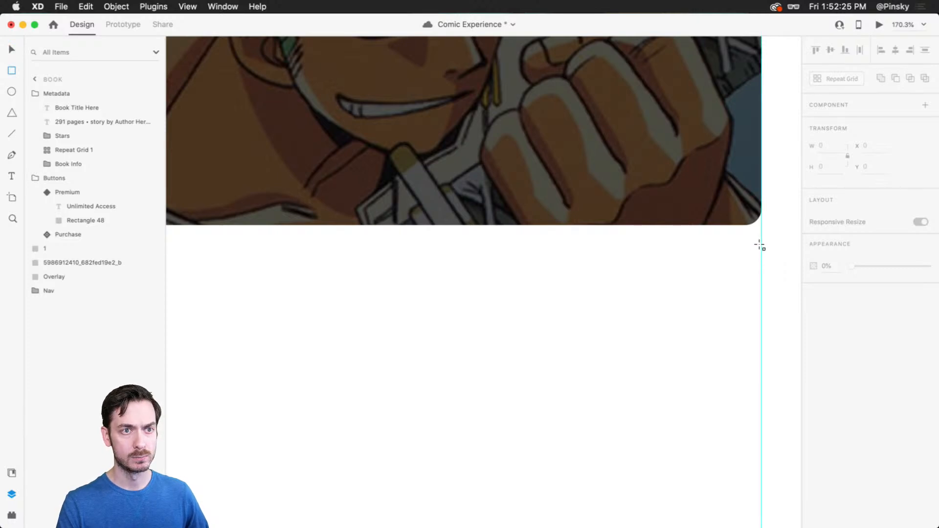
left_click_drag(762, 245, 627, 296)
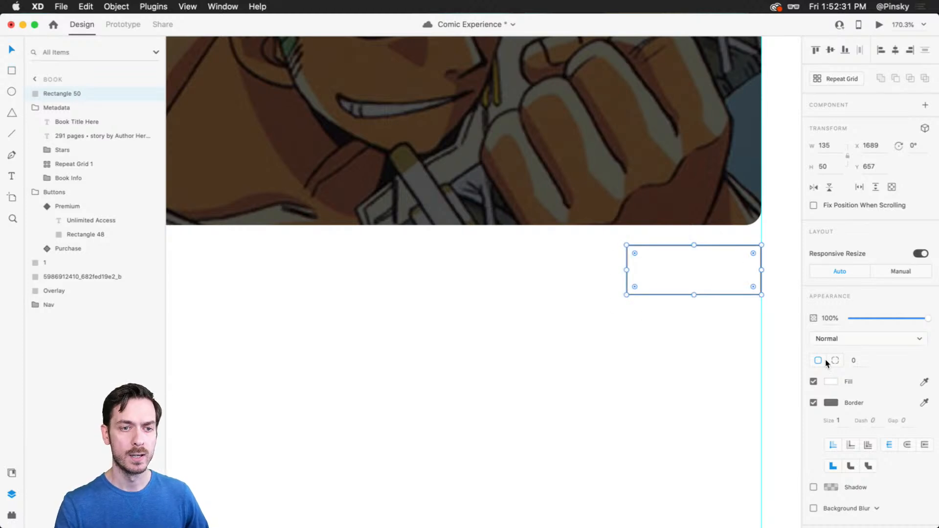
Give the new rectangle a light grey fill and a slightly darker grey border.
left_click(831, 382)
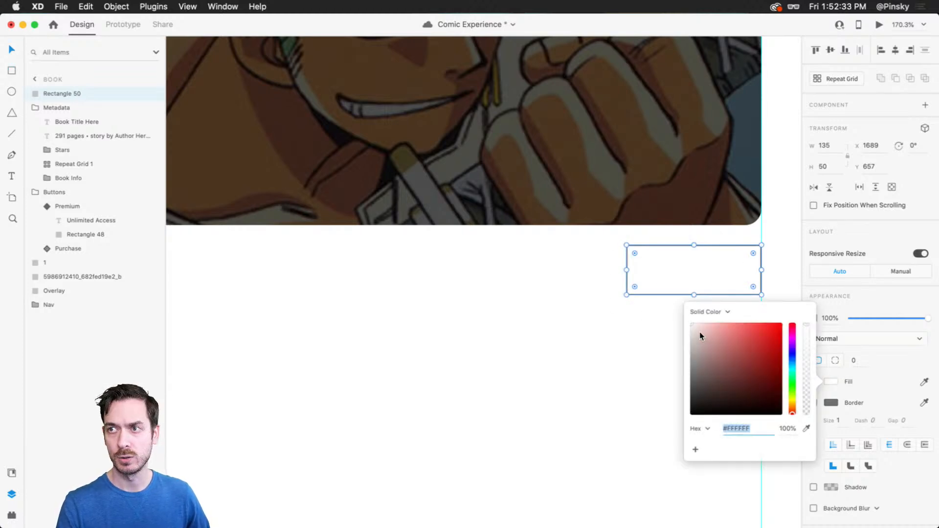
left_click_drag(702, 336, 681, 350)
left_click(832, 403)
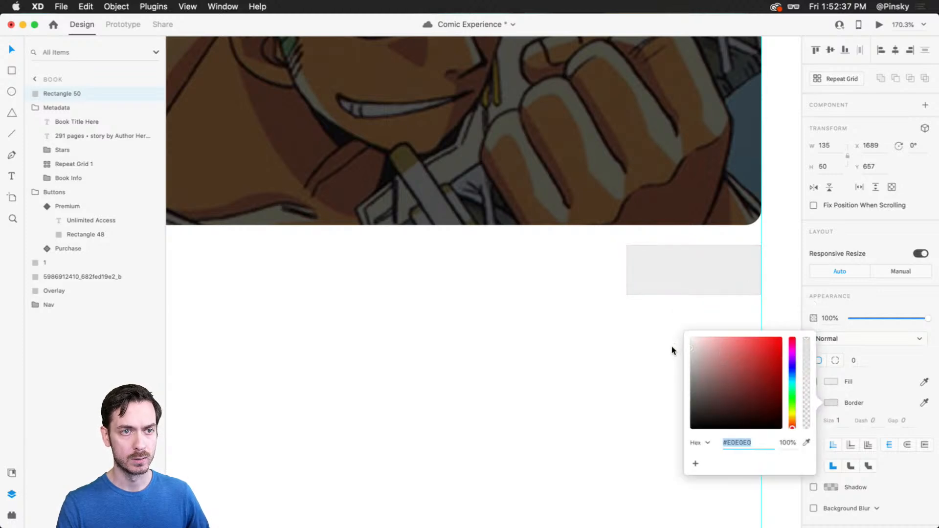
scroll(750, 220, "up", 1)
left_click(750, 220)
scroll(753, 234, "up", 1)
left_click(754, 248)
scroll(754, 249, "up", 2)
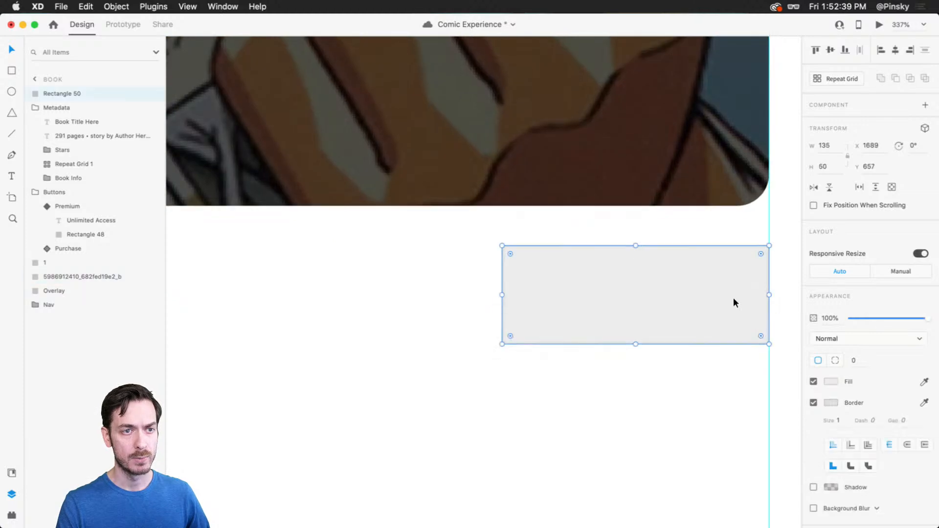
key("super+z")
key("super+shift+z")
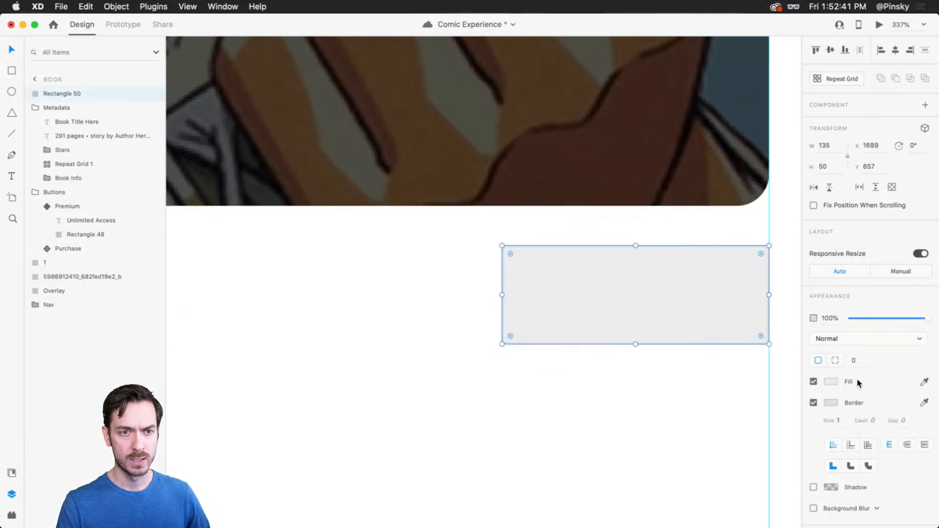
Round the grey rectangle's corners, trying a radius of 16 before setting it to 8.
type("16")
key("Return")
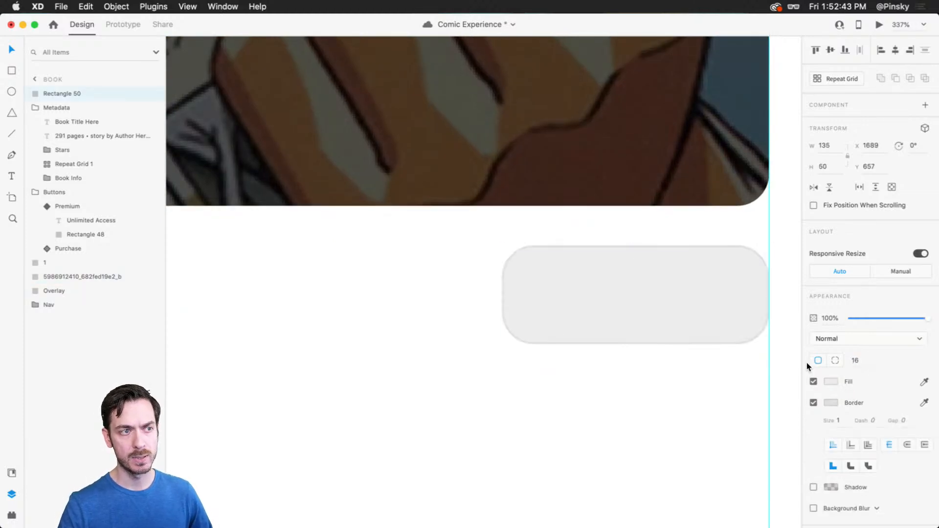
double_click(855, 361)
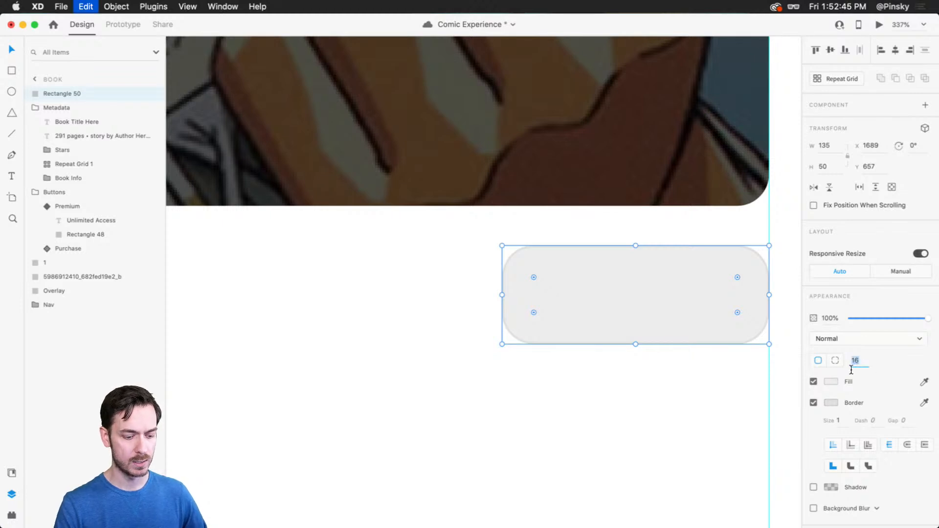
type("8")
scroll(740, 303, "up", 5)
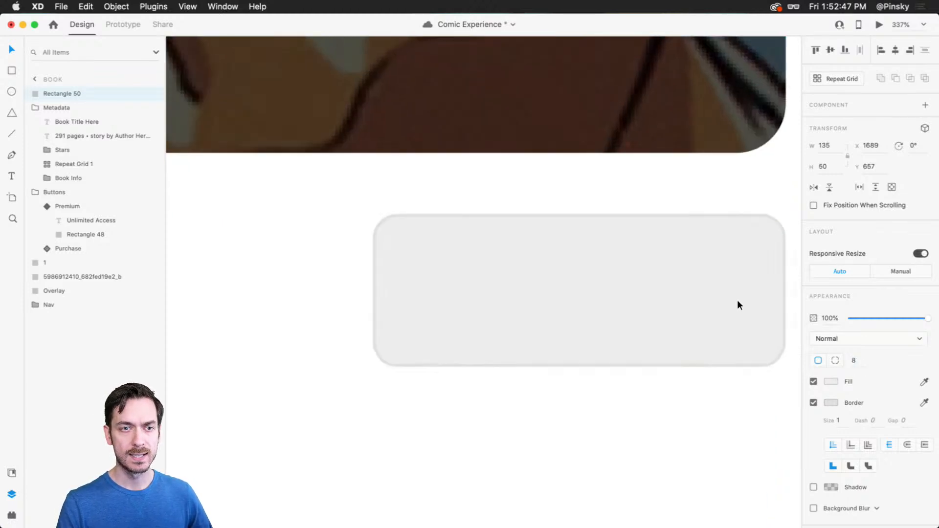
scroll(738, 301, "right", 2)
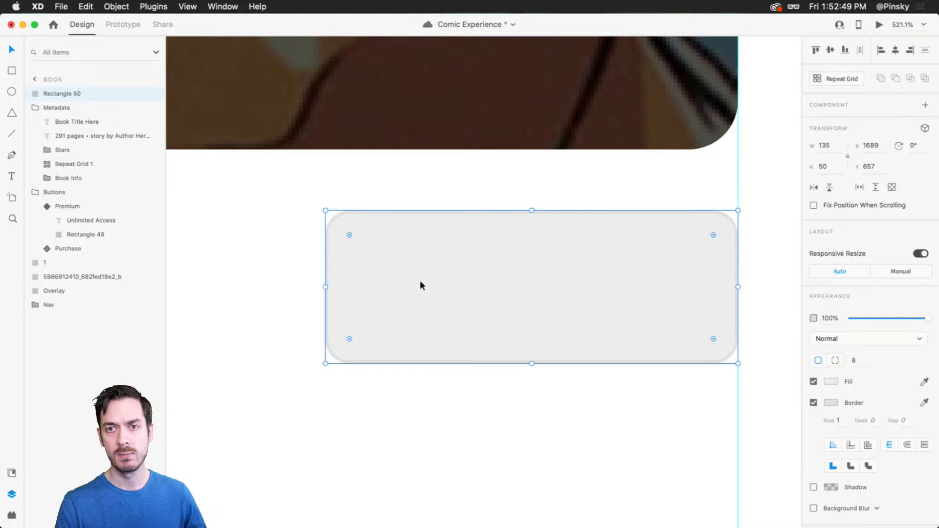
Add the text Bookmark on the grey rectangle, set its size to 16 and shift it right to X 1732, Y 674.
key("t")
left_click(509, 318)
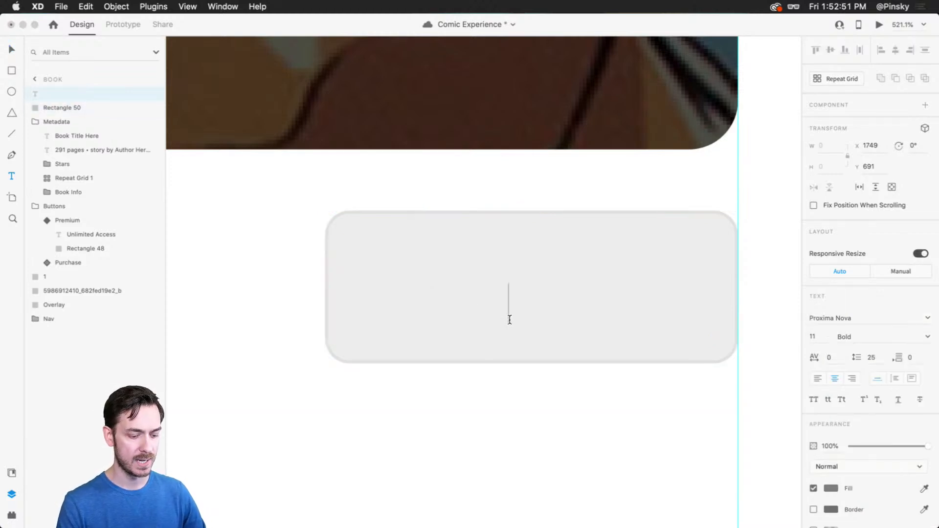
type("Bookmark")
key("Escape")
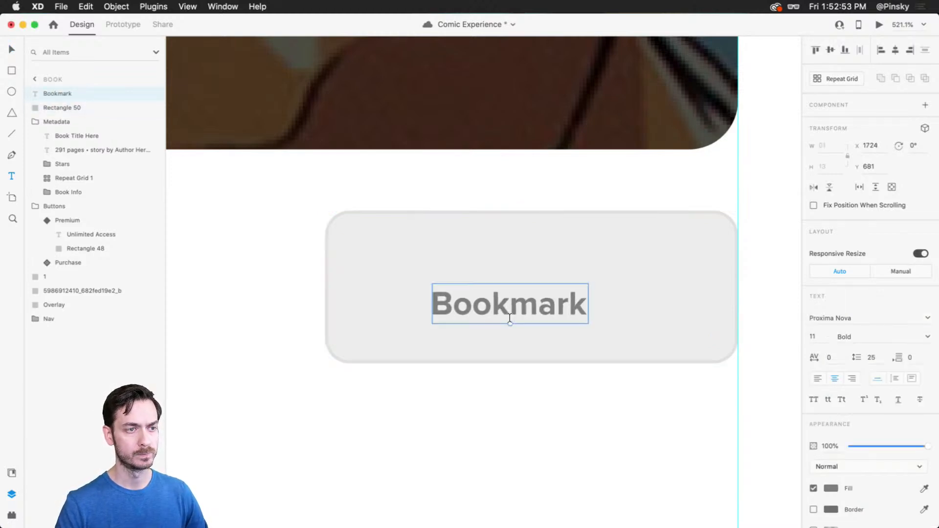
left_click_drag(818, 338, 757, 342)
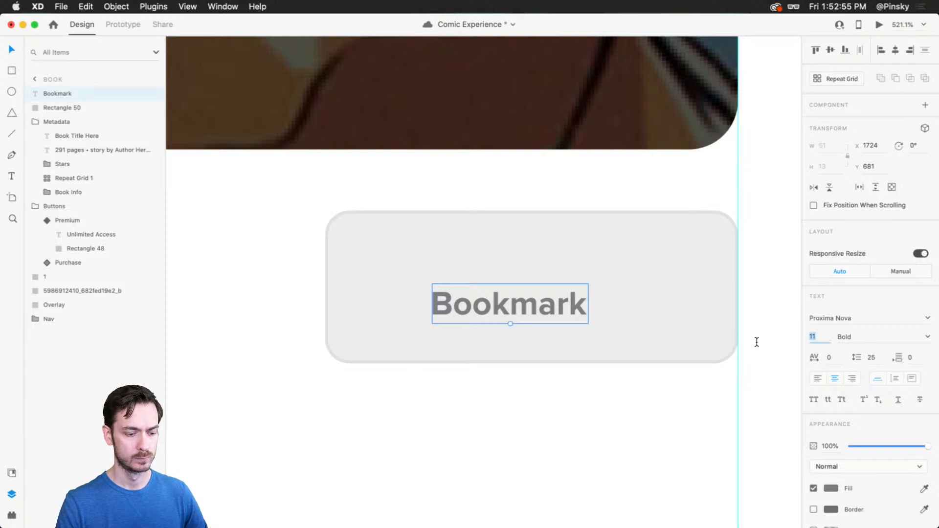
type("16")
key("Return")
left_click_drag(572, 304, 633, 300)
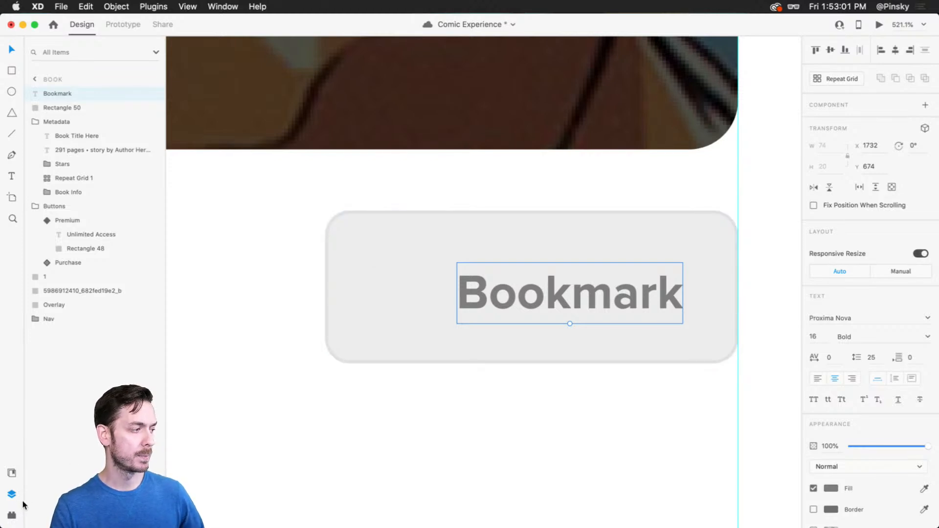
Search the Icons 4 Design plugin for bookmark and insert the Feather set's outlined bookmark icon.
left_click(12, 516)
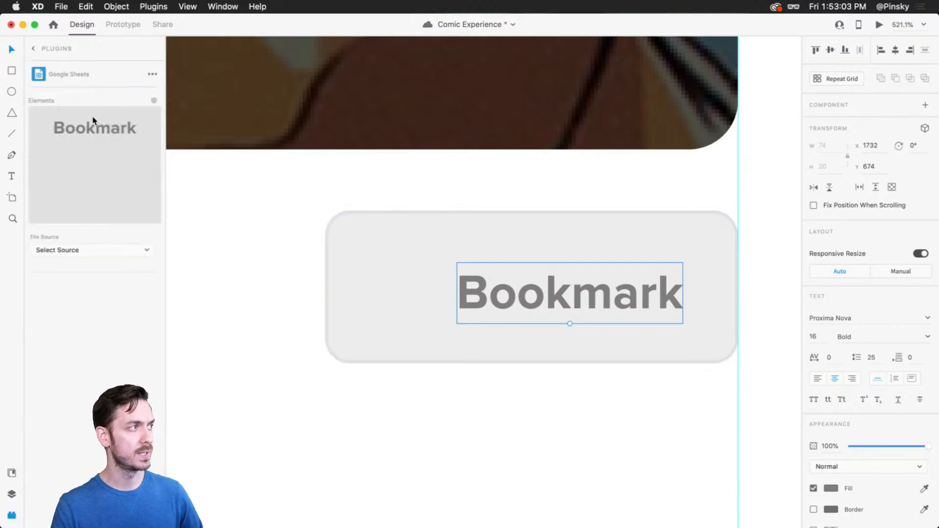
left_click(33, 48)
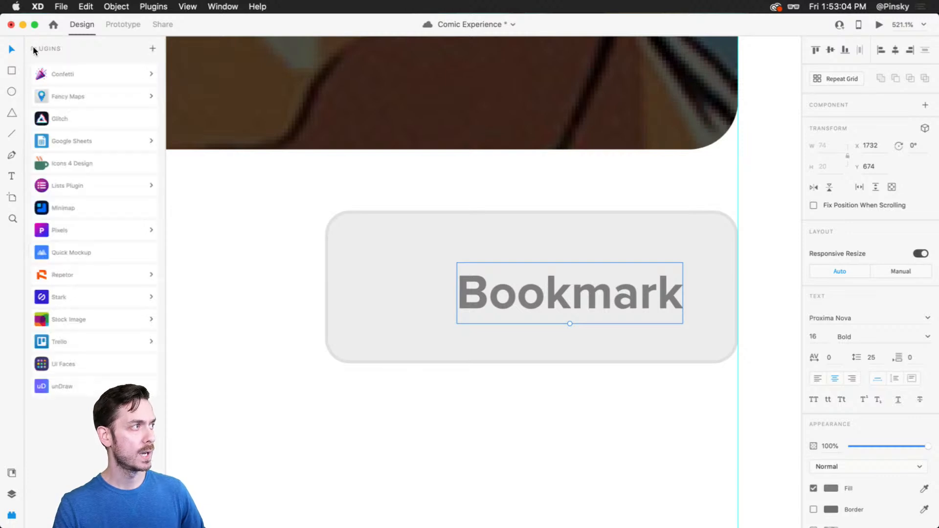
left_click(85, 161)
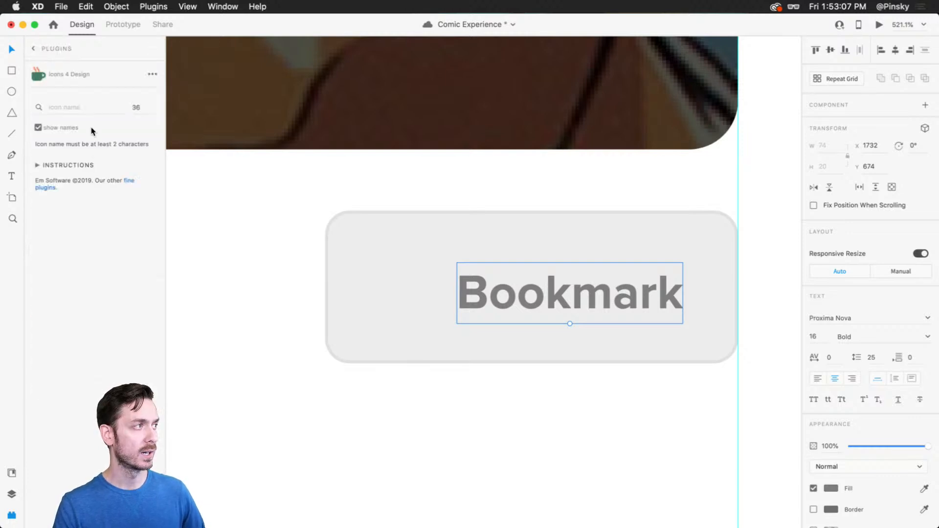
left_click(85, 111)
type("bookmark")
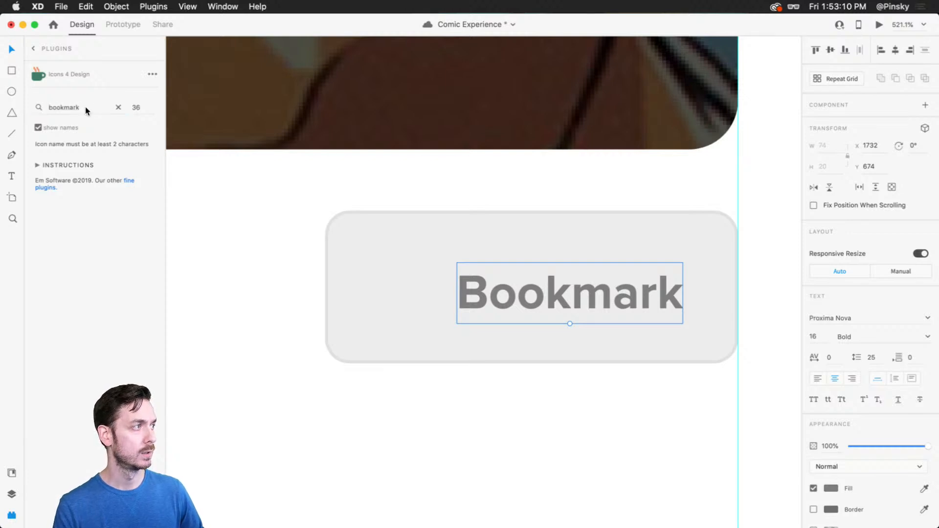
key("Return")
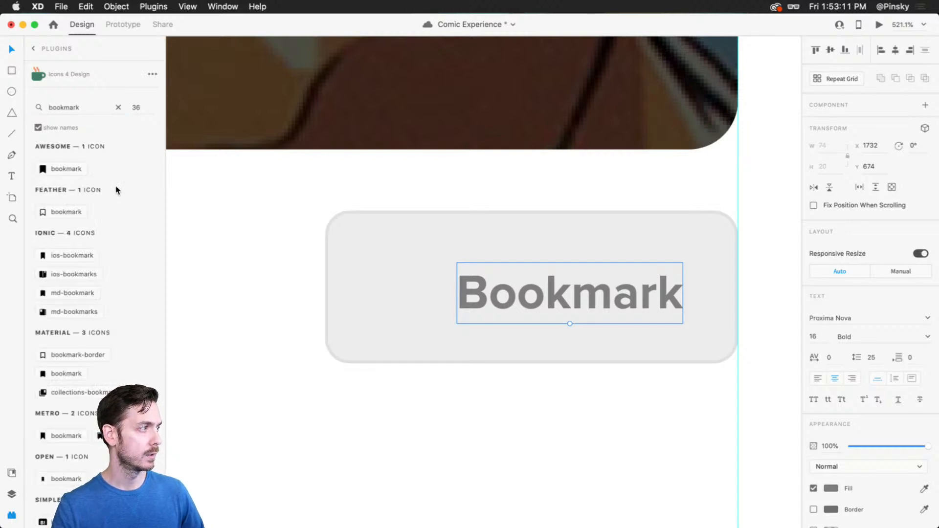
left_click(47, 212)
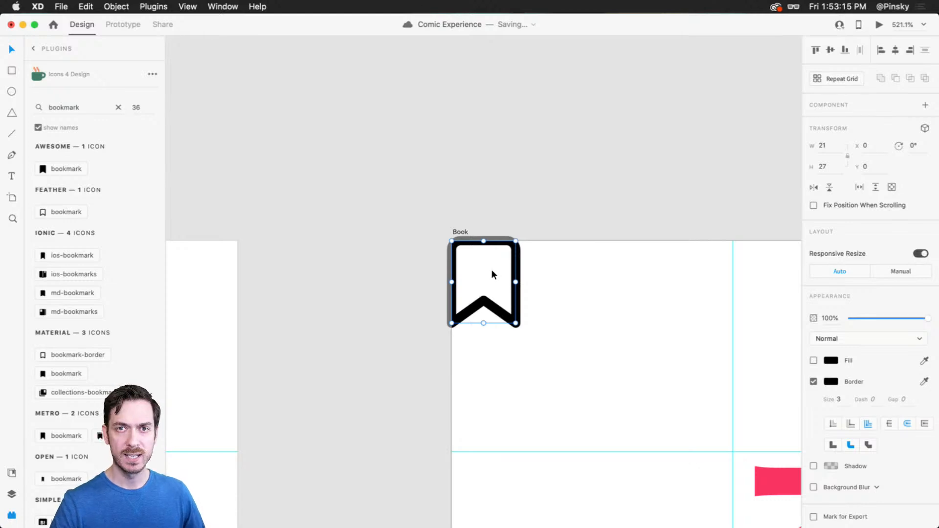
Move the bookmark icon from the artboard's corner onto the grey button, beside the Bookmark text, at X 1705, Y 671.
key("Delete")
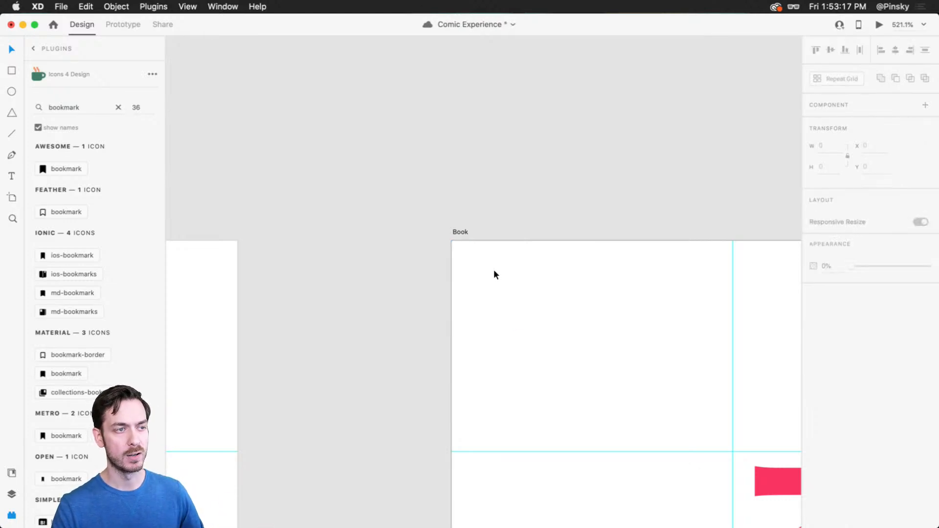
scroll(493, 273, "down", 5)
left_click(687, 345)
scroll(687, 345, "down", 10)
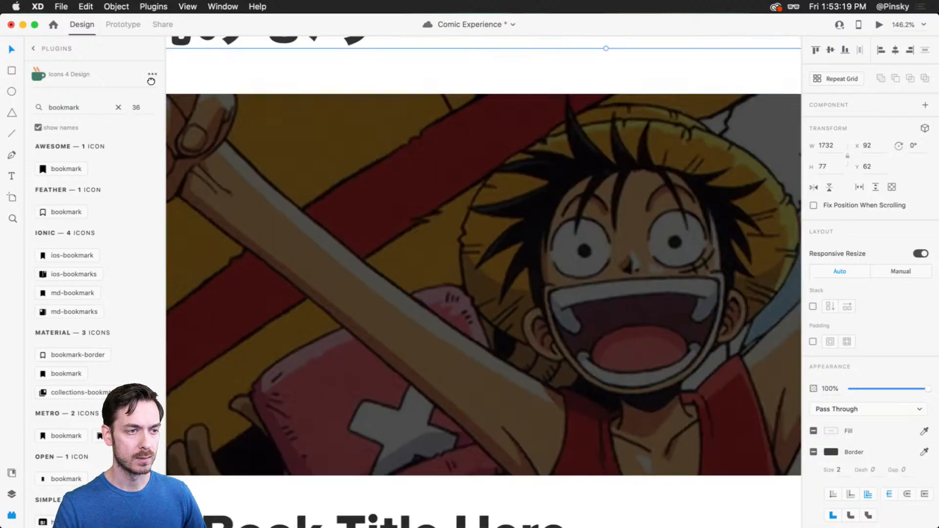
scroll(469, 189, "up", 10)
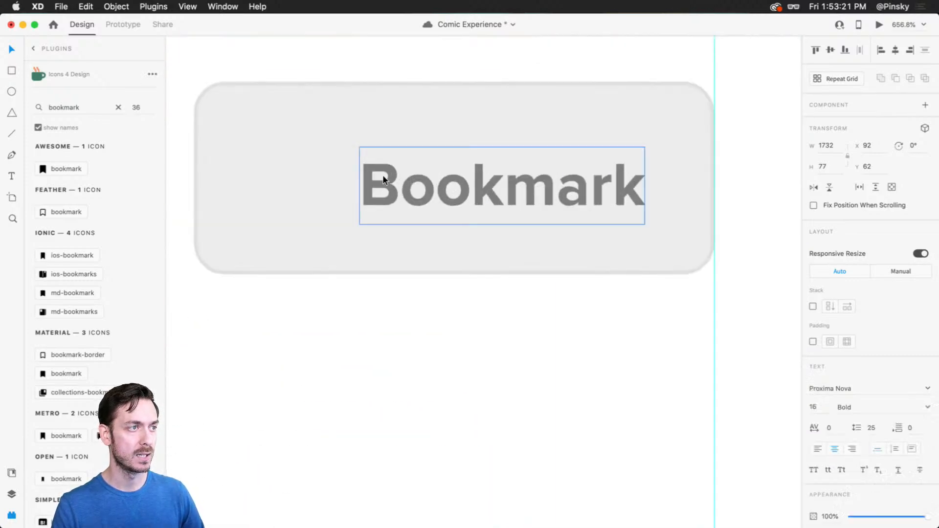
key("super+z")
left_click_drag(527, 243, 336, 141)
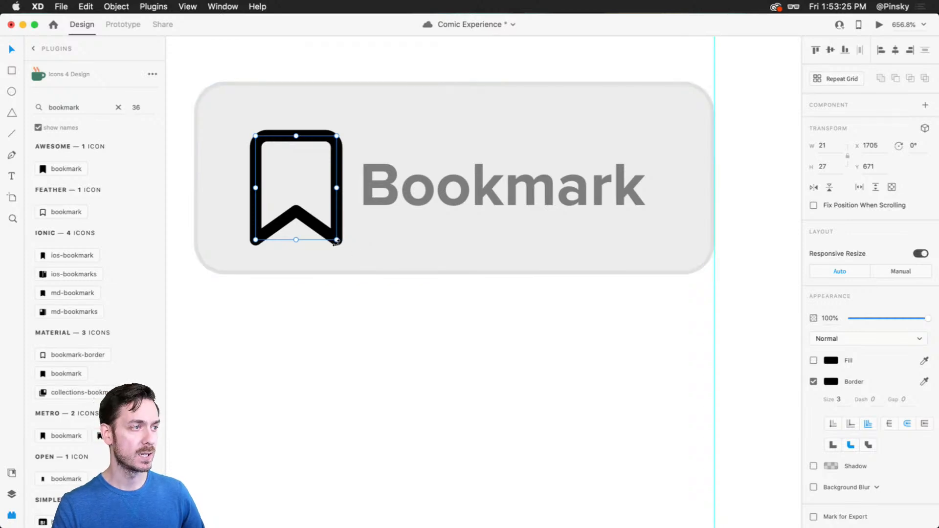
Shrink the bookmark icon to about 12 by 15.4 and give it a size 1 border in the Bookmark text's grey.
left_click_drag(337, 239, 308, 201)
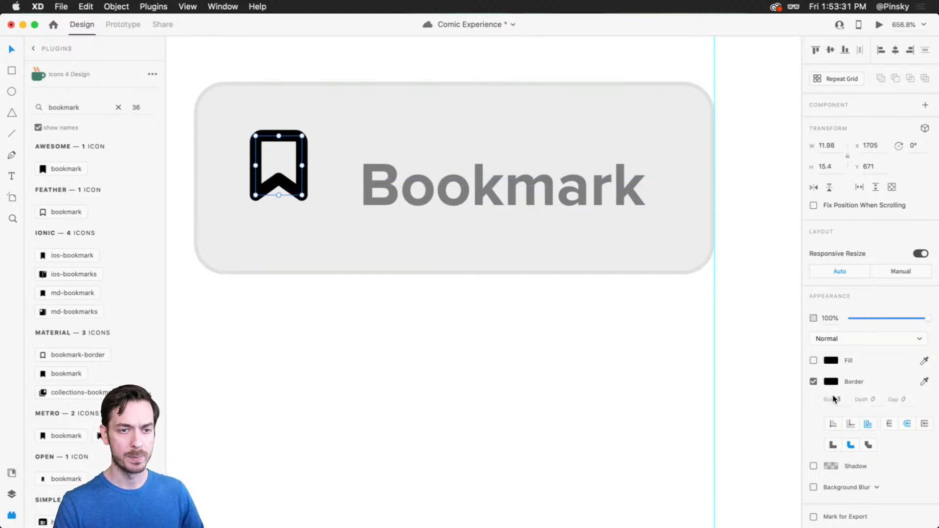
type("1")
key("Return")
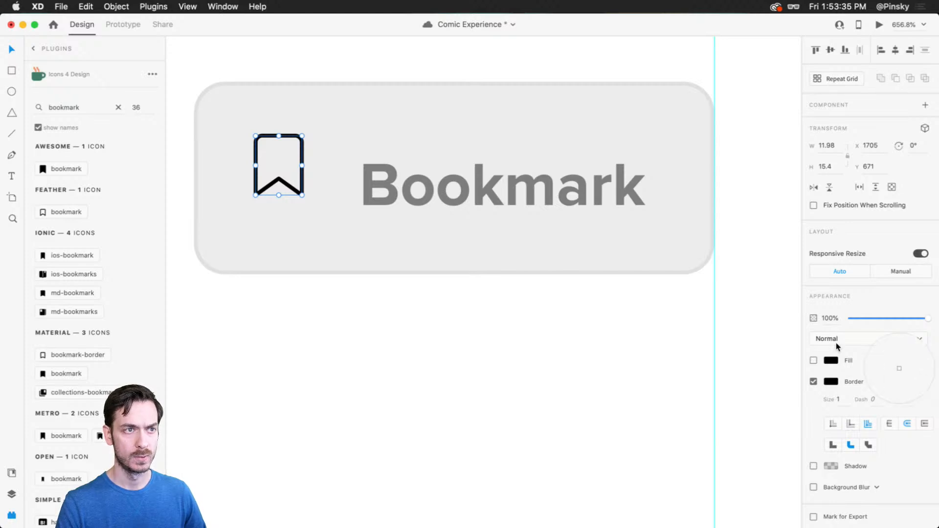
left_click(599, 184)
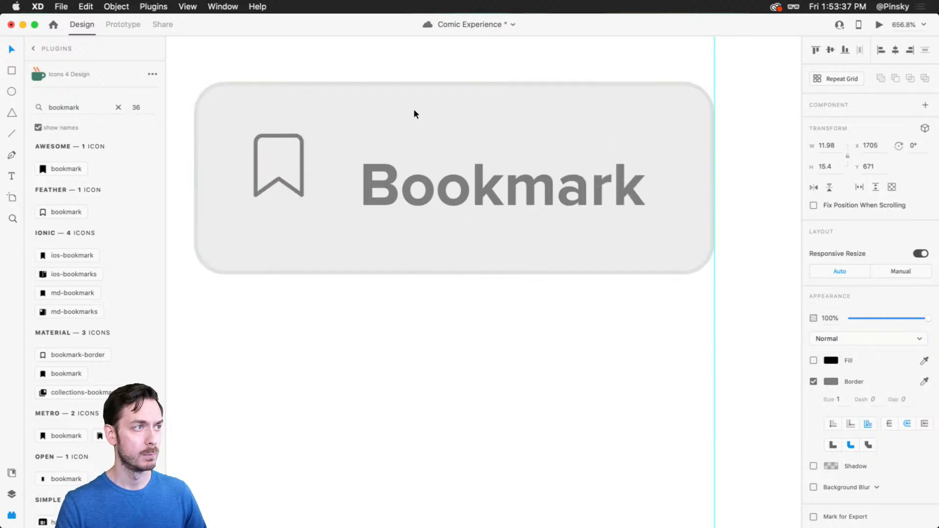
Line up the icon and text inside the button, with the icon at X 1710 and the text at Y 672, and preview the page.
left_click(302, 149)
left_click_drag(302, 149, 321, 168)
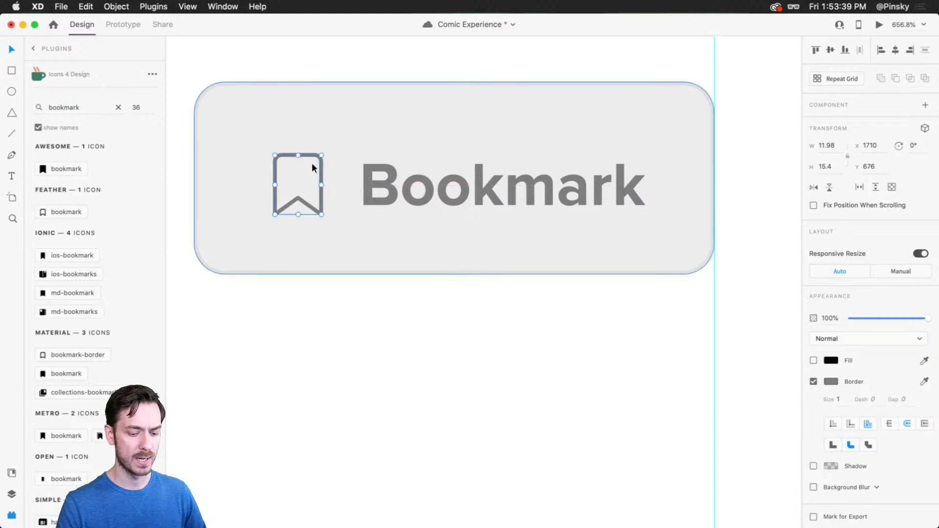
key("super+Return")
key("Escape")
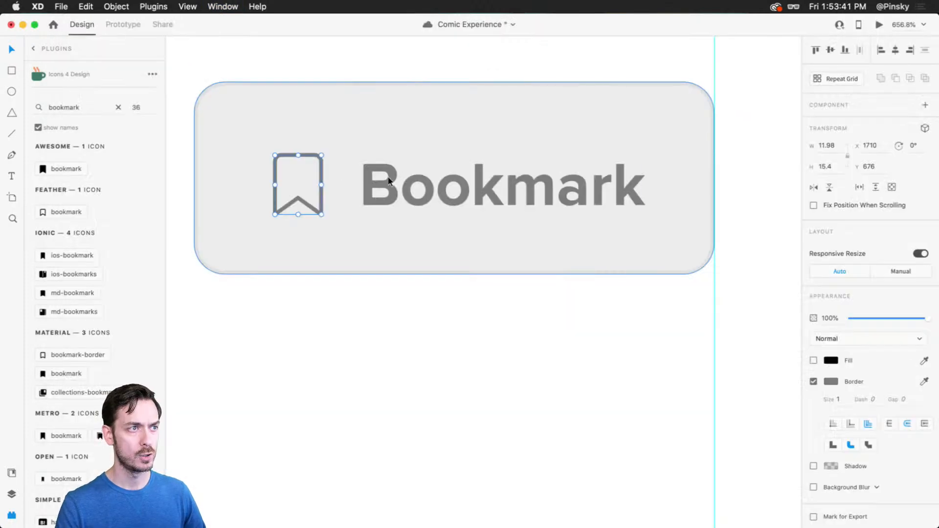
left_click_drag(499, 186, 499, 181)
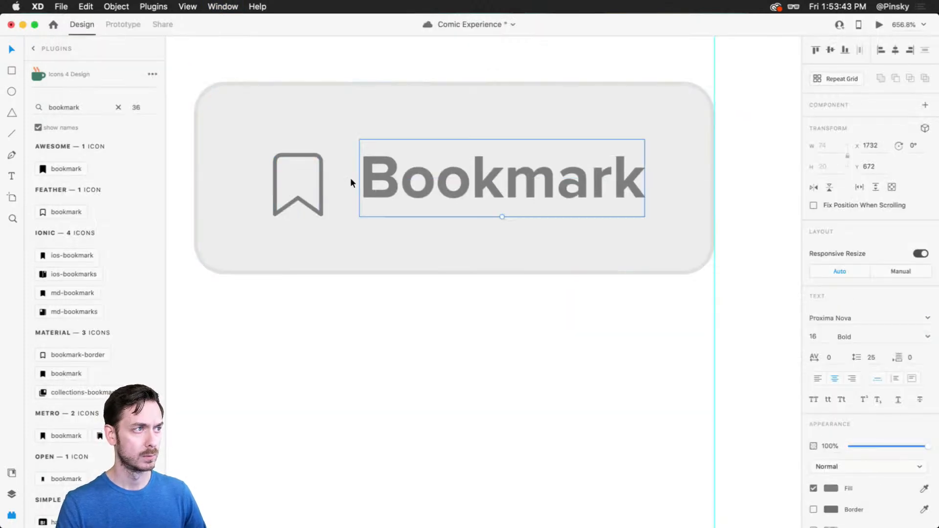
left_click_drag(324, 180, 322, 175)
key("super+Return")
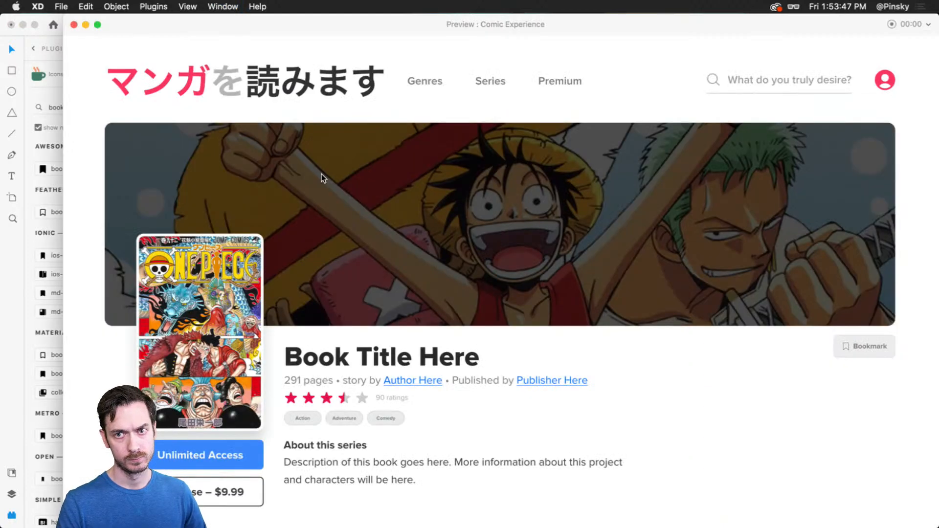
key("super+w")
Try an opacity of 36% on the bookmark icon and Bookmark text together, and preview the page.
left_click(445, 182, "shift")
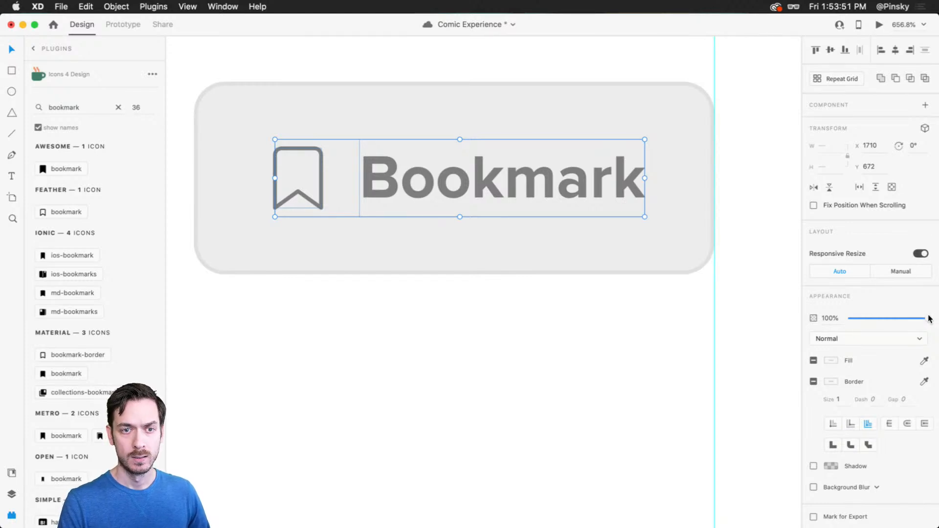
left_click_drag(930, 318, 879, 319)
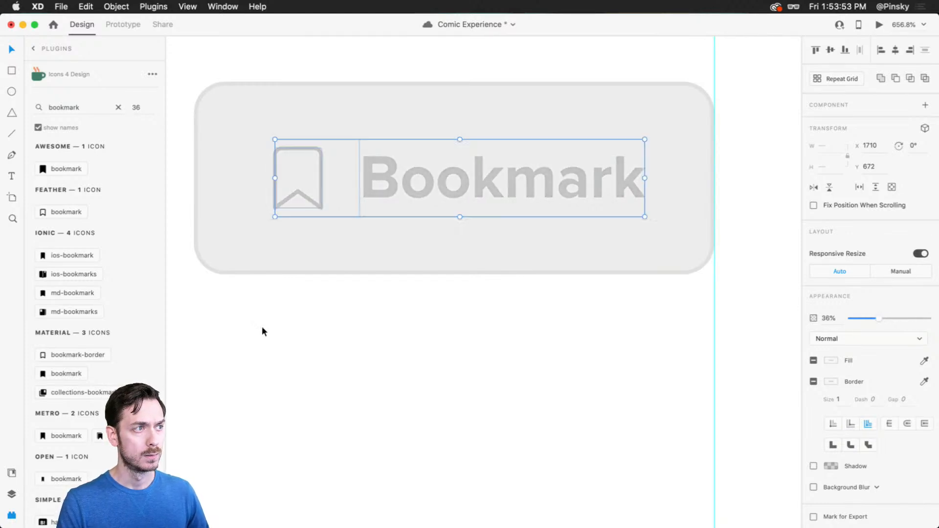
key("super+Return")
key("super+w")
left_click(350, 322)
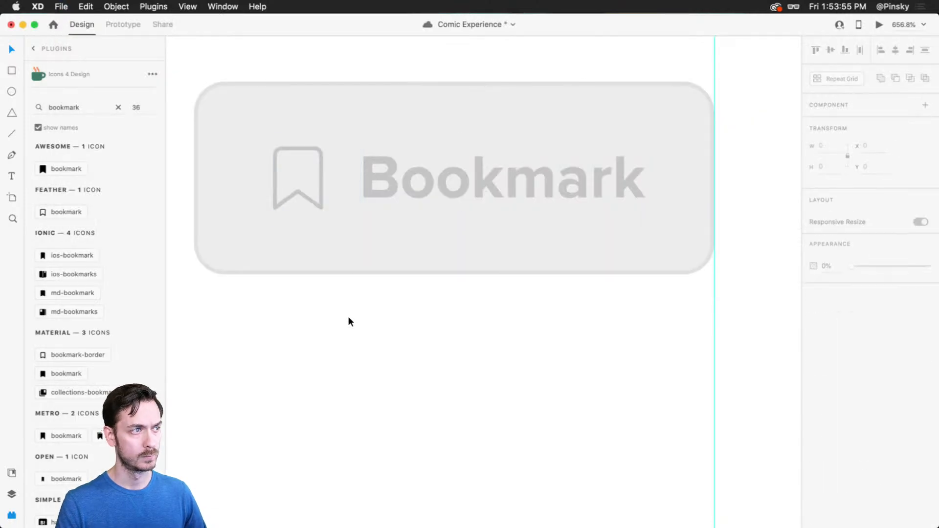
Widen the grey button leftward to 144 and recentre the icon and text in it at X 1704.
scroll(353, 267, "down", 5)
left_click_drag(354, 268, 422, 290)
left_click(401, 279)
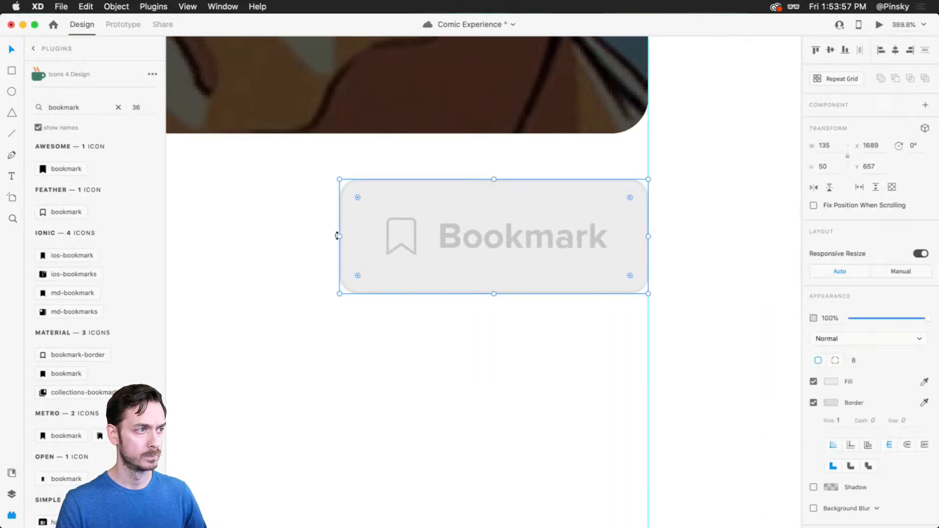
left_click_drag(337, 237, 319, 237)
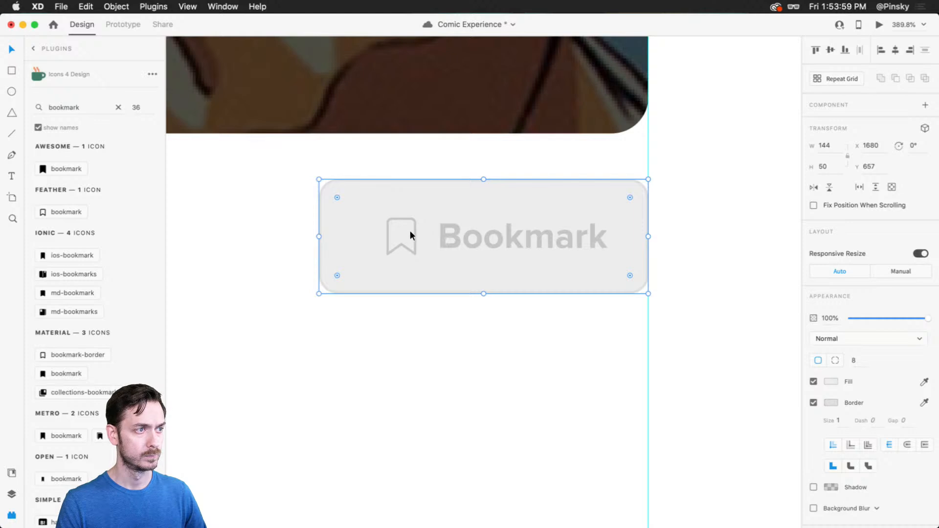
left_click(410, 235)
left_click_drag(456, 236, 443, 236)
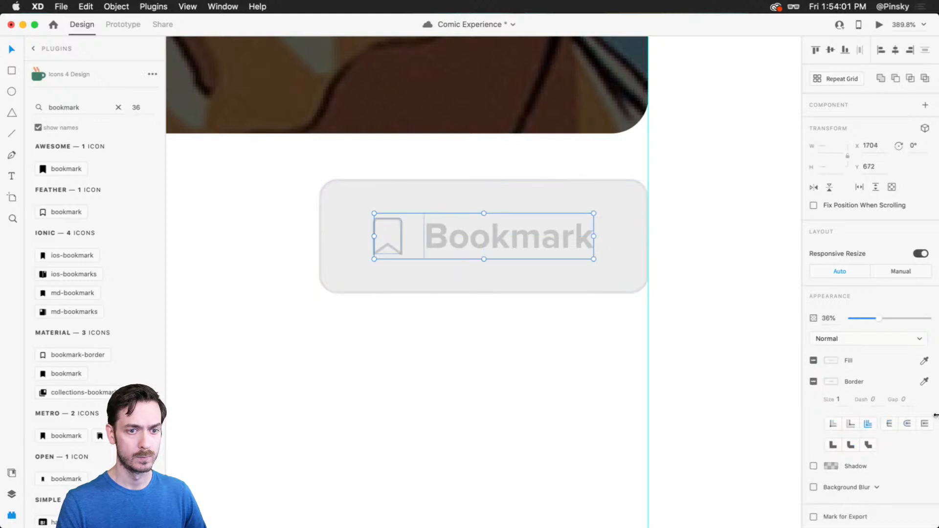
Set the opacity of the bookmark icon and text to 52% and preview the page.
left_click_drag(878, 320, 891, 320)
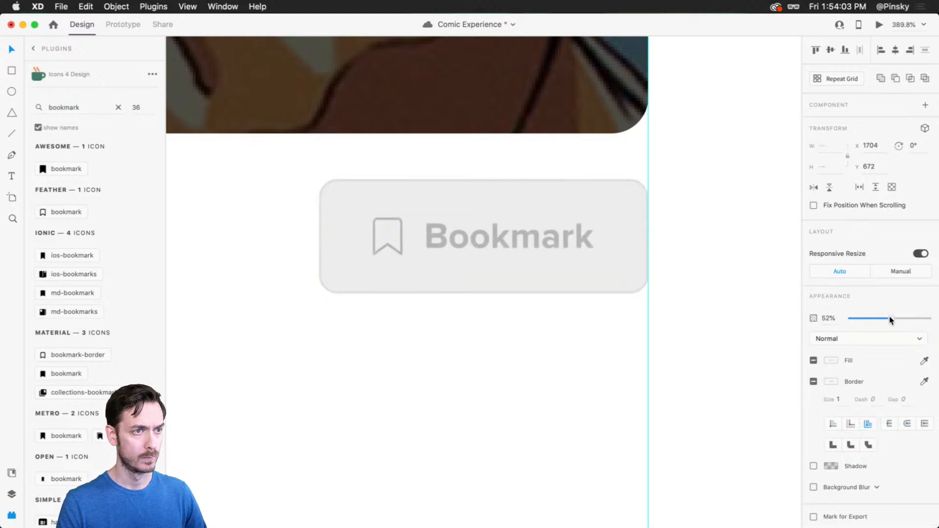
key("super+Return")
key("super+w")
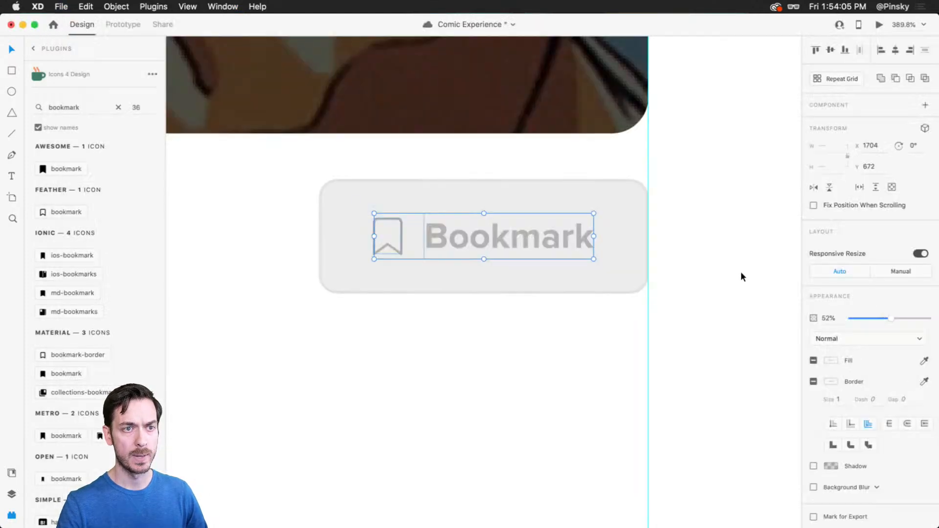
left_click(715, 272)
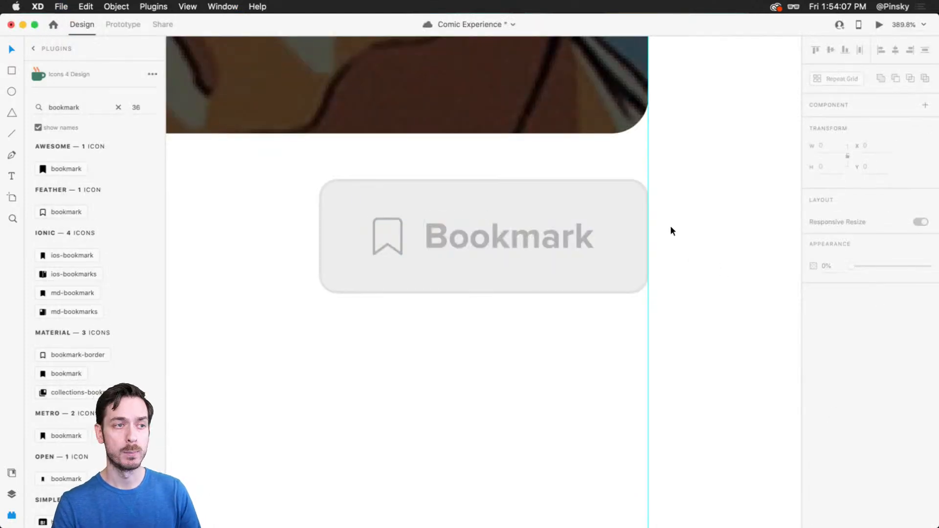
Turn the grey rectangle, bookmark icon and Bookmark text into one component.
left_click_drag(692, 200, 421, 293)
left_click_drag(699, 199, 270, 278)
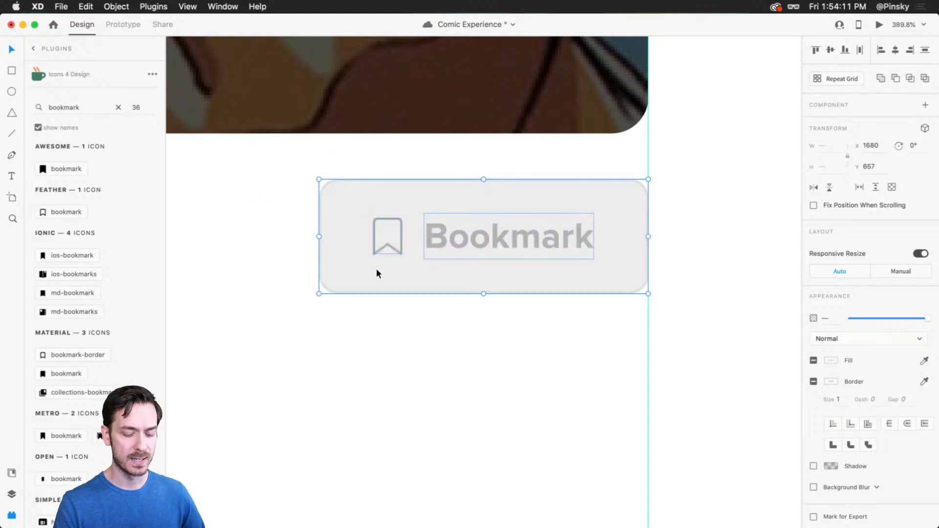
left_click(925, 106)
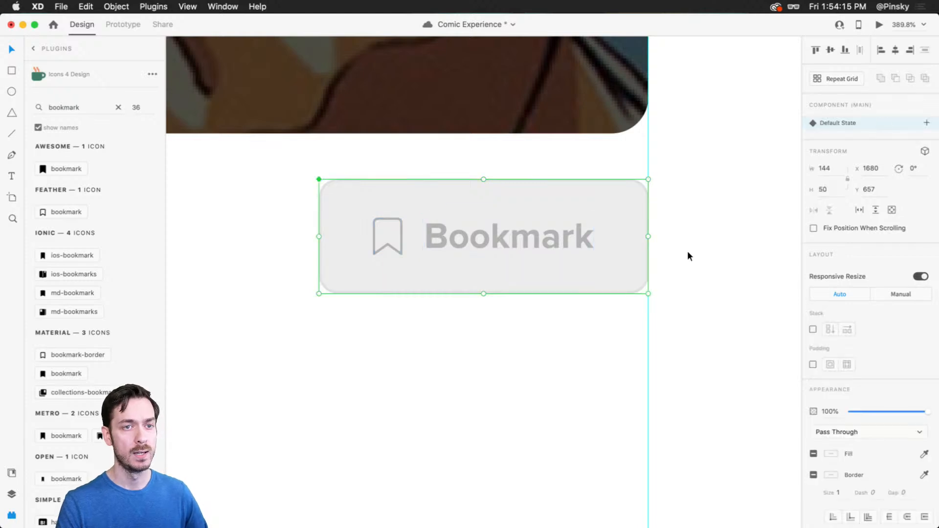
left_click(787, 196)
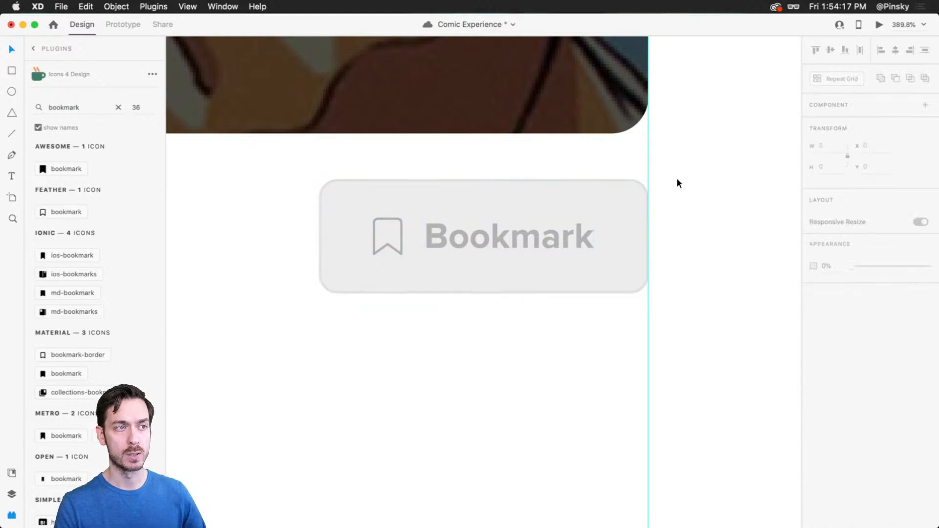
Fill the Bookmark component's background rectangle with a sampled bright blue.
left_click(479, 198)
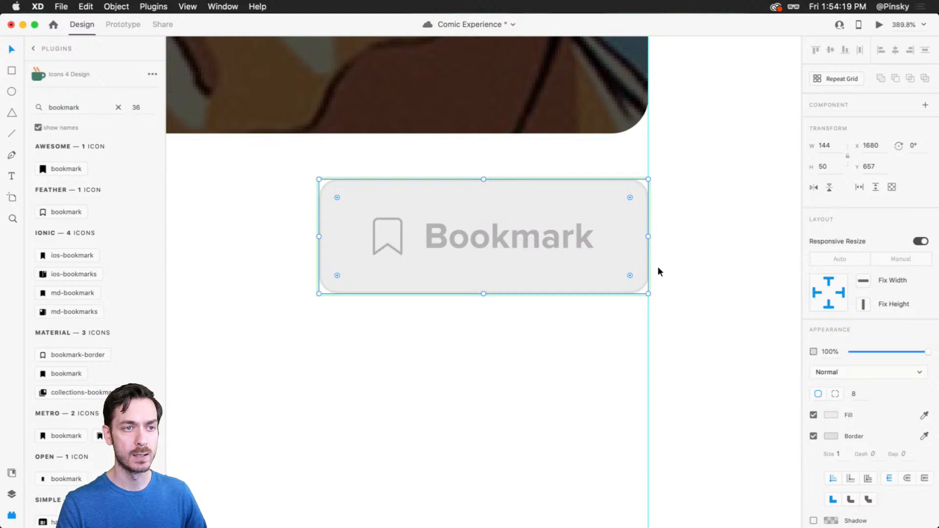
left_click(924, 416)
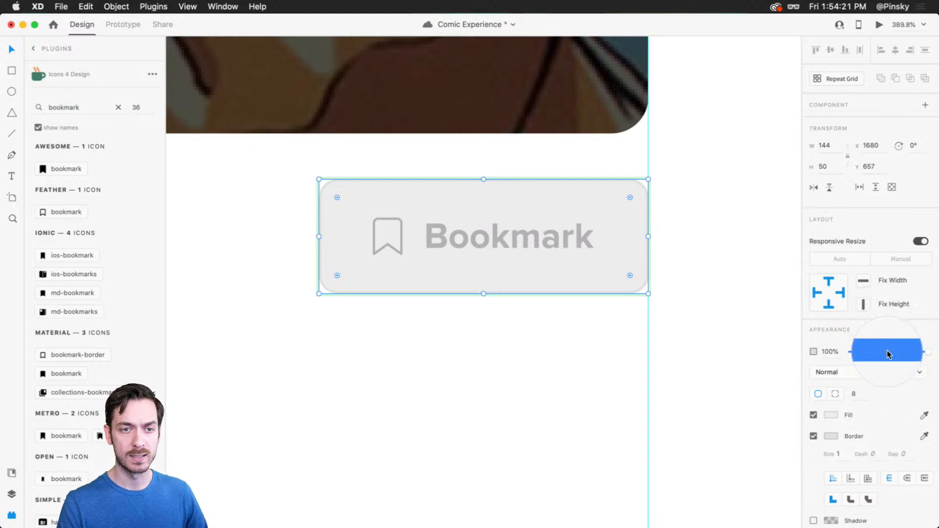
left_click(887, 352)
Make the Bookmark text inside the component white at 100% opacity.
left_click(510, 241)
double_click(510, 240)
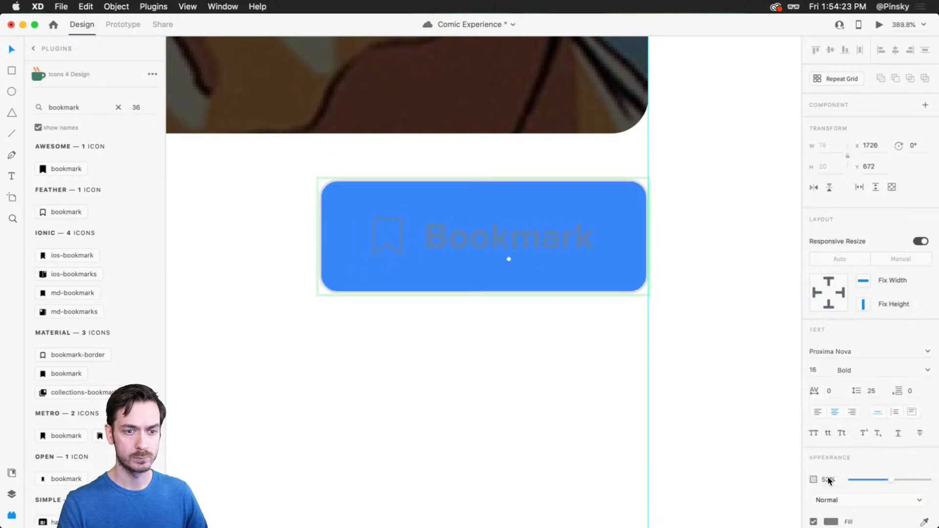
left_click(833, 522)
left_click_drag(753, 415, 559, 288)
left_click(914, 478)
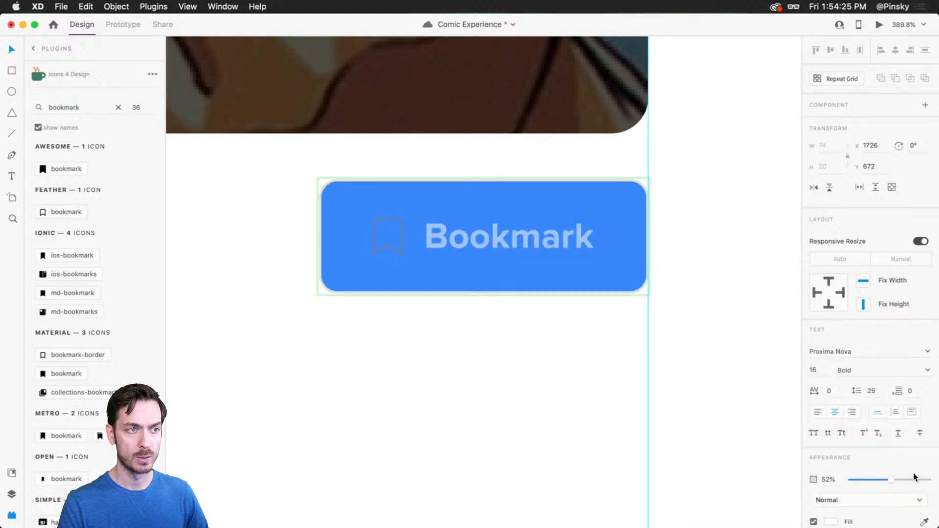
left_click_drag(891, 480, 932, 482)
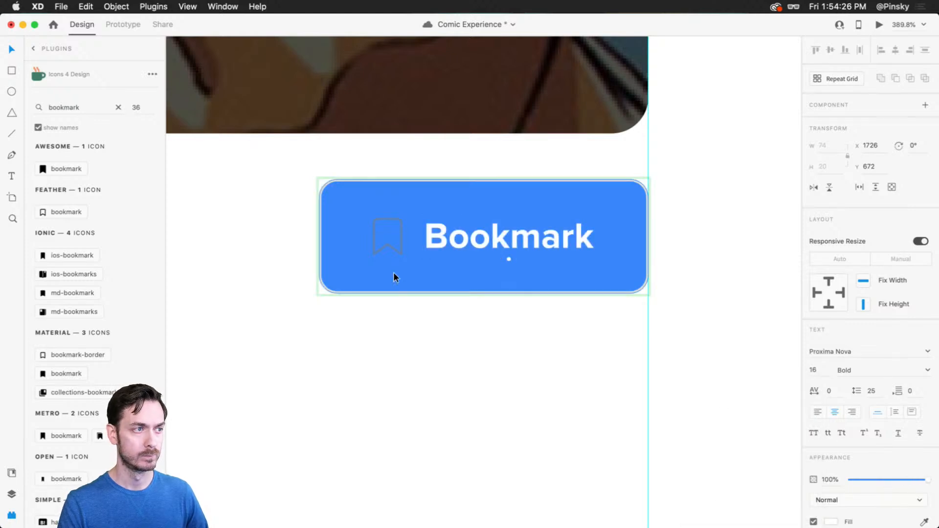
Fill the bookmark icon solid white at 100% opacity and turn off its border.
left_click(404, 230)
left_click(830, 416)
left_click_drag(709, 385, 690, 348)
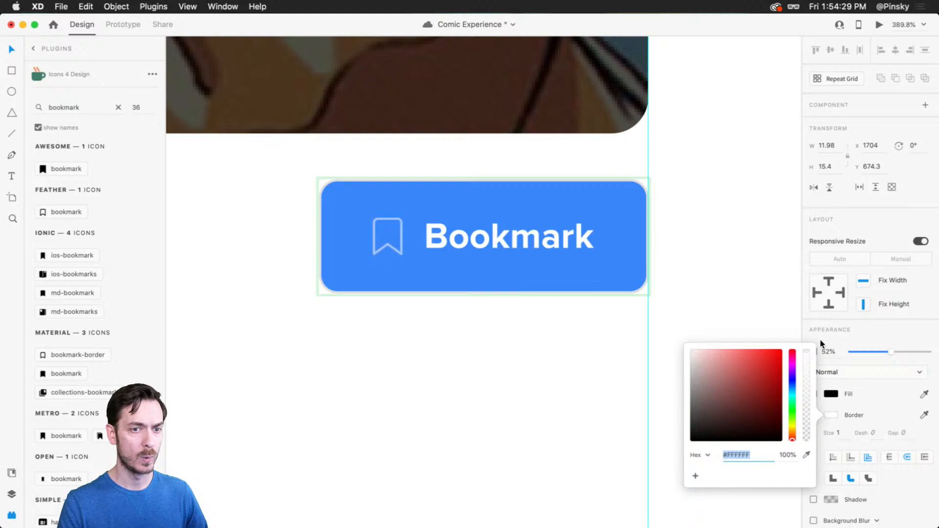
left_click(899, 354)
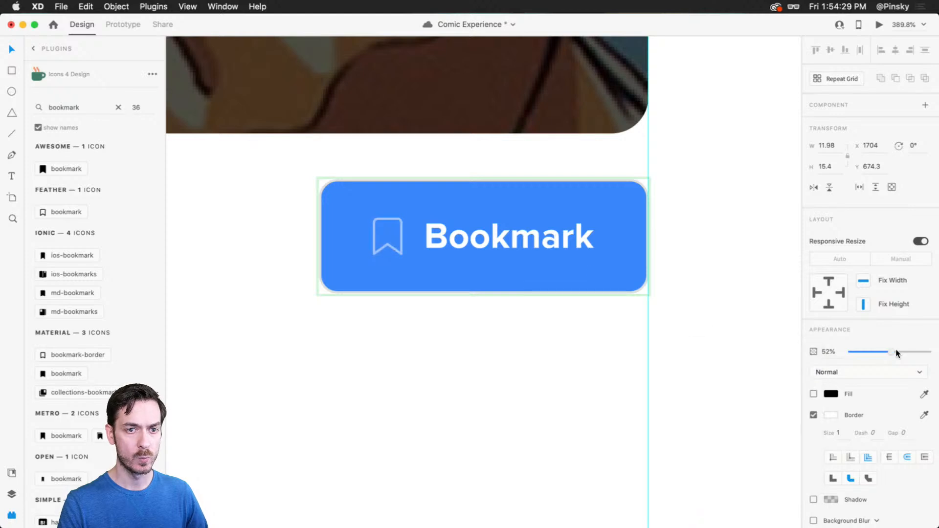
left_click(814, 394)
left_click(831, 395)
left_click_drag(751, 375, 689, 335)
left_click(816, 373)
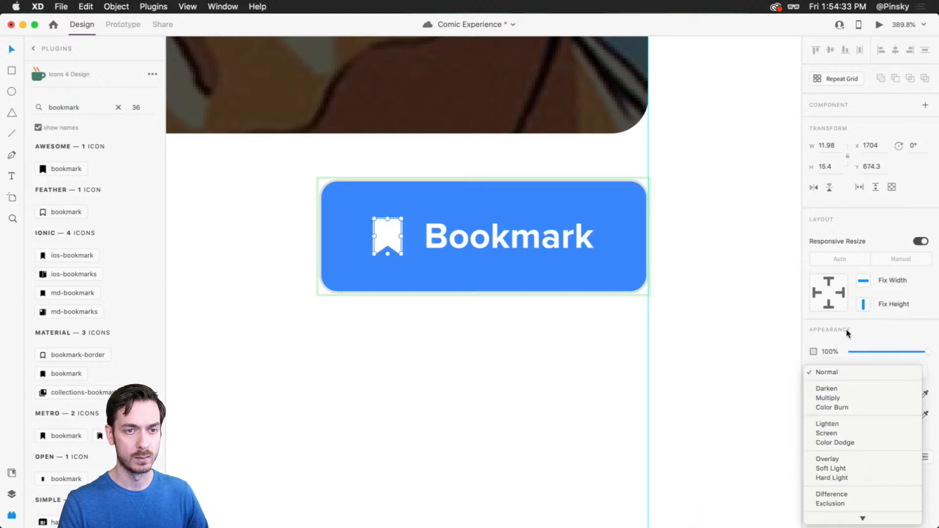
left_click(848, 334)
left_click(815, 415)
Change the button's text from Bookmark to Bookmarked.
double_click(497, 241)
left_click(506, 242)
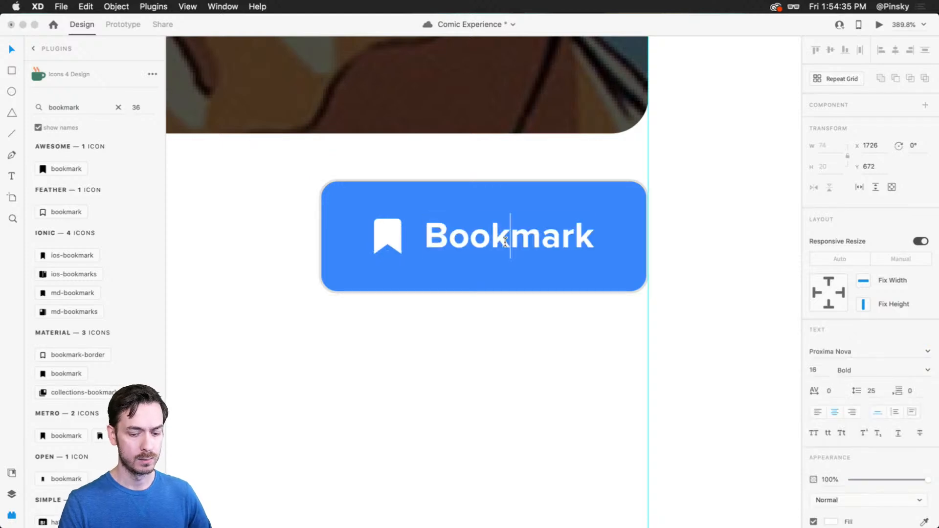
type("ed")
key("Escape")
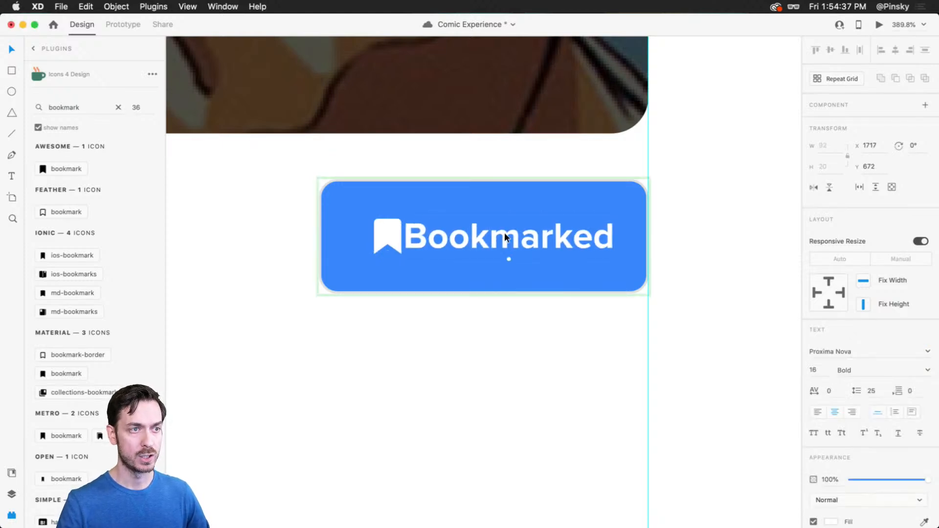
left_click(389, 235)
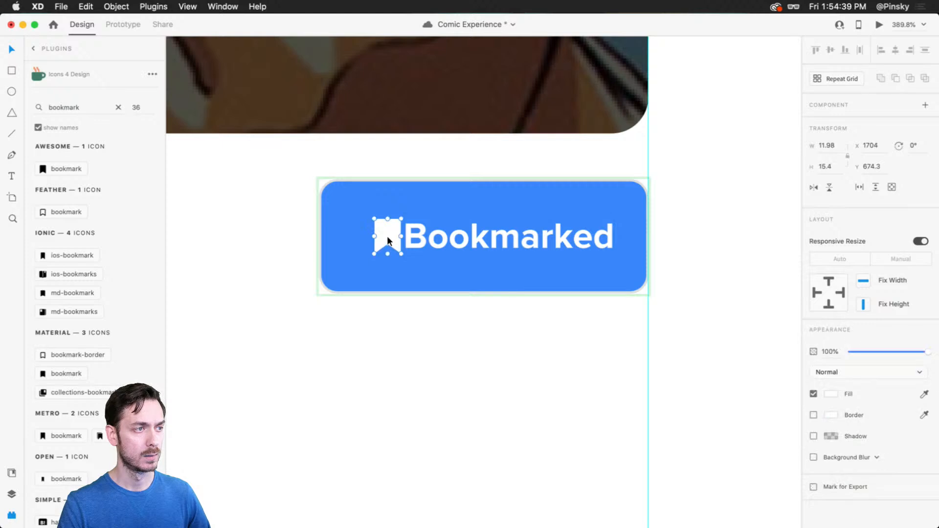
key("cmd+z")
key("super+shift+z")
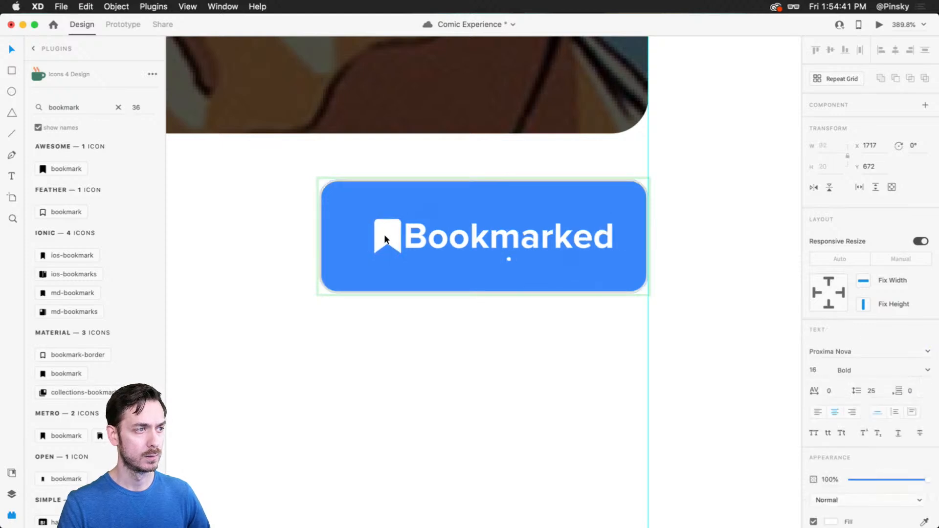
Move the white bookmark icon left to X 1695 to open a gap before the Bookmarked text.
left_click(380, 235)
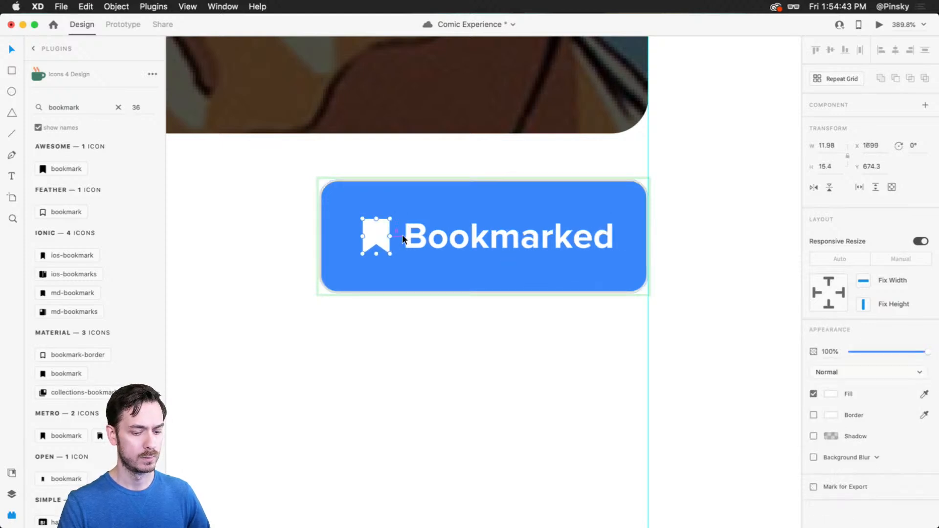
key("Left")
key("Left")
key("Left")
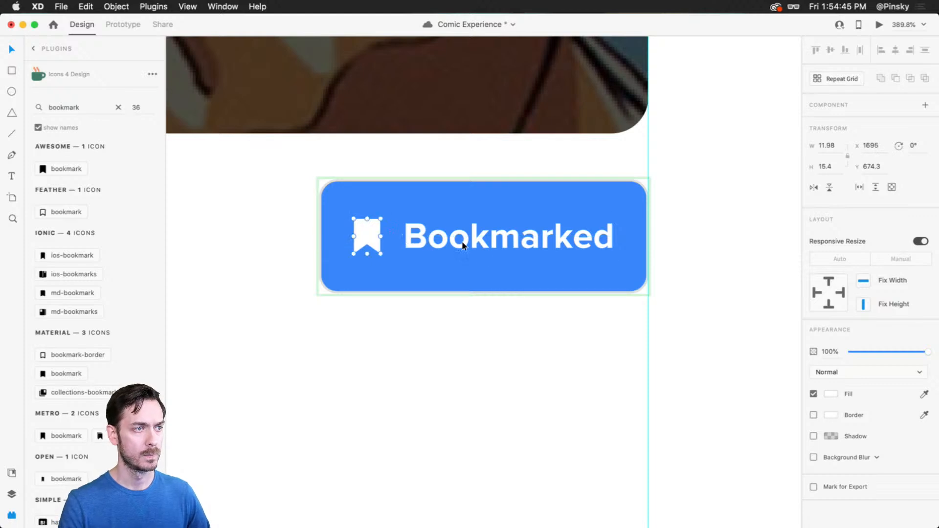
left_click(477, 236, "shift")
key("Left")
key("Left")
key("Right")
key("Right")
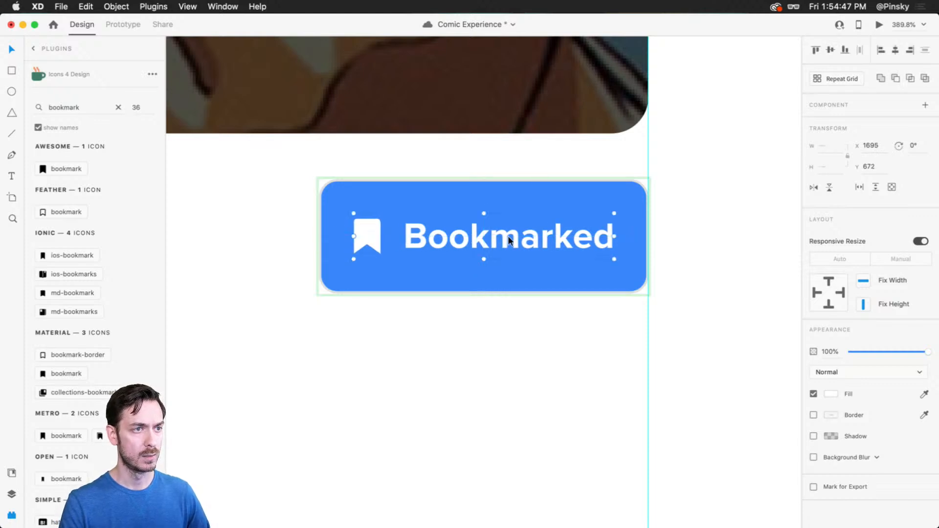
key("Escape")
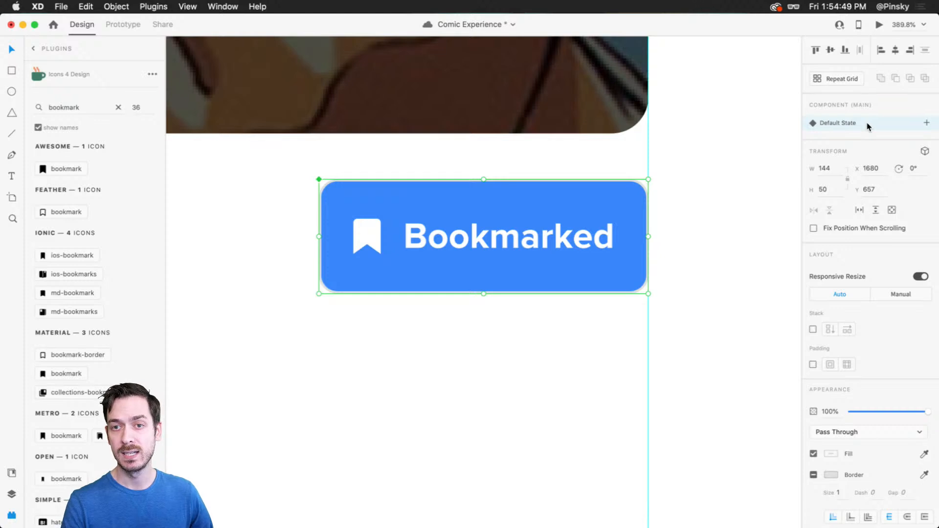
Undo the blue Bookmarked styling edits back to the component's original grey Bookmark look.
key("super+z")
key("super+z")
key("super+z")
key("super+z")
key("super+z")
key("super+z")
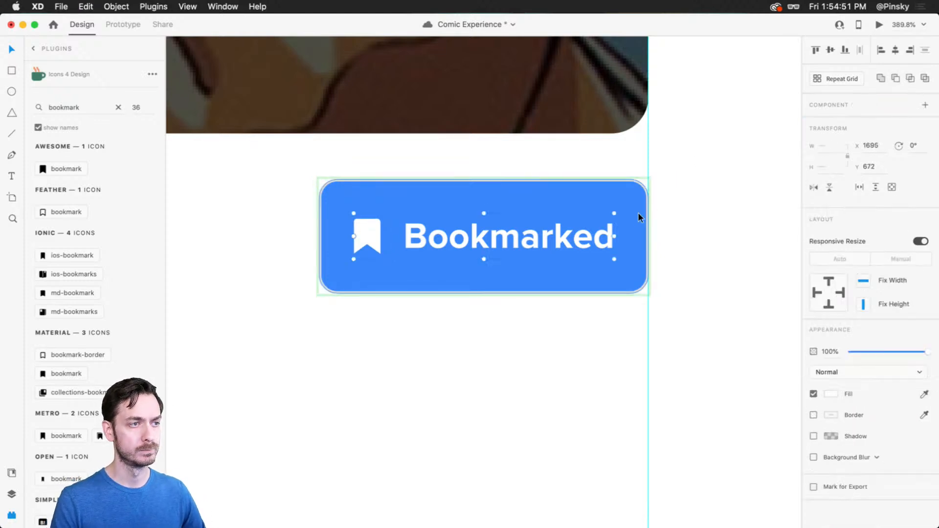
key("super+z")
key("super+z")
key("super+z")
key("super+z")
key("super+z")
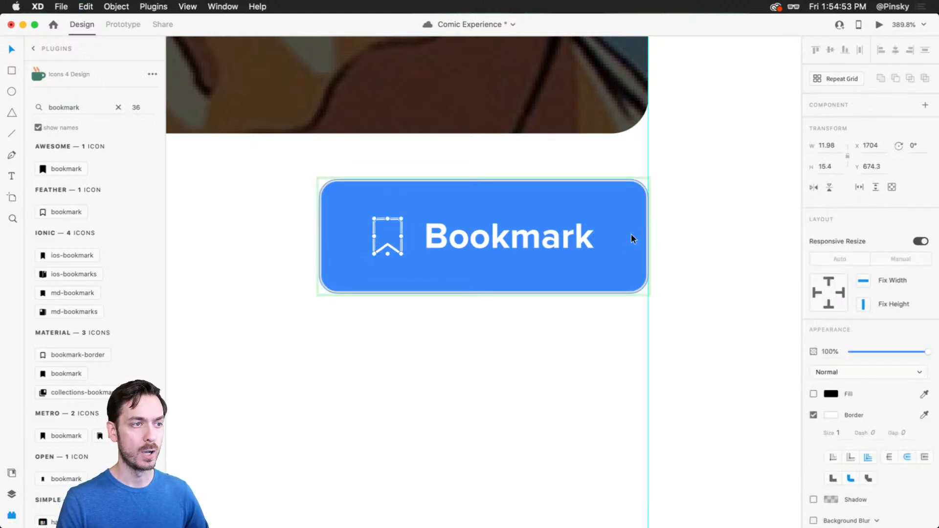
key("super+z")
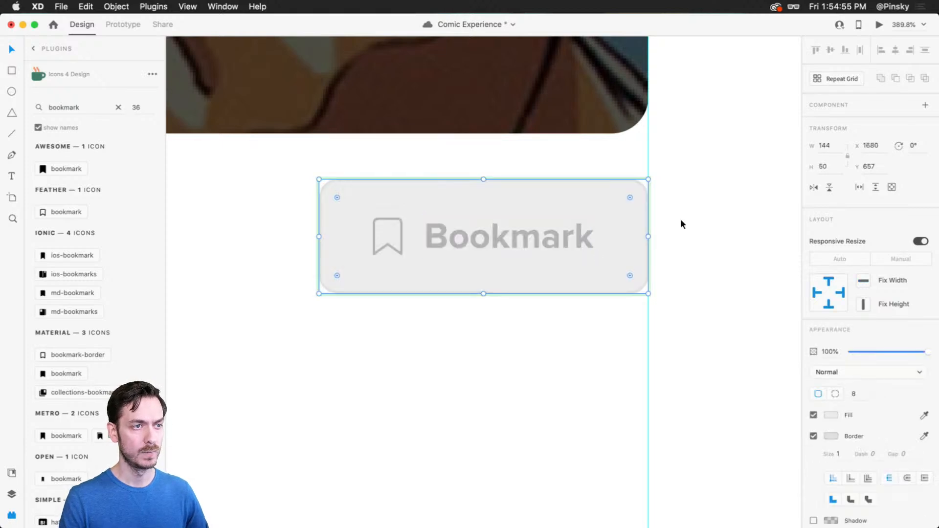
Add a new state named Bookmark to the grey button component.
key("super+k")
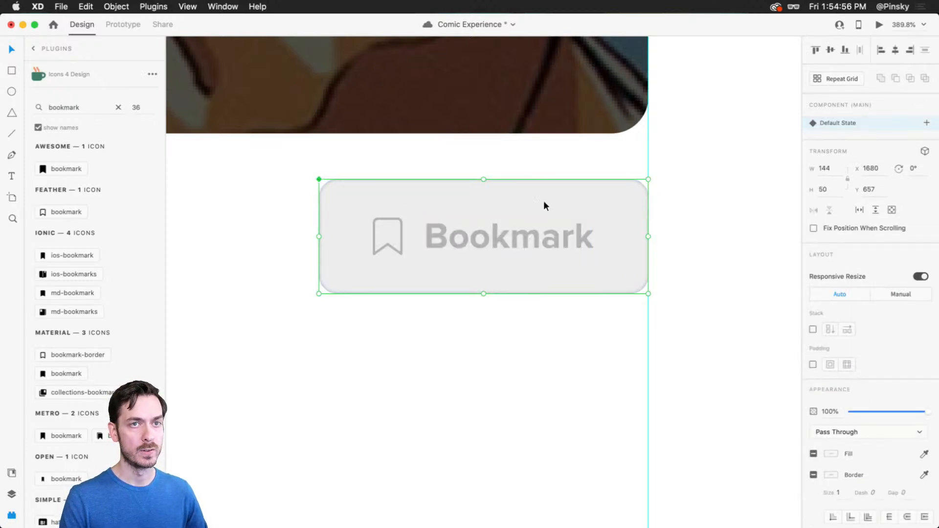
left_click(926, 123)
left_click(875, 130)
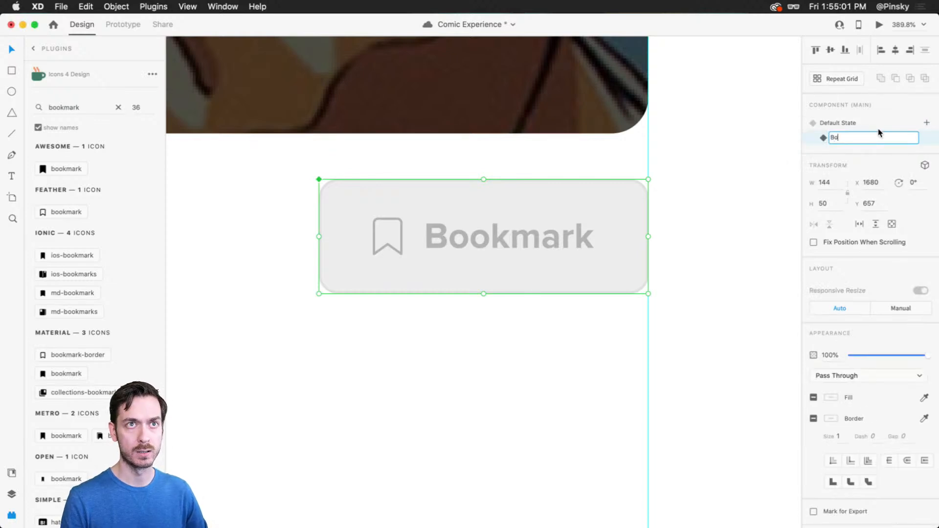
key("Return")
Fill the background rectangle of the component's Bookmark state with a sampled bright blue.
double_click(567, 205)
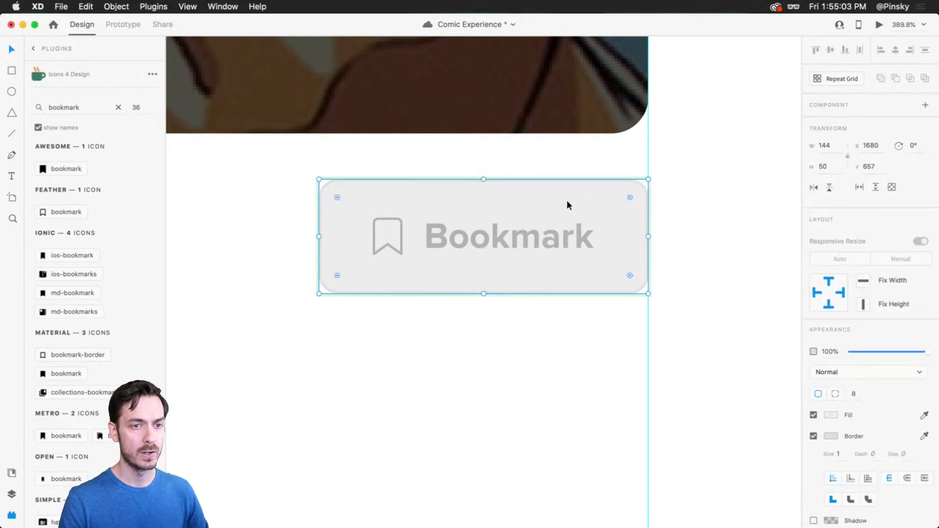
key("i")
left_click(878, 352)
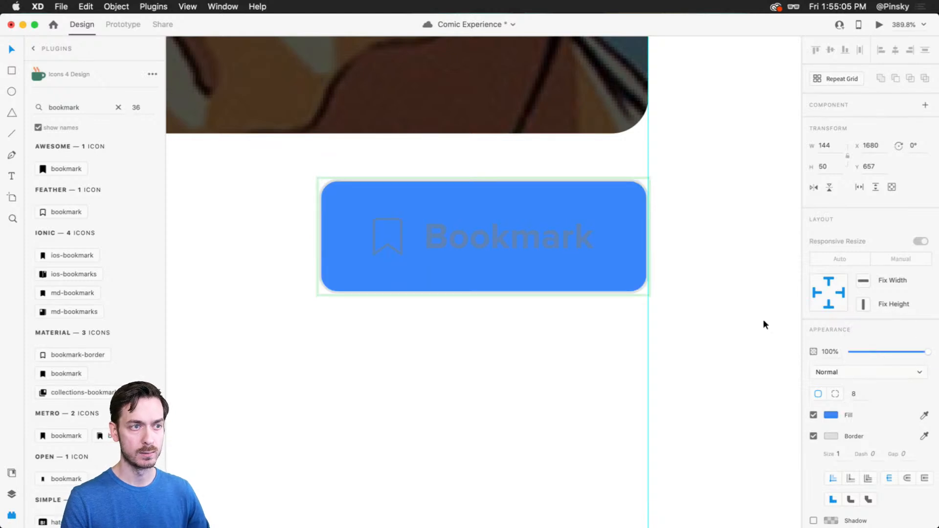
Make the Bookmark text in the blue state white.
left_click(537, 233)
left_click(399, 226, "shift")
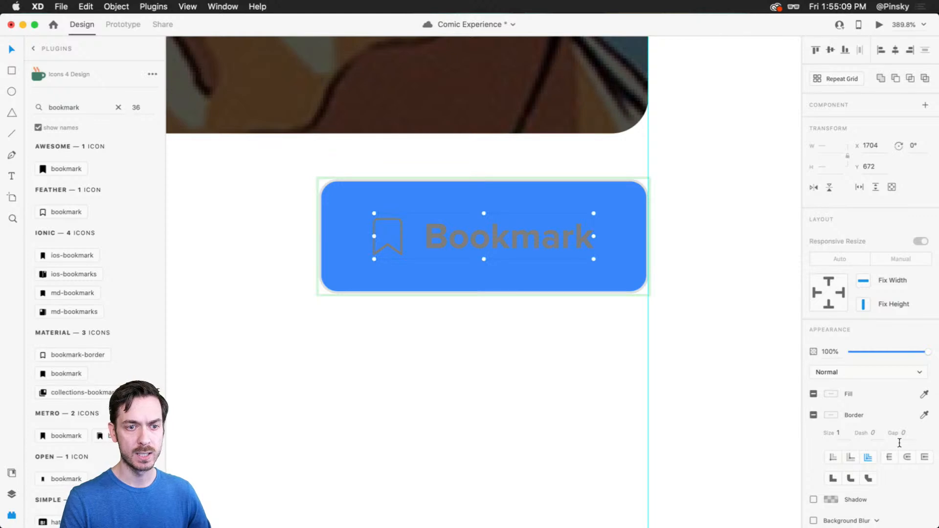
left_click(671, 292)
double_click(527, 233)
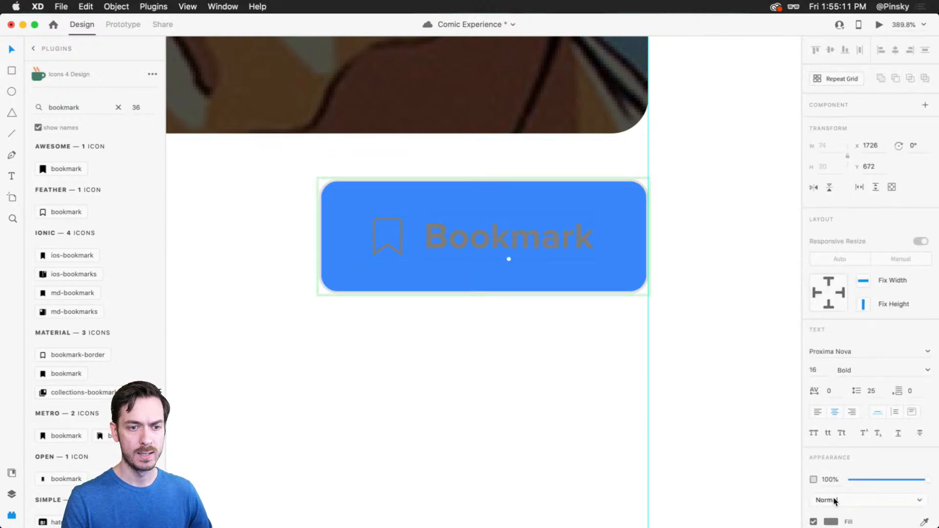
left_click(834, 520)
left_click_drag(770, 389, 524, 233)
Set the bookmark icon's border colour to white in the blue state.
left_click(399, 238)
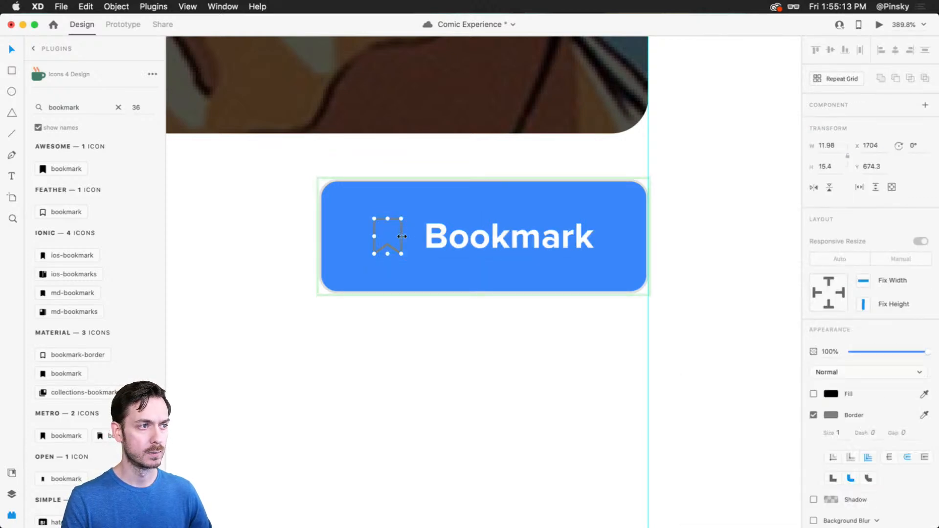
left_click(827, 415)
left_click_drag(759, 400, 570, 245)
Change the blue state's text from Bookmark to Bookmarked.
double_click(566, 248)
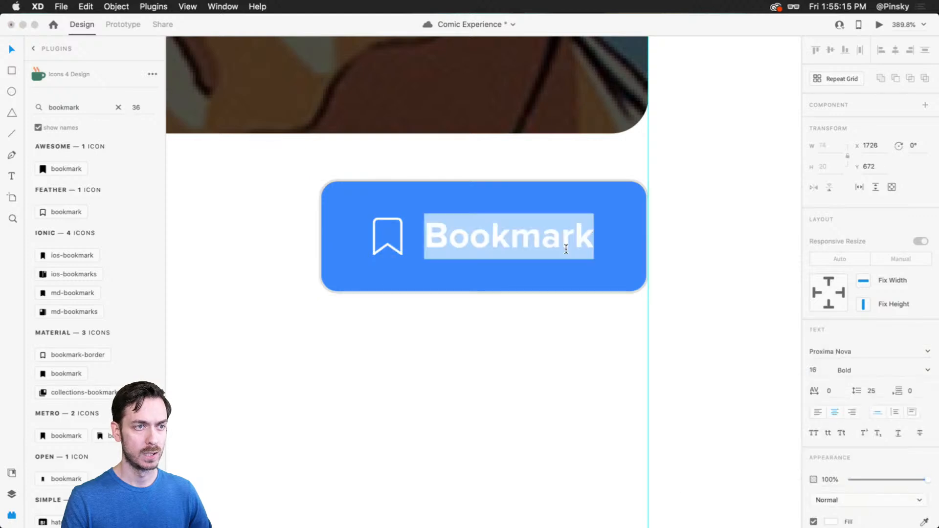
key("Right")
type("ed")
key("Escape")
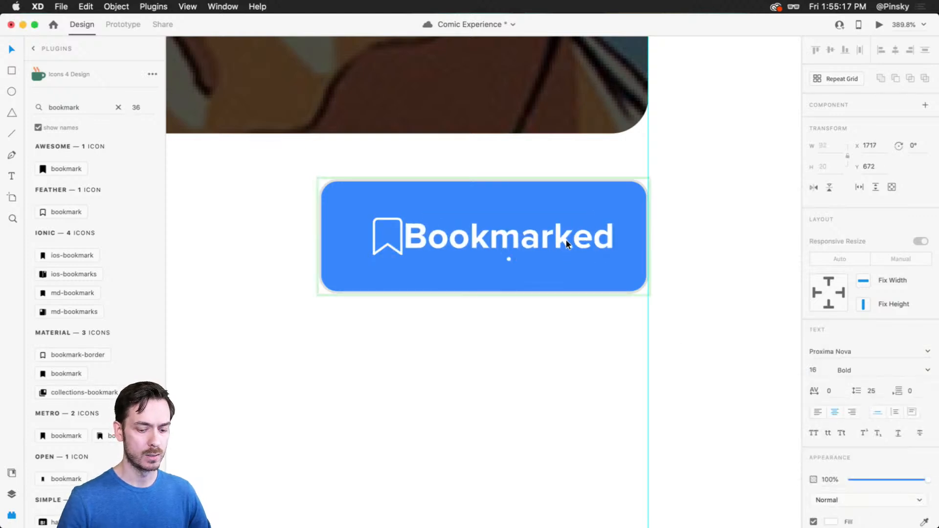
Nudge the Bookmarked text right to X 1725 so it sits clear of the bookmark icon.
key("Right")
key("Right")
key("Right")
key("Right")
key("Right")
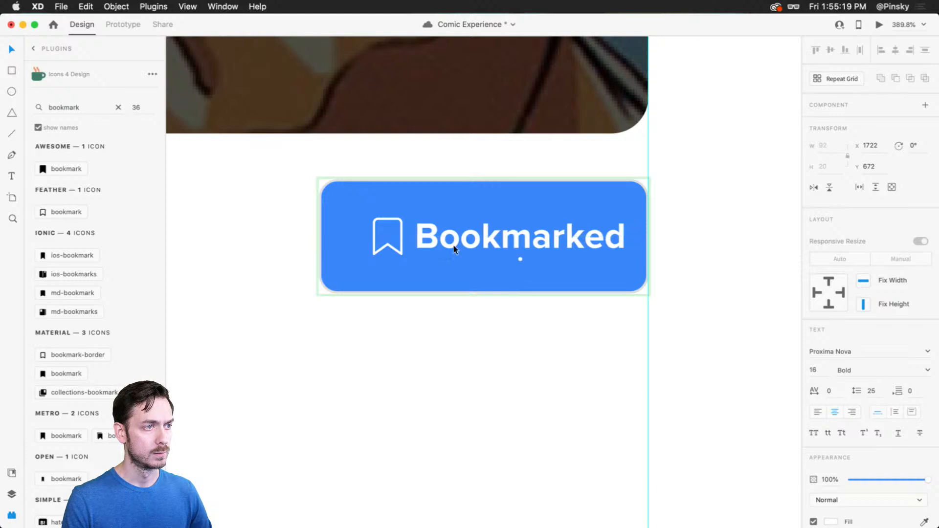
key("Right")
key("Right")
key("Right")
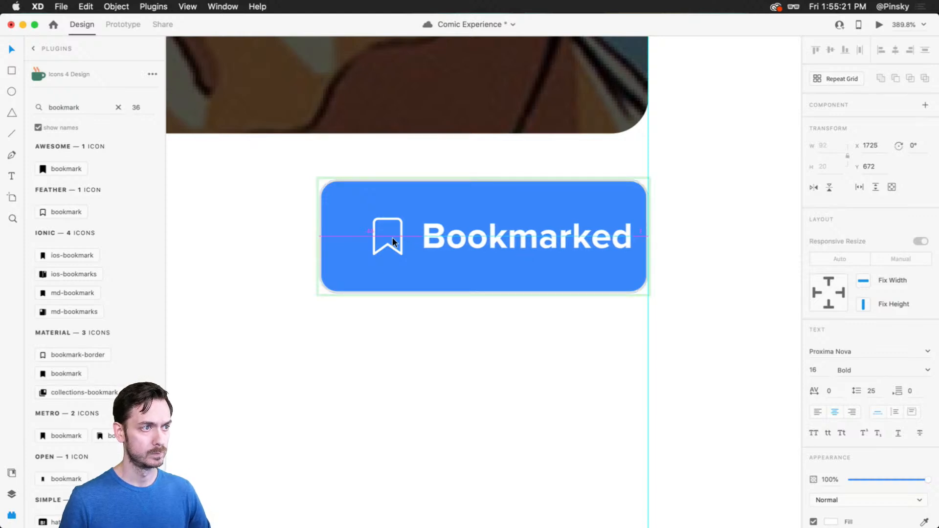
Move the bookmark icon and Bookmarked text together so the pair is centred in the button at X 1696.
key("alt")
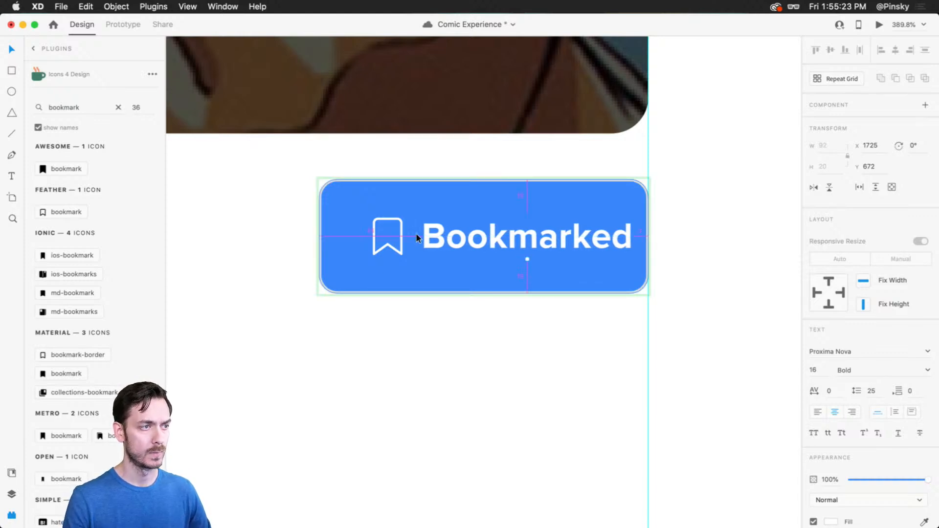
left_click(401, 234, "shift")
left_click_drag(460, 237, 442, 237)
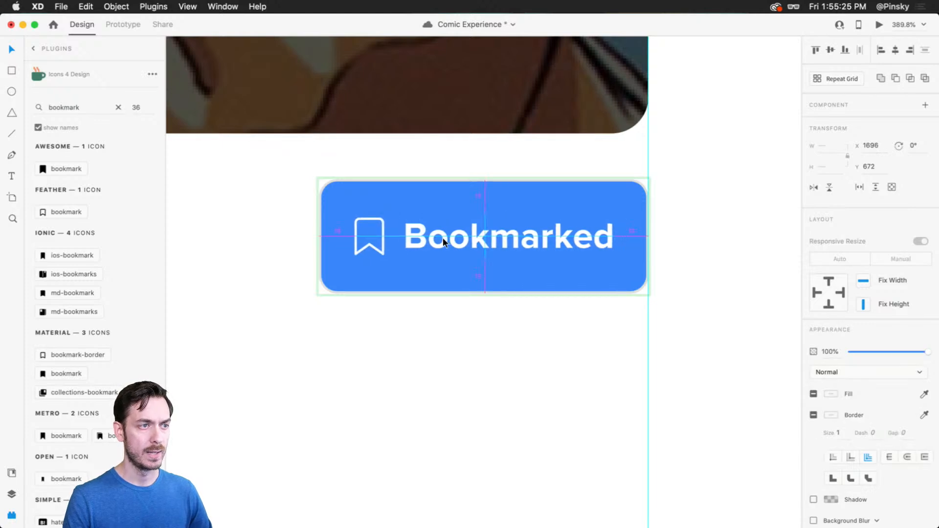
Fill the bookmark icon in the blue state solid white and turn off its border.
left_click(366, 225)
left_click(383, 227)
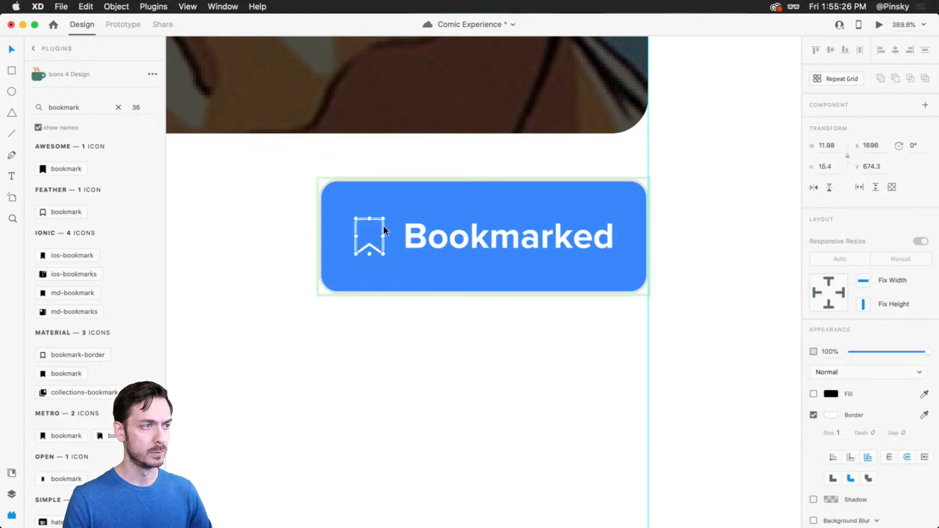
left_click(827, 394)
left_click_drag(756, 370, 689, 333)
left_click(890, 338)
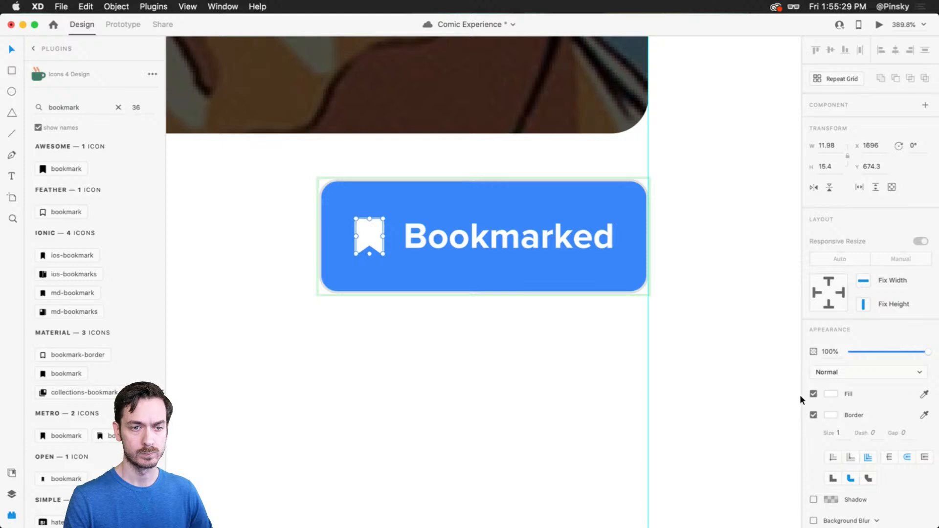
left_click(814, 416)
key("Escape")
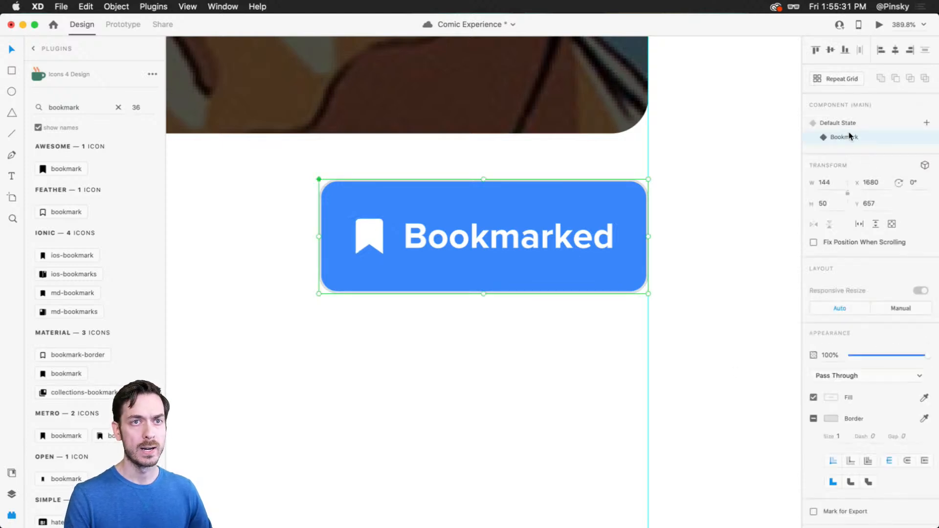
Add a Tap interaction from the button's Default State to its Bookmark state, with Auto-Animate as the action type.
left_click(854, 123)
left_click(855, 139)
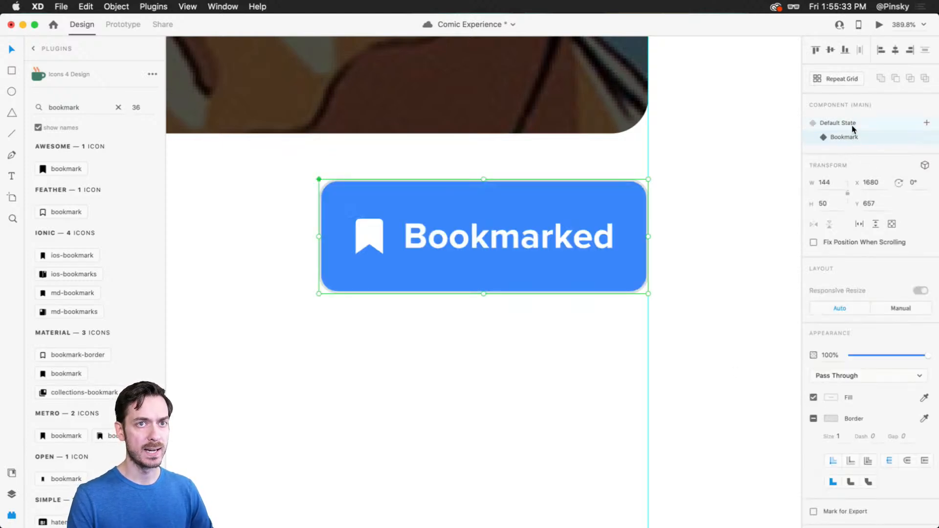
left_click(853, 126)
left_click(123, 24)
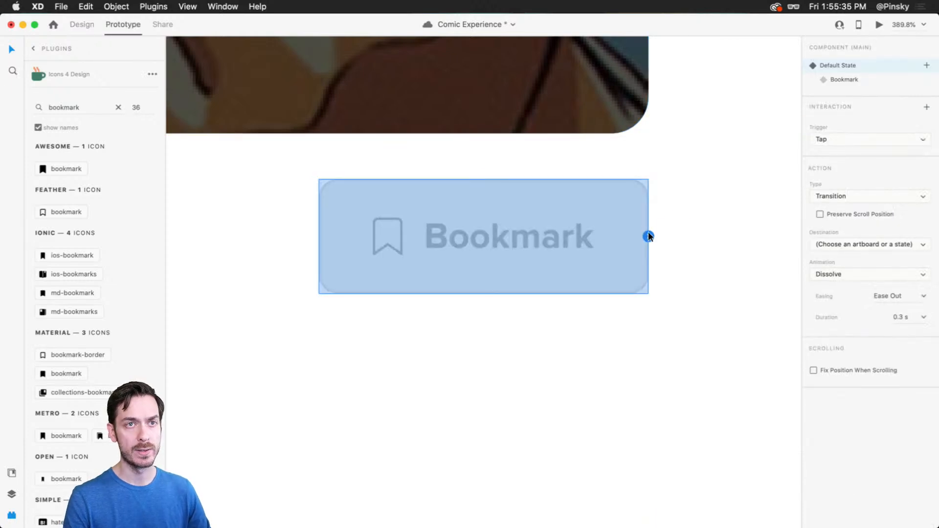
left_click(649, 237)
left_click(846, 197)
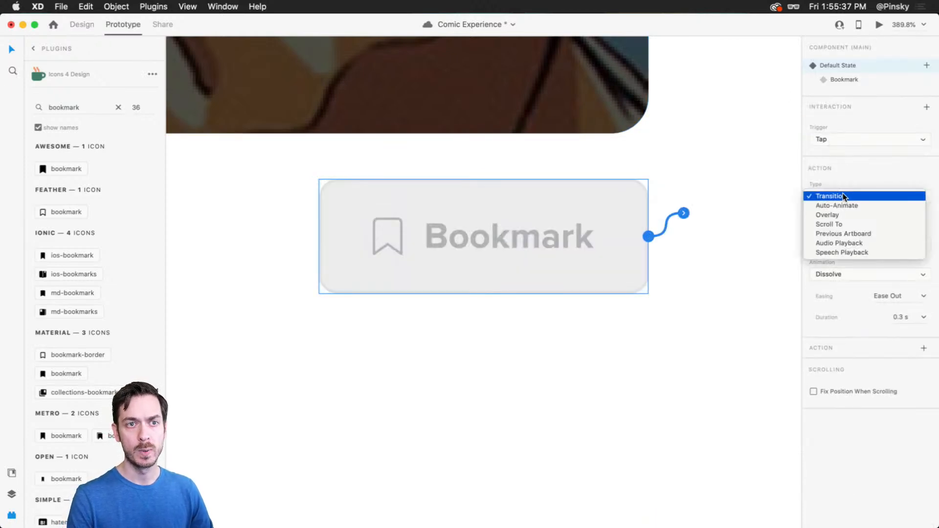
left_click(844, 196)
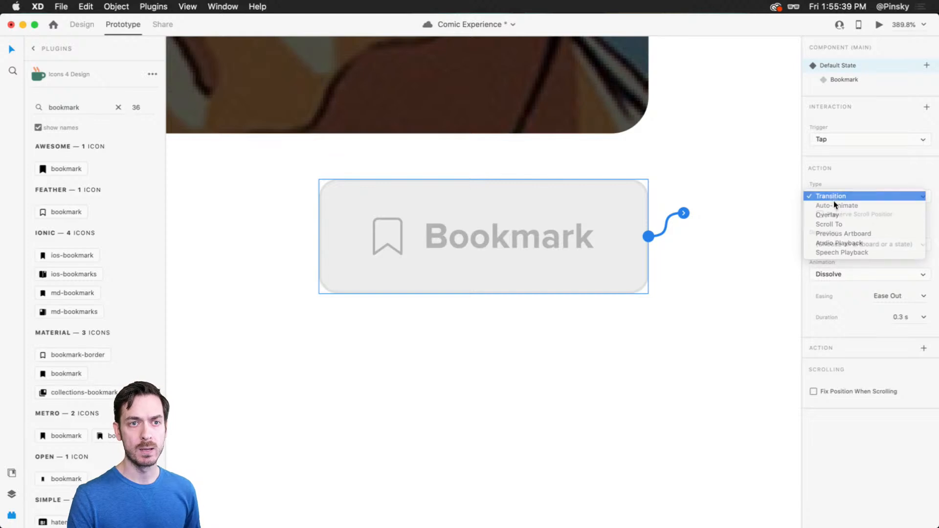
left_click(842, 245)
left_click(834, 260)
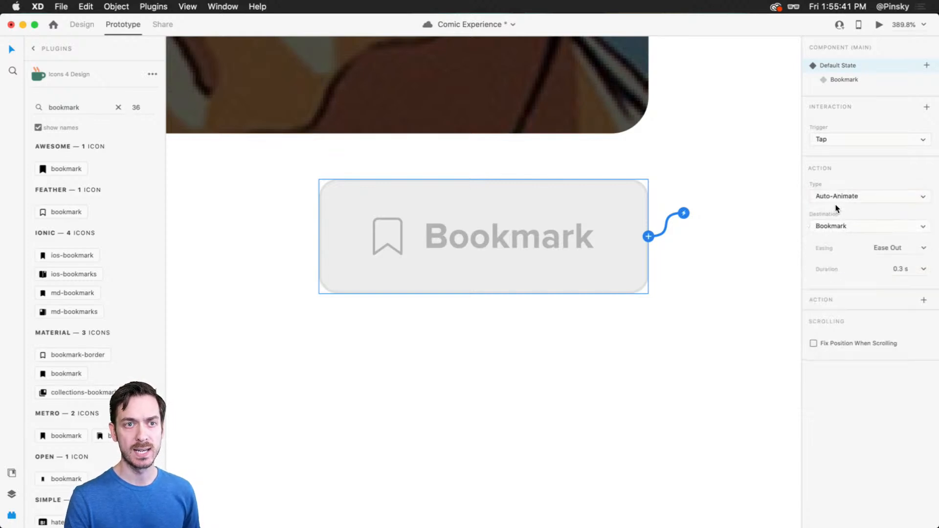
Change the tap interaction's action type to Transition and set its animation to None.
left_click(834, 196)
left_click(834, 186)
left_click(875, 274)
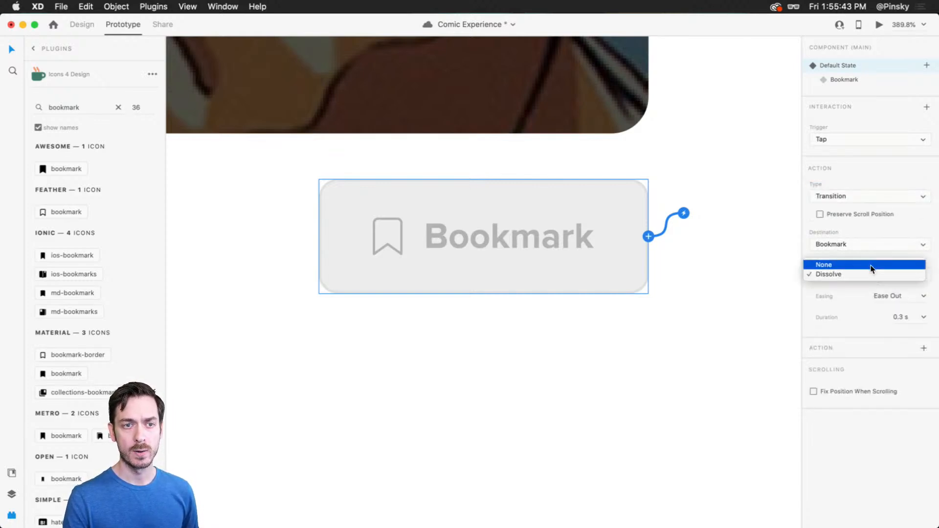
left_click(865, 264)
Preview the Book detail page and test tapping the Bookmark button in two preview runs.
key("super+Return")
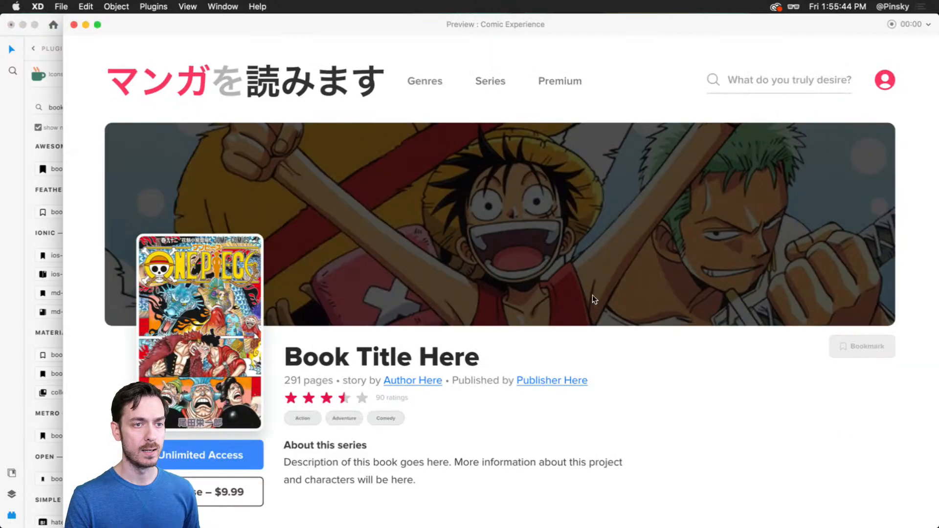
left_click(895, 352)
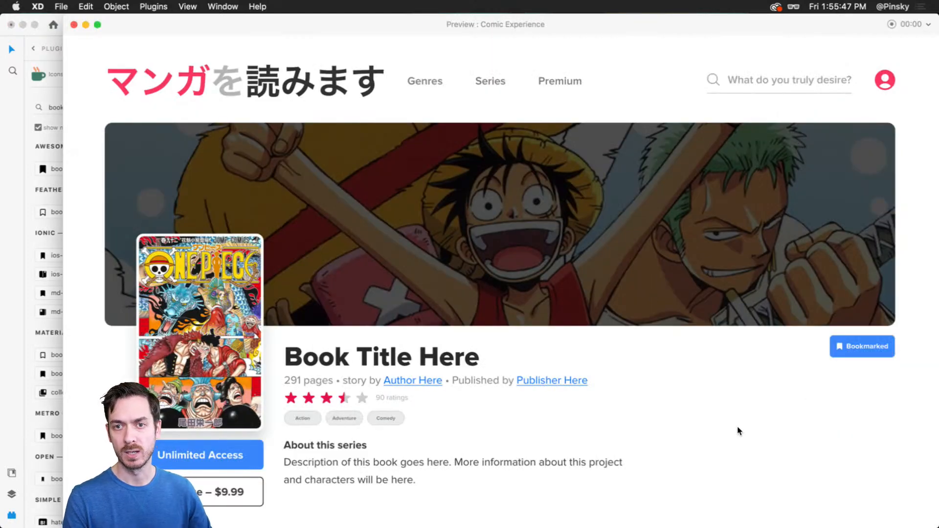
key("super+w")
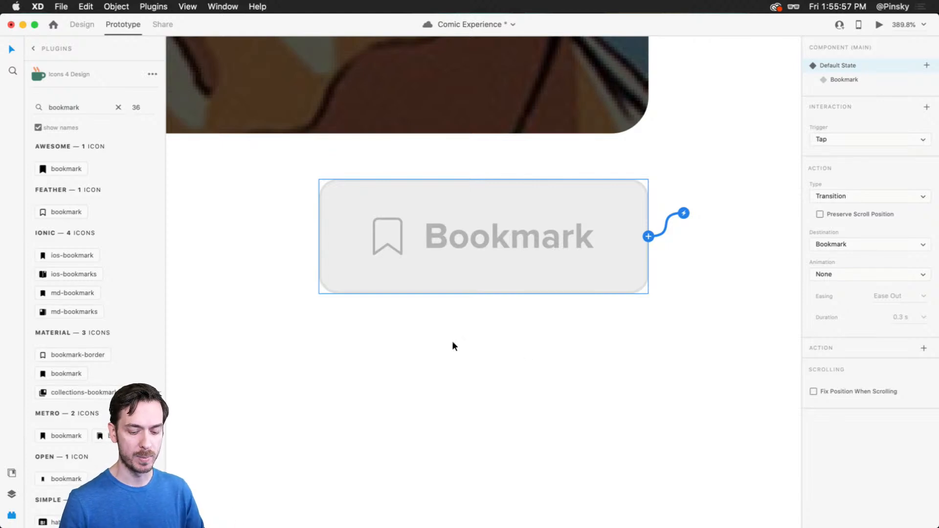
key("super+Return")
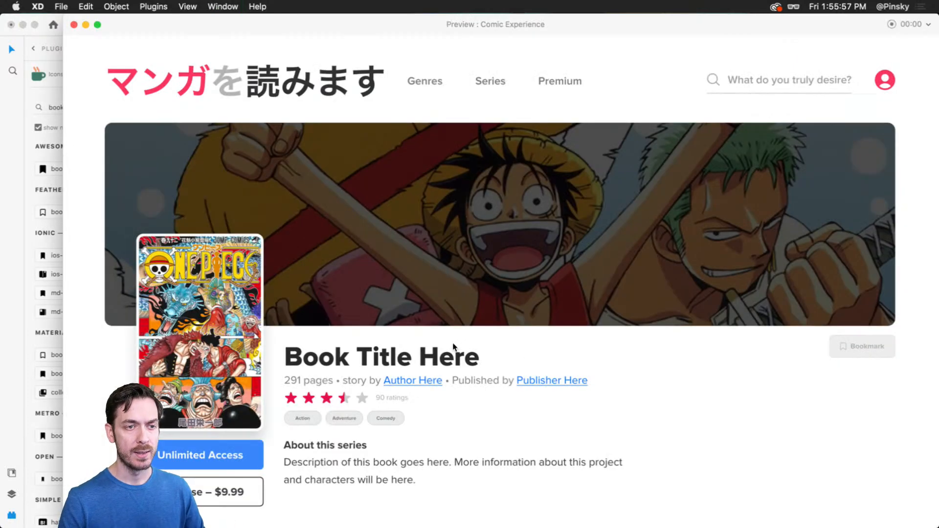
left_click(866, 353)
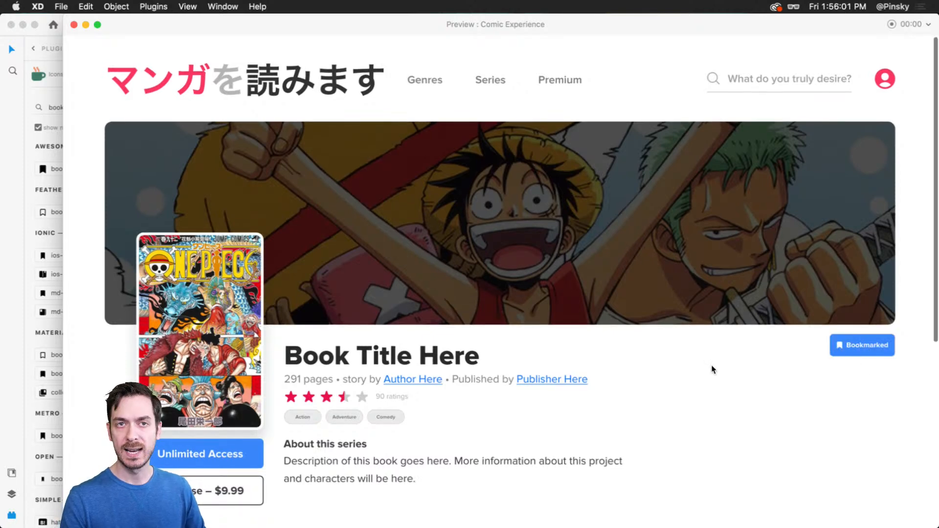
key("super+w")
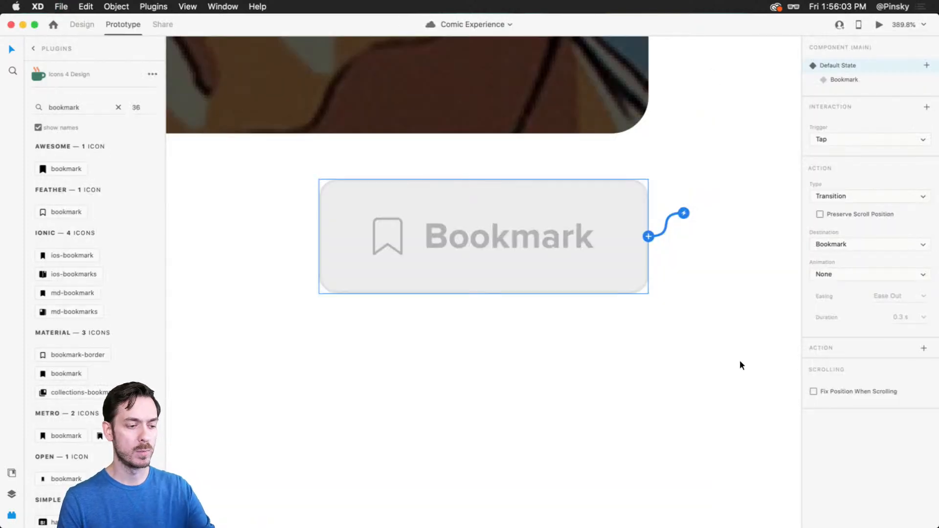